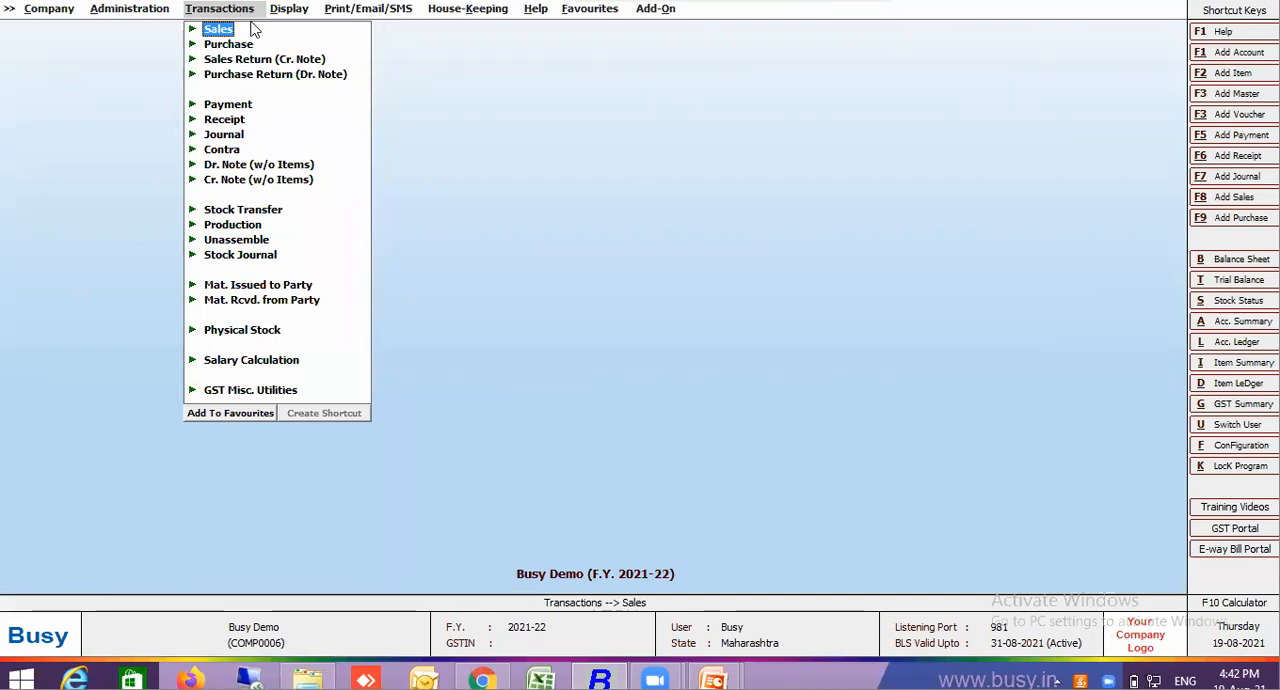
Open a blank bill sundry master form to view its fields, and close it without saving
click(155, 12)
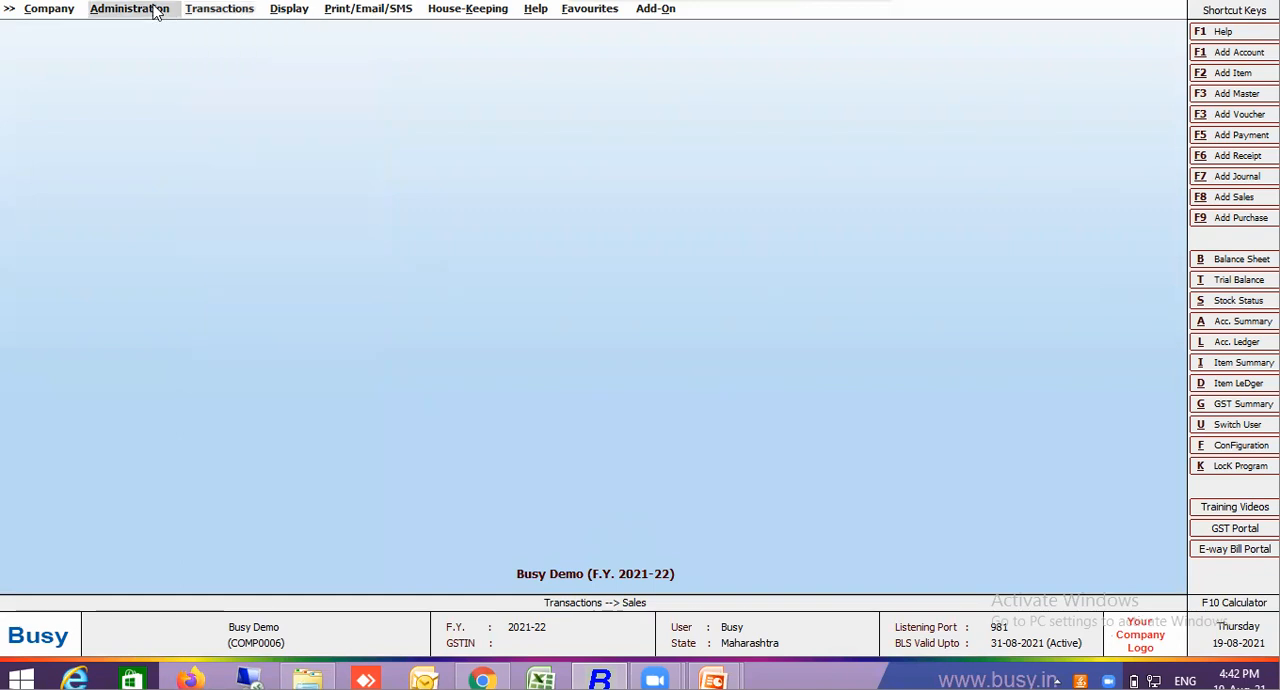
click(132, 31)
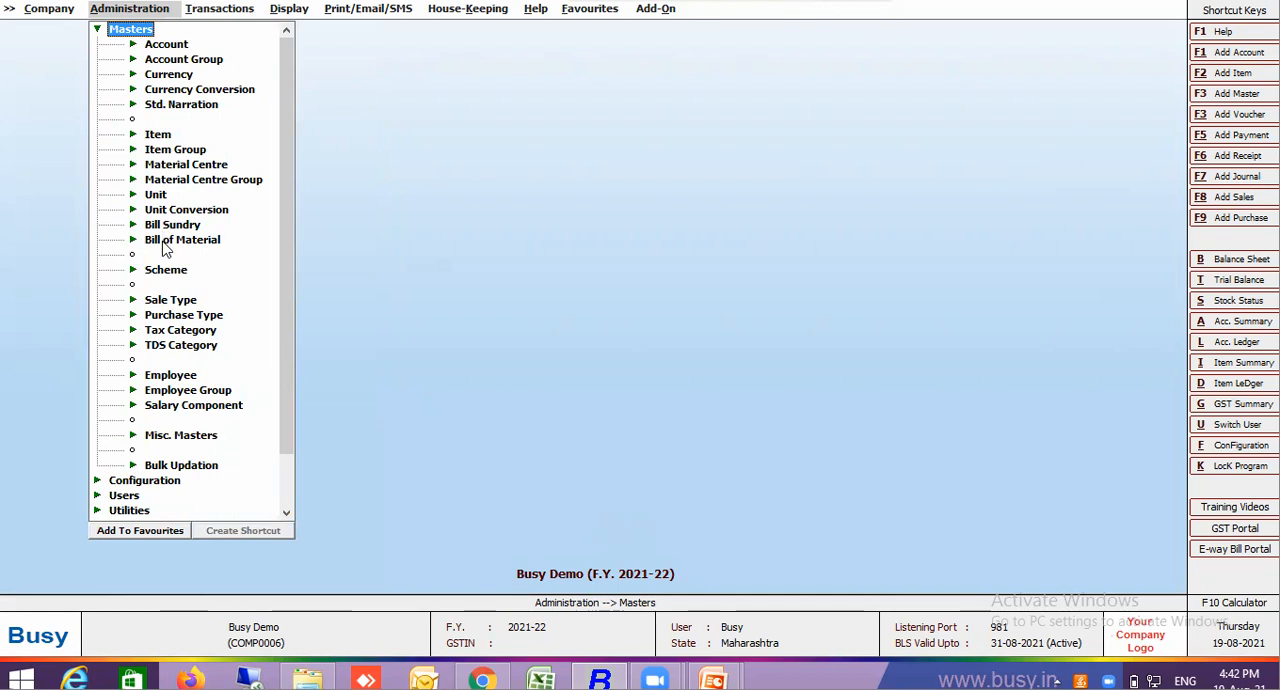
click(176, 226)
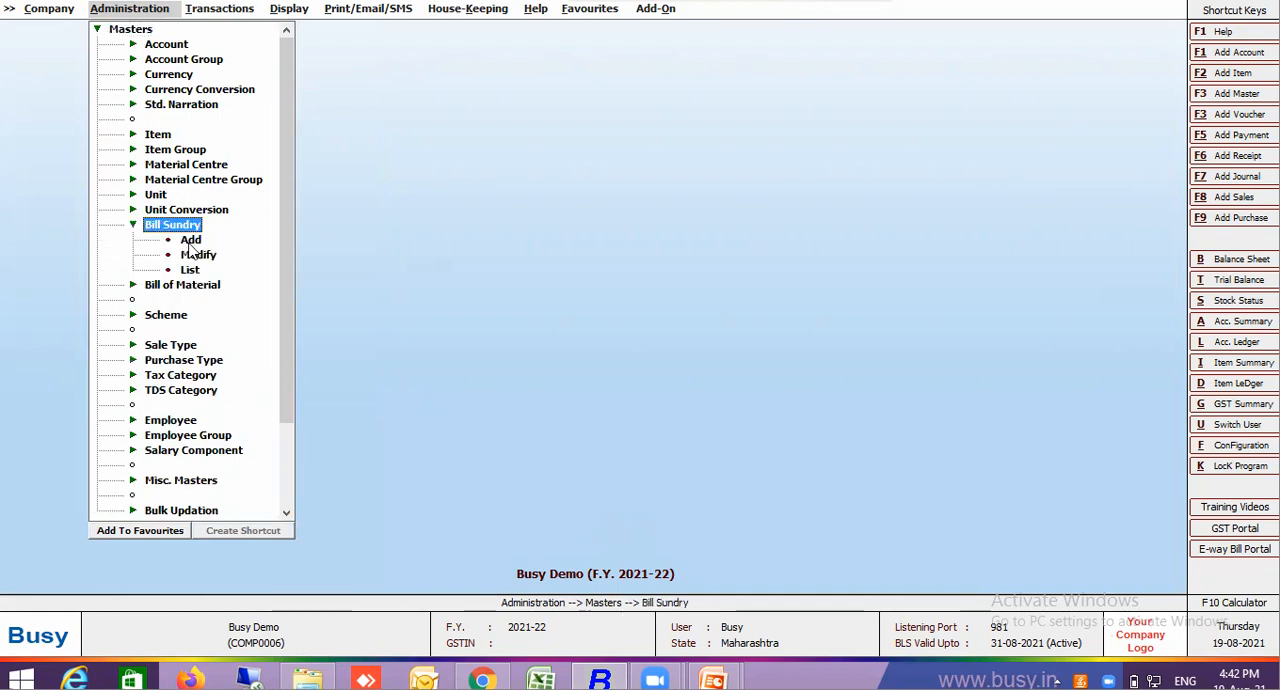
click(190, 241)
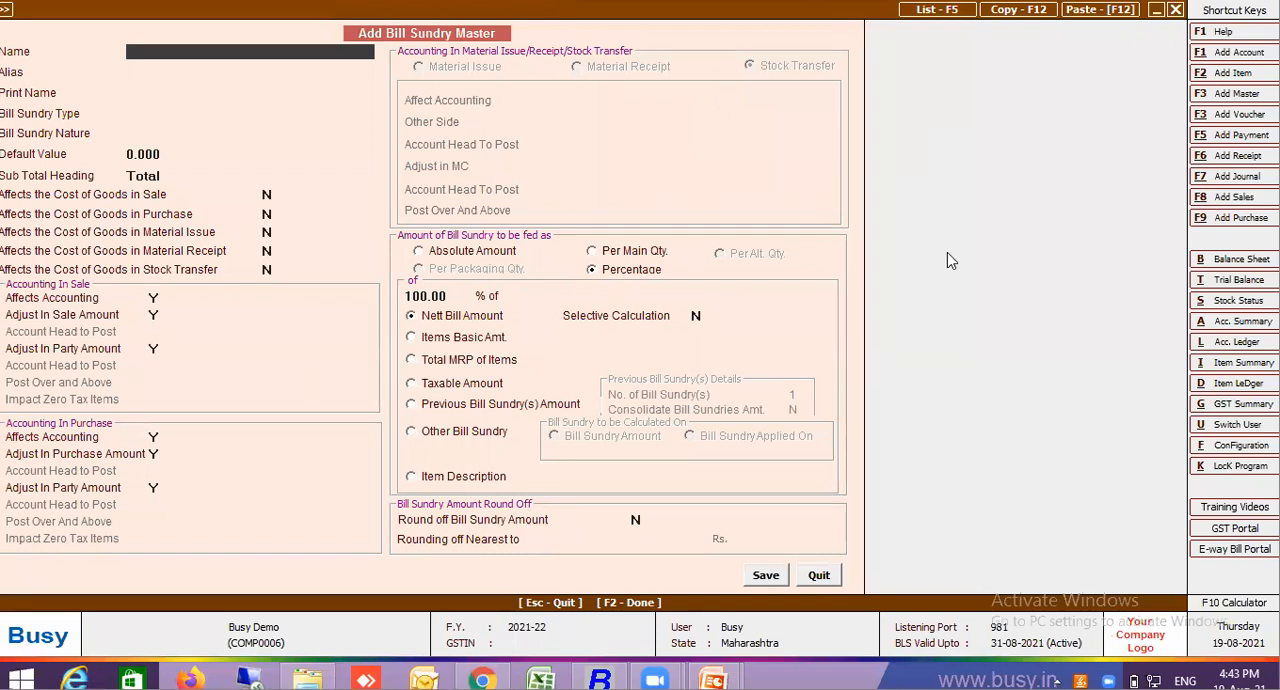
click(812, 578)
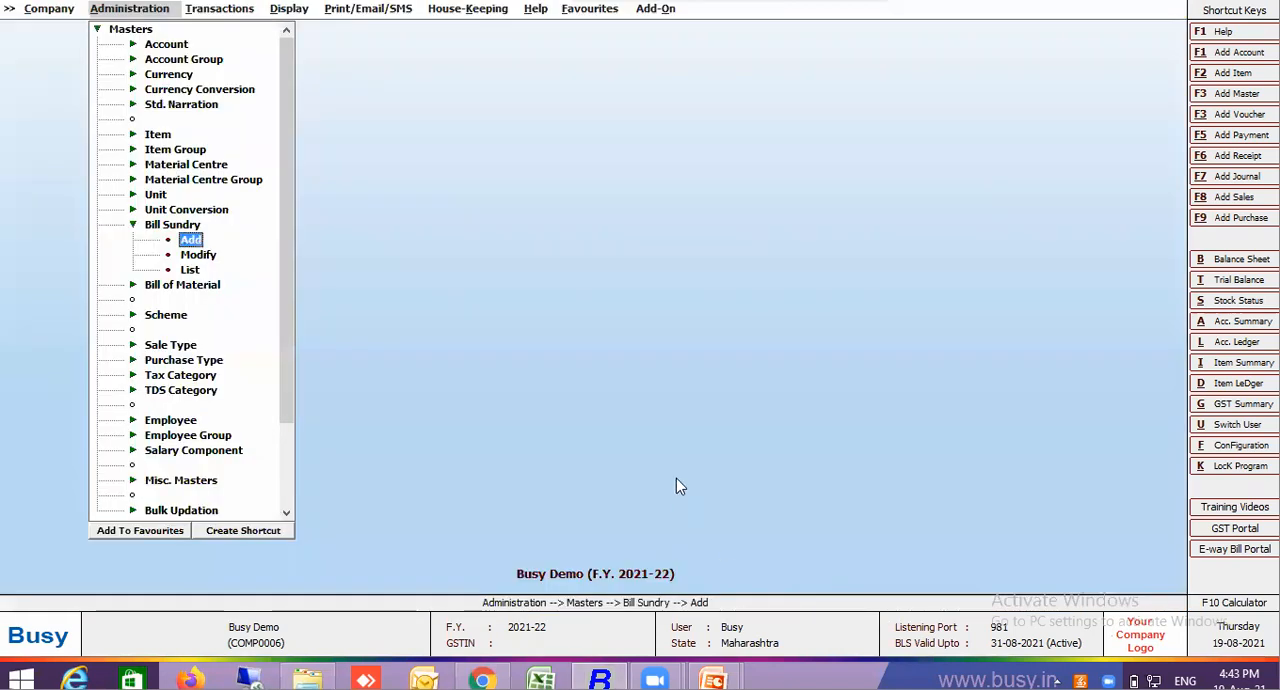
Open the existing CGST bill sundry master for modification
click(204, 257)
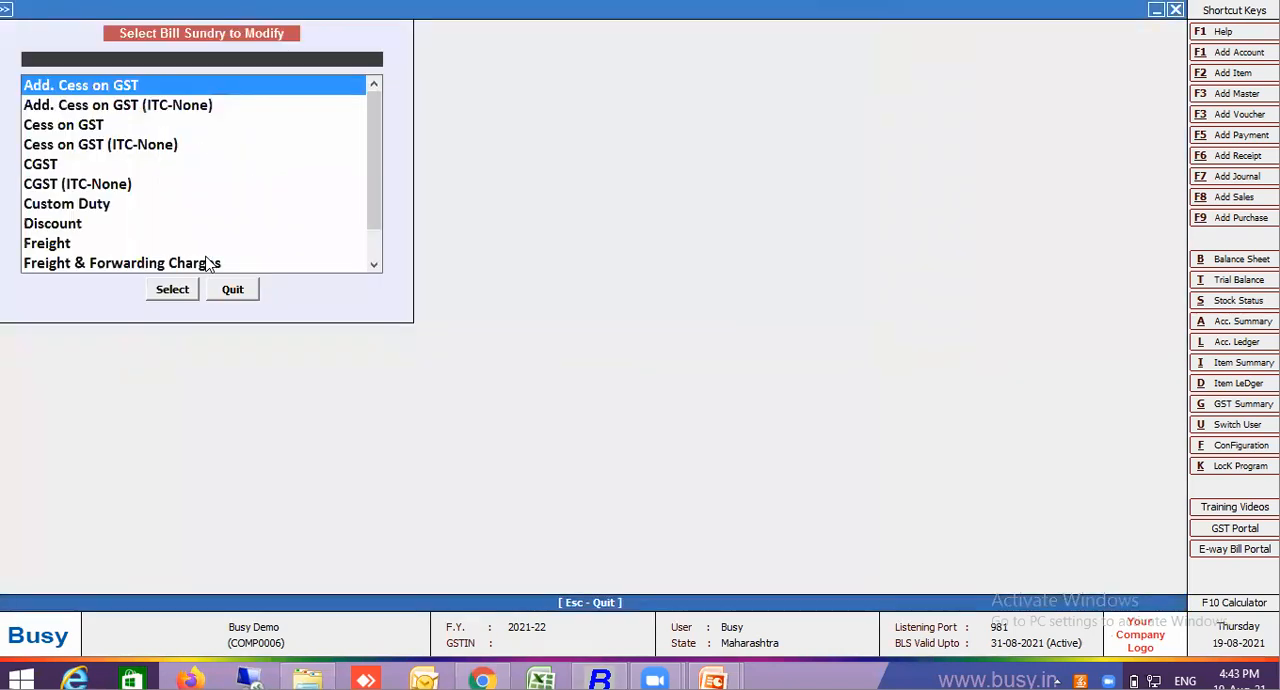
text(CGST)
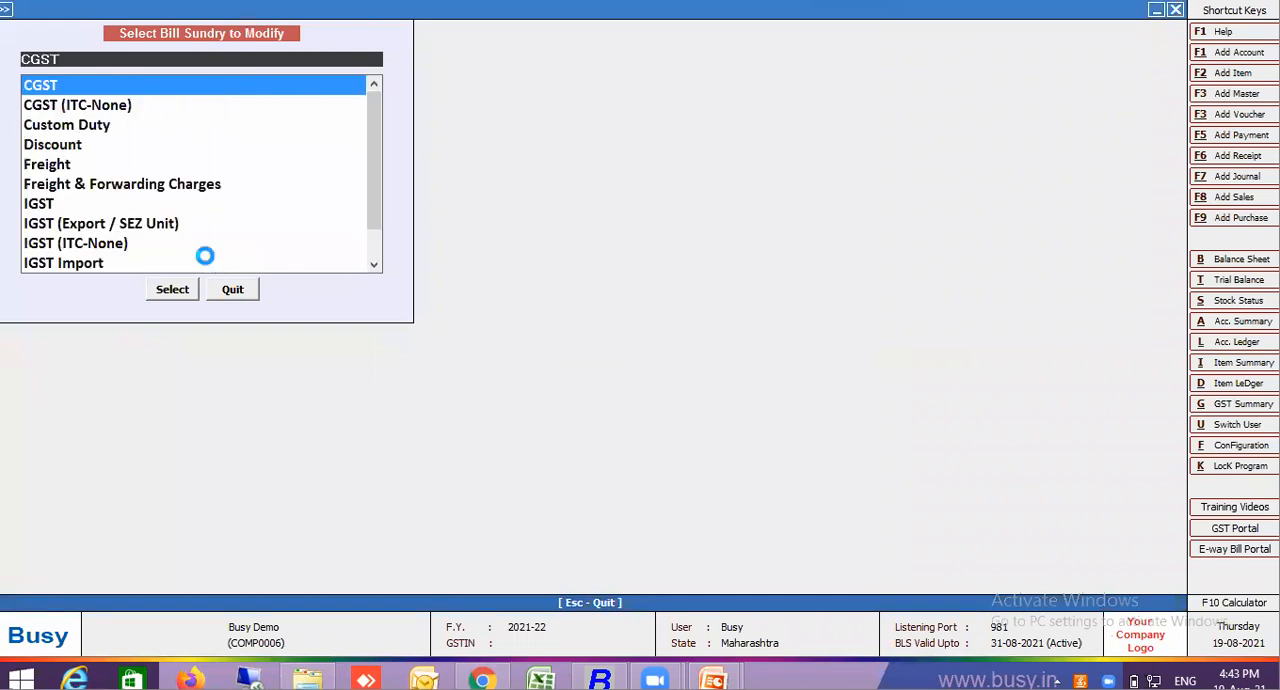
key(Return)
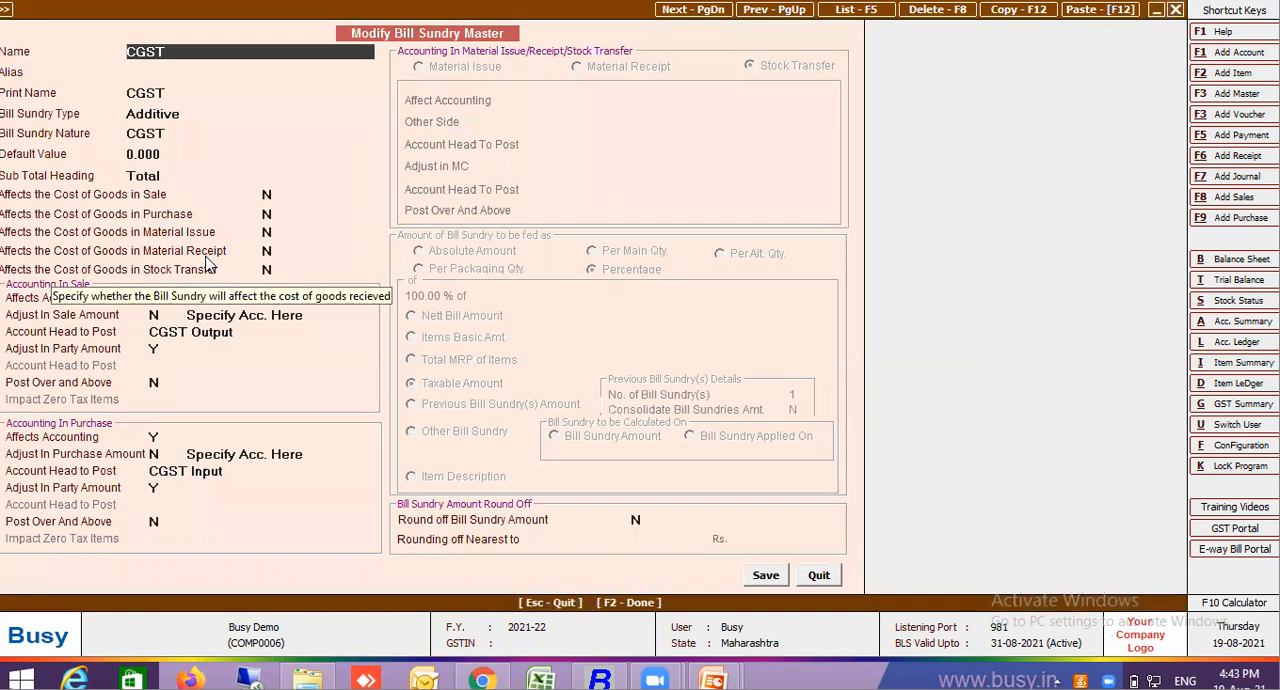
Try changing the CGST bill sundry's nature to Others, and leave the form without saving
key(Return)
key(Return)
key(Return)
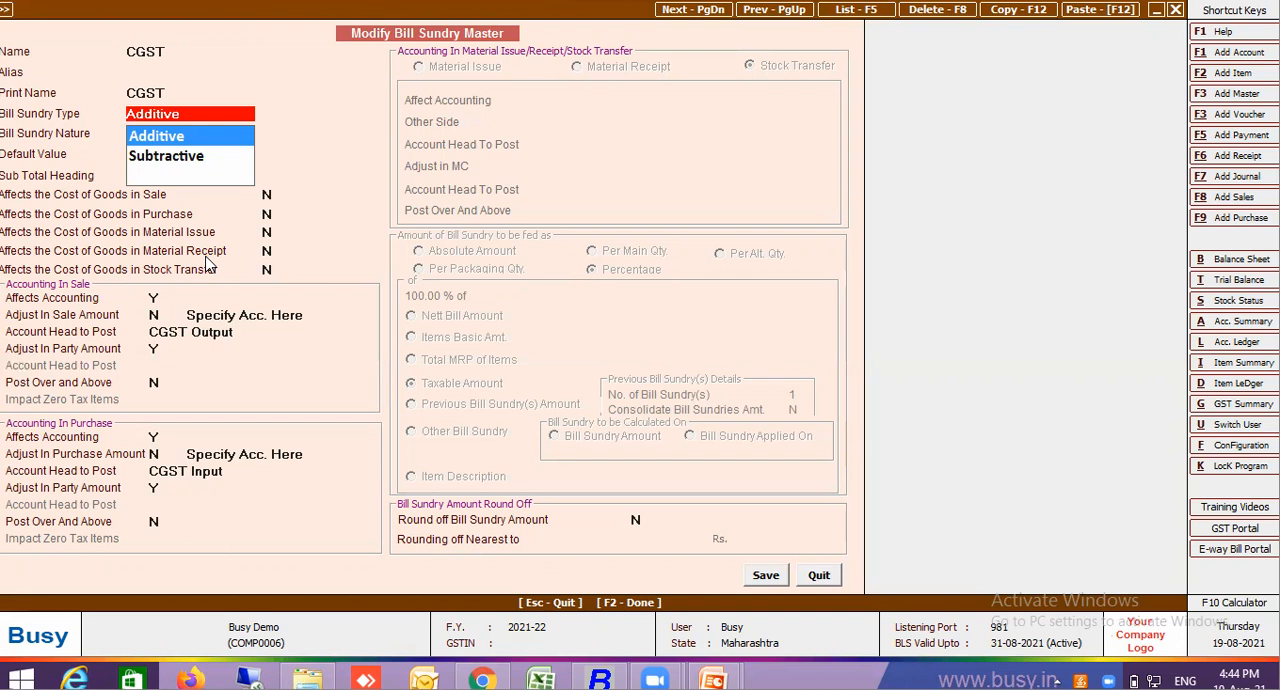
key(Return)
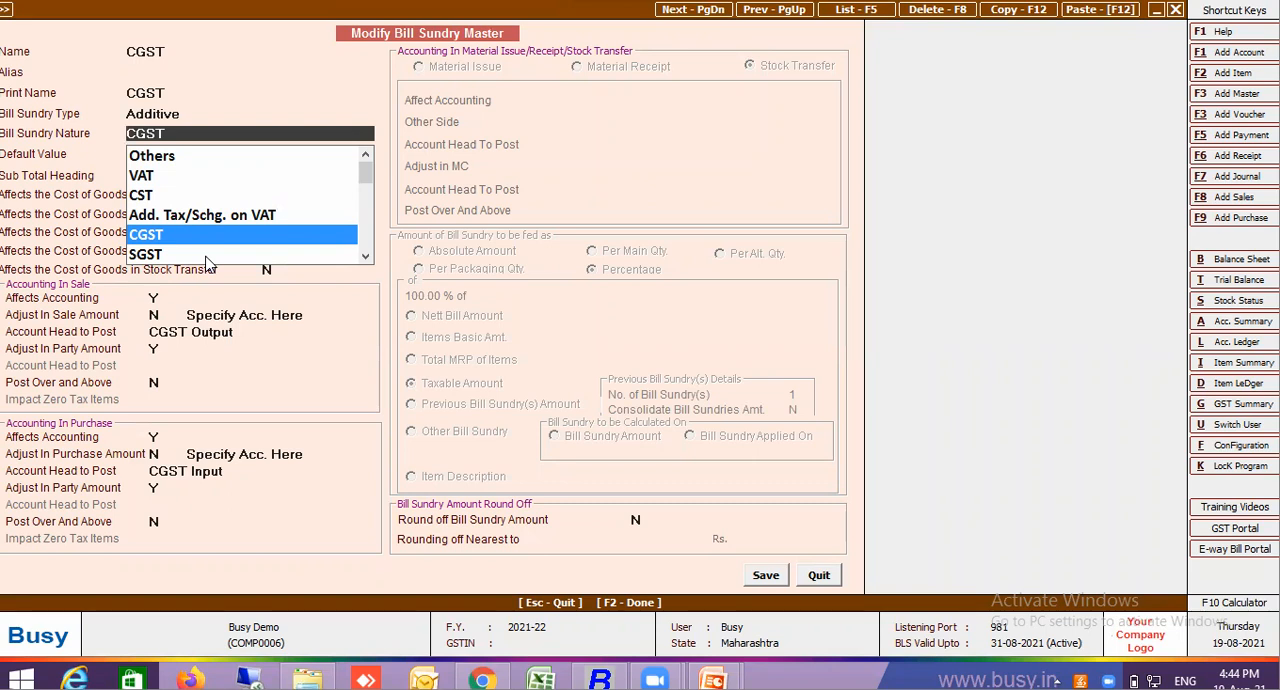
key(Up)
key(Up)
key(Up)
key(Up)
key(Return)
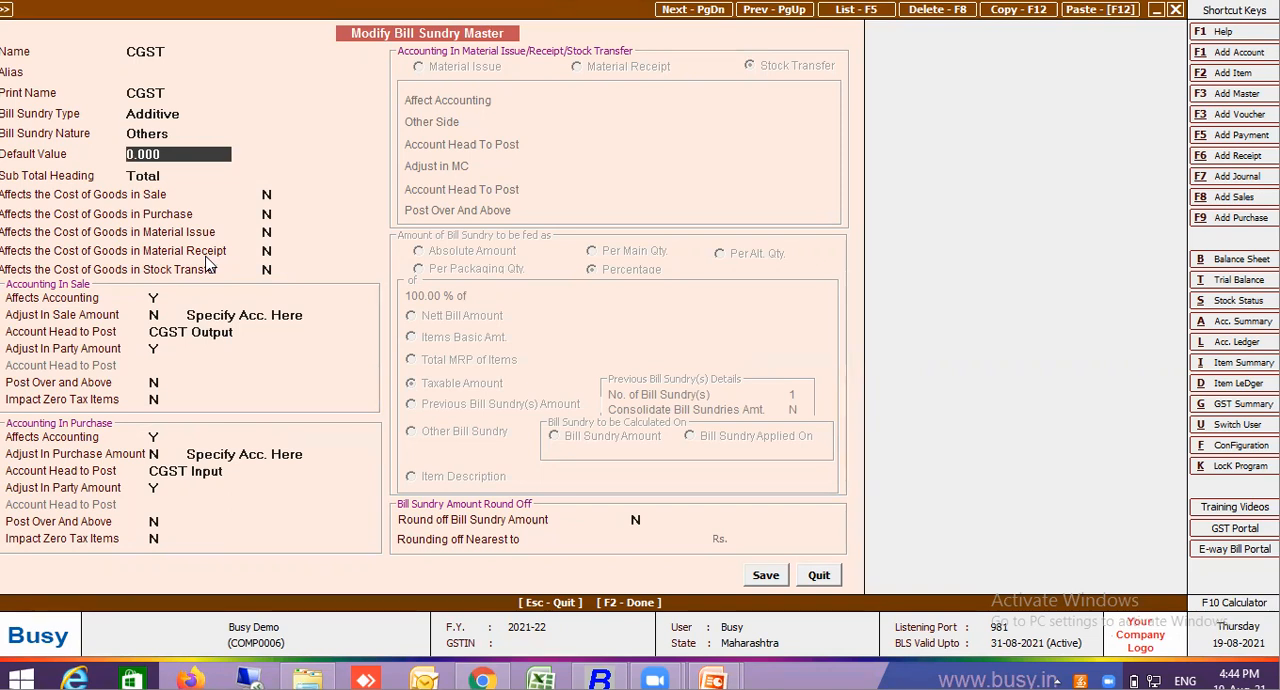
key(Escape)
key(Return)
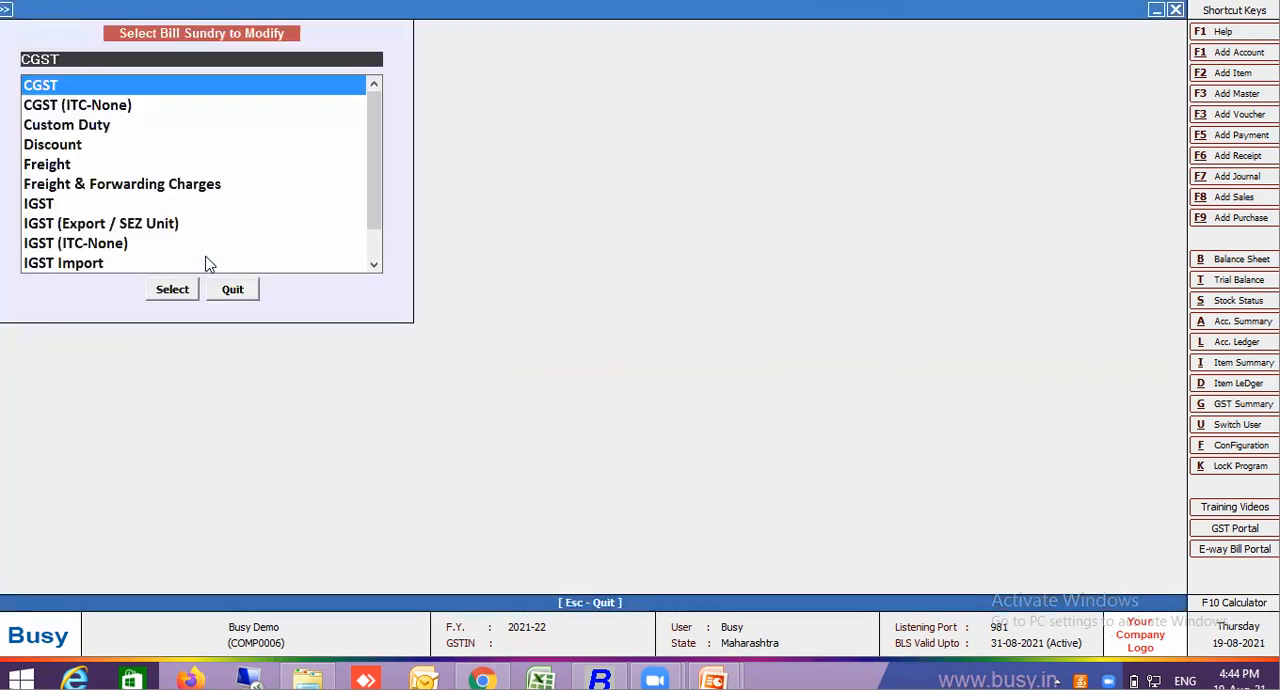
Reopen the CGST bill sundry master and examine the available bill sundry nature options
key(Return)
key(Return)
key(Return)
key(Return)
key(Return)
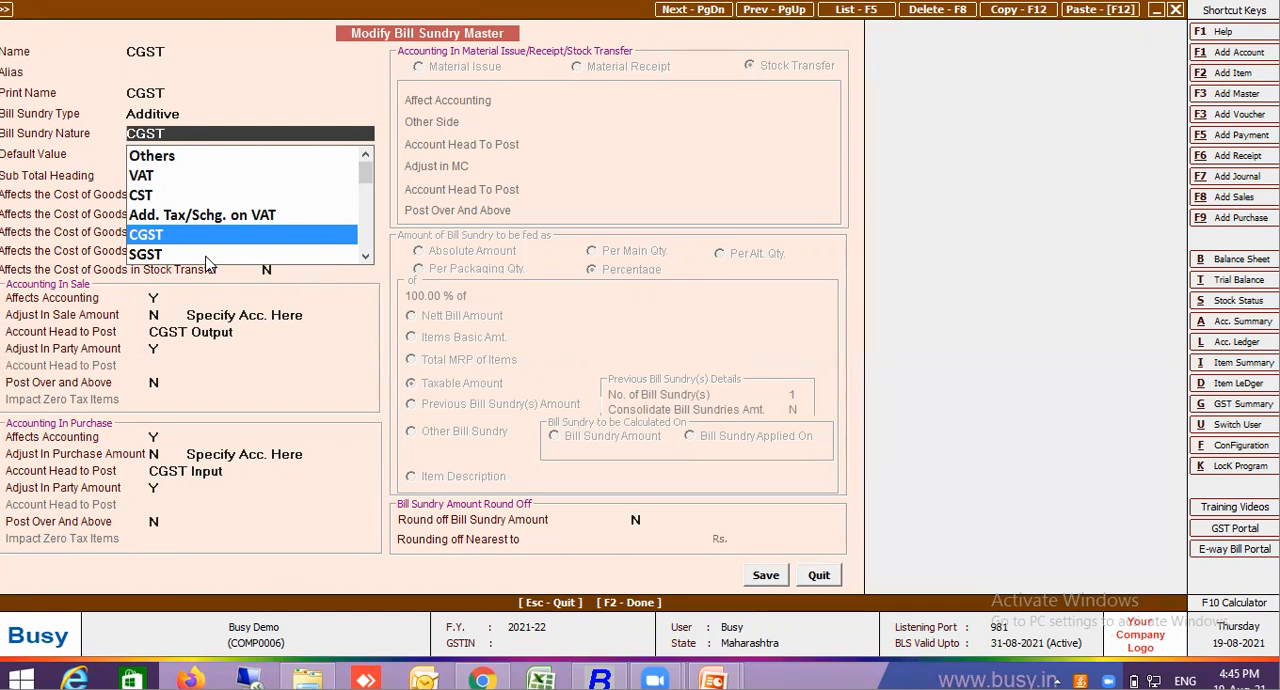
key(Up)
key(Up)
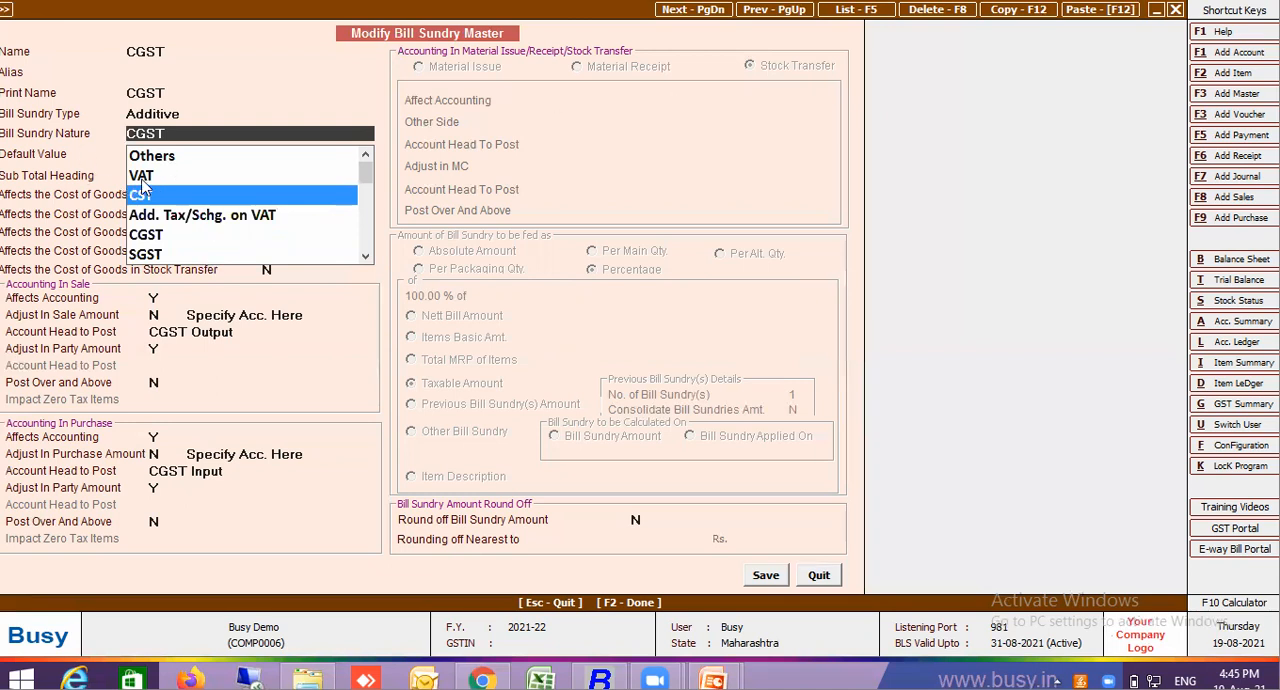
click(366, 258)
click(366, 258)
click(366, 258)
click(366, 258)
click(366, 258)
click(366, 258)
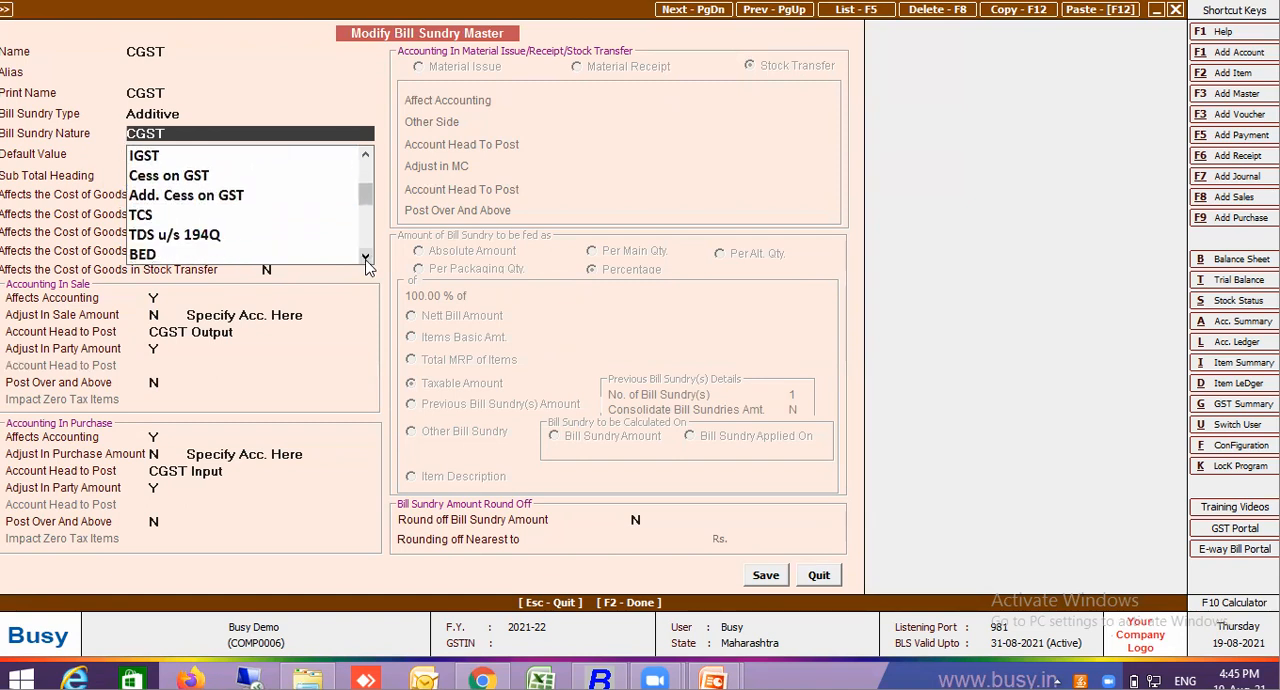
click(366, 258)
click(366, 258)
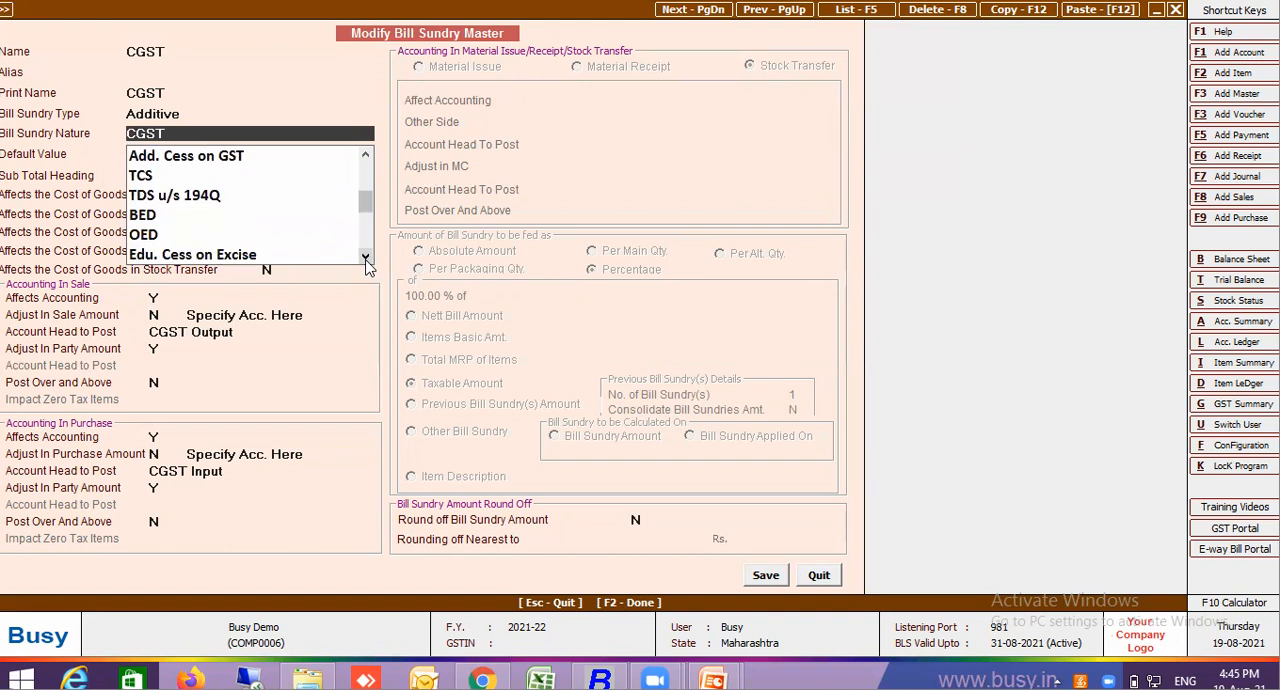
click(366, 258)
click(366, 258)
click(366, 258)
click(366, 258)
click(366, 258)
click(366, 258)
click(366, 258)
click(366, 258)
click(366, 258)
click(366, 258)
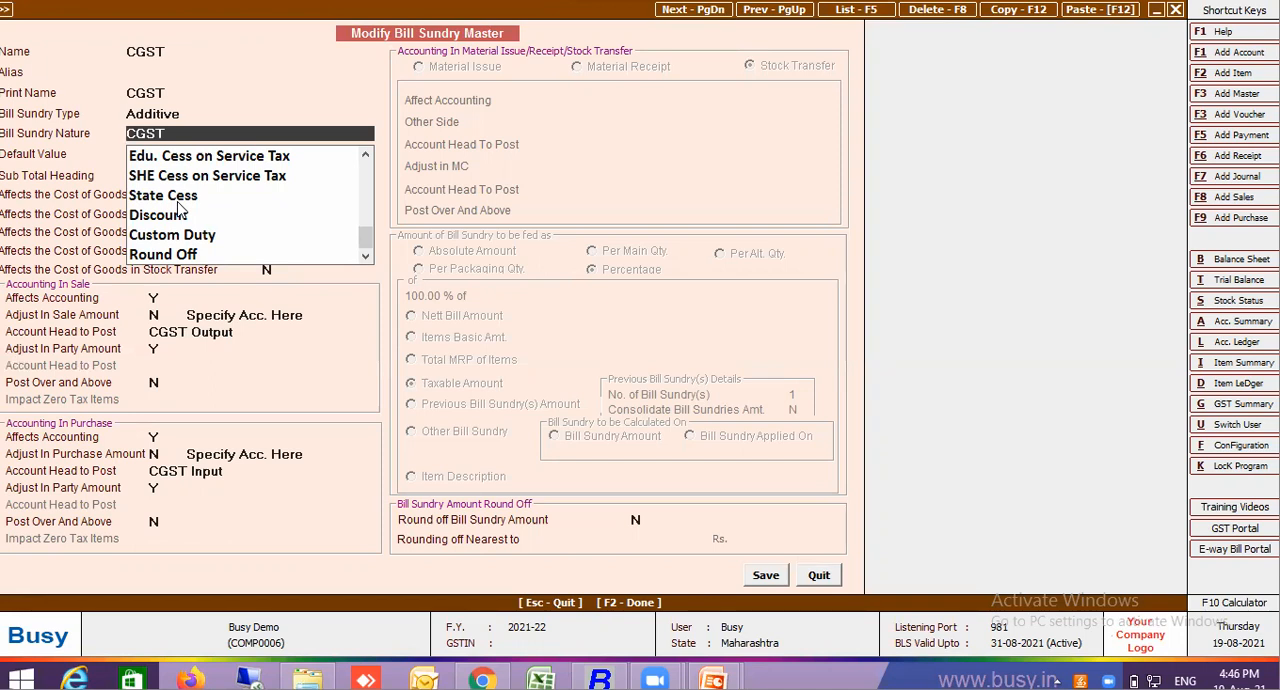
Select CGST as the bill sundry nature
key(Up)
key(Up)
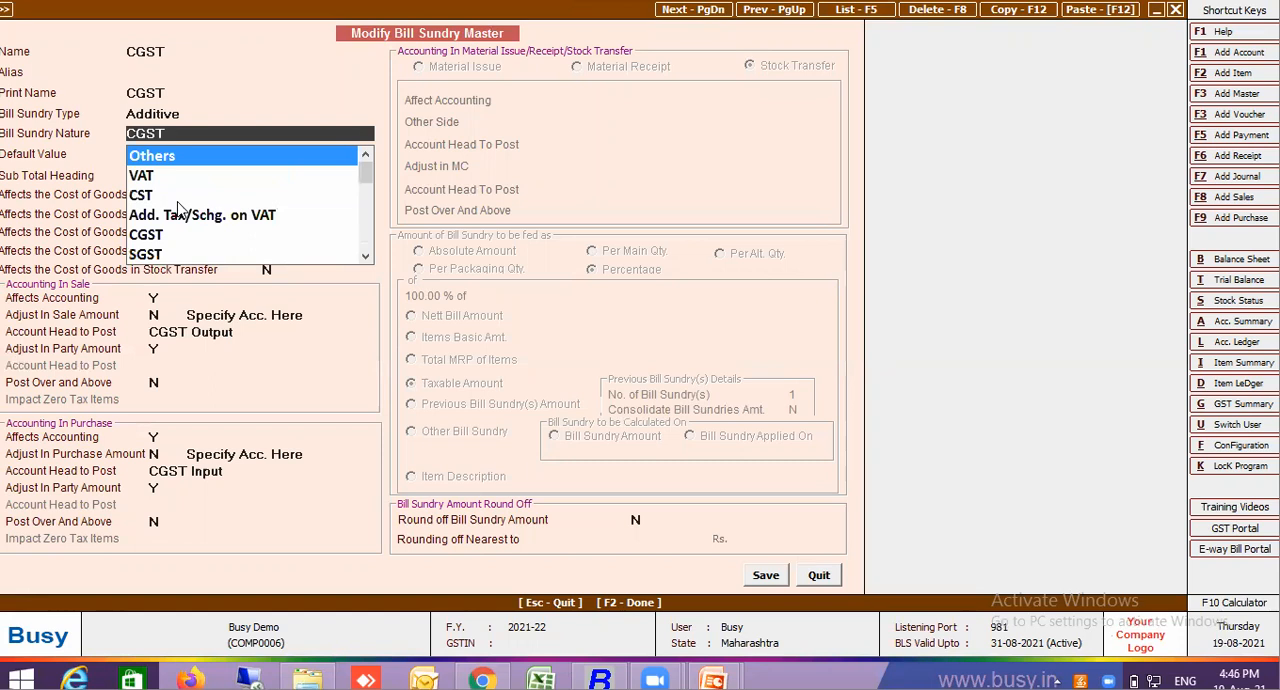
key(Down)
key(Down)
key(Down)
key(Down)
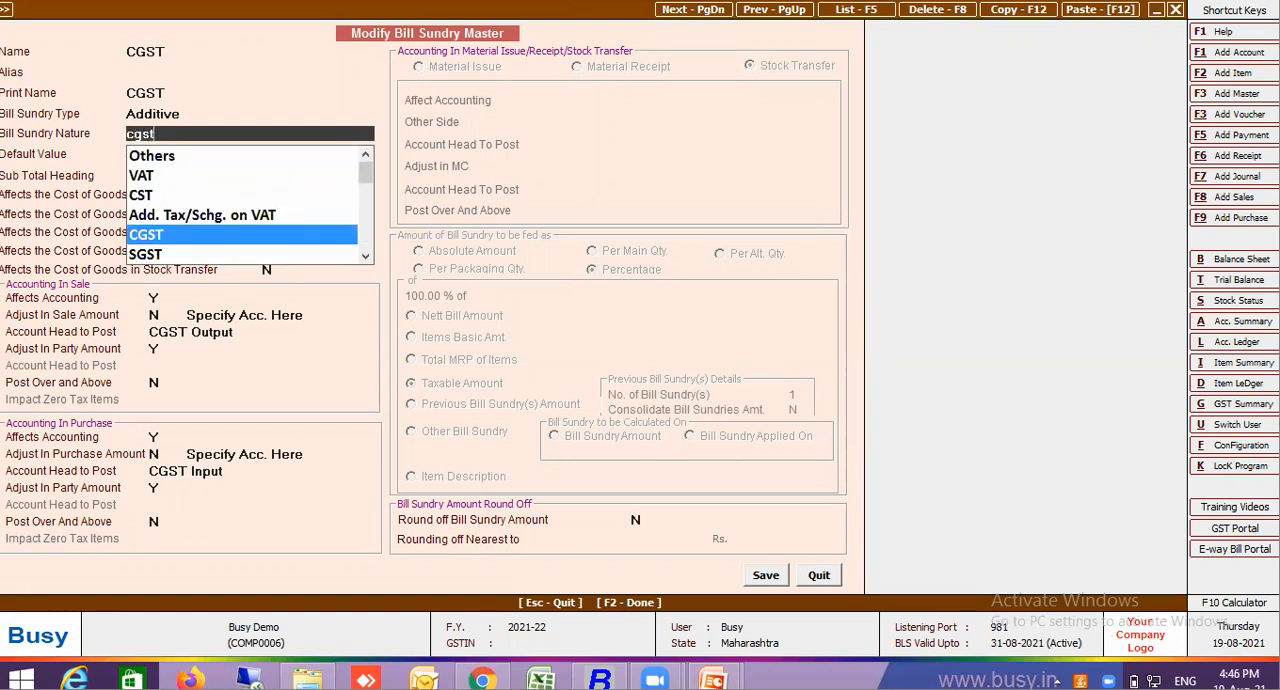
key(Return)
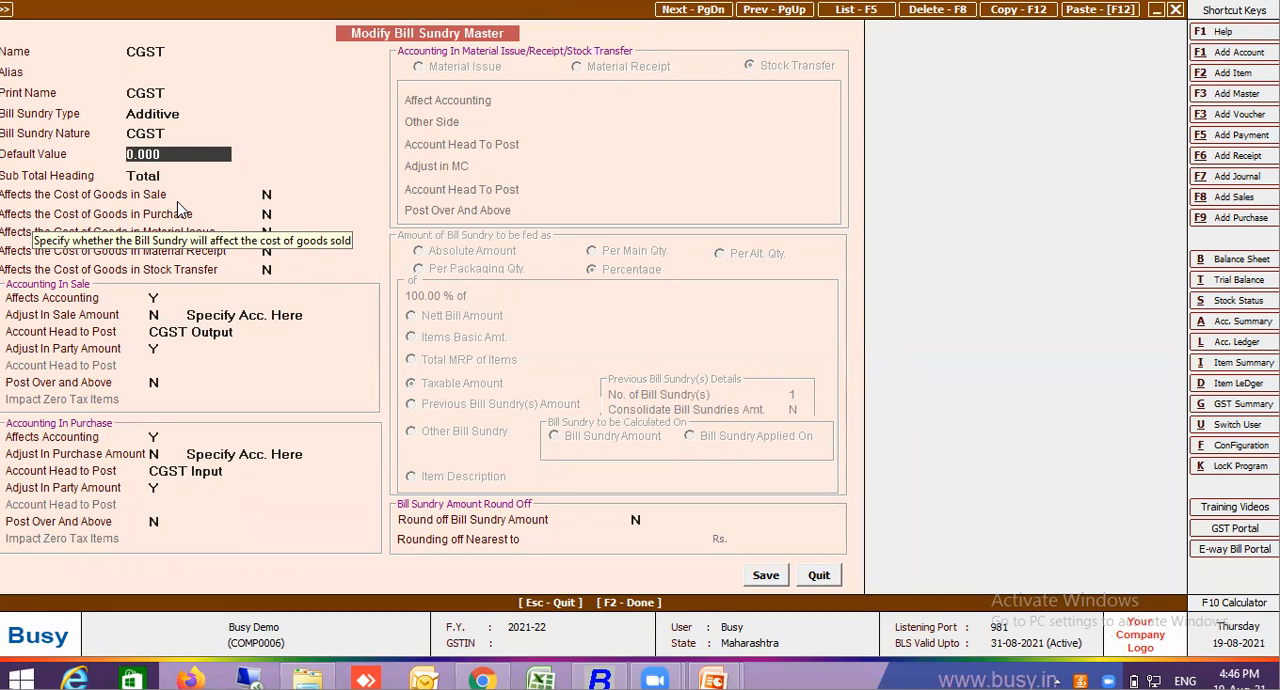
Duplicate the CGST bill sundry as a new master named "CGST new"
key(F12)
key(Return)
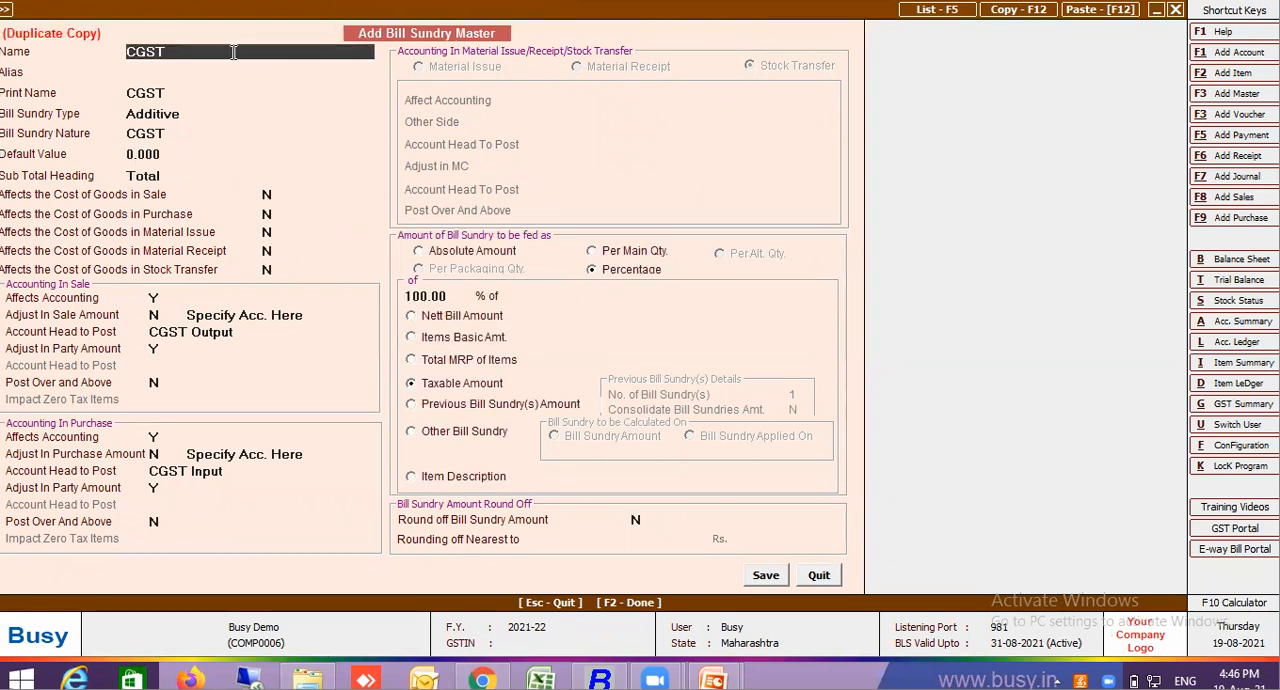
text(new)
key(Return)
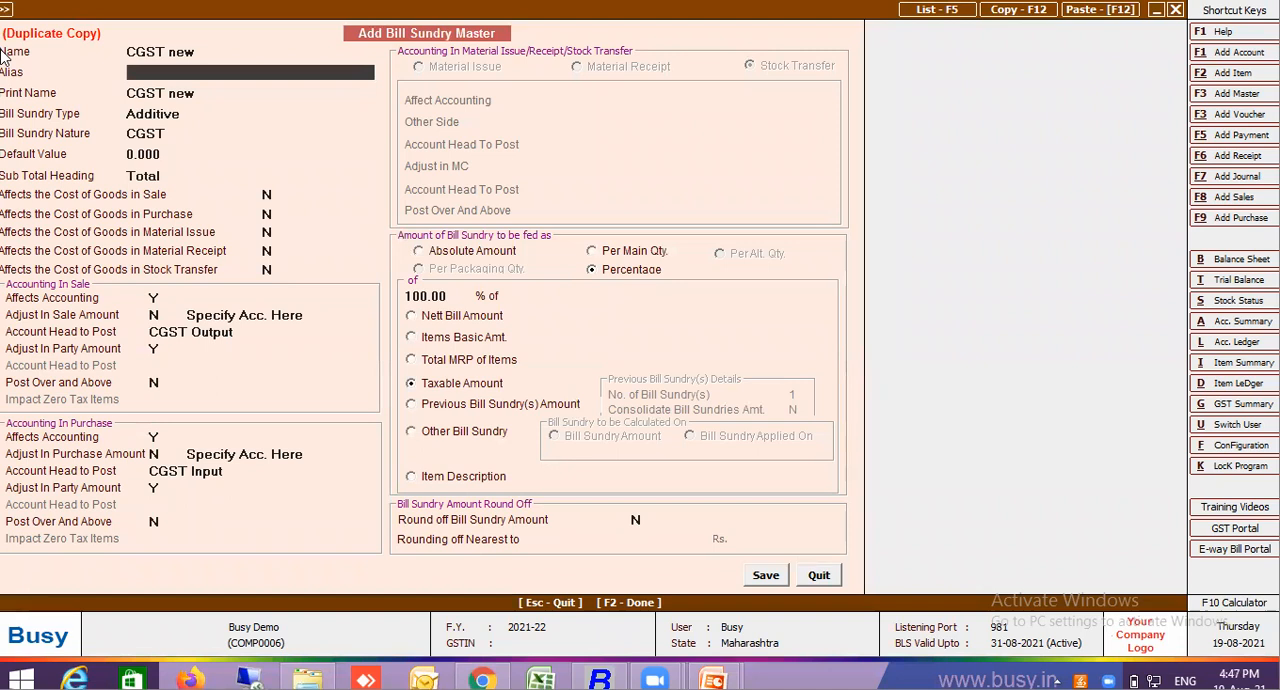
Review the default value, sub total heading and sale cost-of-goods fields of the duplicated bill sundry
click(166, 154)
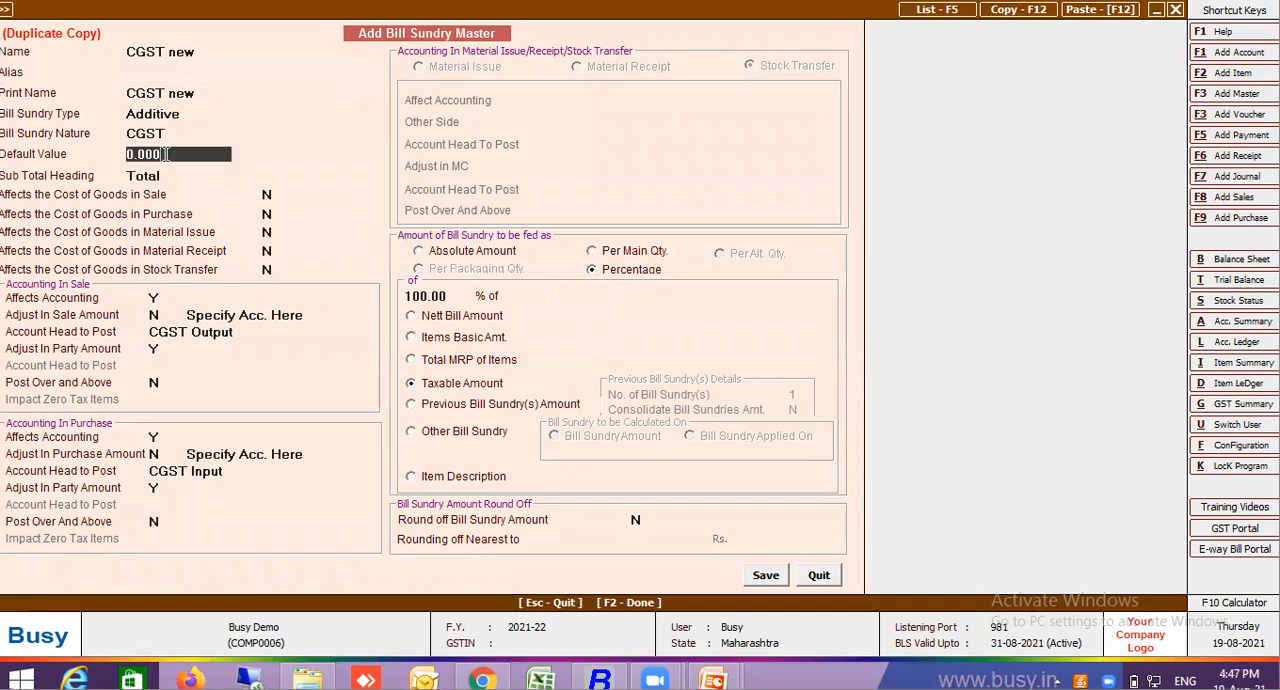
double_click(166, 154)
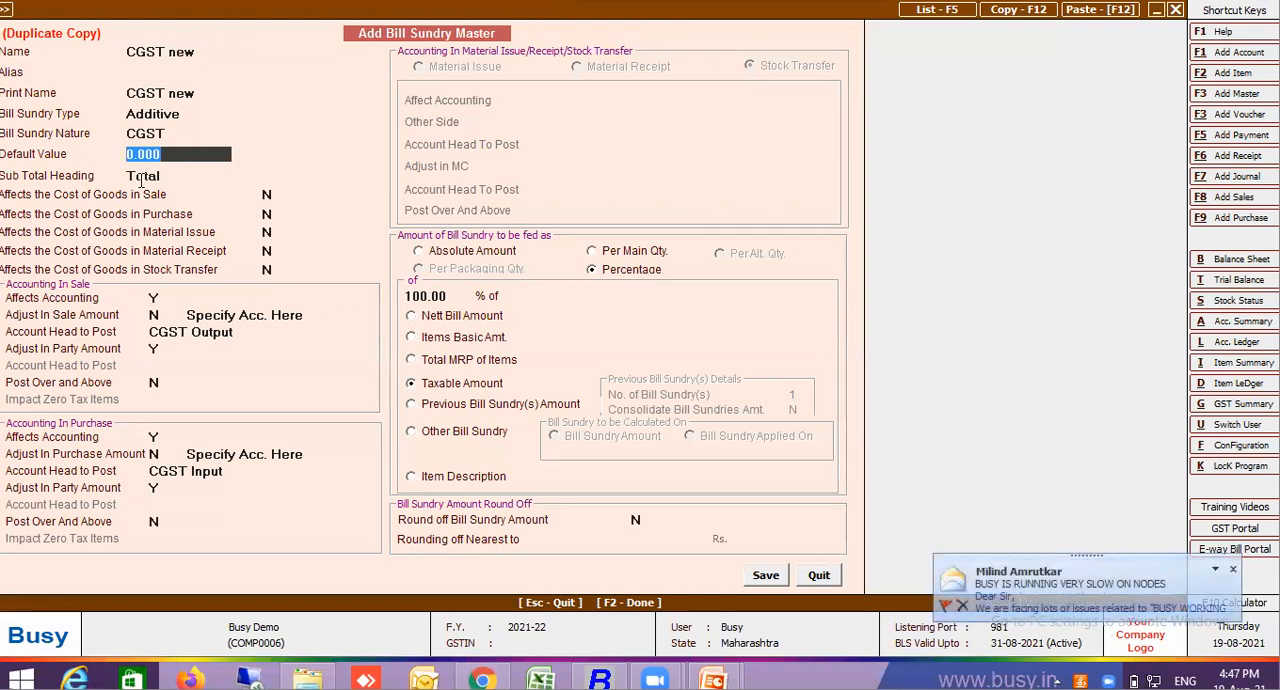
click(142, 178)
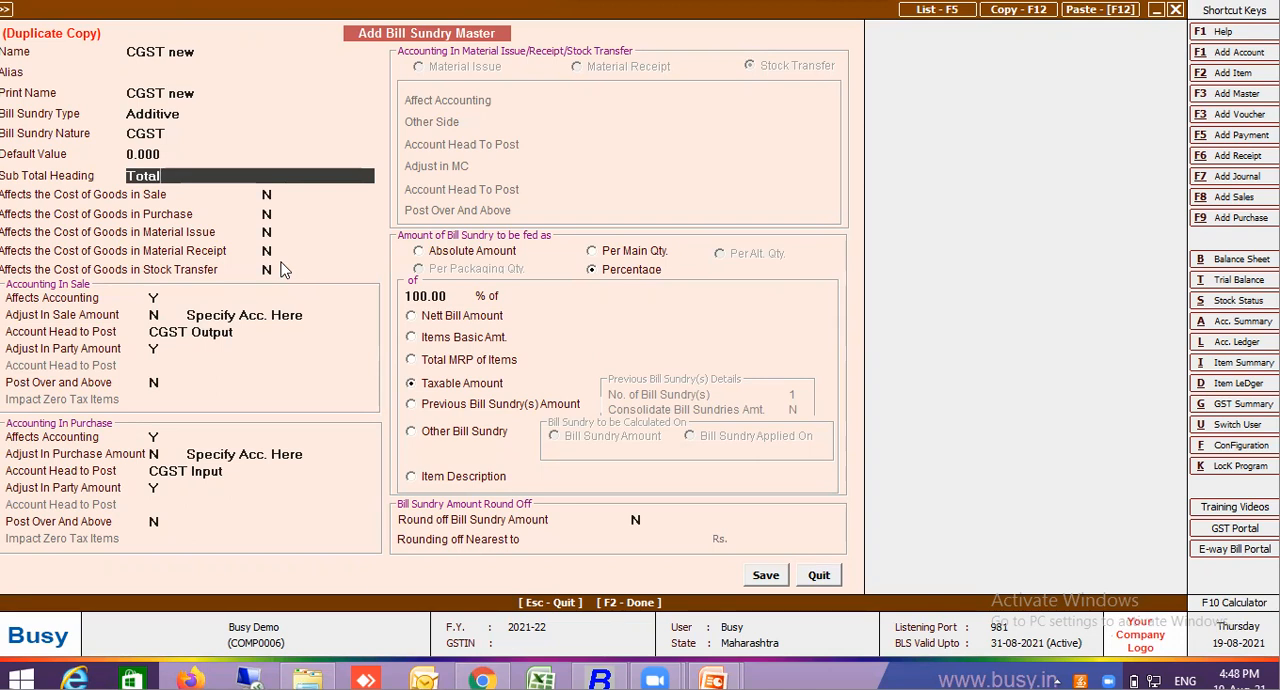
key(Return)
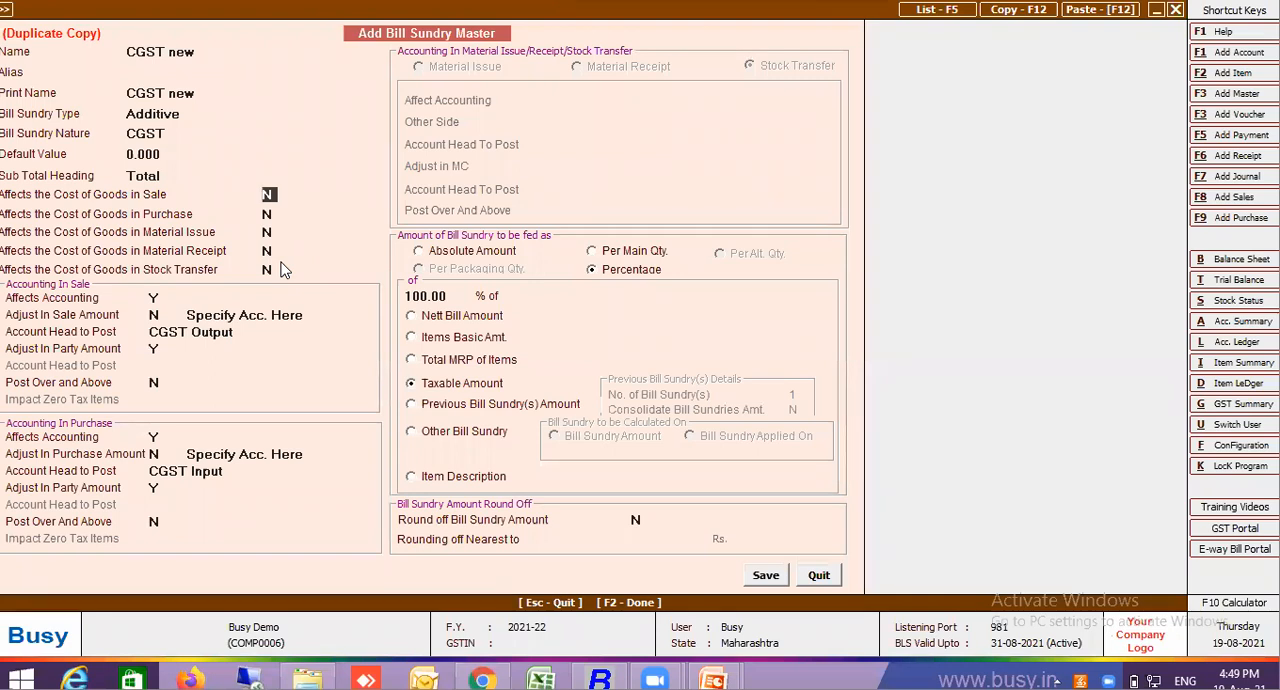
Try Adjust In Sale Amount as Y in the sale accounting section, and set it back to N
click(153, 298)
key(Return)
text(Y)
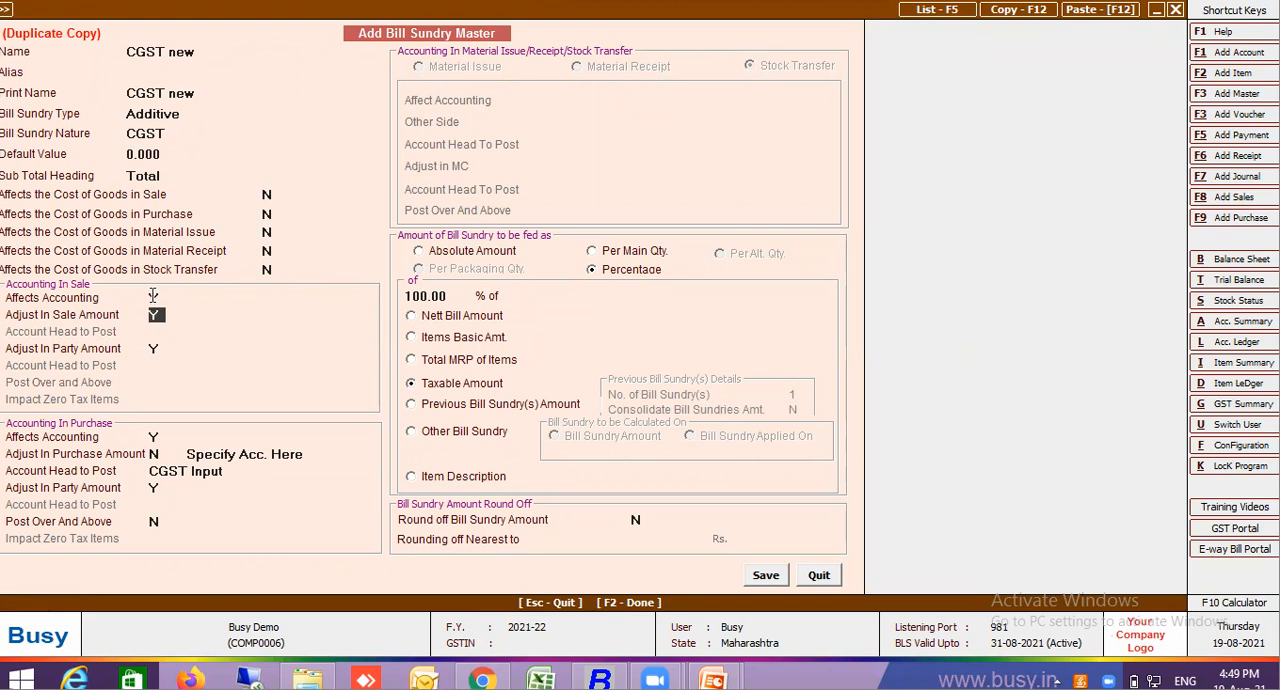
text(N)
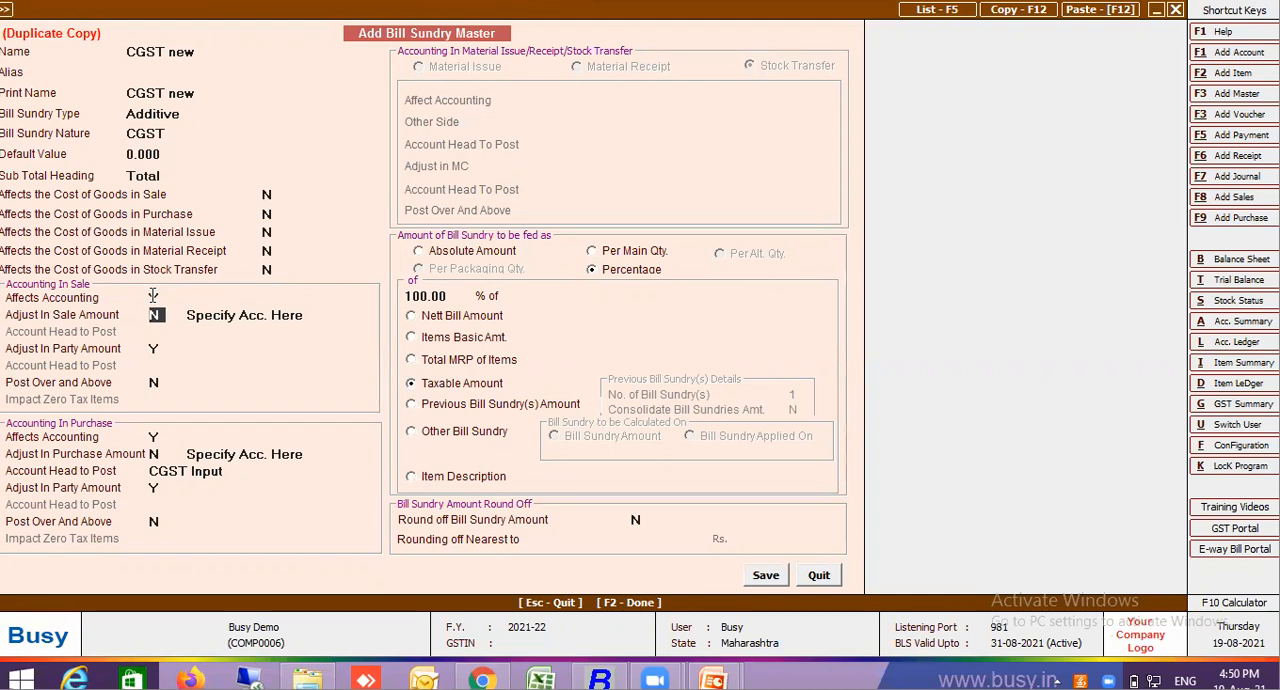
key(Return)
key(Return)
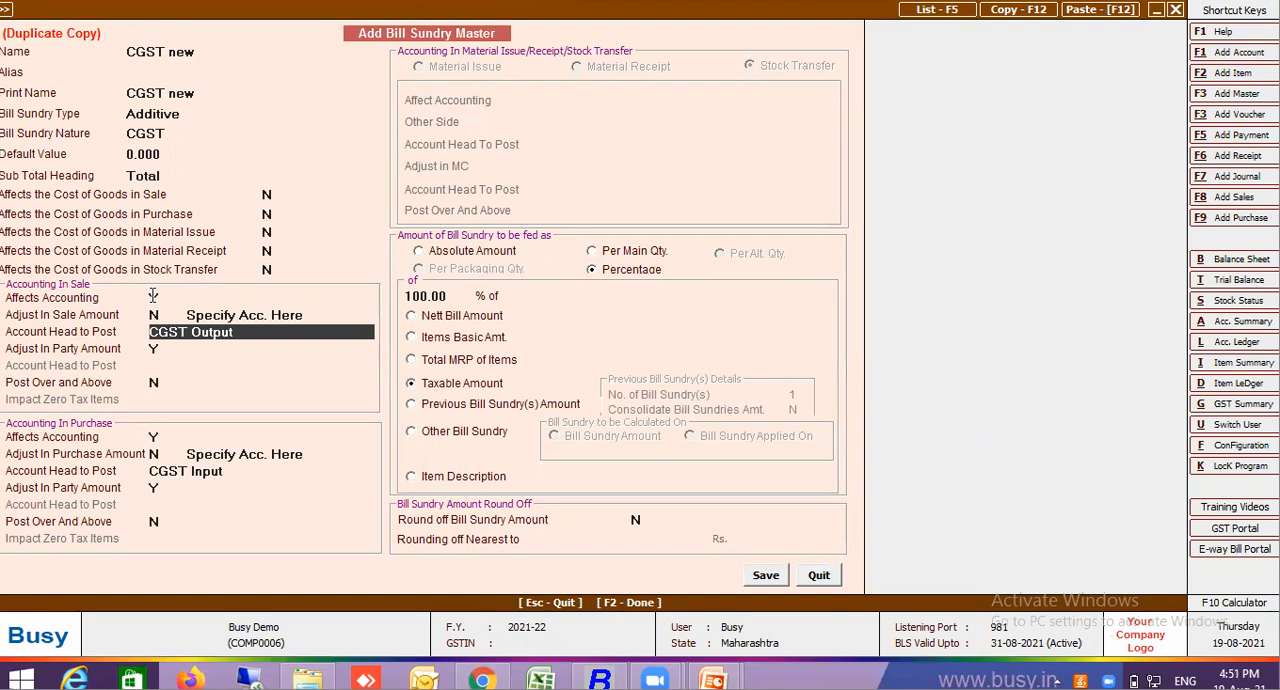
Switch the duplicate's bill sundry type to Subtractive and back to Additive
click(172, 112)
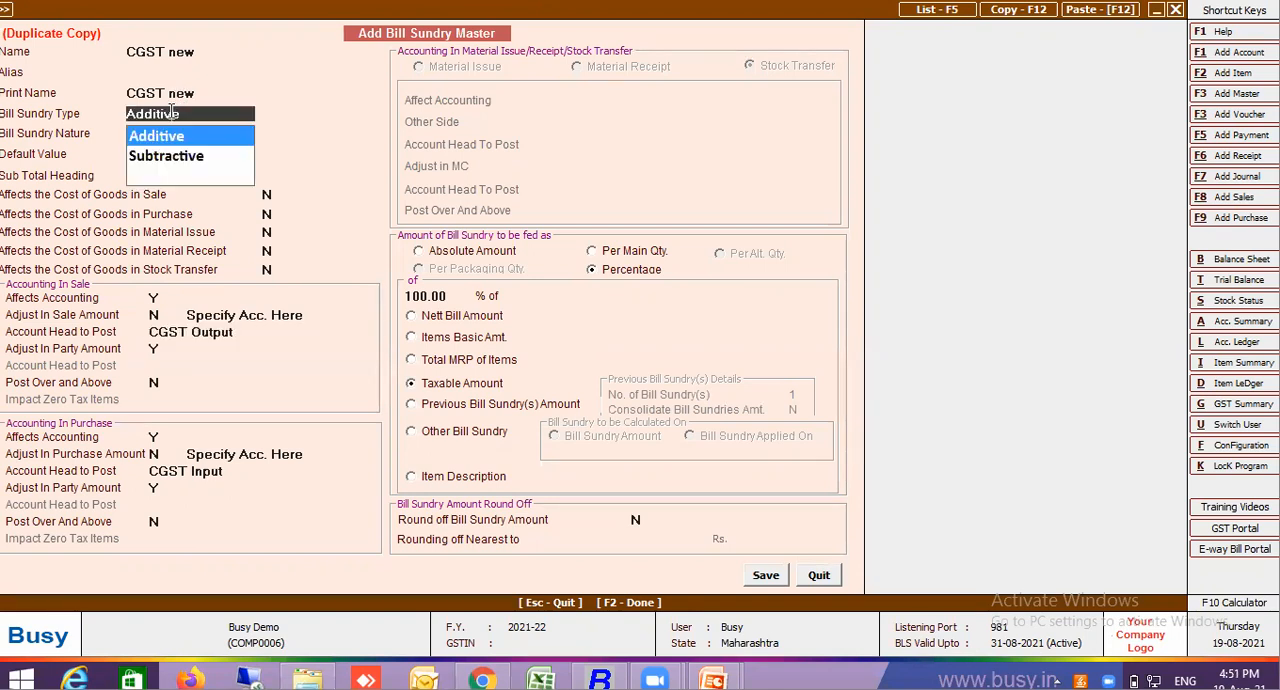
click(198, 158)
key(Return)
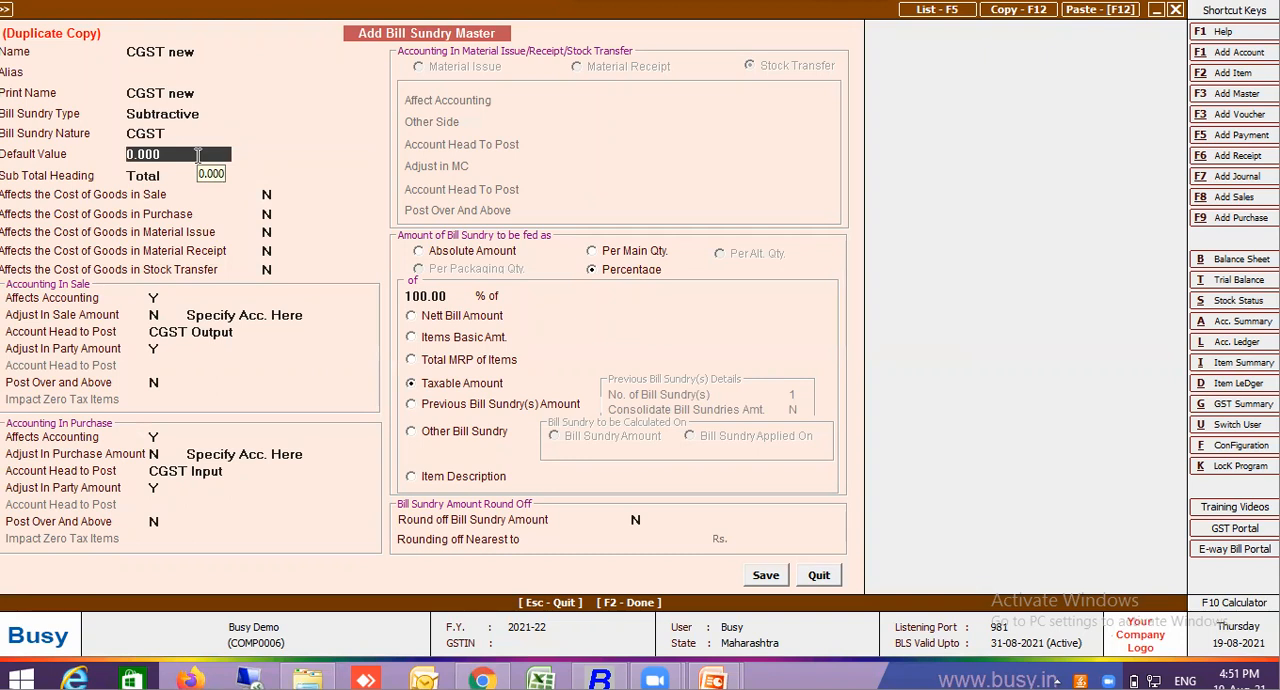
click(170, 114)
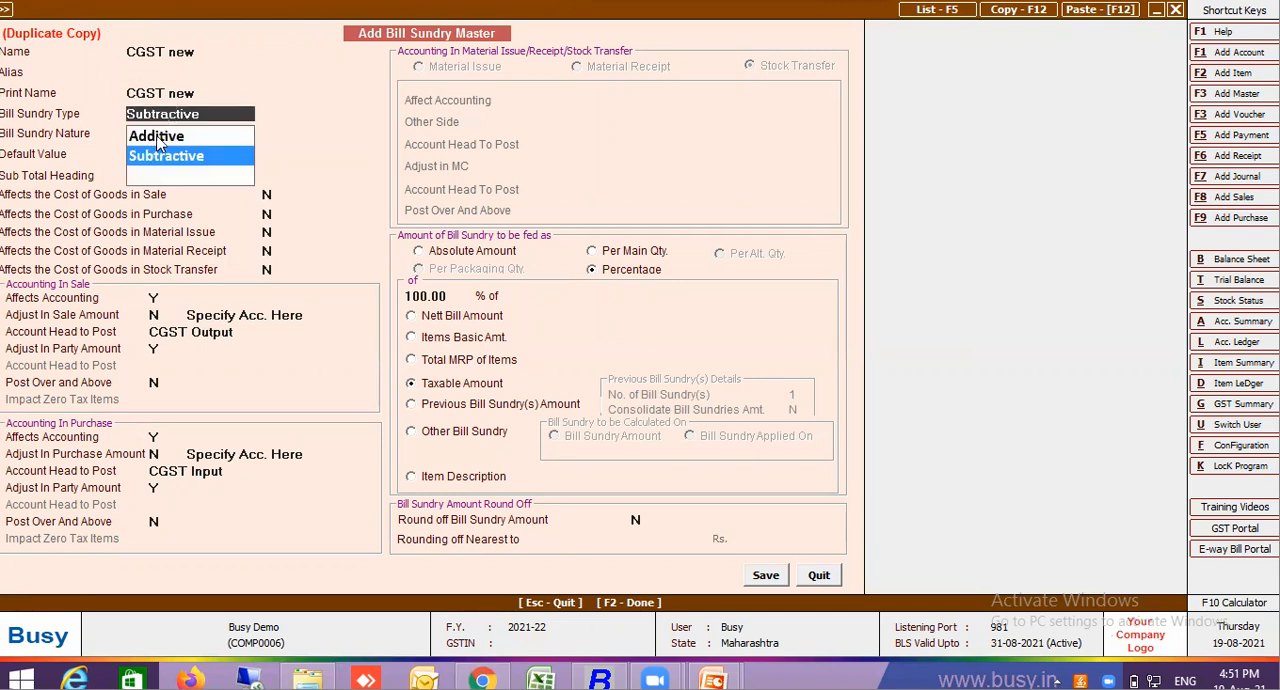
click(162, 133)
click(196, 232)
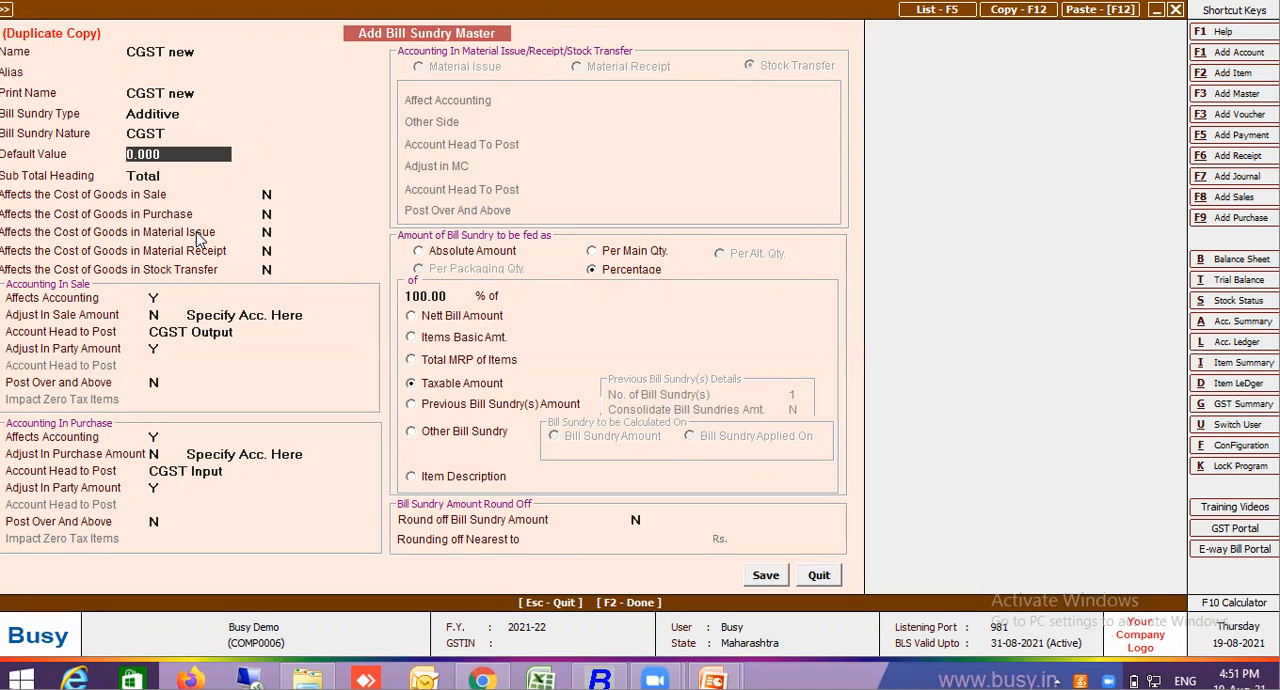
Set Adjust In Party Amount to N in the sale accounting section and review the account specification options for the sale amount
click(163, 333)
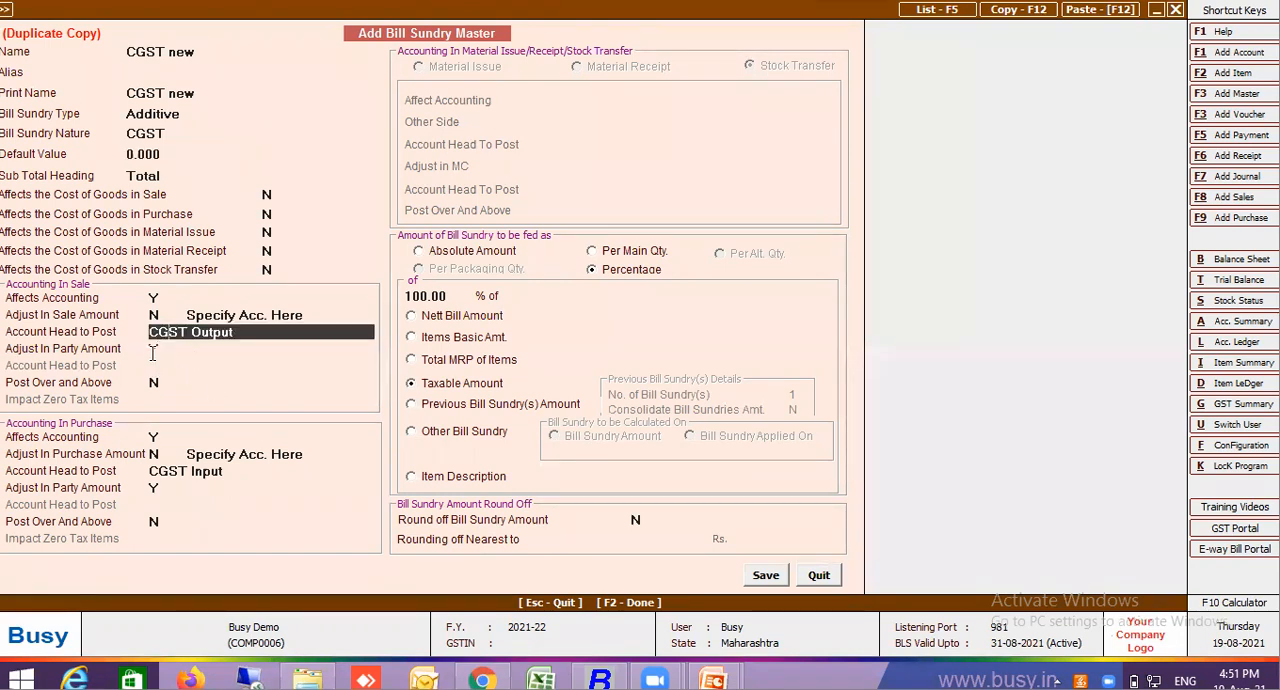
click(156, 349)
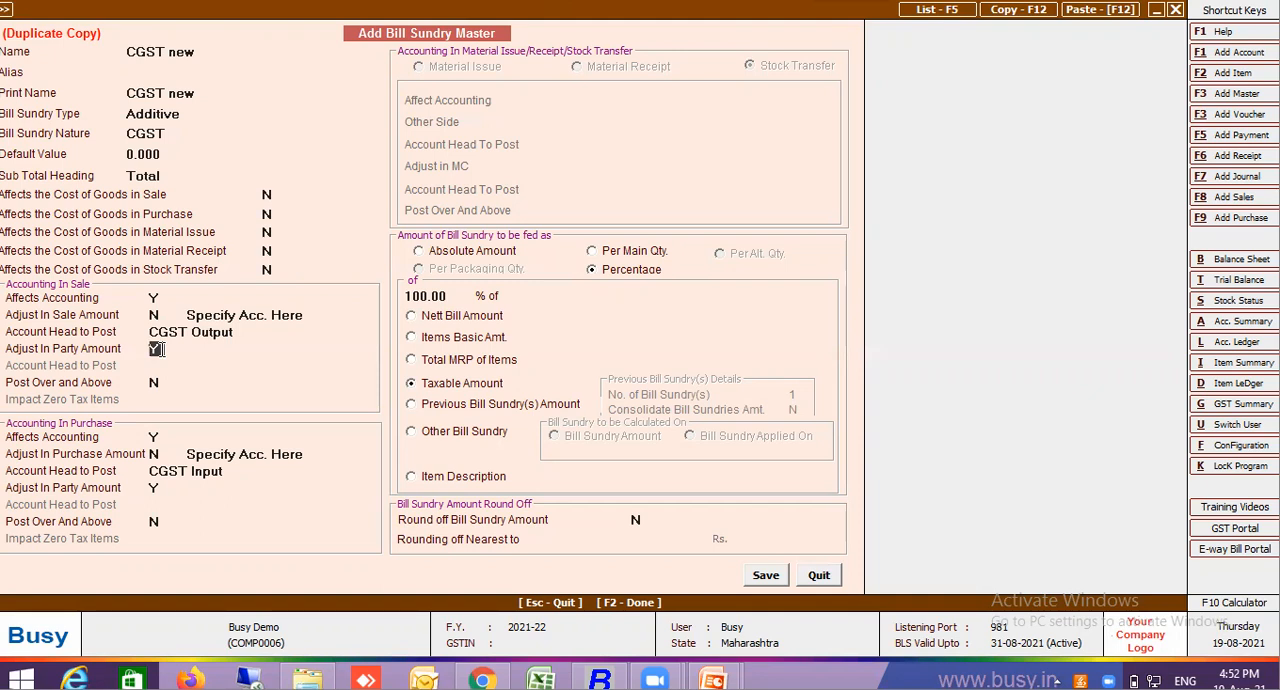
text(N)
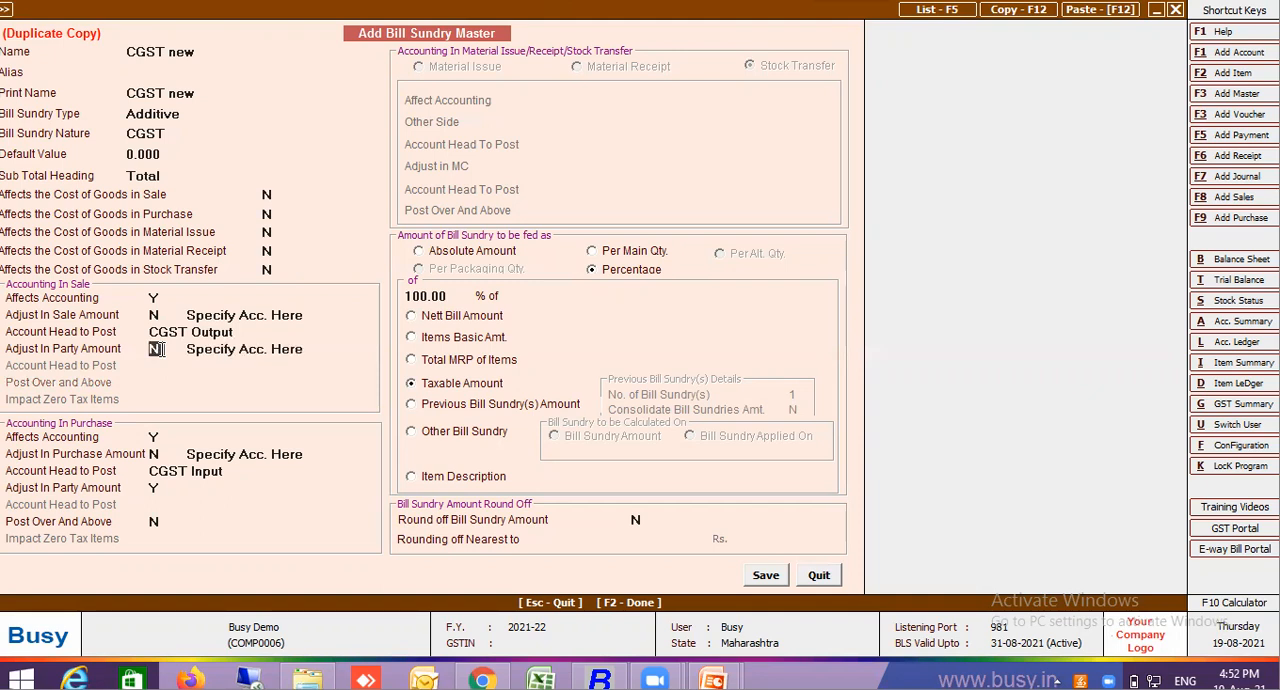
key(Return)
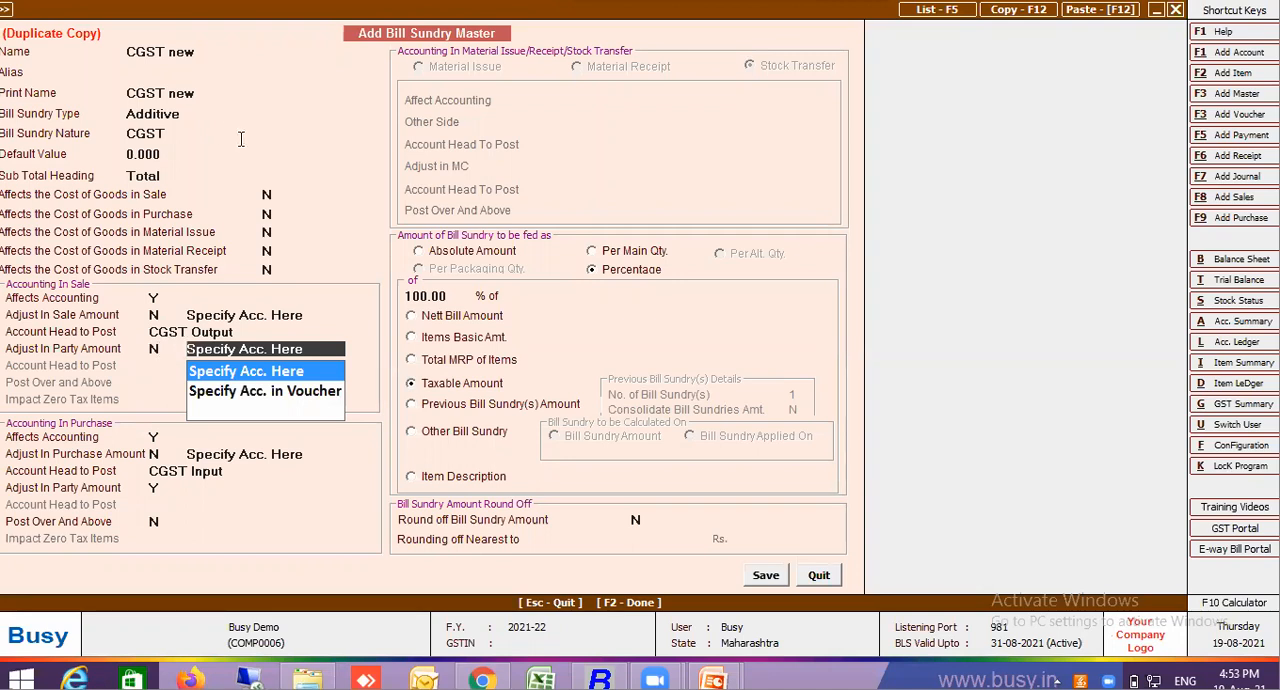
click(256, 312)
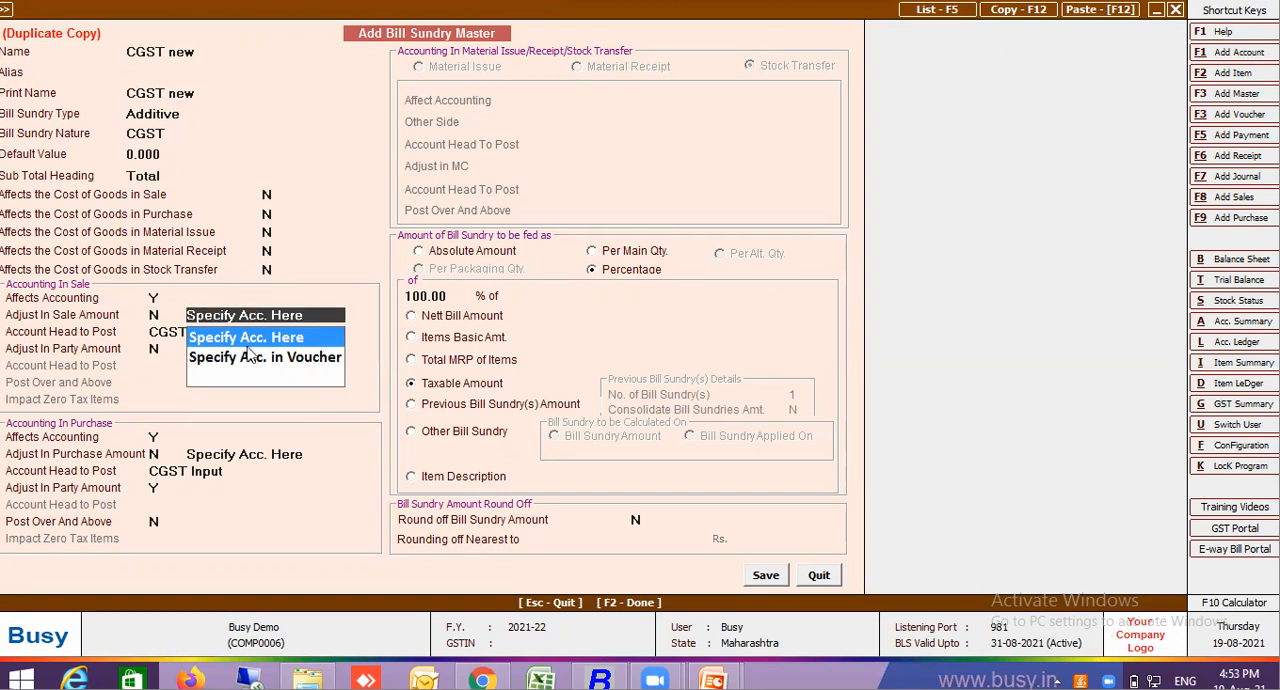
click(253, 337)
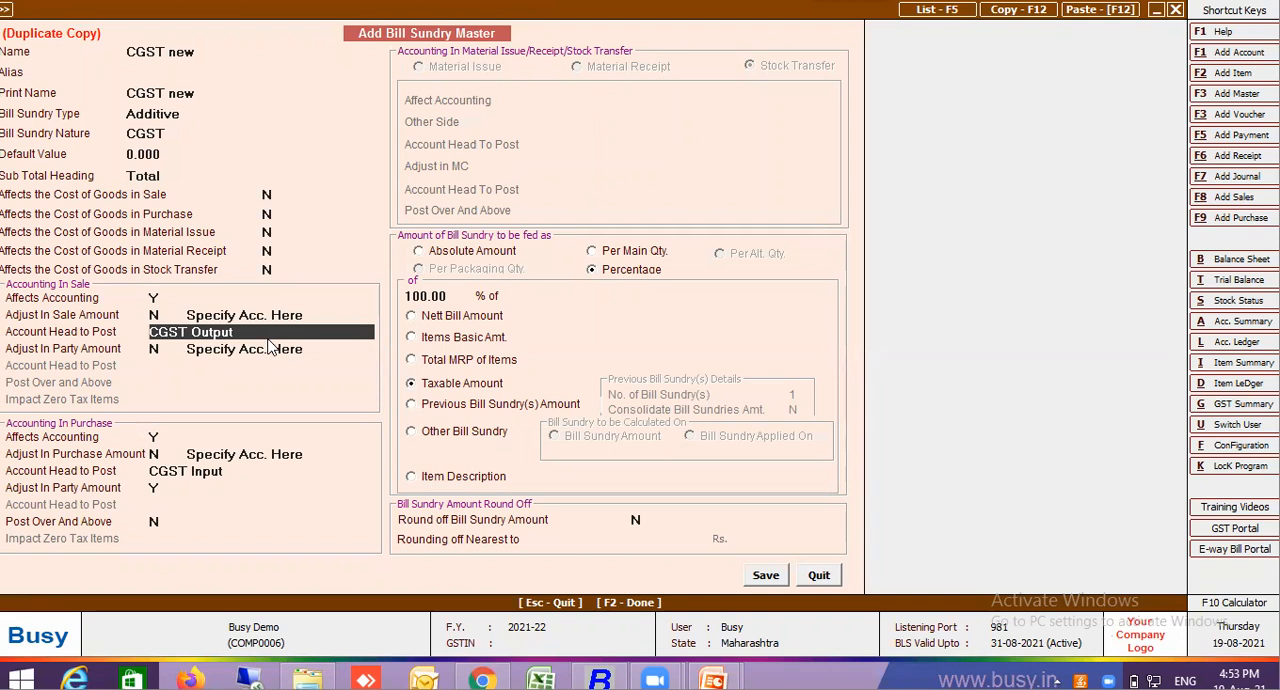
Try Specify Acc. in Voucher for the sale party amount, and switch back to Specify Acc. Here with an Add. Cess Adjustable account head
click(263, 348)
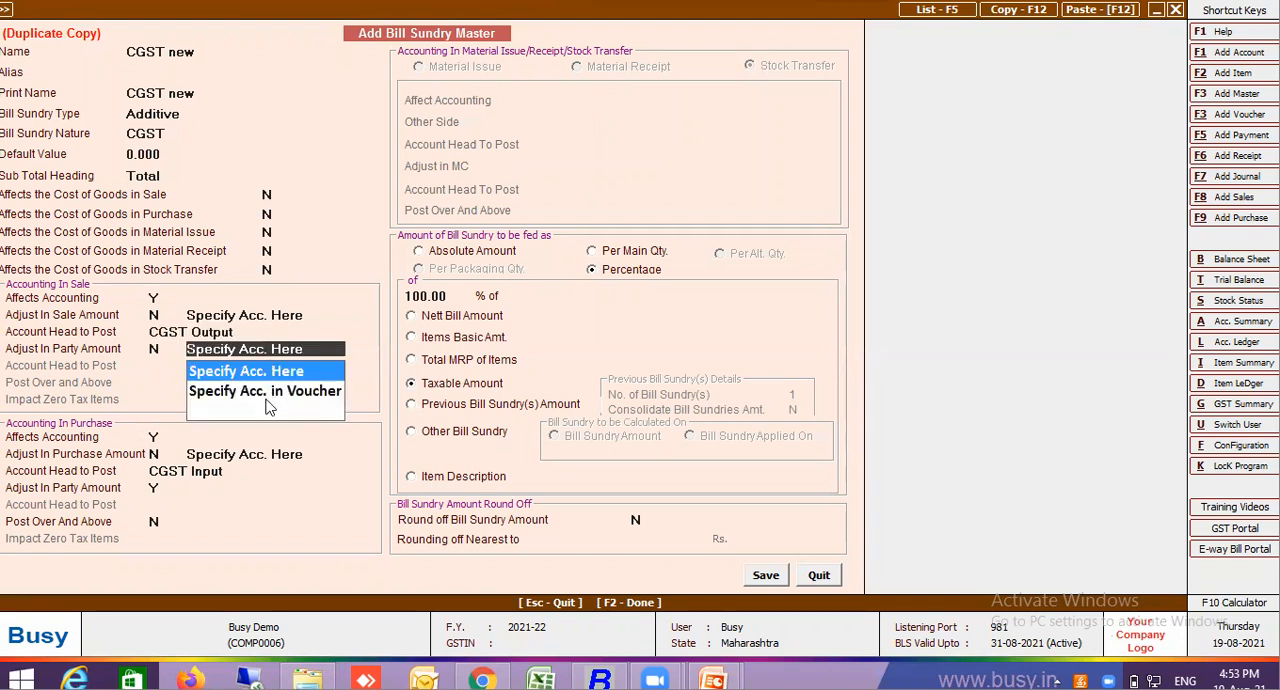
click(275, 393)
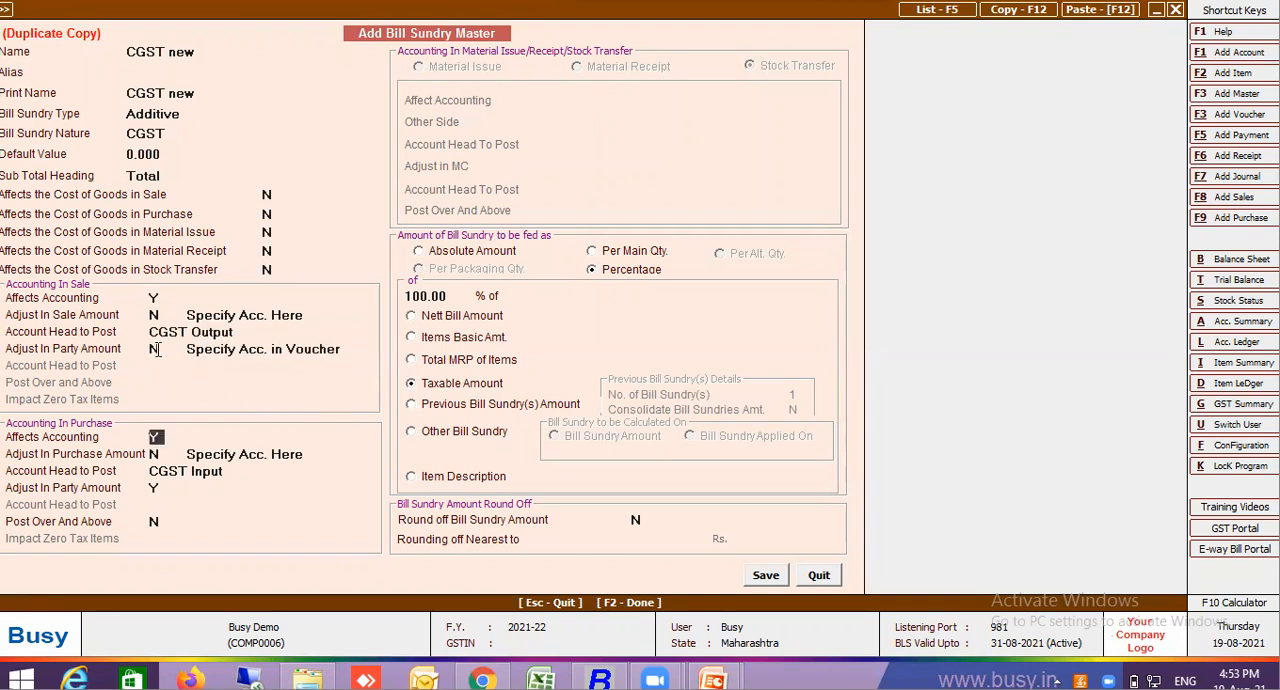
click(216, 349)
click(222, 370)
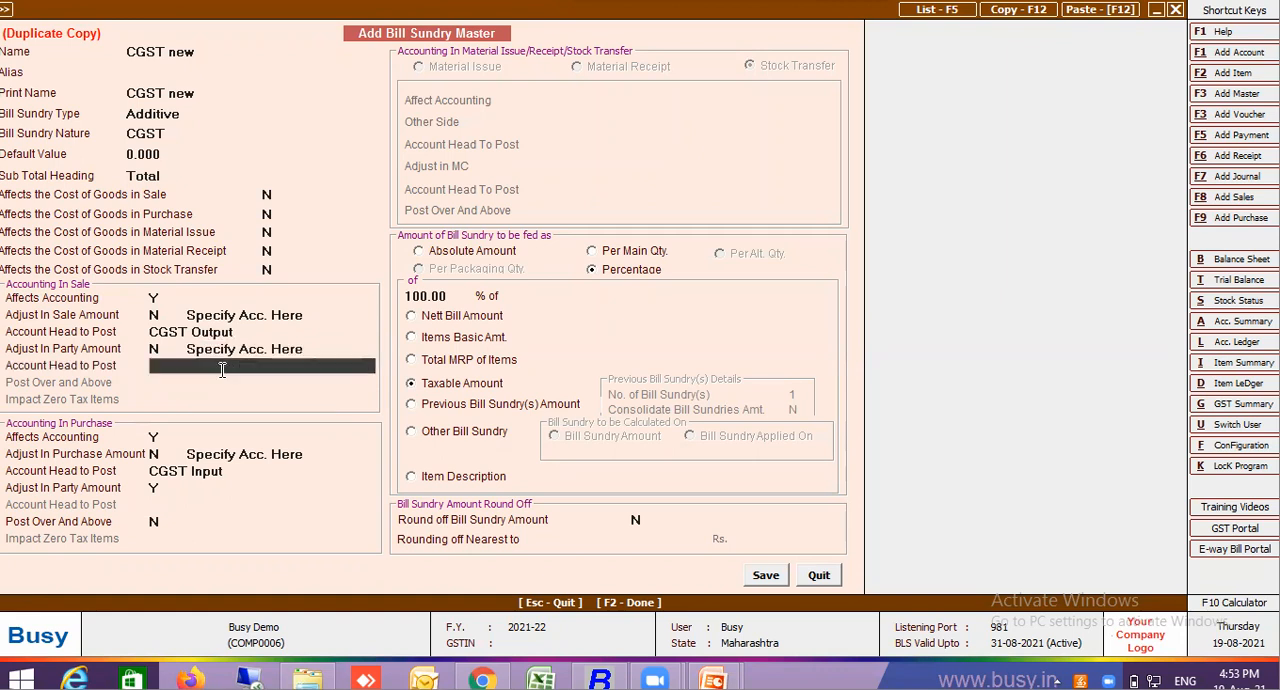
click(222, 369)
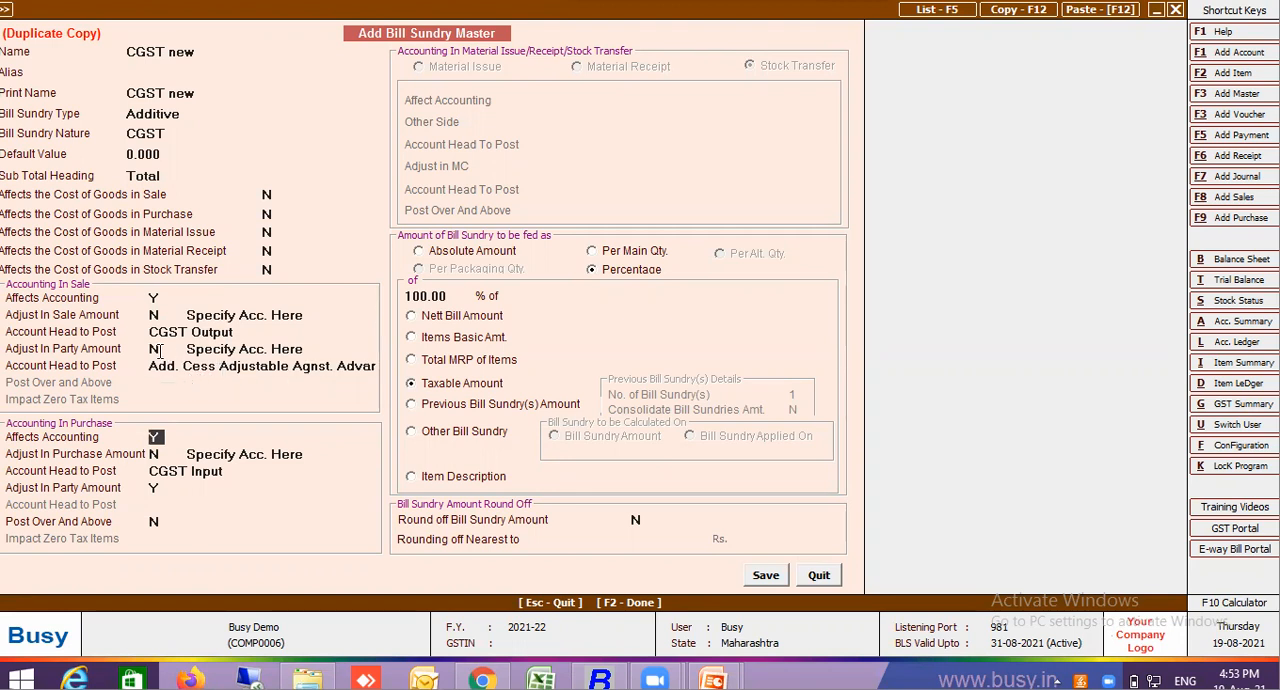
Set Adjust In Party Amount in sale accounting back to Y and check the Post Over and Above field
click(157, 349)
text(Y)
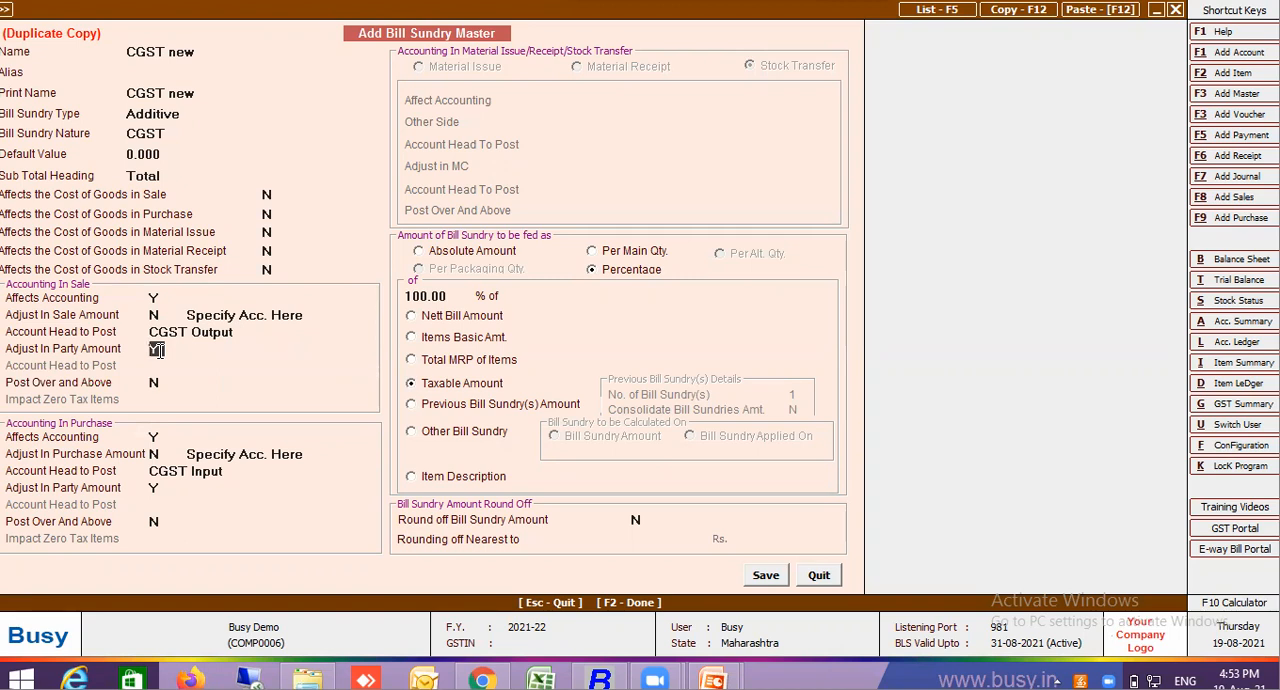
click(157, 383)
Try Subtractive as the duplicate's bill sundry type, and restore Additive while keeping the CGST nature
click(160, 116)
click(162, 156)
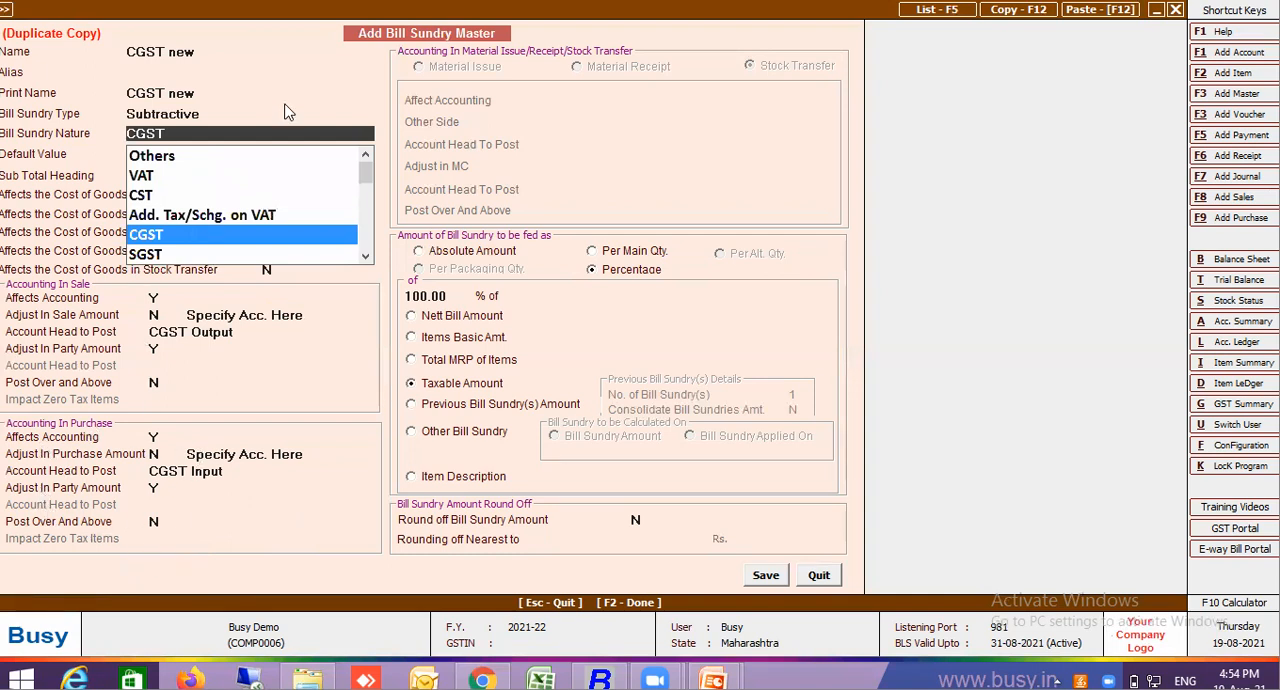
click(181, 116)
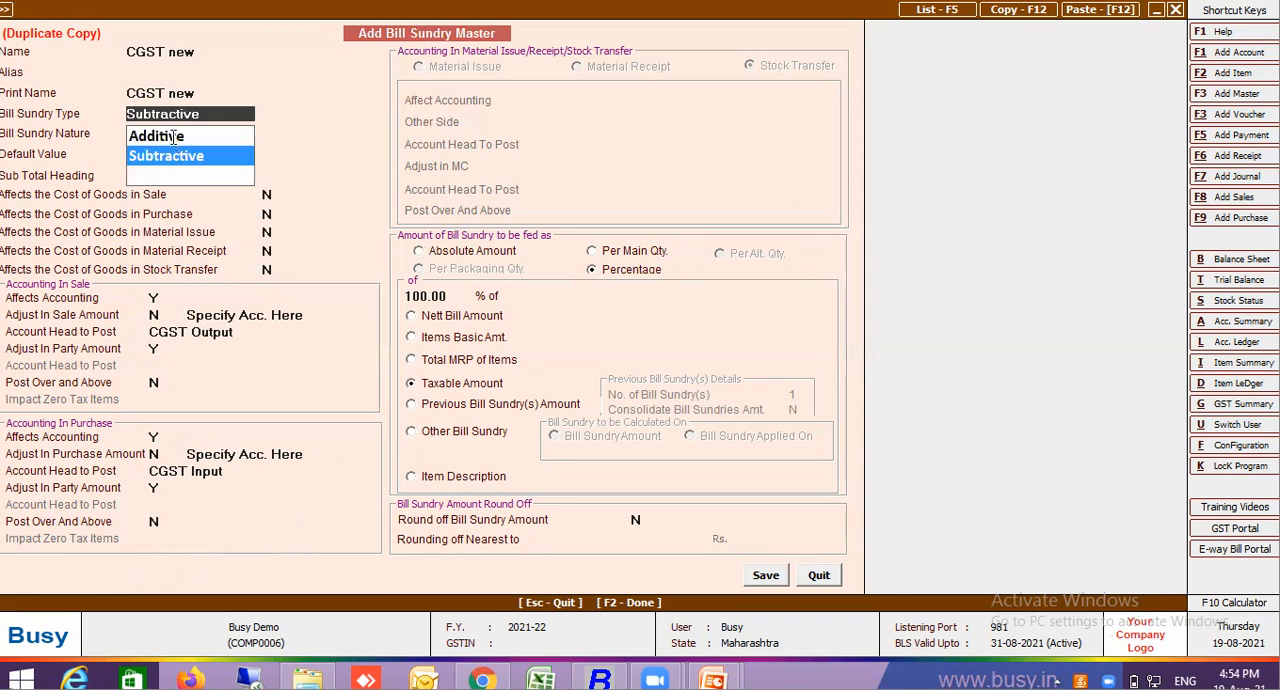
click(176, 135)
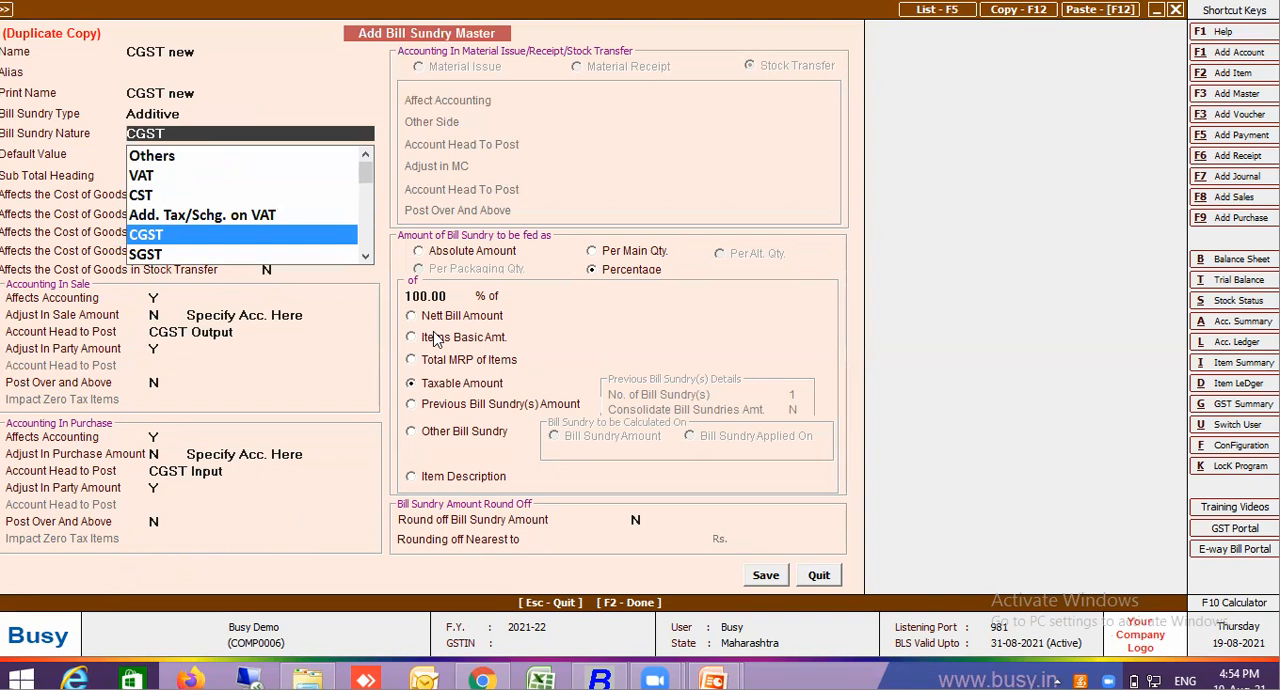
key(Return)
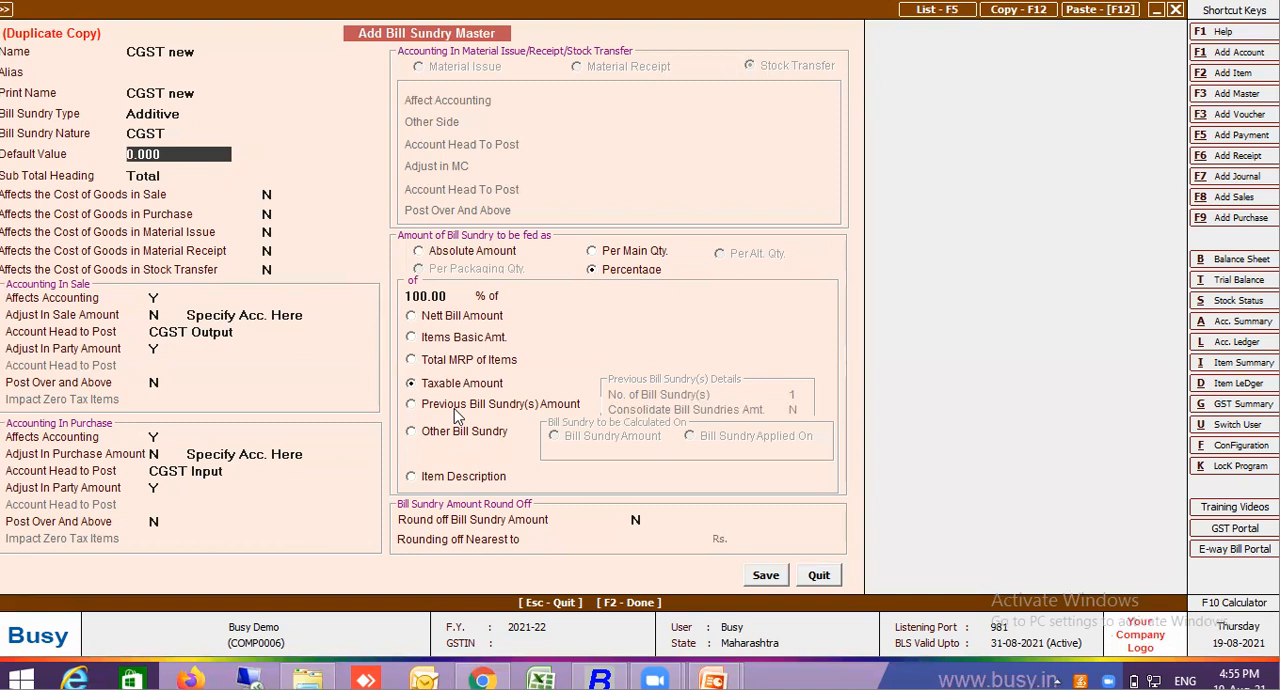
Open the Features / Options configuration, view the Accounts options and leave them without saving
click(1235, 449)
click(105, 251)
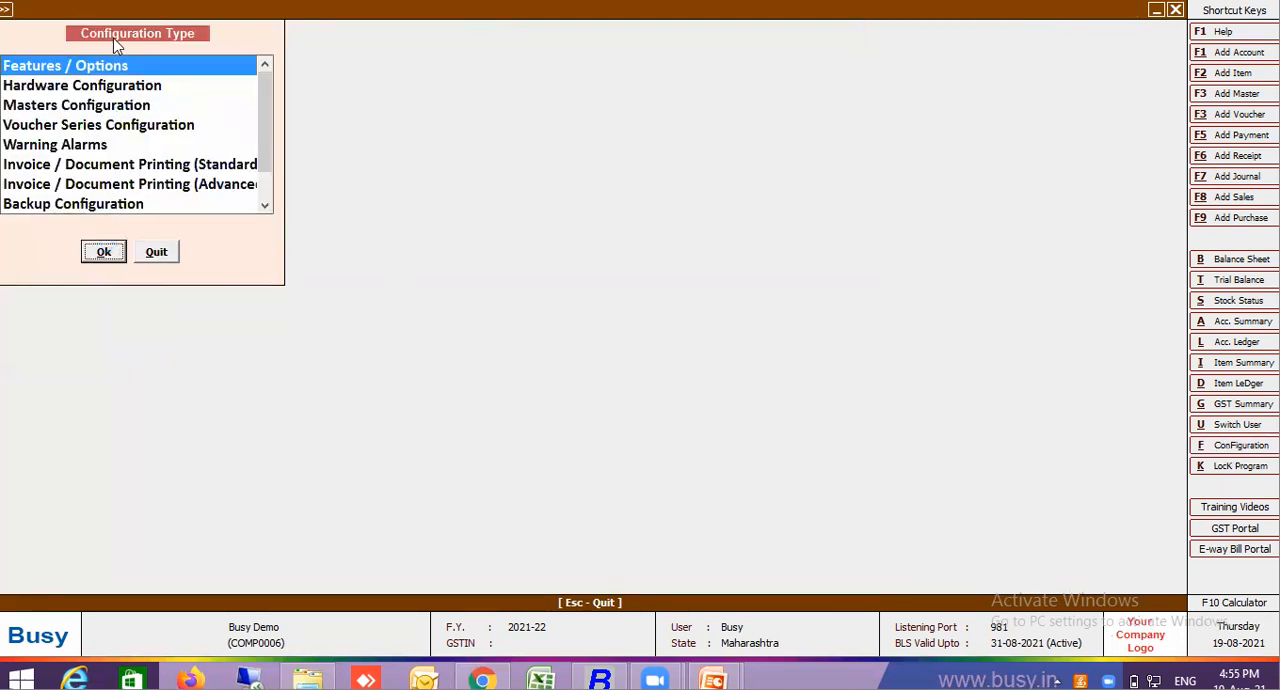
click(113, 192)
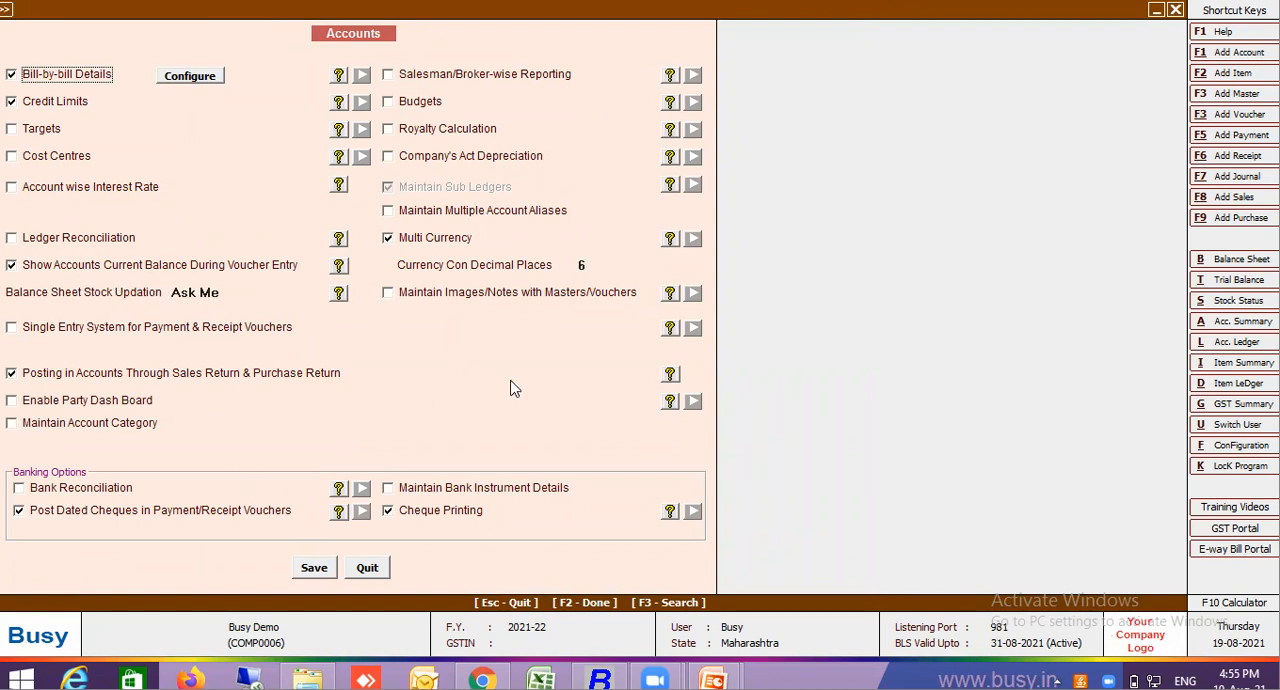
click(368, 567)
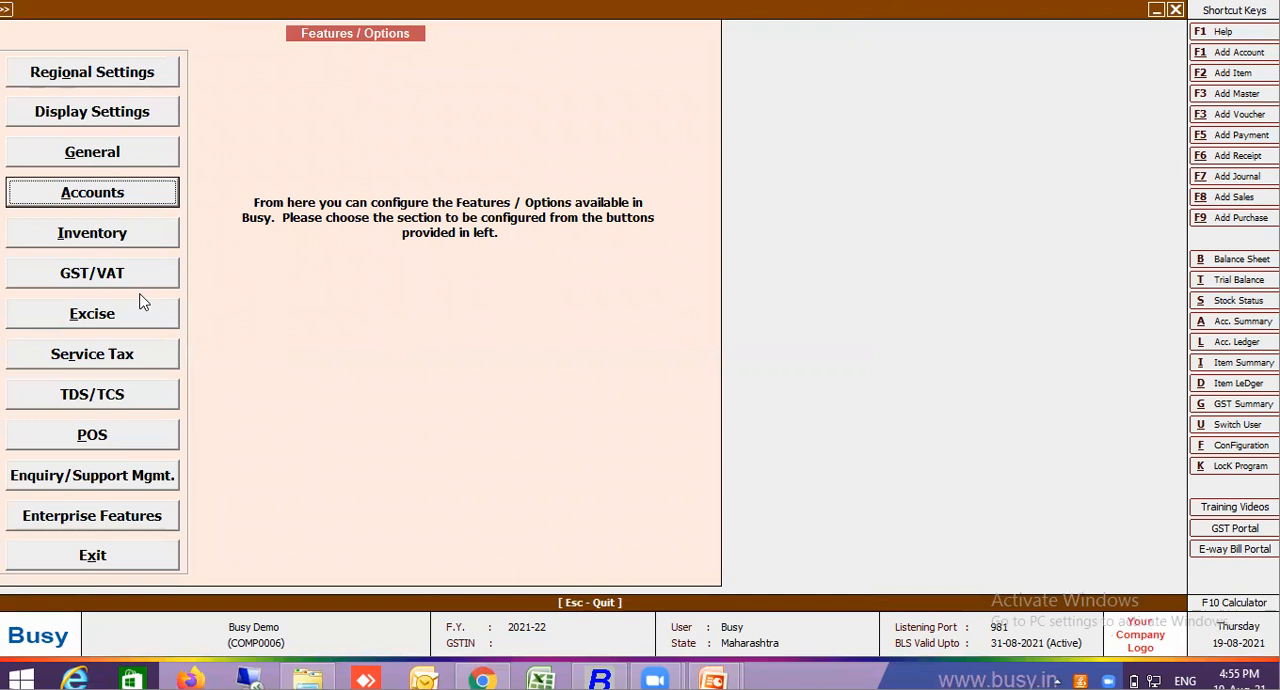
Enable Accounting in Pure Inventory Vouchers for Stock Transfer in the Inventory features, save, and exit Features / Options
click(156, 232)
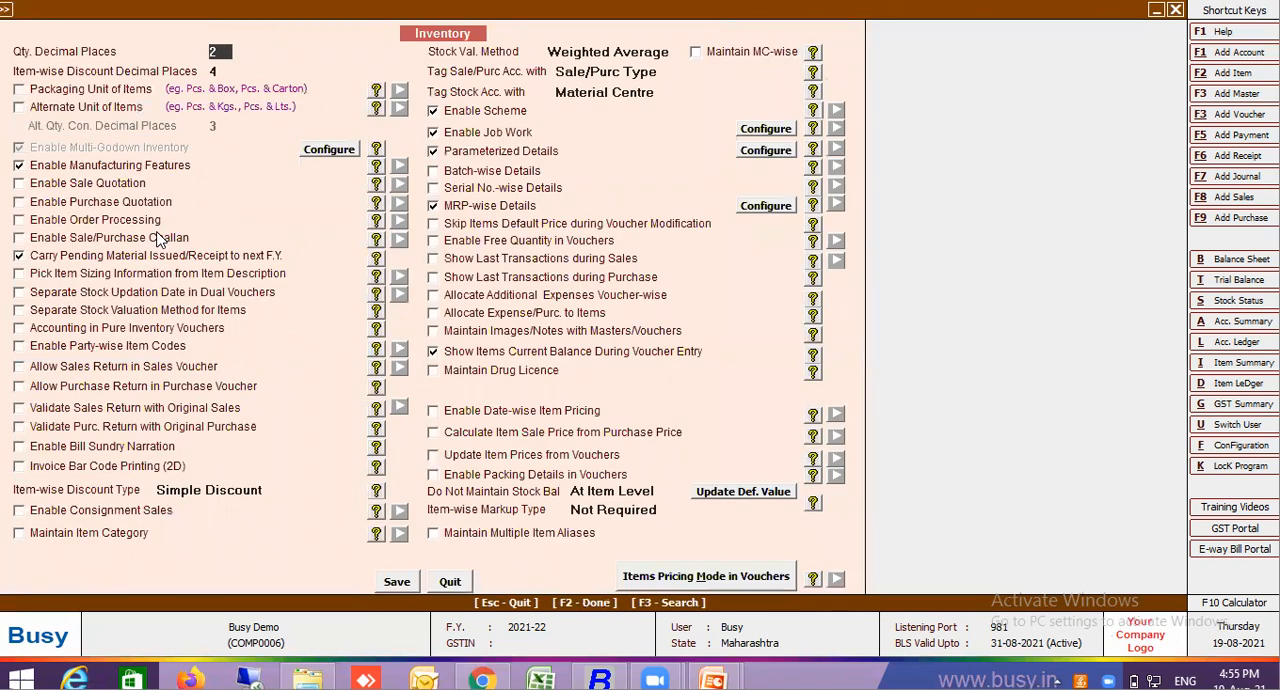
click(130, 330)
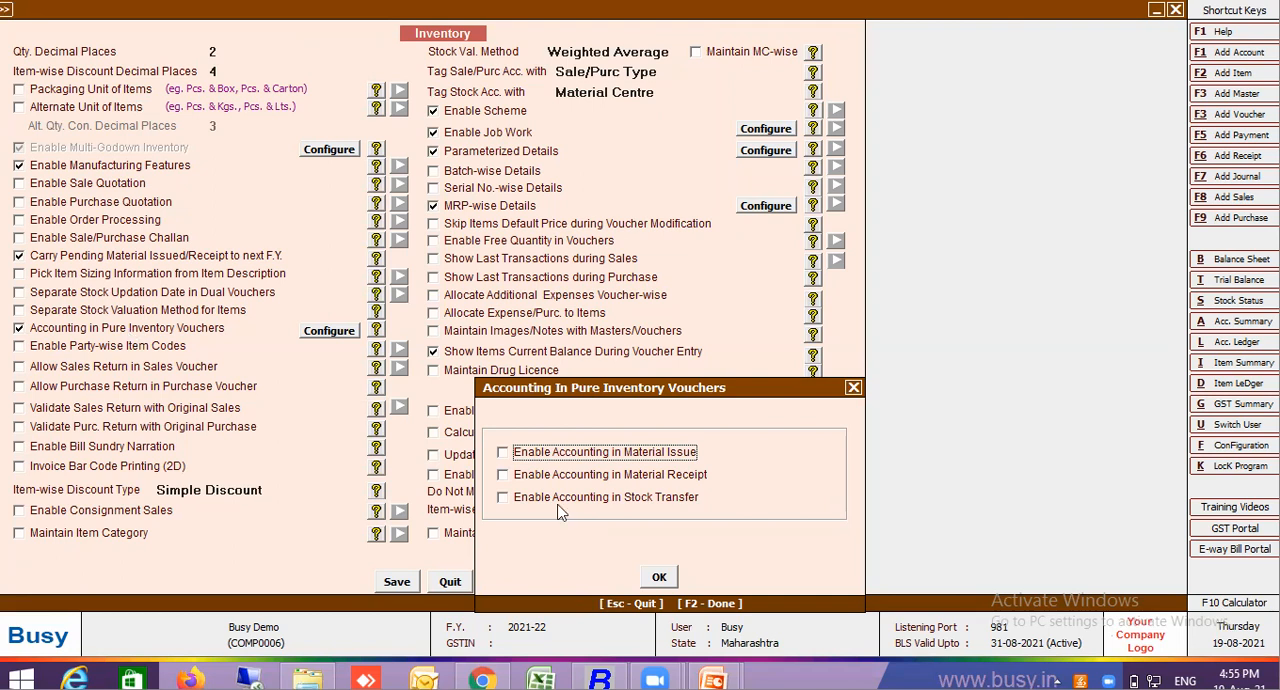
click(538, 501)
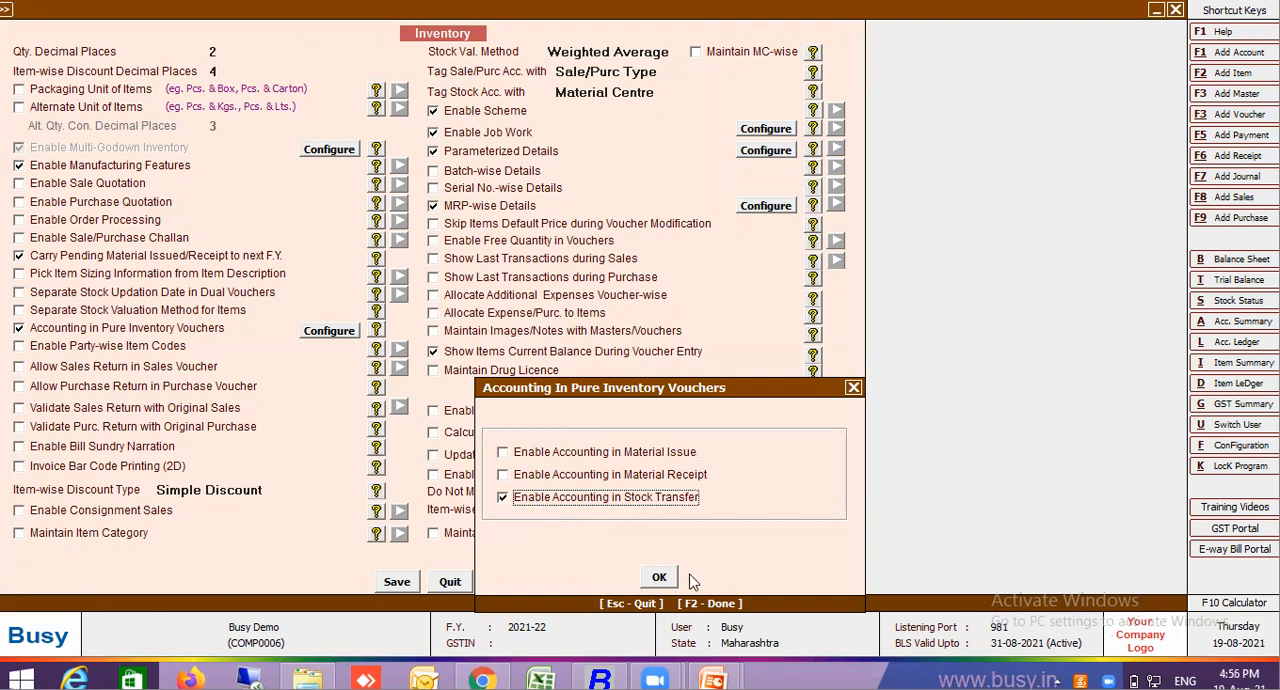
click(660, 581)
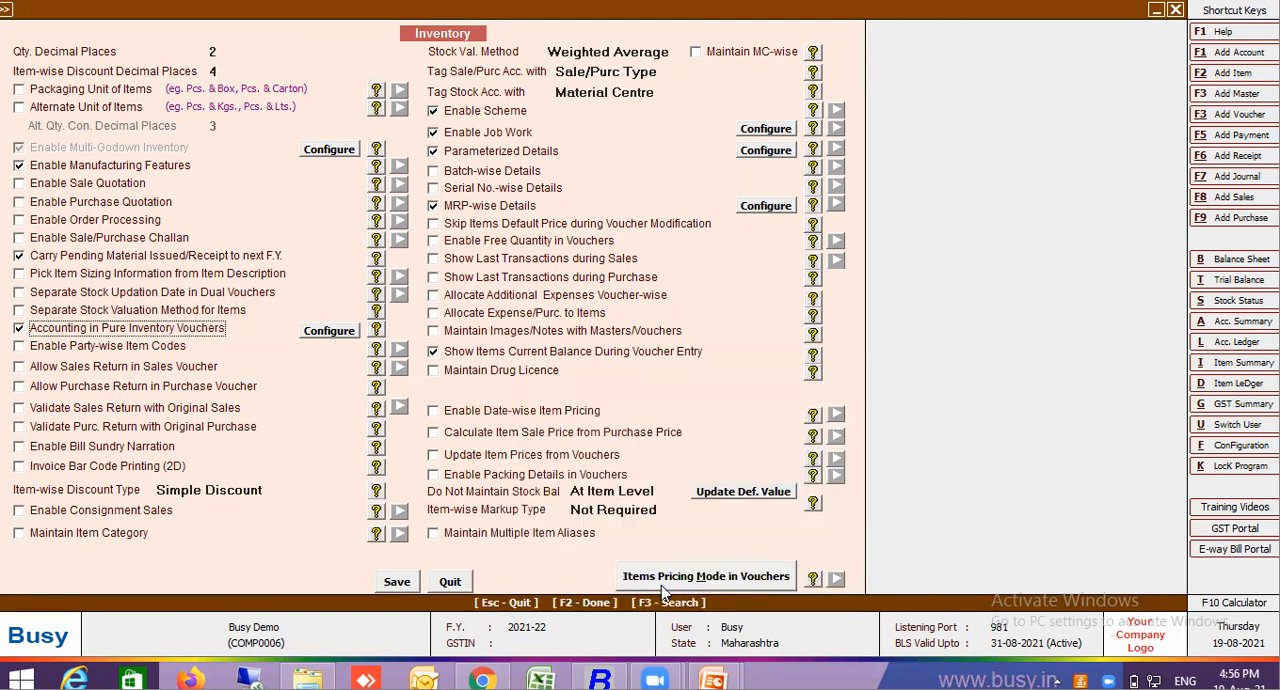
click(405, 583)
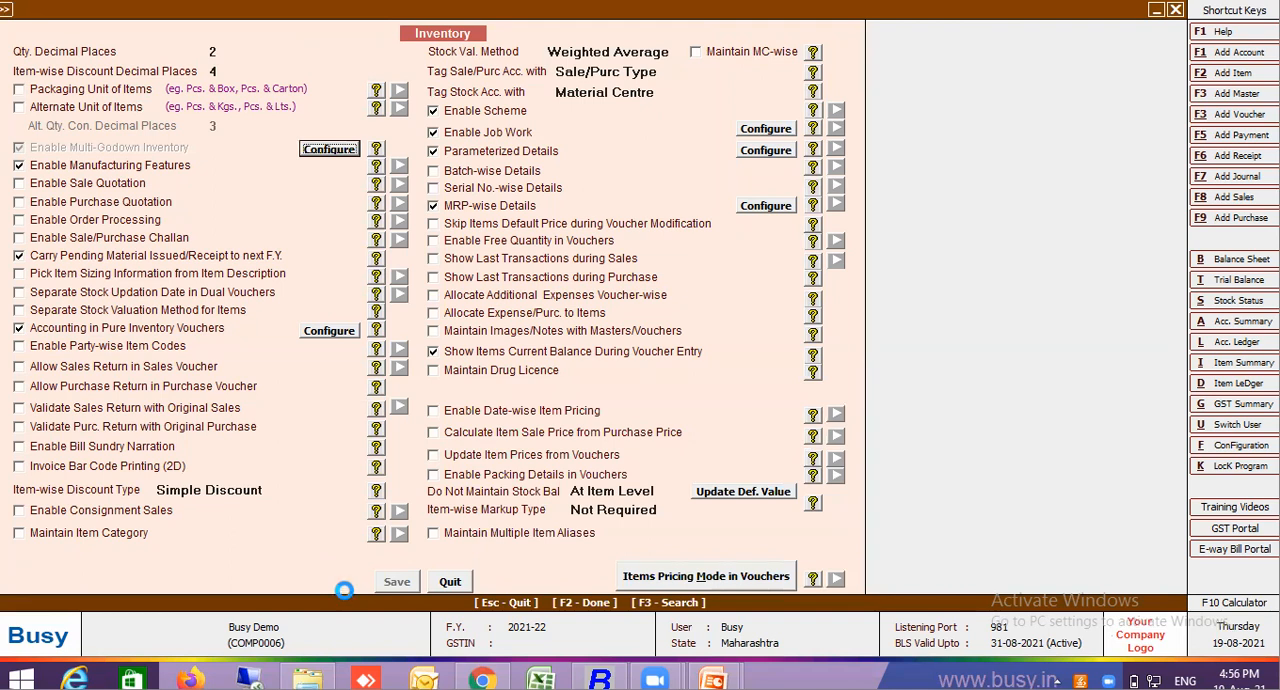
click(172, 553)
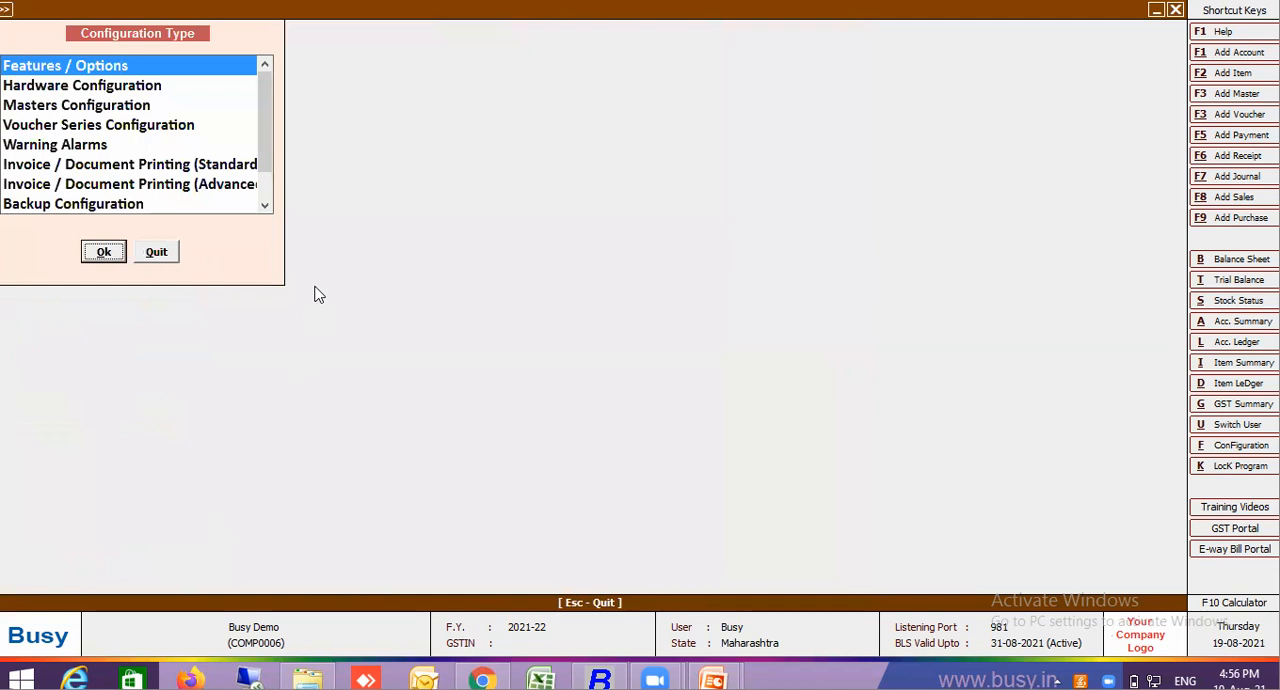
Leave the configuration, discard the "CGST new" duplicate and reopen the CGST bill sundry for modification
click(157, 252)
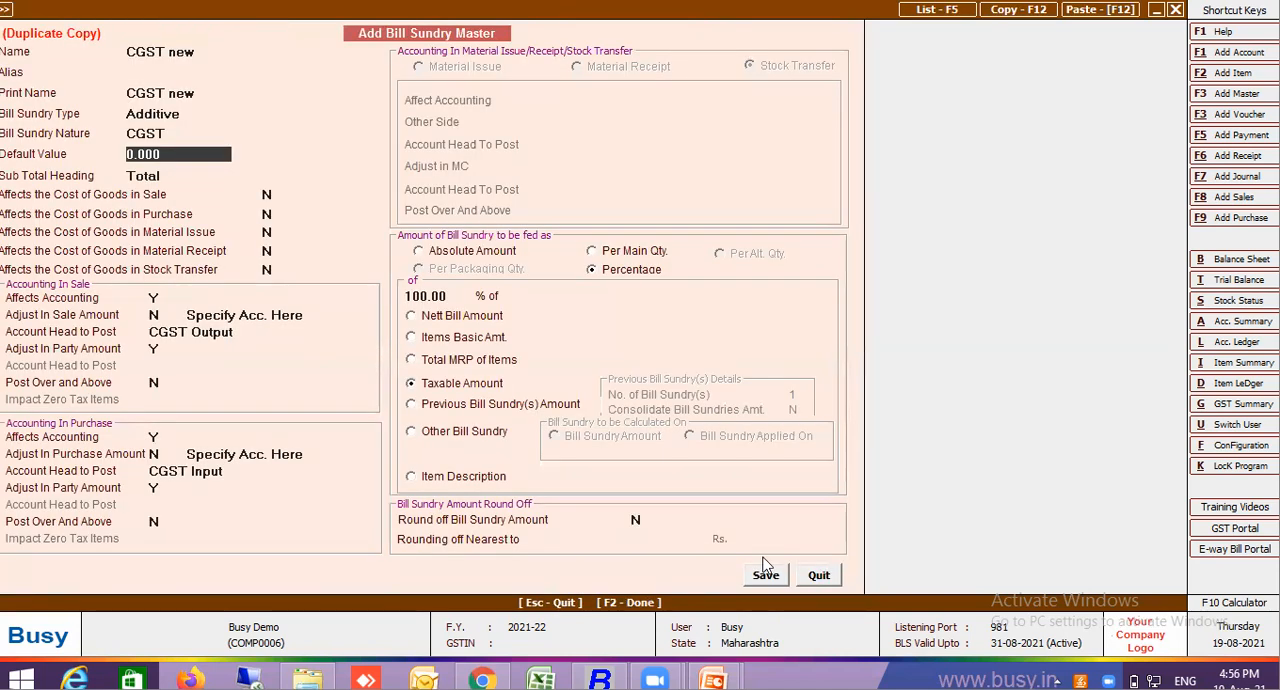
click(818, 584)
click(818, 577)
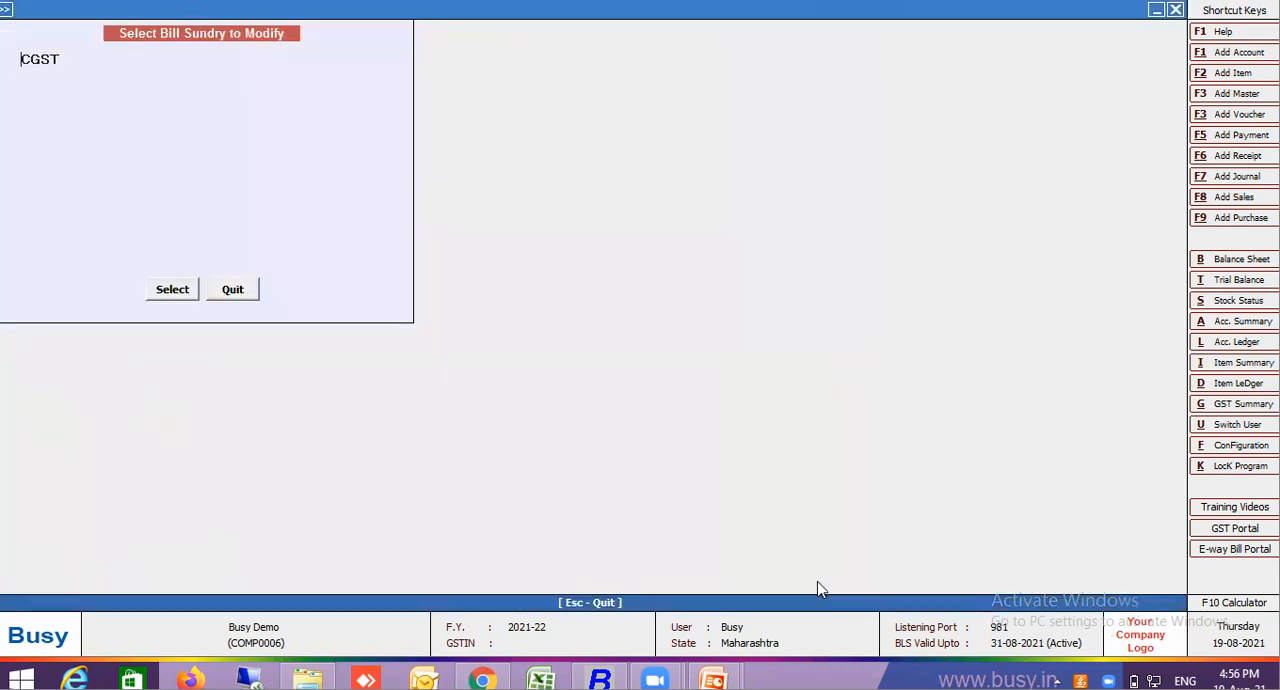
key(Return)
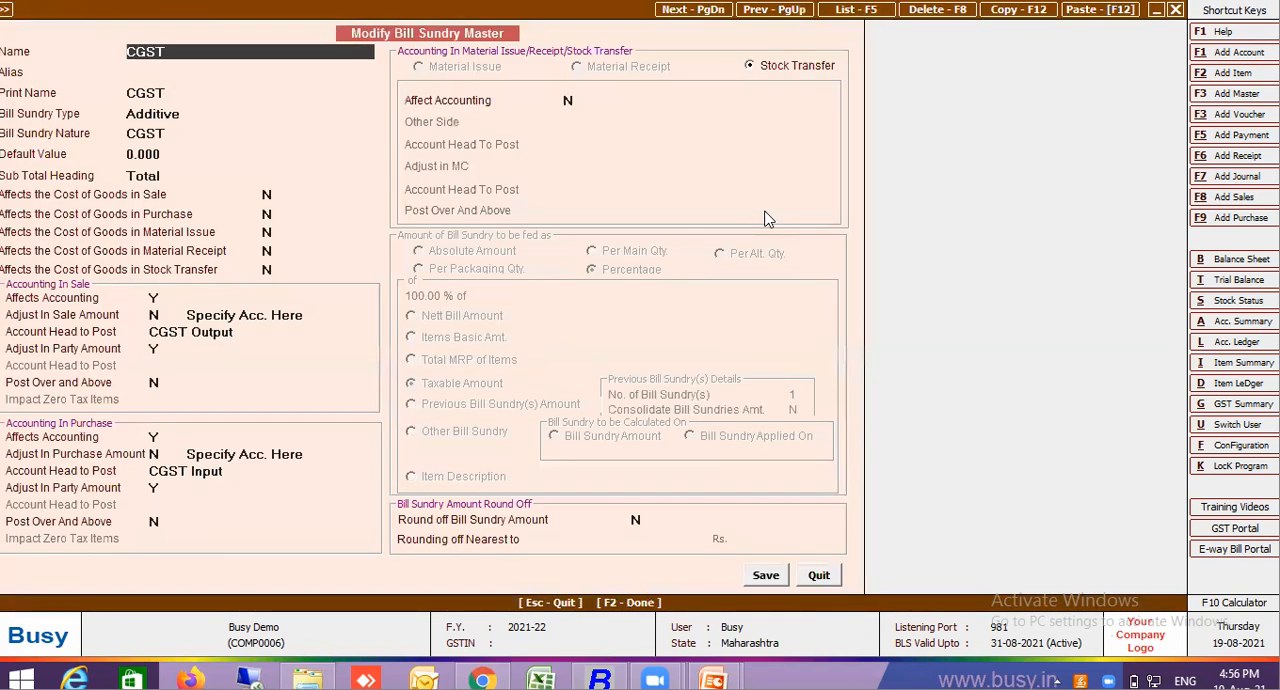
Set Affect Accounting to Y for Stock Transfer and choose Specify Acc. in Voucher for Other Side
click(781, 70)
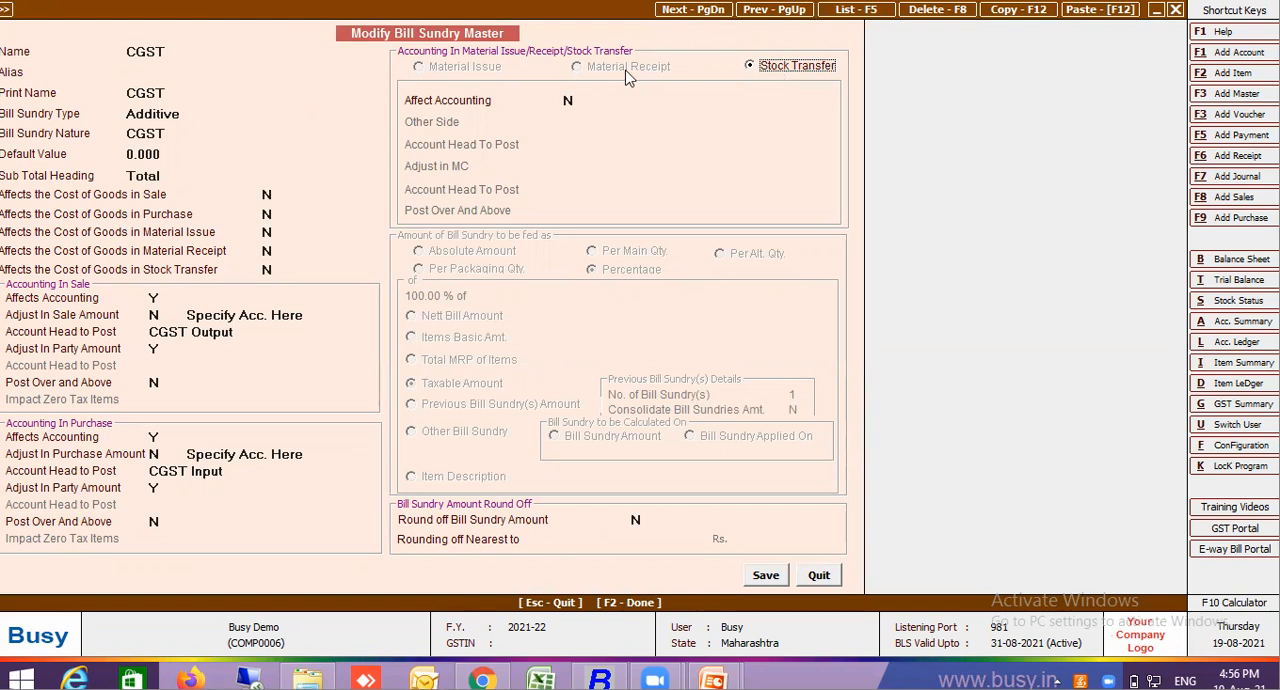
click(570, 100)
text(Y)
key(Return)
key(Return)
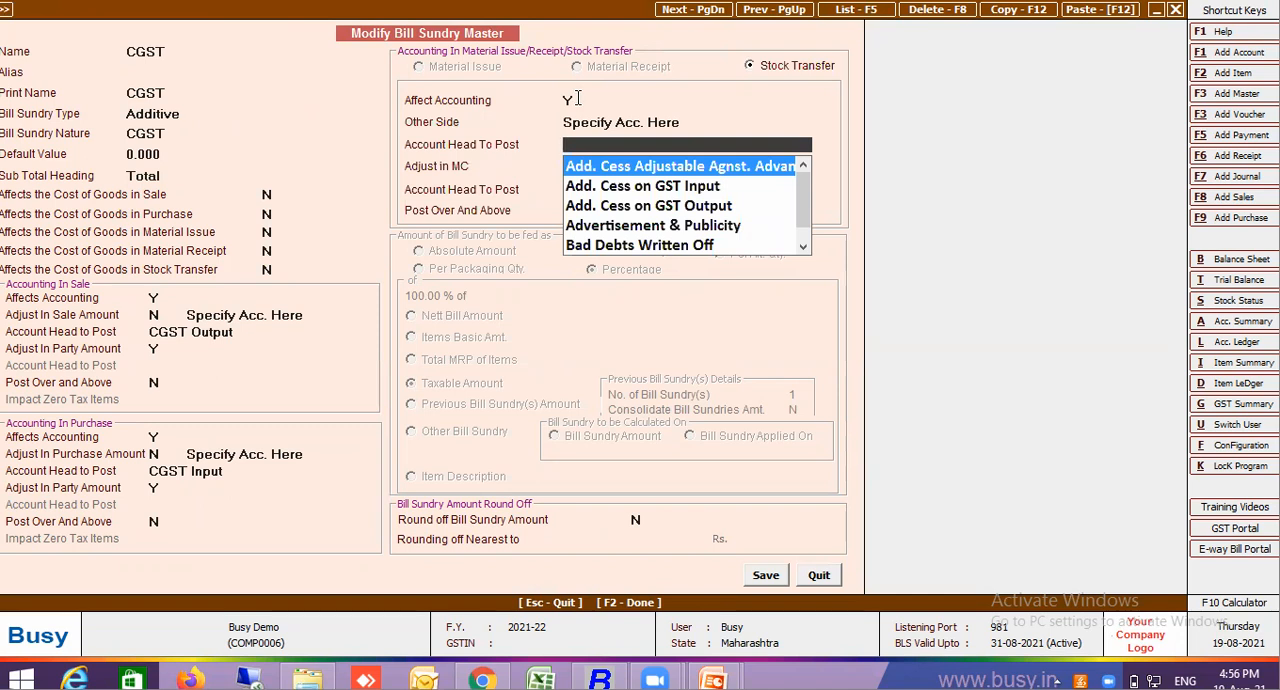
click(667, 116)
click(653, 166)
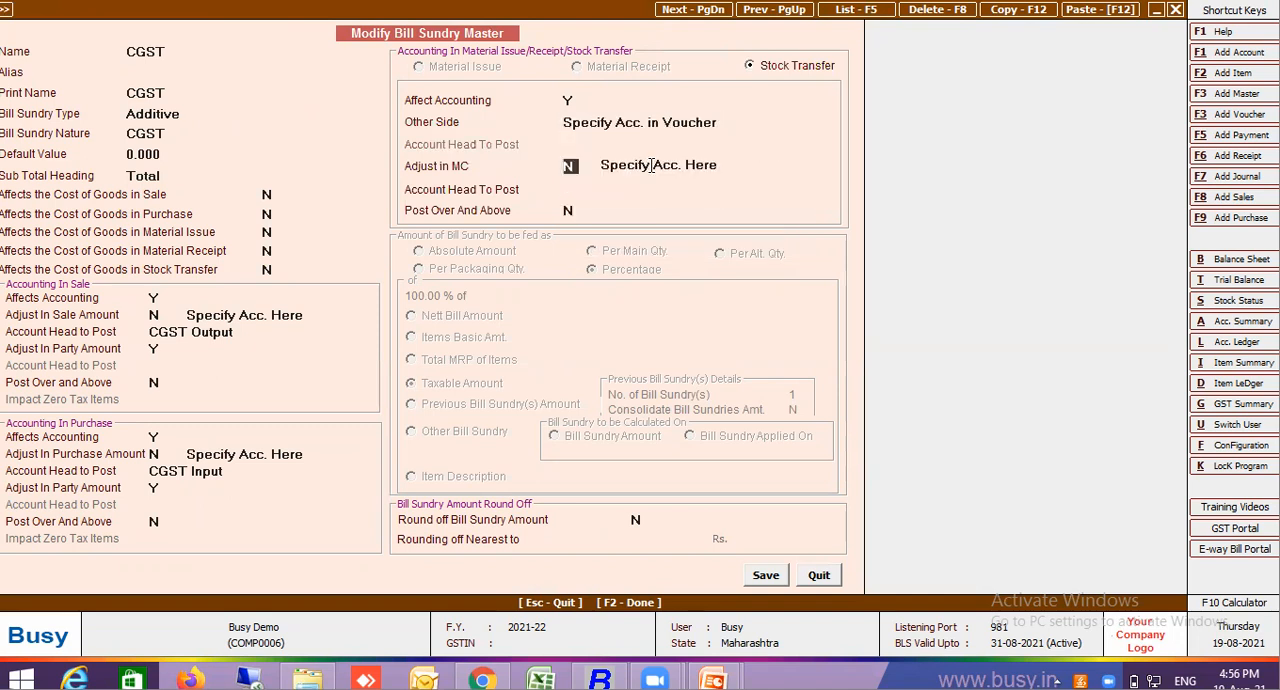
Try Specify Acc. in Voucher for Adjust in MC, restore Specify Acc. Here, and reselect Specify Acc. in Voucher for Other Side
click(651, 166)
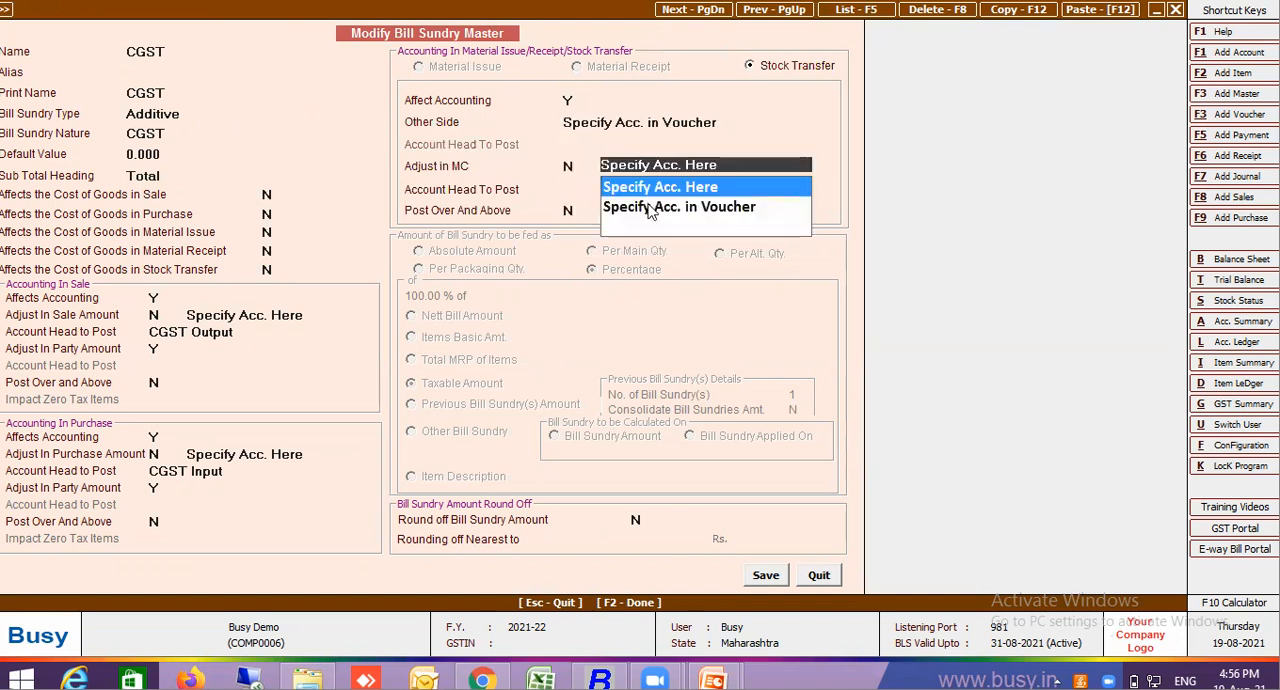
click(651, 210)
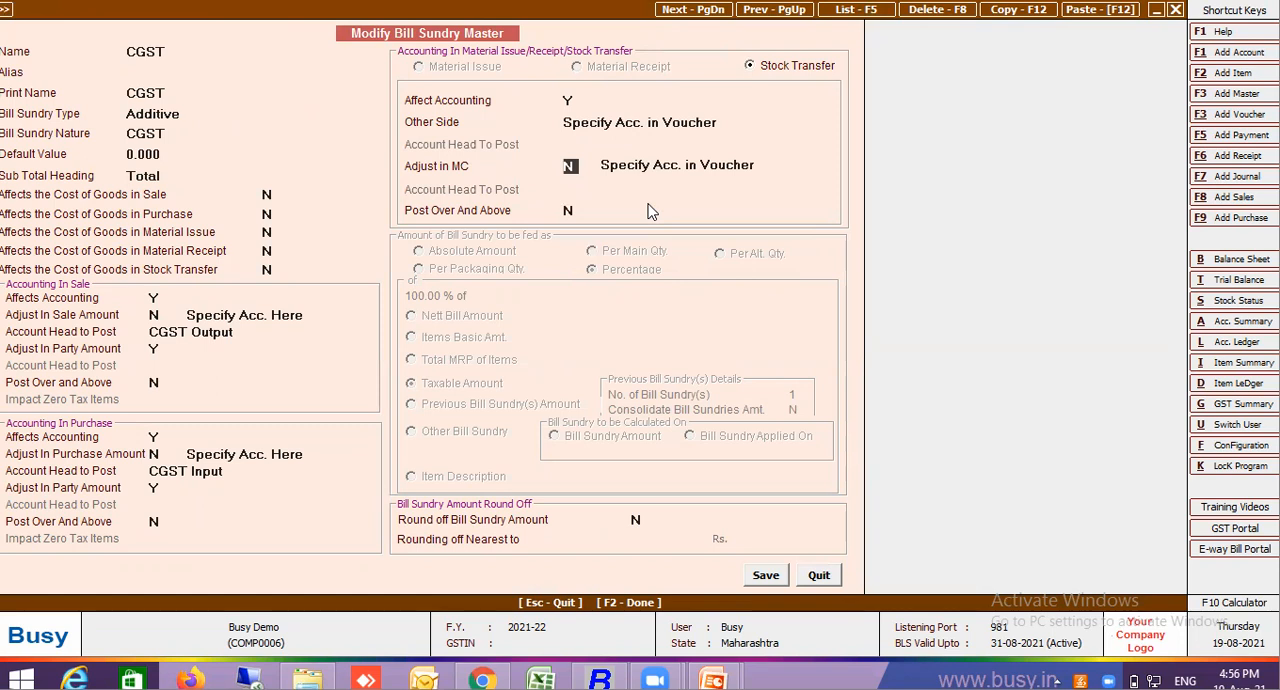
click(676, 164)
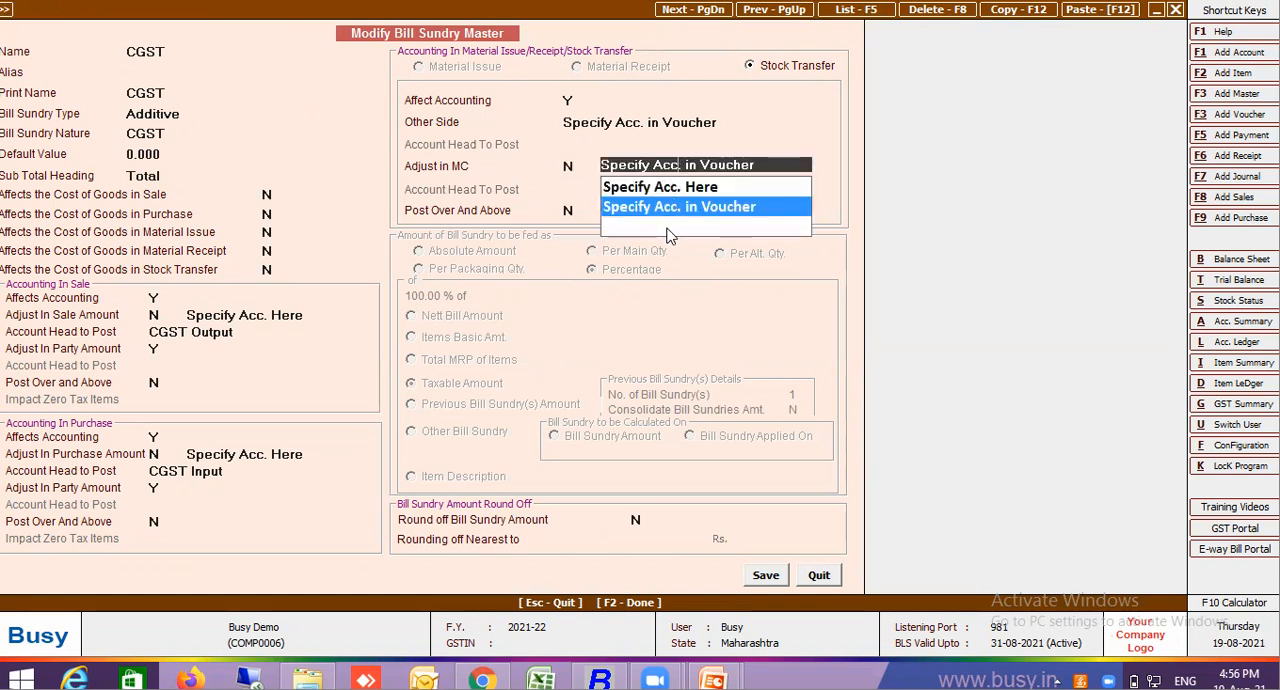
click(672, 186)
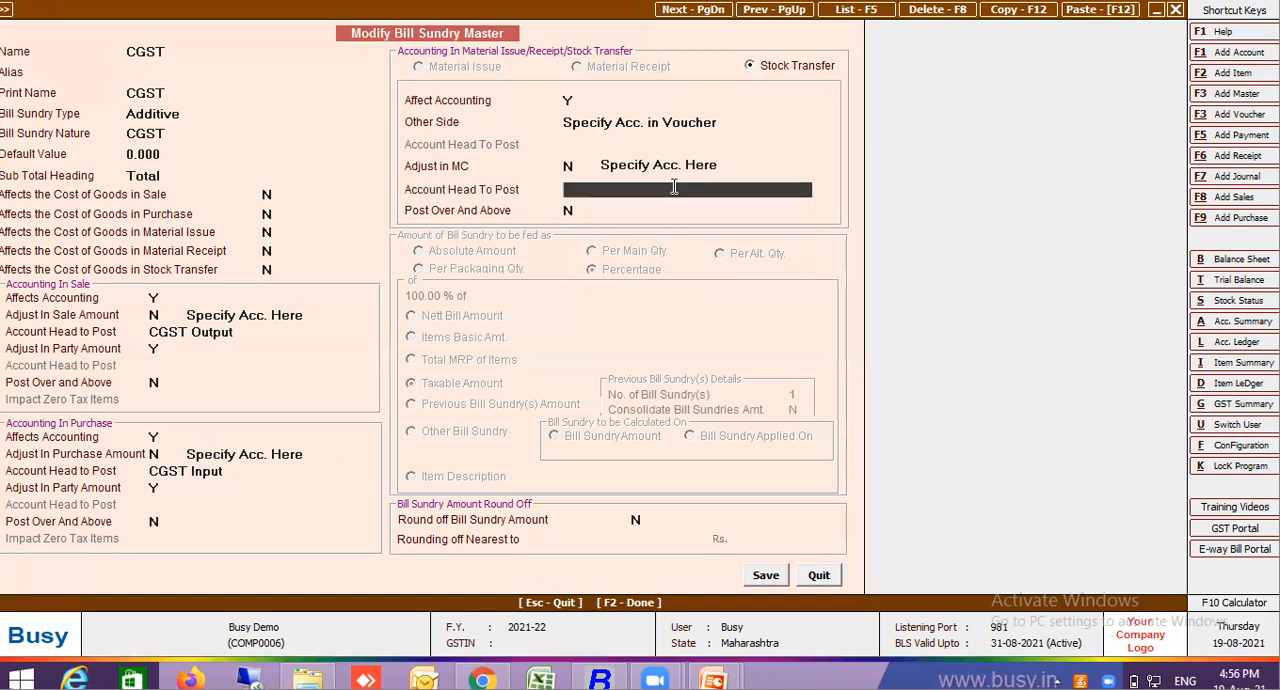
click(648, 121)
click(603, 172)
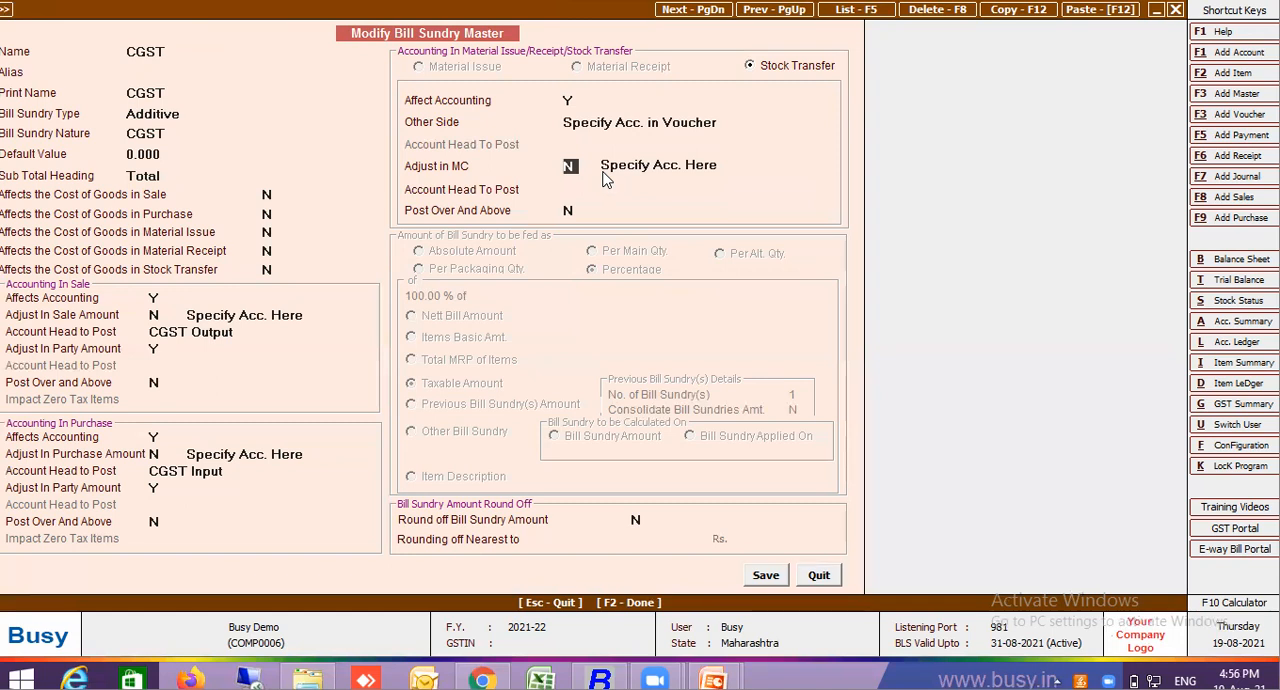
Set Other Side to Specify Acc. Here and choose Add. Cess Adjustable Agnst. Advance as the account head for Other Side and Adjust in MC
click(581, 189)
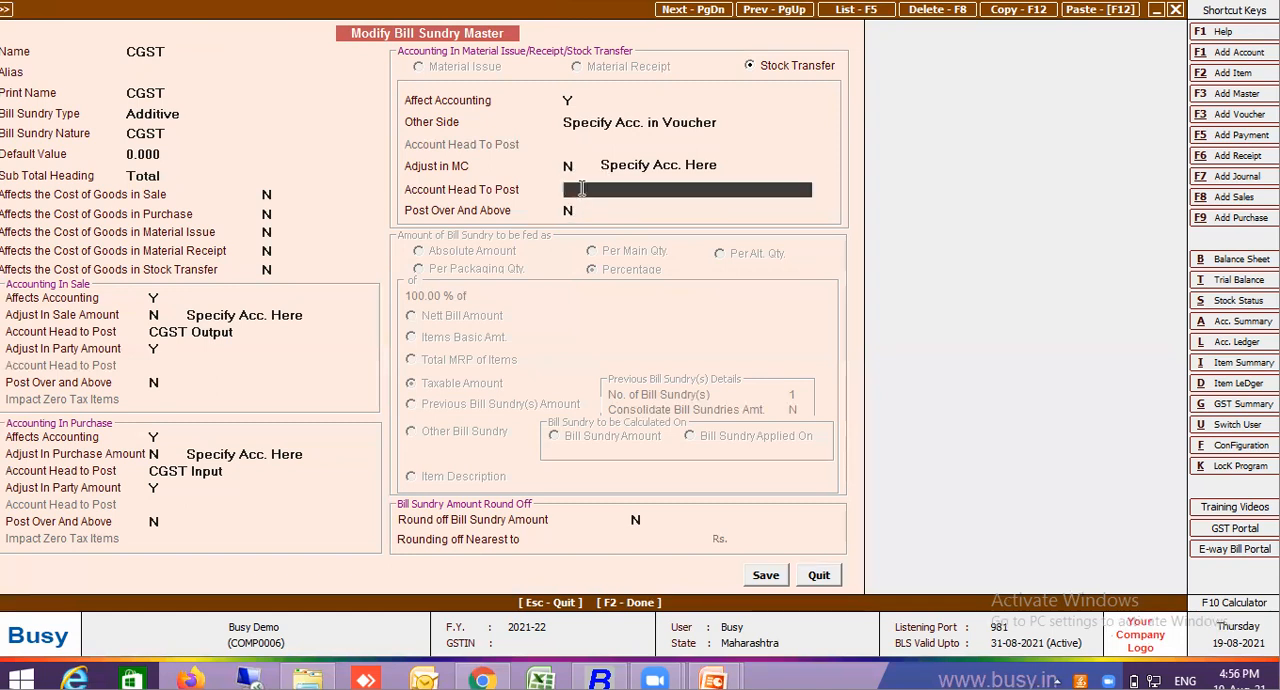
click(646, 122)
click(637, 141)
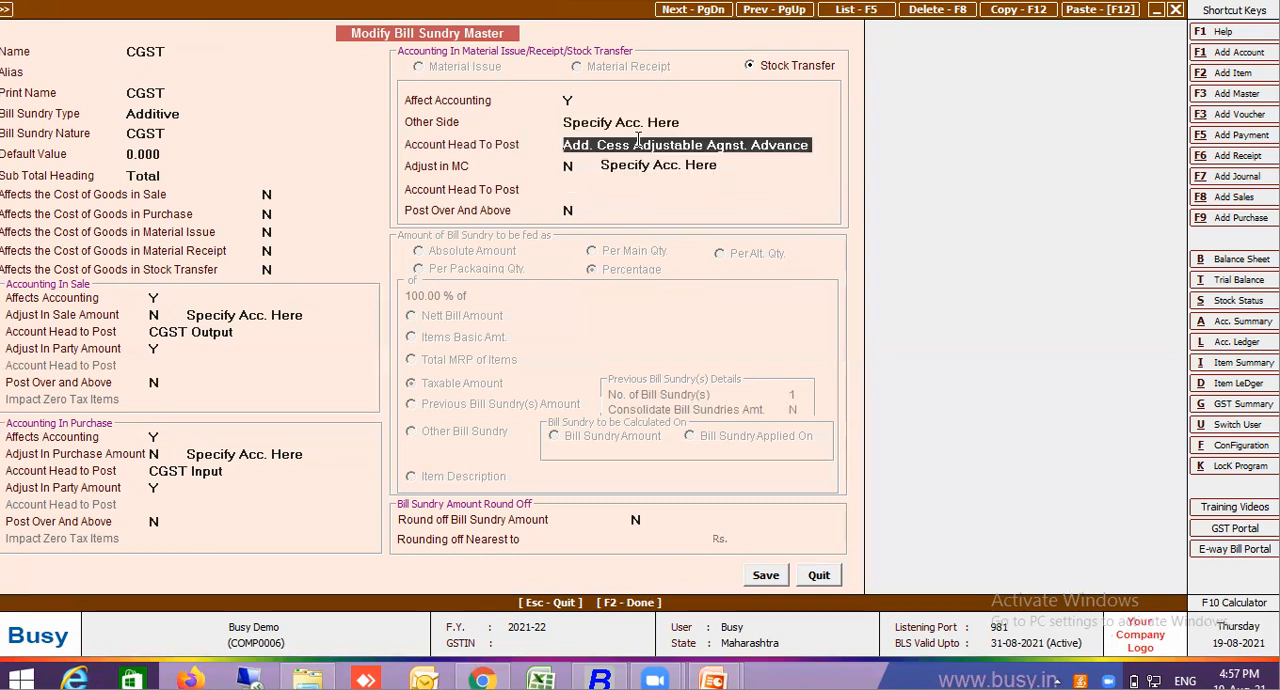
click(640, 166)
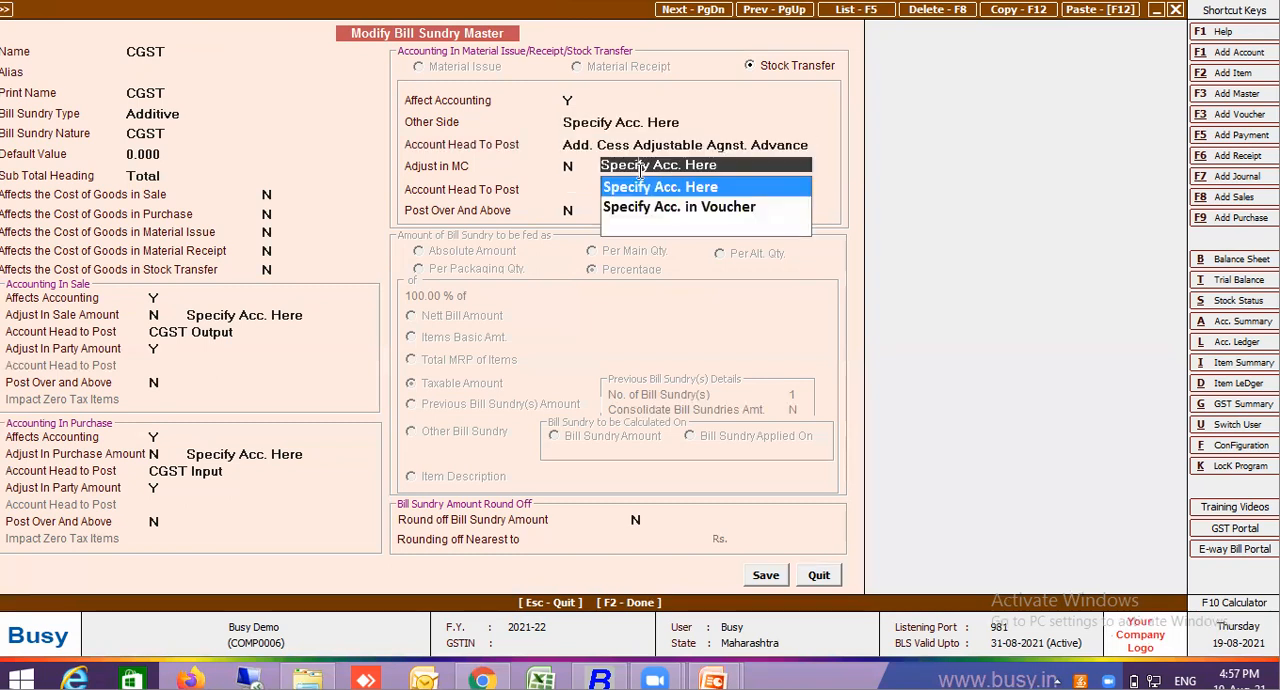
key(Return)
key(Return)
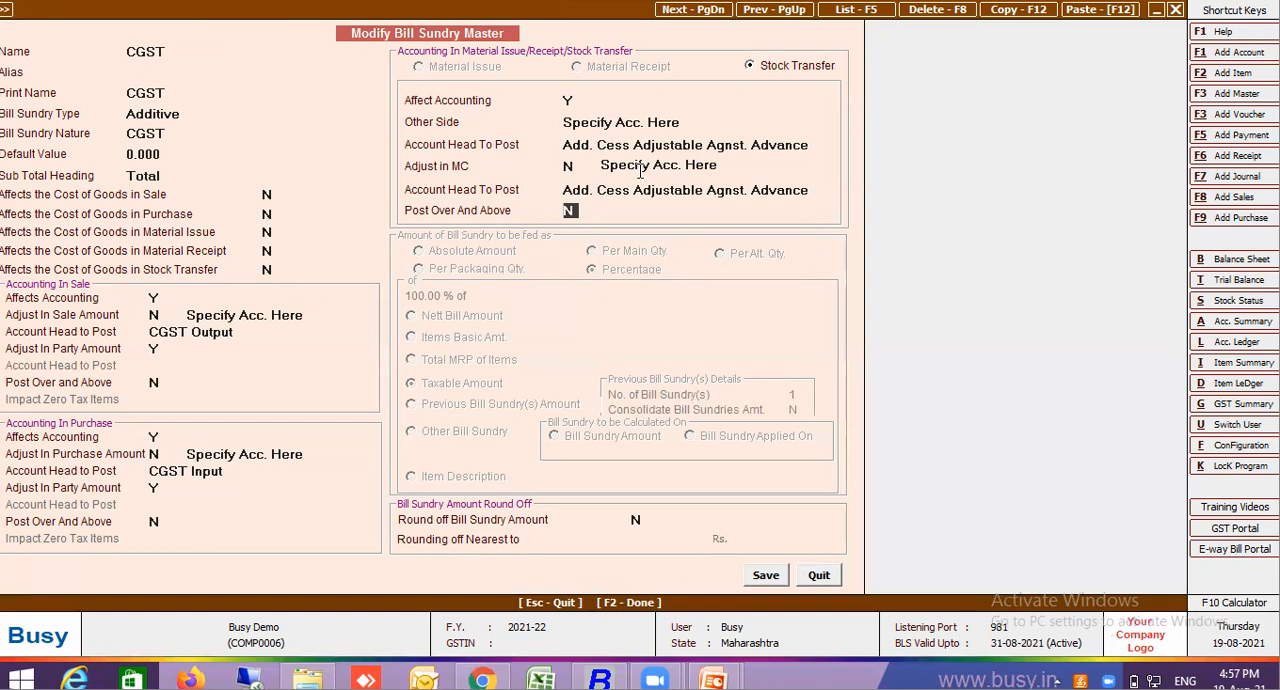
Create a duplicate of the CGST bill sundry and name it "CGST new"
key(F12)
key(Return)
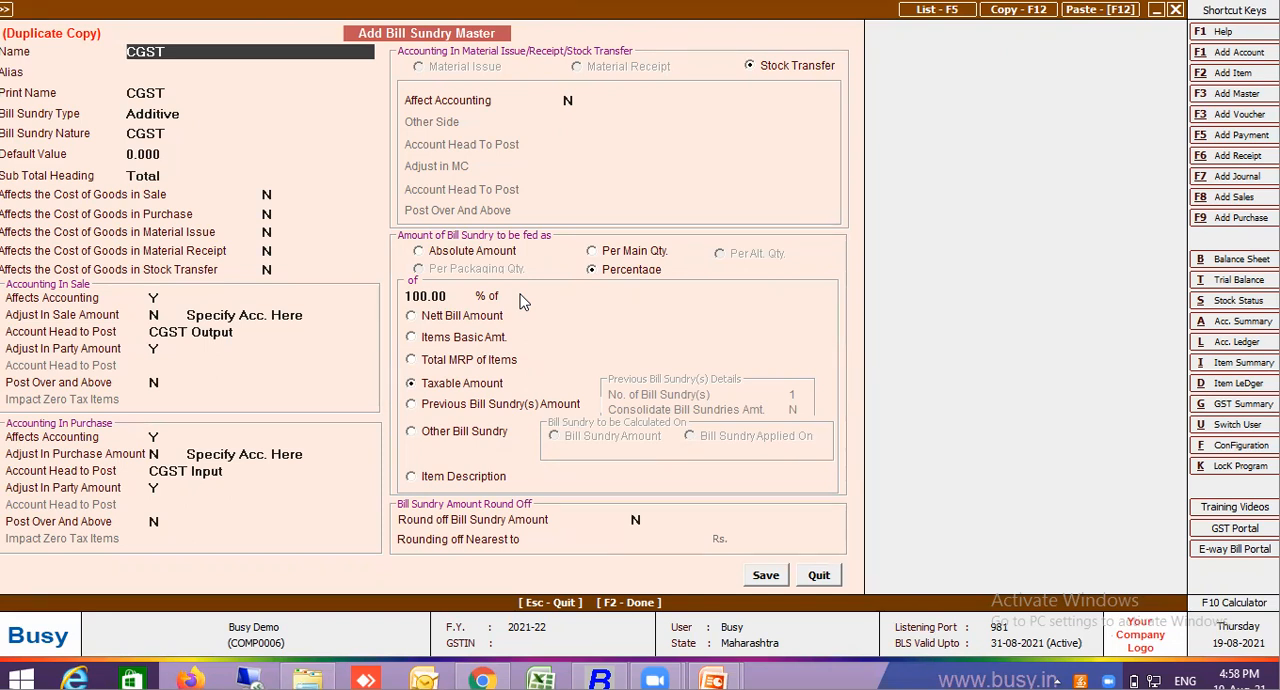
click(528, 405)
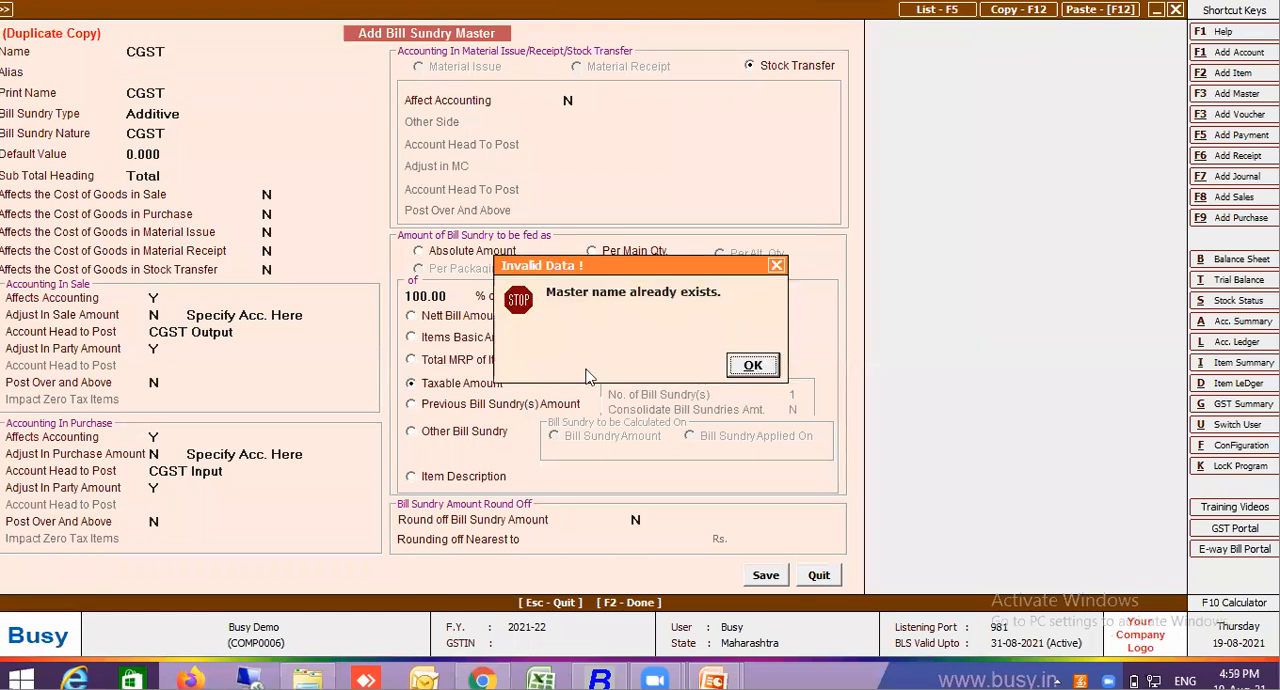
click(750, 368)
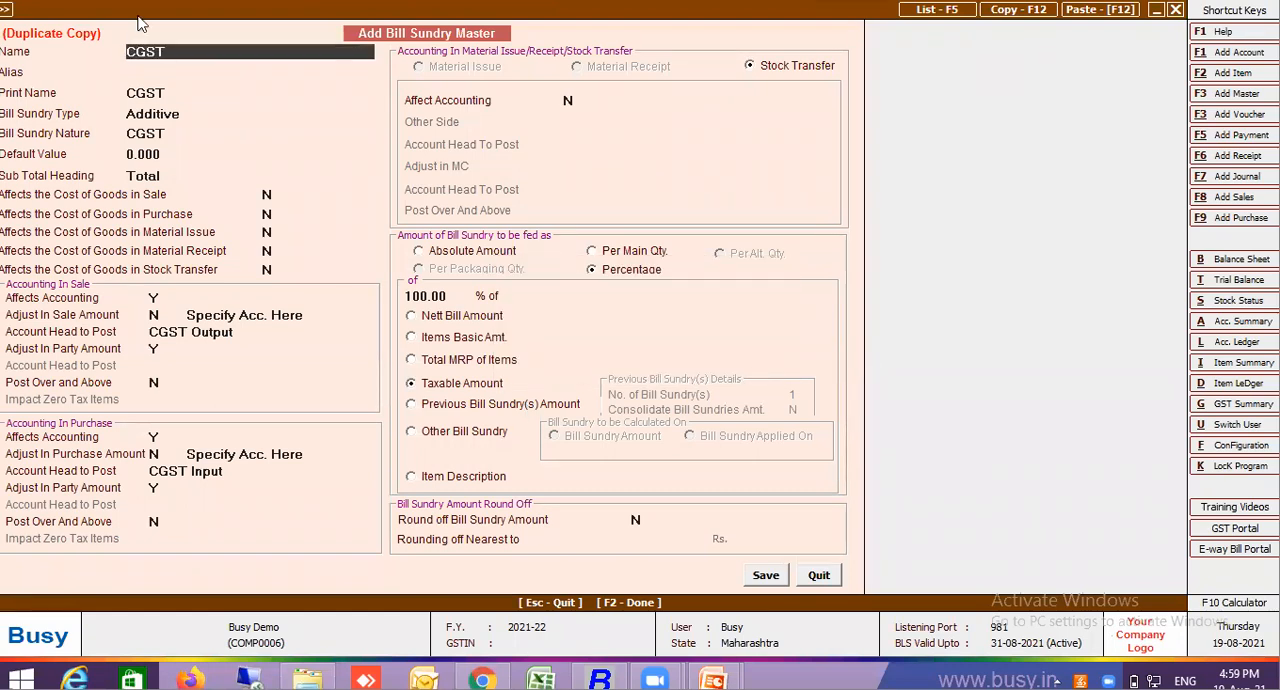
text(new)
key(Return)
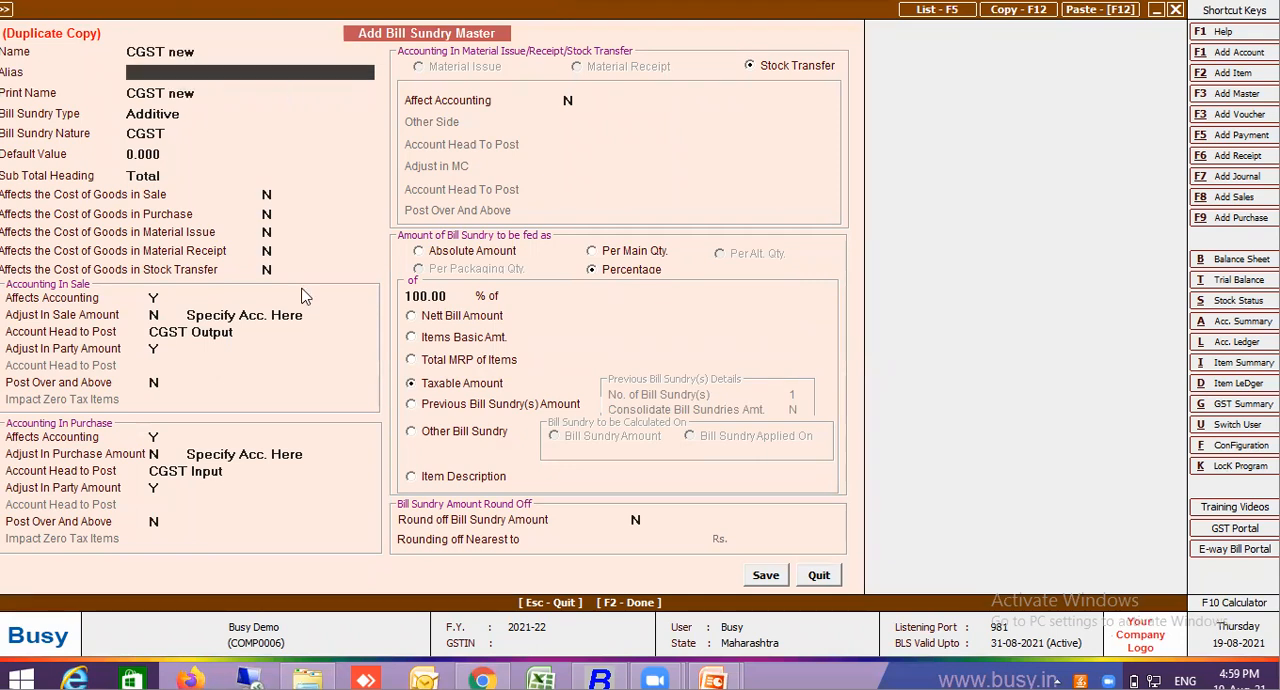
Base the percentage on Previous Bill Sundry(s) Amount and open the No. of Bill Sundry(s) value
click(437, 410)
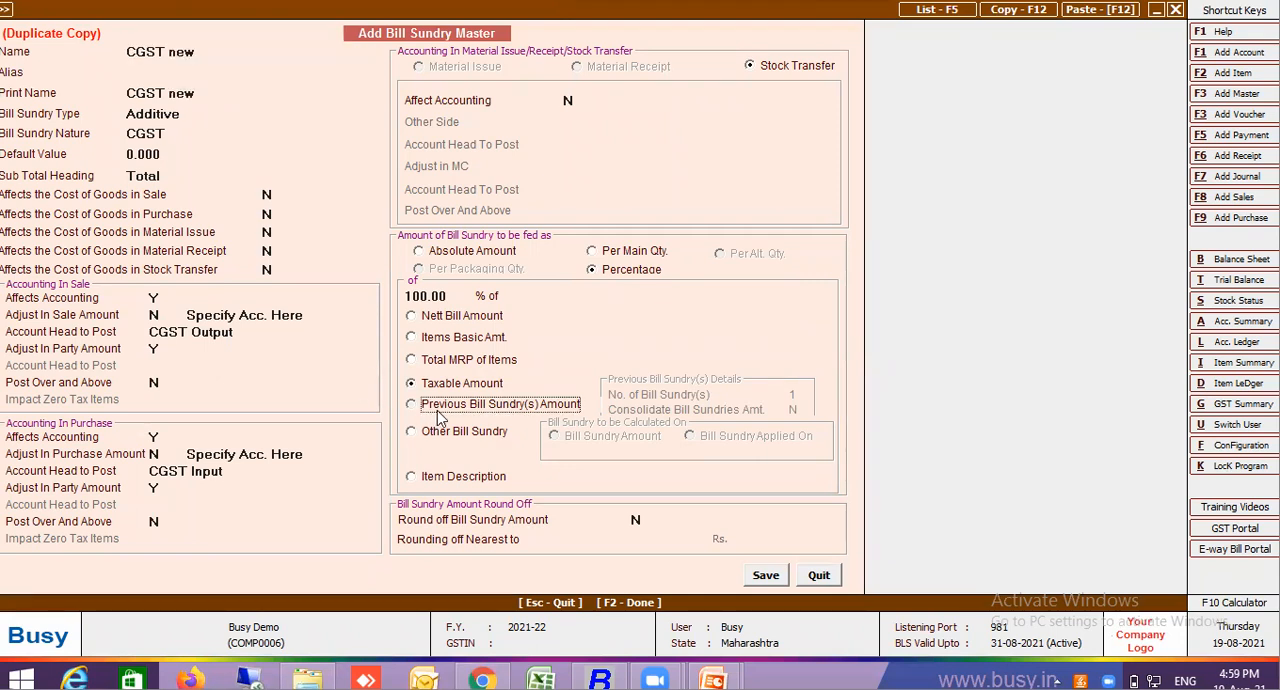
click(787, 397)
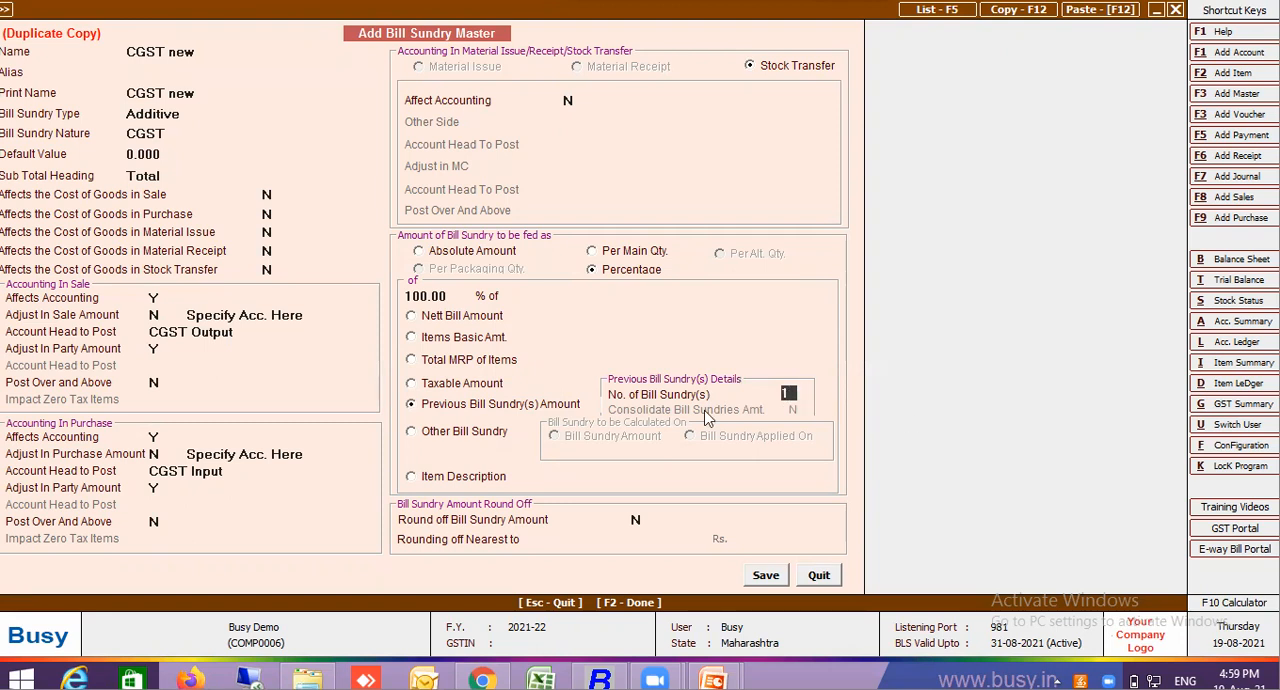
Switch the percentage basis to Other Bill Sundry and try the formula (JJ)
click(471, 431)
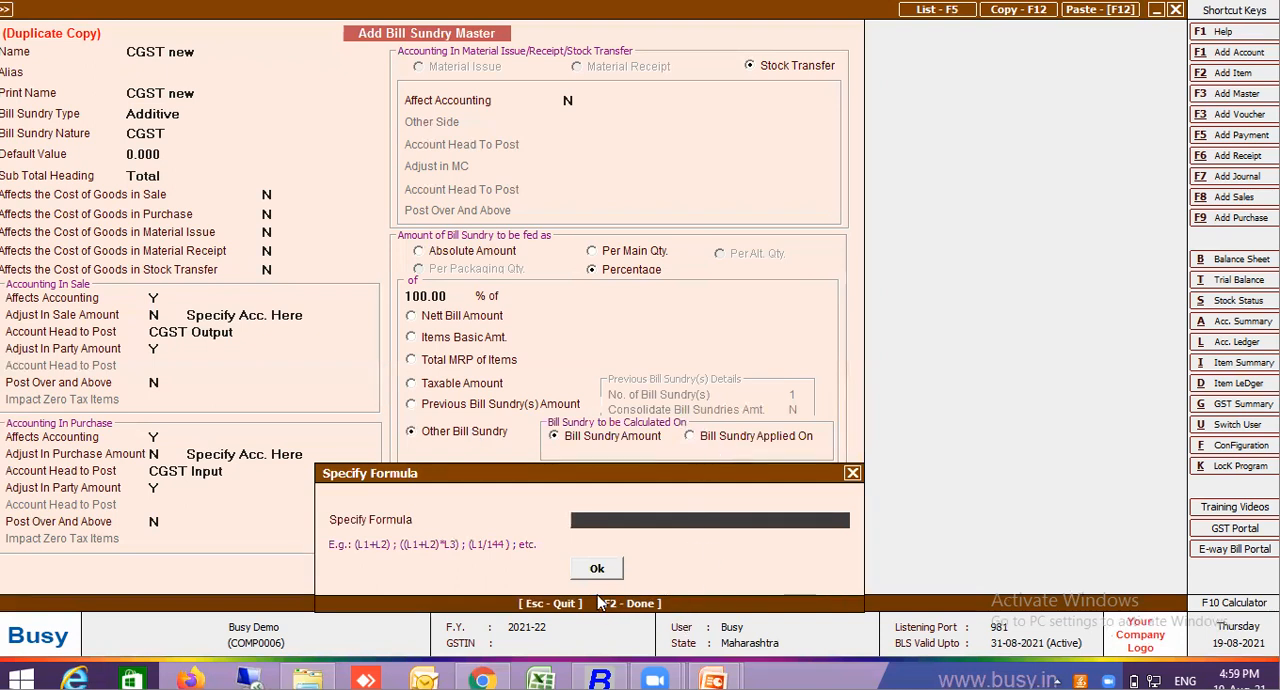
key(Return)
key(Return)
text((JJ))
key(Return)
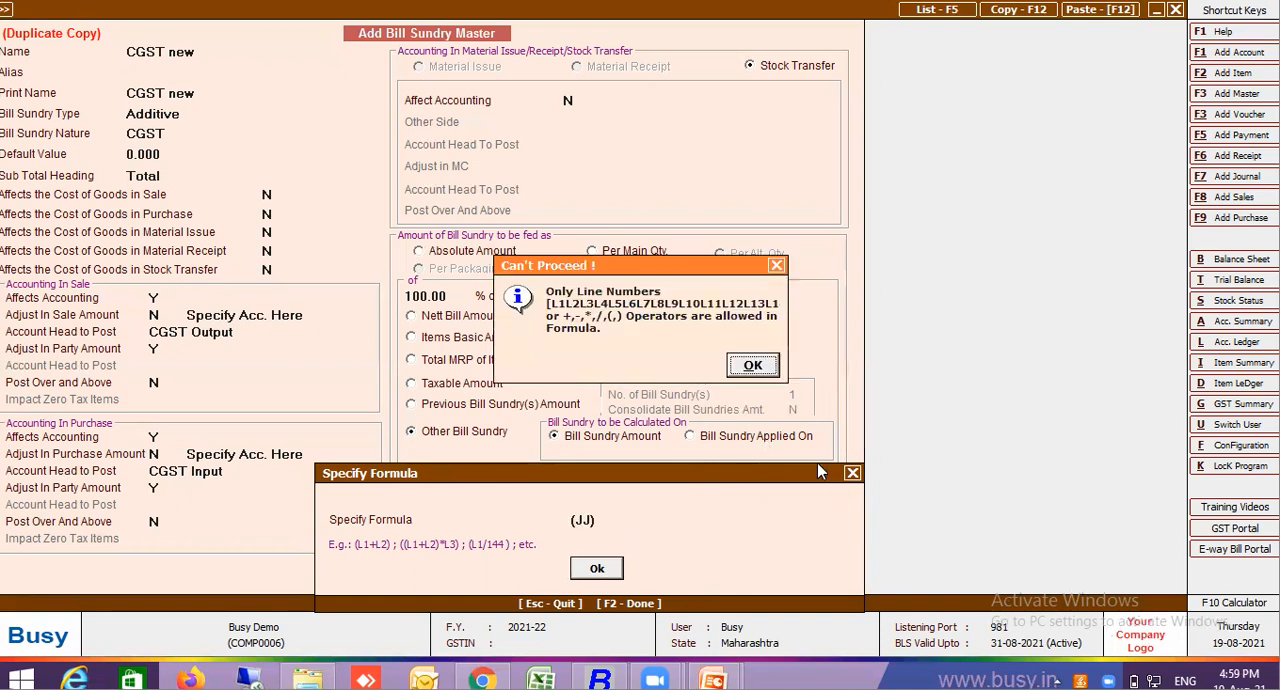
key(Return)
key(Escape)
Try Bill Sundry Applied On, return to Bill Sundry Amount, and choose CGST as the other bill sundry
click(759, 440)
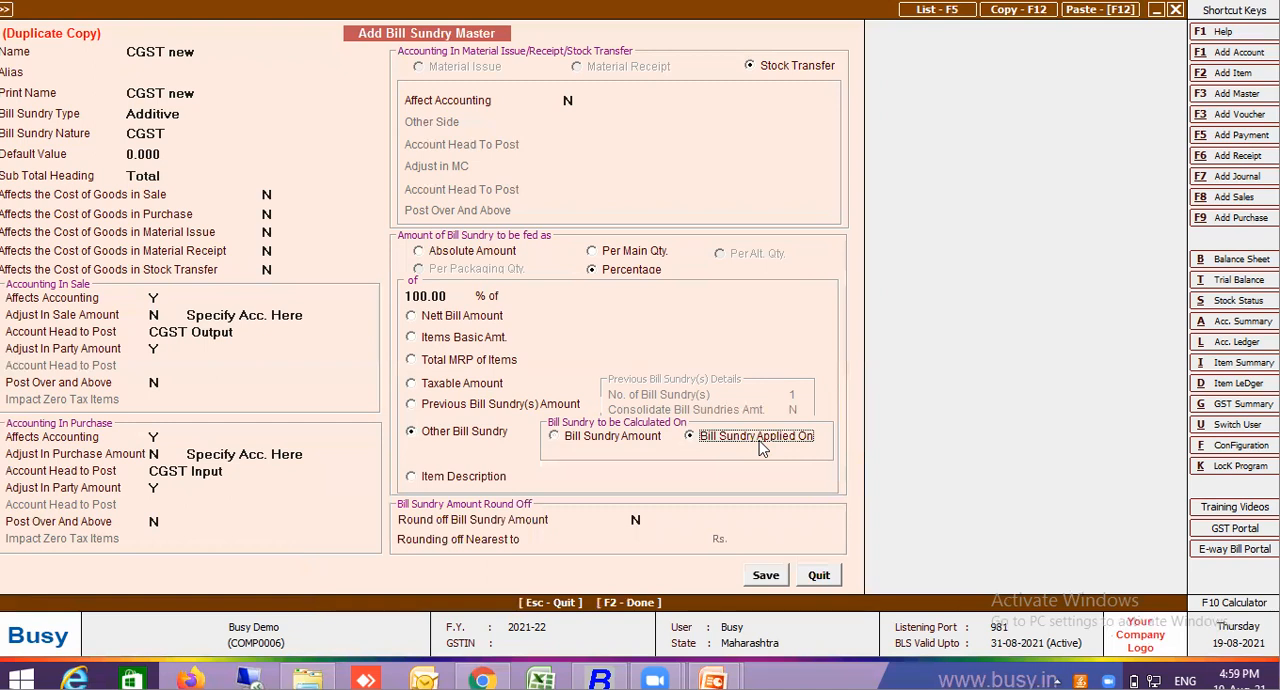
click(633, 440)
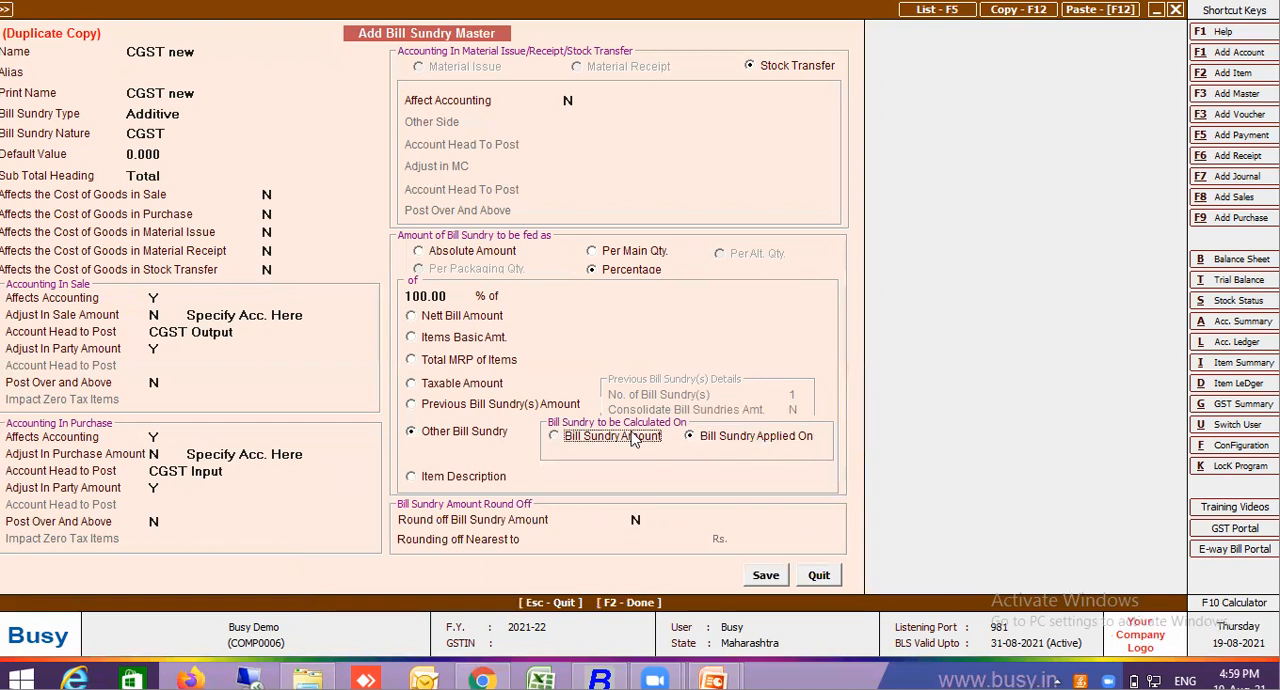
click(703, 442)
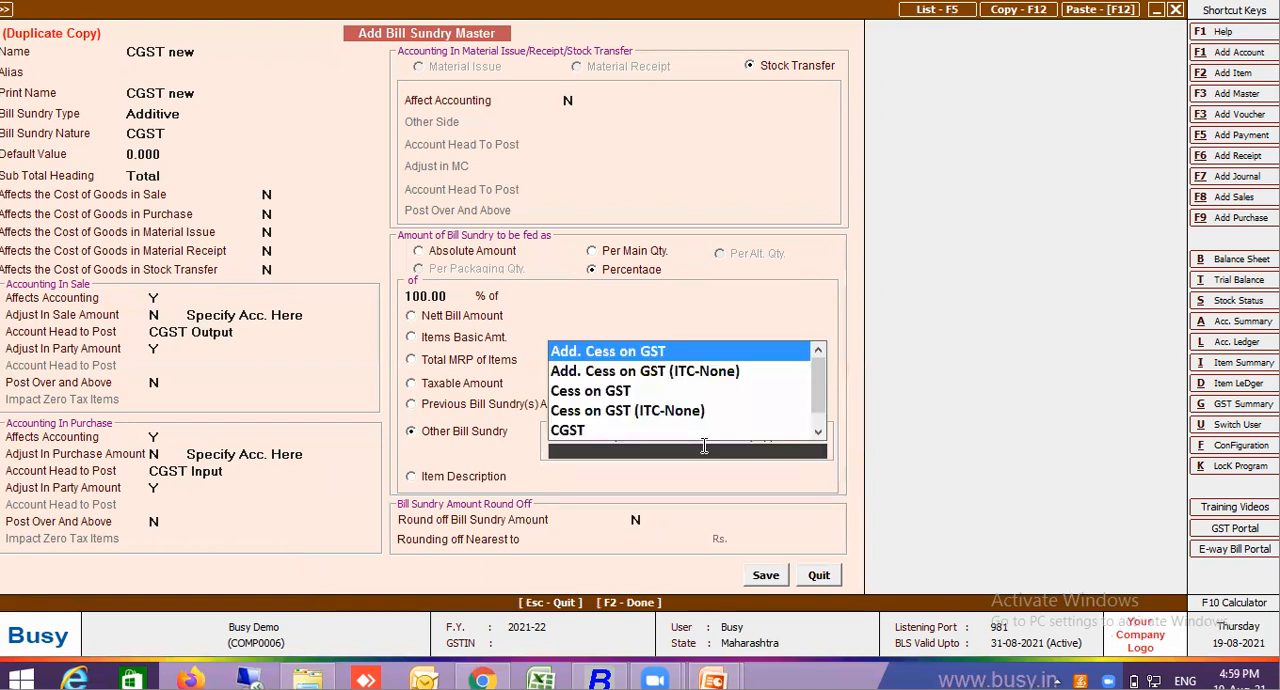
text(cgst)
key(Return)
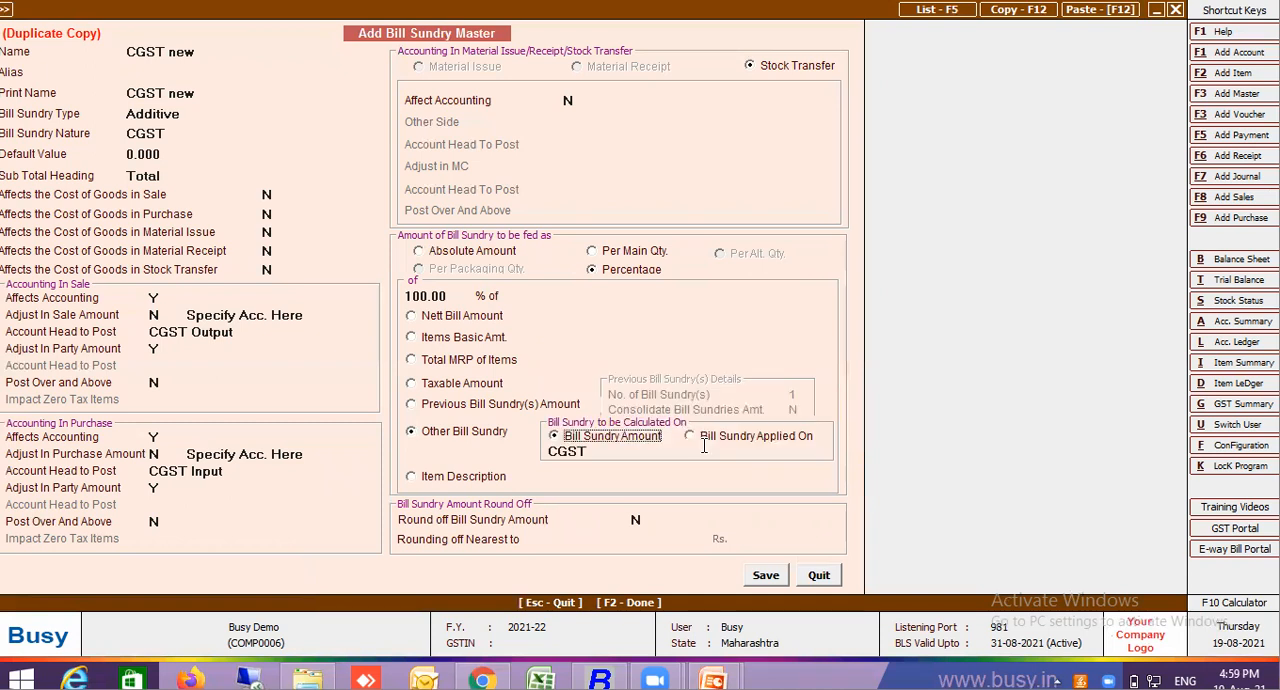
Try Item Description as the percentage basis, then discard the "CGST new" duplicate and leave the bill sundry masters
click(482, 479)
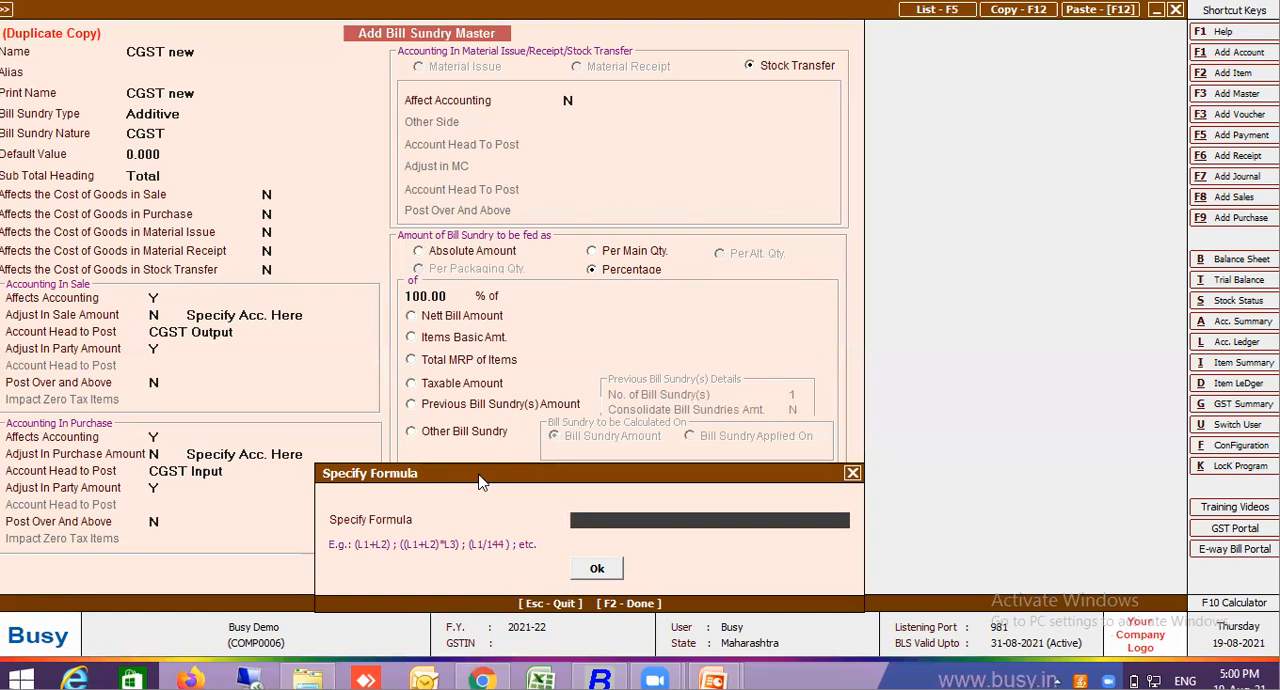
key(Escape)
key(Escape)
key(Return)
key(Escape)
key(Return)
key(Escape)
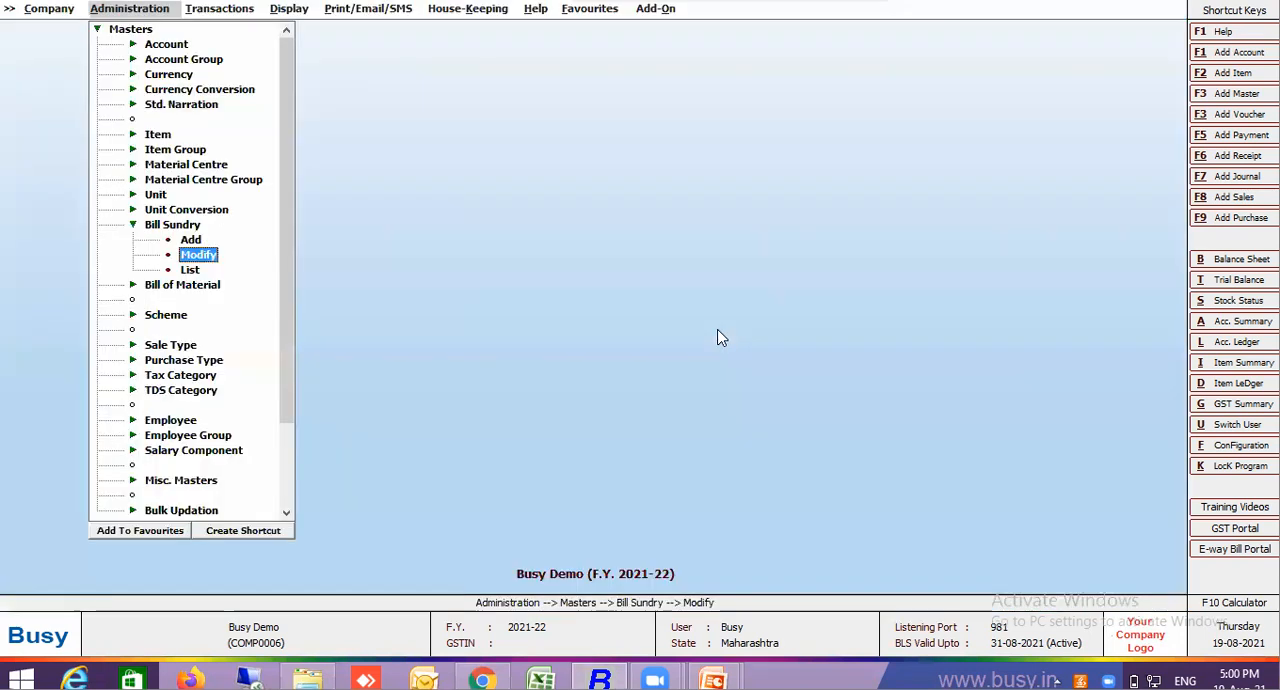
Start a new sales voucher in the Main series
key(Escape)
click(226, 12)
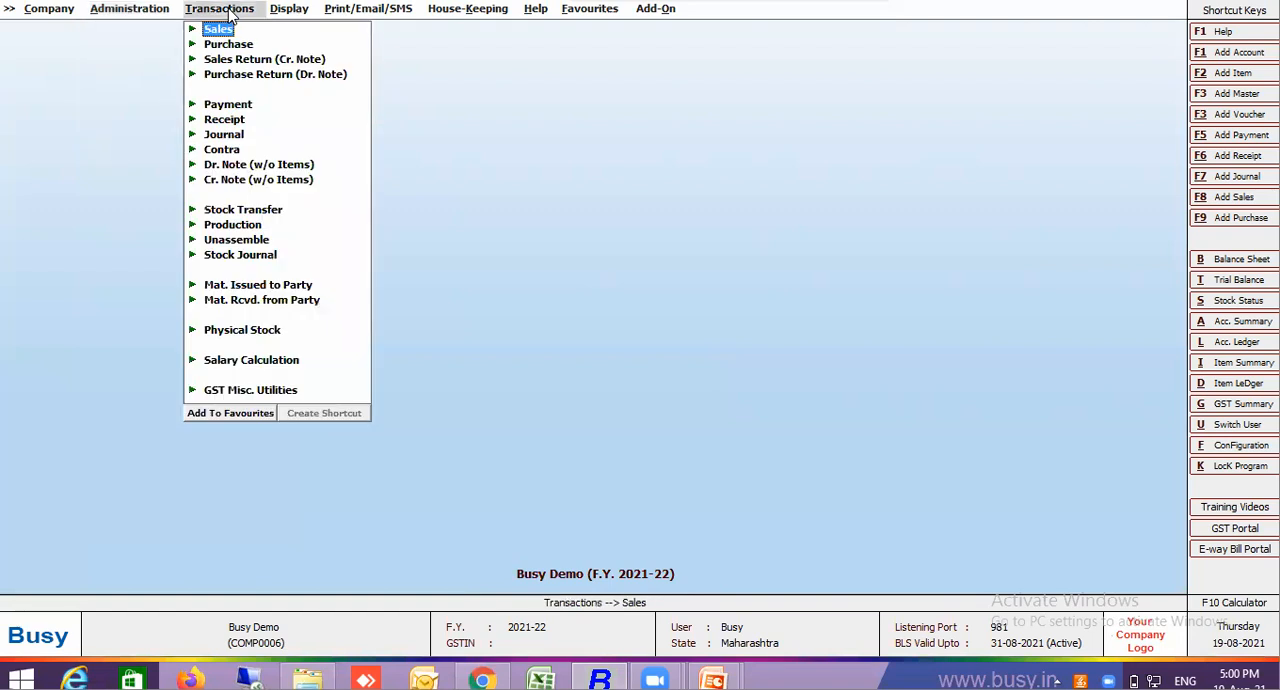
click(222, 31)
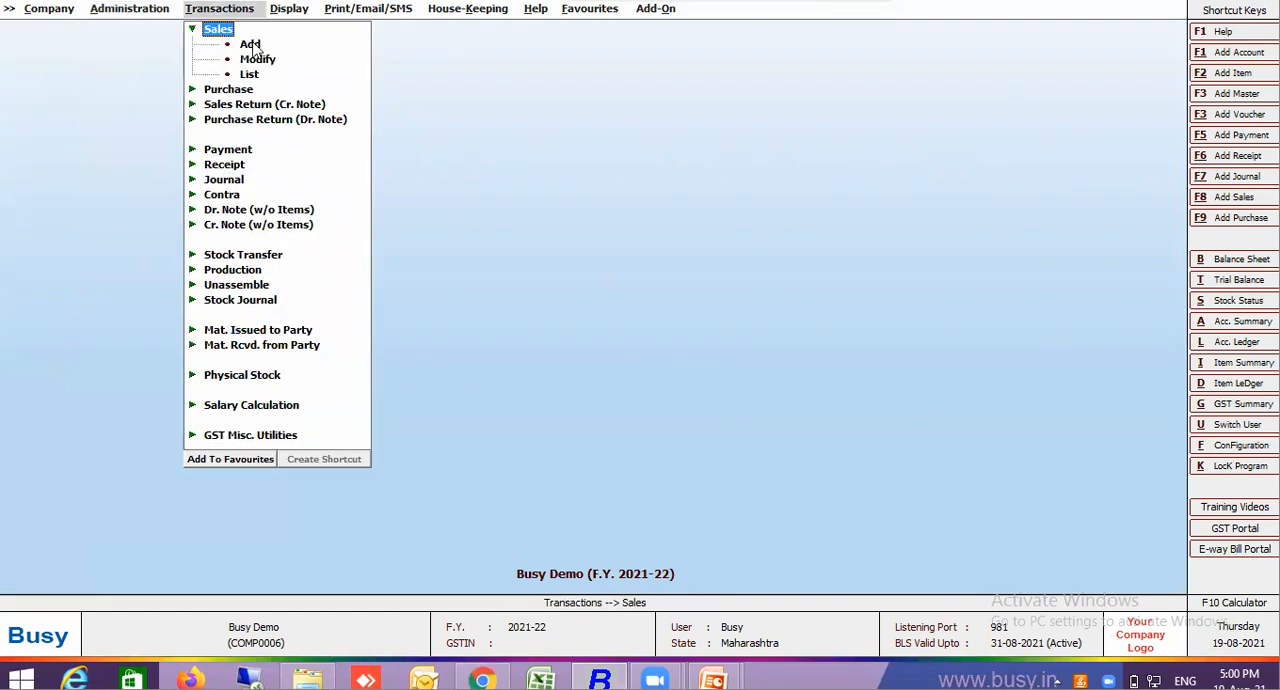
click(251, 44)
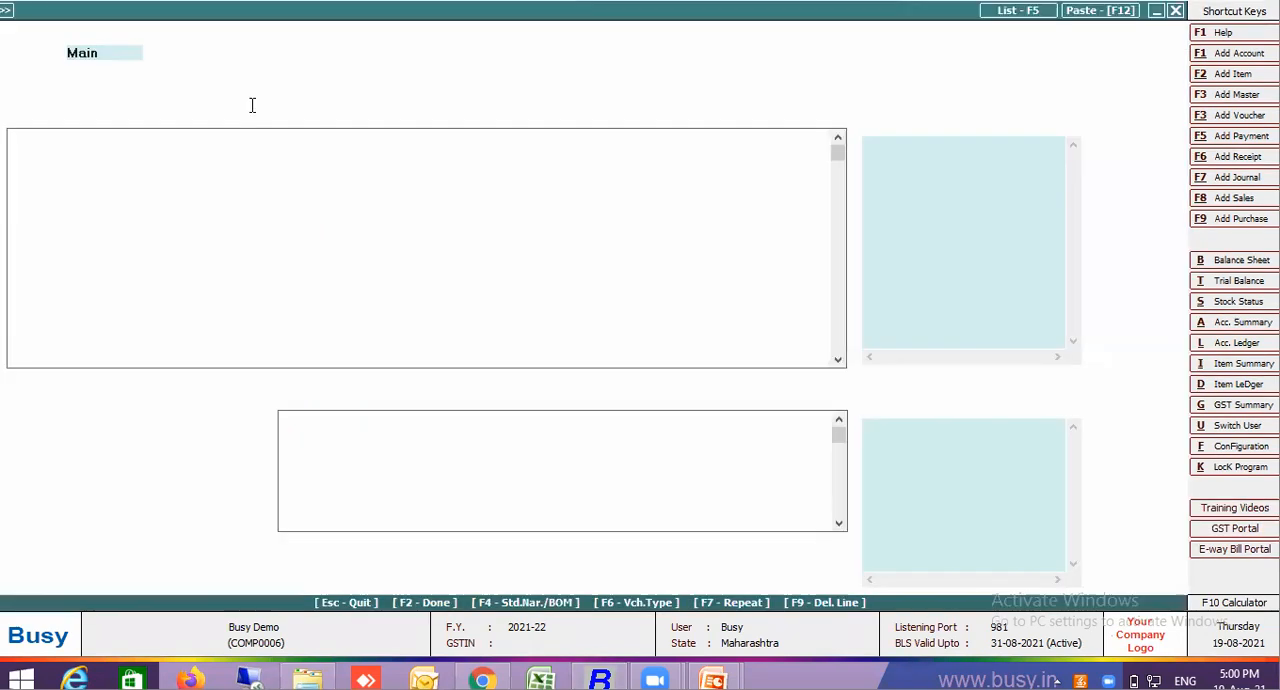
key(Return)
key(Return)
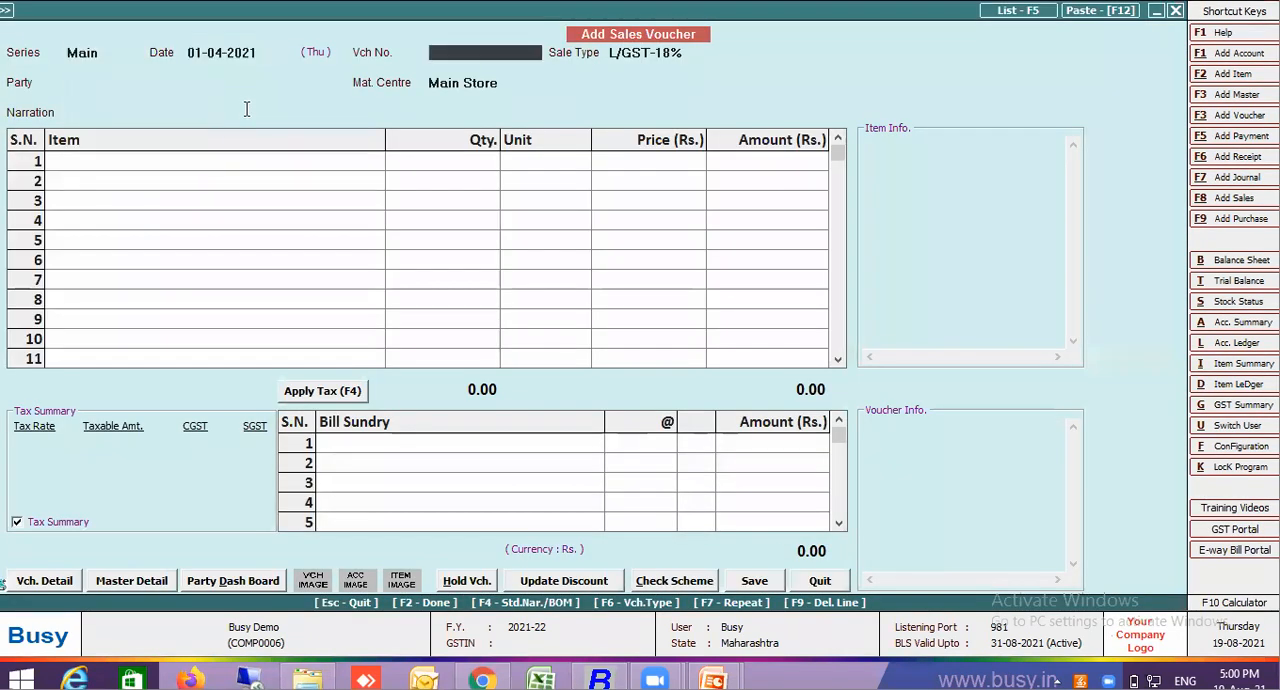
Set the sales voucher's date to 19-08-2021 and its voucher number to 00100
key(Up)
text(19.8)
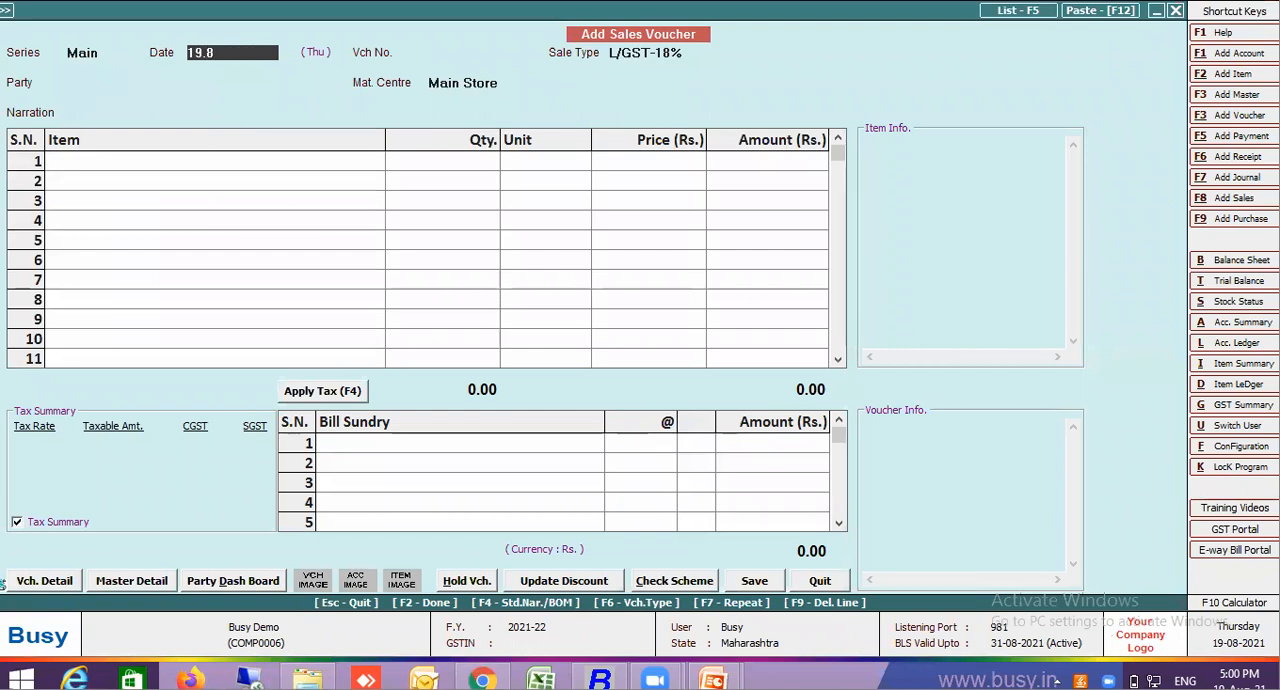
key(Return)
text(00100)
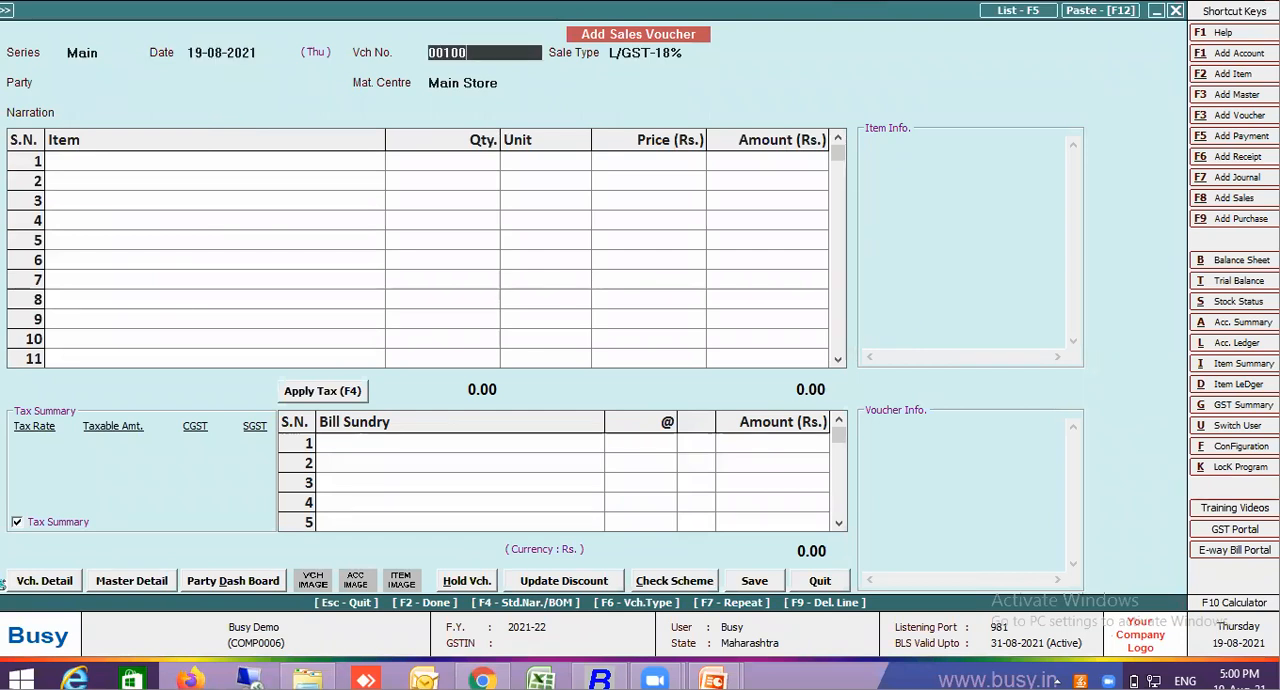
key(Return)
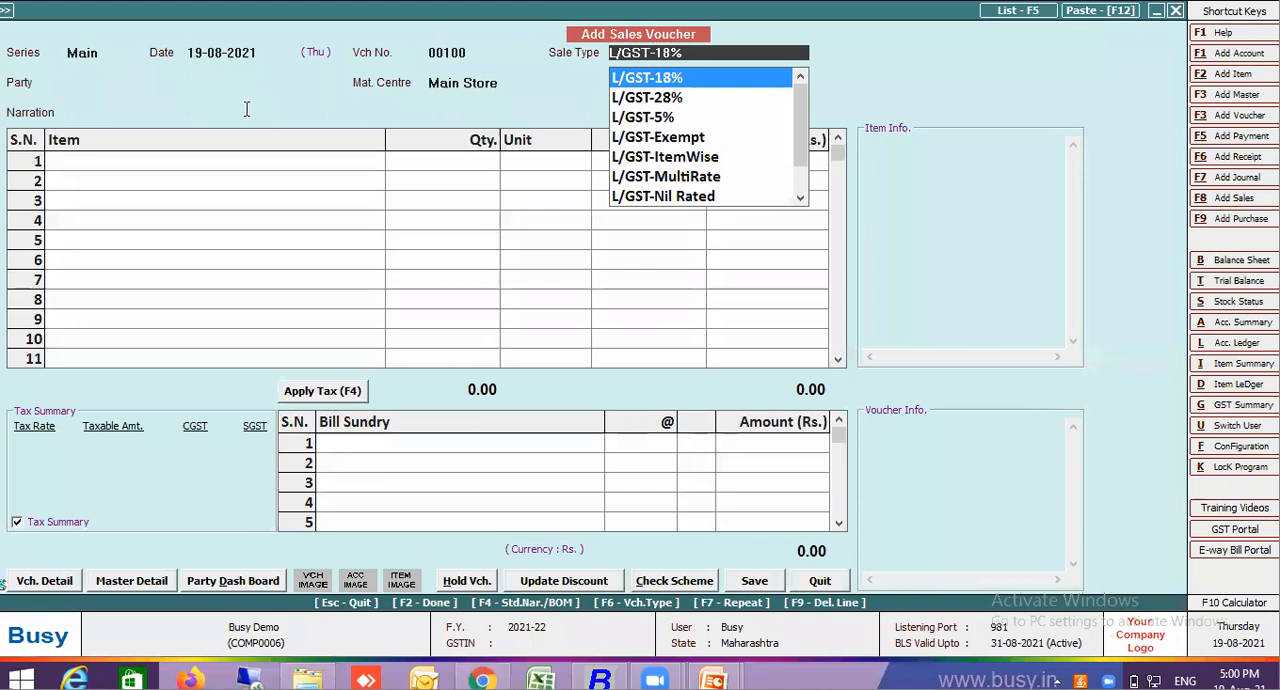
Choose L/GST-MultiRate as the sale type and Customer 1 as the party, keeping Main Store as the material centre
text(ite)
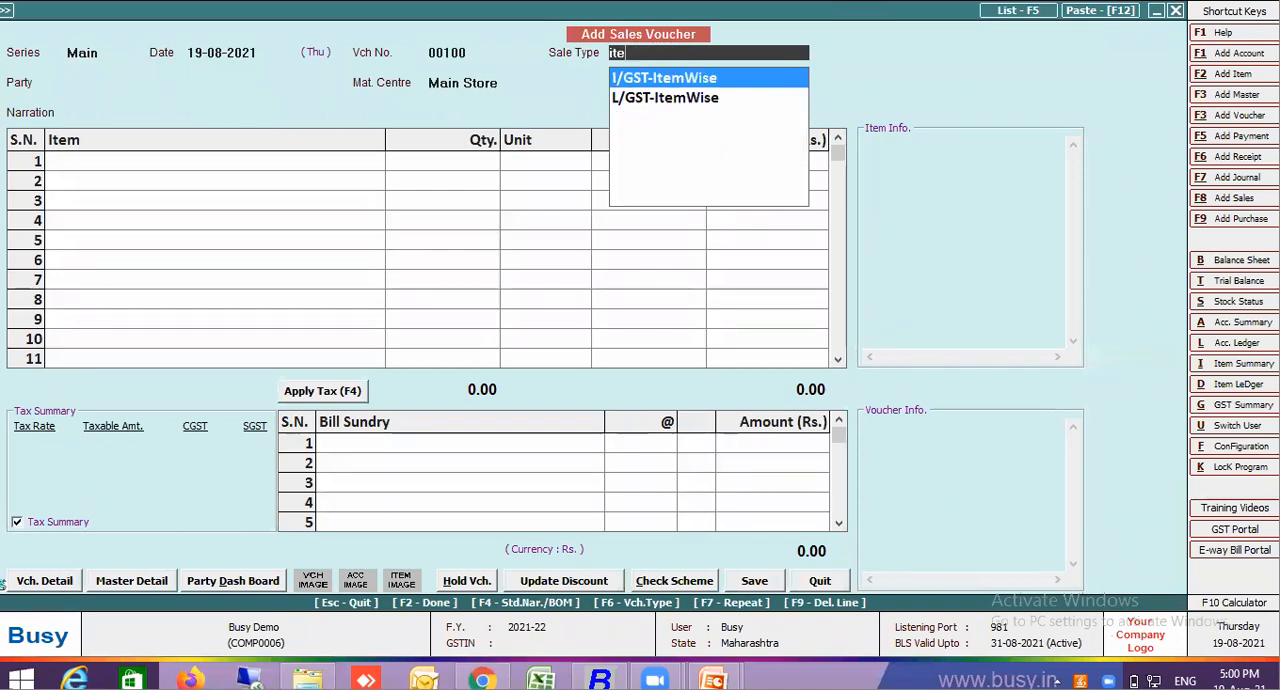
key(BackSpace)
text(multi)
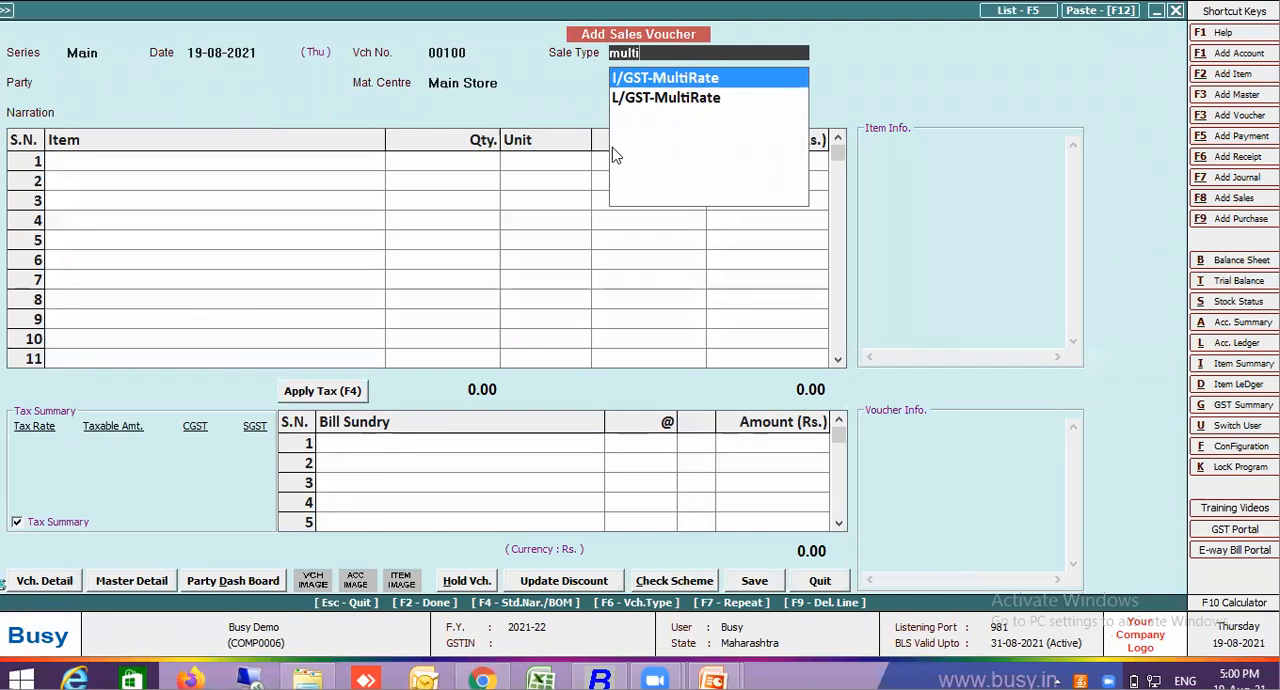
click(618, 104)
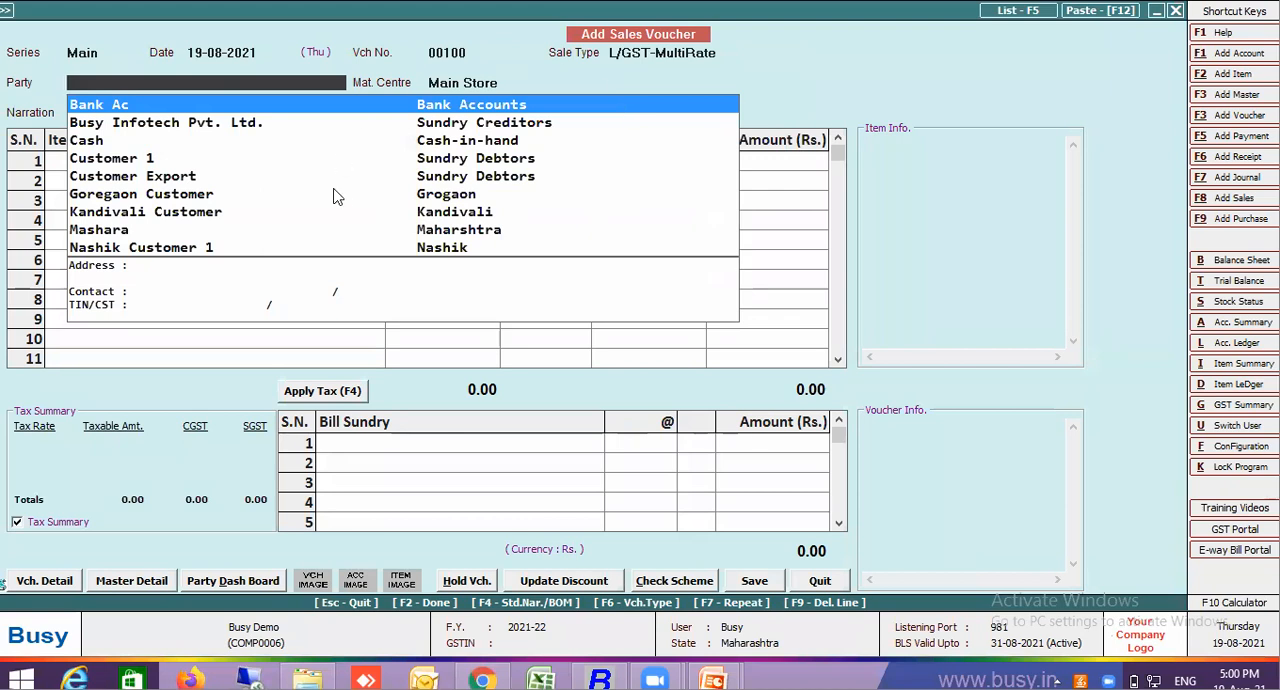
click(148, 160)
key(Return)
key(Return)
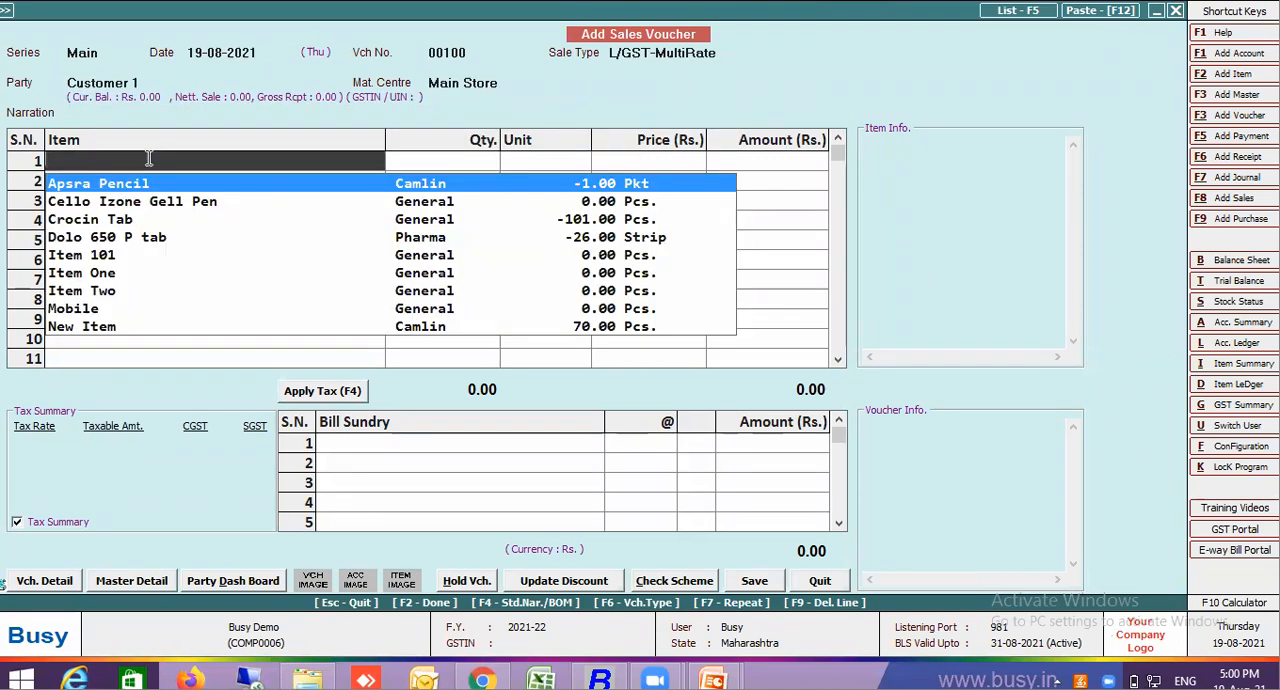
Add Item One with quantity 10 and price 100 as the first voucher line, accepting the negative stock
text(item)
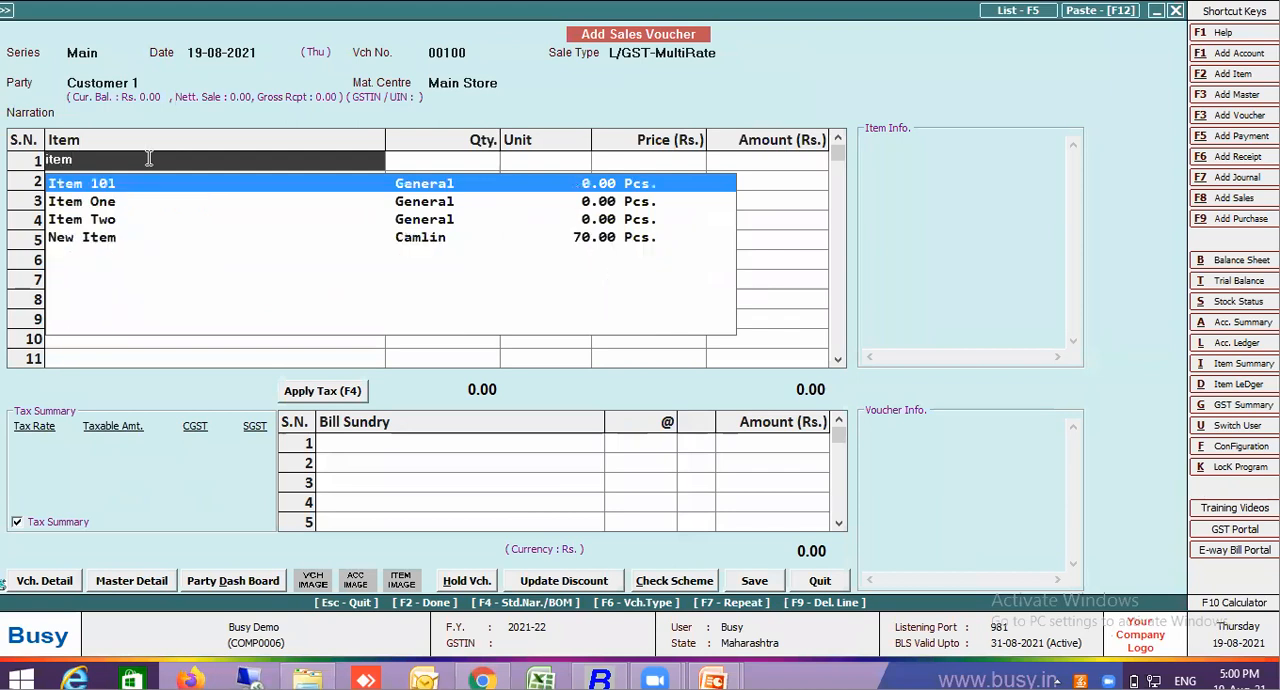
double_click(115, 207)
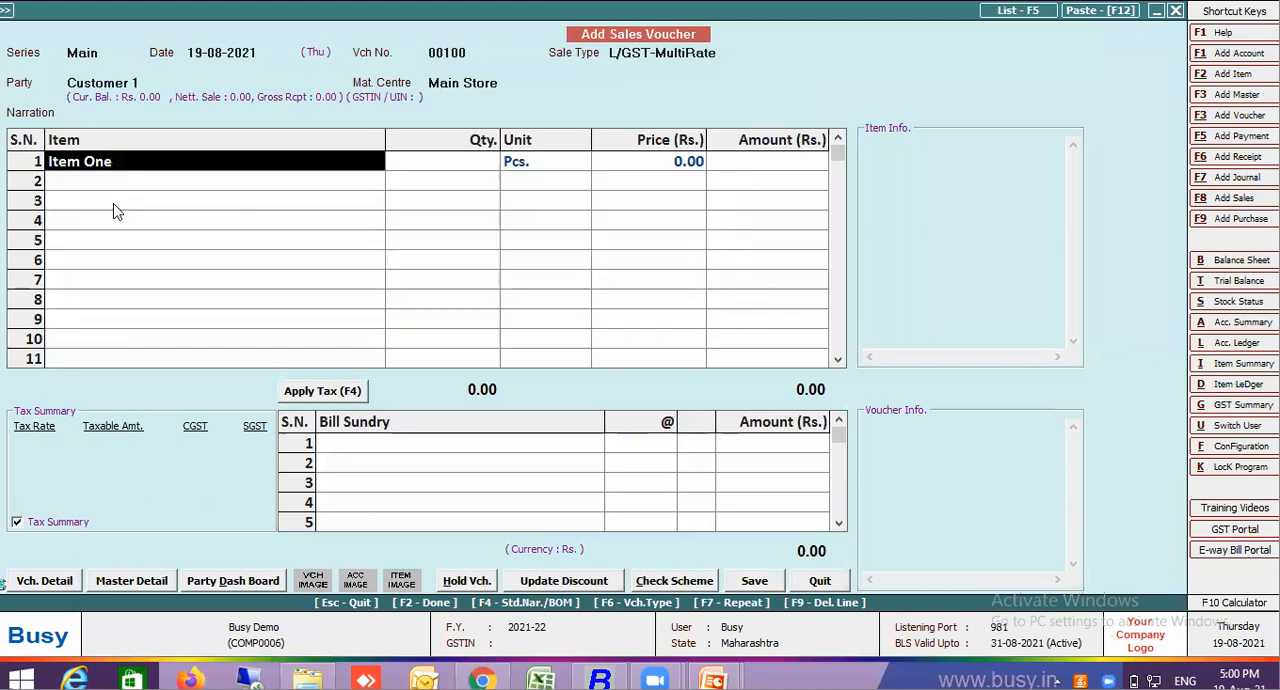
key(Return)
key(Return)
text(1)
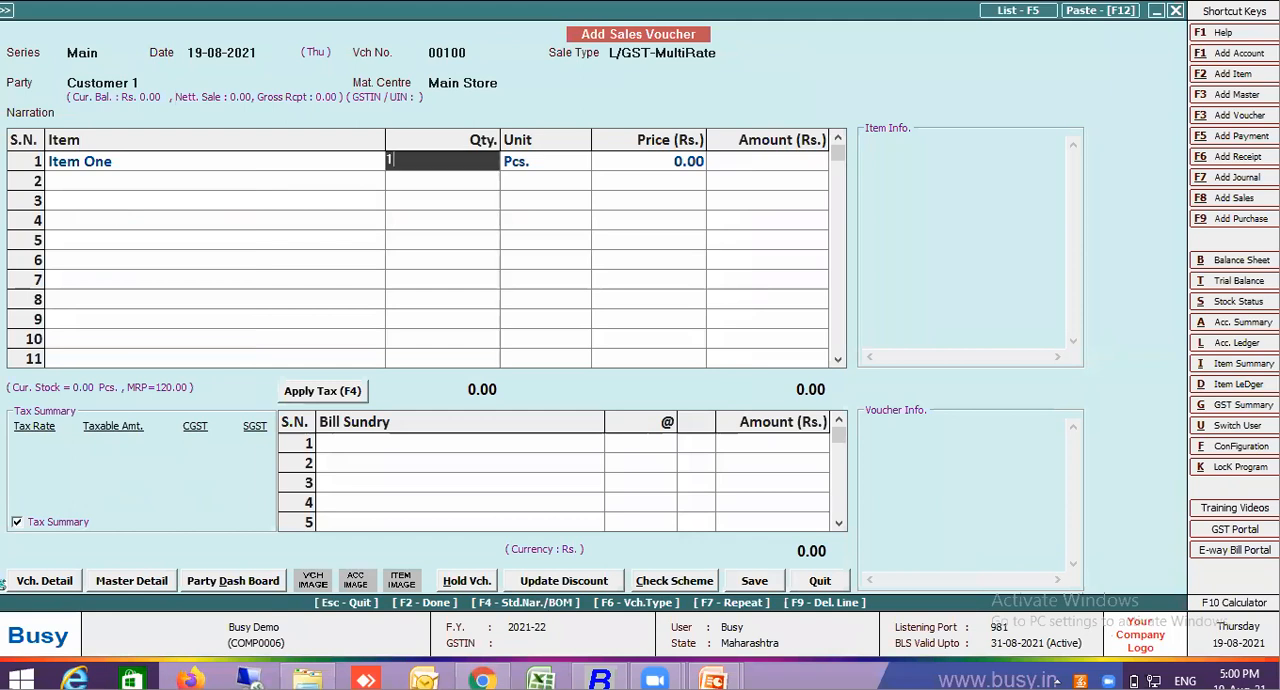
text(0)
key(Return)
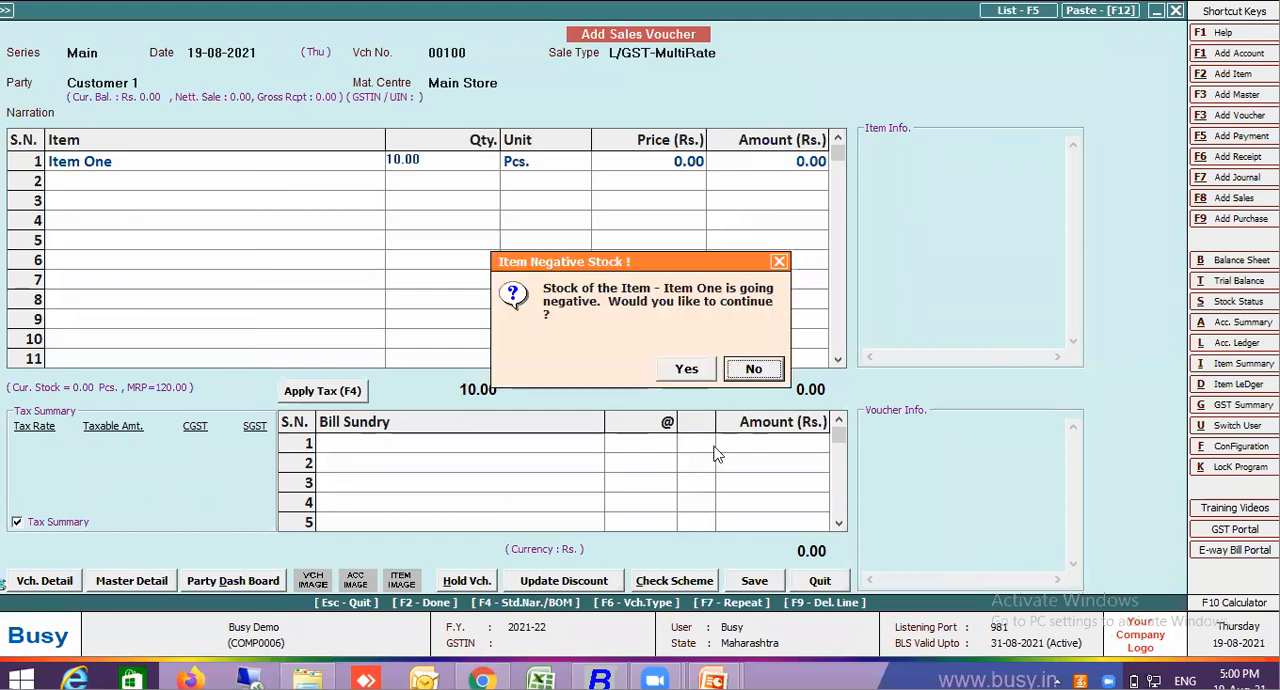
click(688, 371)
text(100)
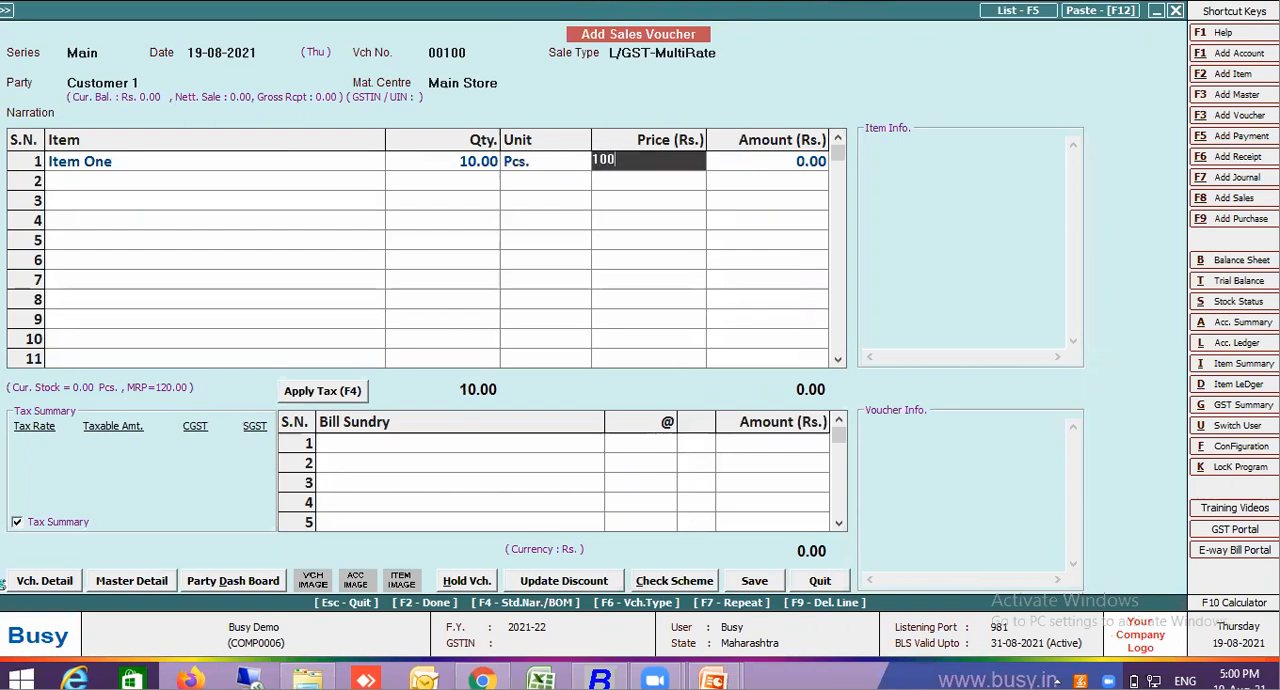
key(Return)
key(Return)
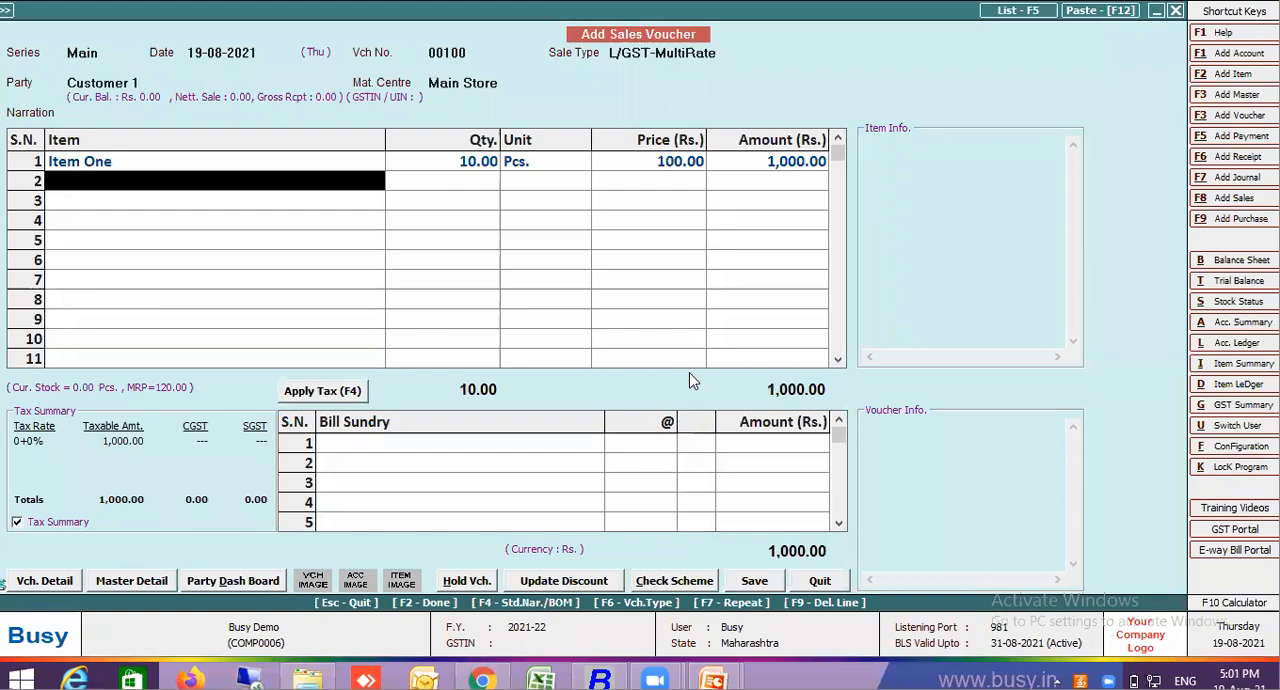
Add Item Two with quantity 10 and price 200 as the second voucher line, accepting the negative stock
text(item)
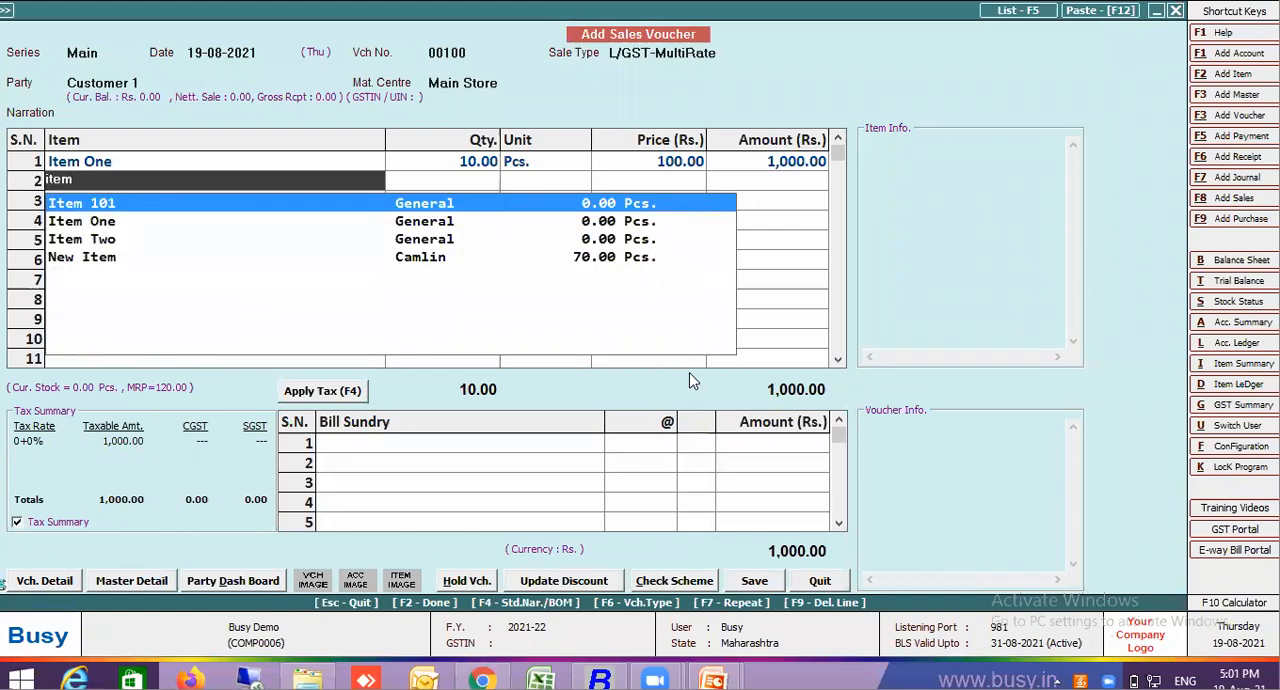
click(115, 243)
key(Return)
text(10)
key(Return)
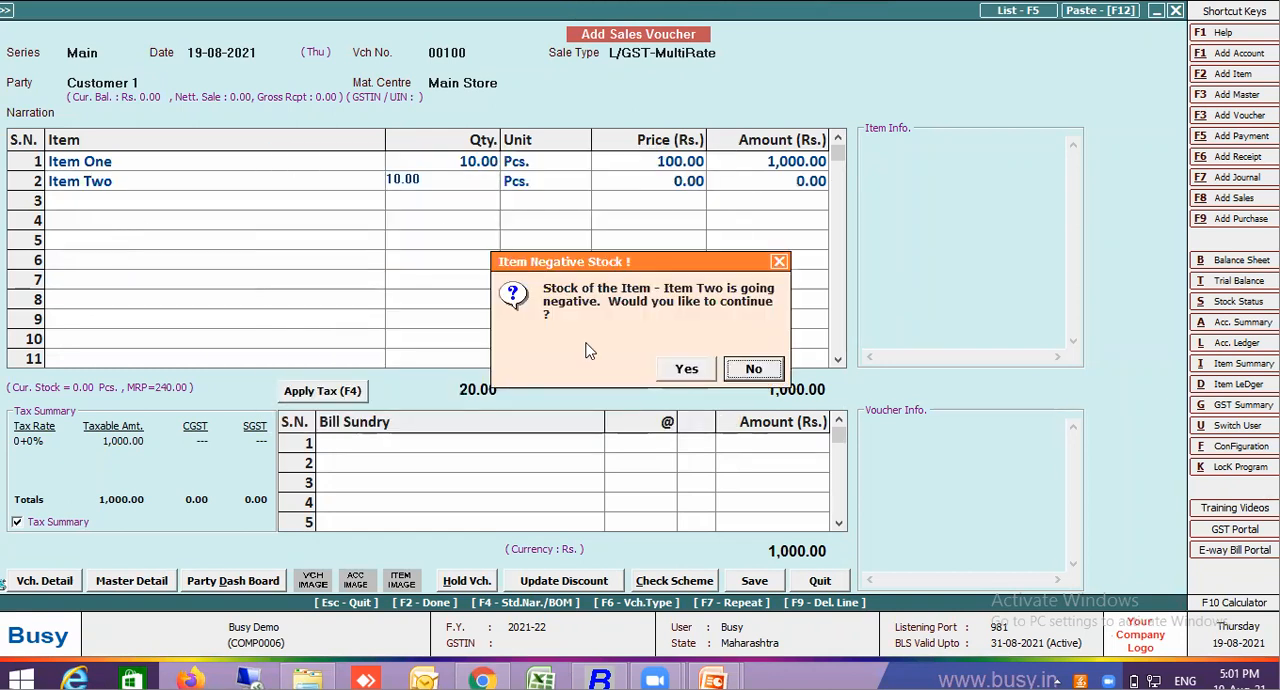
click(688, 369)
text(200)
key(Return)
key(Return)
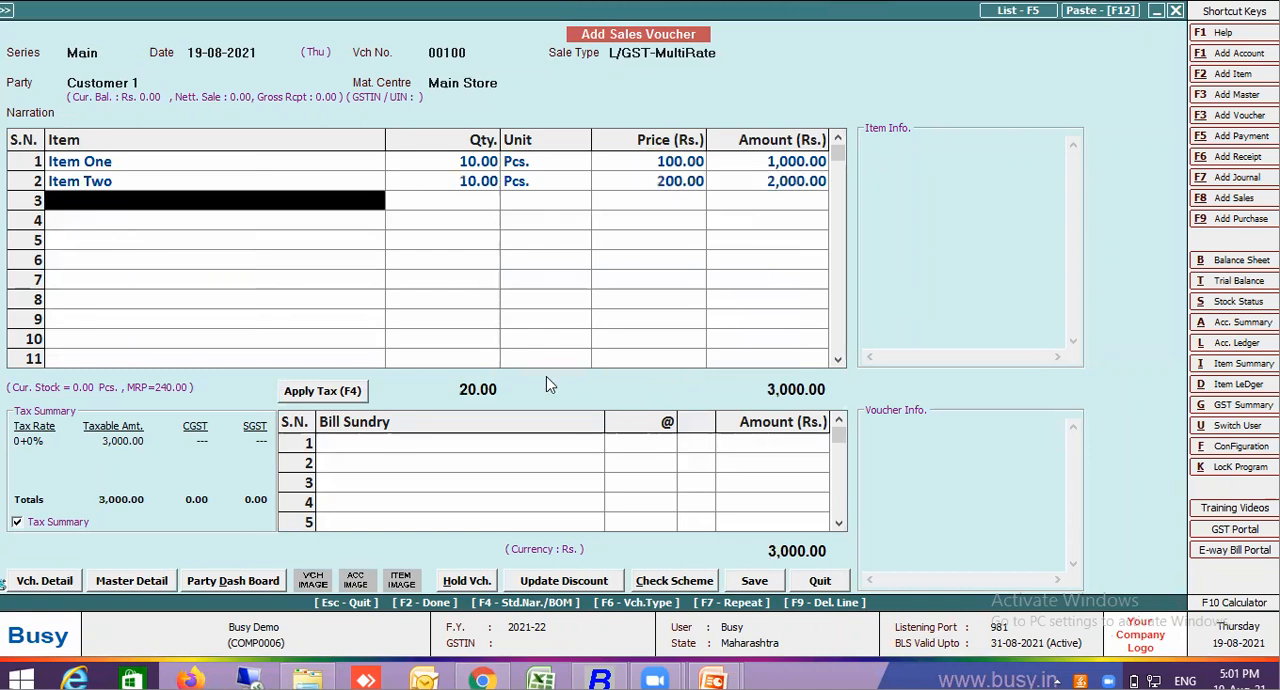
Set Item One's tax category to GST 12% in its item master and save it without an HSN/SAC code
click(137, 165)
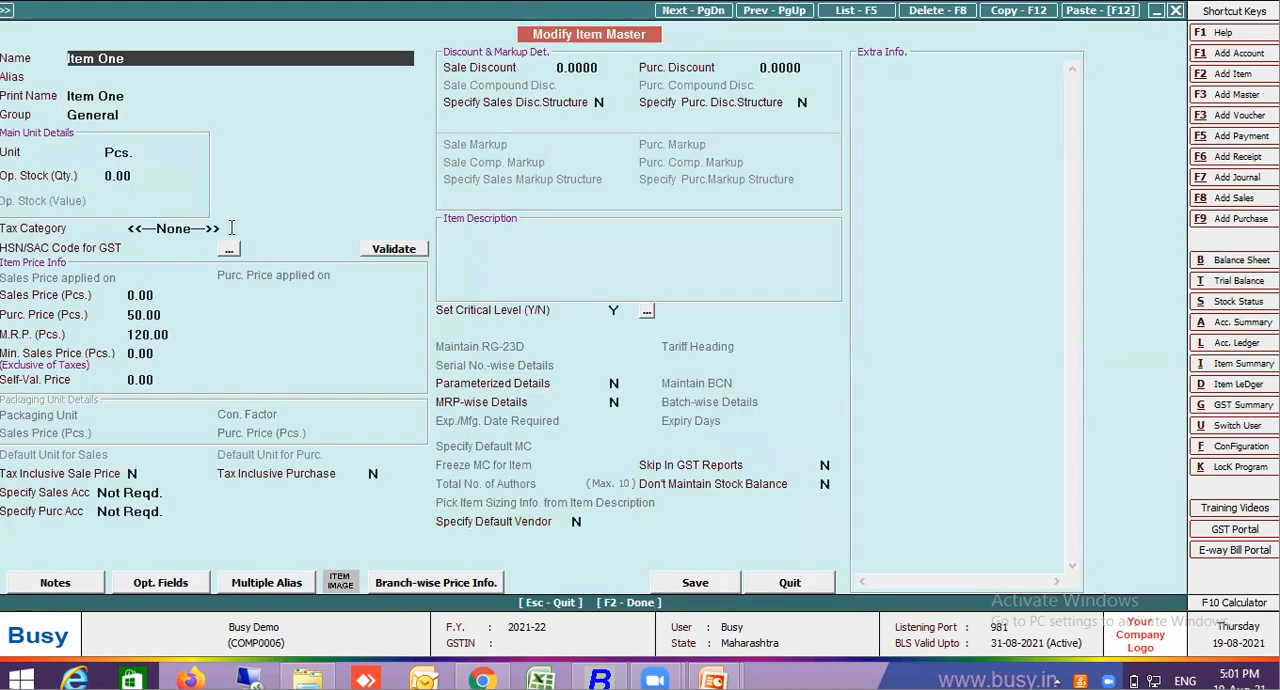
click(231, 228)
text(12)
key(Return)
text(\)
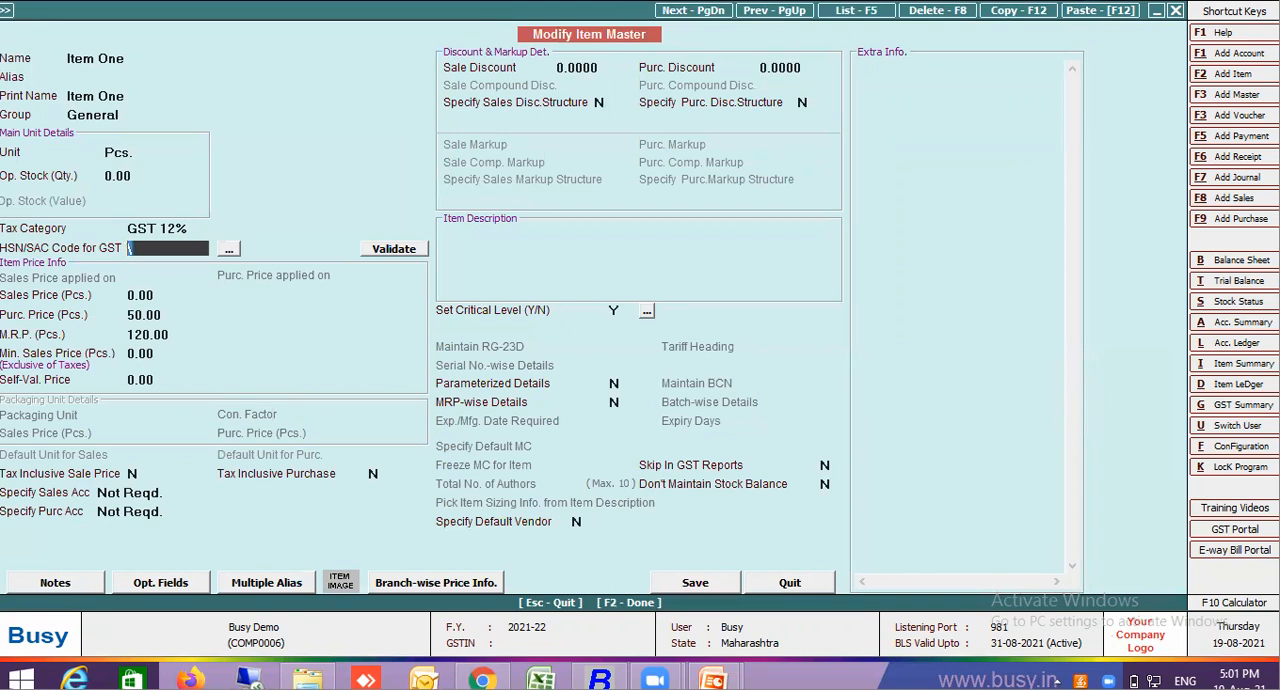
key(Return)
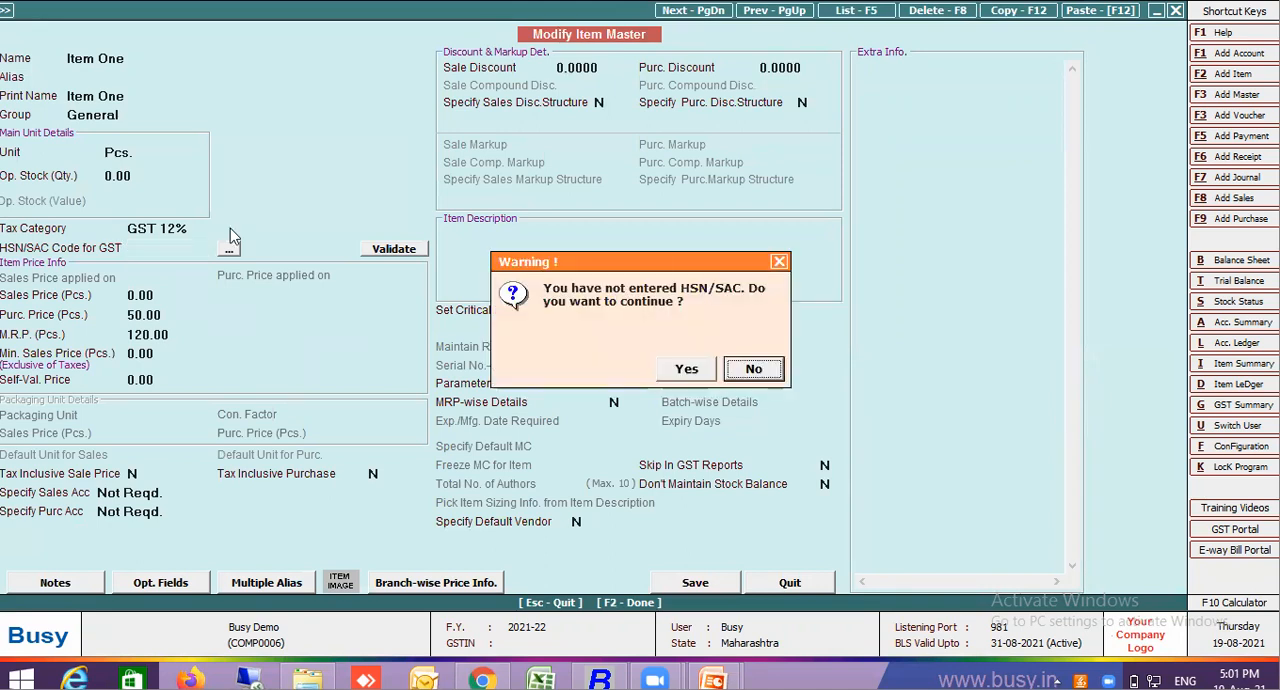
click(661, 370)
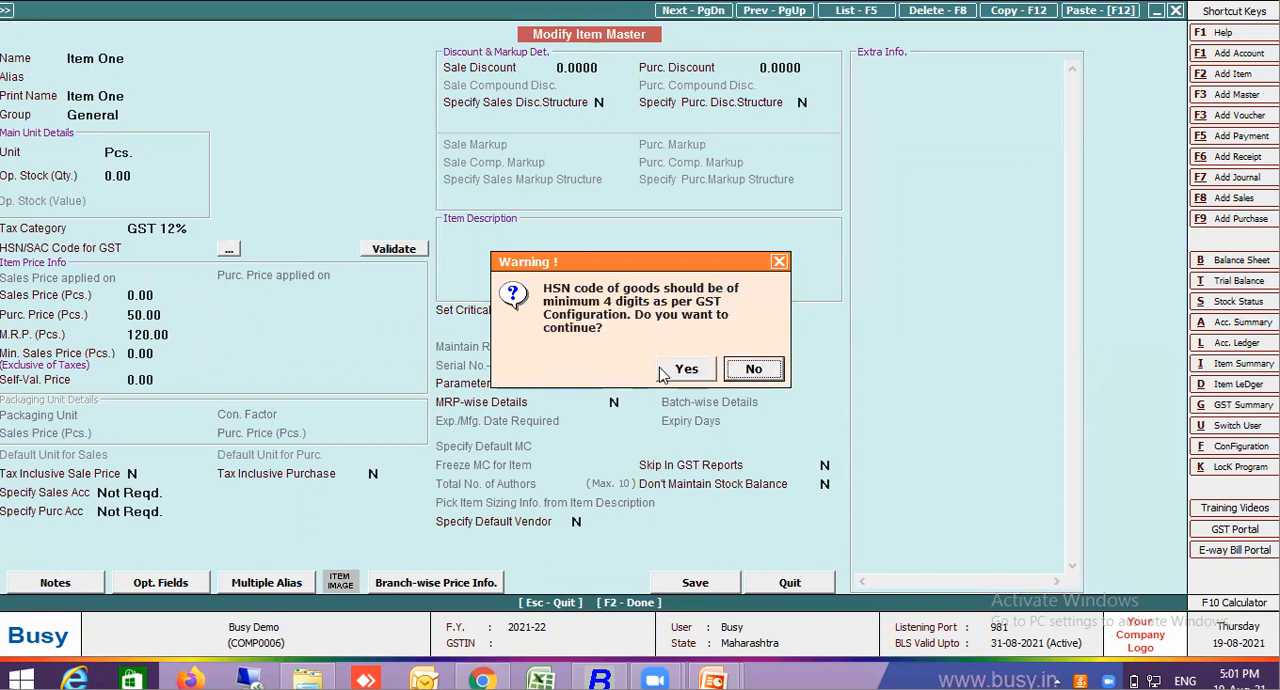
click(661, 369)
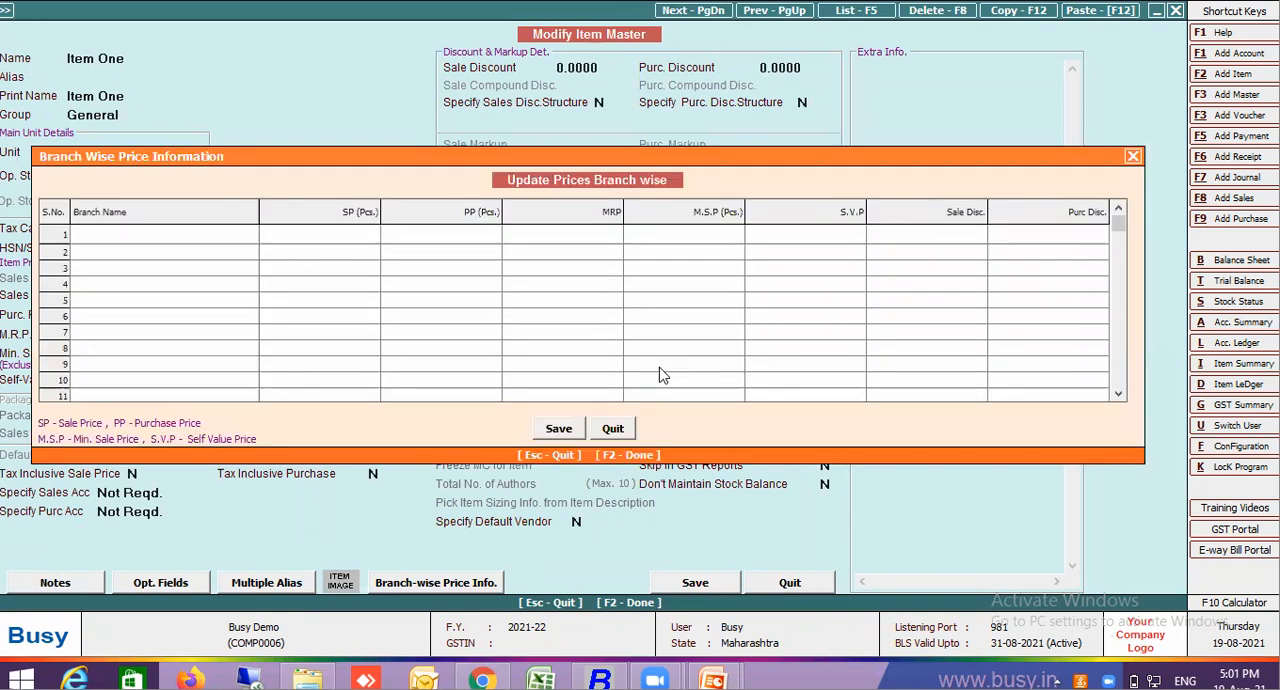
key(F2)
click(661, 368)
Set Item Two's tax category to GST 18% in its item master and save it without an HSN/SAC code
click(226, 203)
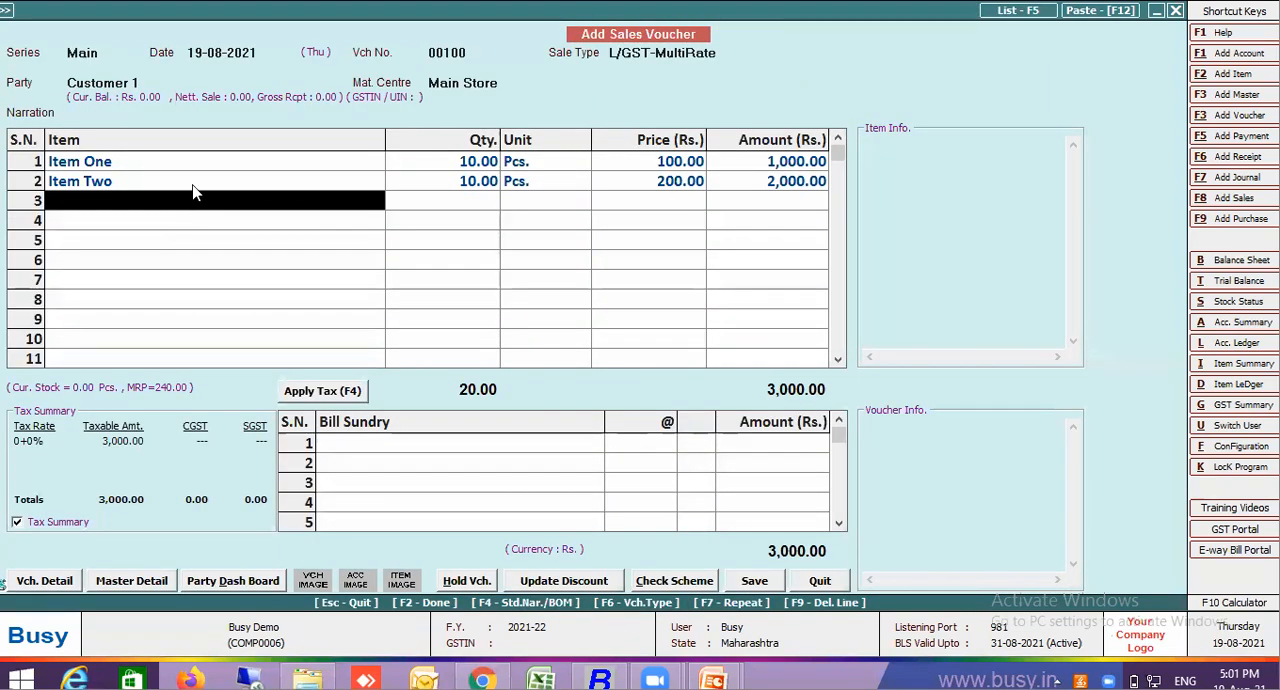
click(194, 190)
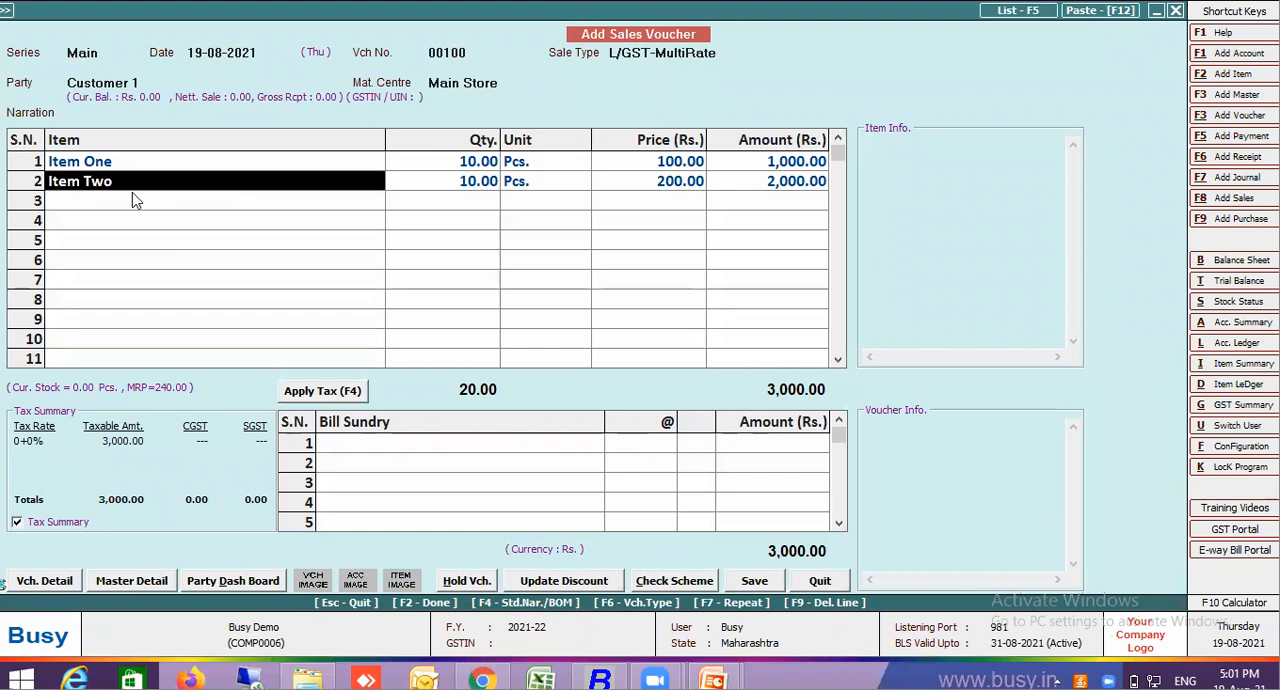
key(alt+m)
click(246, 231)
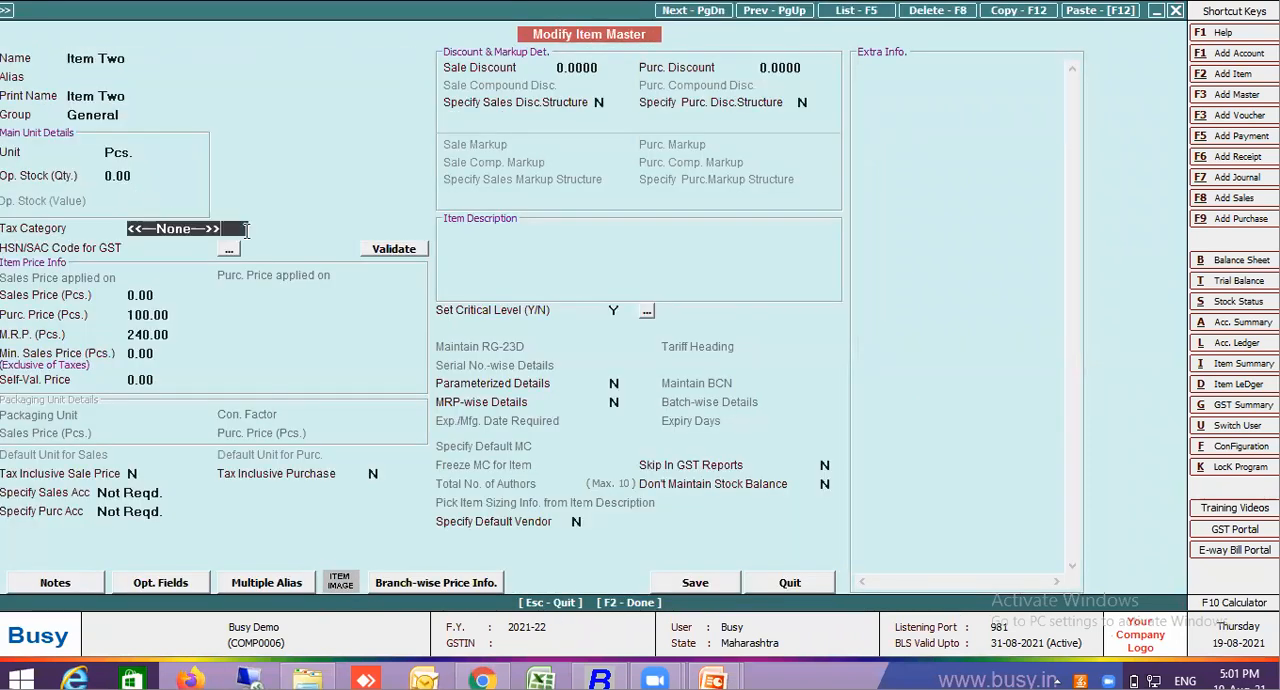
text(18)
key(Return)
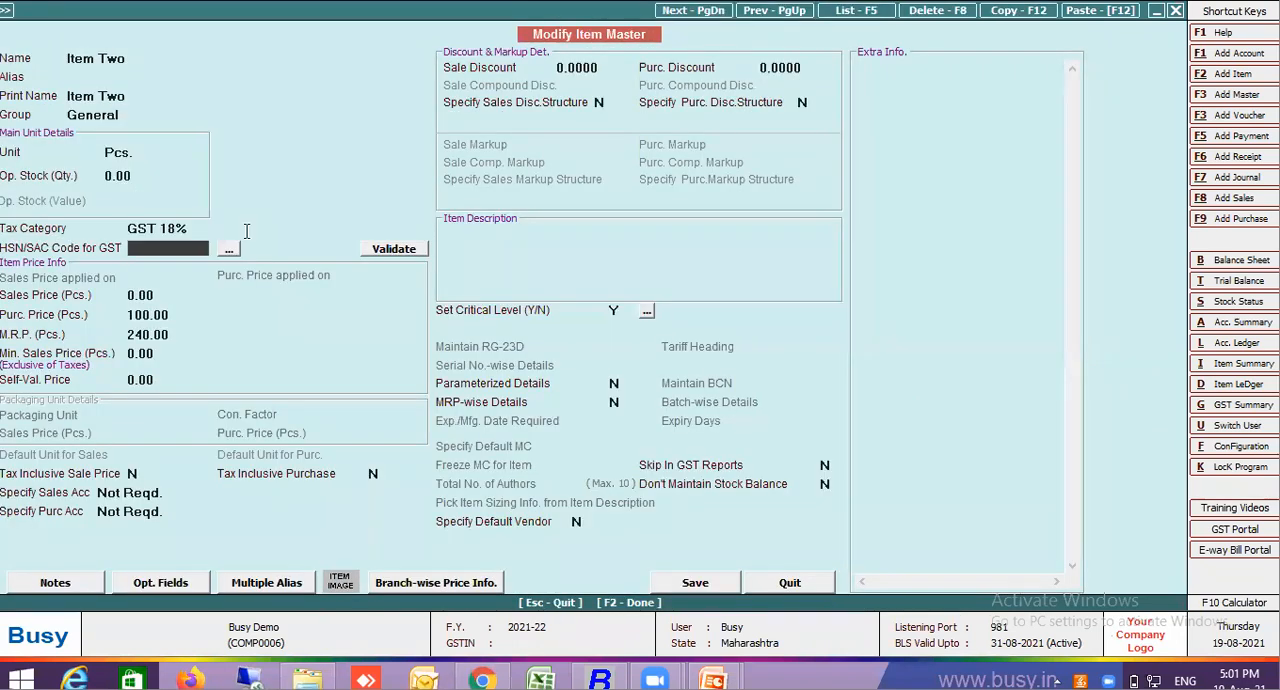
key(Return)
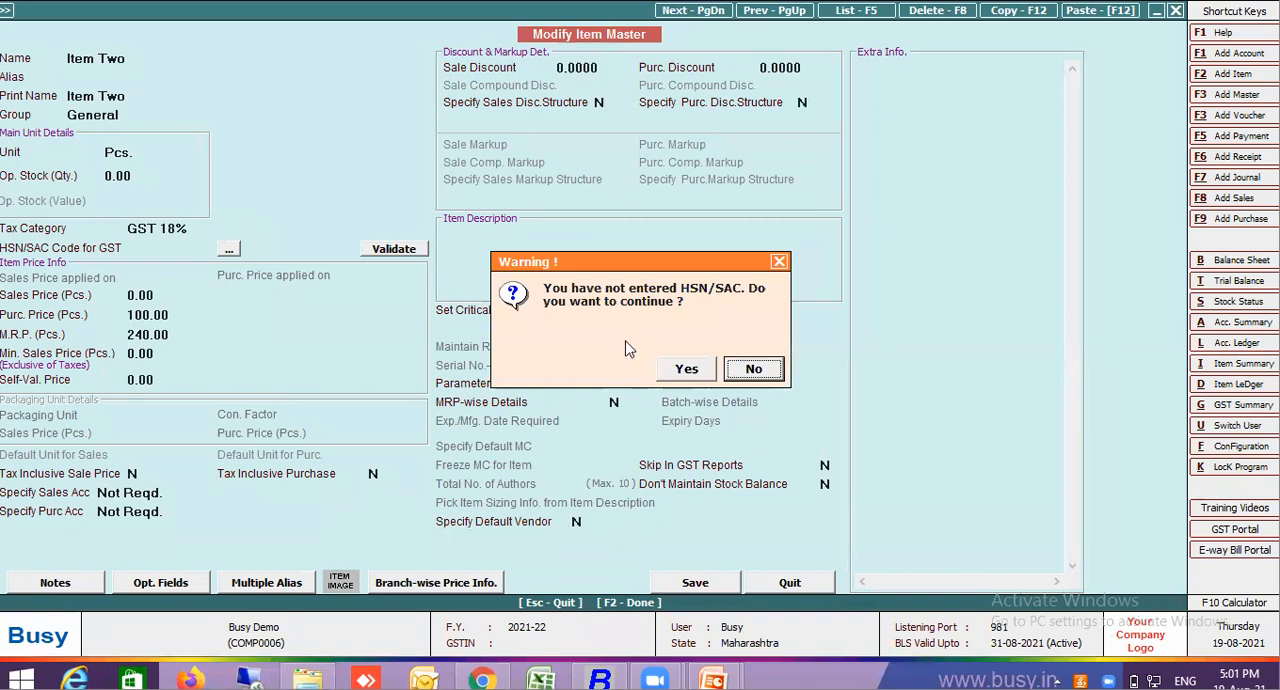
click(699, 377)
click(699, 377)
click(558, 433)
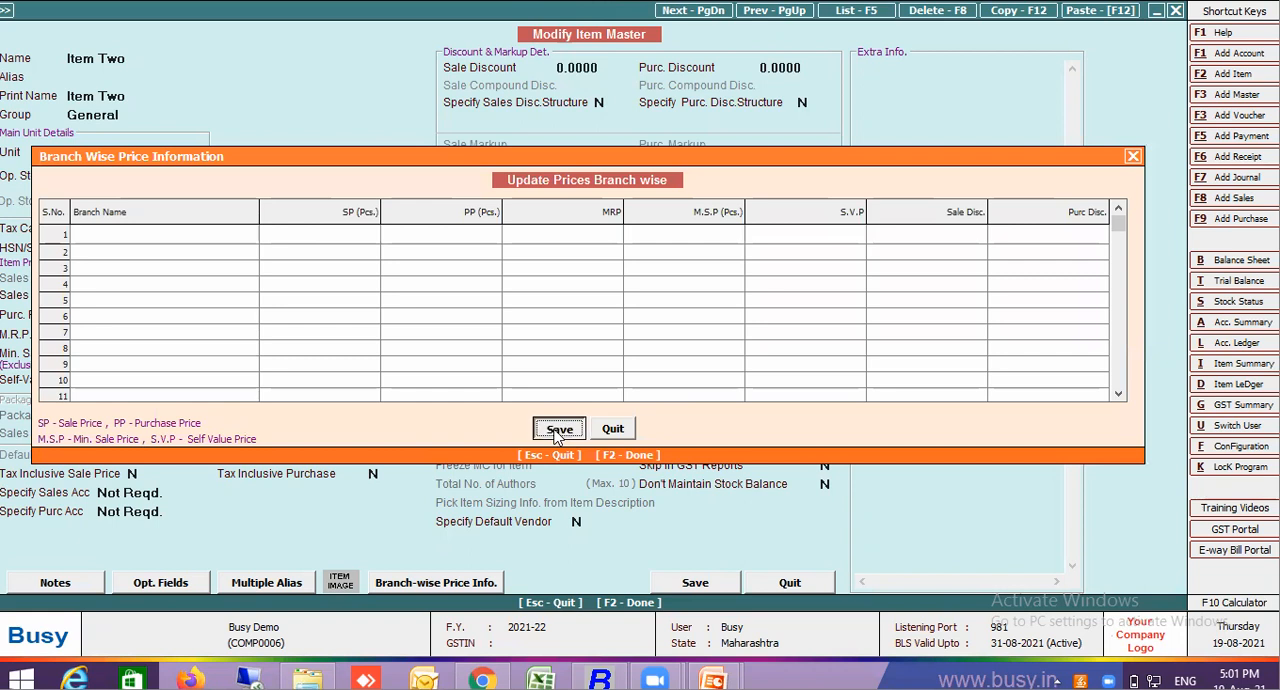
click(712, 366)
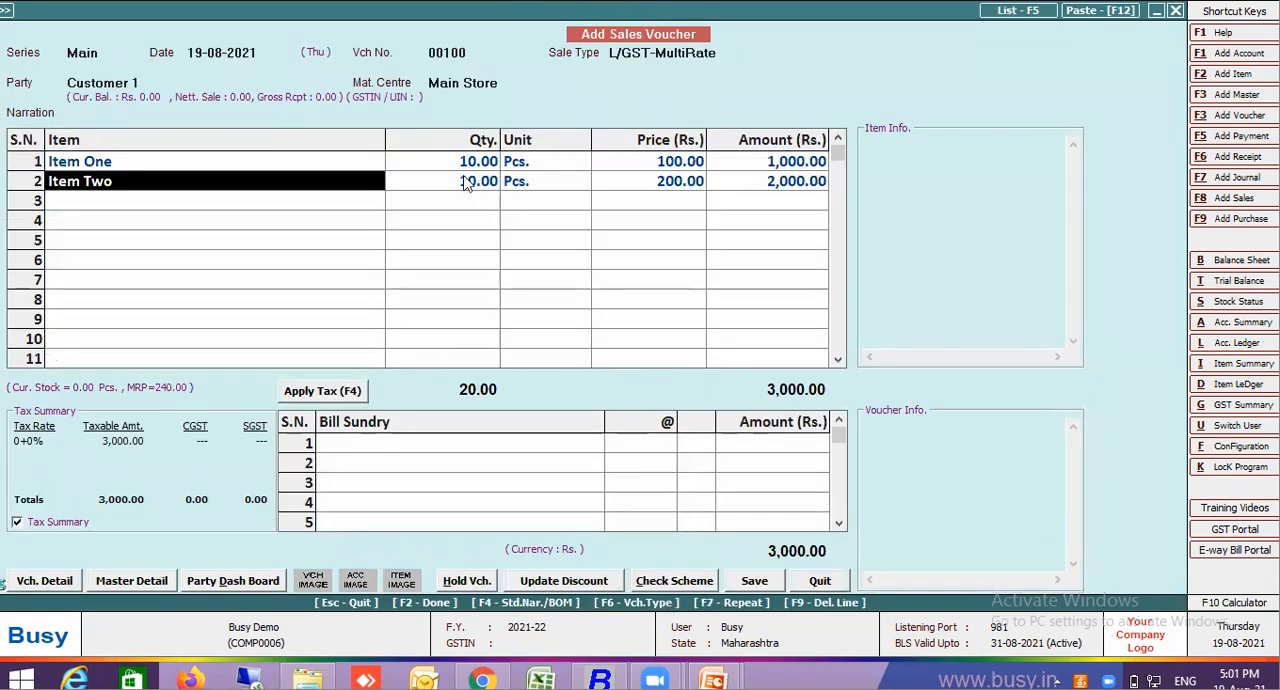
click(360, 168)
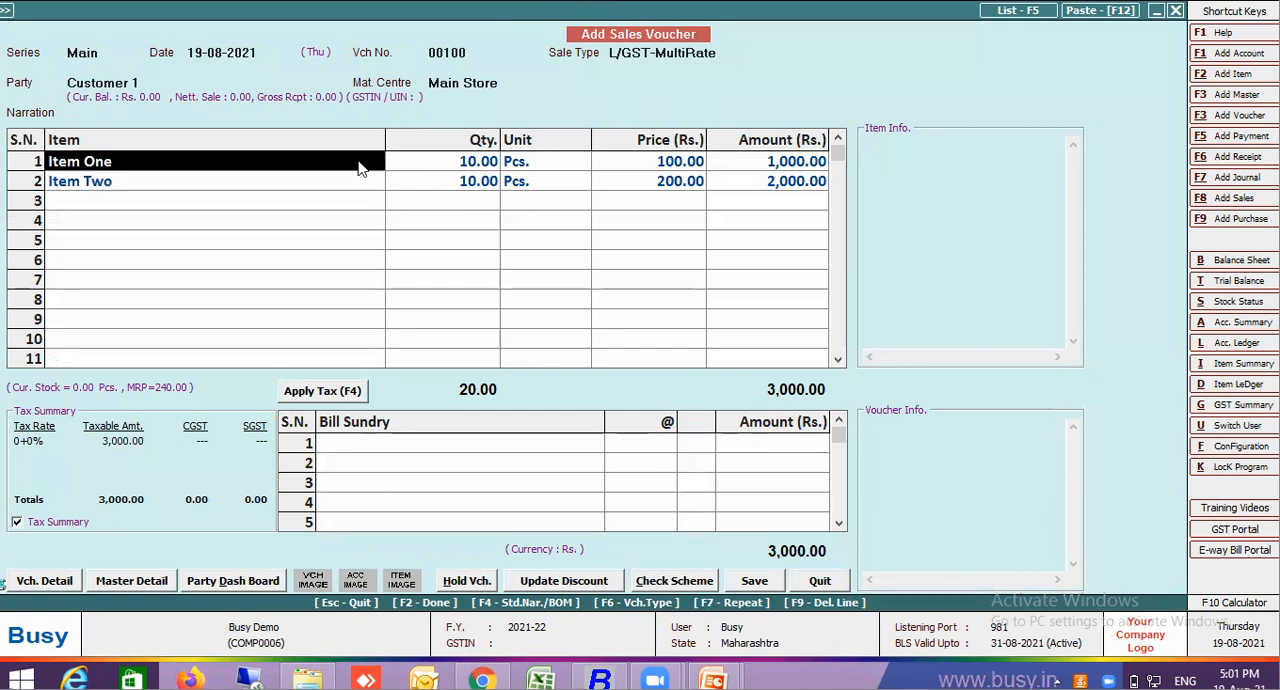
shift+click(554, 190)
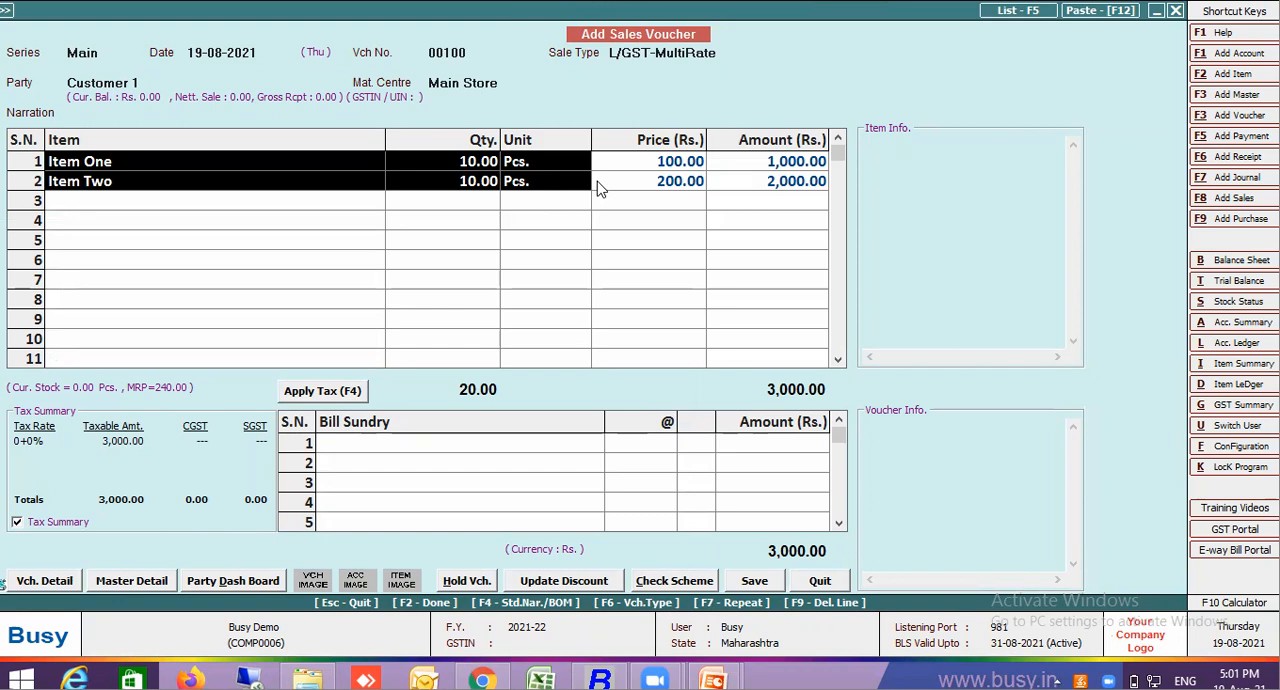
shift+click(701, 189)
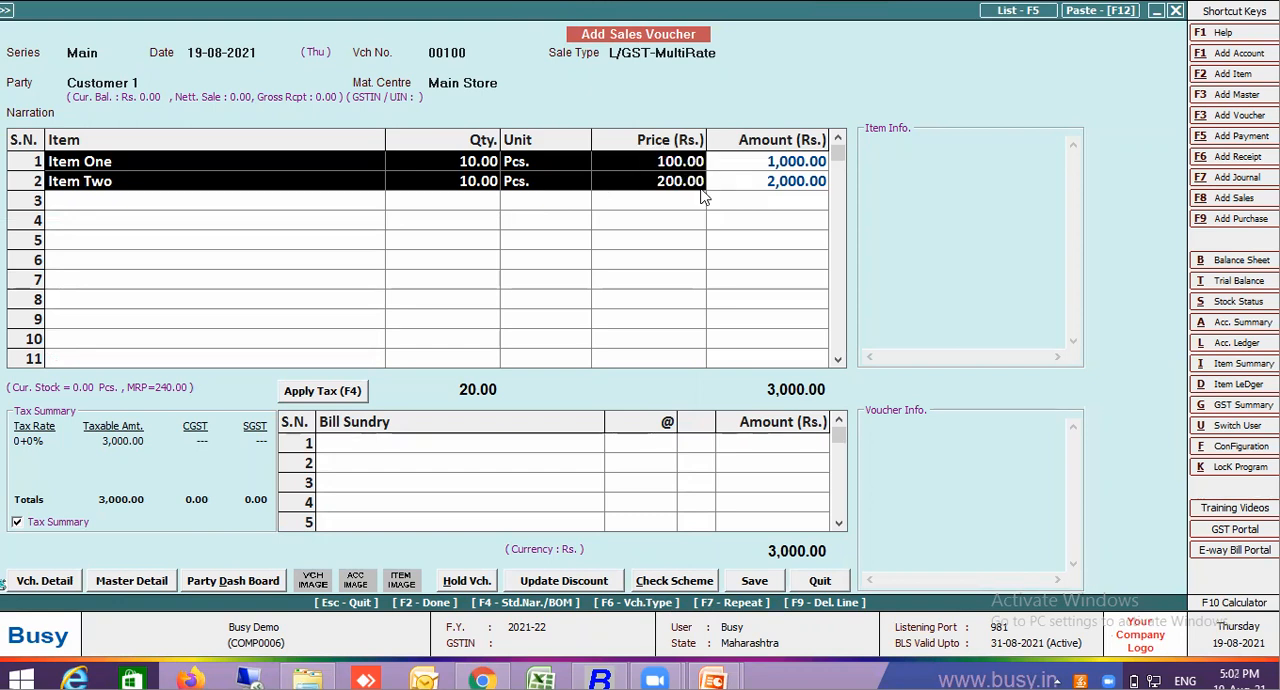
key(ctrl+c)
key(Escape)
Delete both item lines from the sales voucher
key(Escape)
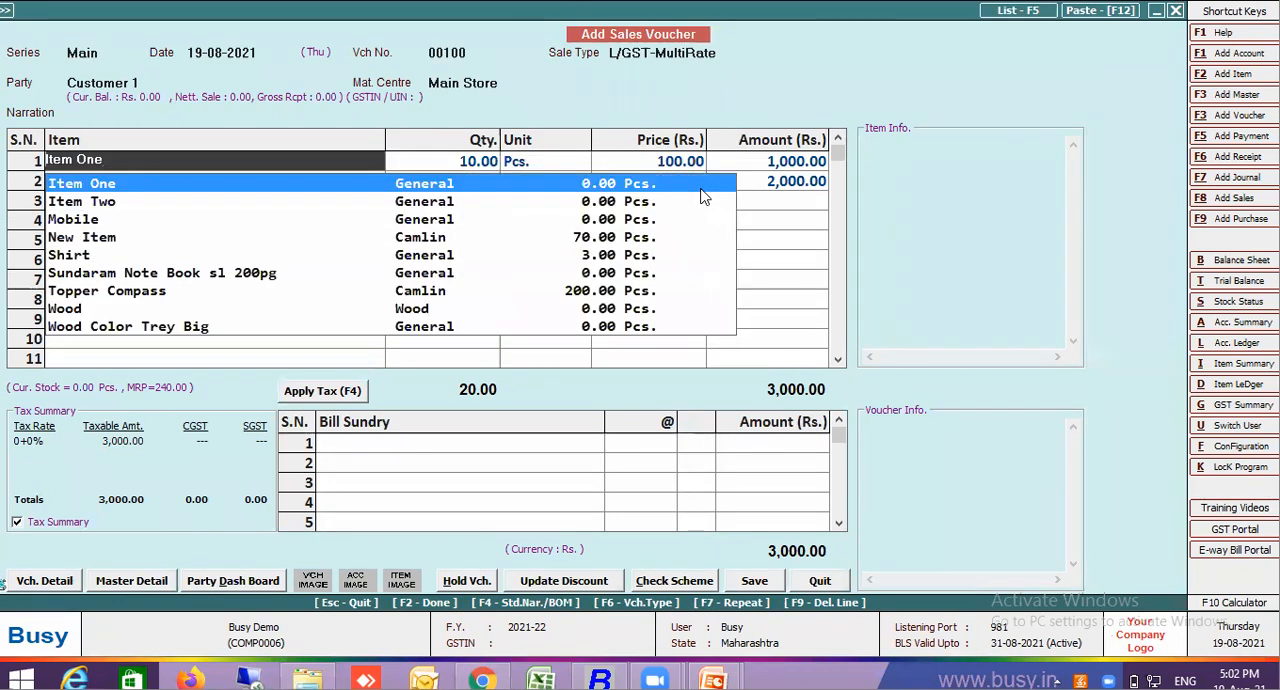
key(Return)
key(Escape)
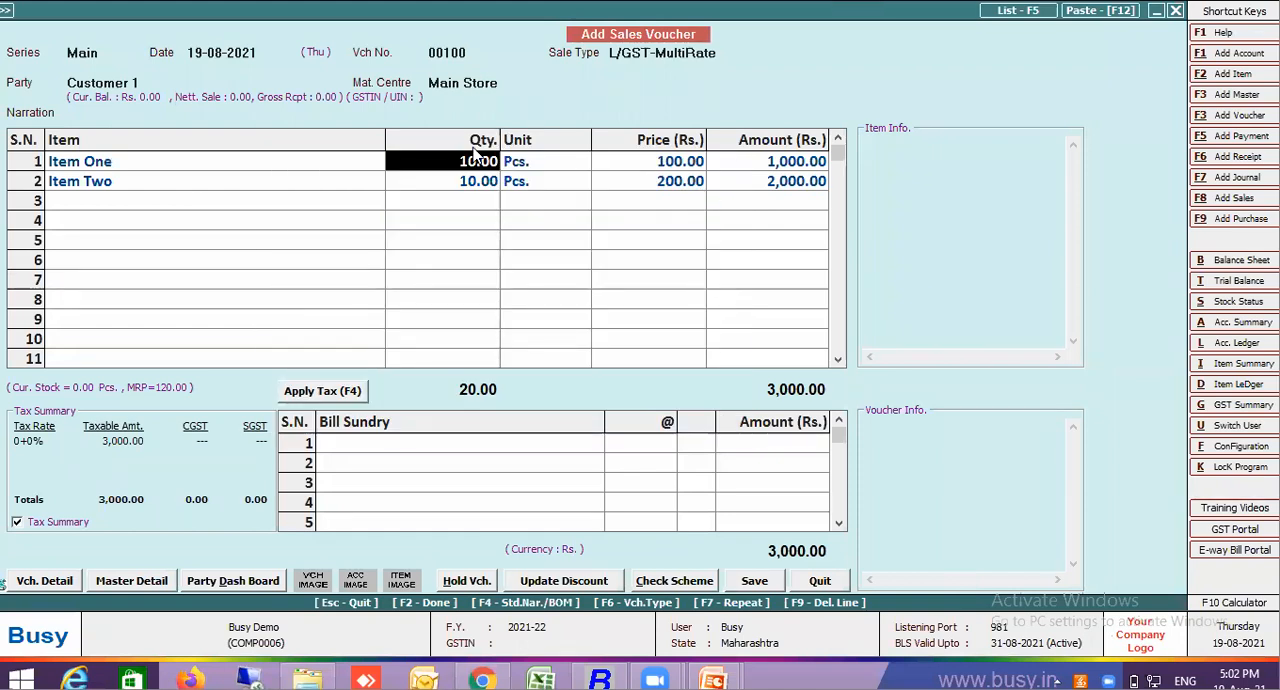
key(F9)
key(F9)
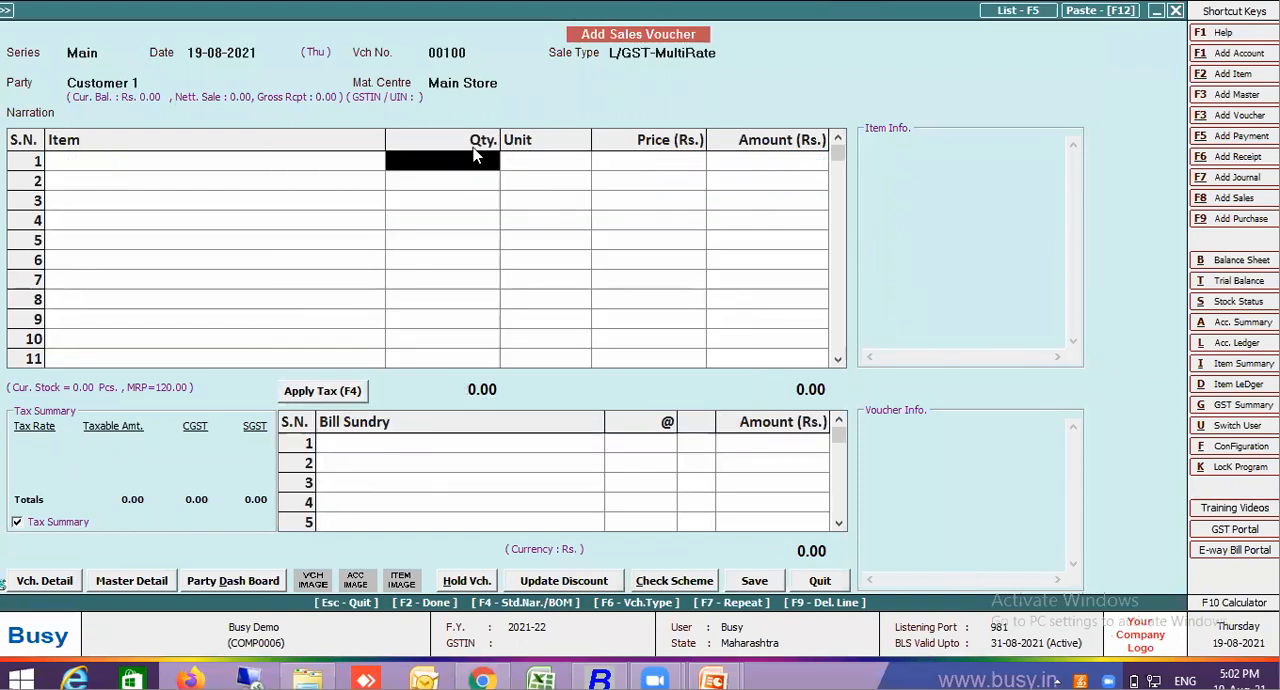
Re-enter Item One with quantity 10 and price 100 on the first voucher line, accepting the negative stock
click(338, 166)
click(339, 162)
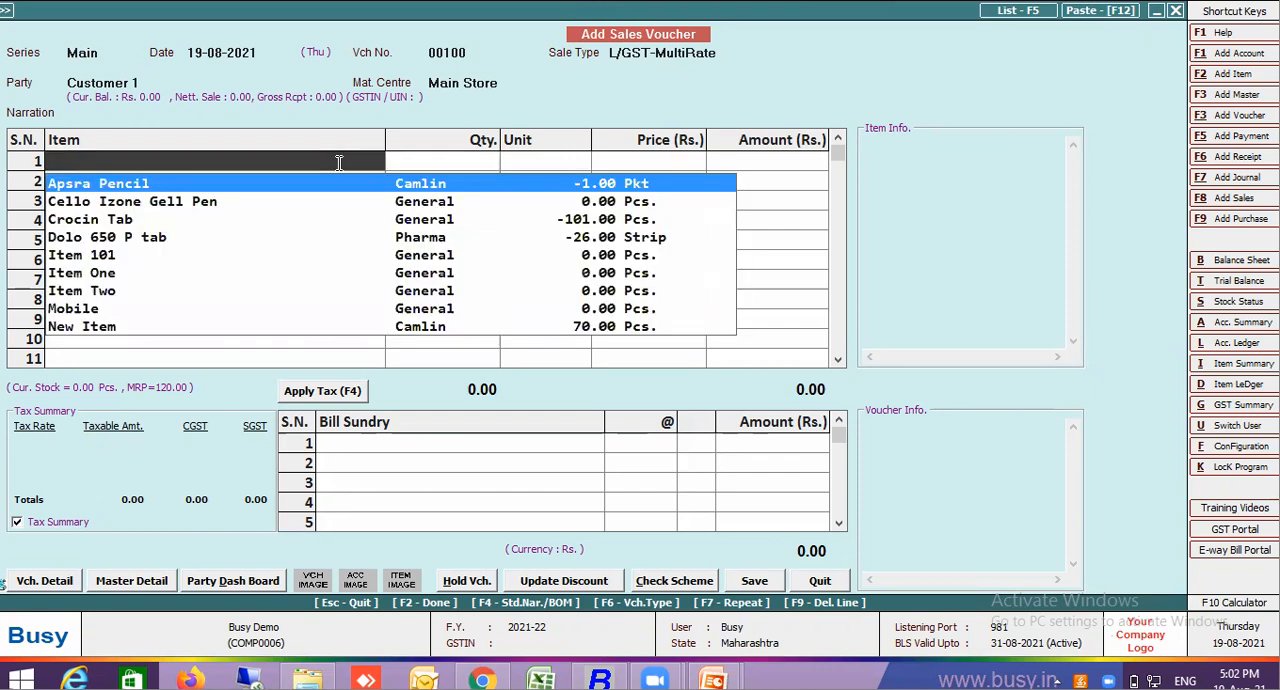
text(item)
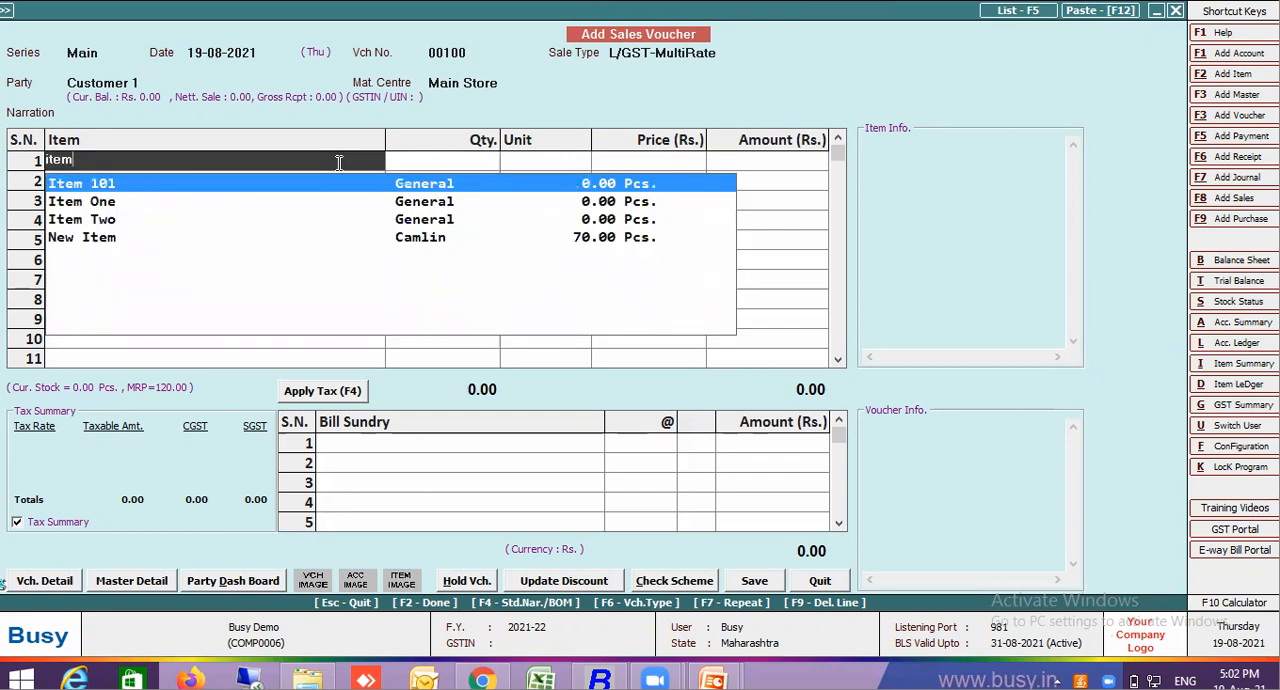
click(131, 203)
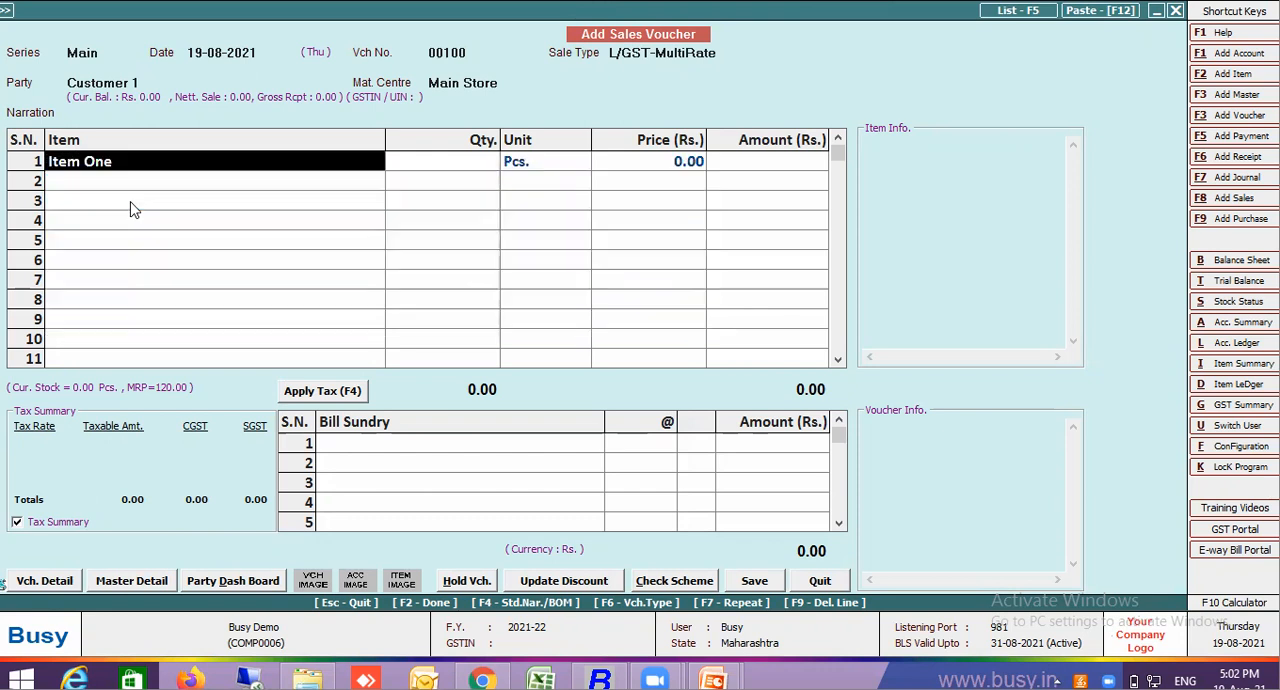
key(Return)
key(Escape)
text(10)
key(Return)
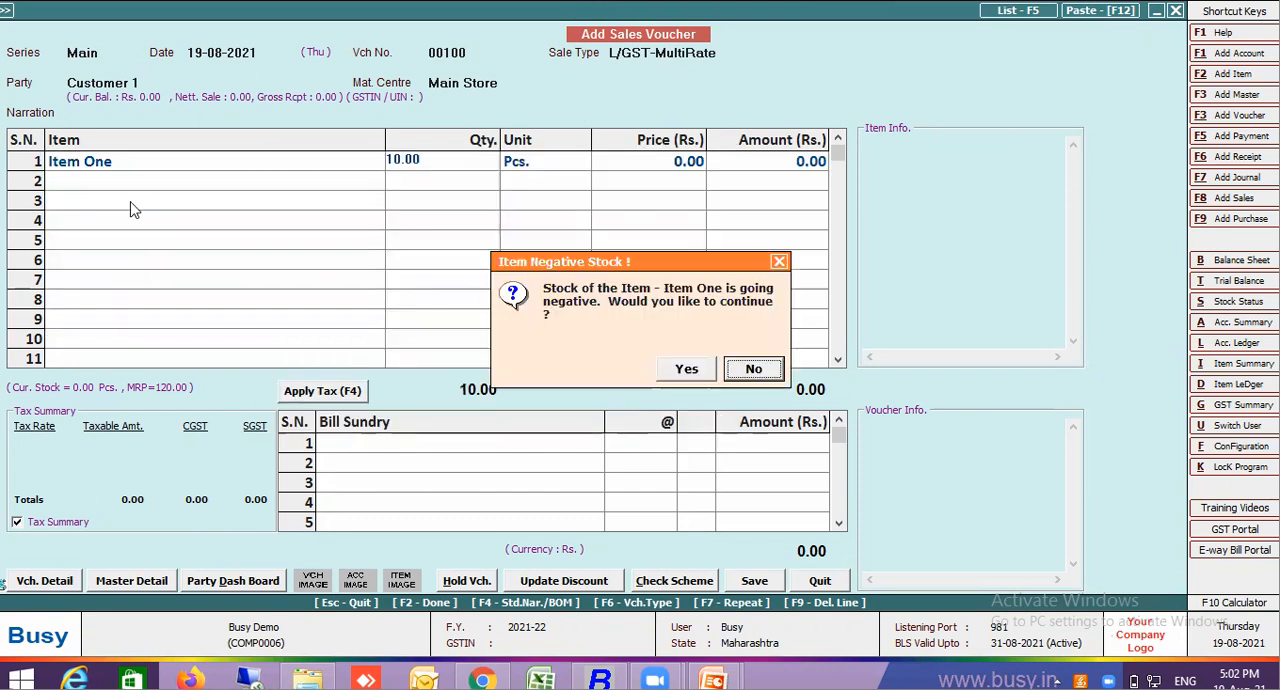
click(691, 376)
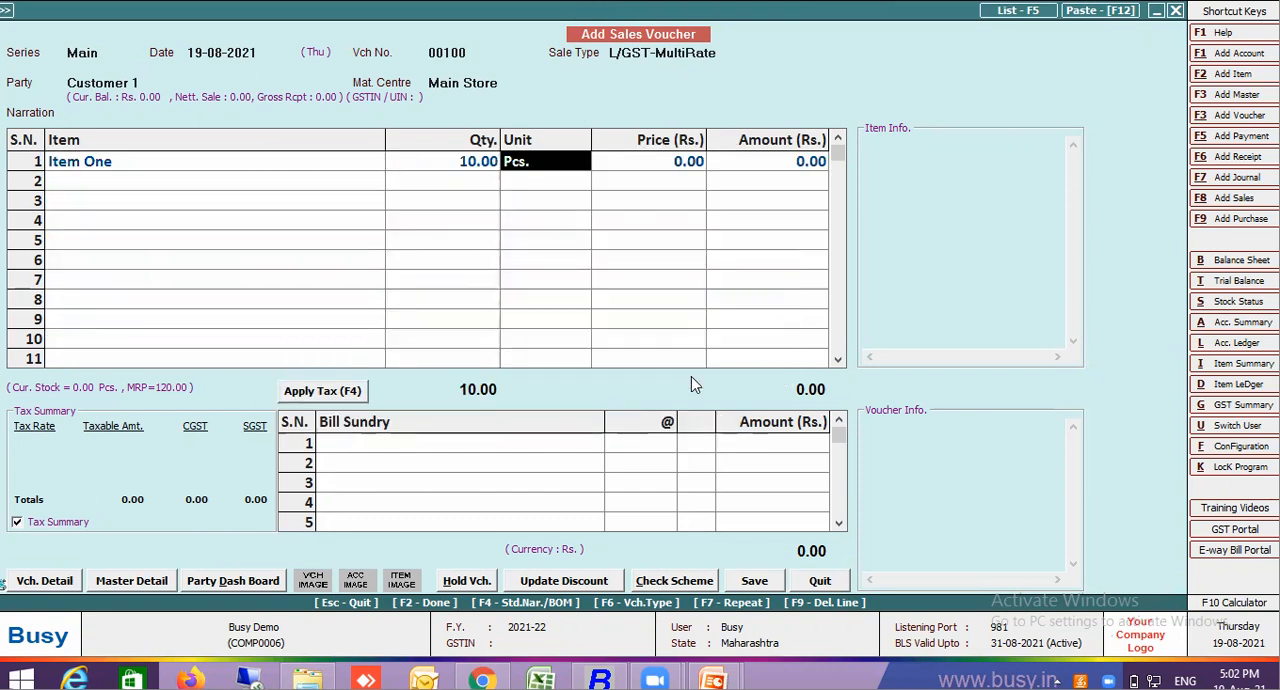
text(100)
key(Return)
key(Return)
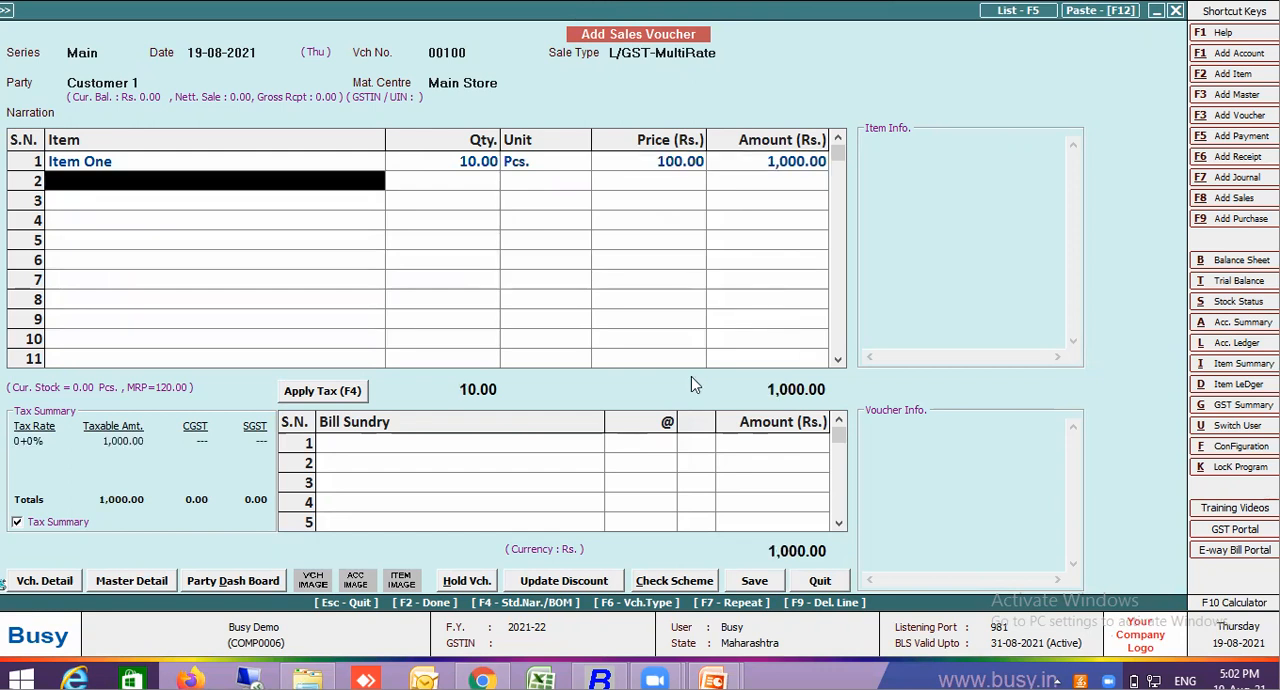
Re-enter Item Two with quantity 10 and price 200 on the second voucher line, accepting the negative stock
text(item)
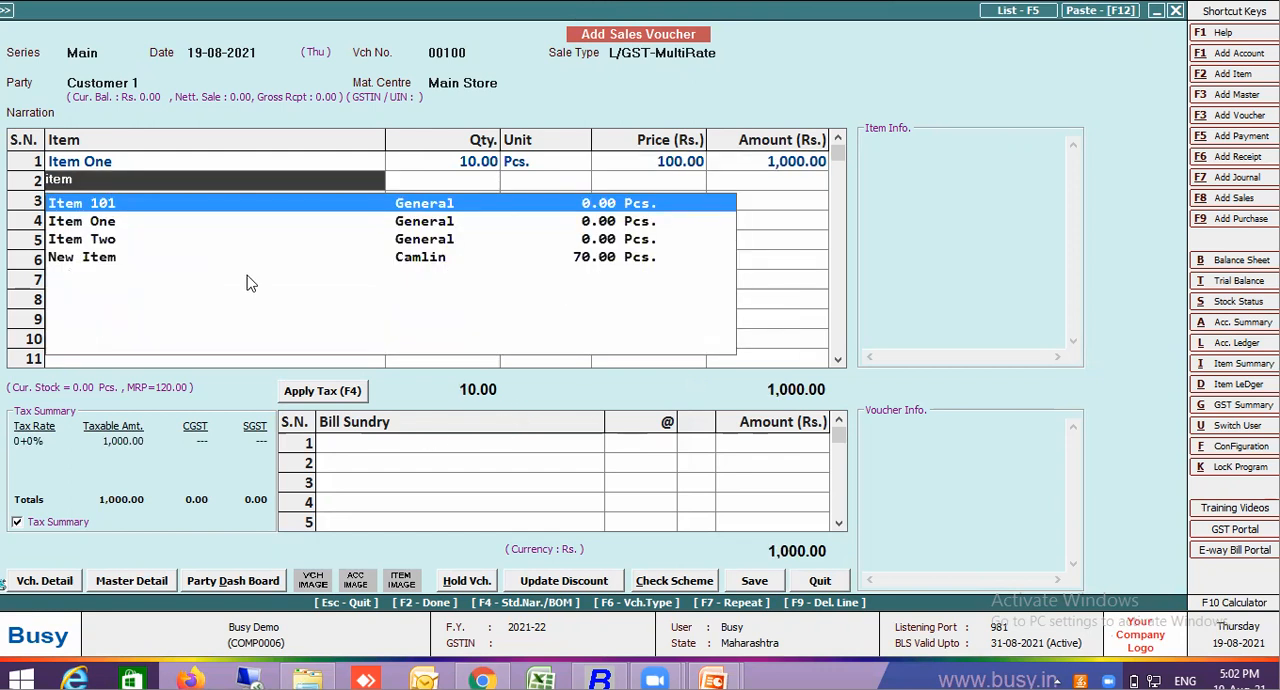
click(108, 244)
key(Escape)
text(10.00)
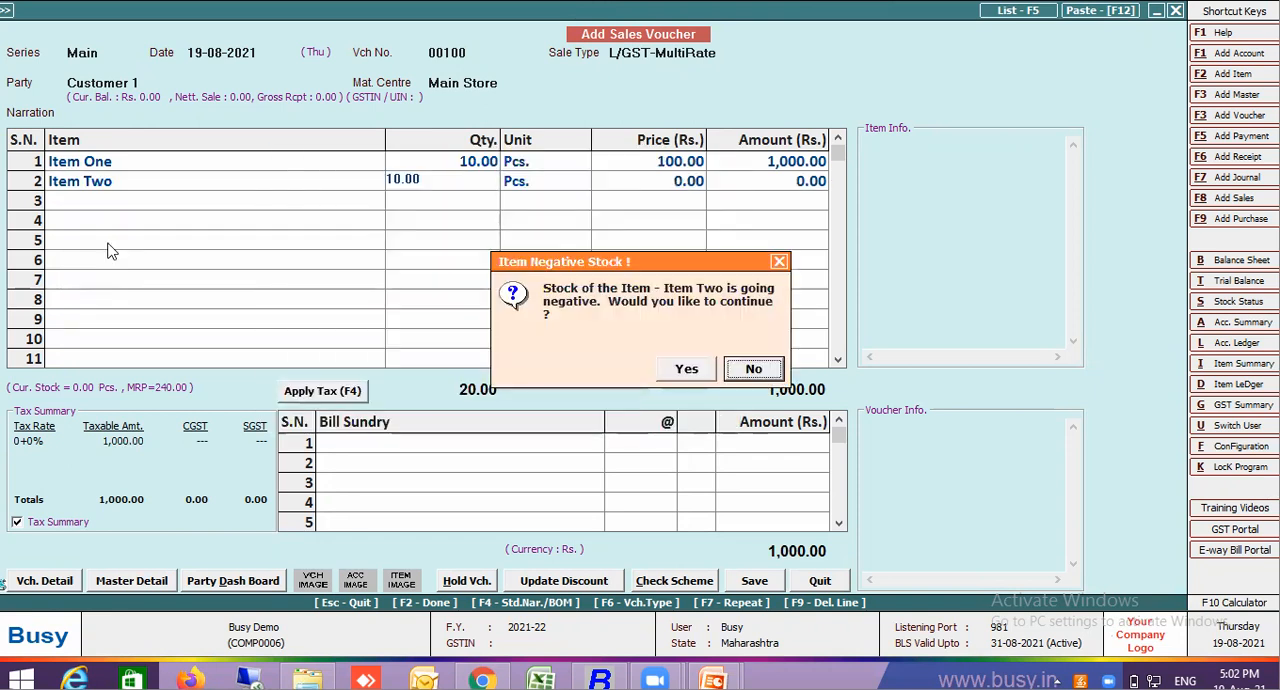
text(y)
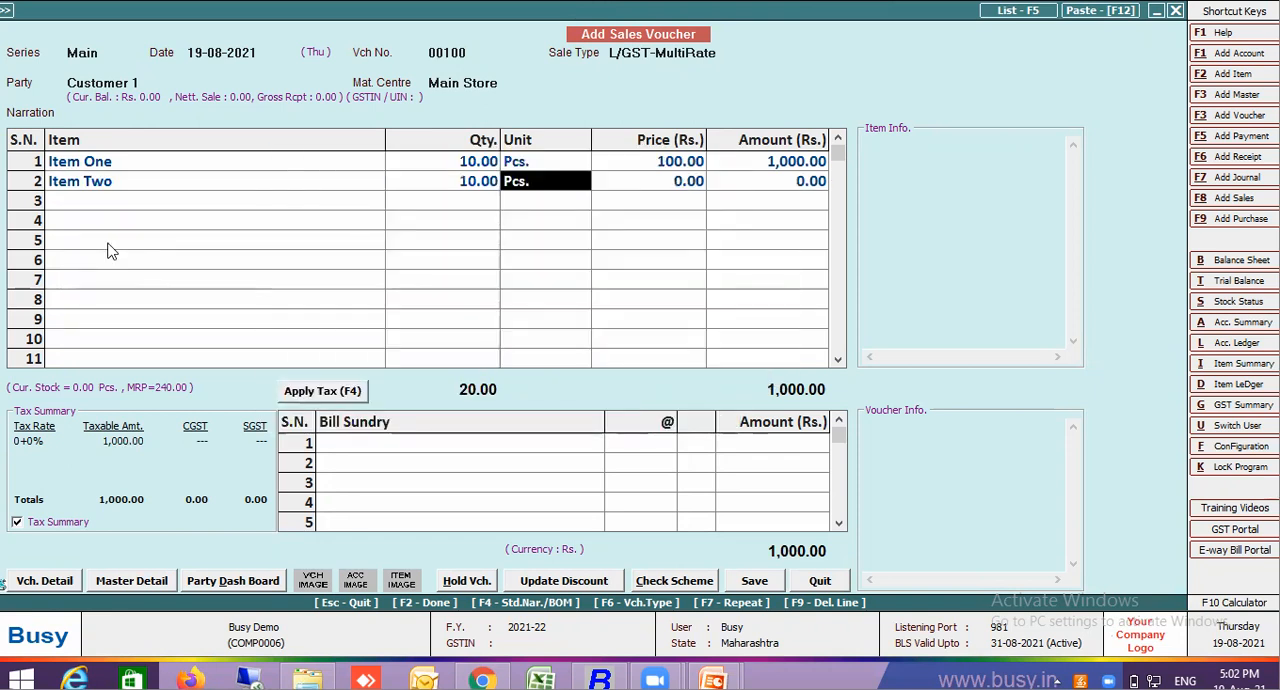
text(200)
key(Return)
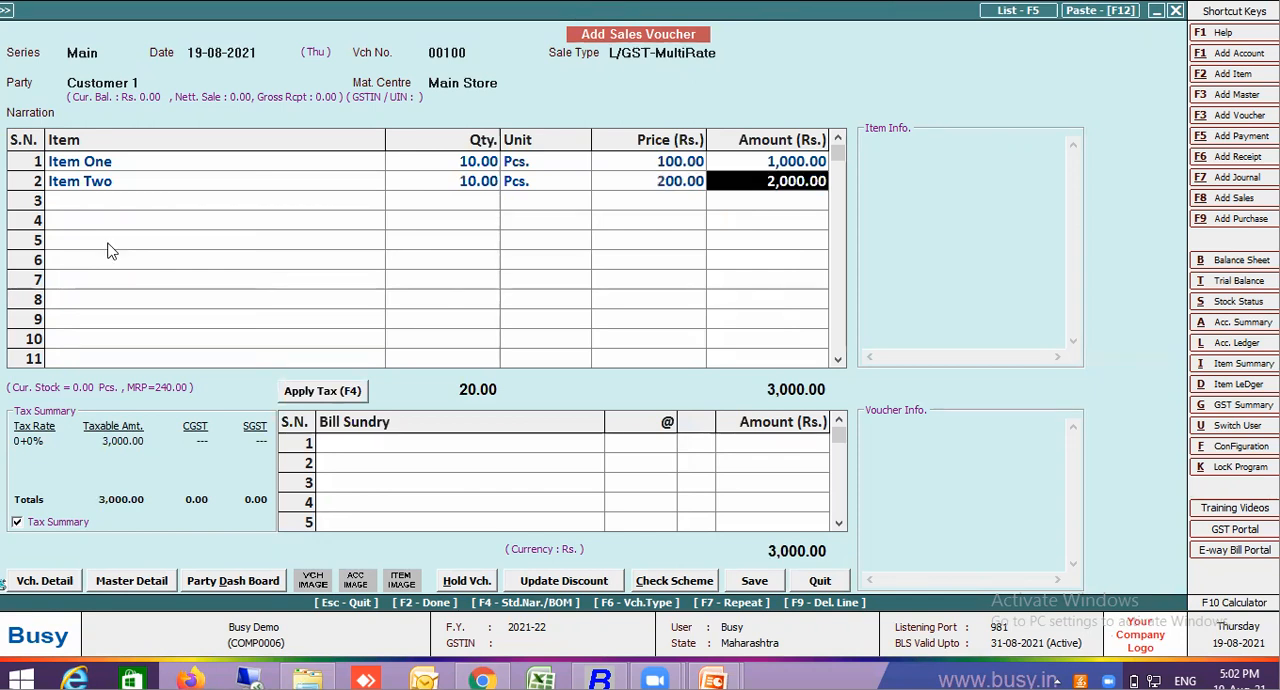
key(Return)
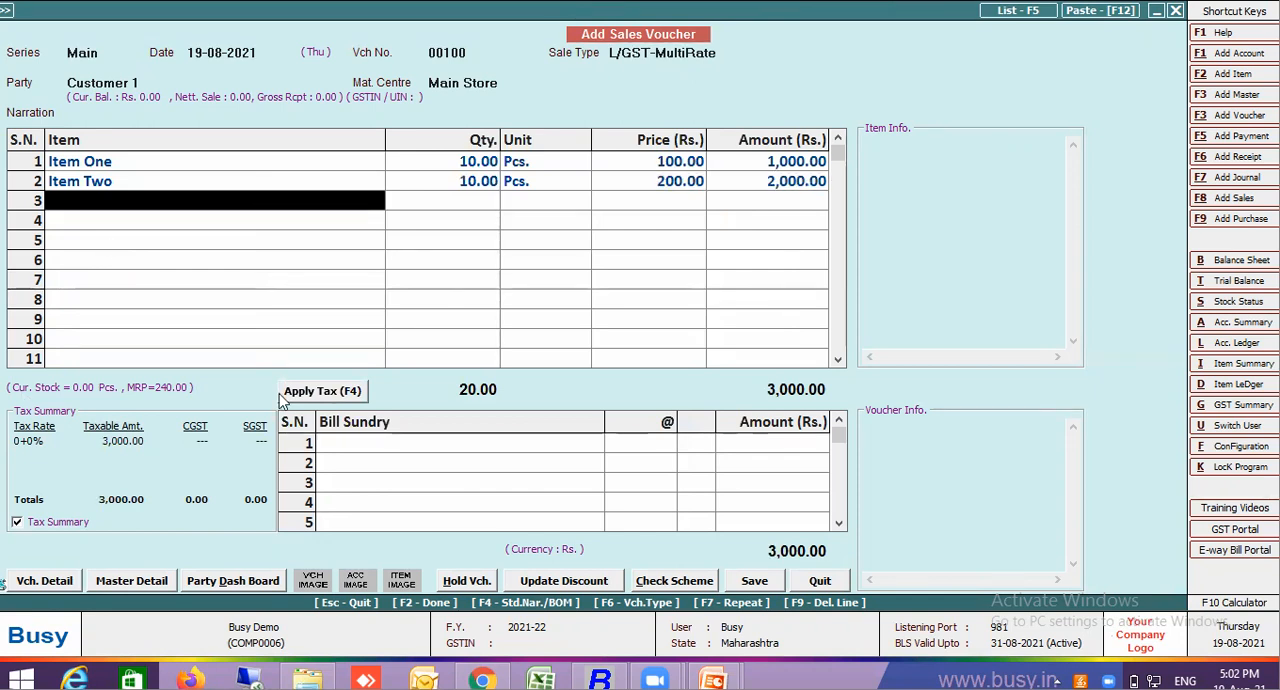
Apply tax to the voucher items and review the CGST and SGST bill sundry lines from the first row
click(323, 391)
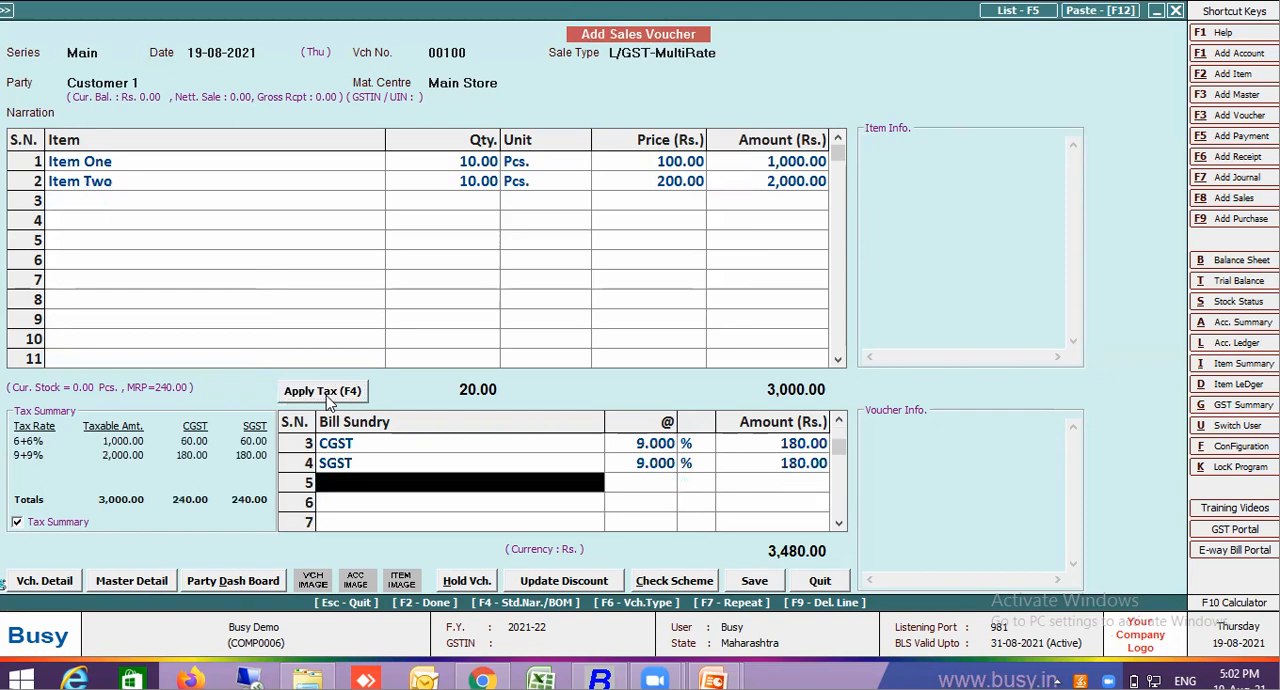
click(840, 424)
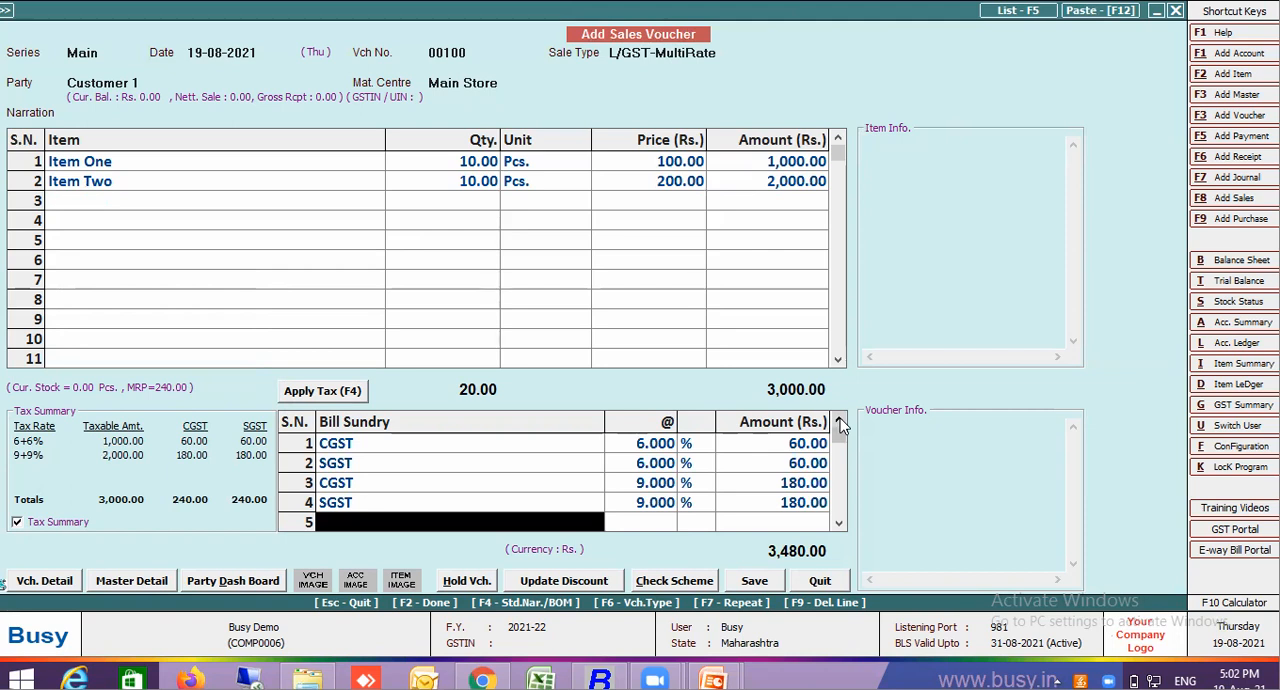
Set Apply Consolidated Tax Amt. for all Tax Rates to Y in the L/GST-MultiRate sale type master and save it
click(714, 53)
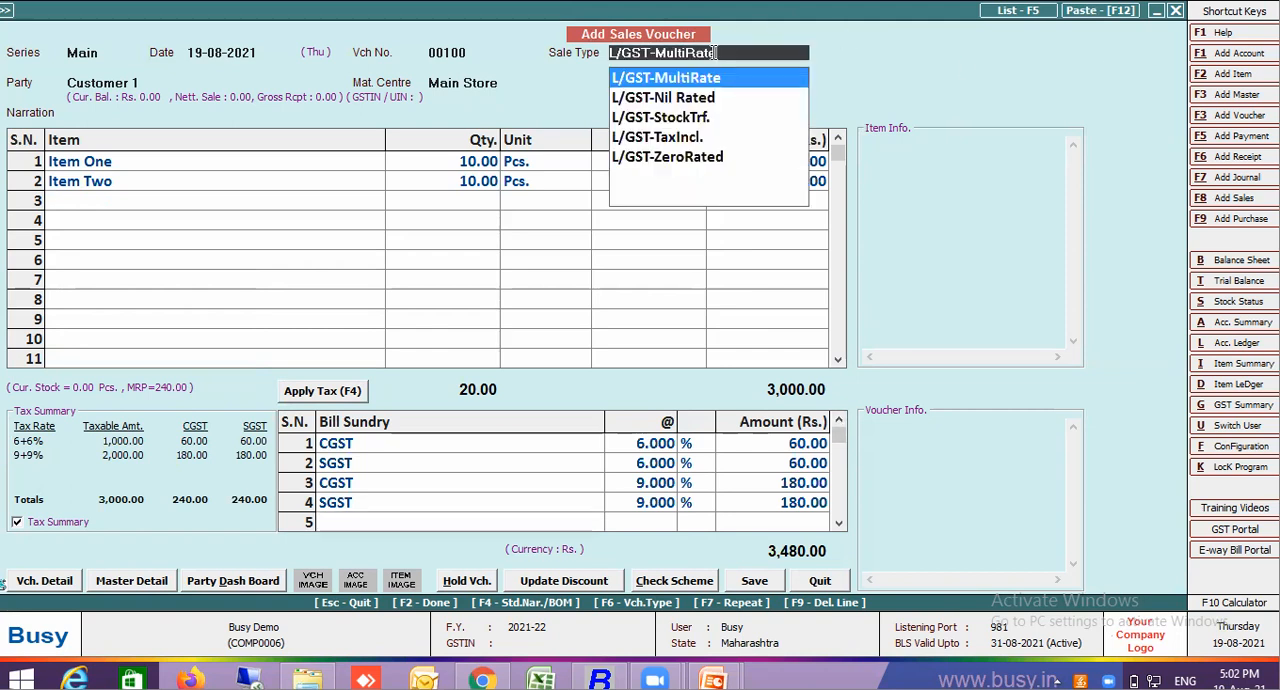
key(ctrl+Return)
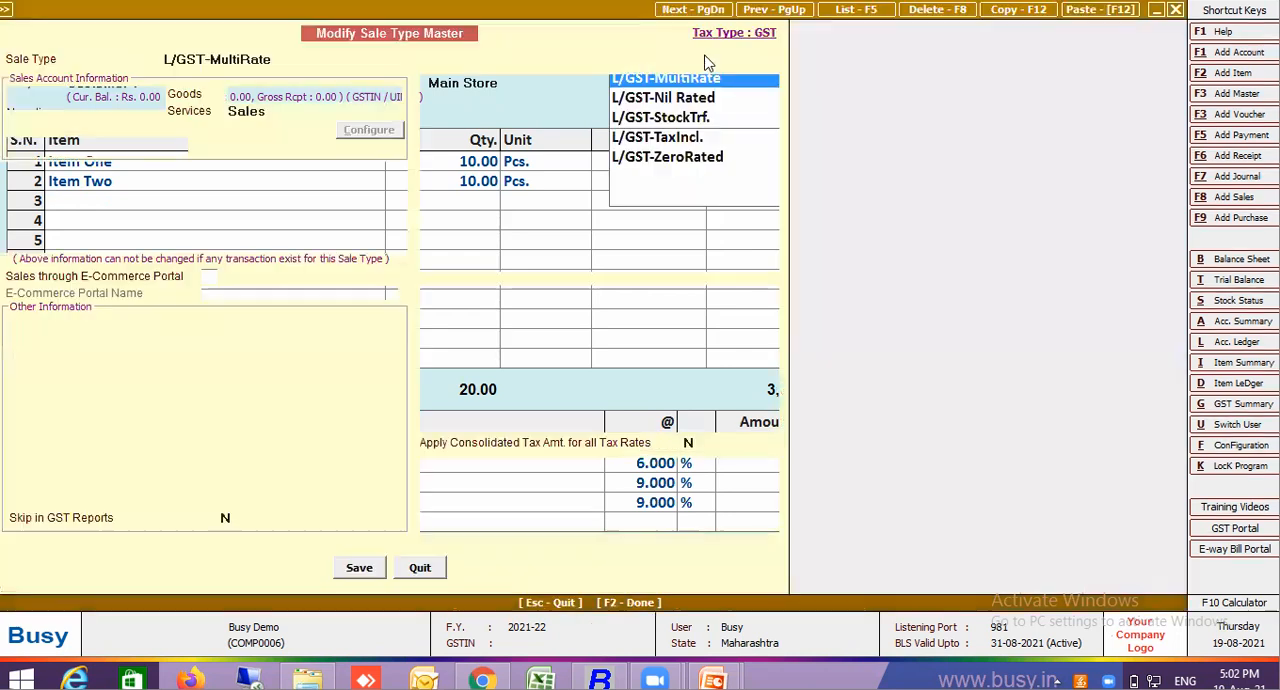
click(642, 450)
text(Y)
click(362, 571)
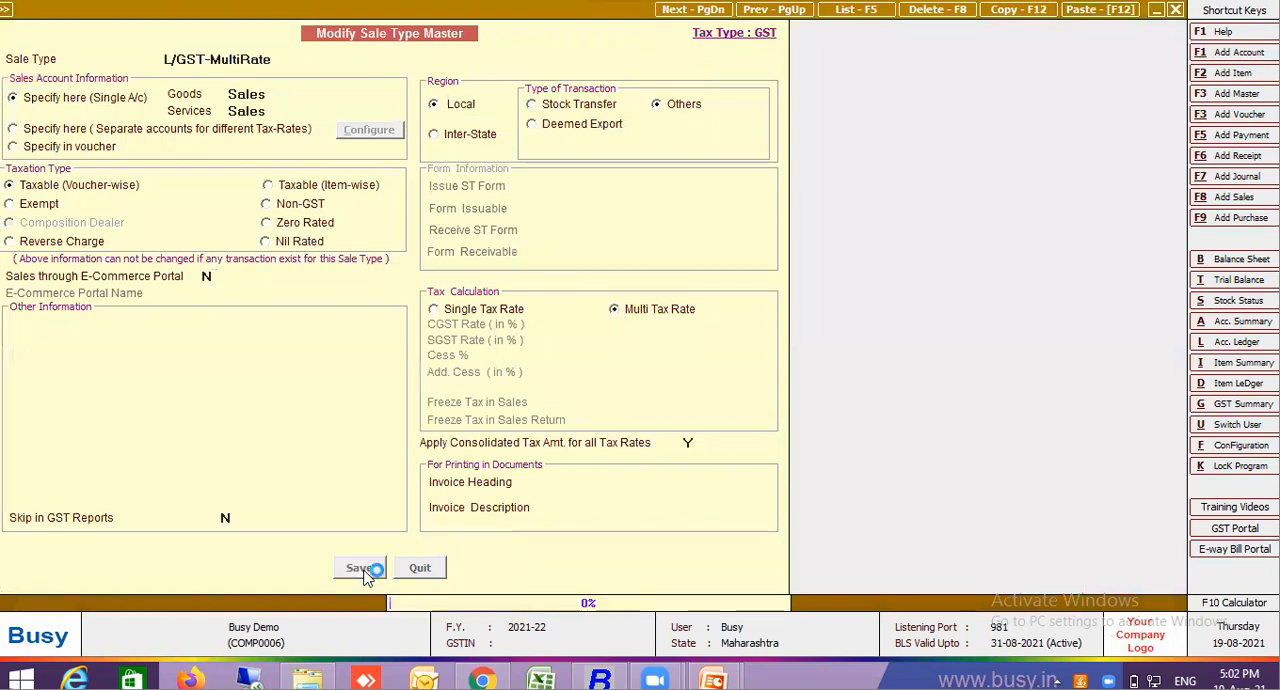
Delete the existing CGST and SGST lines from the sales voucher and reapply the tax
click(424, 445)
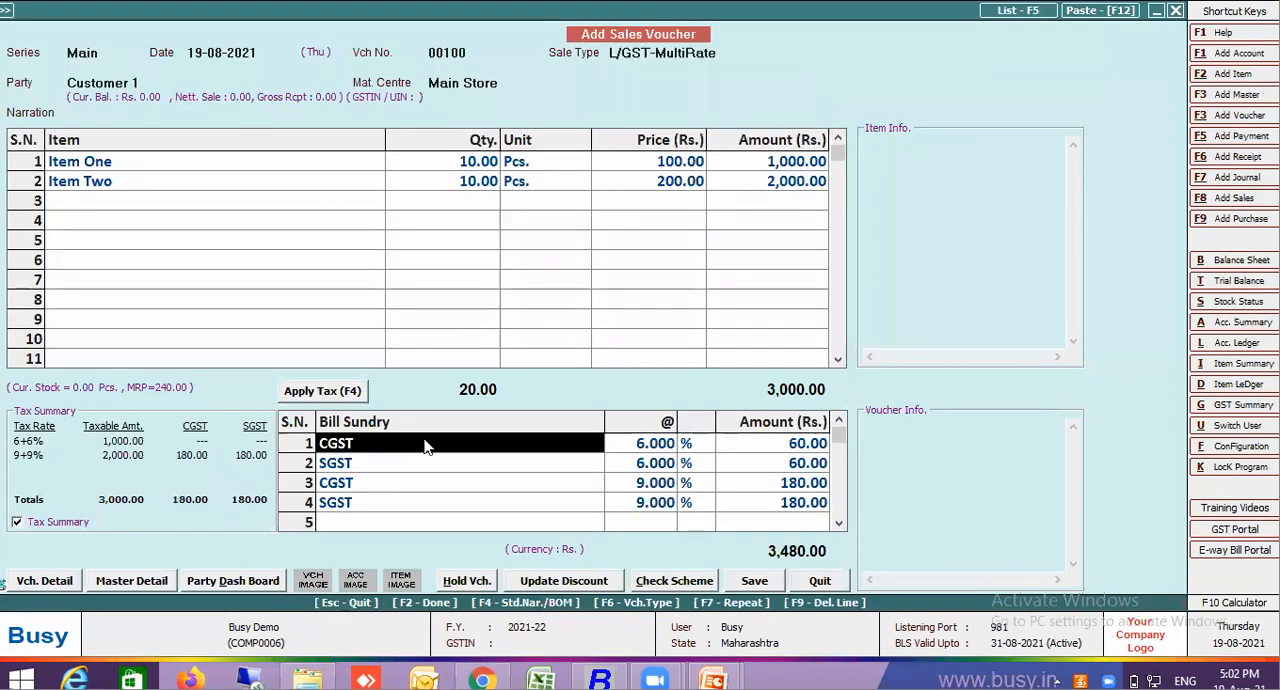
key(F9)
key(F9)
key(F9)
key(F9)
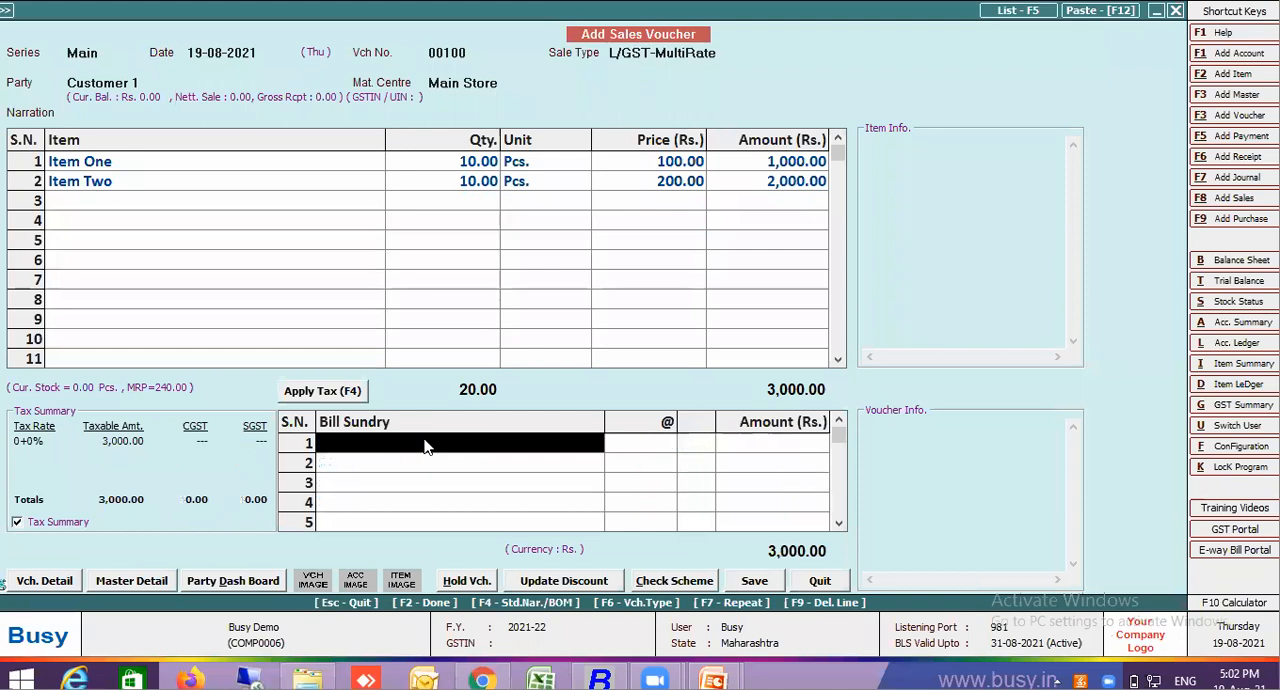
click(351, 396)
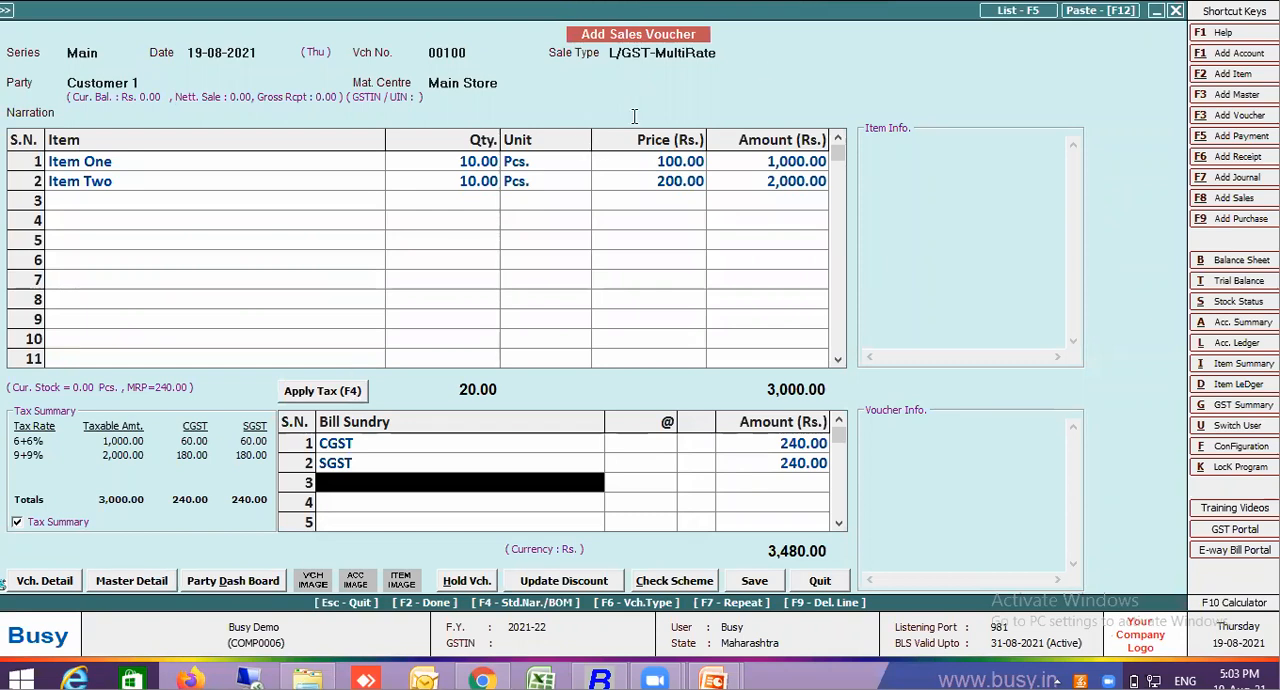
Change the sale type to I/GST-Exempt, accept the central transaction for the same-state party, and clear the tax bill sundries
click(741, 53)
text(exe)
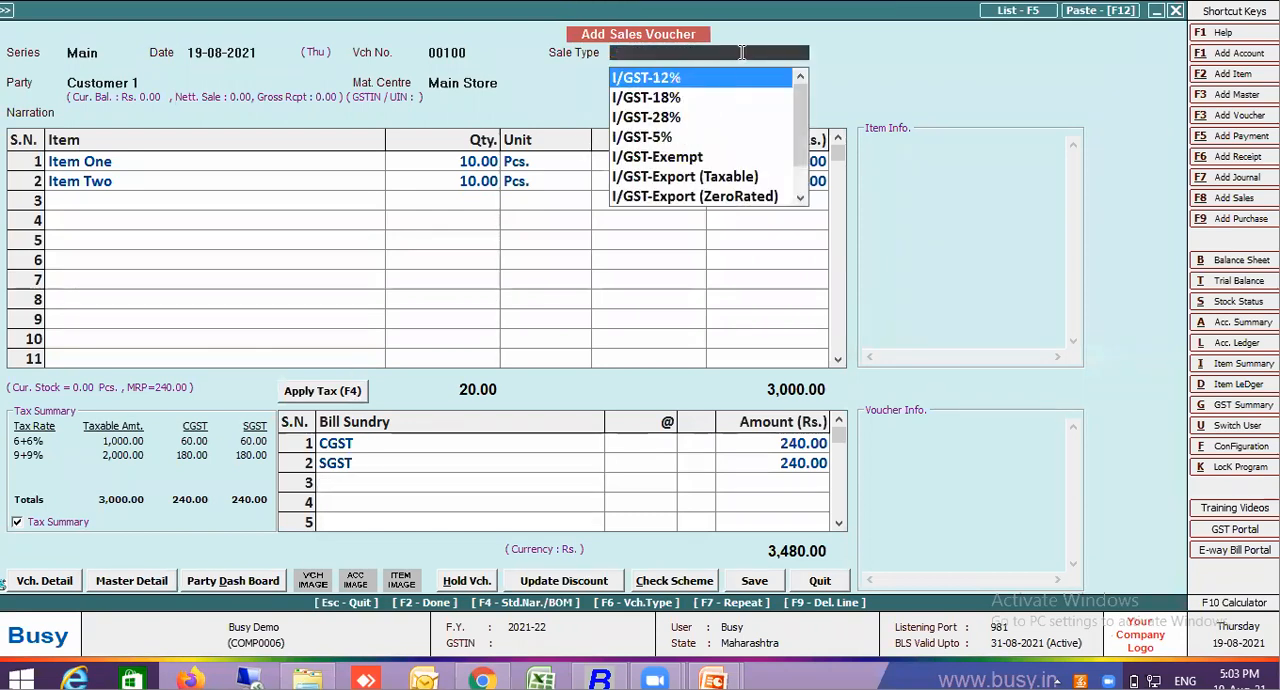
key(Return)
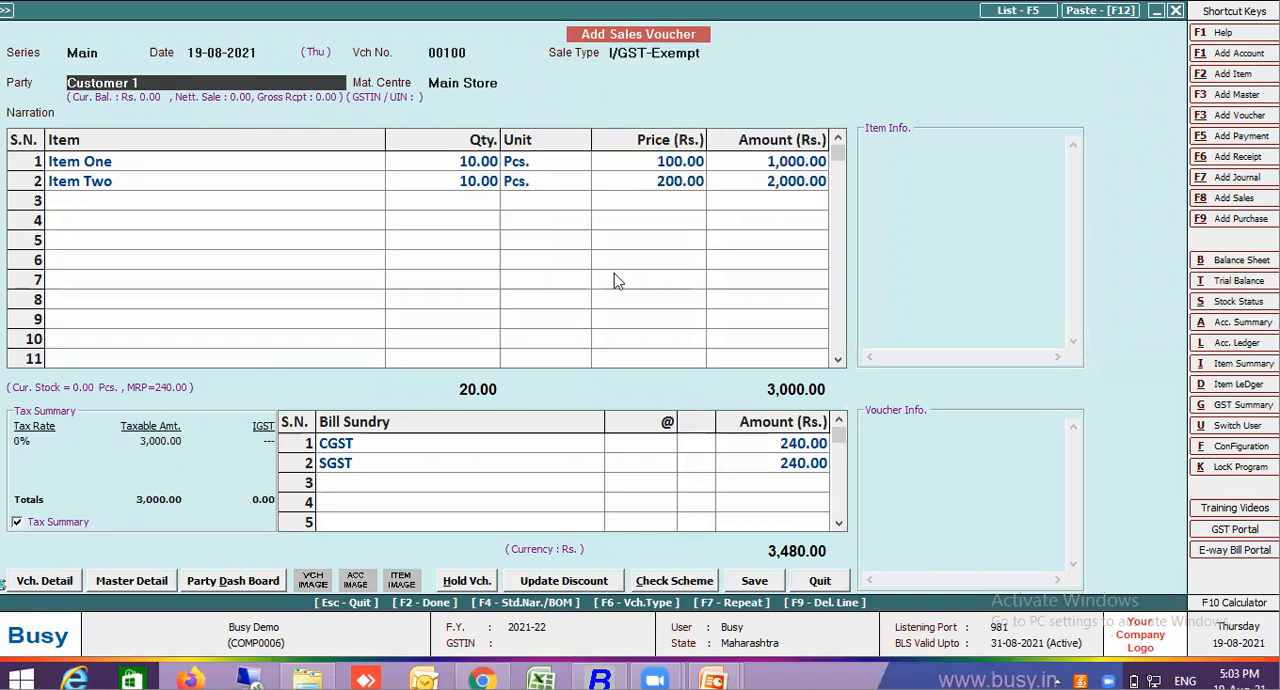
key(Return)
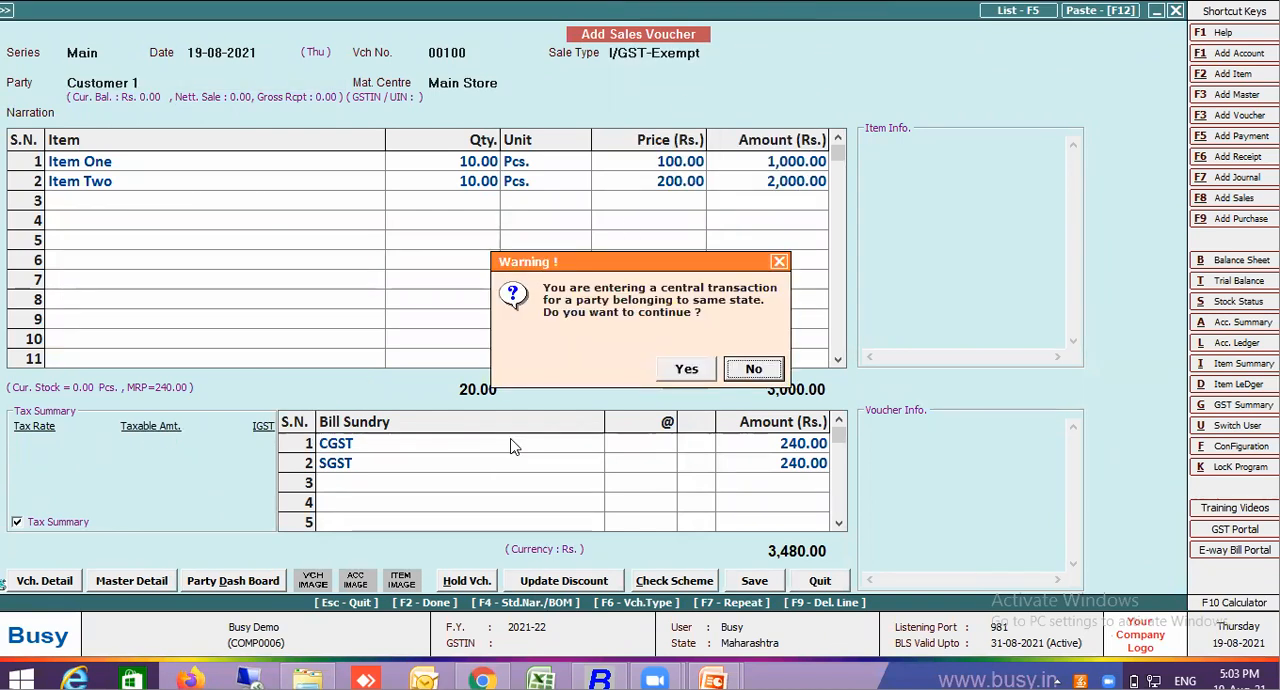
click(689, 369)
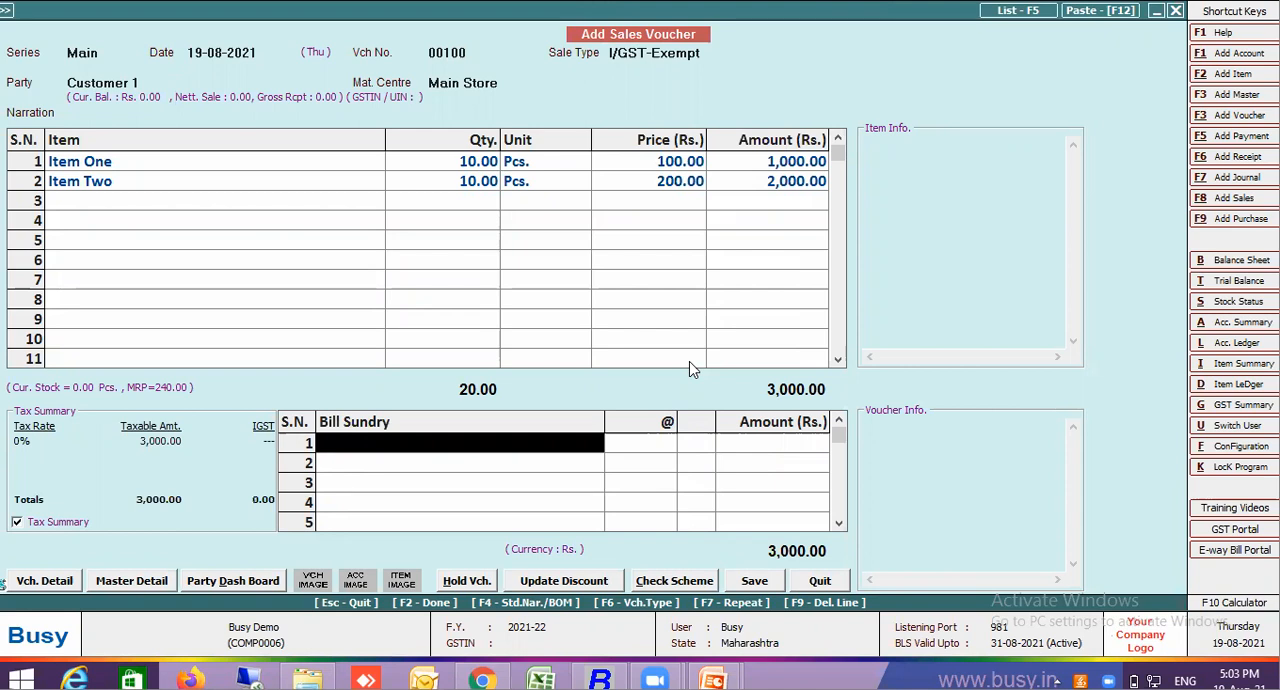
Add the Freight bill sundry at 10% on the first bill sundry line of the sales voucher
text(fre)
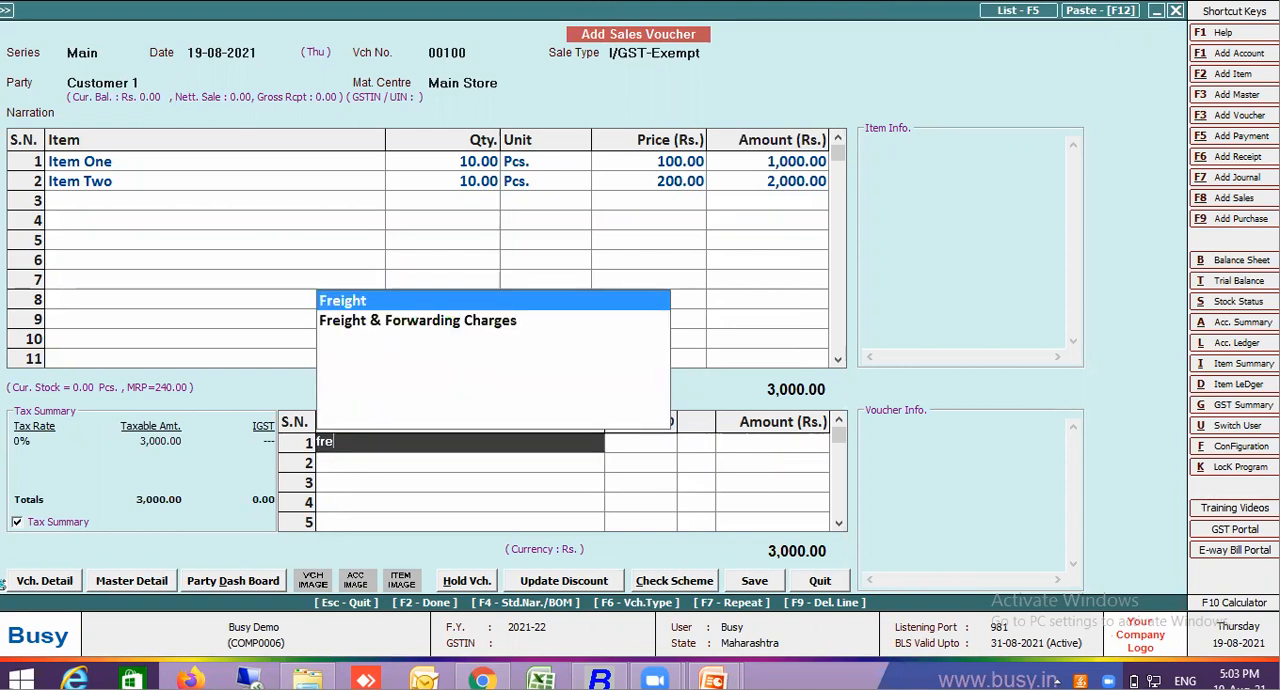
key(Return)
key(Return)
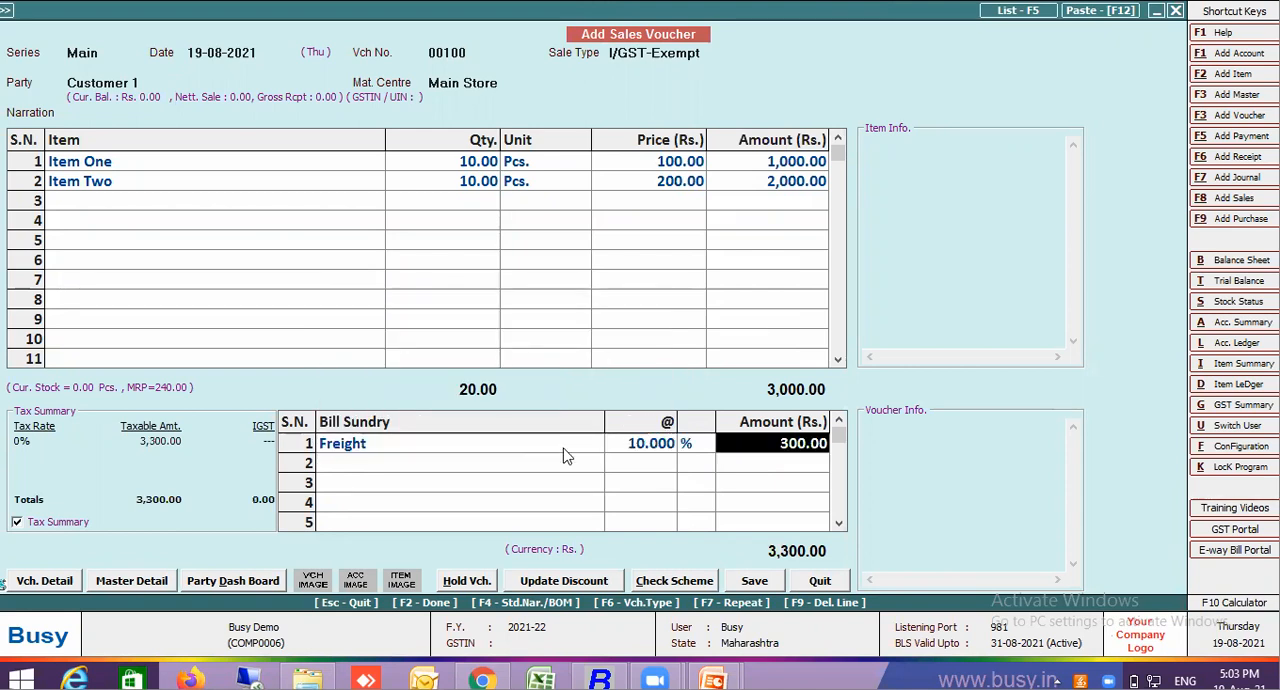
Open the Freight bill sundry master from the sales voucher, review its accounting settings, and return to the voucher
click(422, 453)
key(ctrl+Return)
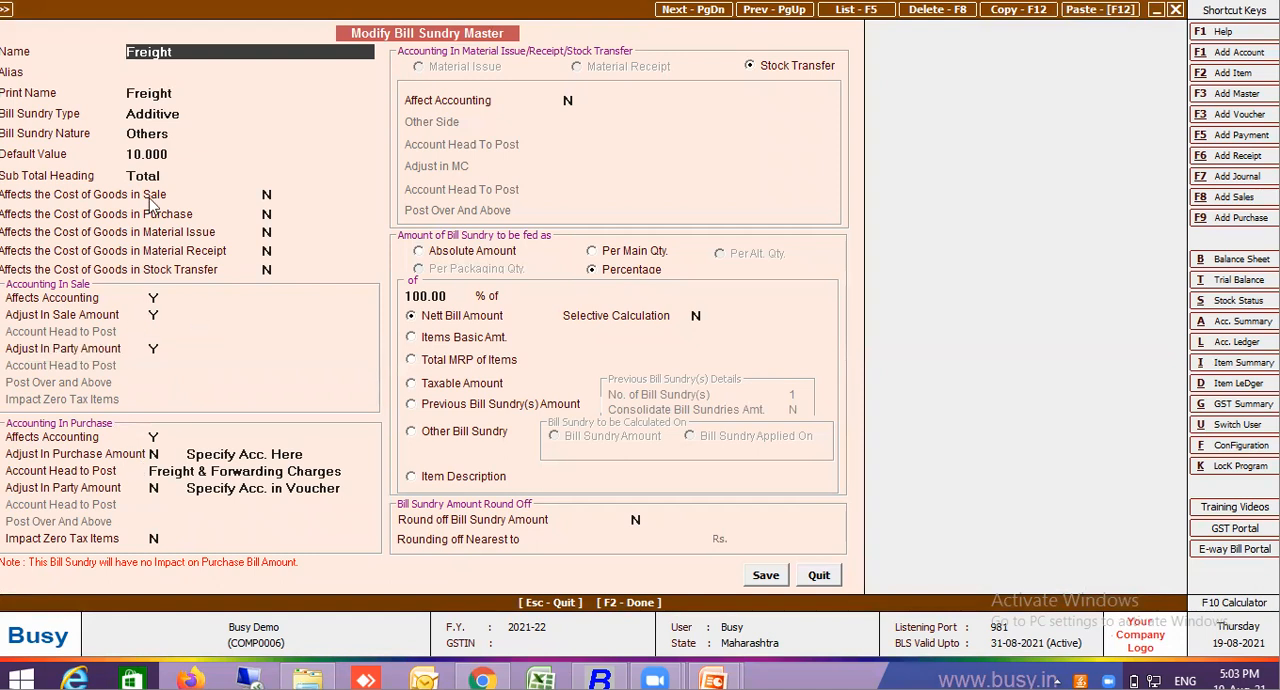
click(820, 580)
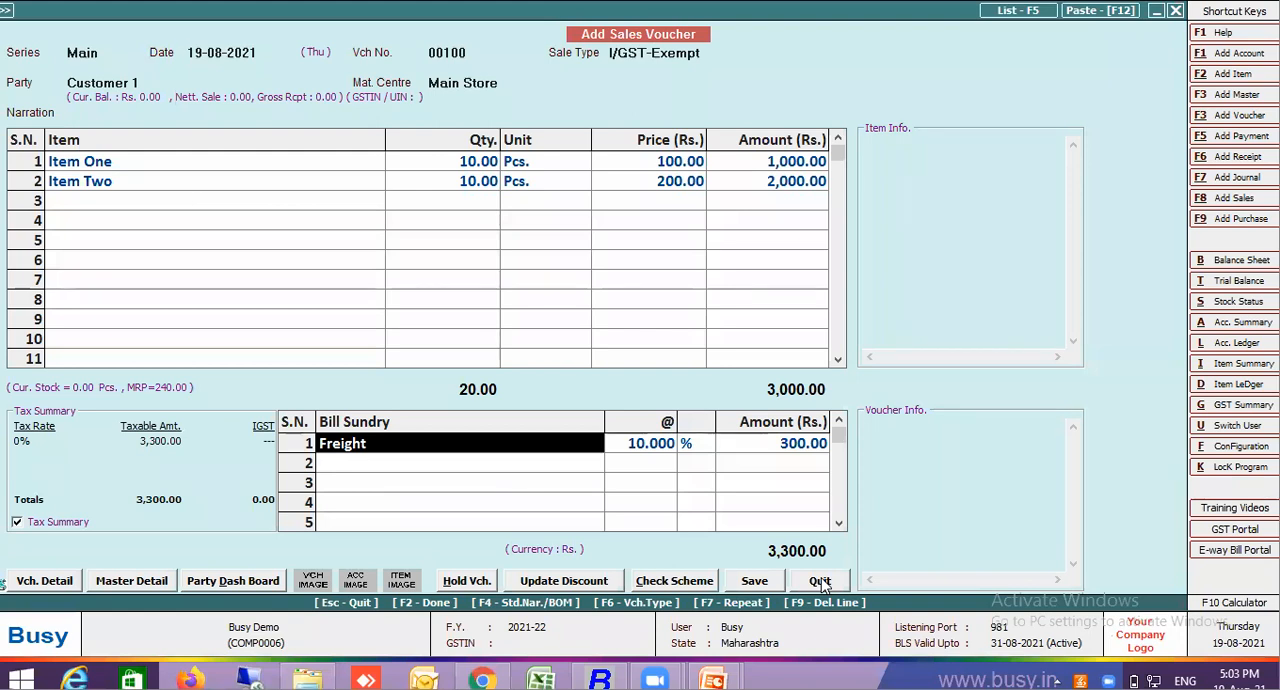
Switch the voucher type to Purchase, keeping the Main series and dating it 19-08-2021
key(XF86MonBrightnessDown)
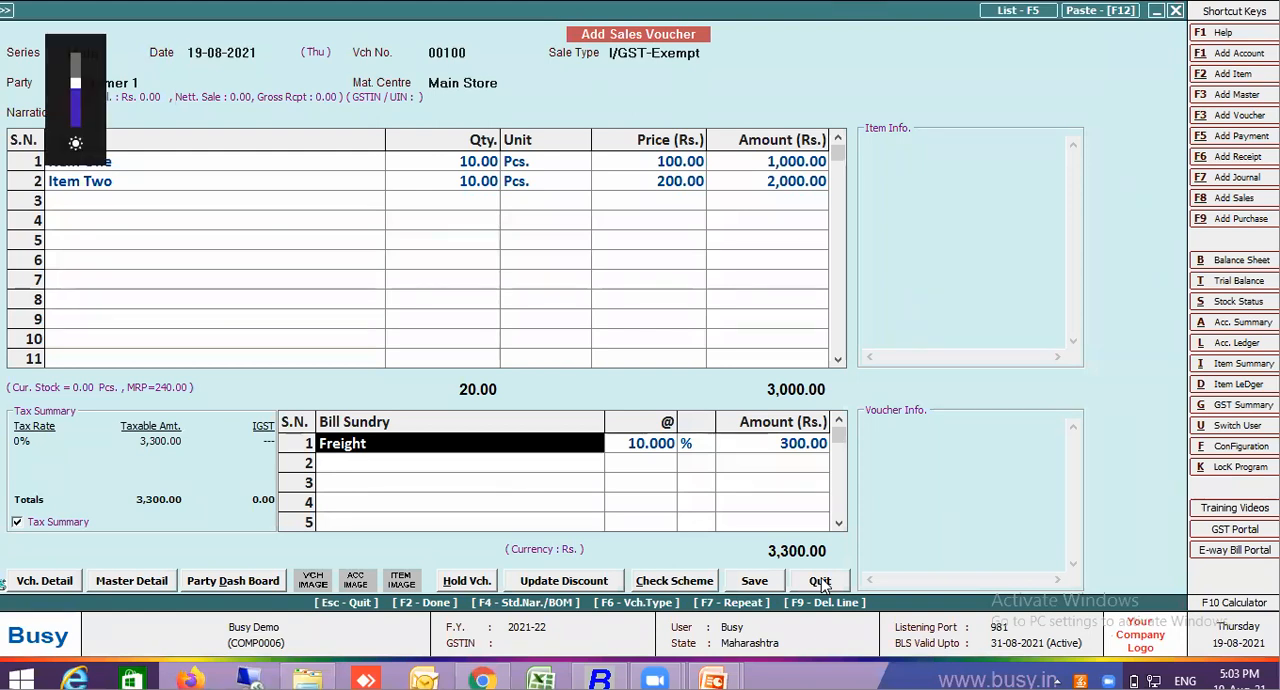
key(F6)
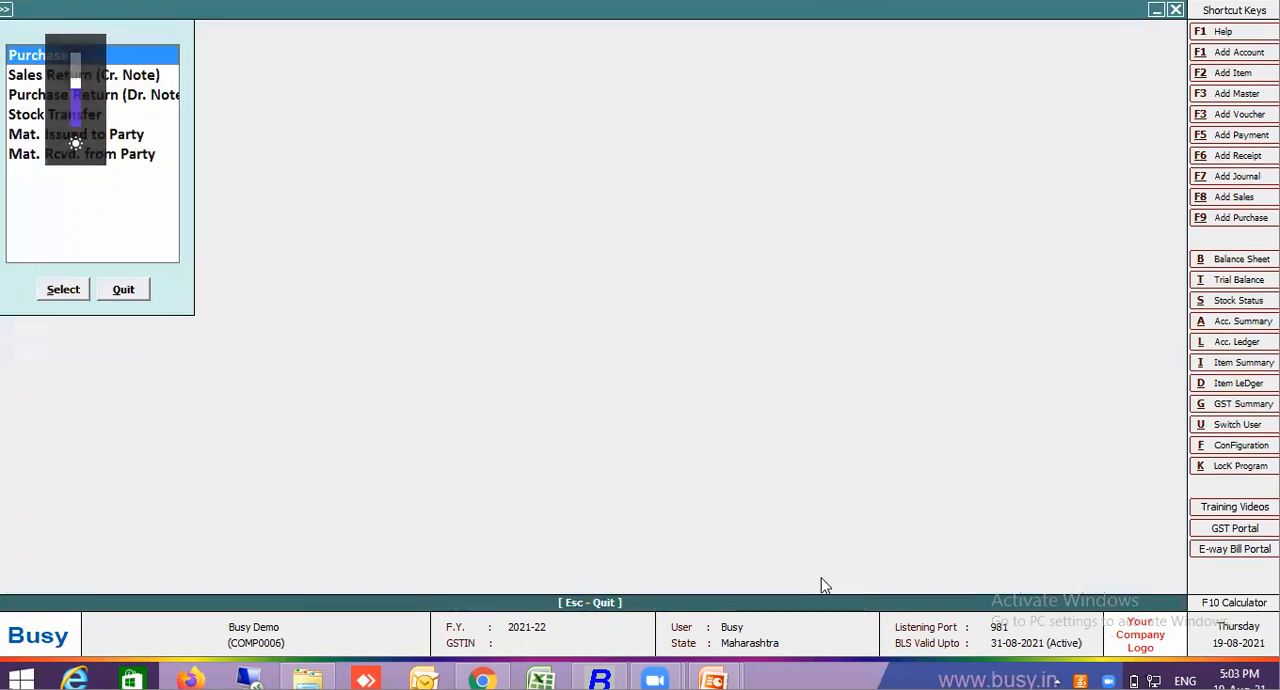
key(Return)
key(Return)
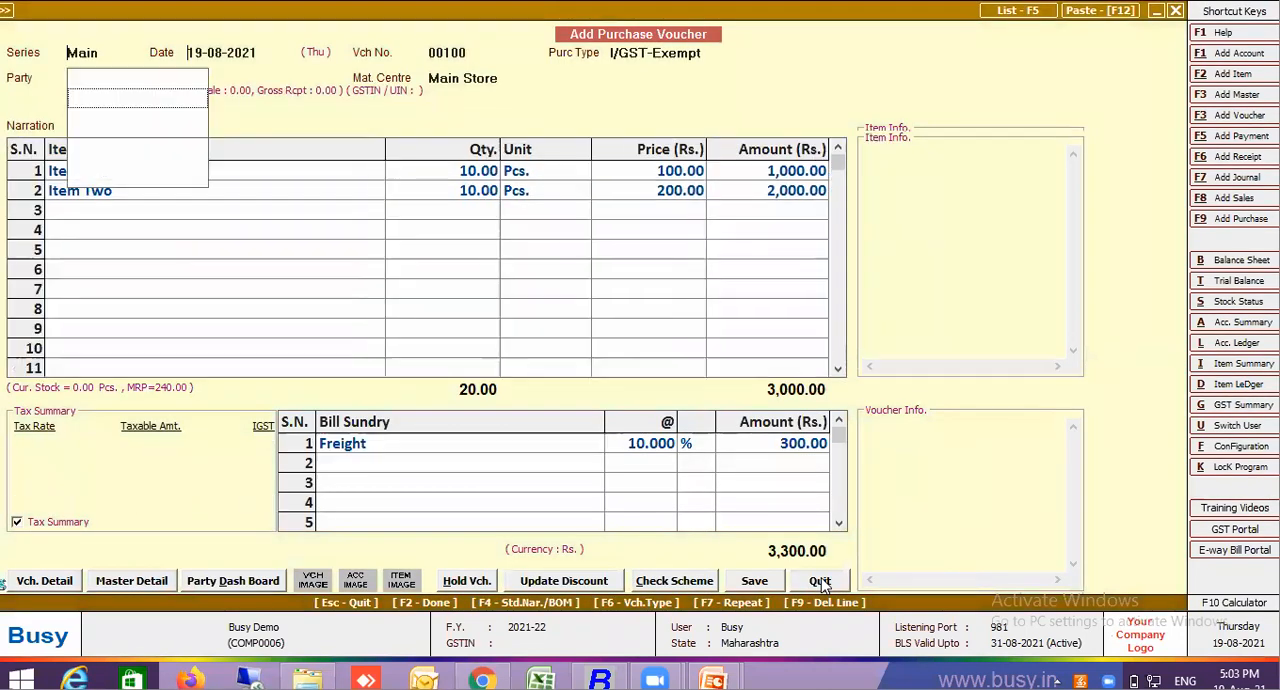
text(19.8)
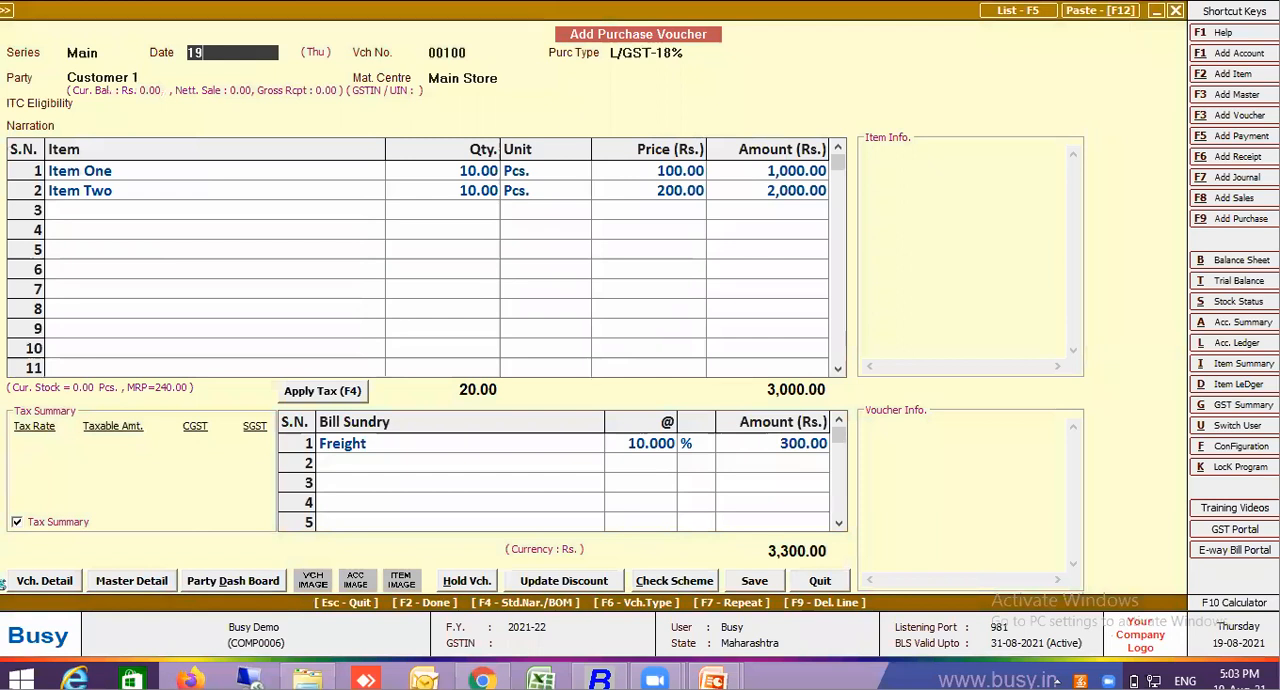
key(Return)
key(Return)
key(Return)
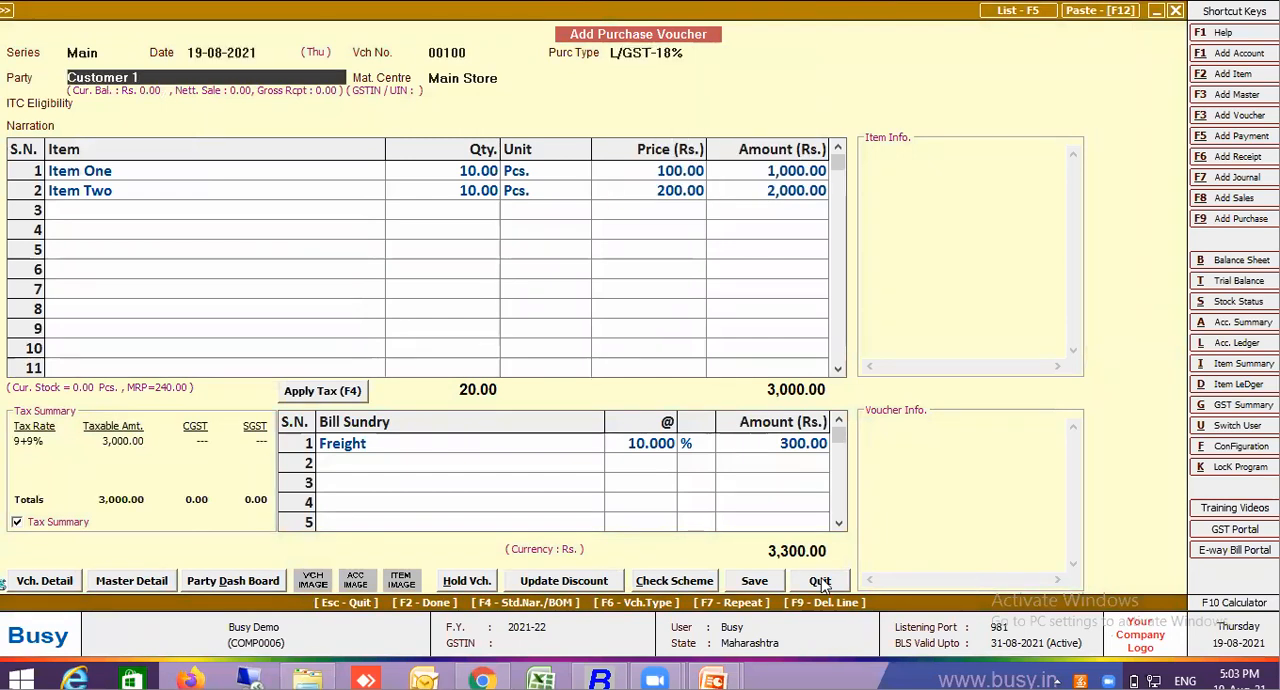
Set the purchase type of the voucher to L/GST-Exempt
key(Up)
text(exe)
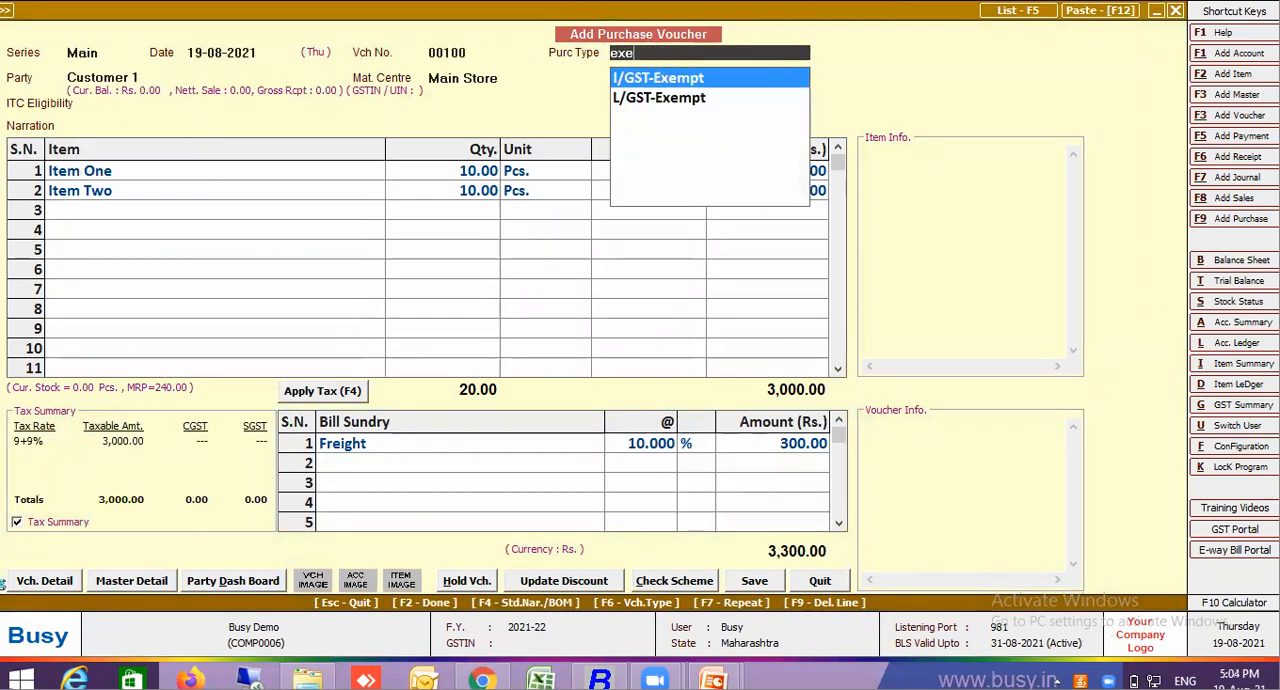
click(680, 104)
key(Return)
key(Return)
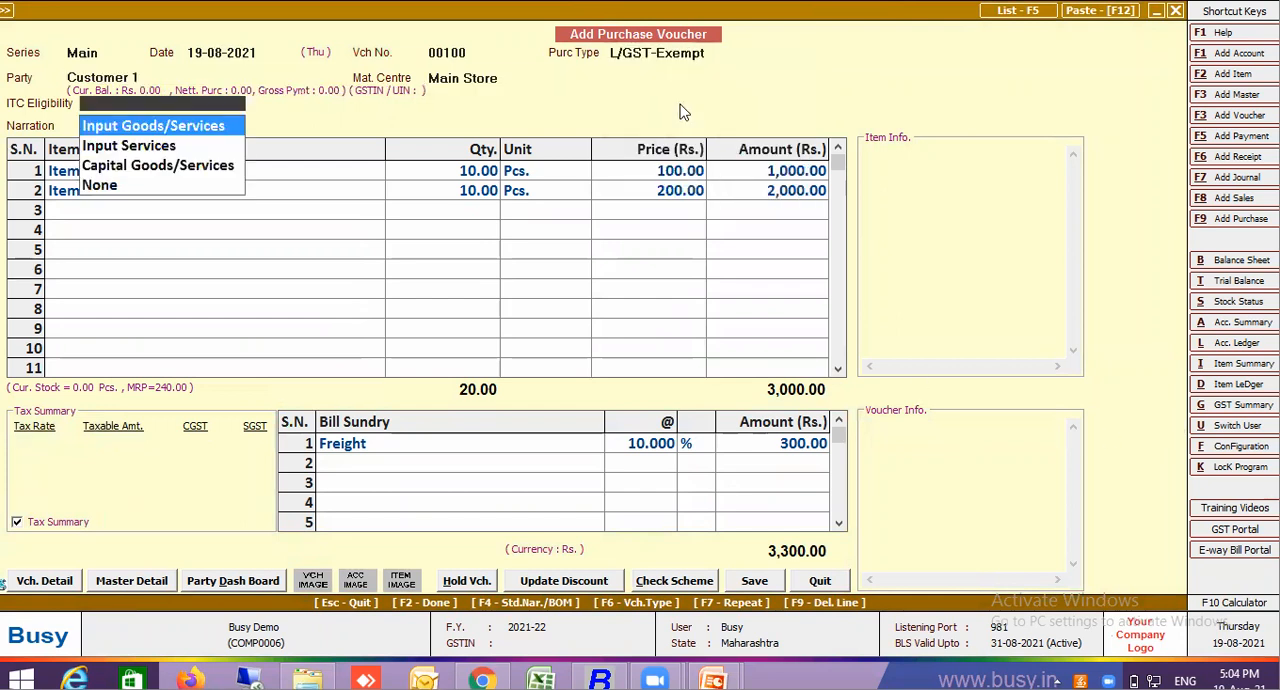
Set the purchase voucher's party to Supplier 1 with ITC eligibility as Input Goods/Services
key(Escape)
key(Escape)
text(su)
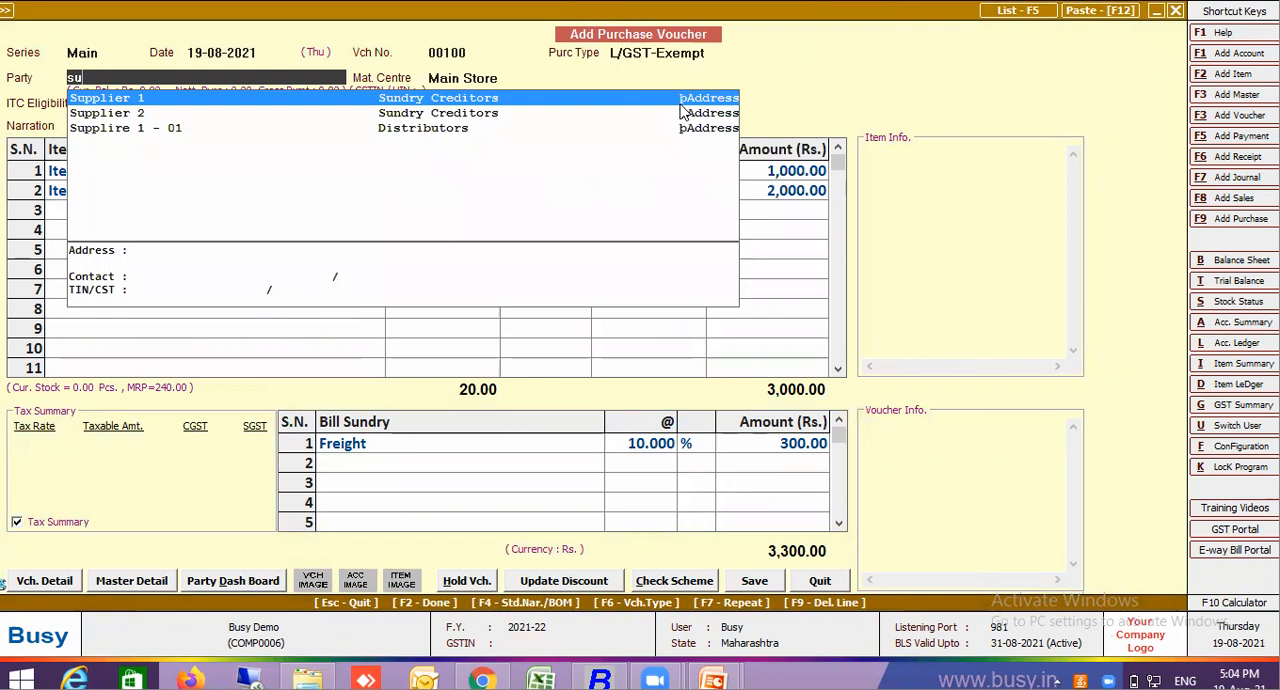
key(Return)
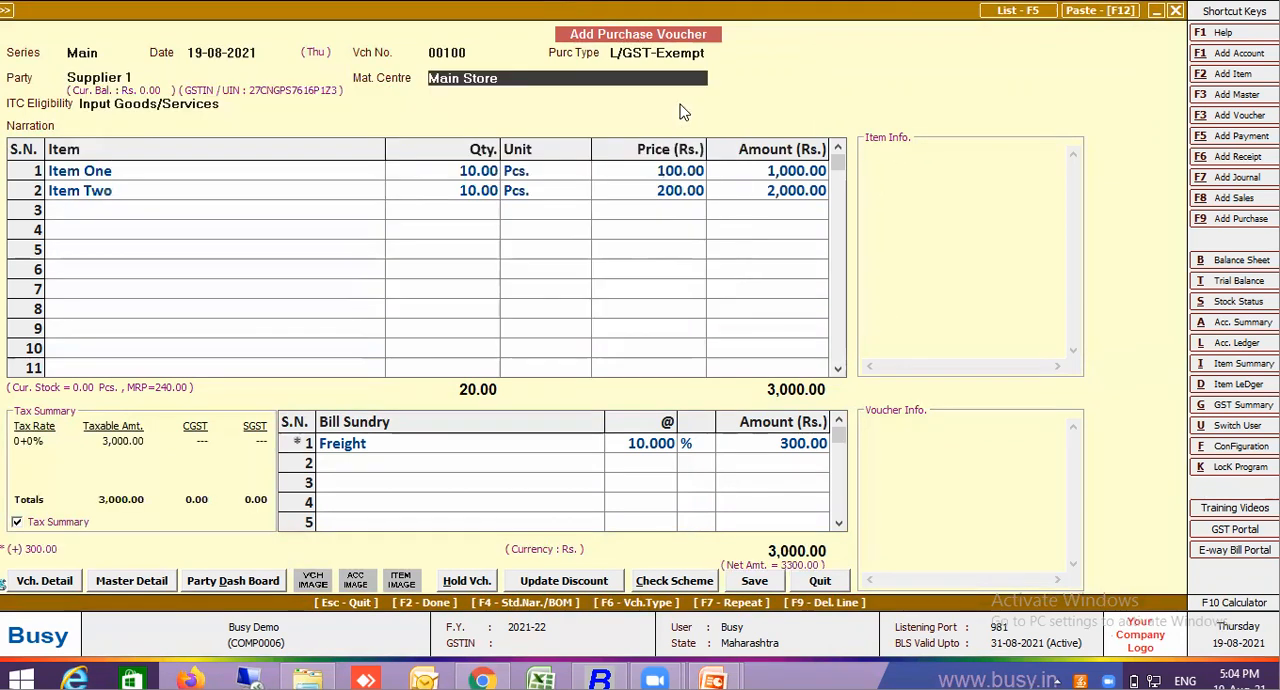
Delete the Freight line from the purchase voucher and re-enter Freight at 10%, going through its party account posting prompt
click(479, 446)
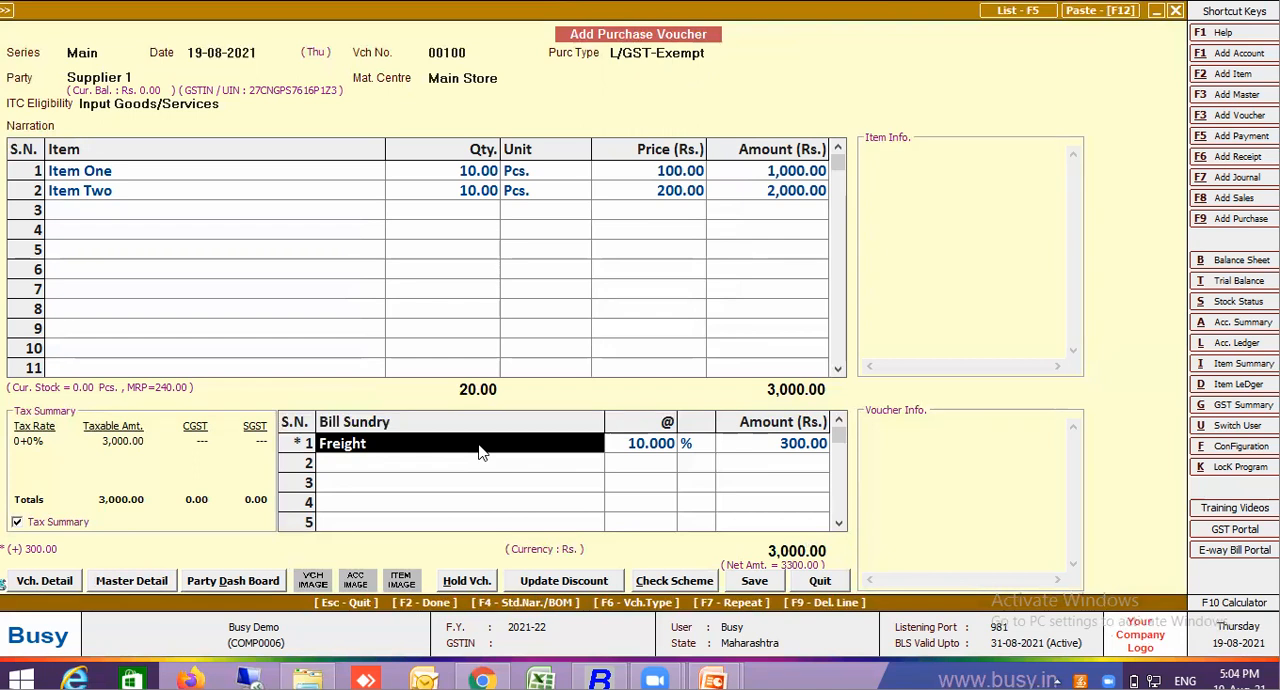
key(F9)
text(fre)
key(Return)
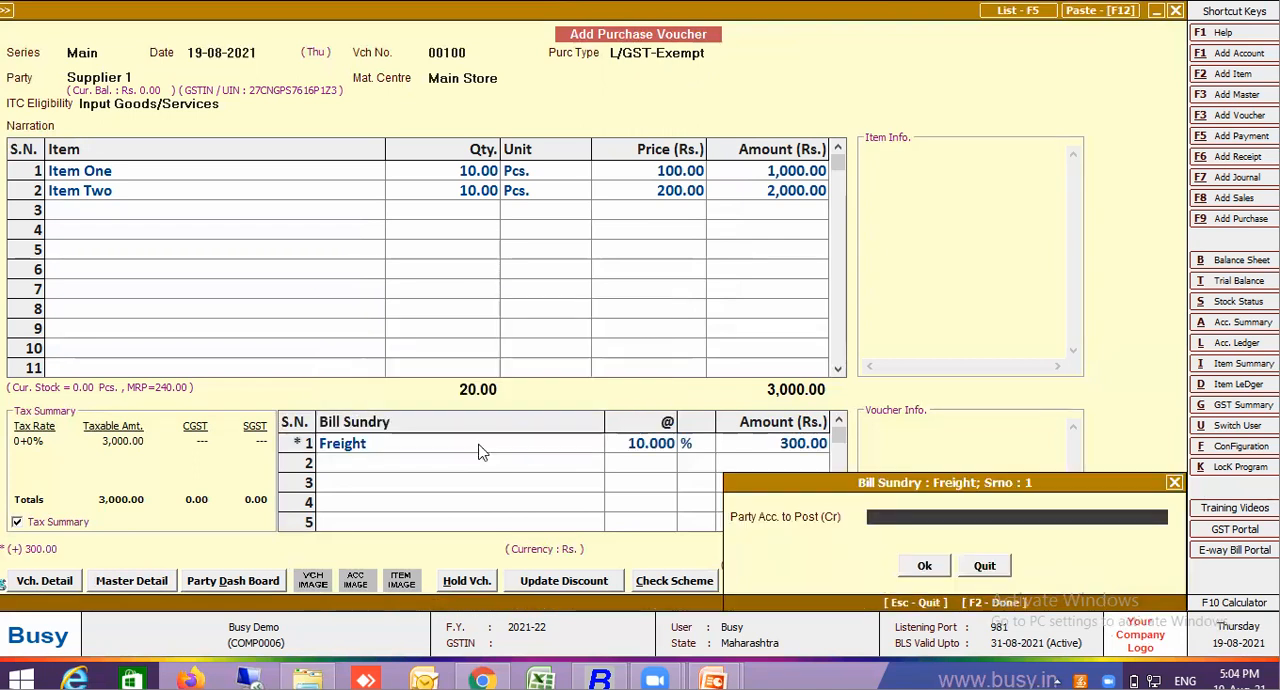
key(Return)
Review the Accounting in Purchase settings of the Freight bill sundry master, including its account head, and save the master
click(424, 444)
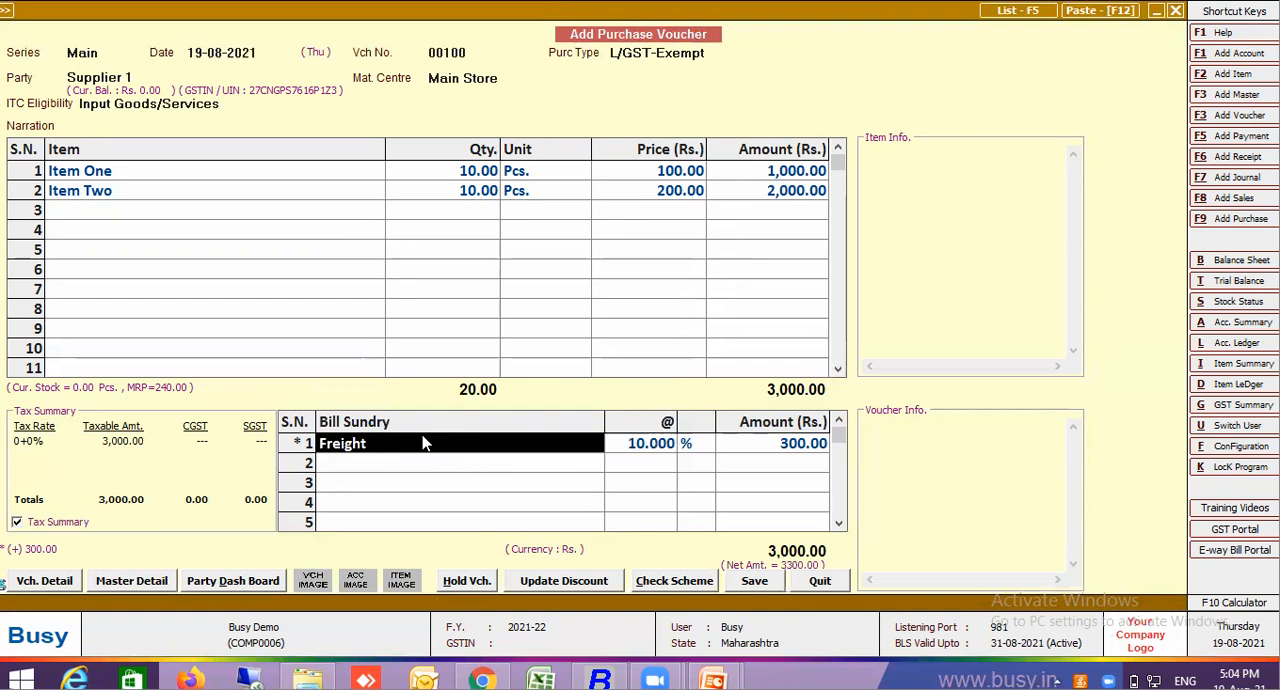
key(alt+m)
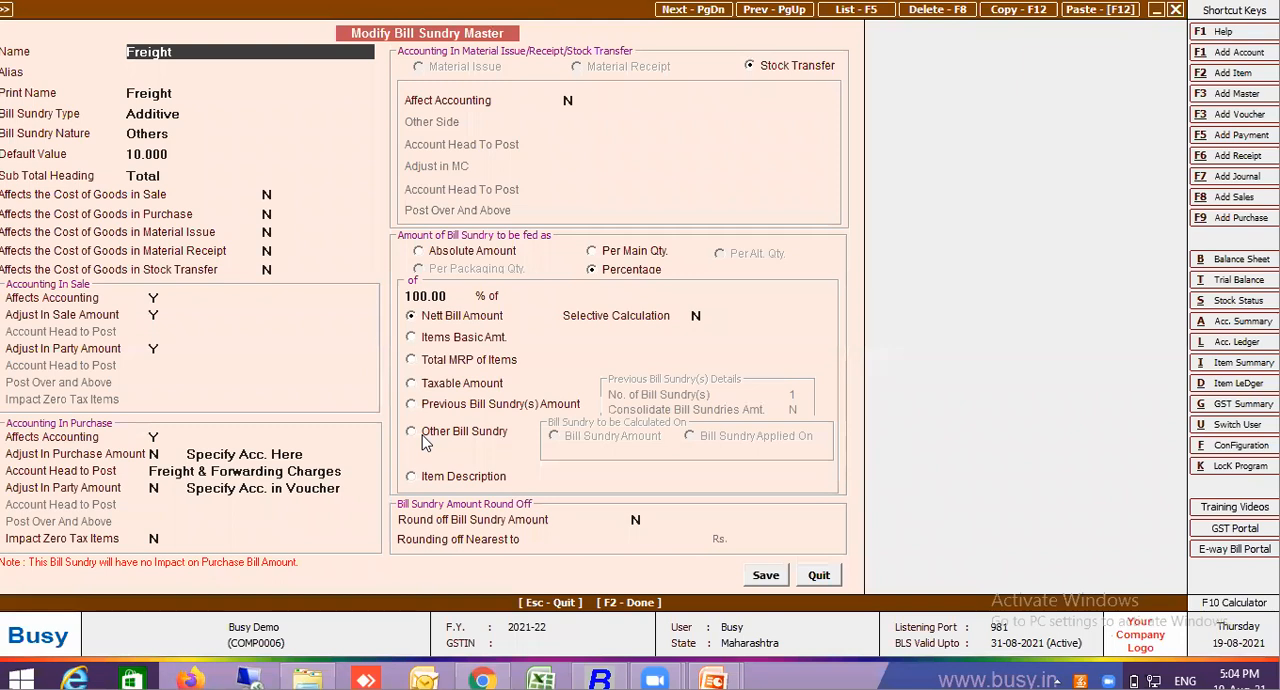
key(Escape)
click(214, 474)
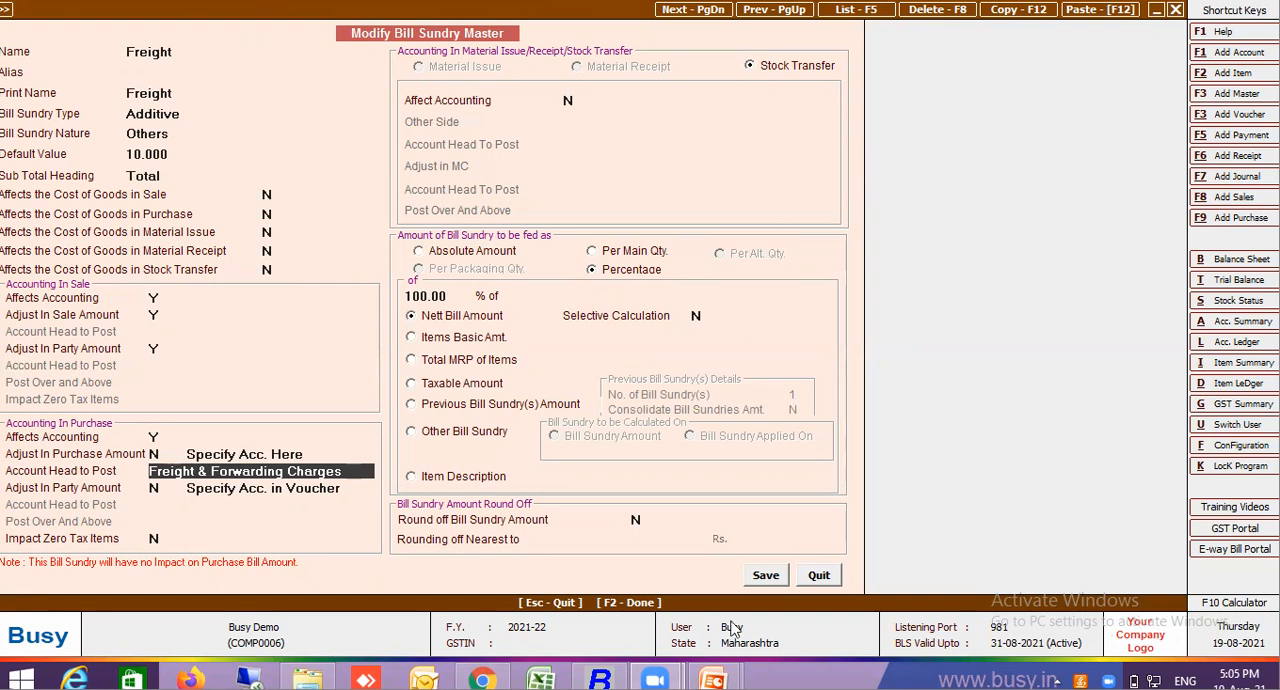
click(776, 578)
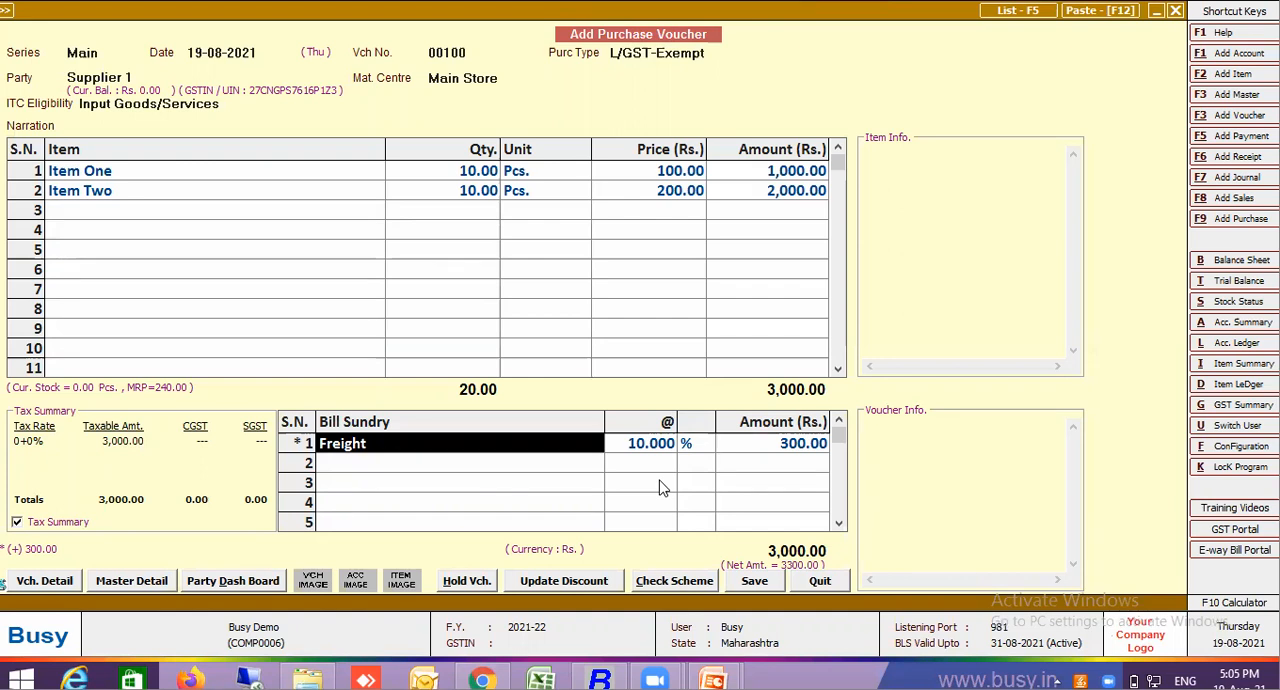
Start a new account master for the freight posting party, named Lalji Mulji Transport
key(Return)
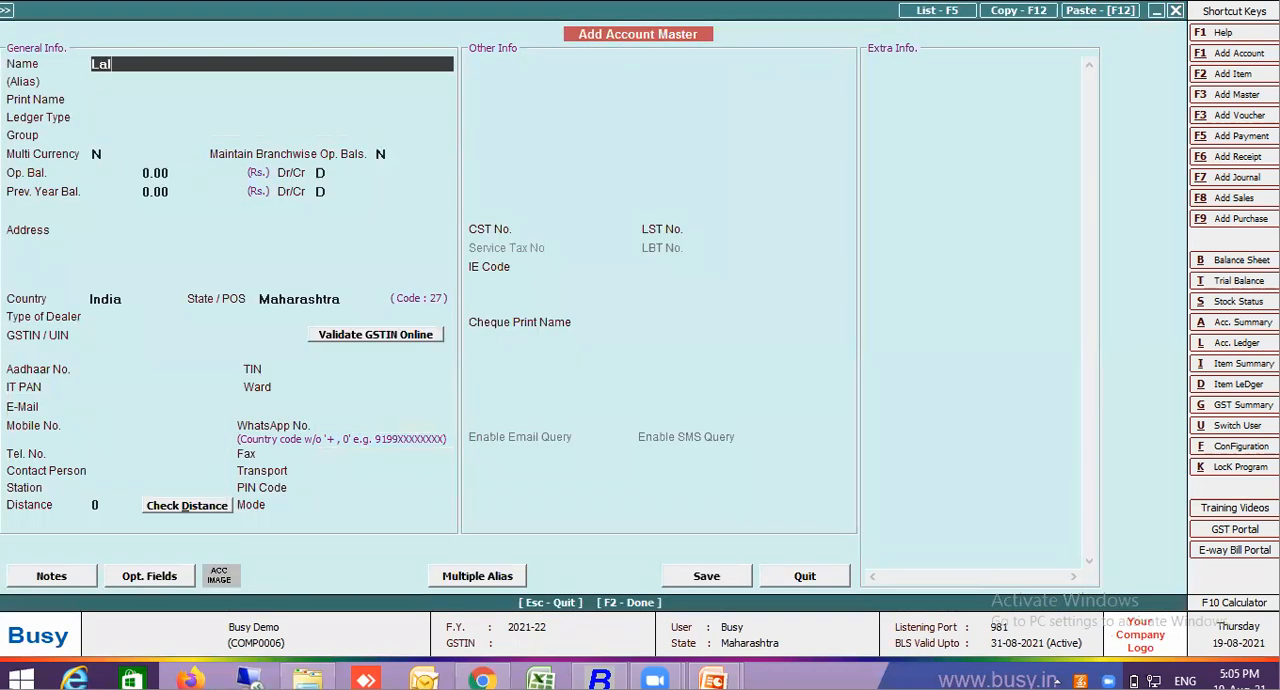
text(Mulji Trans)
key(Return)
key(Return)
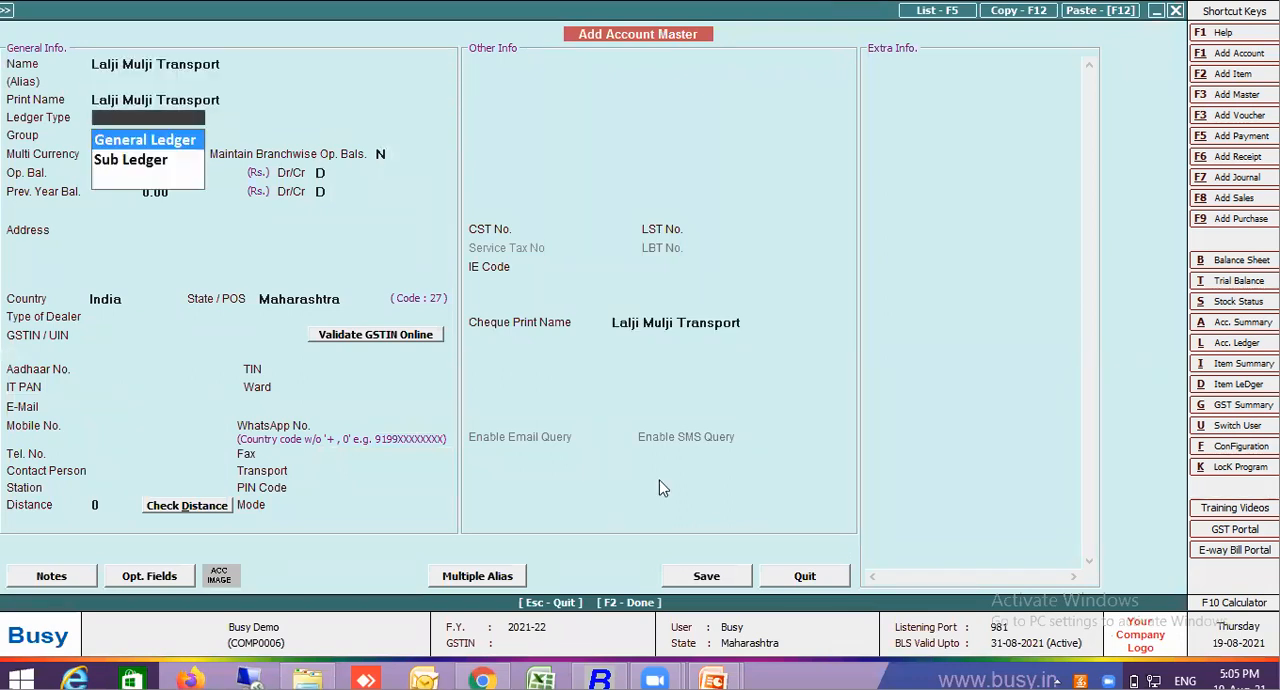
Set the new transporter account's ledger type to General Ledger and its group to Sundry Creditors
key(Return)
text(sun)
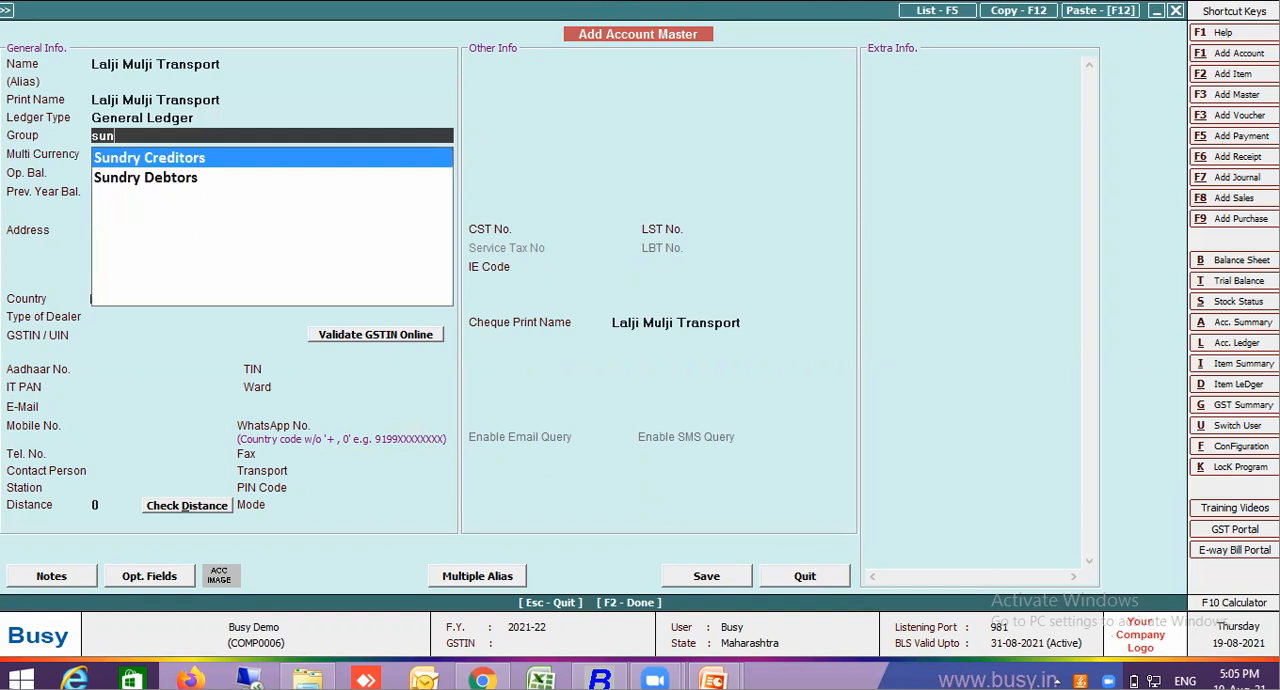
key(Return)
Save the Lalji Mulji Transport account as an Un-Registered dealer and accept it as the party account for the freight posting
key(F2)
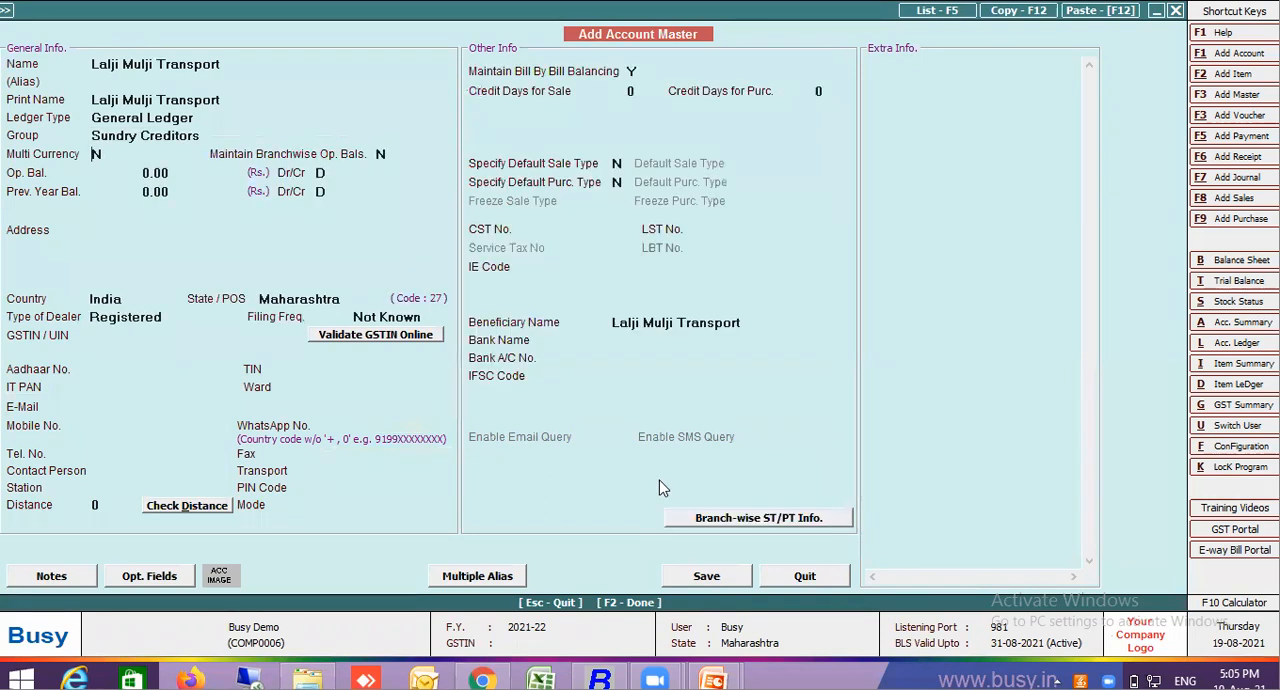
key(F2)
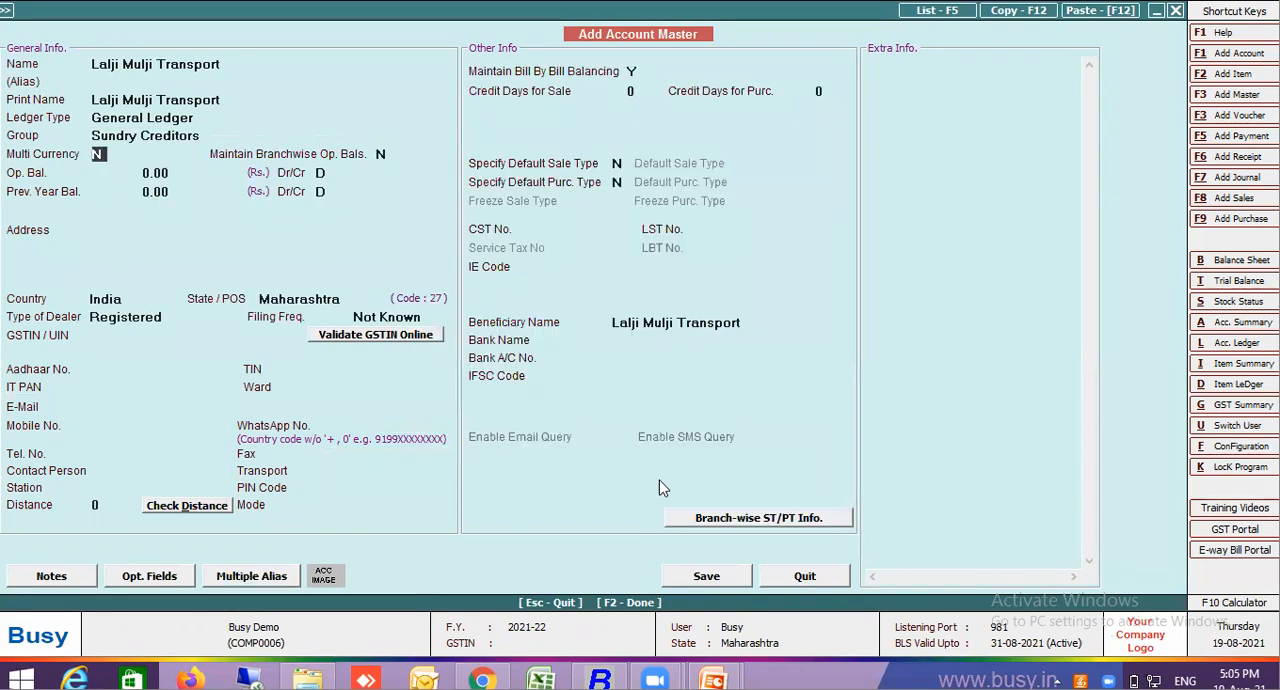
key(F2)
key(F2)
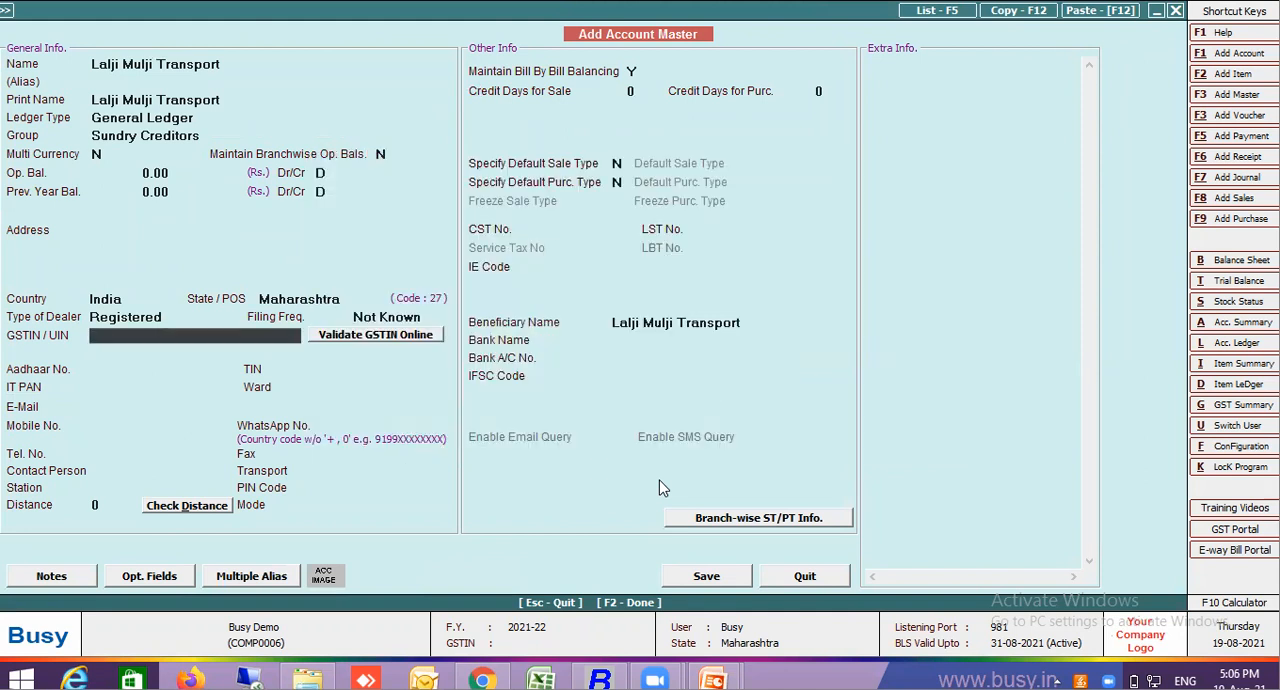
key(F2)
key(F2)
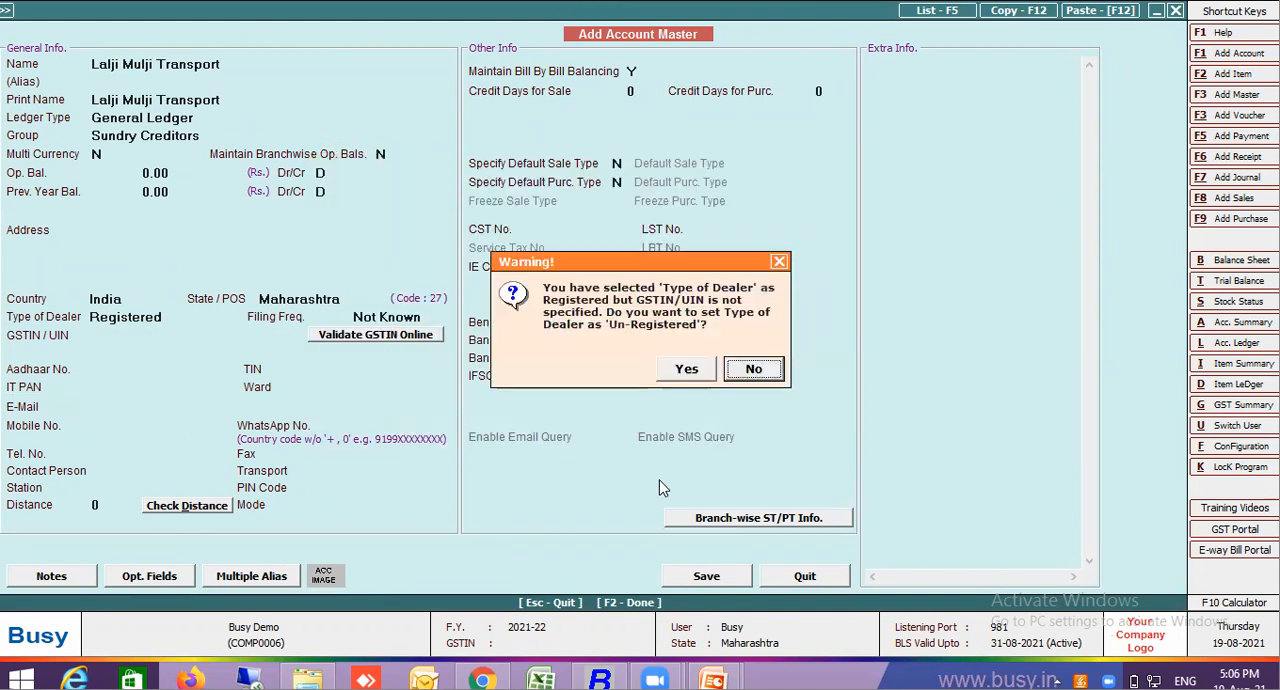
click(680, 374)
click(680, 372)
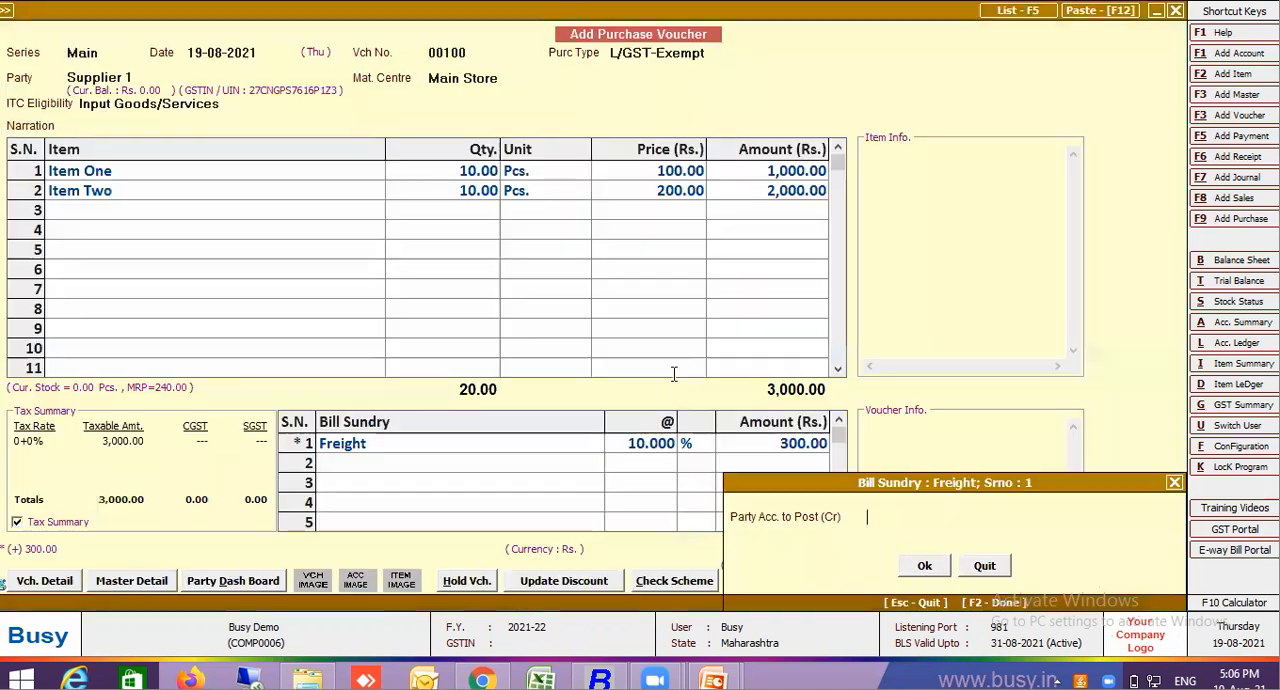
key(F2)
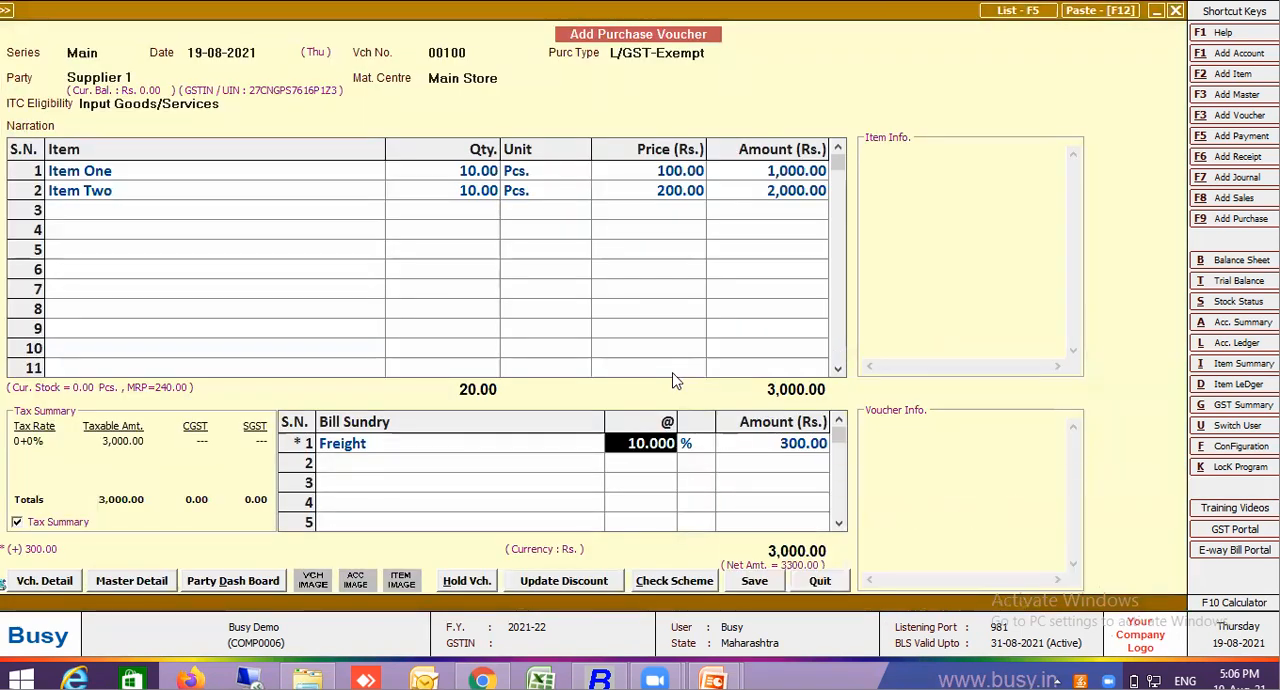
Set Affects the Cost of Goods in Purchase to Y in the Freight bill sundry master and save the master
click(495, 442)
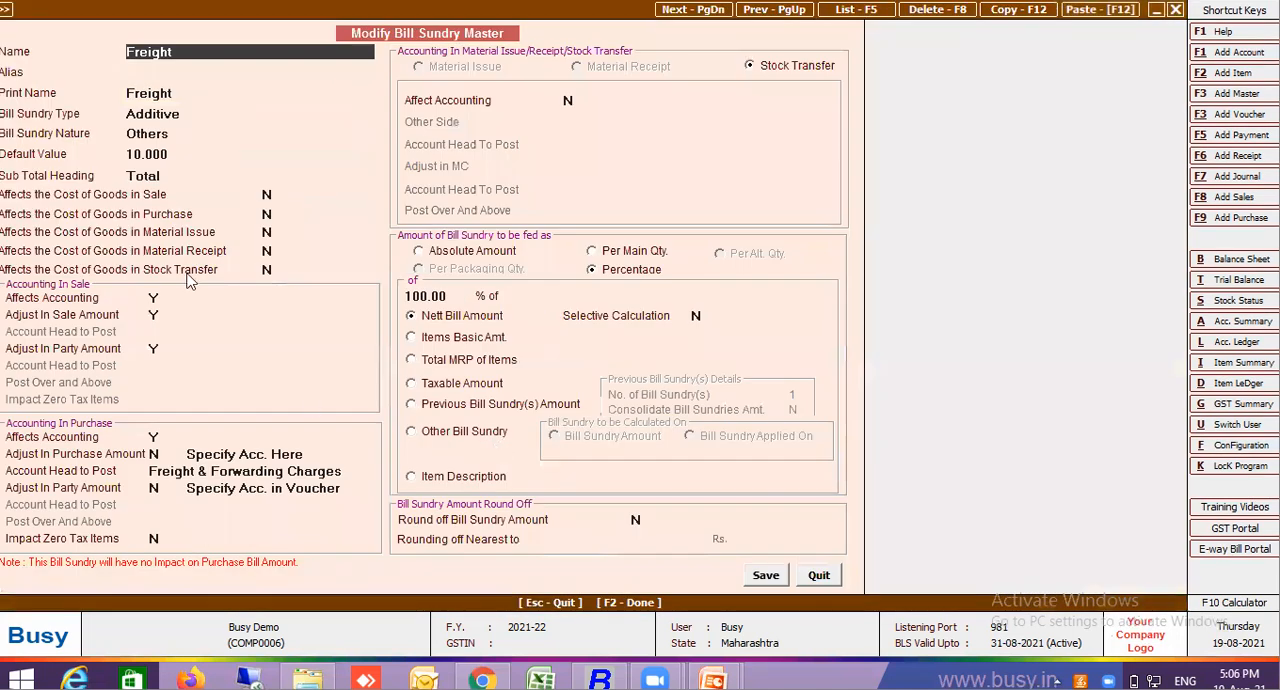
click(85, 221)
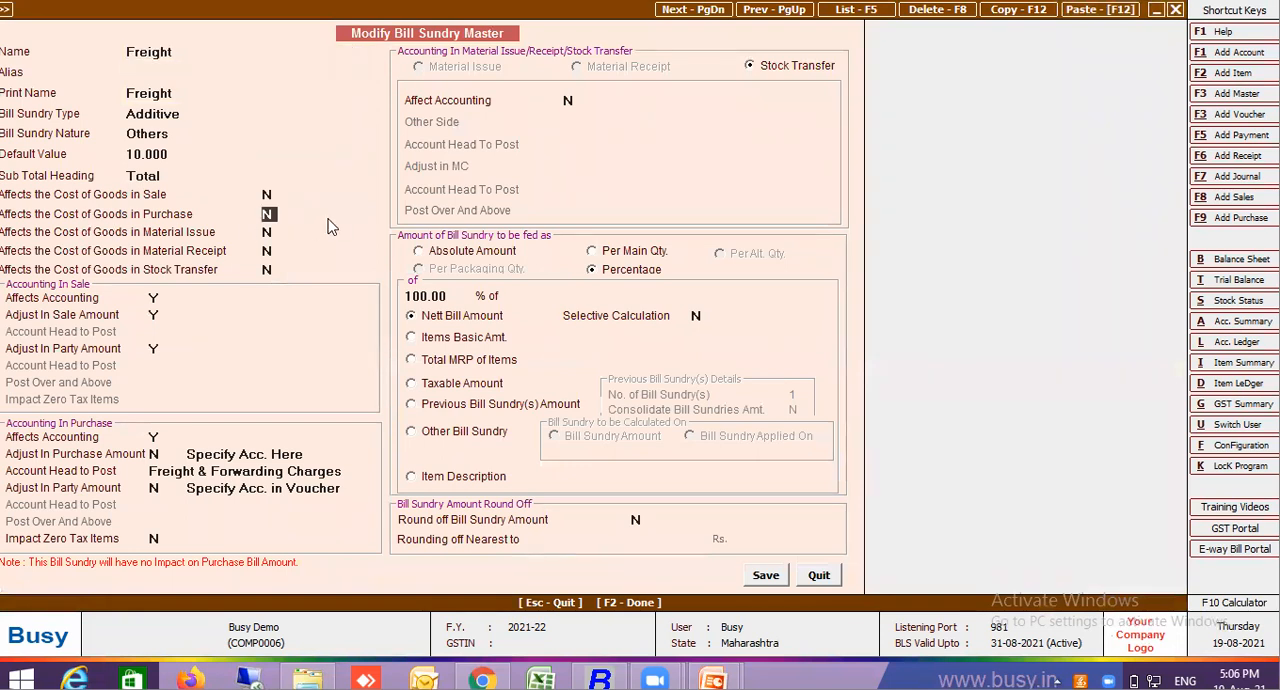
click(768, 577)
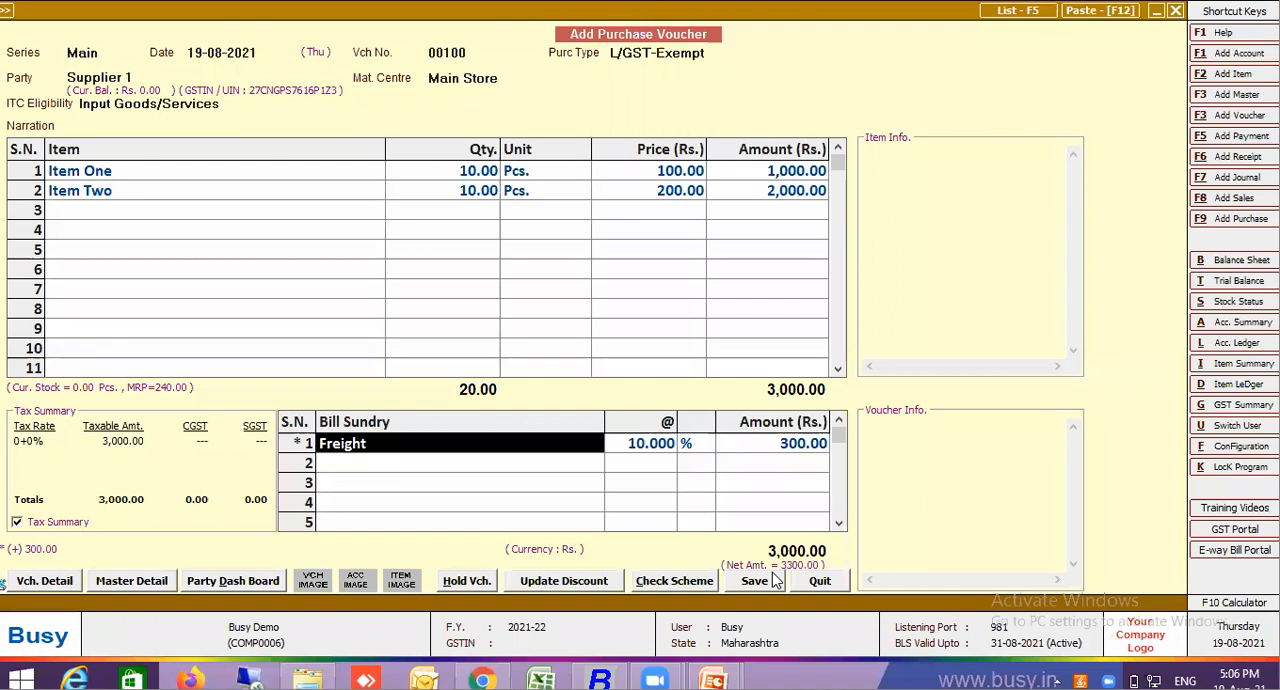
Save the purchase voucher, continuing past the HSN and tax warnings and declining TDS calculation for the current voucher
click(756, 581)
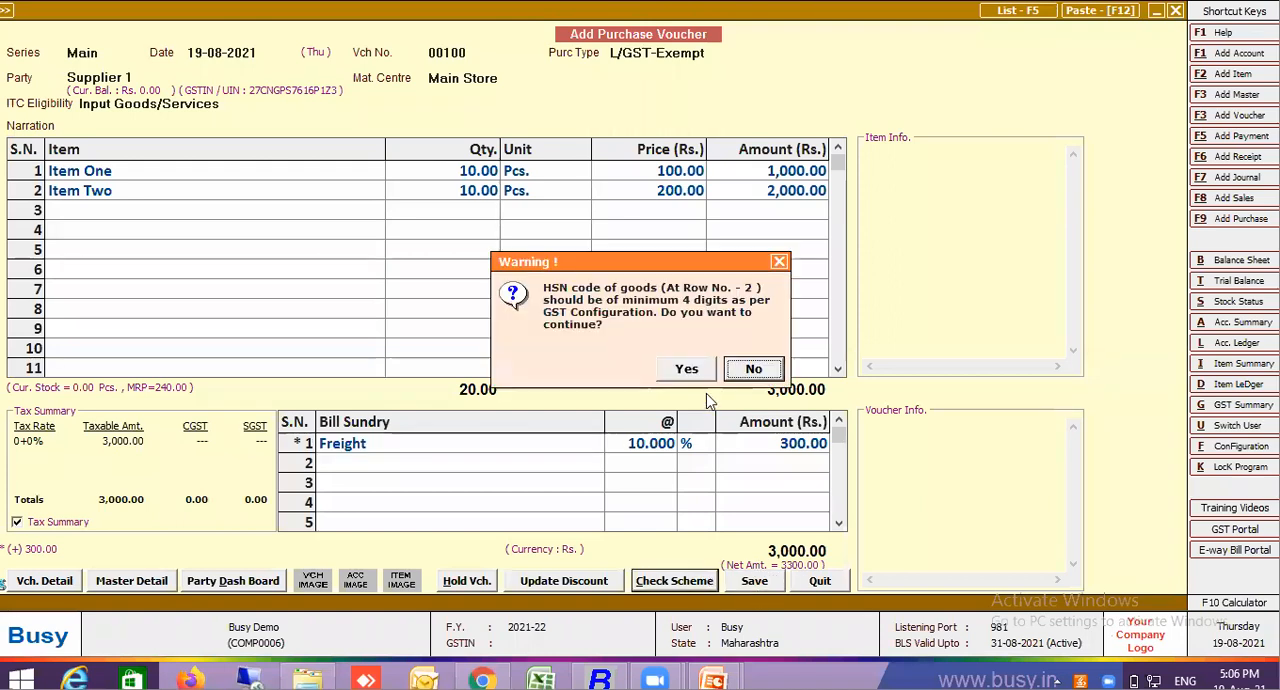
click(698, 377)
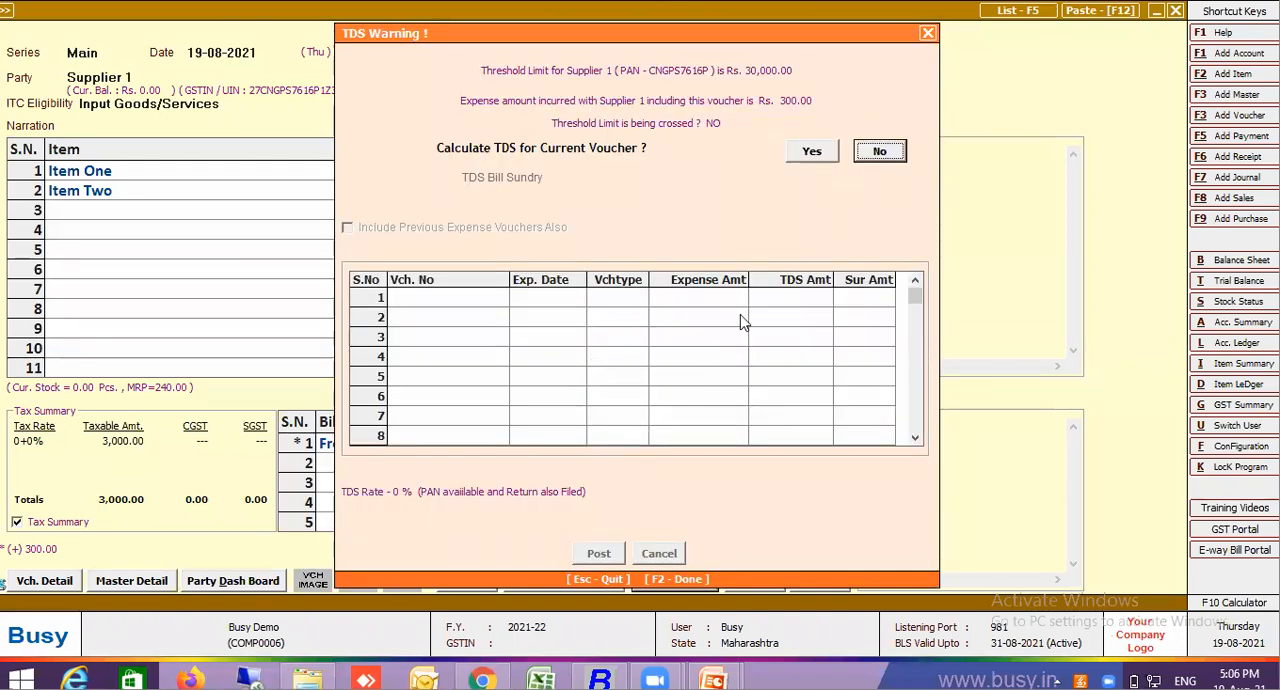
click(871, 158)
click(689, 372)
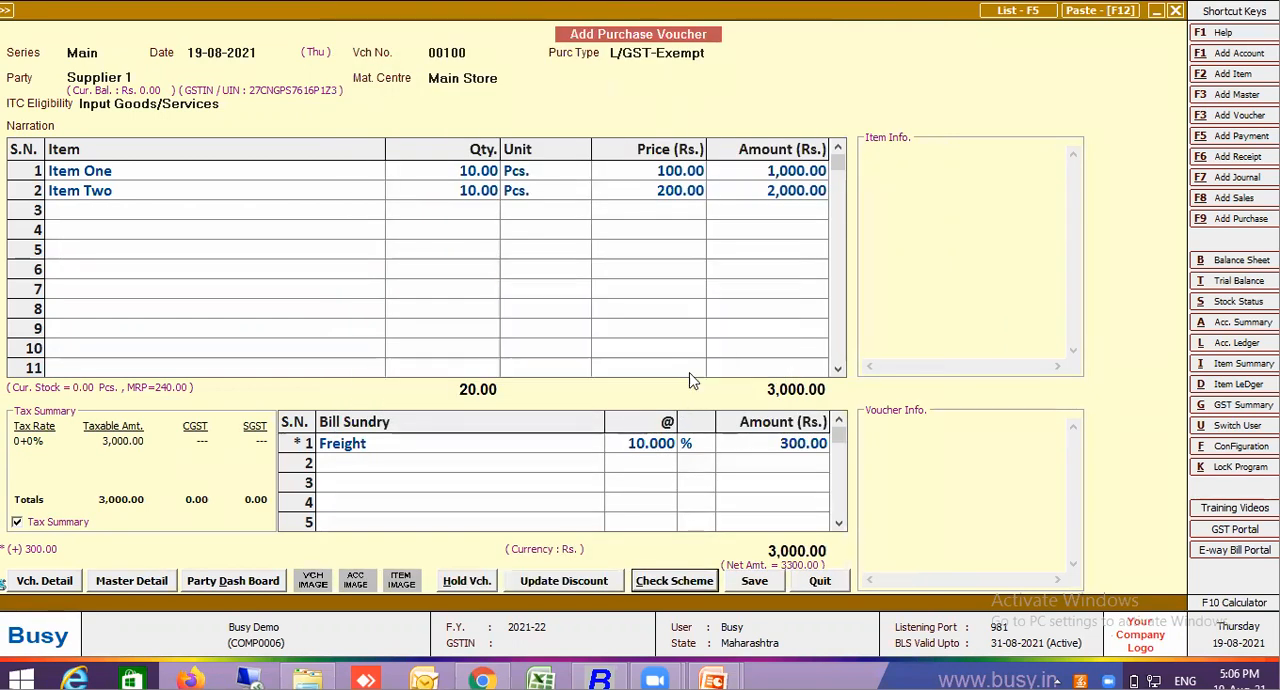
click(688, 370)
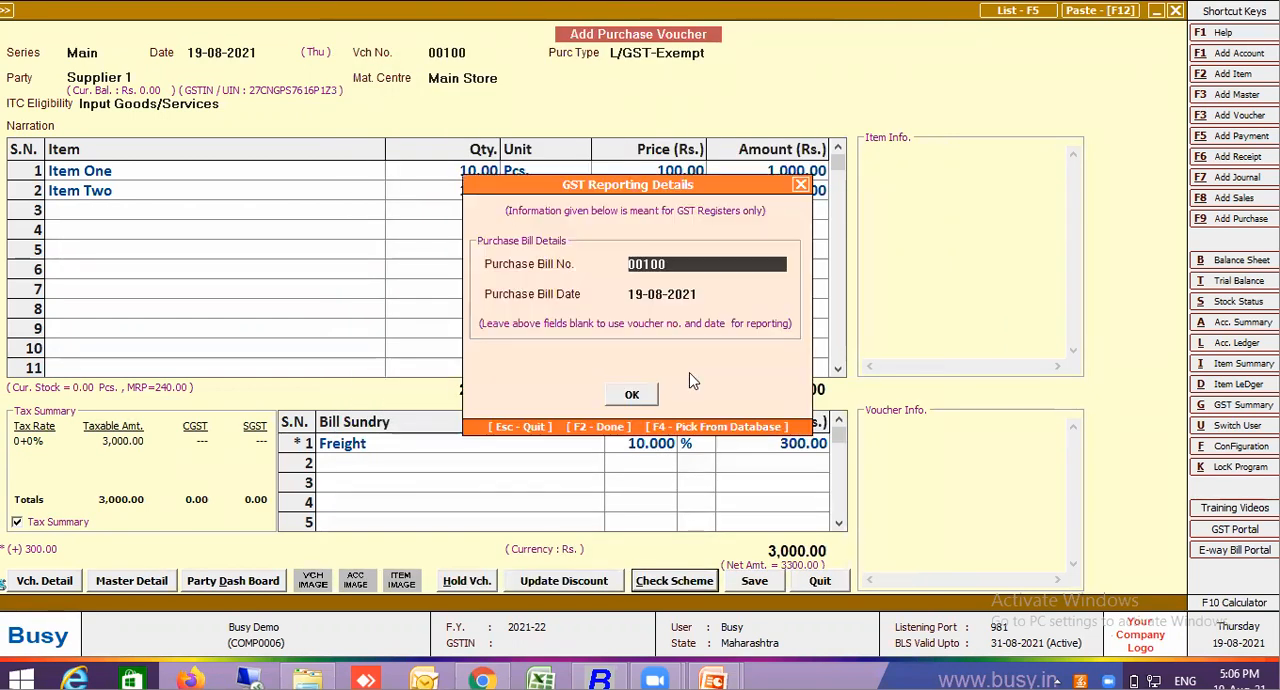
Accept the purchase bill details, leave the transport details blank, decline item barcode printing and leave the voucher entry screen
click(633, 394)
click(636, 455)
click(636, 457)
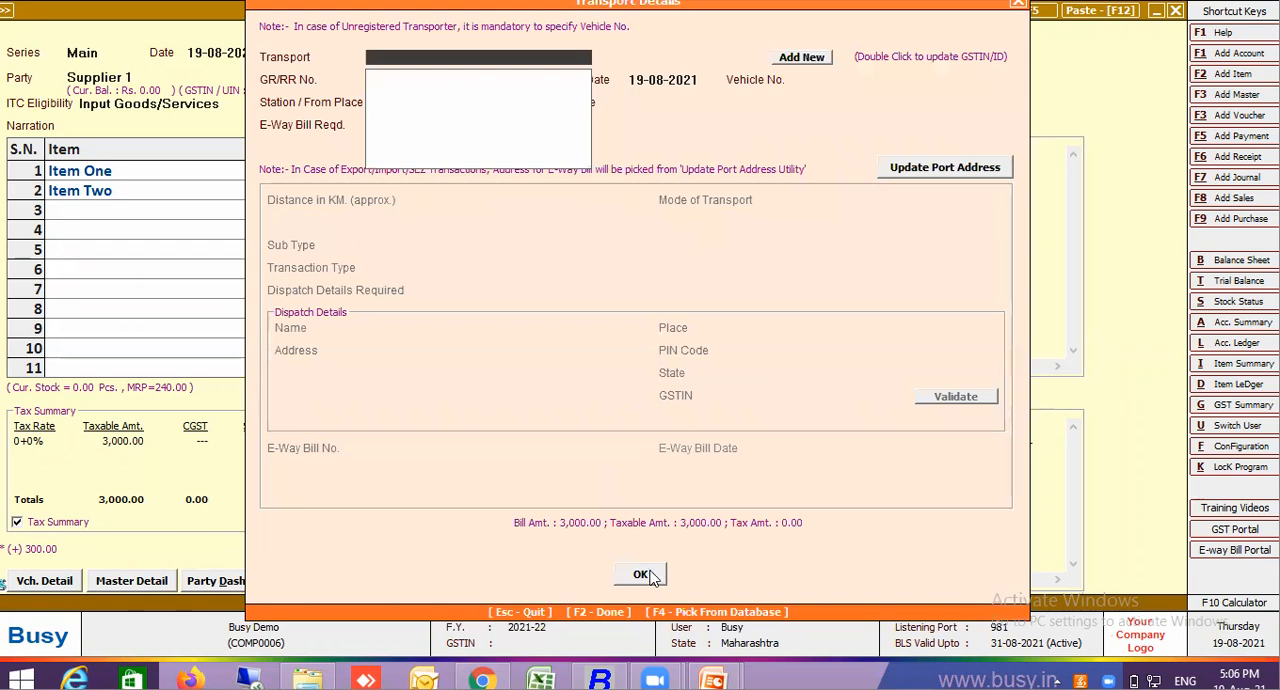
click(643, 575)
click(755, 367)
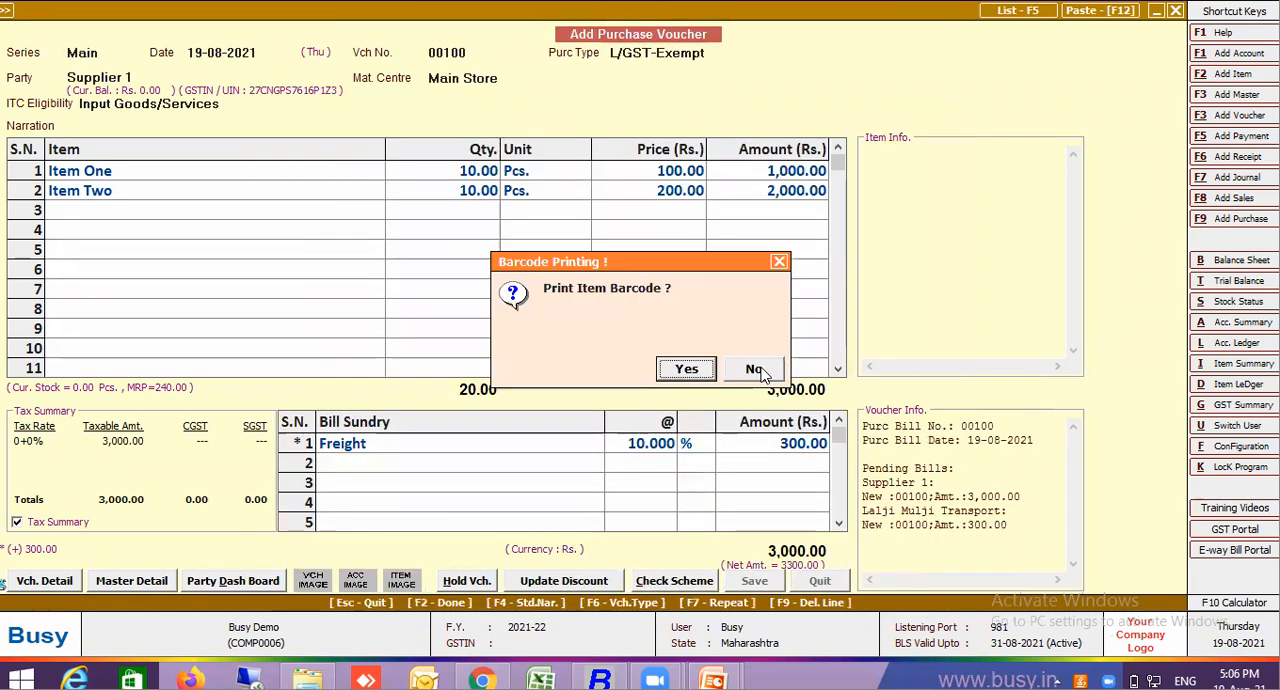
click(755, 369)
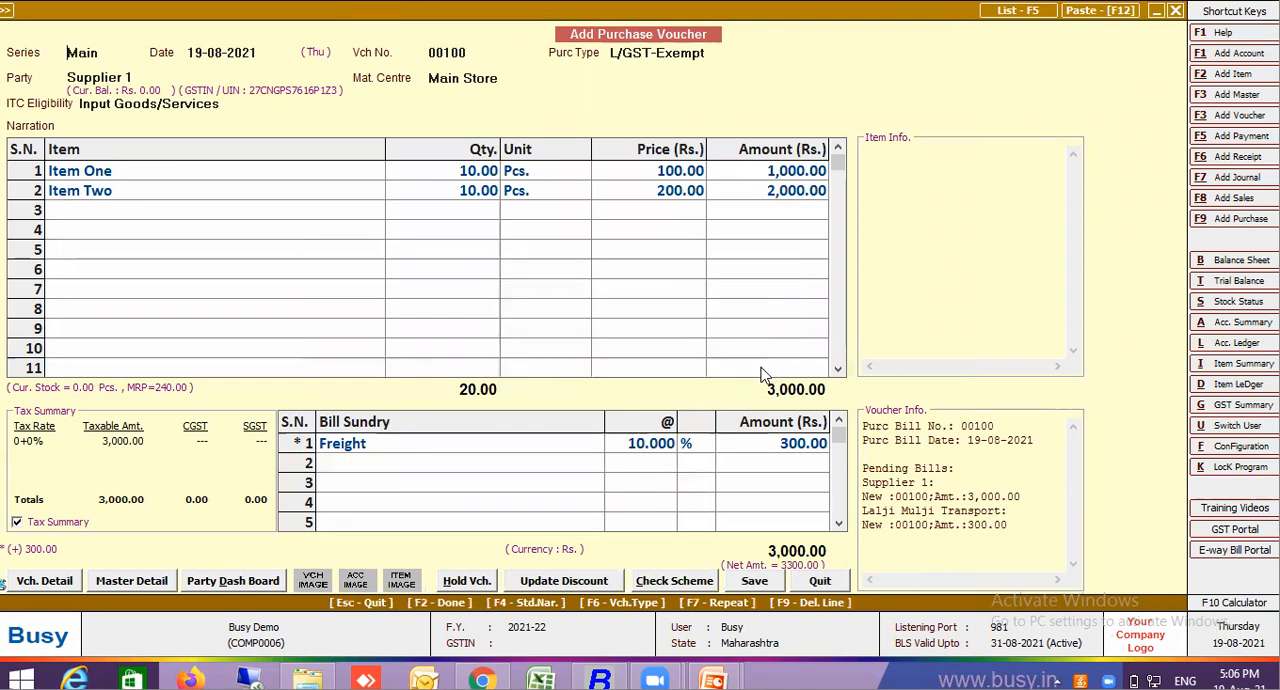
key(Escape)
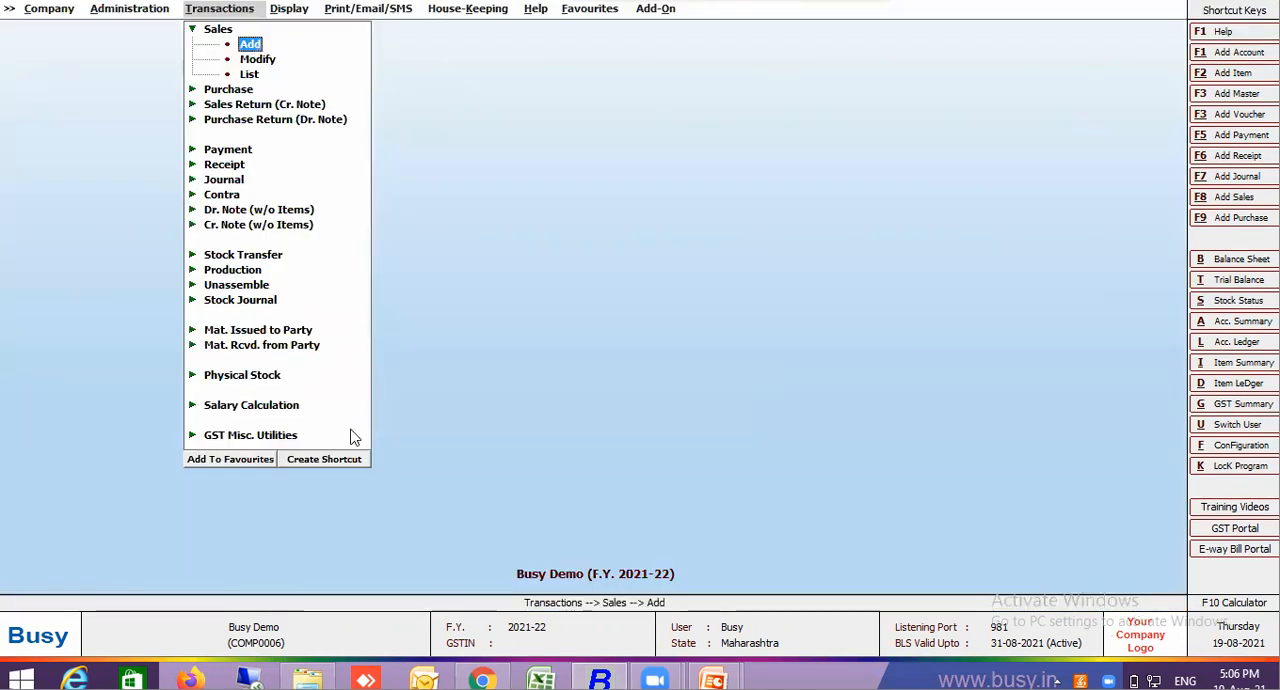
Open the report options for the list of purchase vouchers
click(249, 89)
click(248, 83)
click(247, 77)
key(Escape)
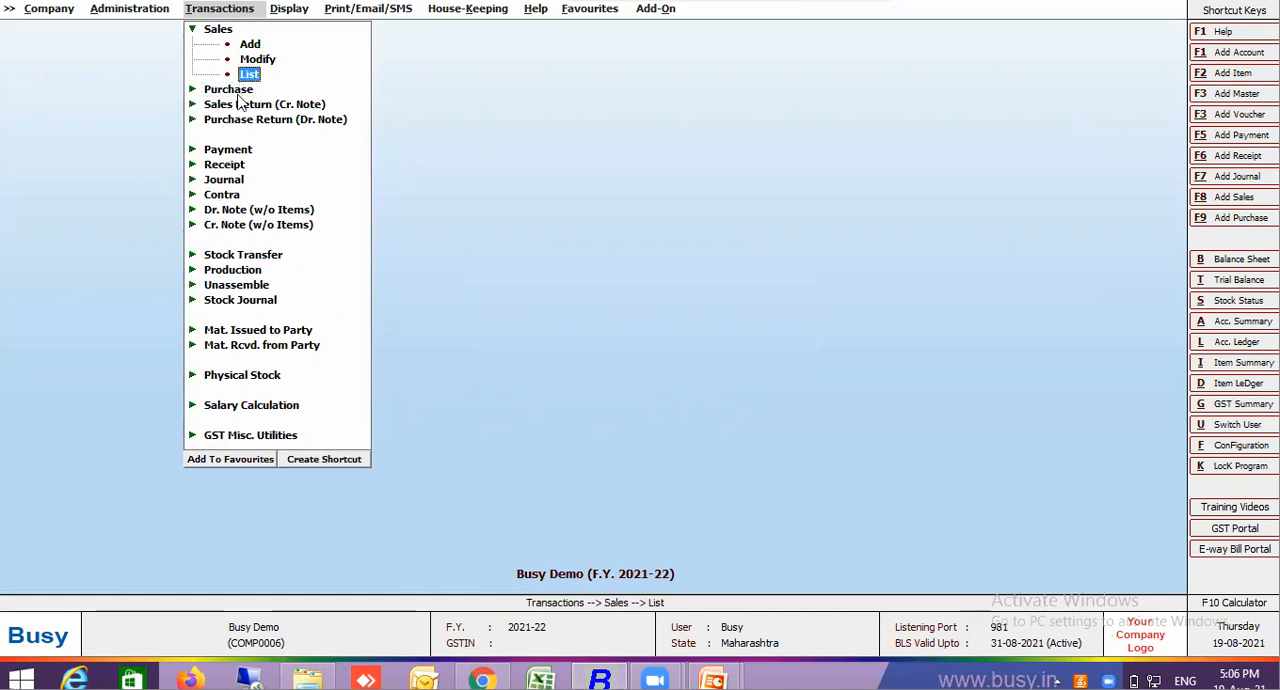
click(238, 94)
click(245, 133)
key(Escape)
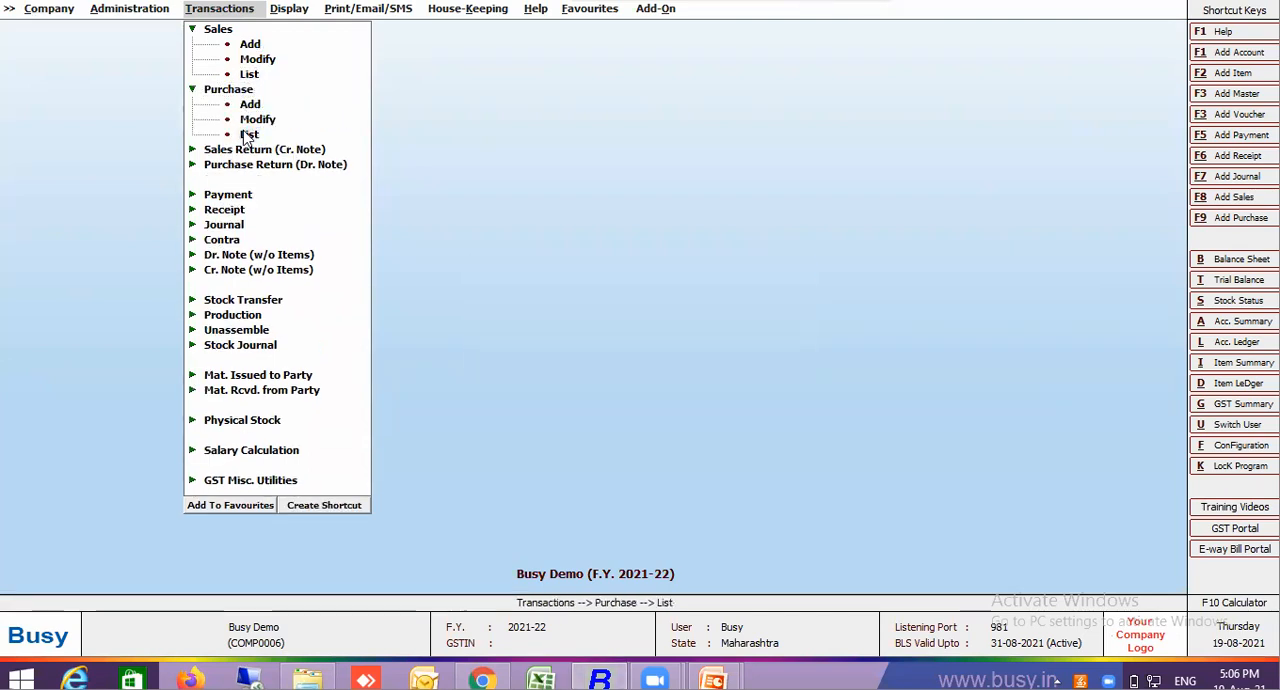
click(247, 135)
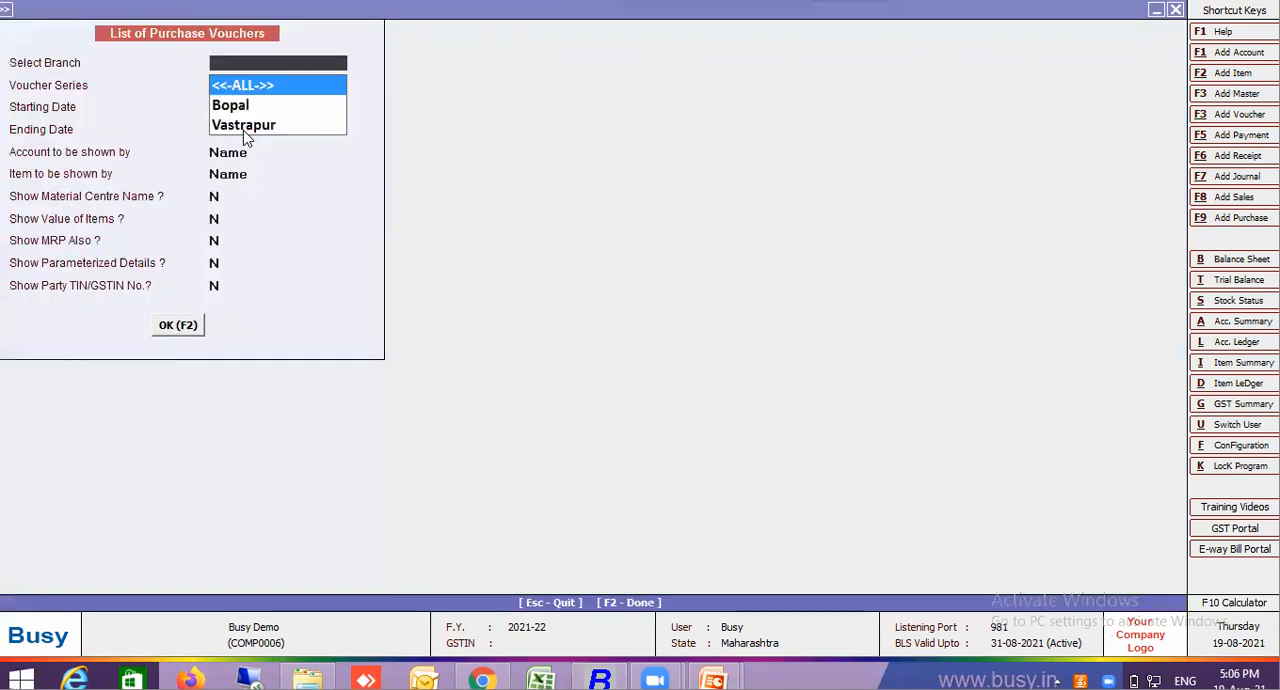
List purchase vouchers of all branches and series for 19-08-2021, with Show Value of Items set to Y
key(Return)
key(Return)
key(Return)
key(Return)
key(Return)
key(Return)
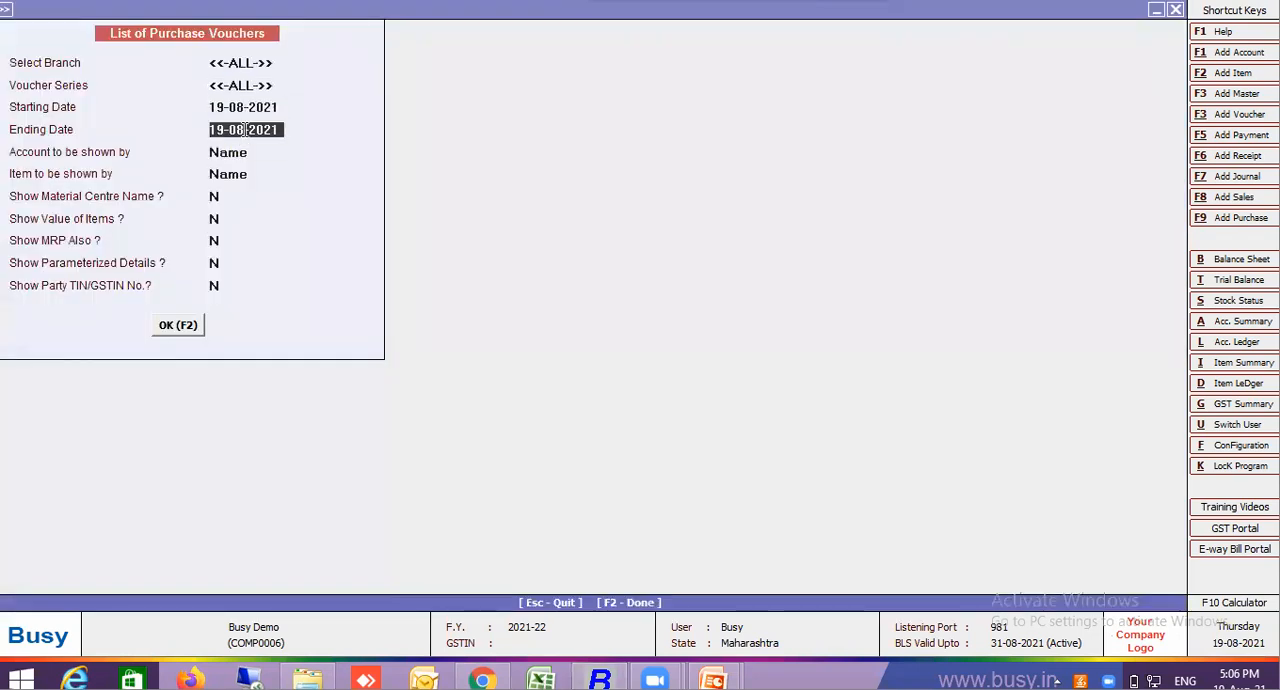
key(Return)
text(Y)
key(Return)
key(Return)
key(Return)
key(Return)
key(Return)
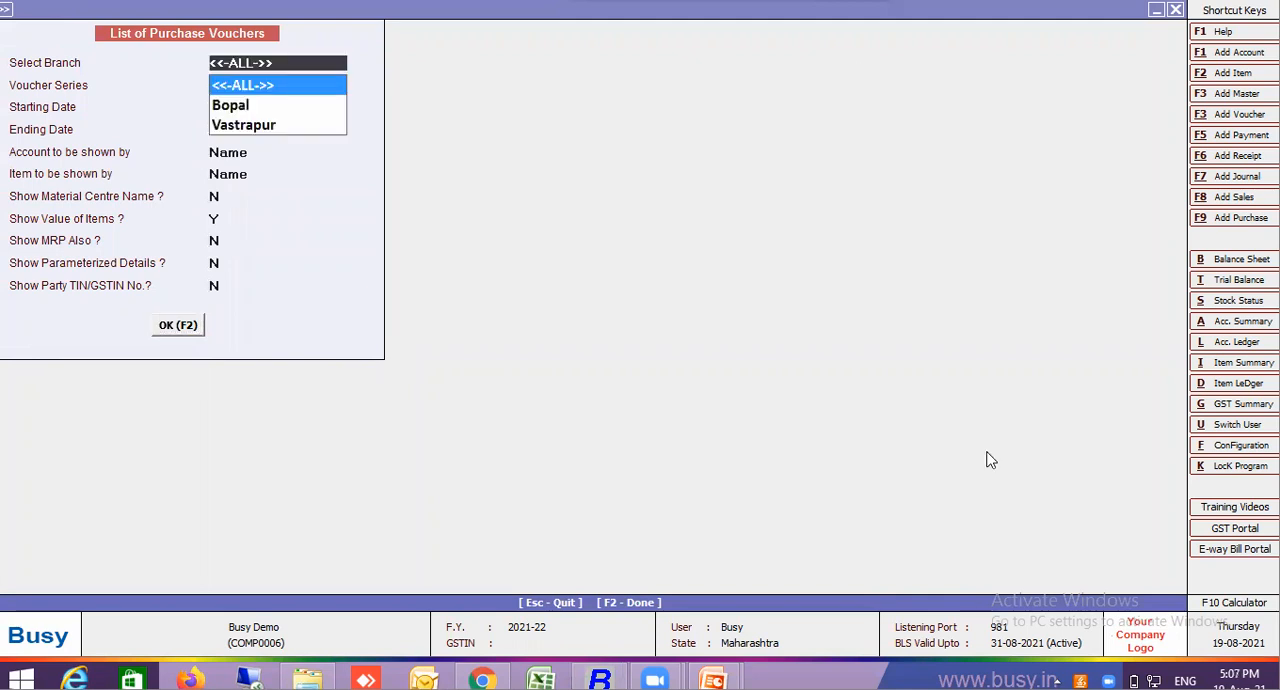
key(F2)
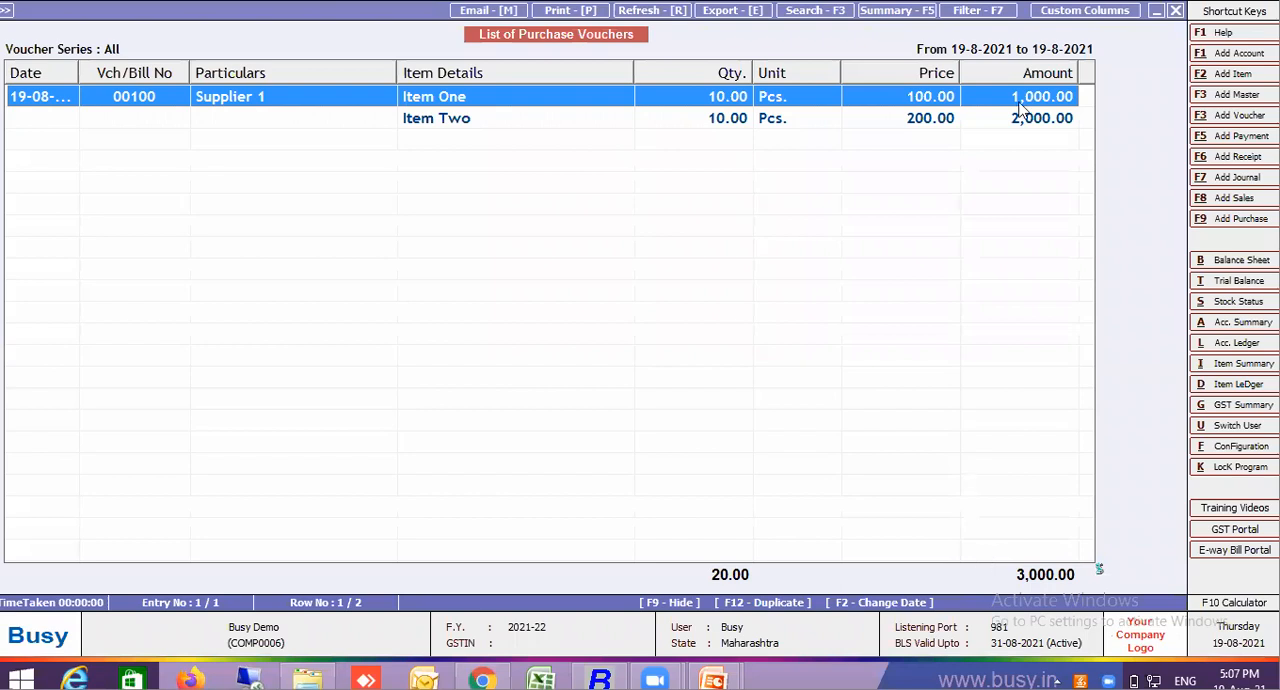
Reopen purchase voucher 00100 and check Affects the Cost of Goods in Purchase in its Freight bill sundry master, then save the master
key(Return)
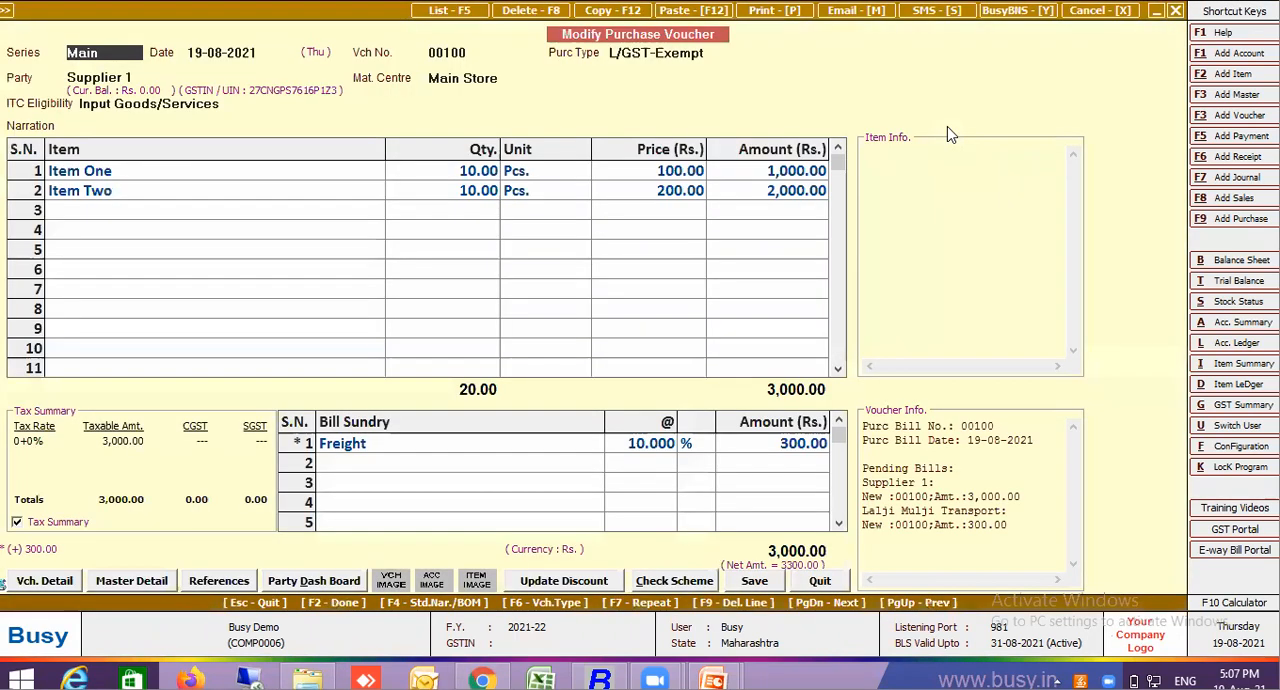
click(386, 452)
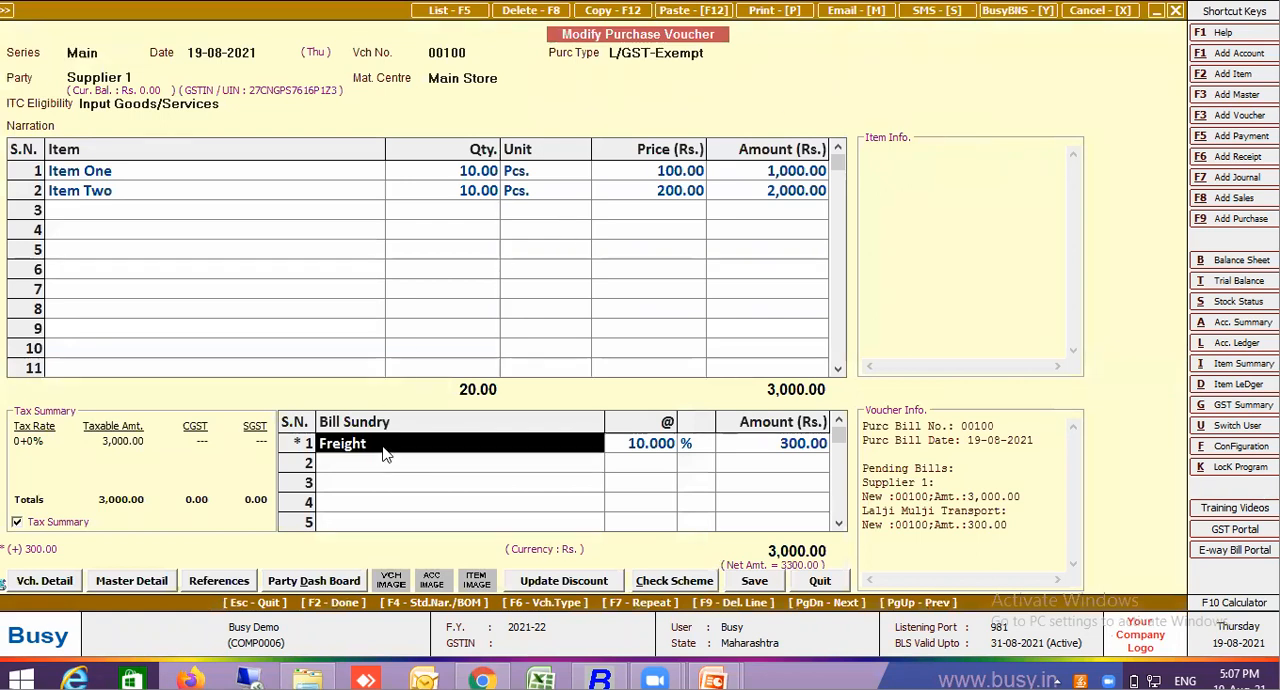
key(alt+m)
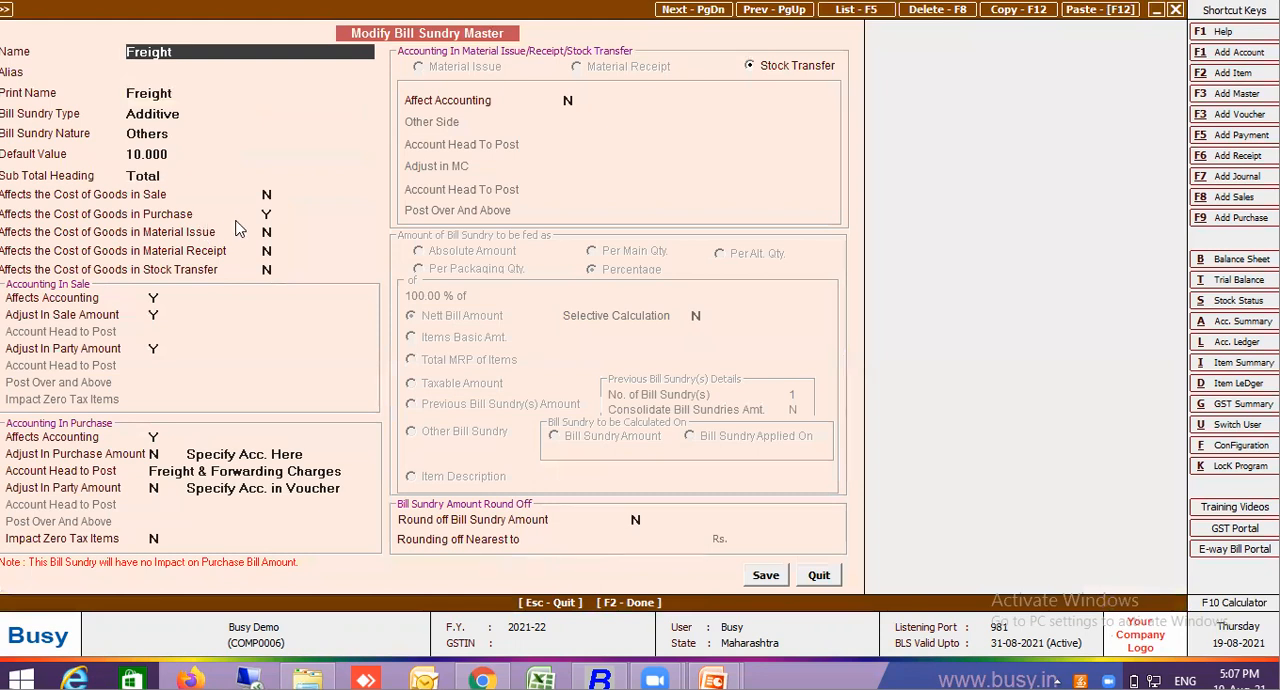
click(268, 215)
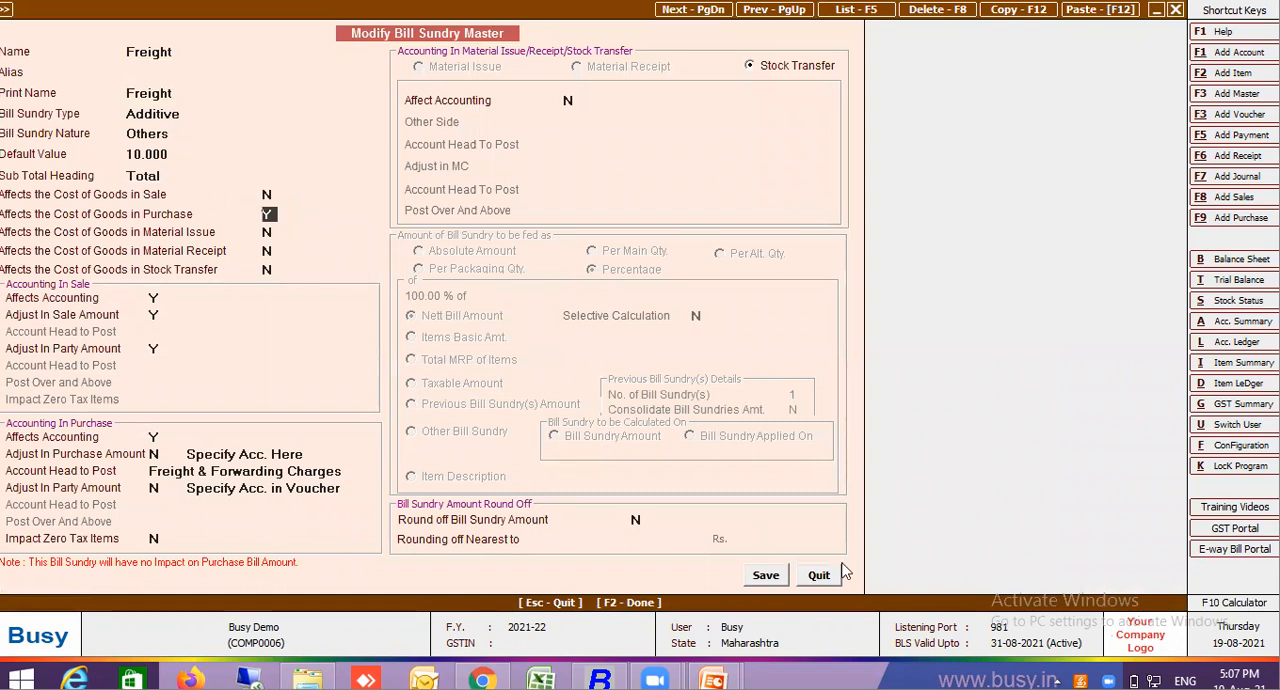
click(784, 577)
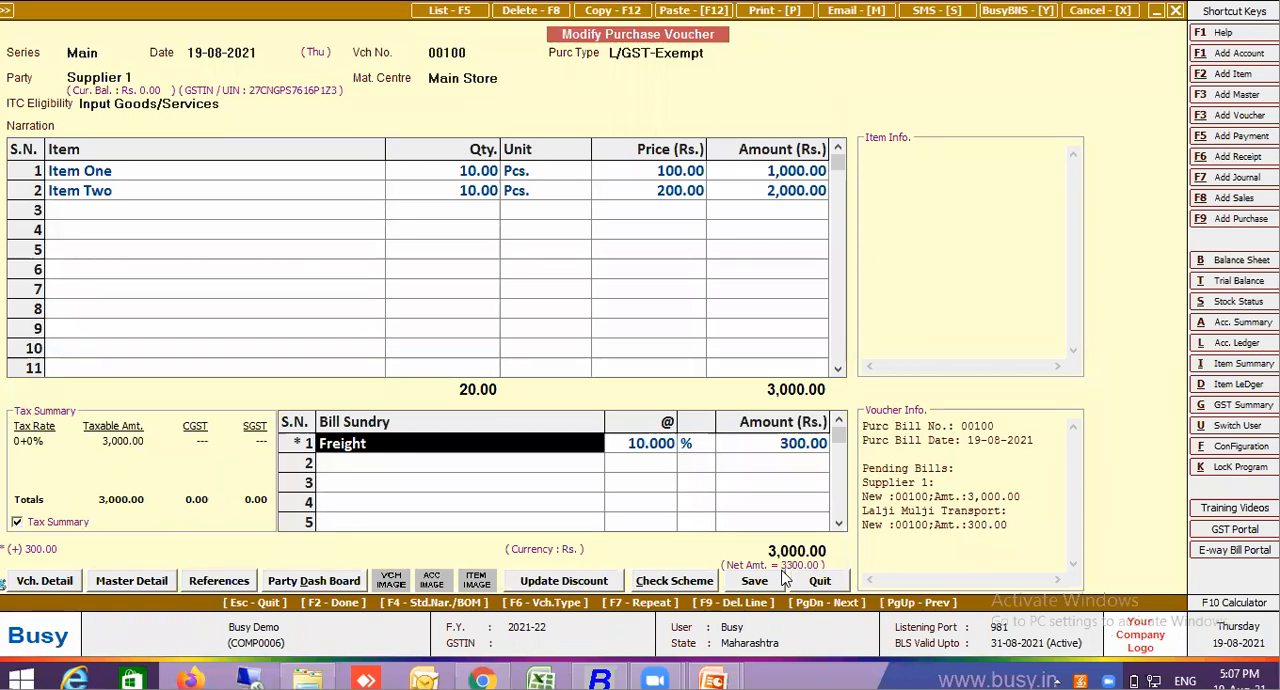
Re-save purchase voucher 00100 with its Freight line at 10%, continuing past the HSN warnings and declining the TDS calculation
key(Return)
key(Return)
key(Return)
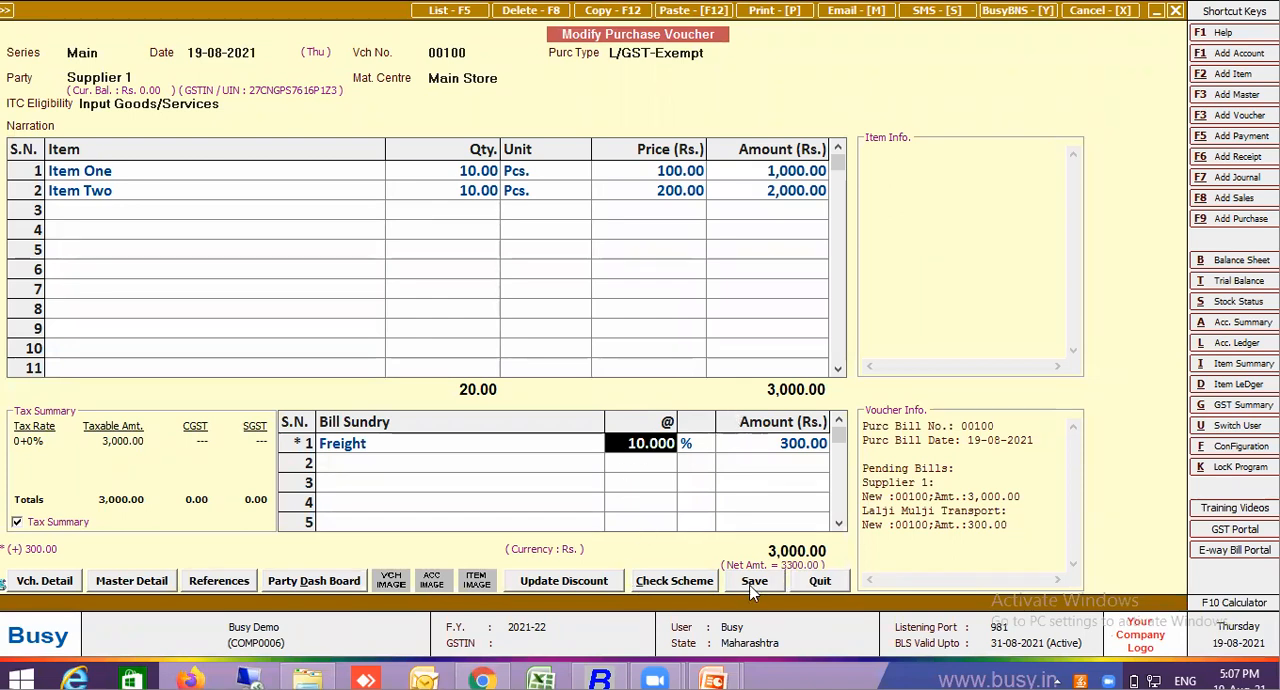
click(752, 582)
click(687, 369)
click(694, 378)
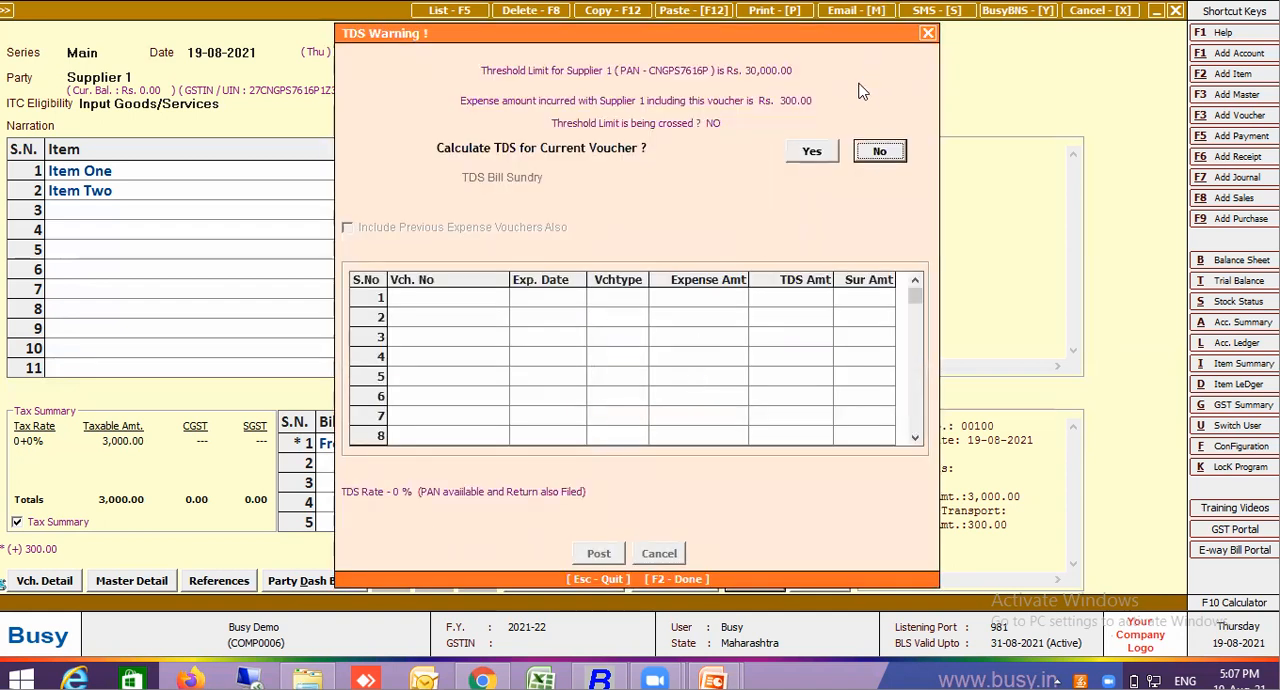
click(878, 150)
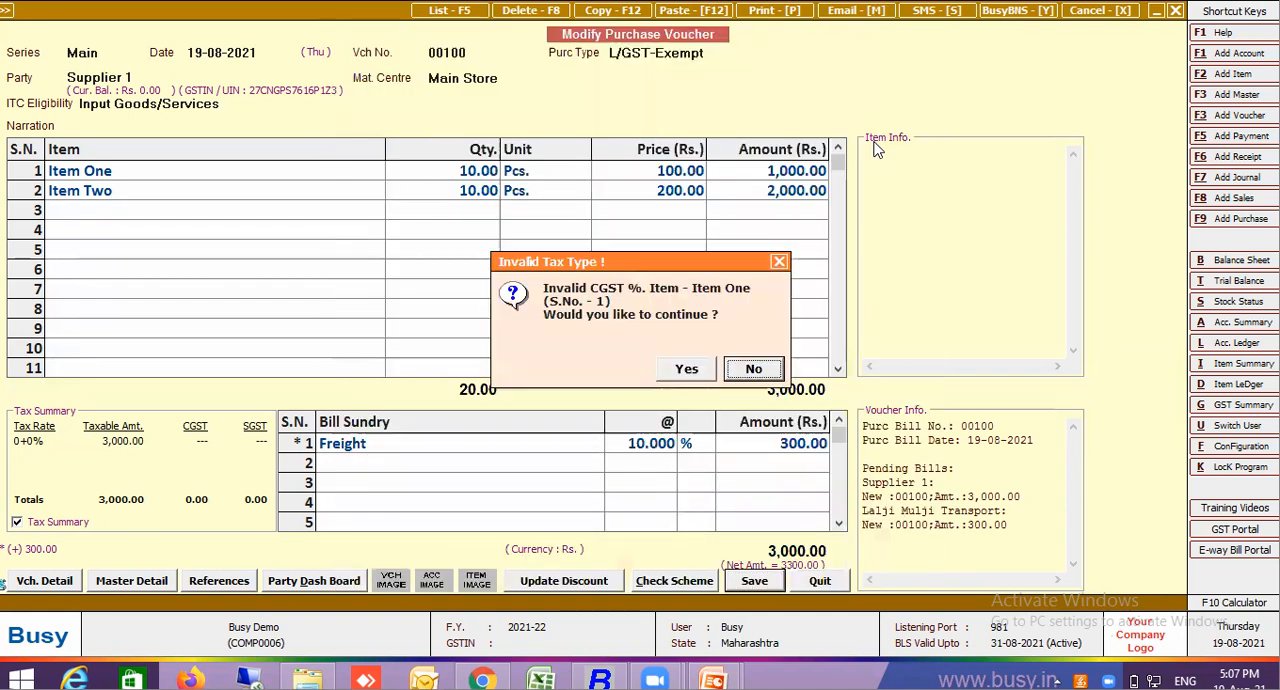
key(Return)
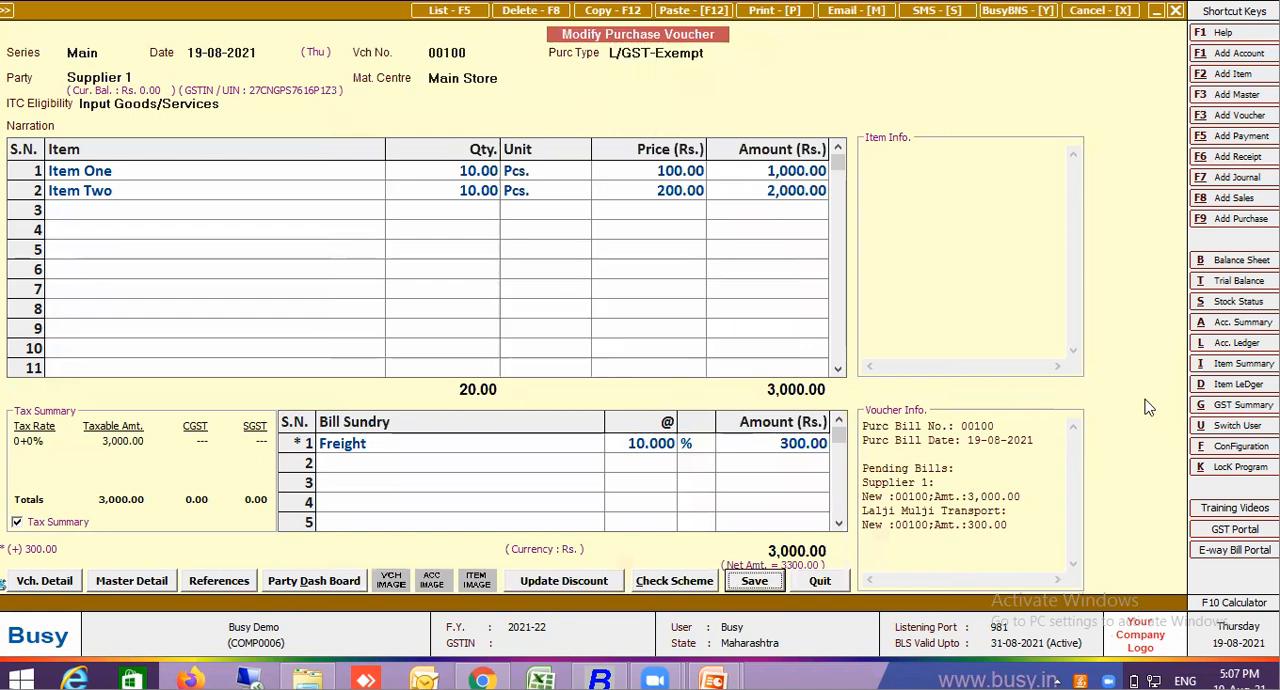
Turn off Enable TCS Reporting in the TDS/TCS features and save the configuration
click(1235, 445)
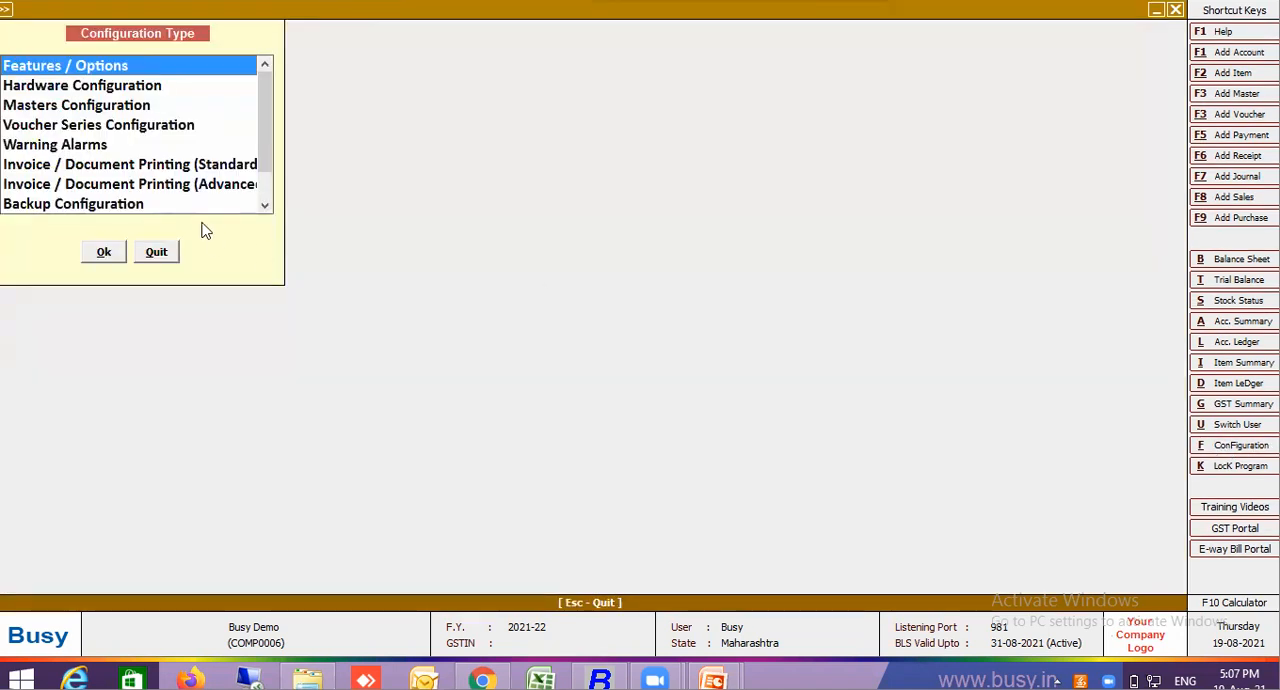
click(104, 252)
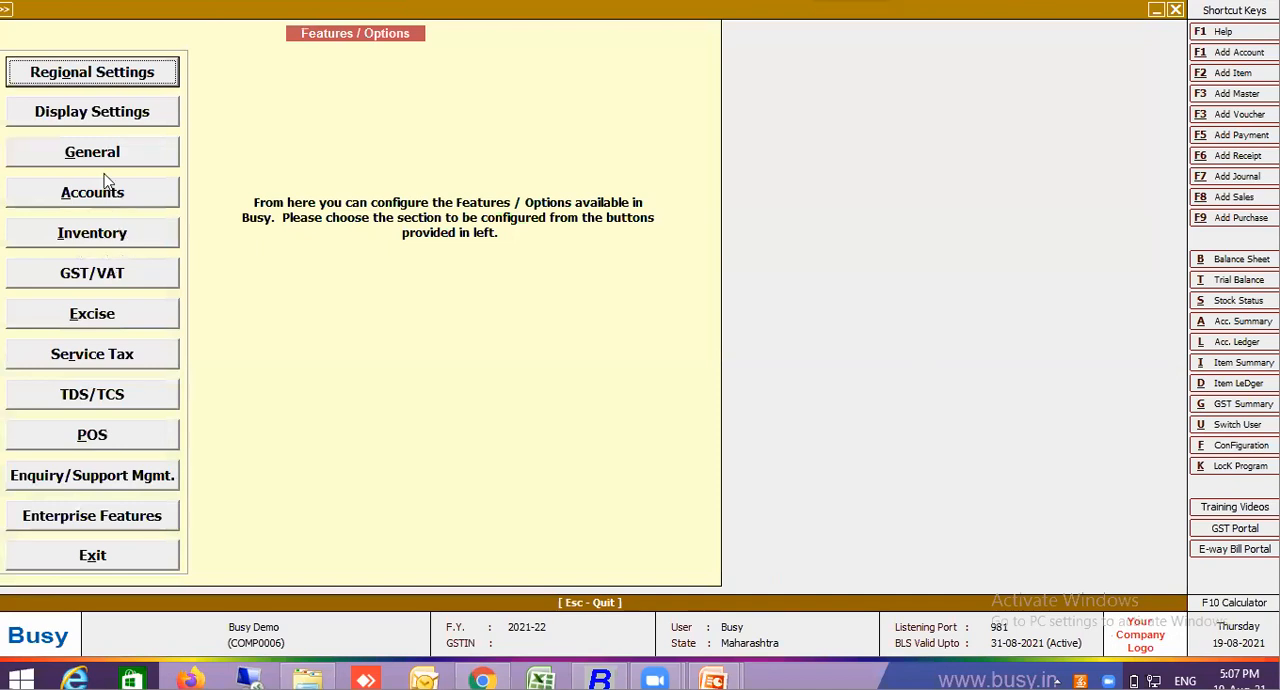
click(92, 402)
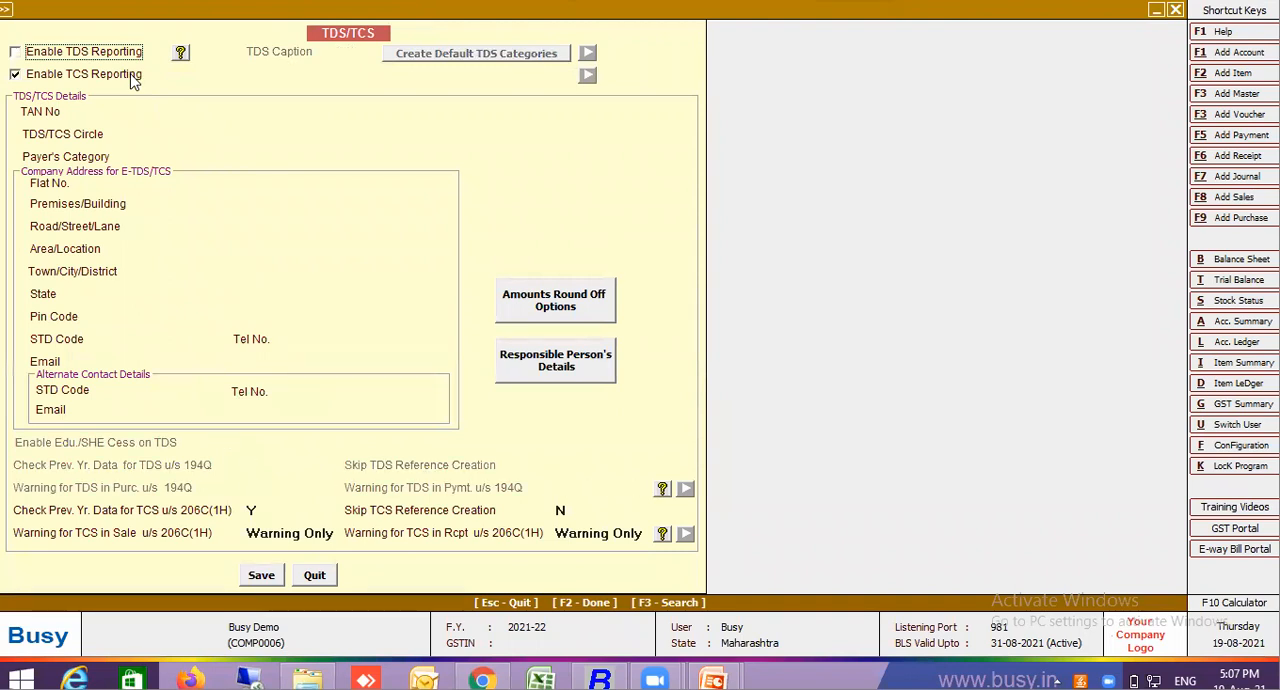
click(110, 75)
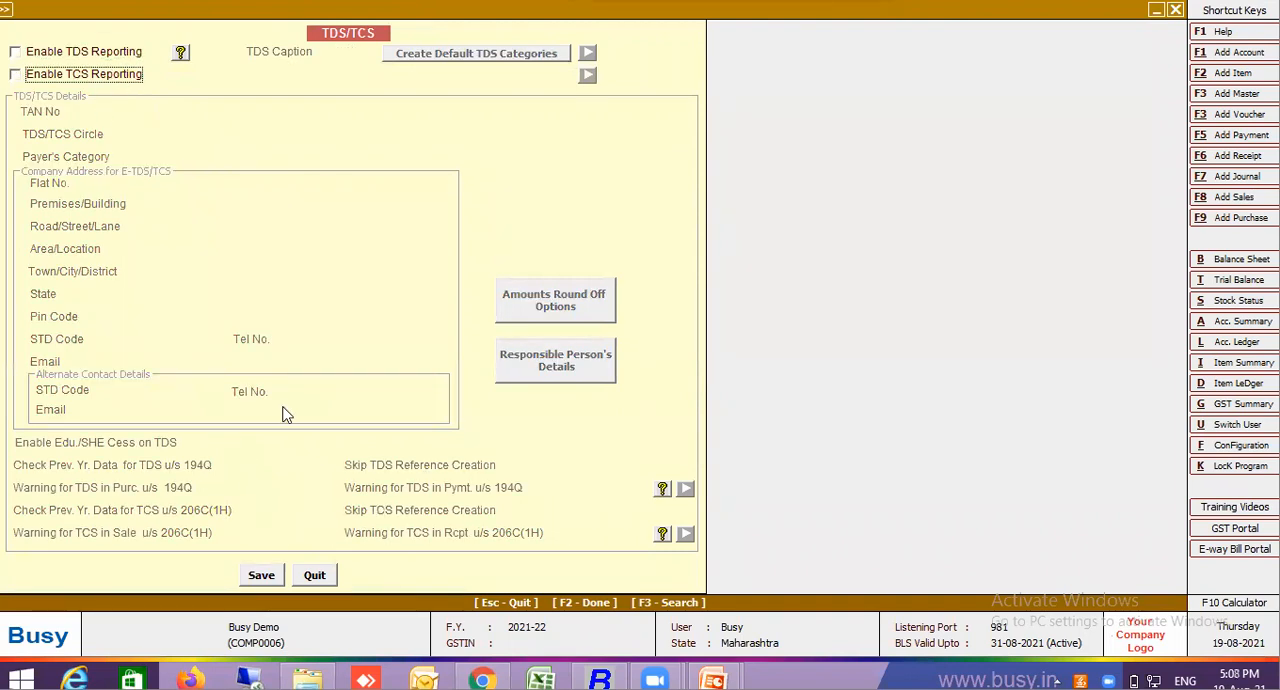
click(270, 577)
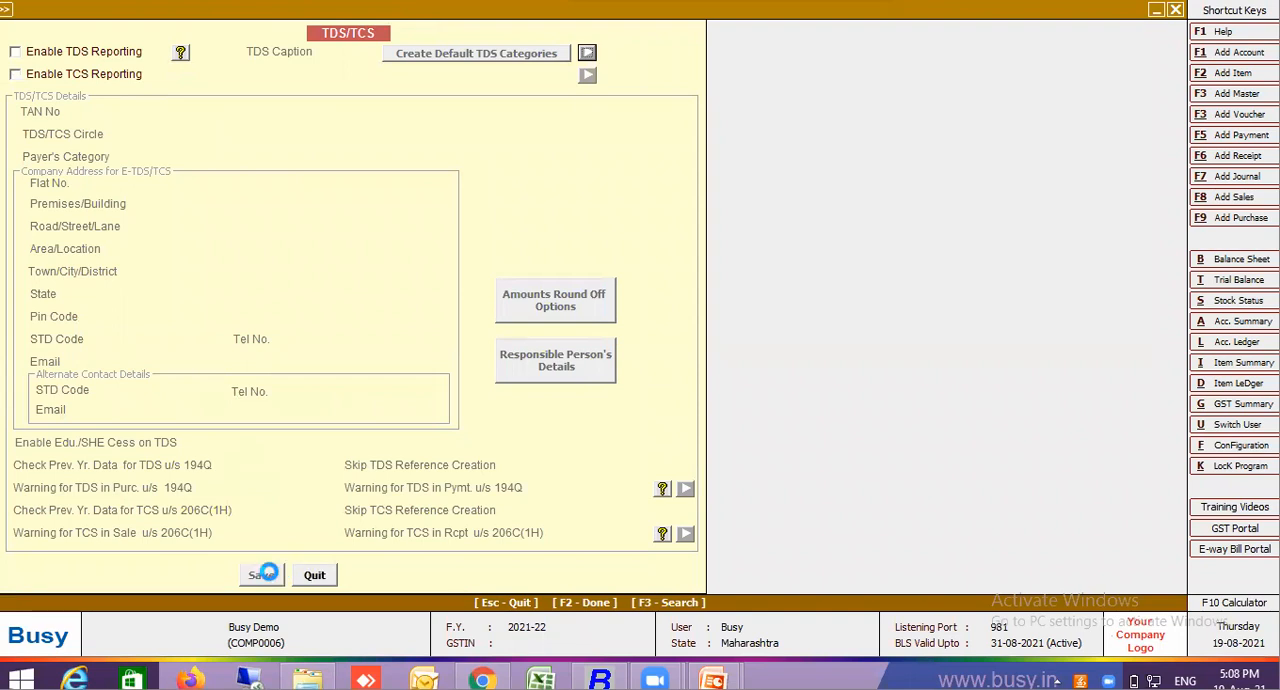
key(Escape)
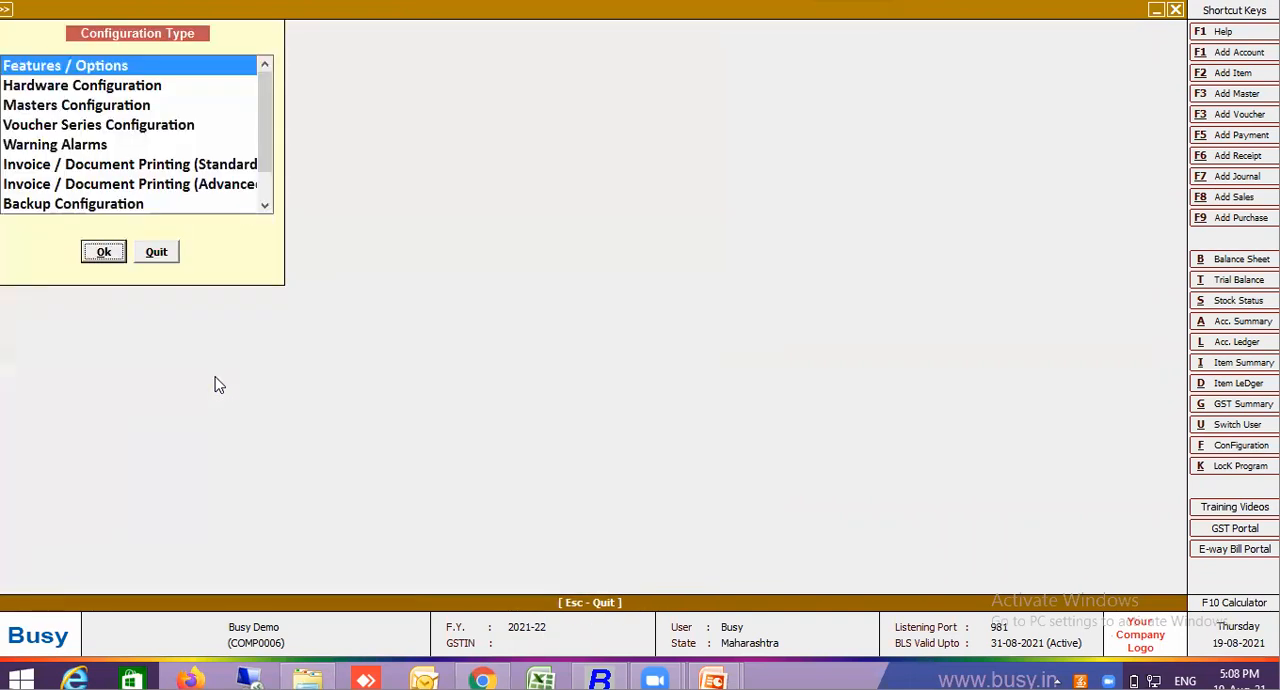
Review the Warning Alarms configuration and save it without changing any alarm
click(103, 147)
double_click(103, 147)
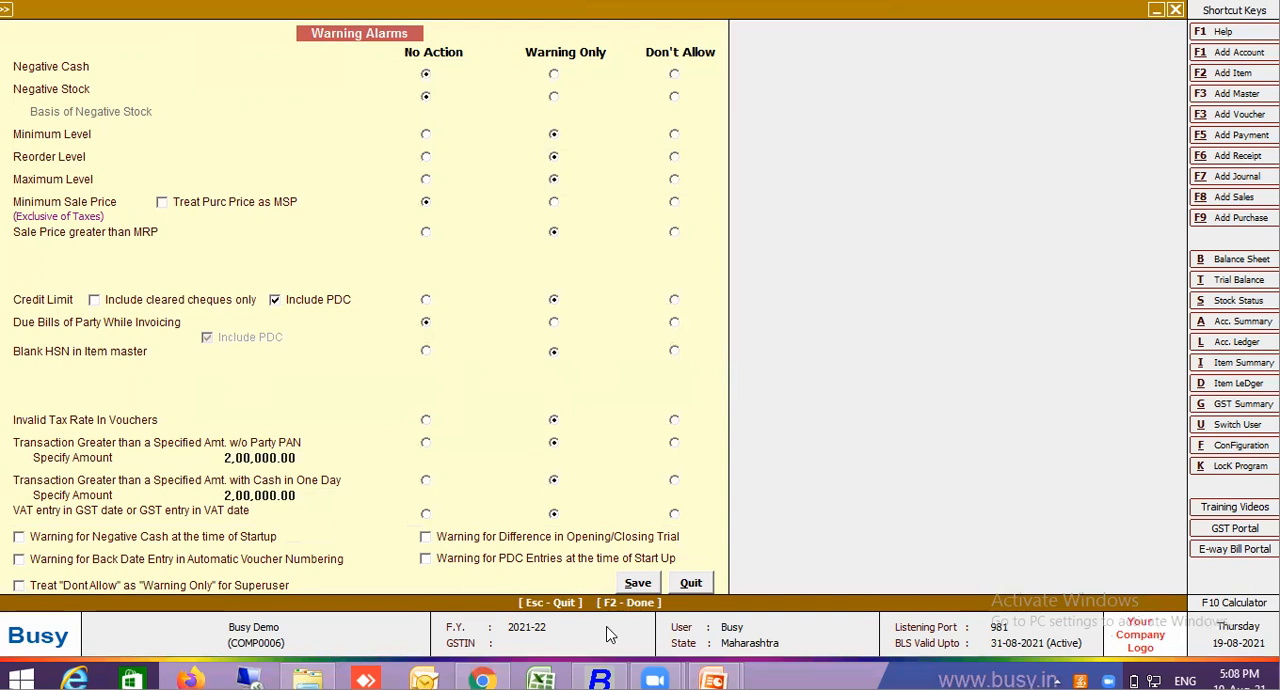
click(641, 582)
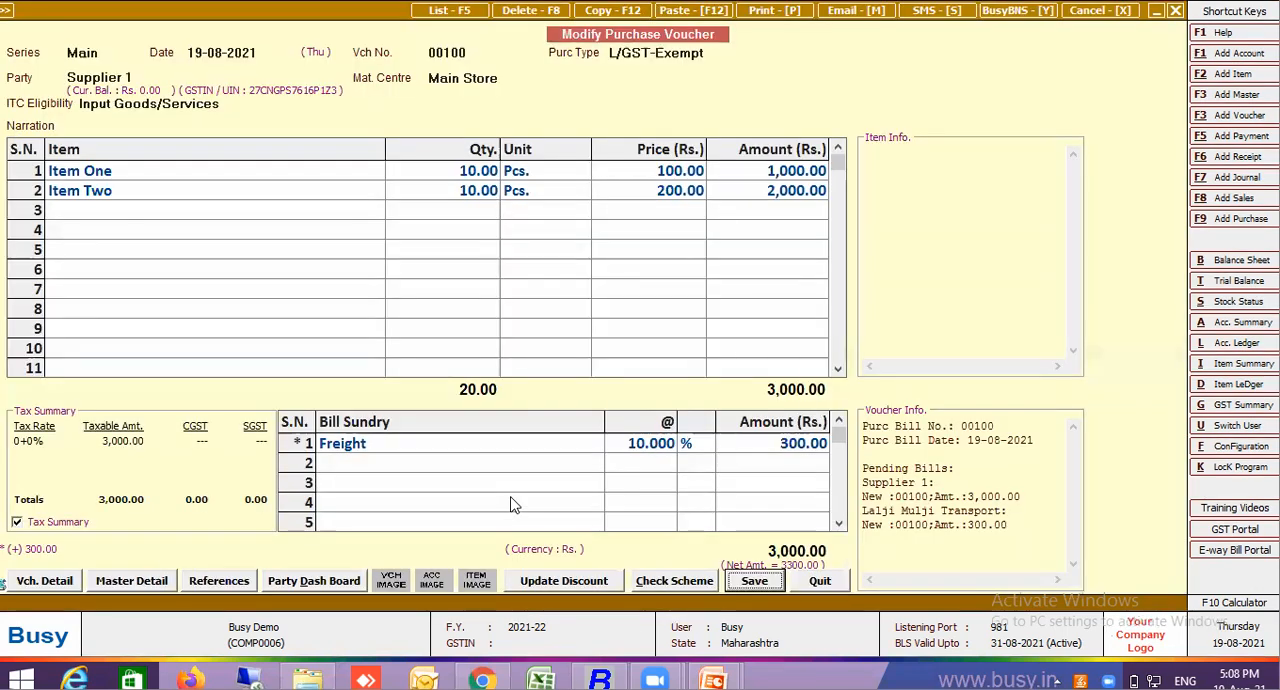
Leave purchase voucher 00100 and rerun the purchase voucher list for 19-08-2021 with Show Value of Items set to Y
key(Escape)
key(Escape)
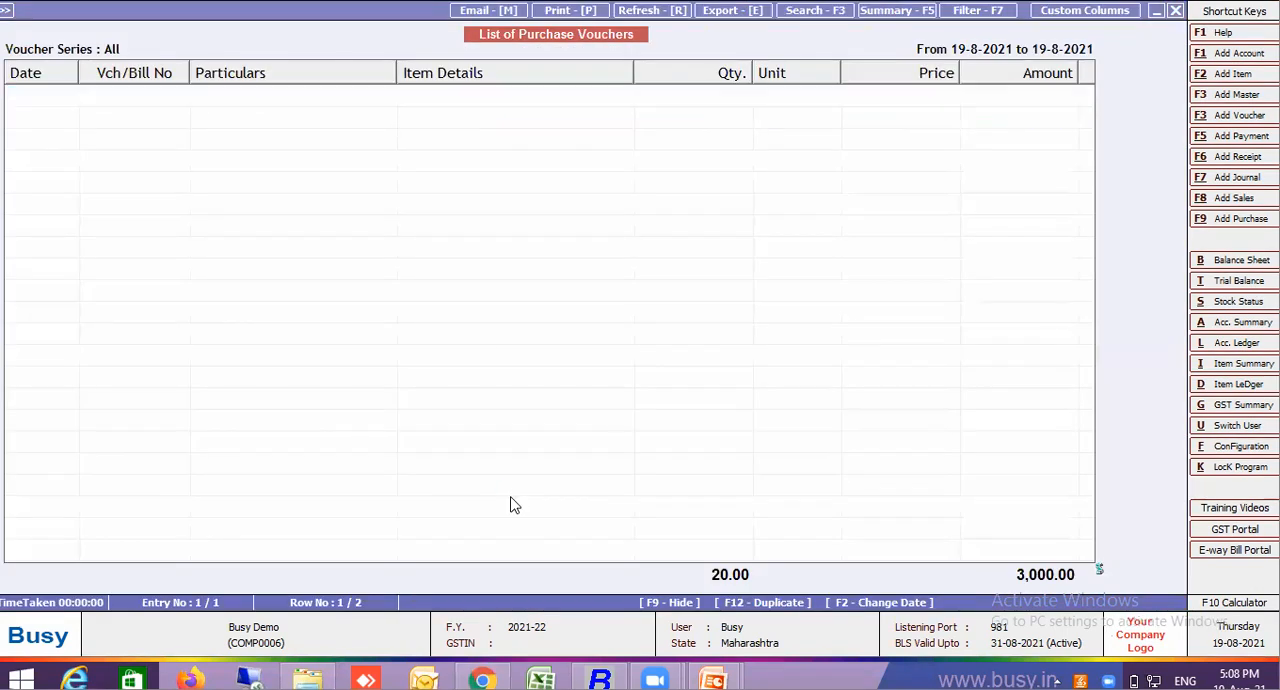
key(Return)
key(Return)
key(Return)
key(Return)
key(Return)
key(Return)
key(Return)
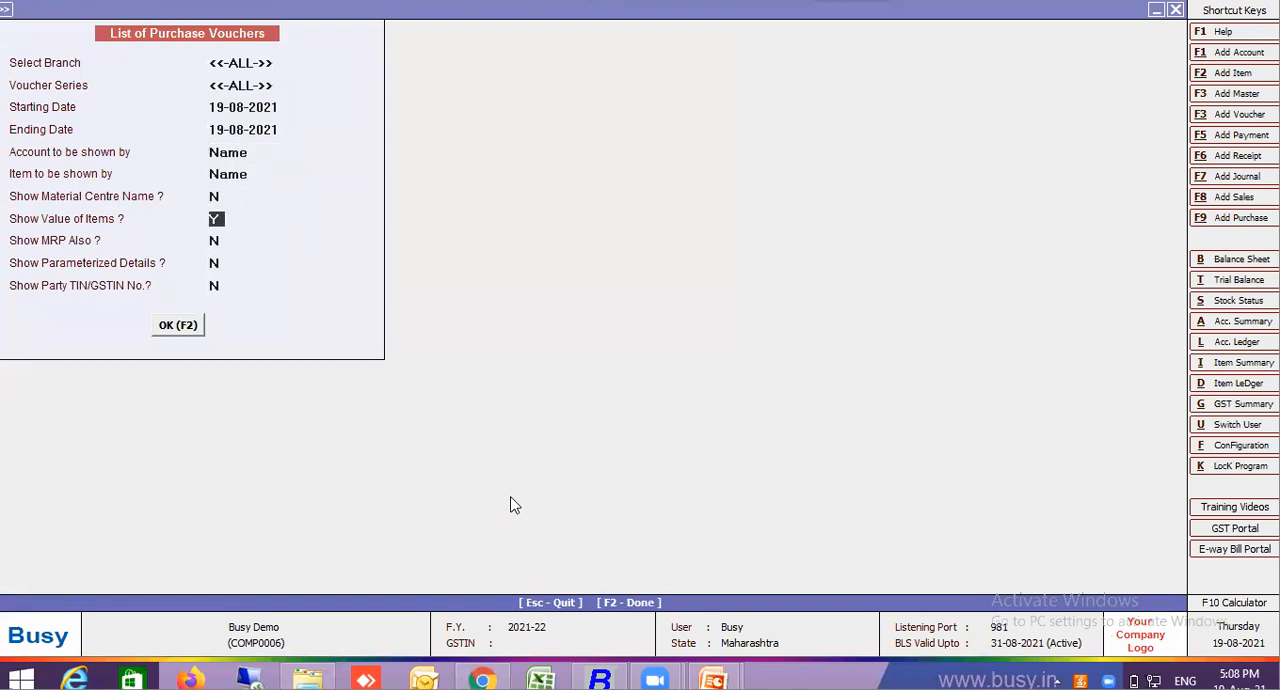
key(Return)
key(Return)
key(Return)
key(Return)
key(Return)
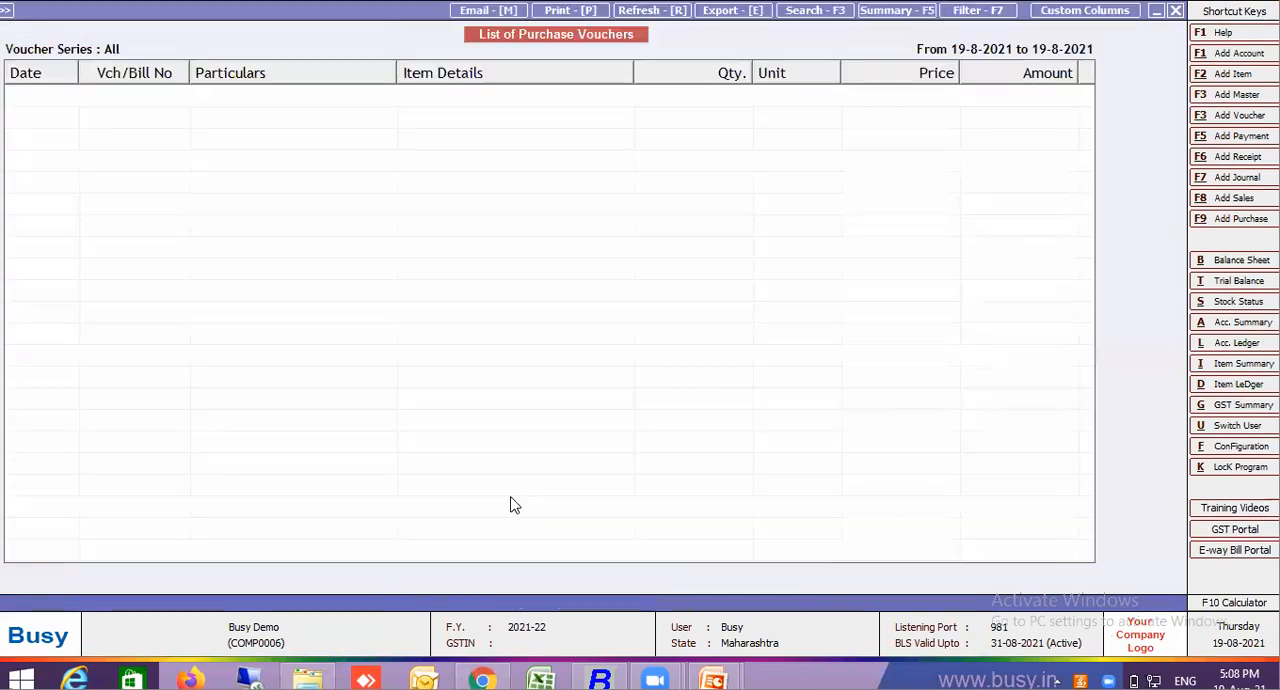
key(Escape)
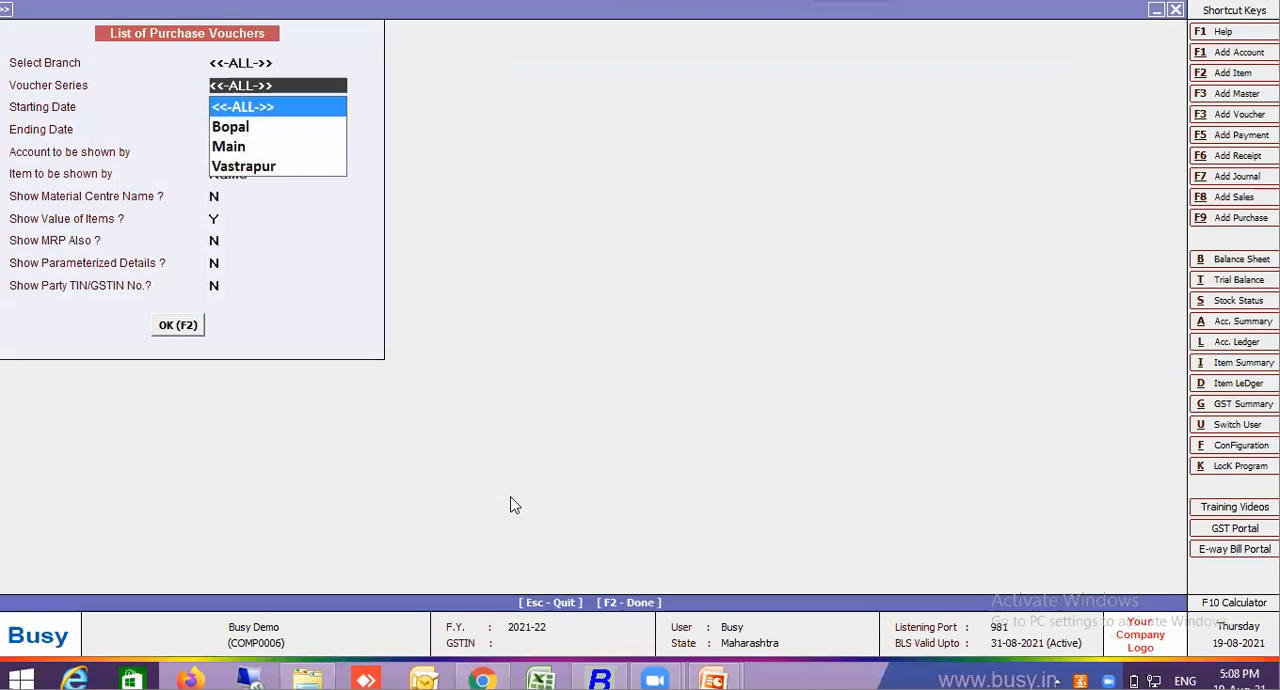
key(Return)
key(Return)
key(Return)
key(Return)
key(Return)
key(Return)
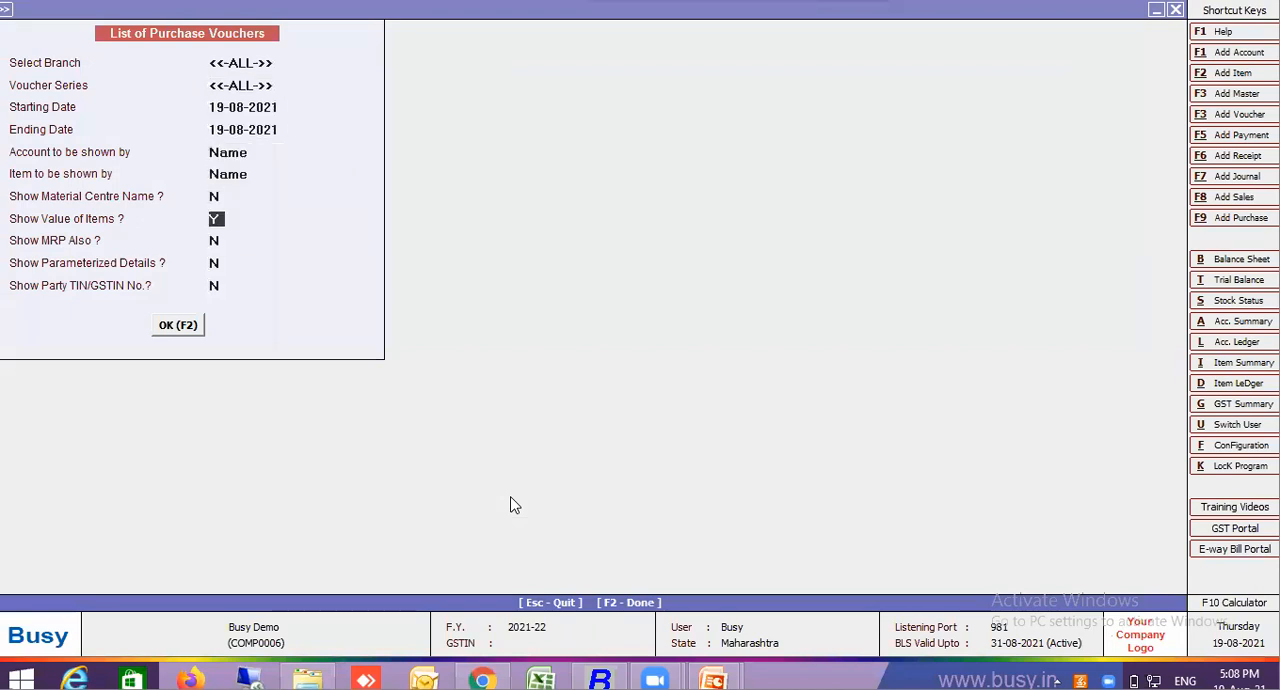
key(Return)
key(Return)
key(Return)
key(Return)
key(Return)
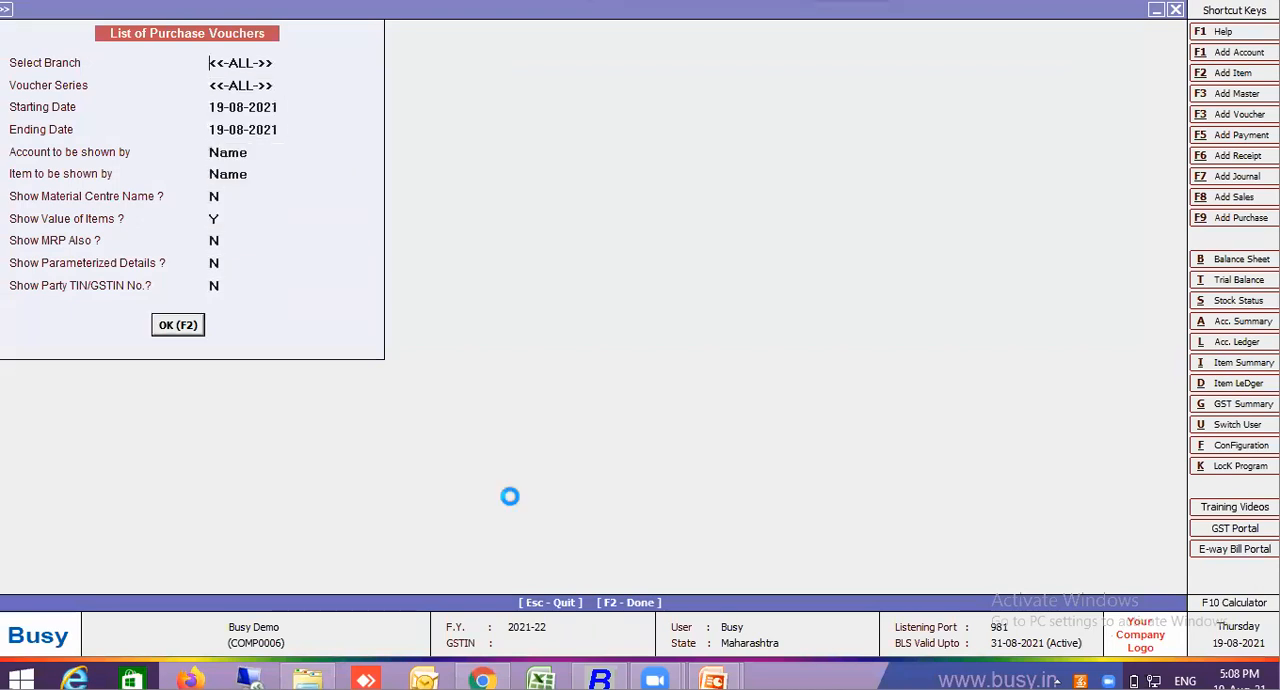
List the purchase vouchers of all branches and series with the starting date set to 18-04-2021 and the ending date 19-08-2021
key(Escape)
key(Return)
key(Return)
key(Up)
text(18)
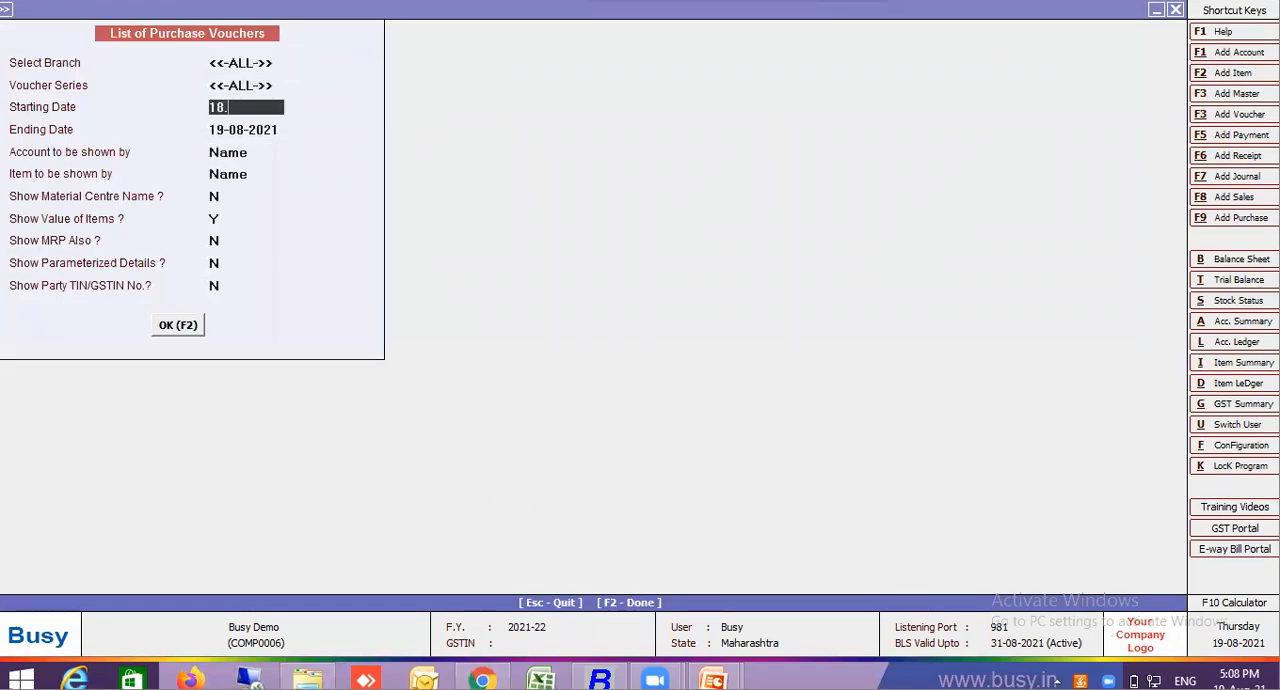
text(.4)
key(Return)
key(Return)
key(Return)
key(Return)
key(Return)
key(Return)
key(Return)
key(Return)
key(Return)
key(Return)
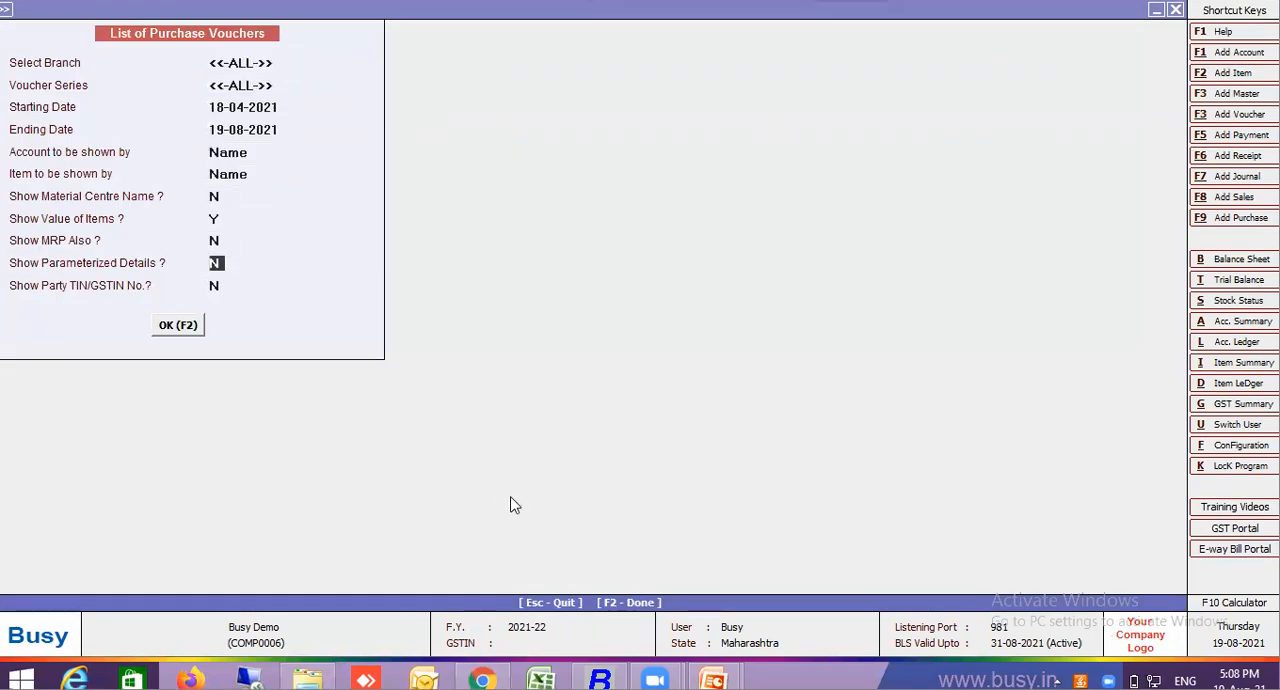
key(Return)
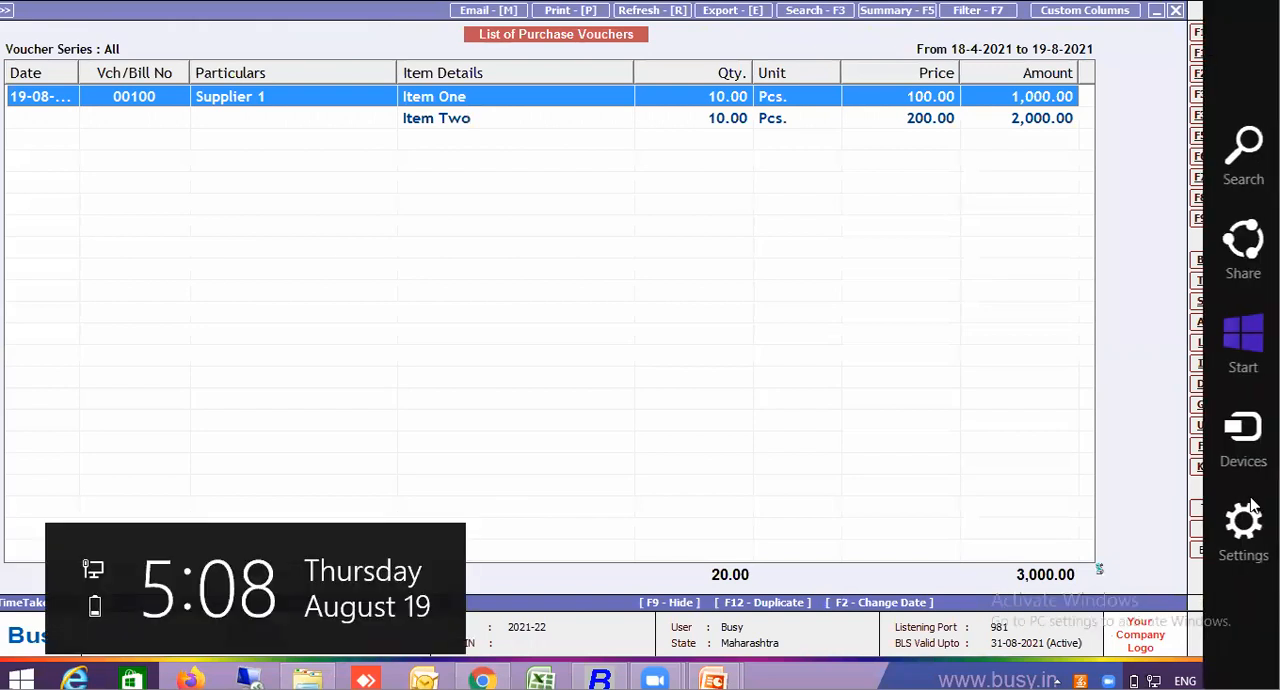
Enable Maintain MC-wise for the stock valuation method in the Inventory features and save the configuration
click(1237, 446)
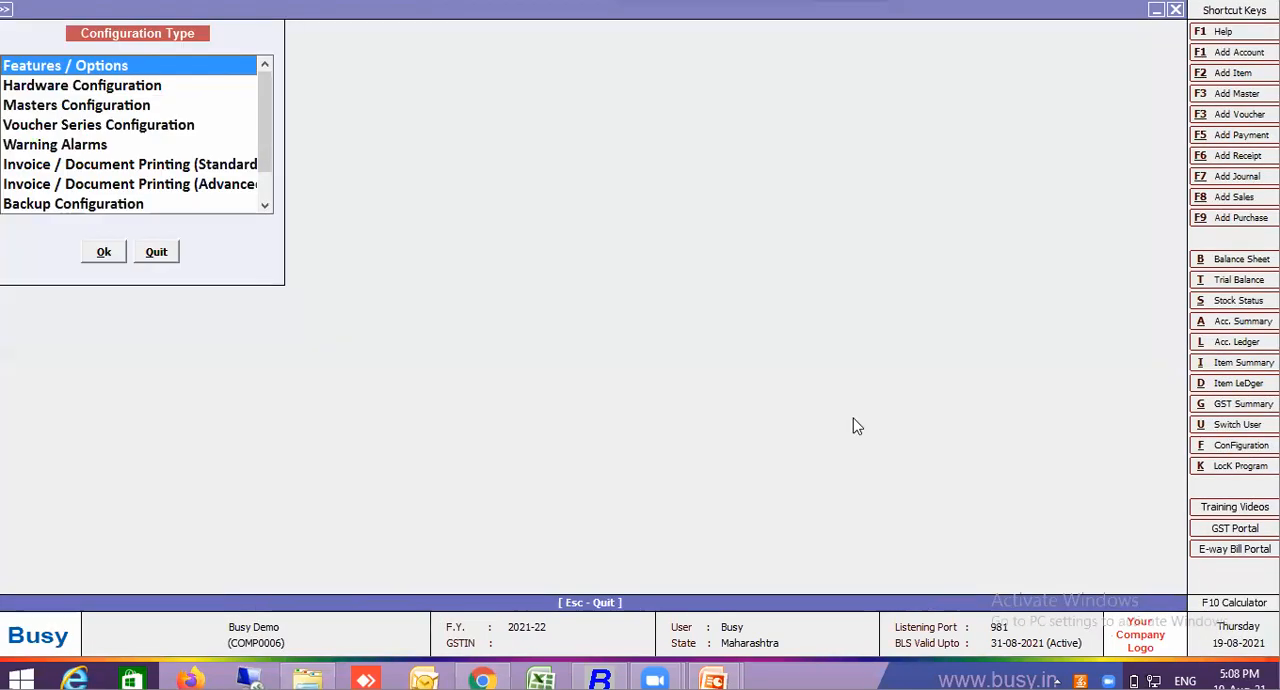
click(101, 256)
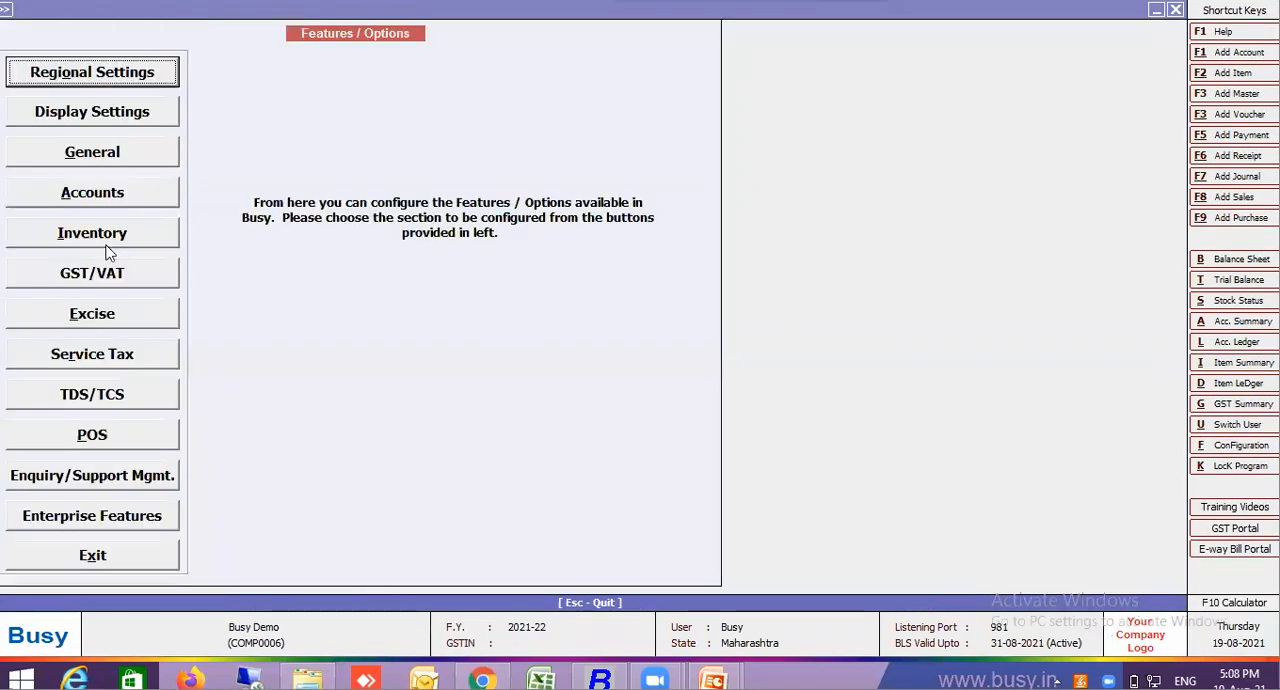
click(104, 234)
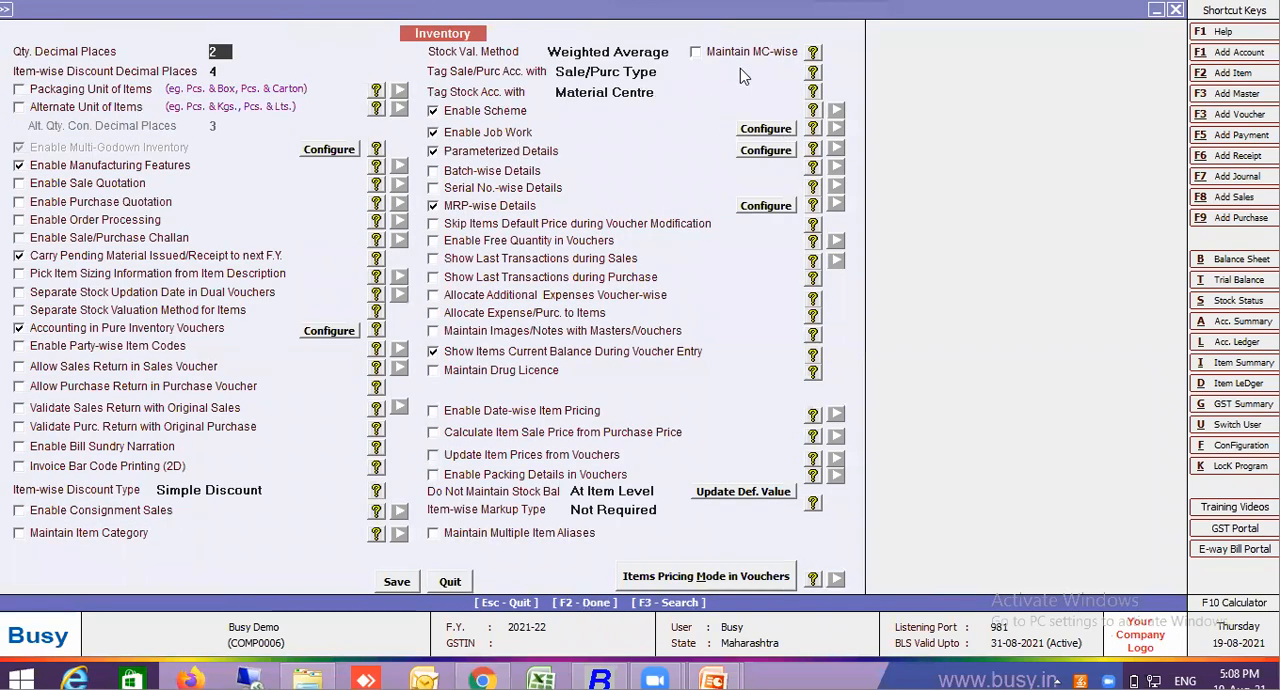
click(742, 52)
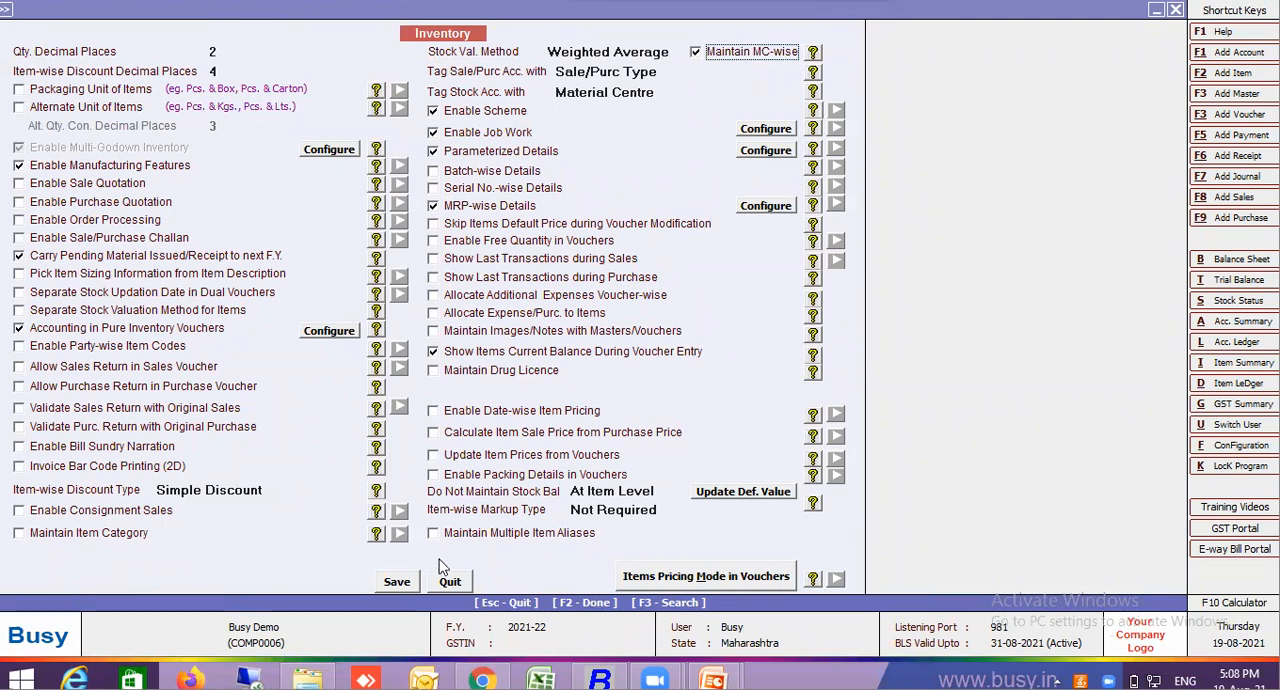
click(416, 579)
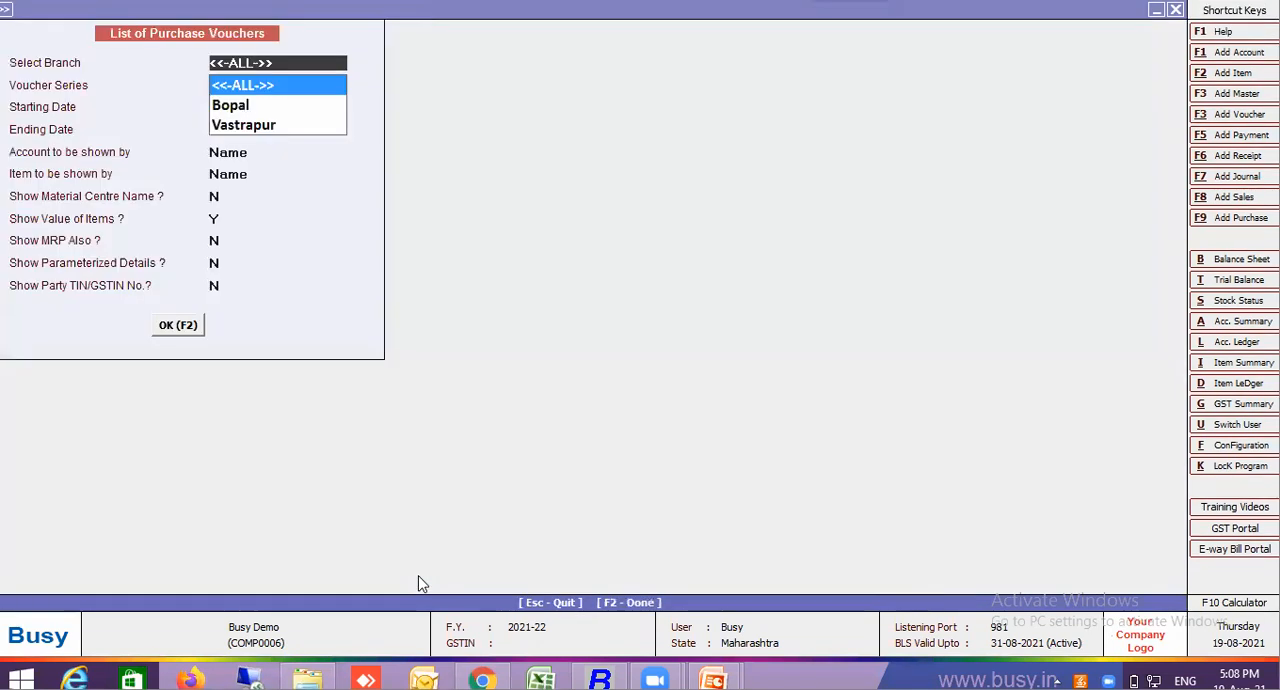
Rerun the purchase voucher list from 18-04-2021 to 19-08-2021 and open voucher 00100 for modification
key(Return)
key(F2)
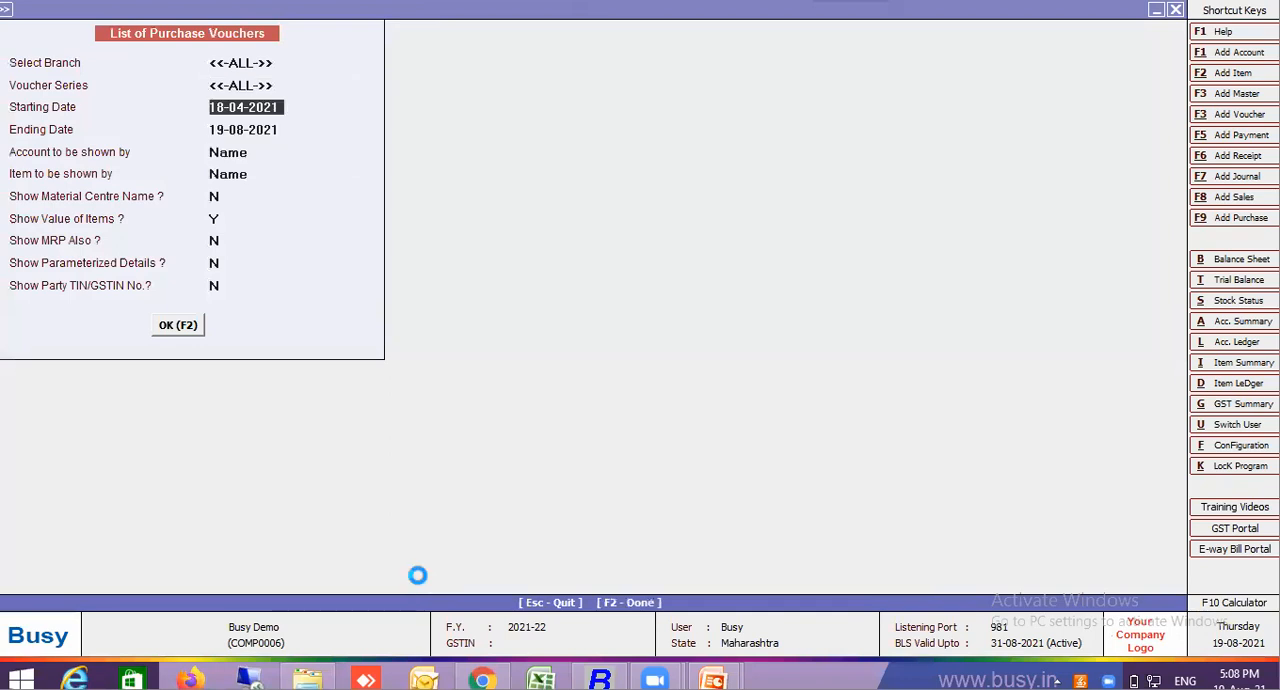
key(Escape)
key(Return)
key(Return)
key(Return)
key(Return)
key(Return)
key(Return)
key(Return)
key(Return)
key(Return)
key(Return)
key(Return)
key(Return)
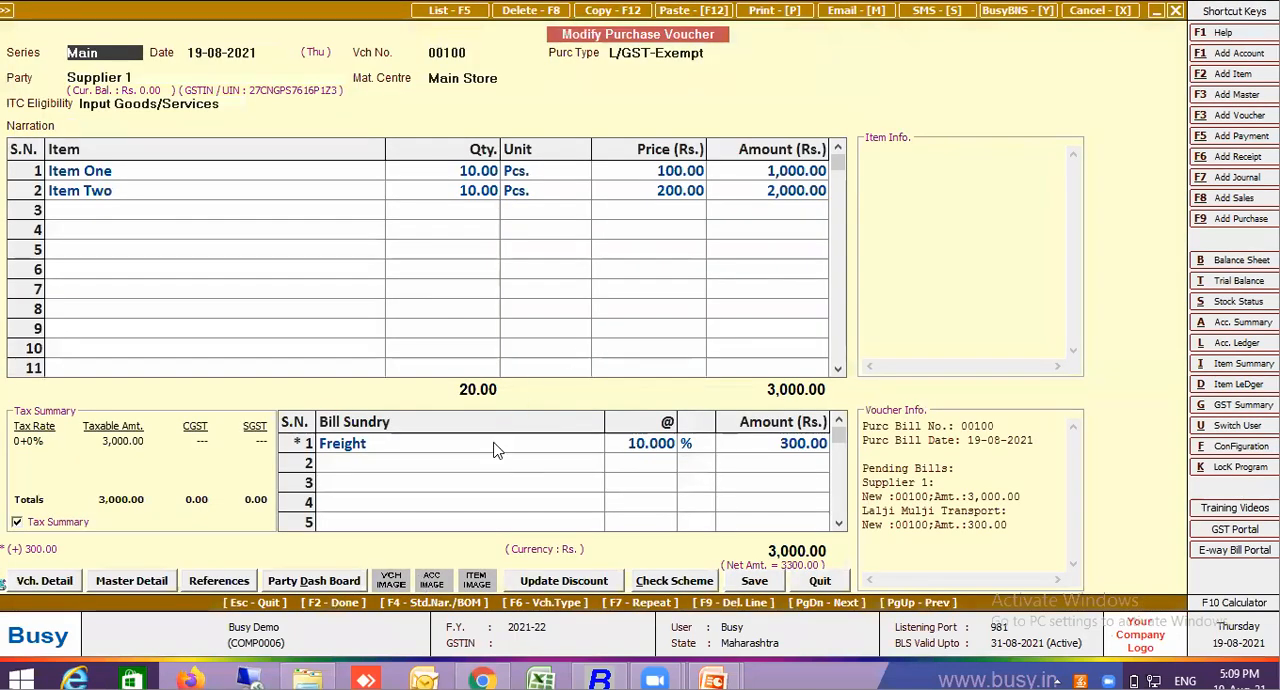
Set Impact Zero Tax Items to Y under Accounting in Purchase in the Freight bill sundry master, then save the master
double_click(493, 449)
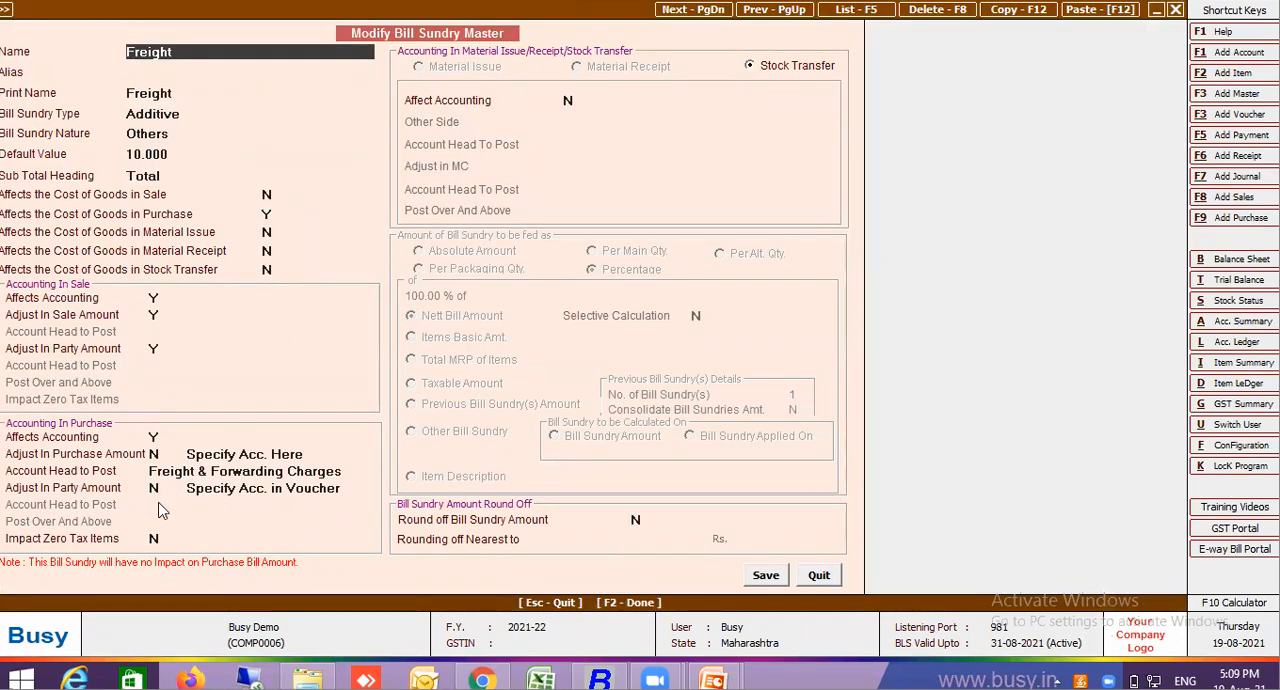
click(155, 538)
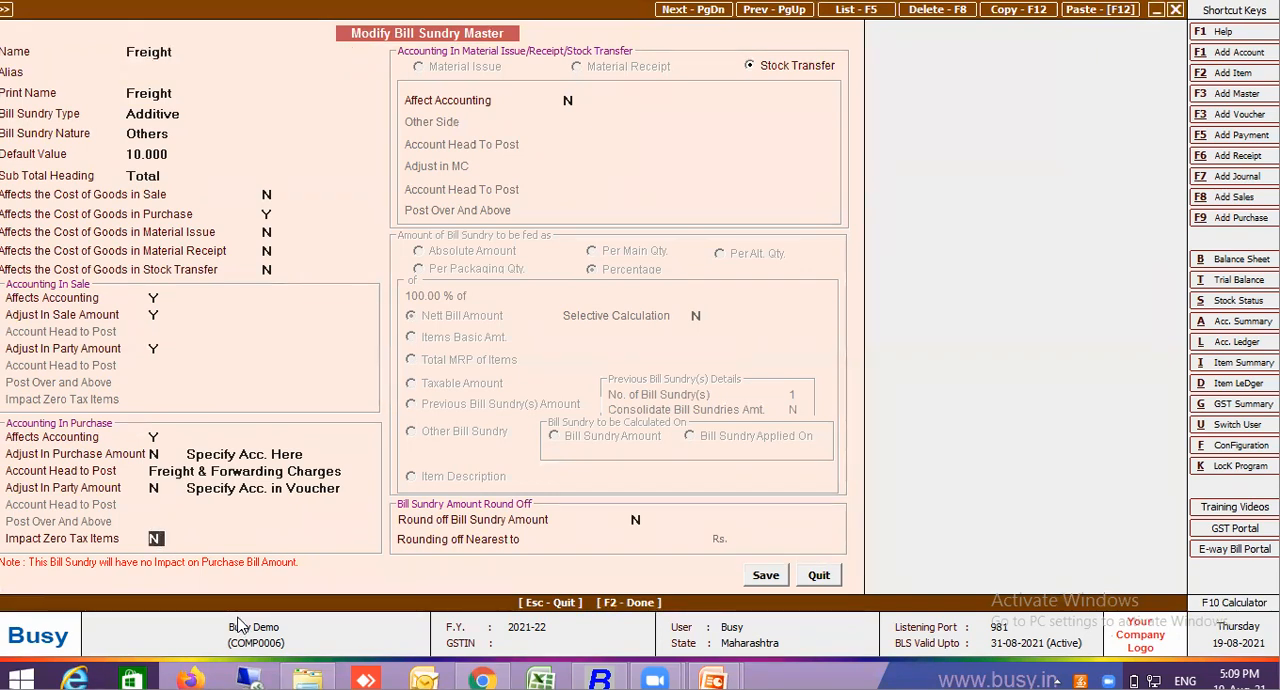
text(Y)
key(Return)
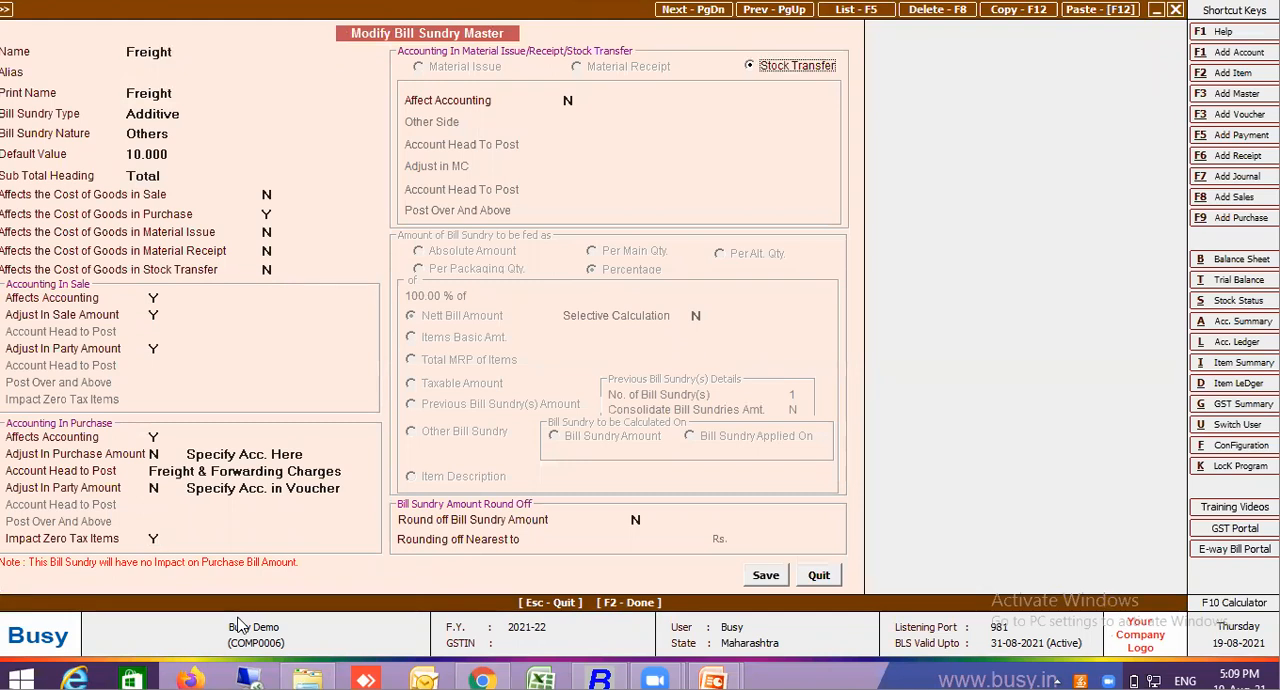
click(764, 582)
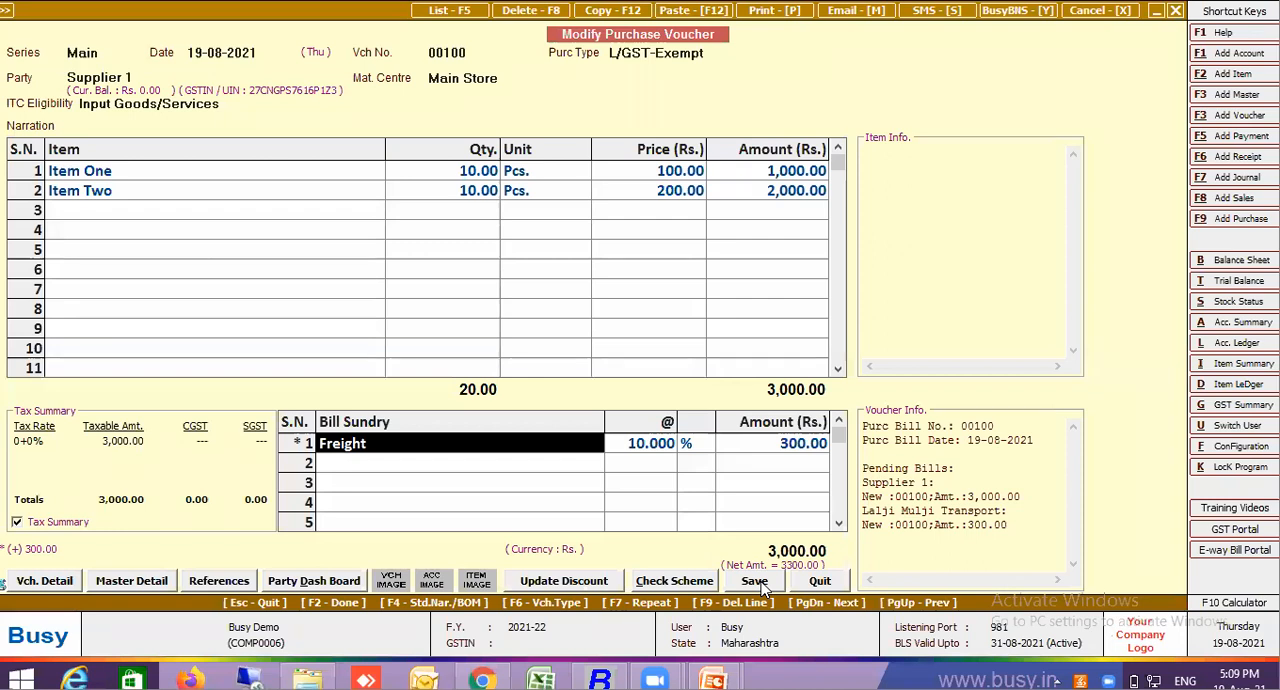
Delete the Freight line from purchase voucher 00100 and save the voucher, continuing past the HSN and CGST warnings and accepting the GST reporting details
key(F9)
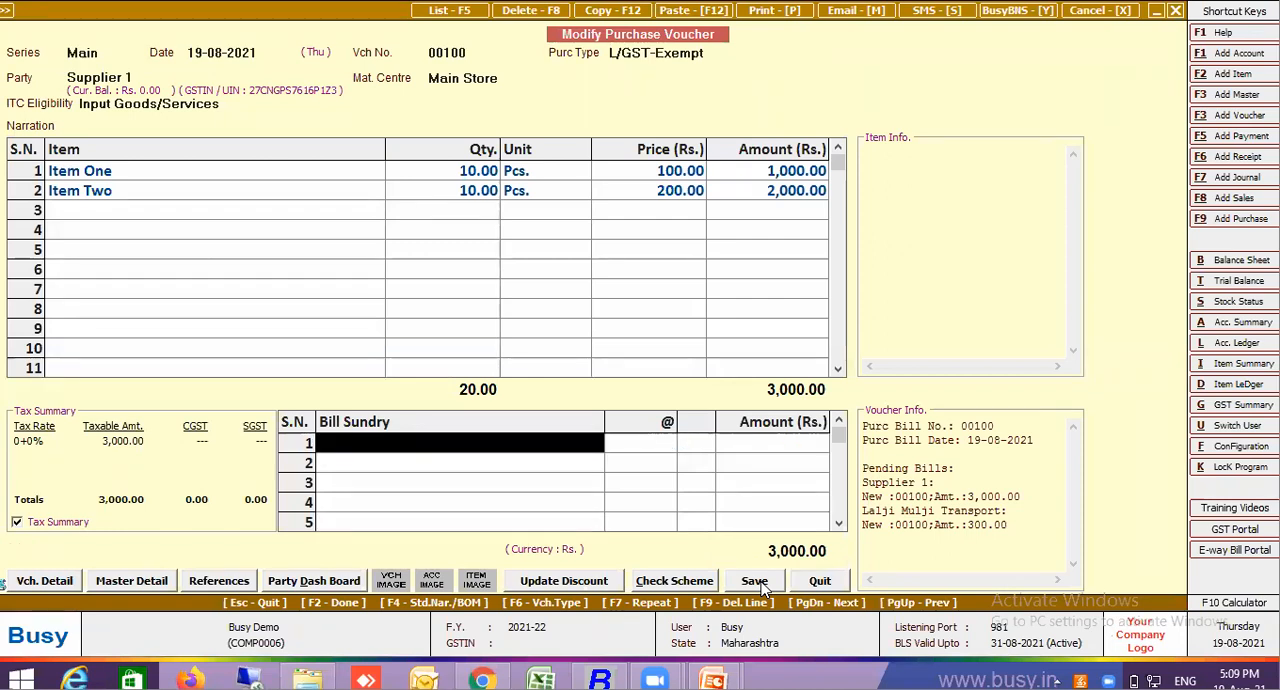
click(756, 582)
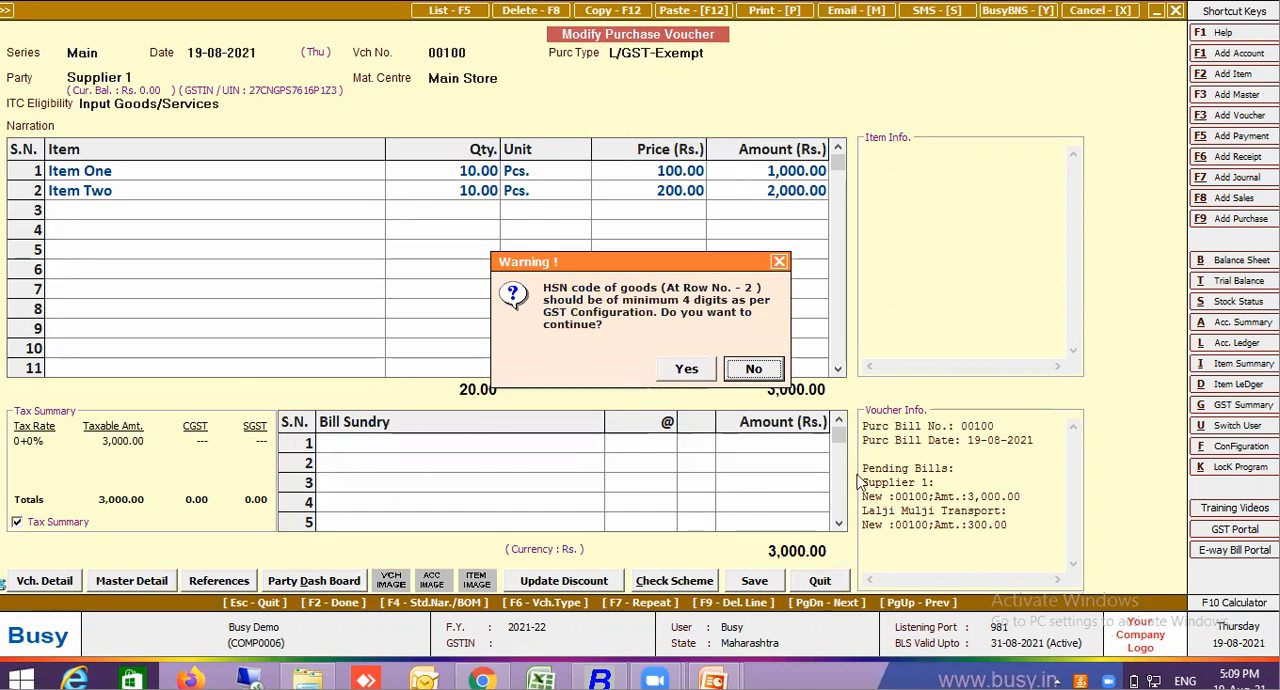
click(703, 369)
click(704, 369)
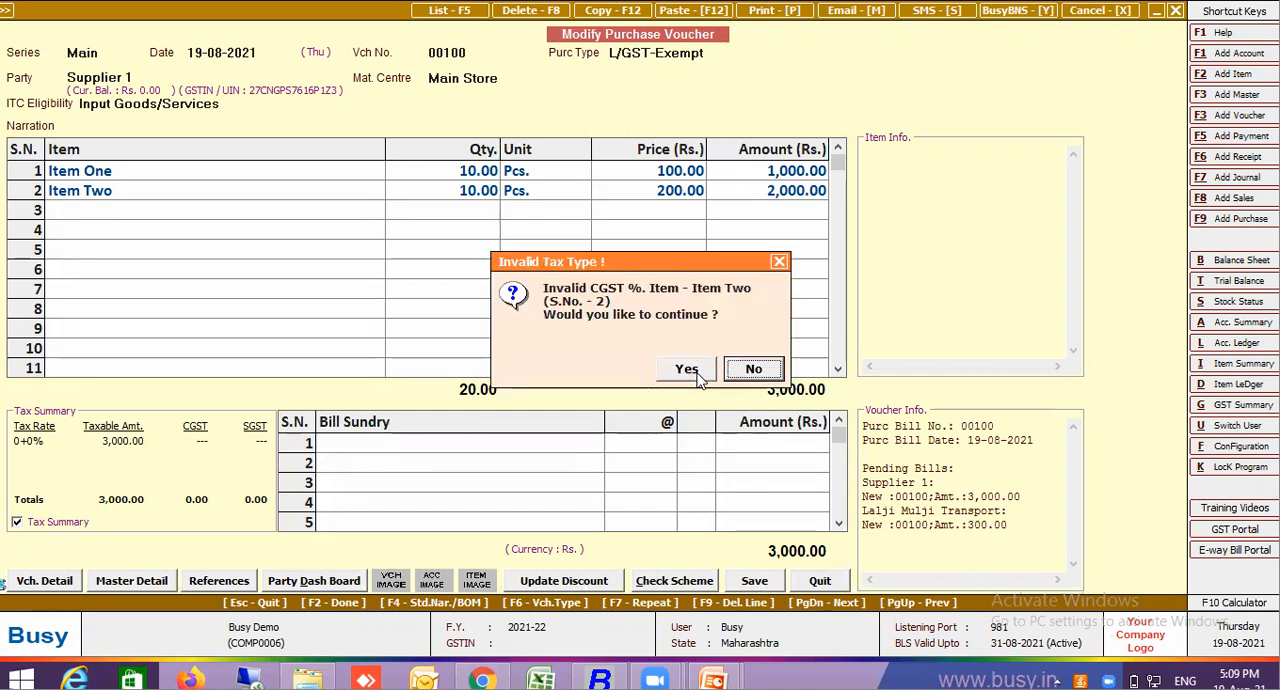
click(701, 371)
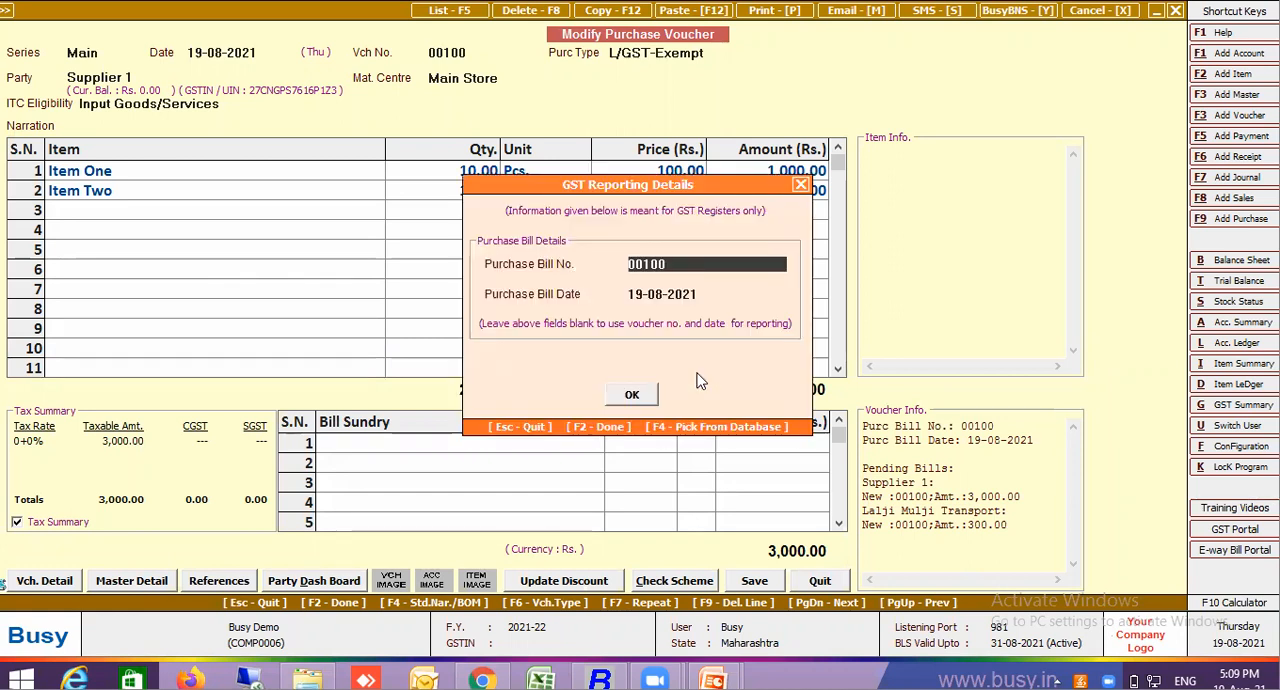
key(F2)
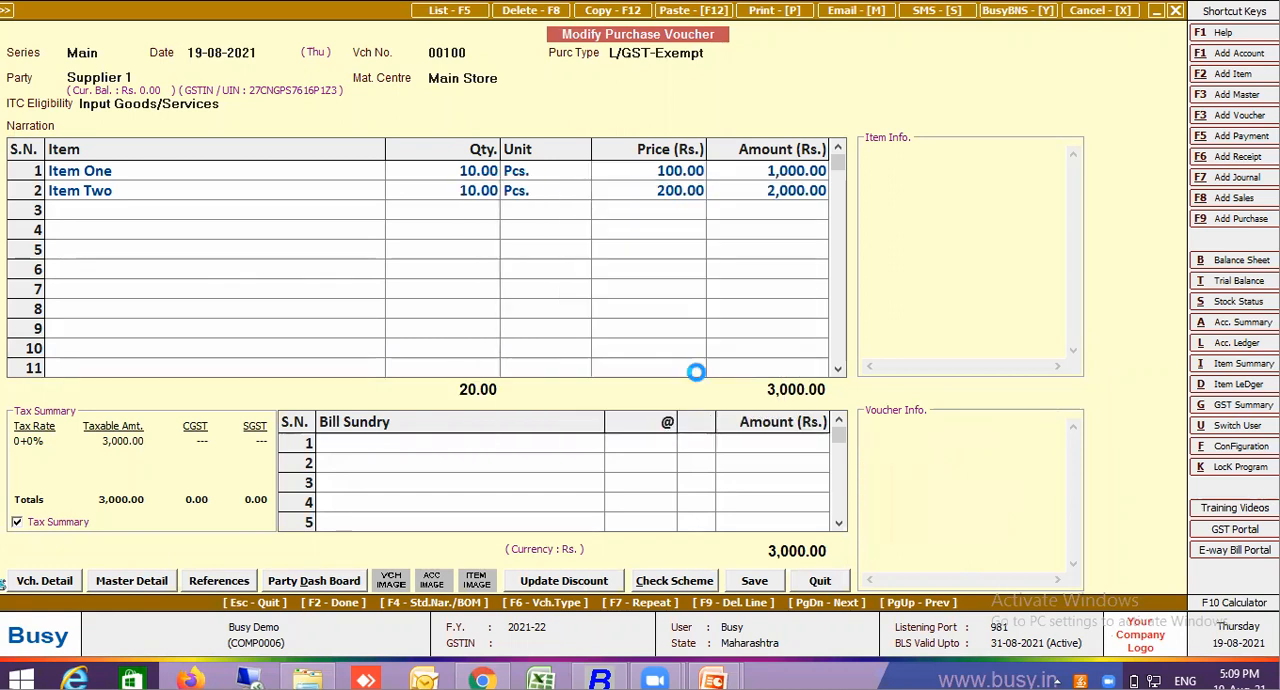
key(F2)
key(Return)
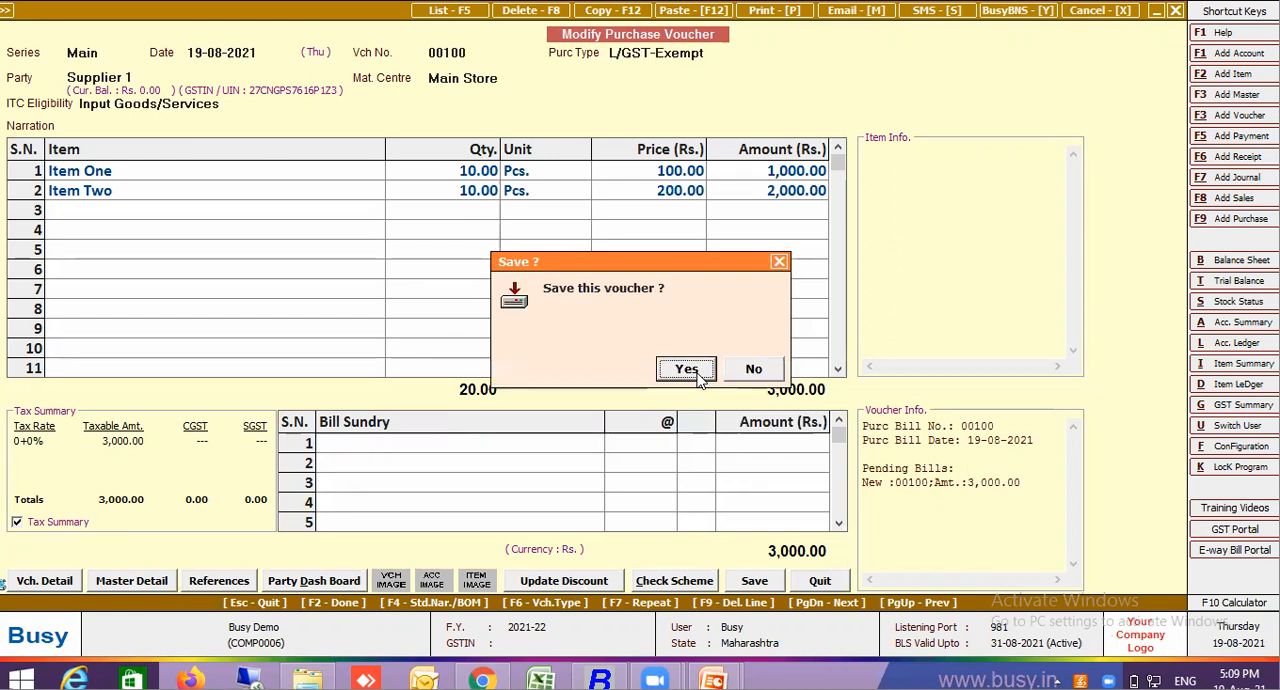
key(Return)
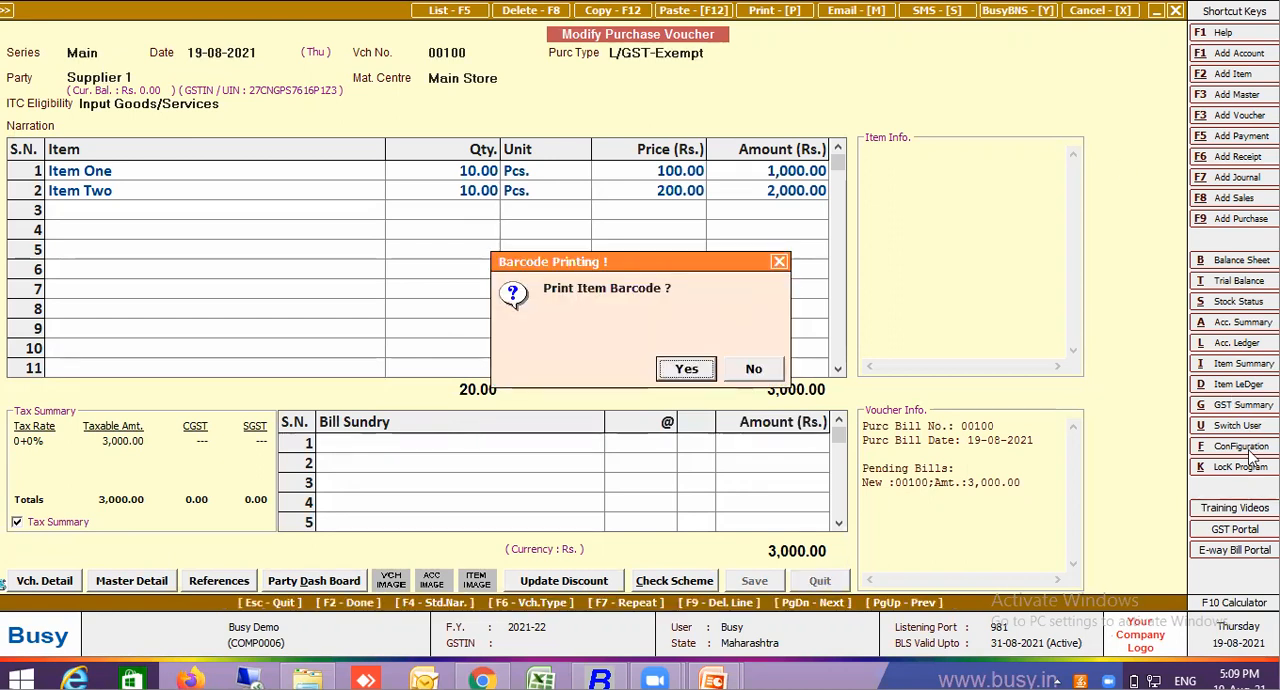
Decline item barcode printing, then set Transport Details in Local Sales/Purchase to N in the GST/VAT features and save the configuration
key(n)
click(1252, 447)
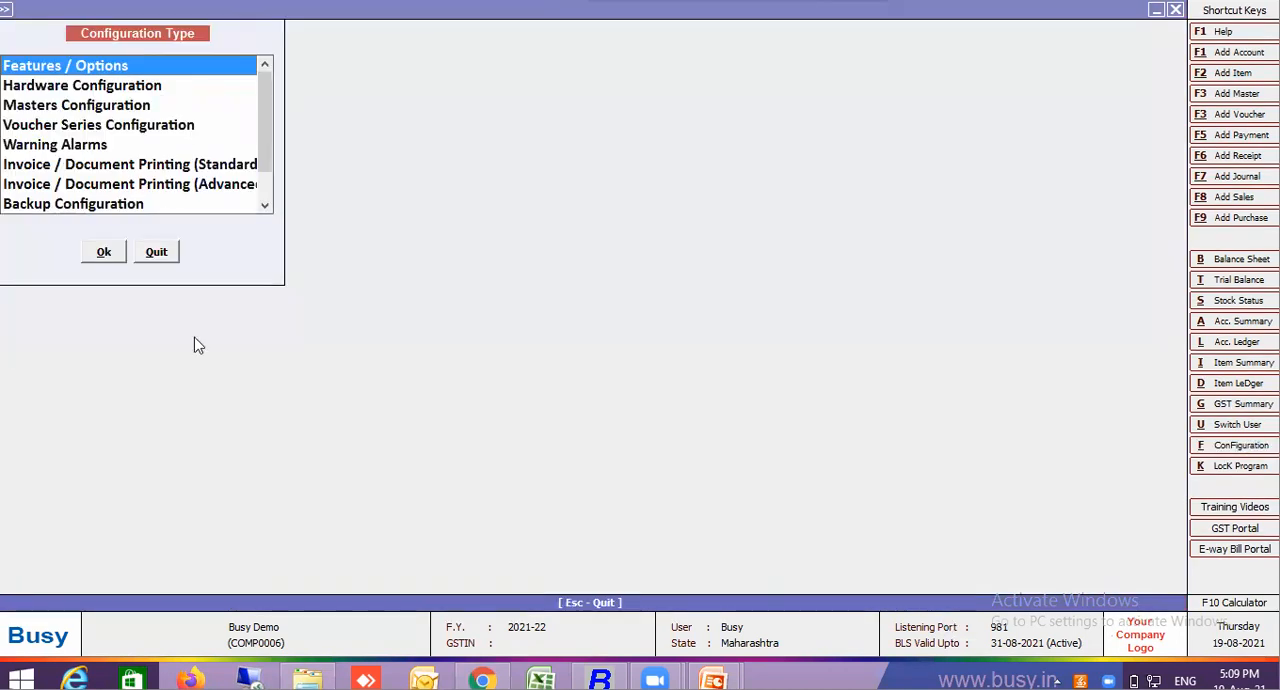
key(Return)
click(117, 282)
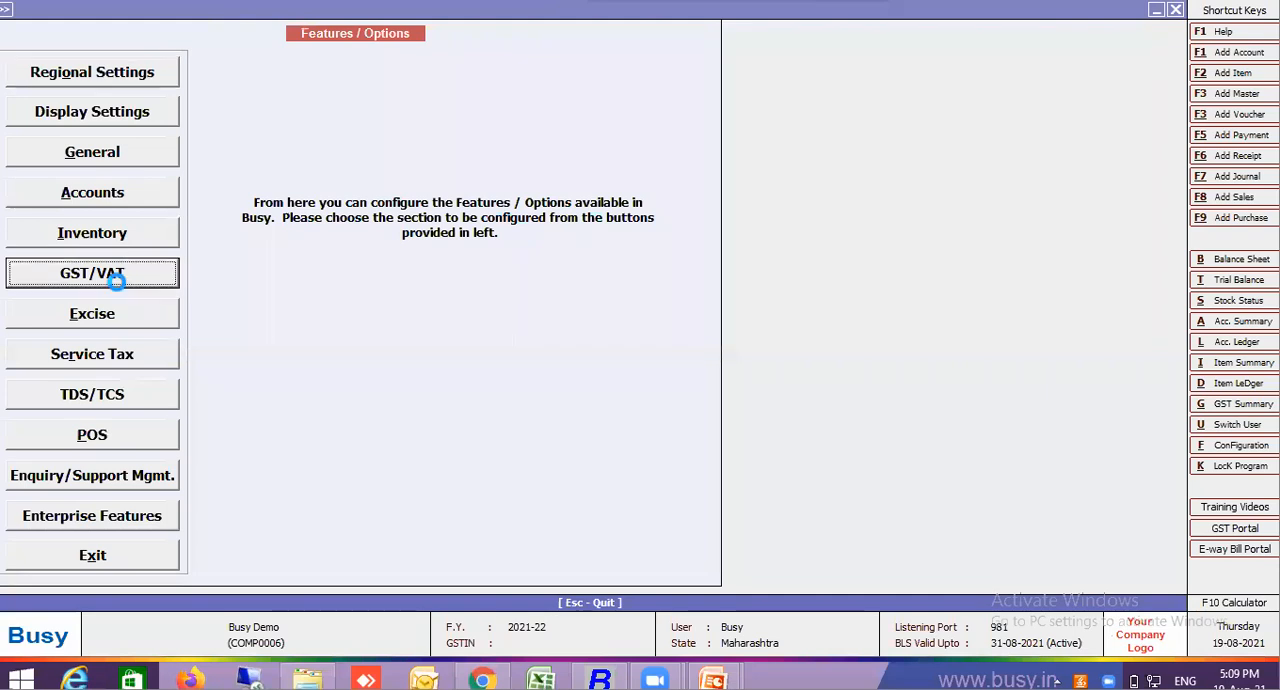
click(201, 337)
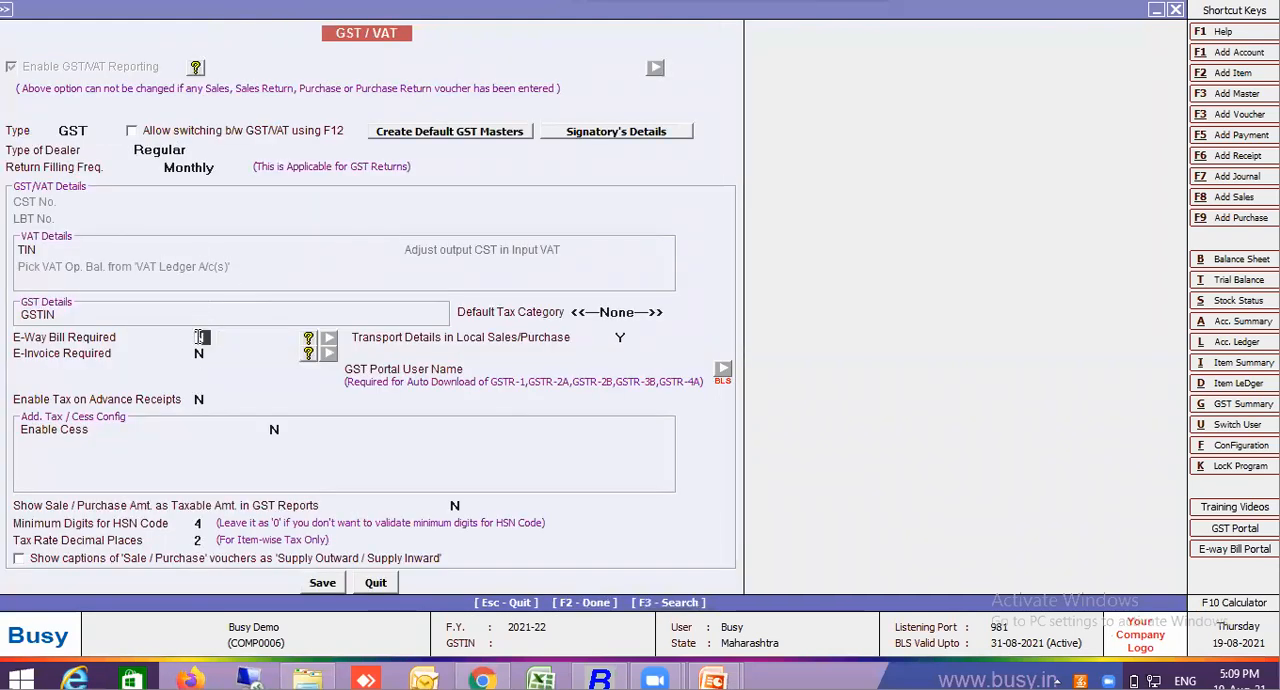
click(330, 586)
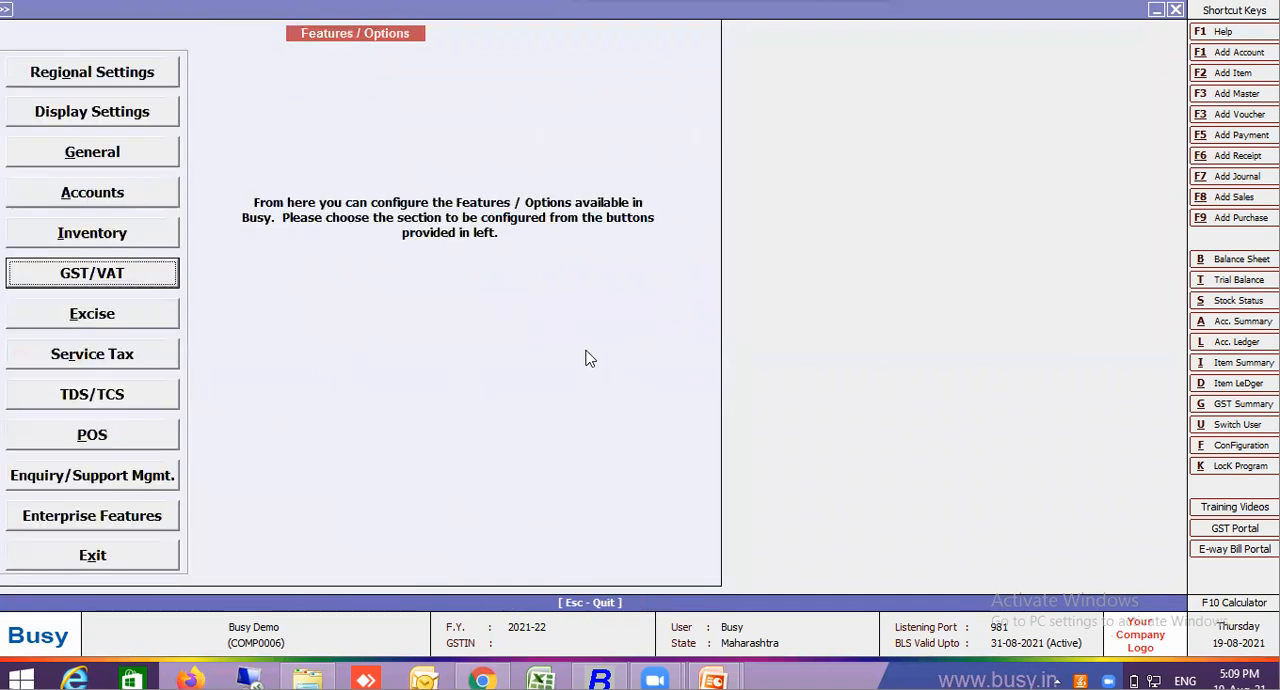
key(Return)
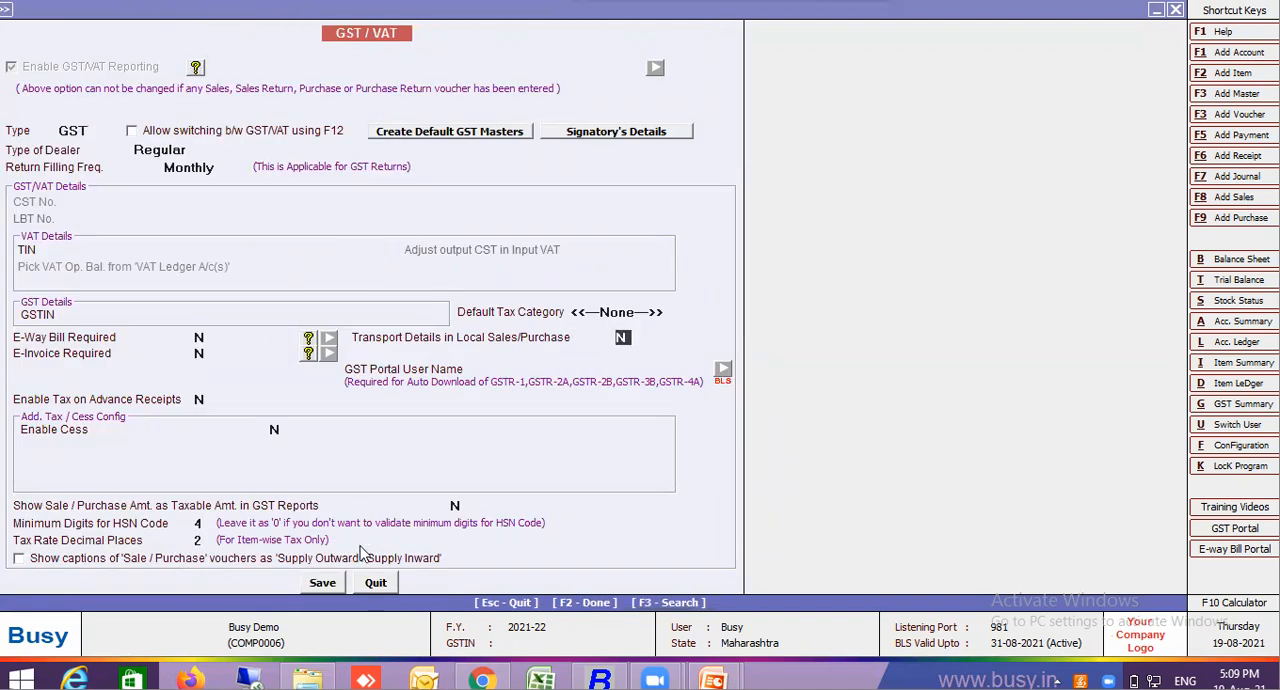
click(323, 582)
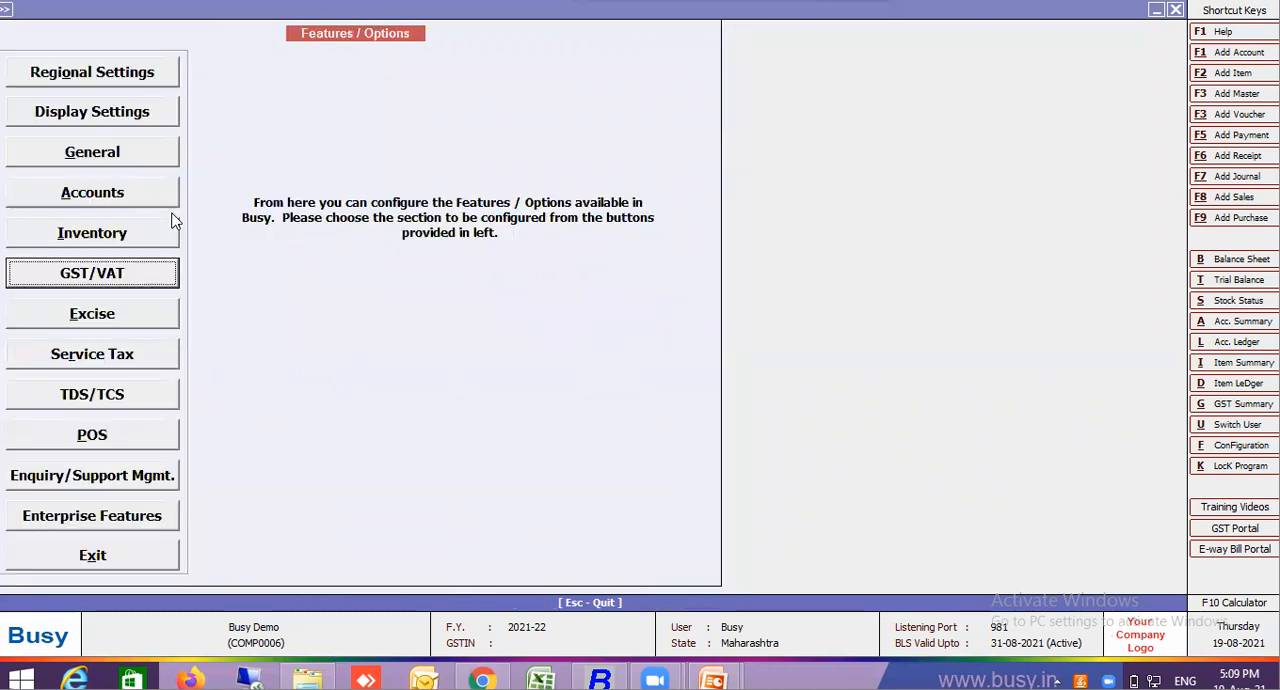
key(Escape)
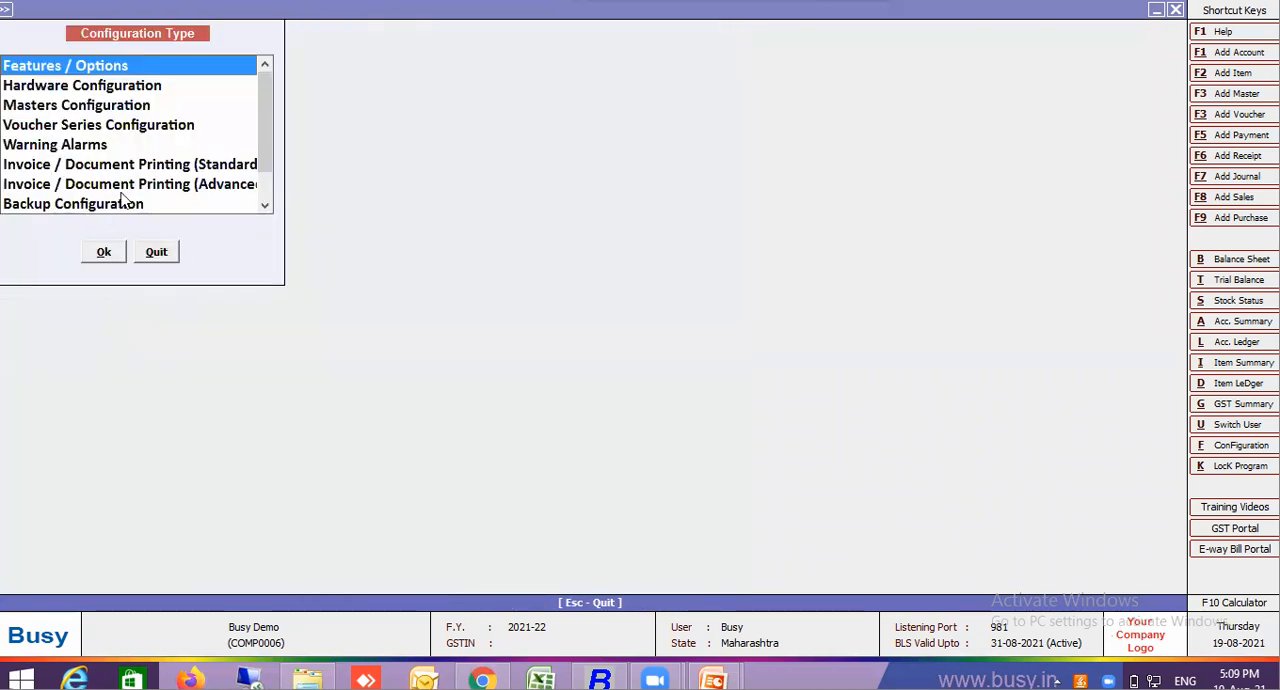
Set the Invalid Tax Rate in Vouchers warning alarm to No Action and save the alarm settings
double_click(86, 143)
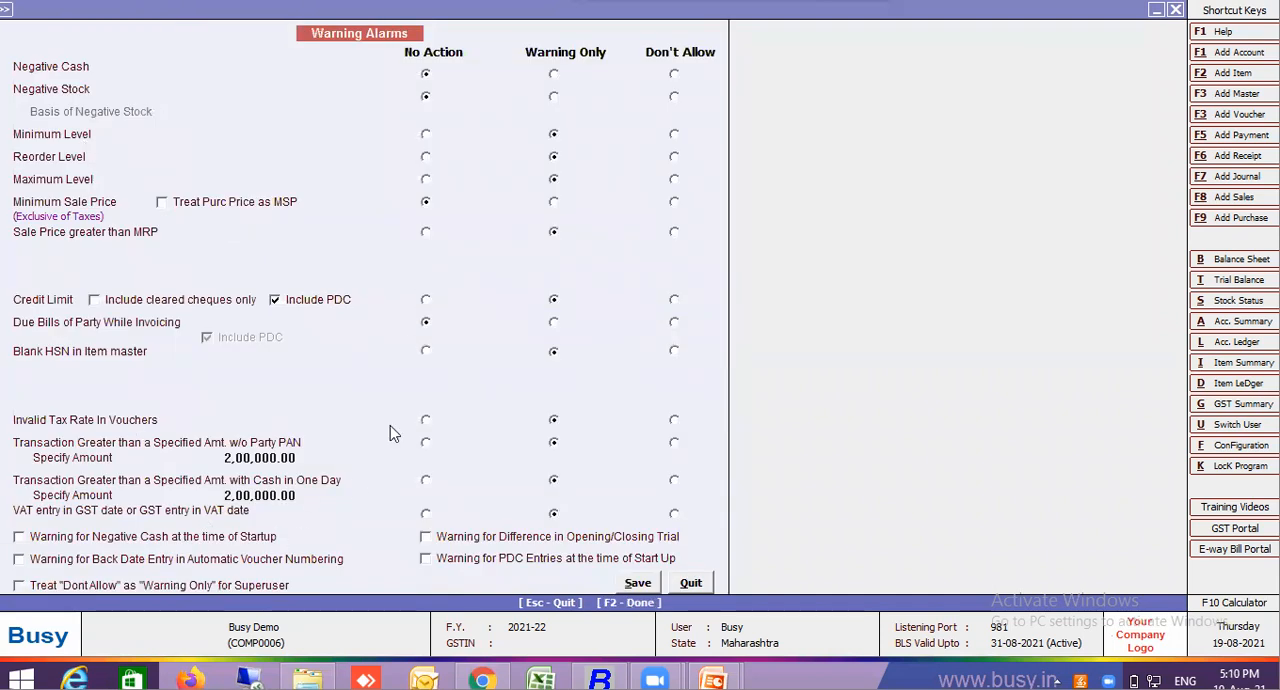
click(425, 423)
key(F2)
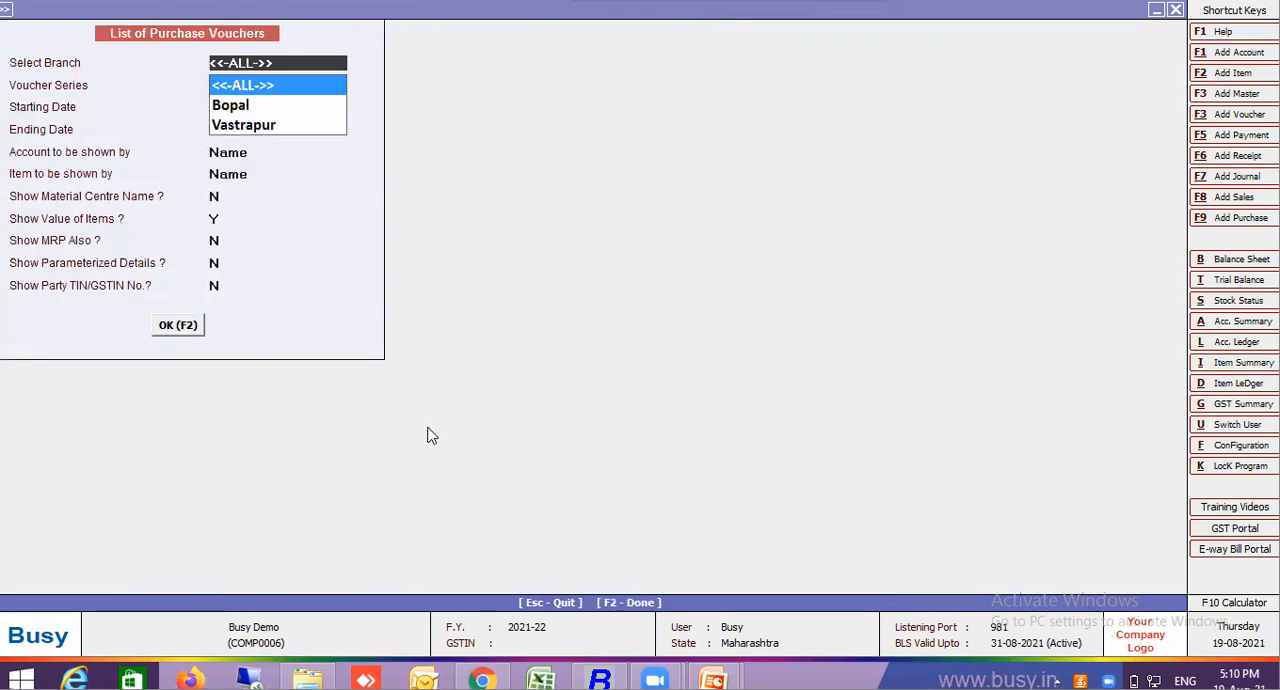
Rerun the list of purchase vouchers from 18-04-2021 to 19-08-2021 and open Supplier 1's voucher 00100 for modification
key(Return)
key(Return)
key(Return)
key(Return)
key(Return)
key(Return)
key(Return)
key(Return)
key(Return)
key(Return)
key(Return)
key(Return)
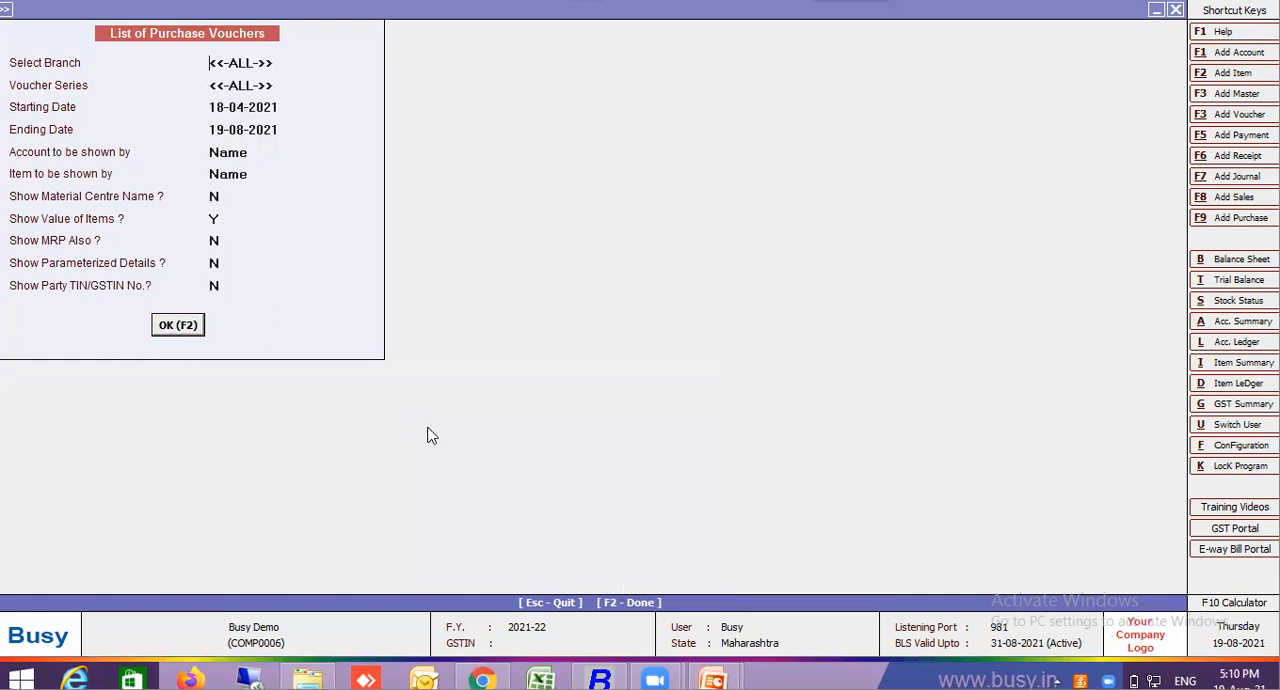
key(F2)
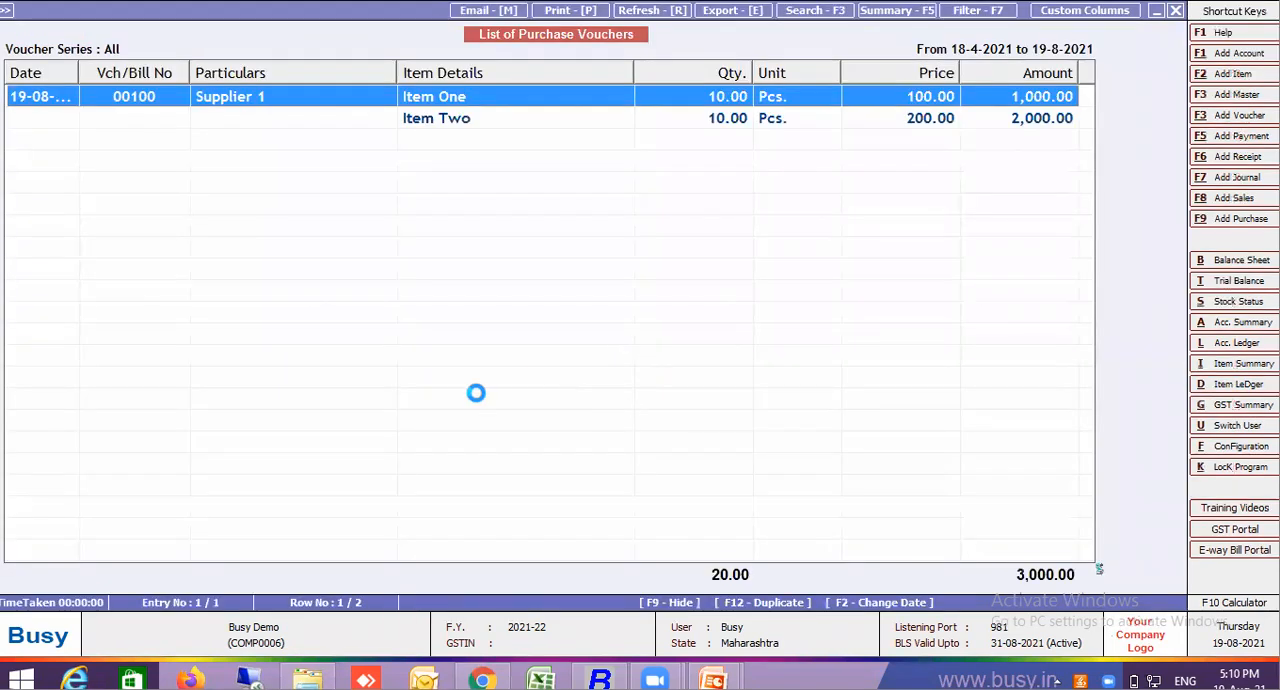
key(Return)
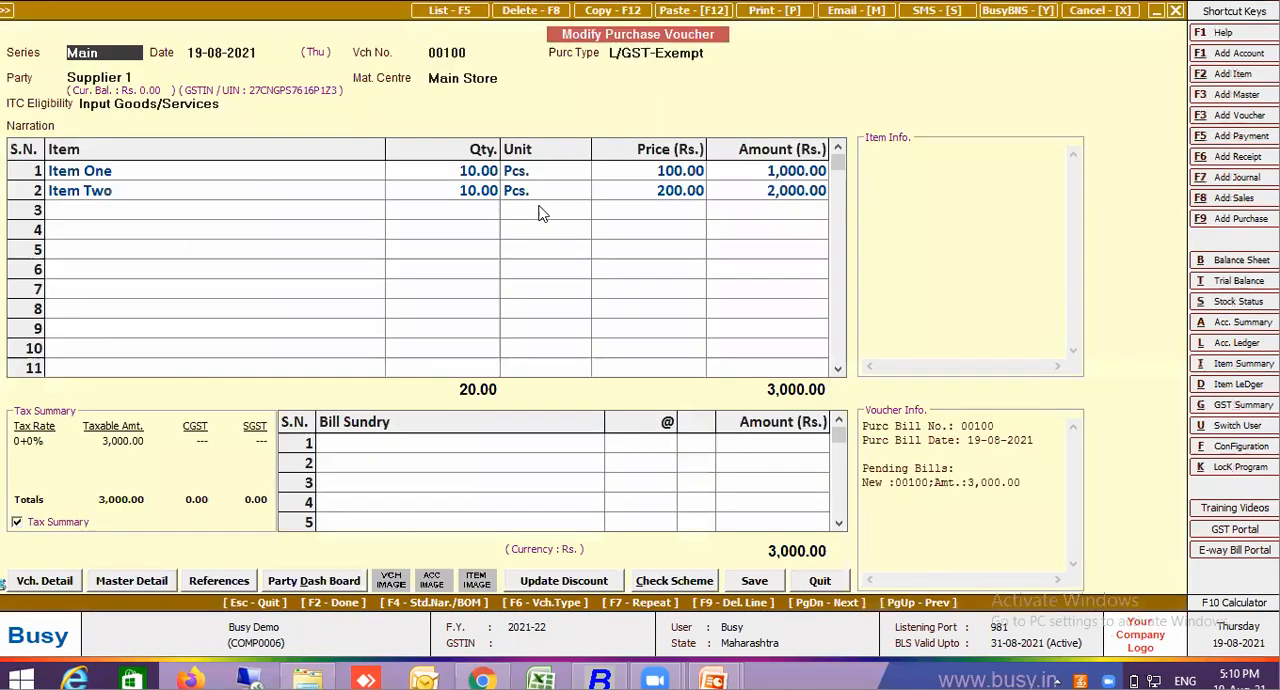
Add a 10% Freight bill sundry to purchase voucher 00100, posting it to the Lalji Mulji Transport account
click(466, 446)
text(fre)
key(Return)
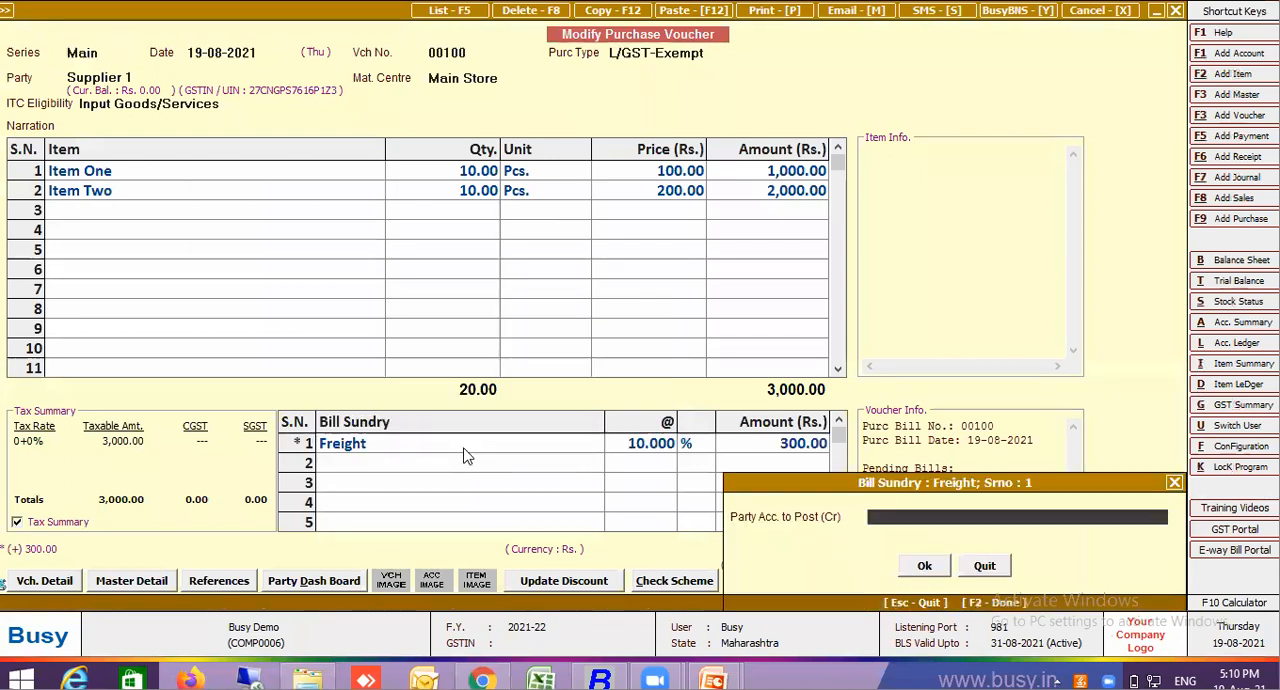
text(lal)
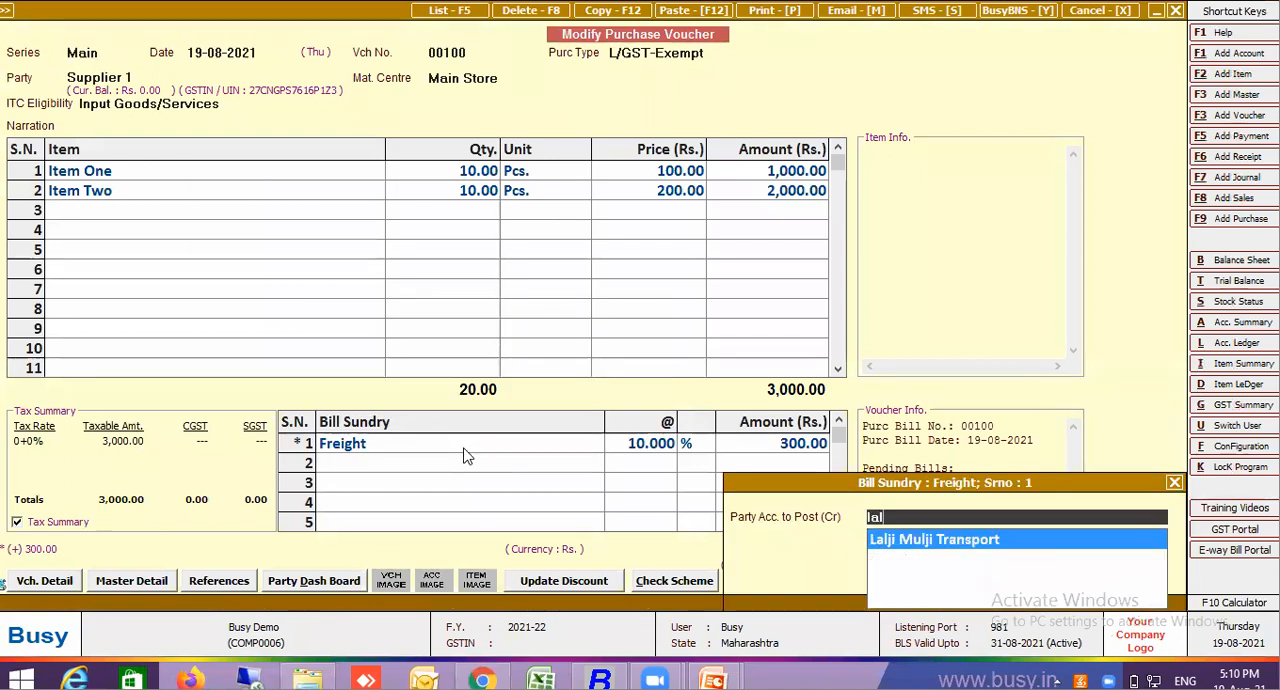
key(Return)
Save purchase voucher 00100, continuing past the HSN warnings, accepting the GST reporting and bill-by-bill details, and declining barcode printing
key(Return)
key(Return)
key(Return)
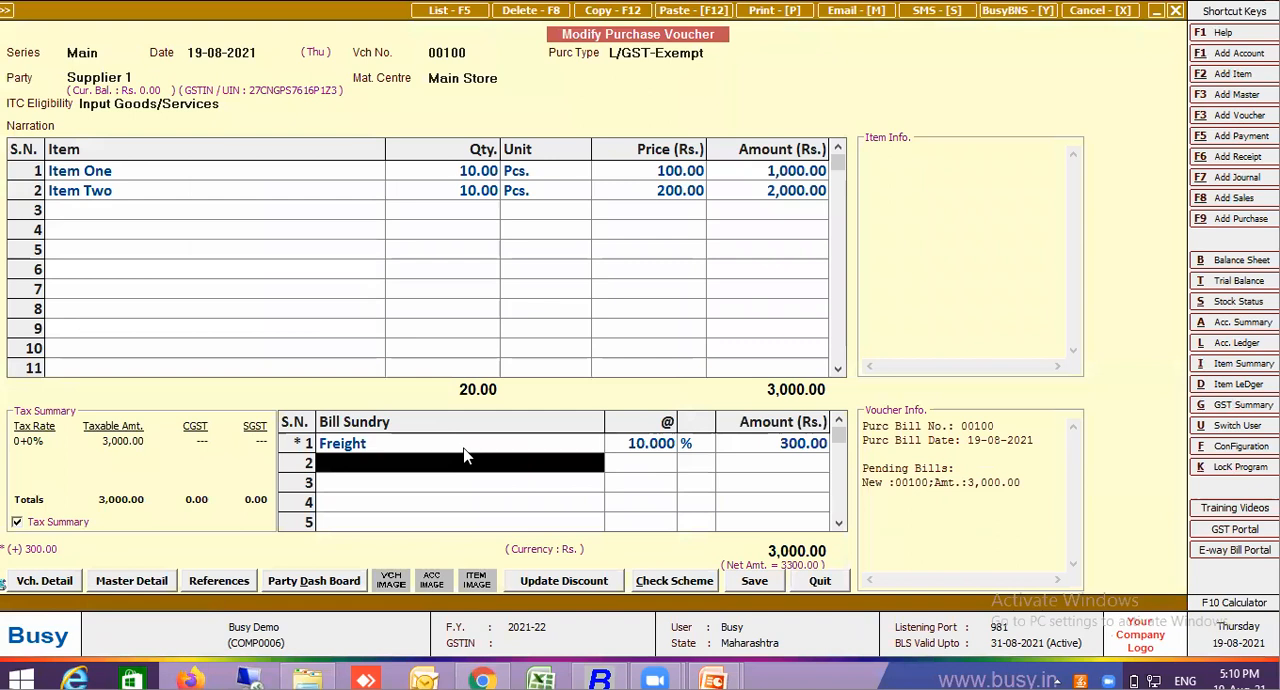
key(Return)
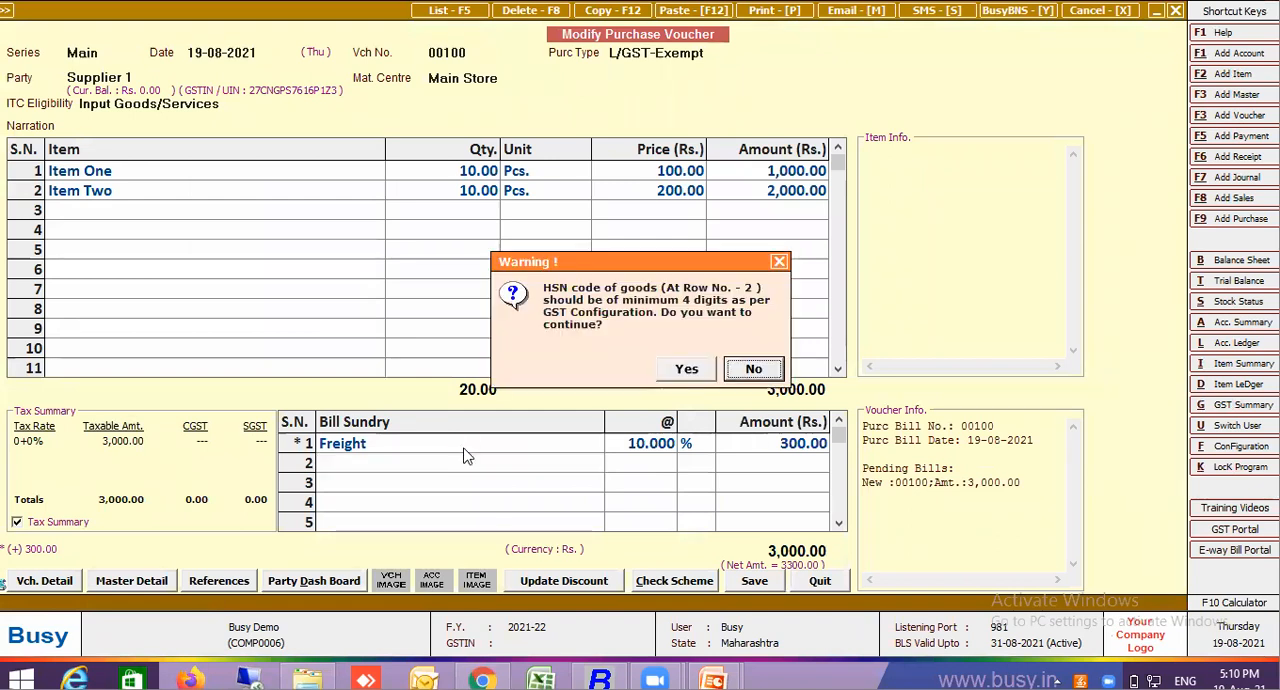
click(697, 372)
click(688, 370)
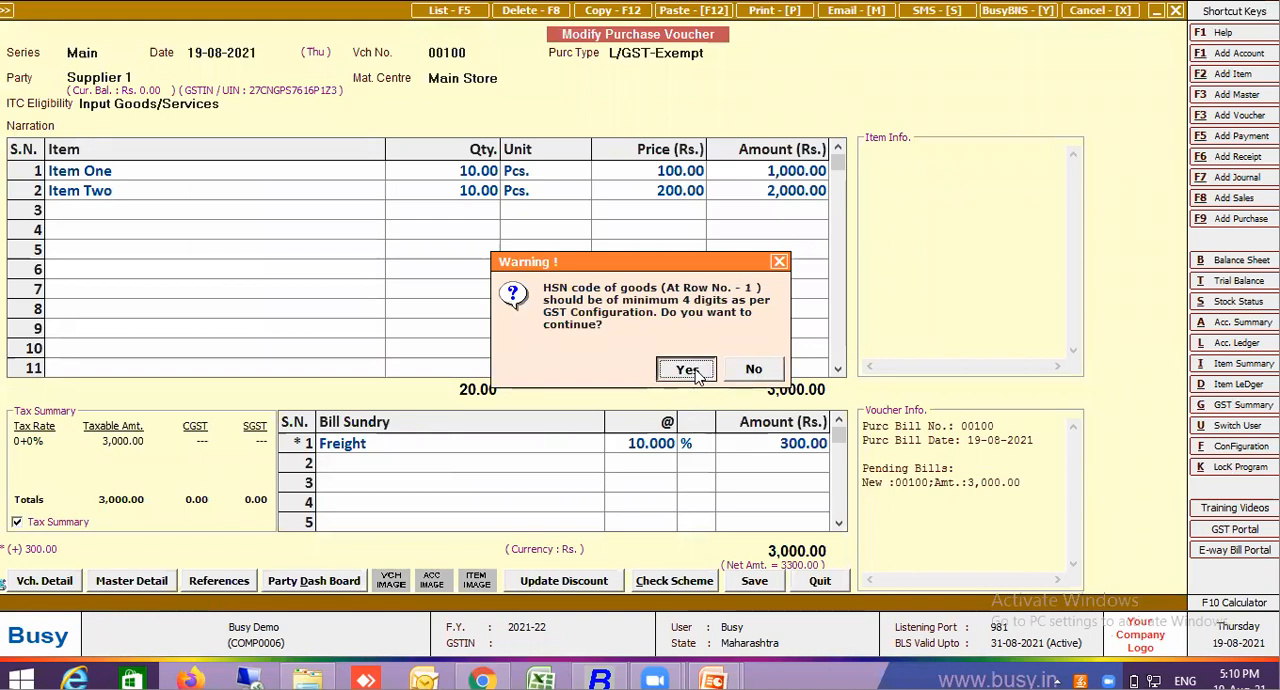
click(640, 397)
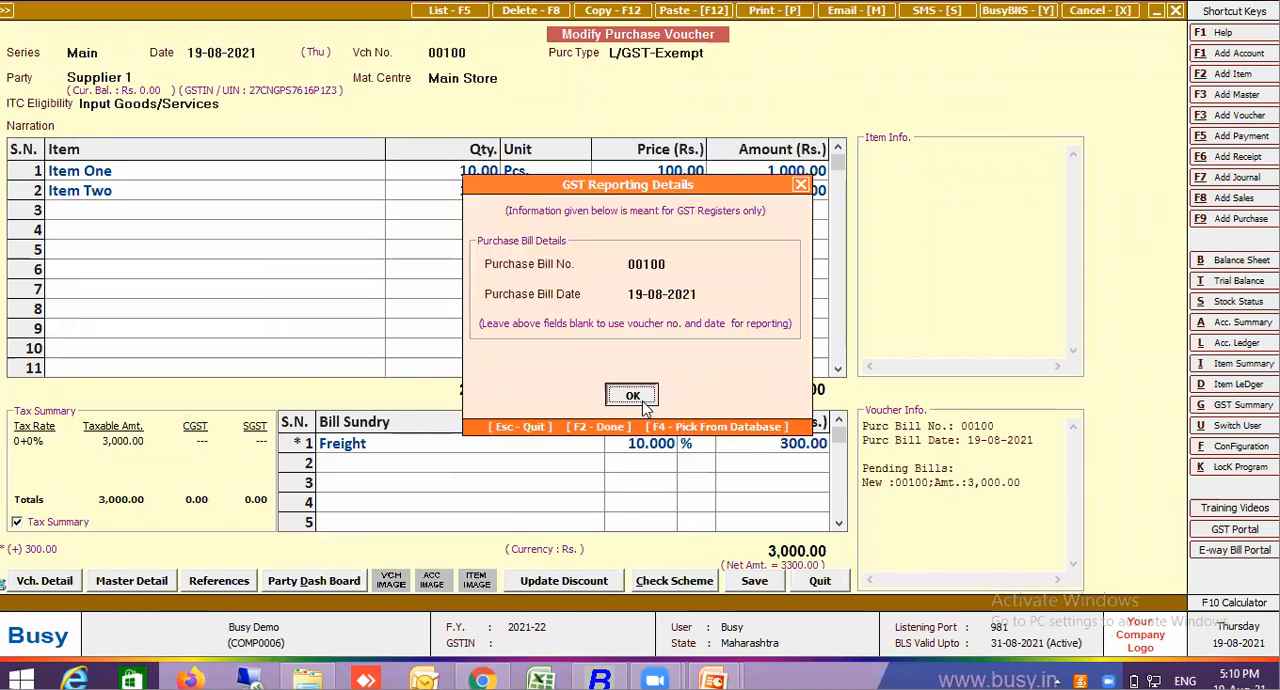
click(638, 454)
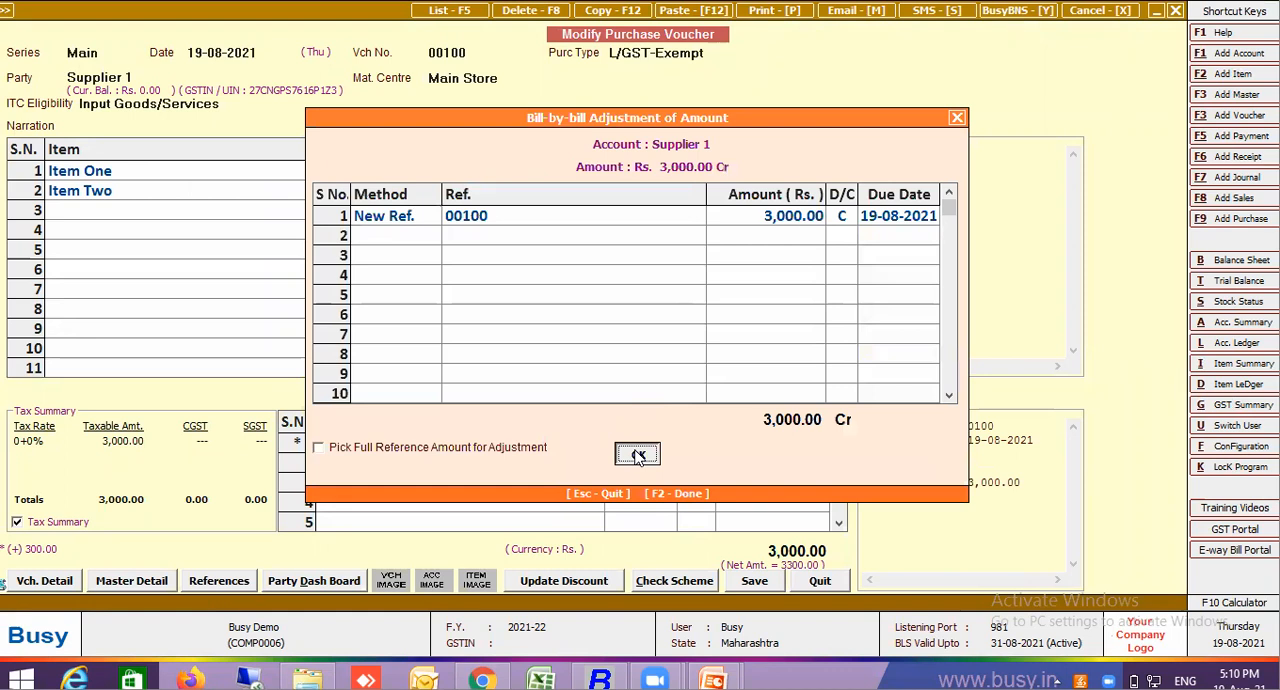
click(638, 455)
key(Return)
key(Return)
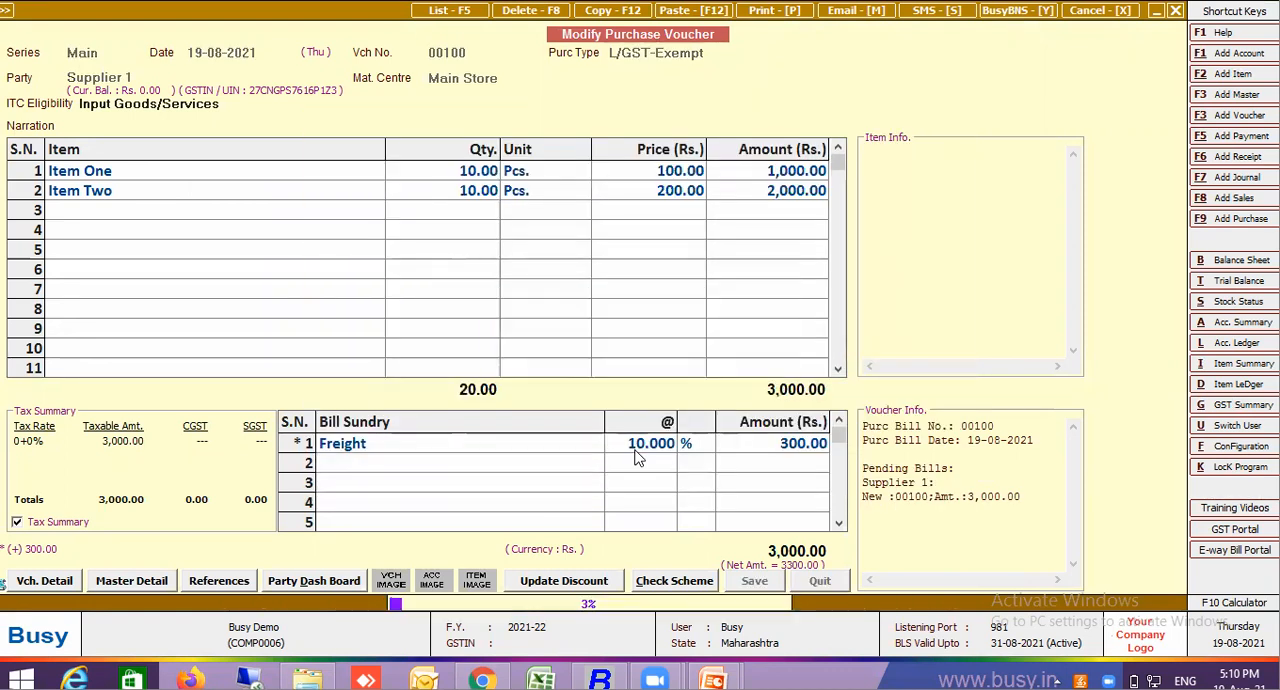
key(n)
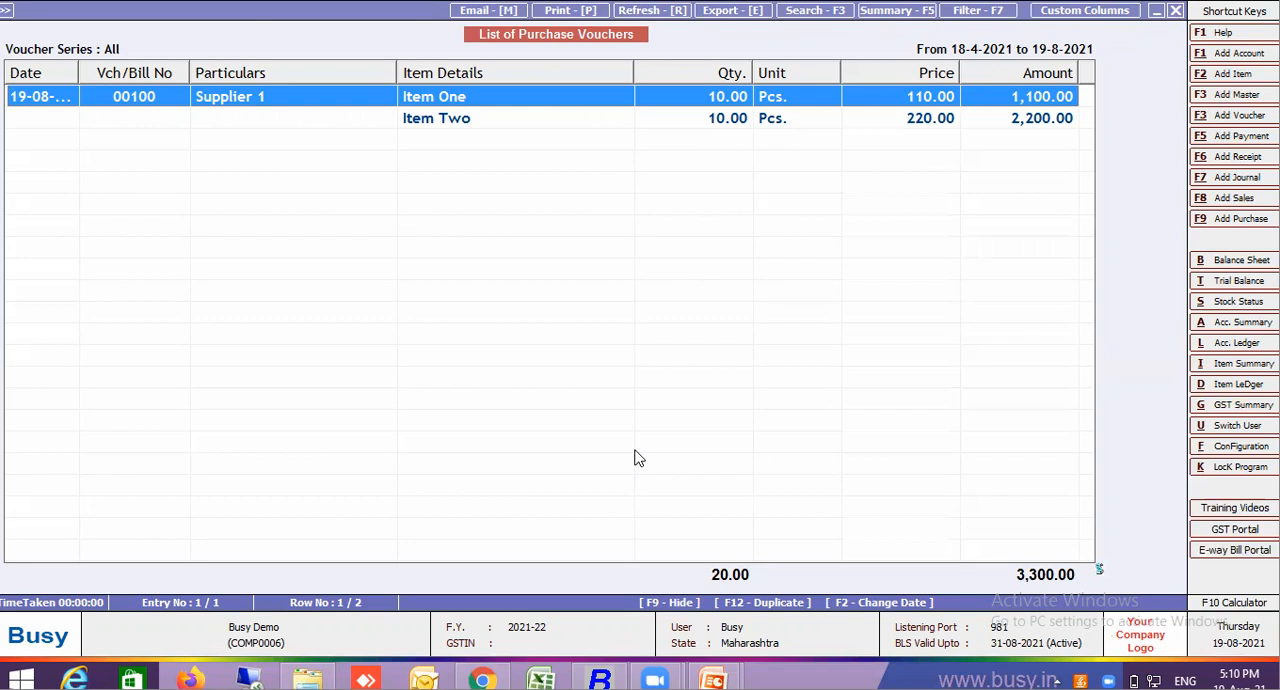
Open purchase voucher 00100 and review its Freight bill sundry master's cost-of-goods and Impact Zero Tax Items settings for purchase
key(Return)
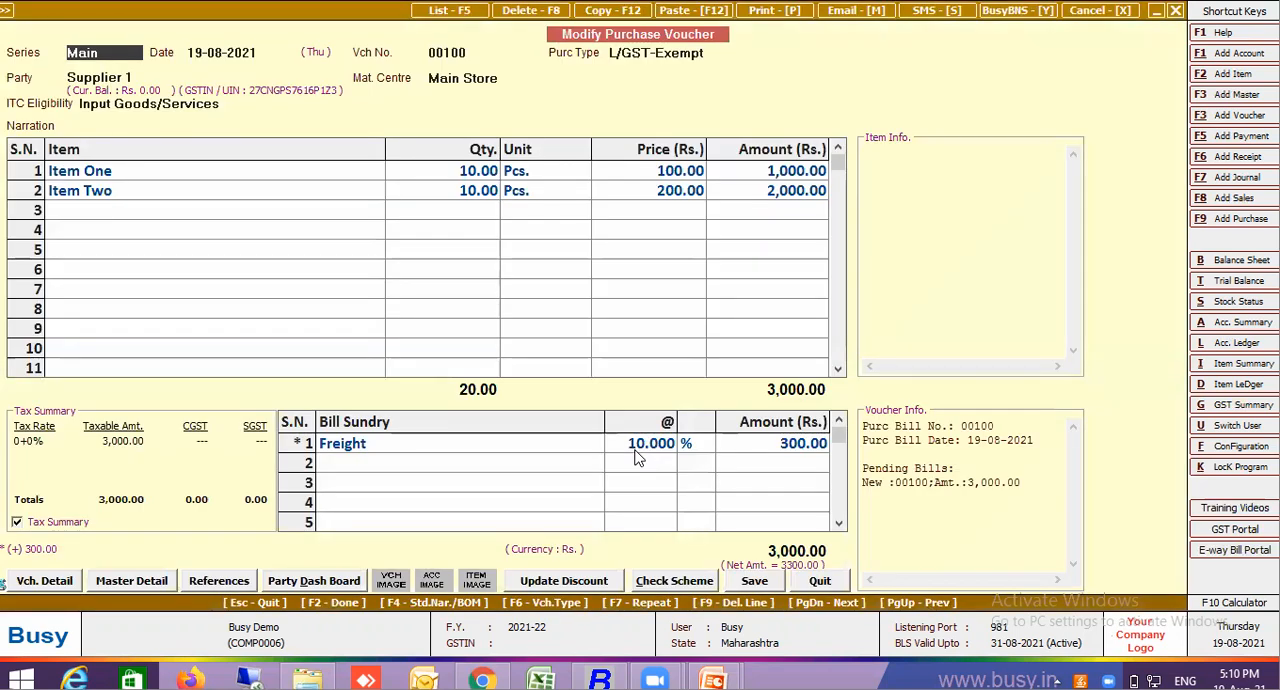
click(480, 443)
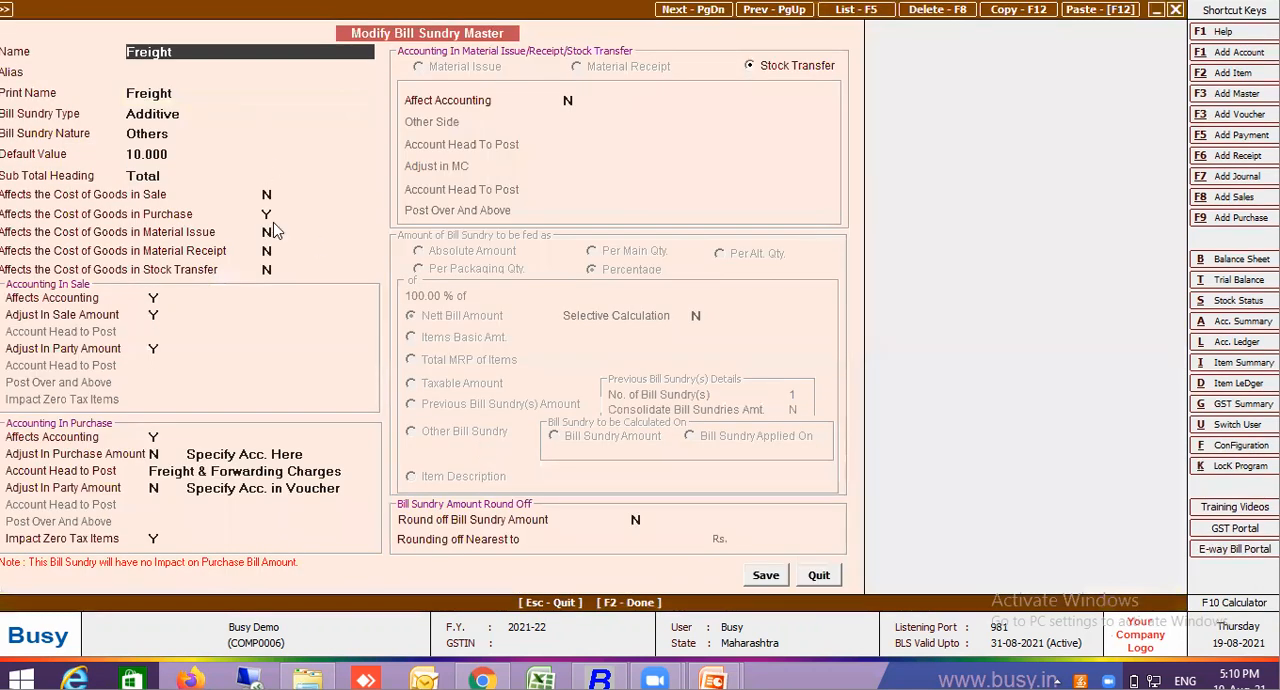
click(268, 213)
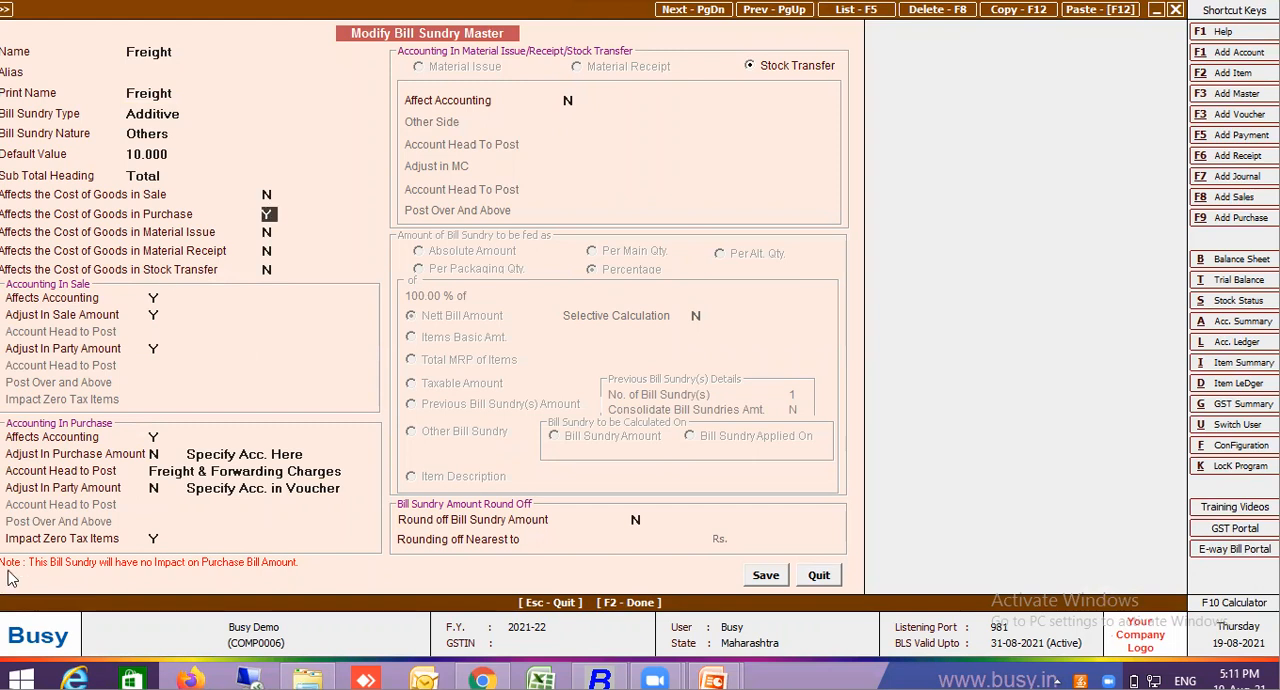
click(157, 539)
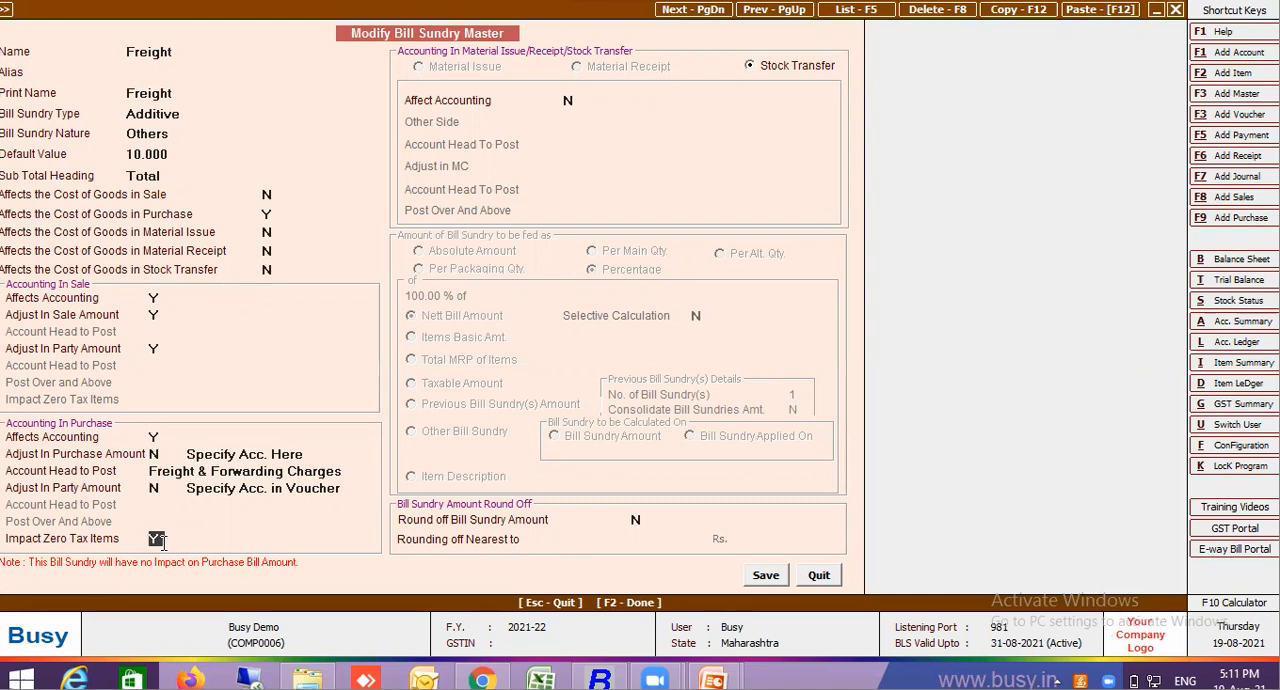
key(F2)
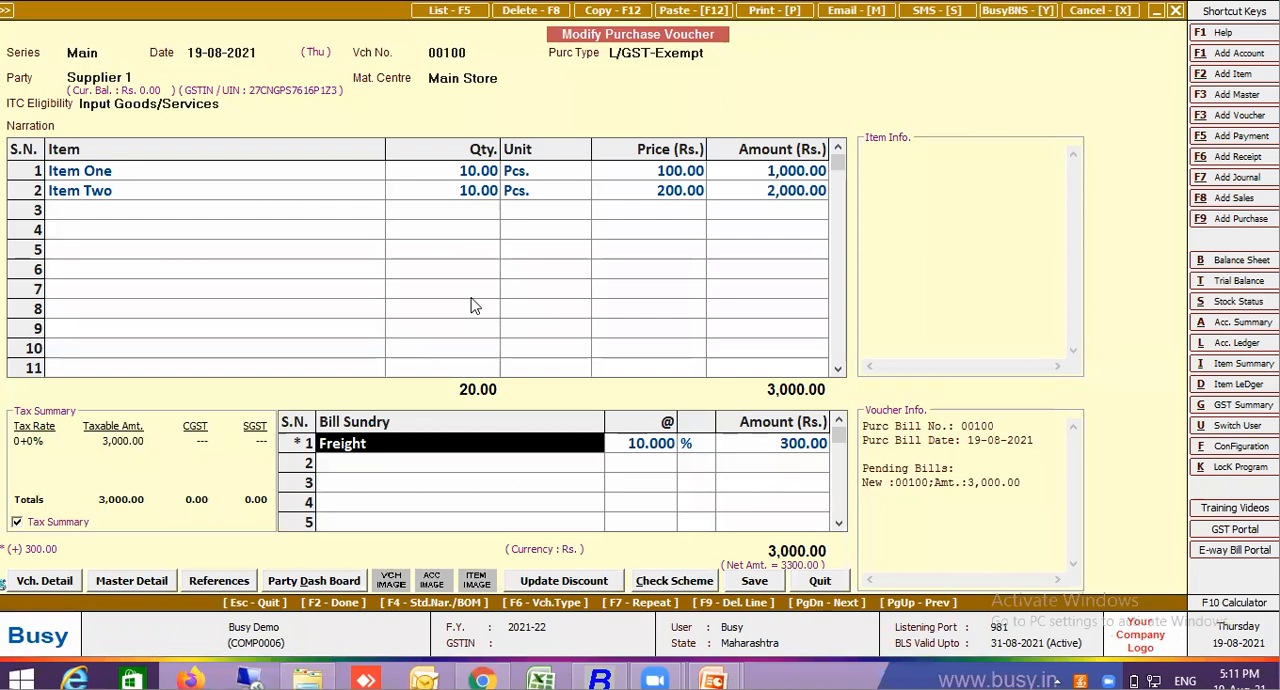
Preview voucher 00100's accounts voucher in the STANDARD format, saving the default Purchase Voucher print configuration when asked
key(alt+p)
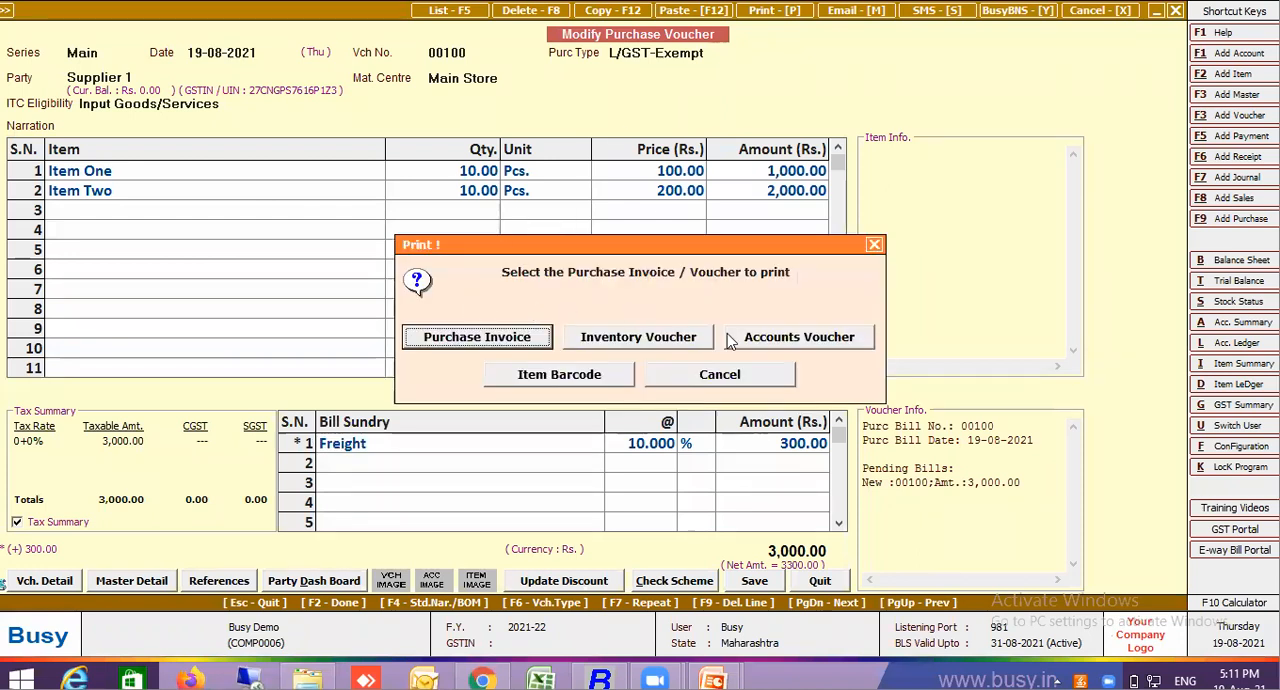
click(800, 347)
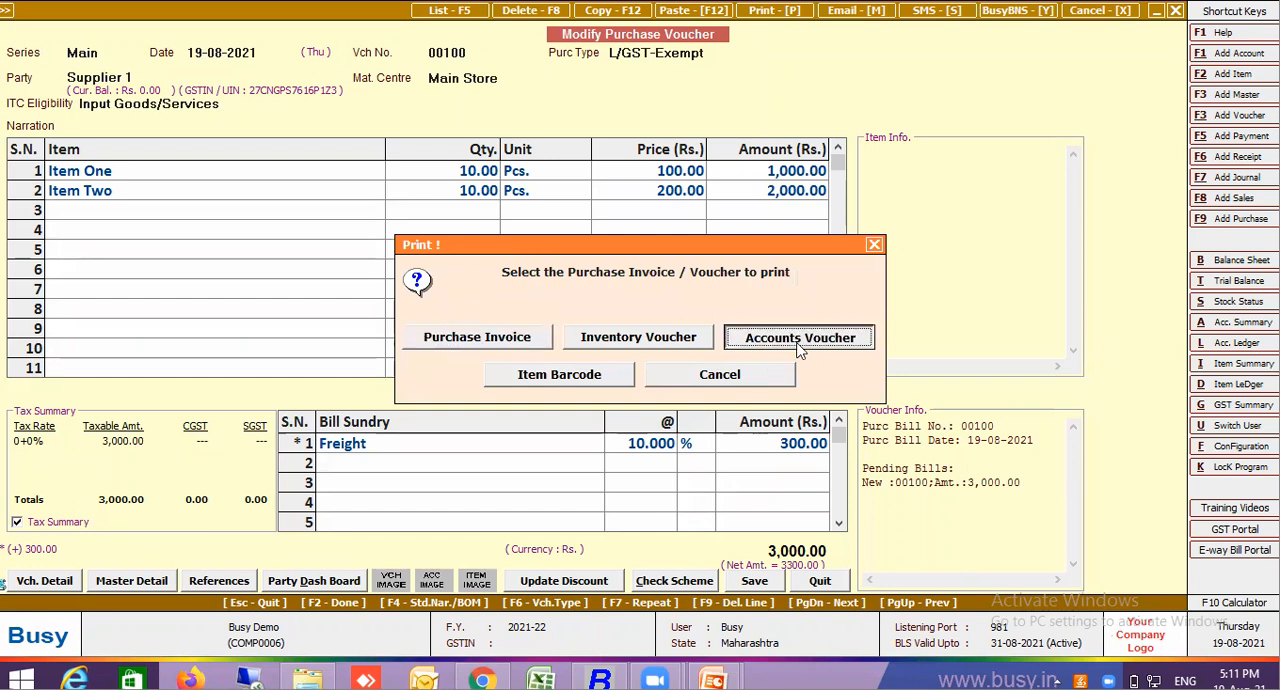
click(800, 347)
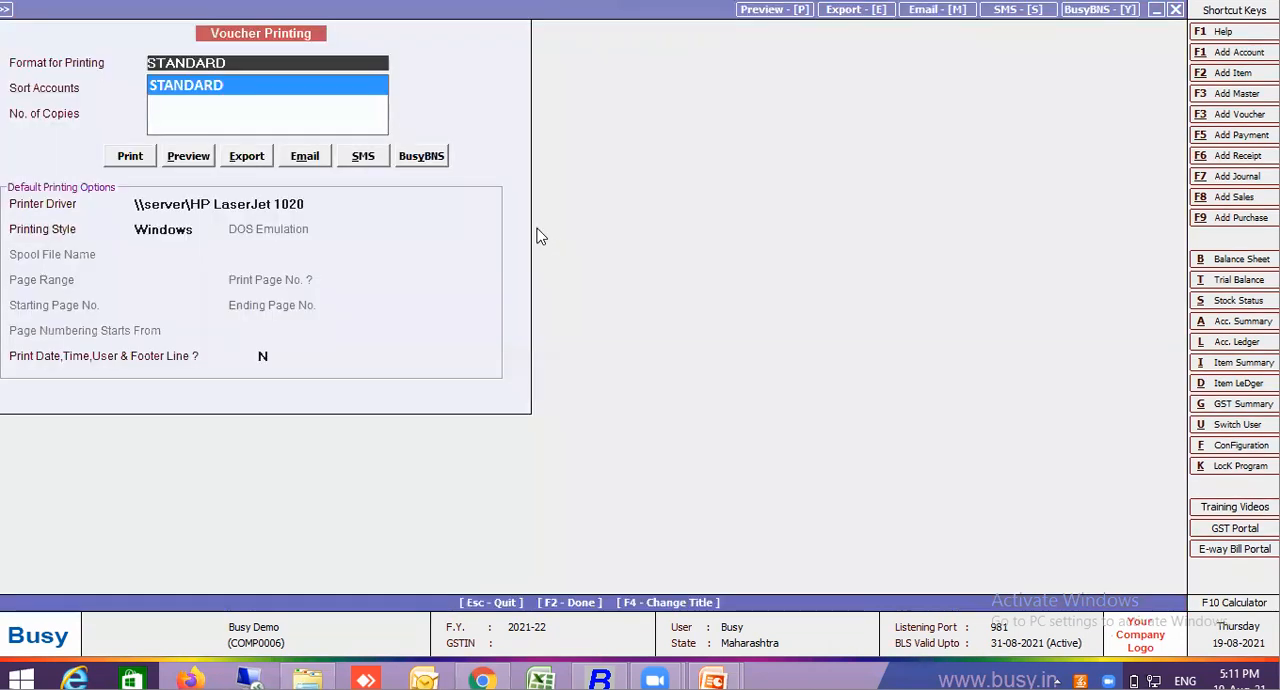
click(193, 166)
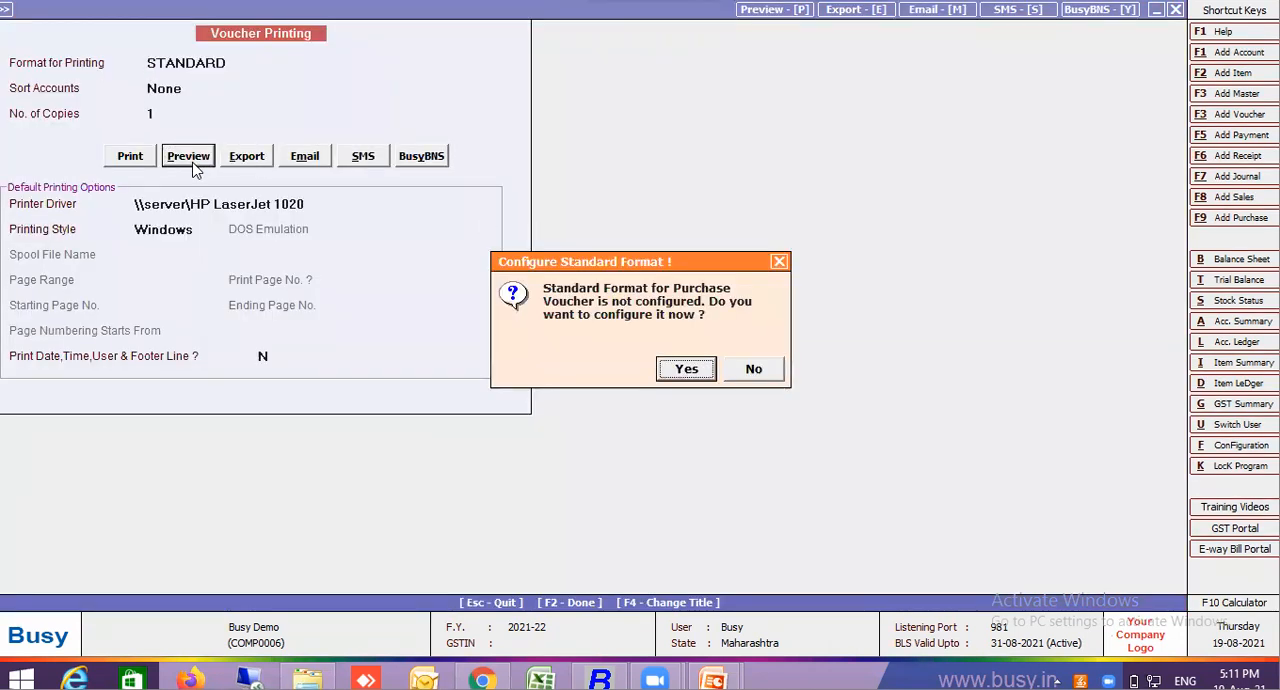
click(685, 370)
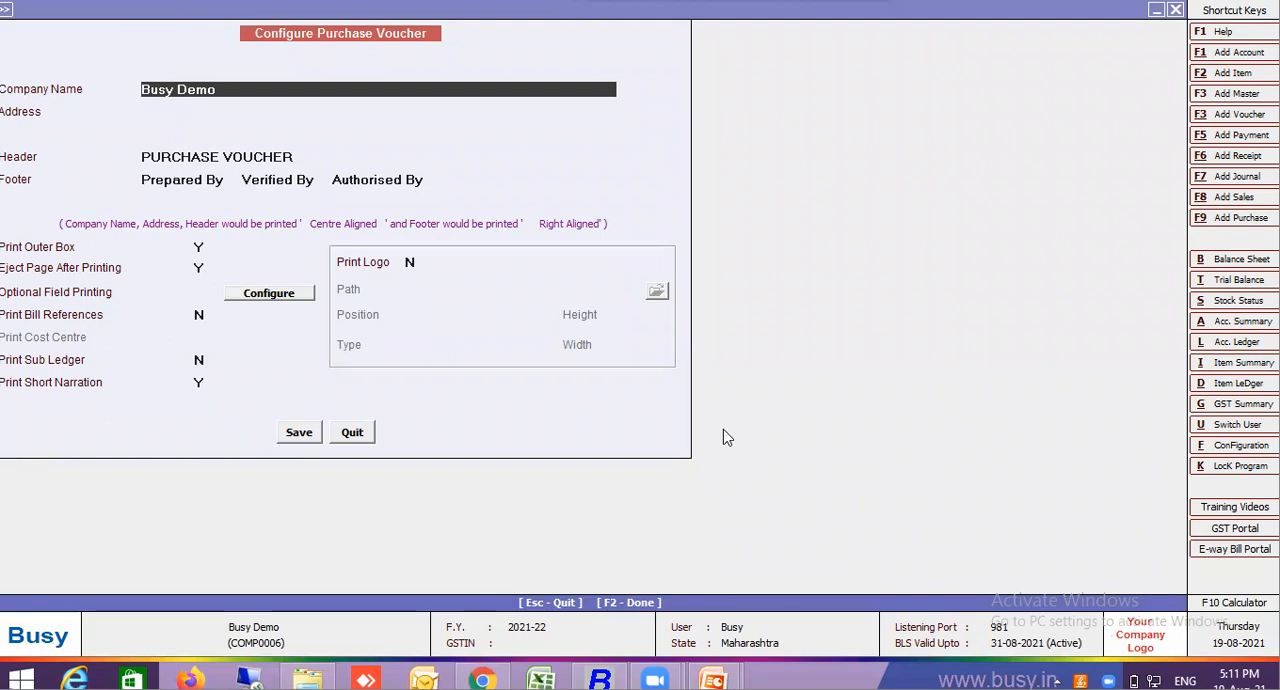
click(299, 432)
key(Return)
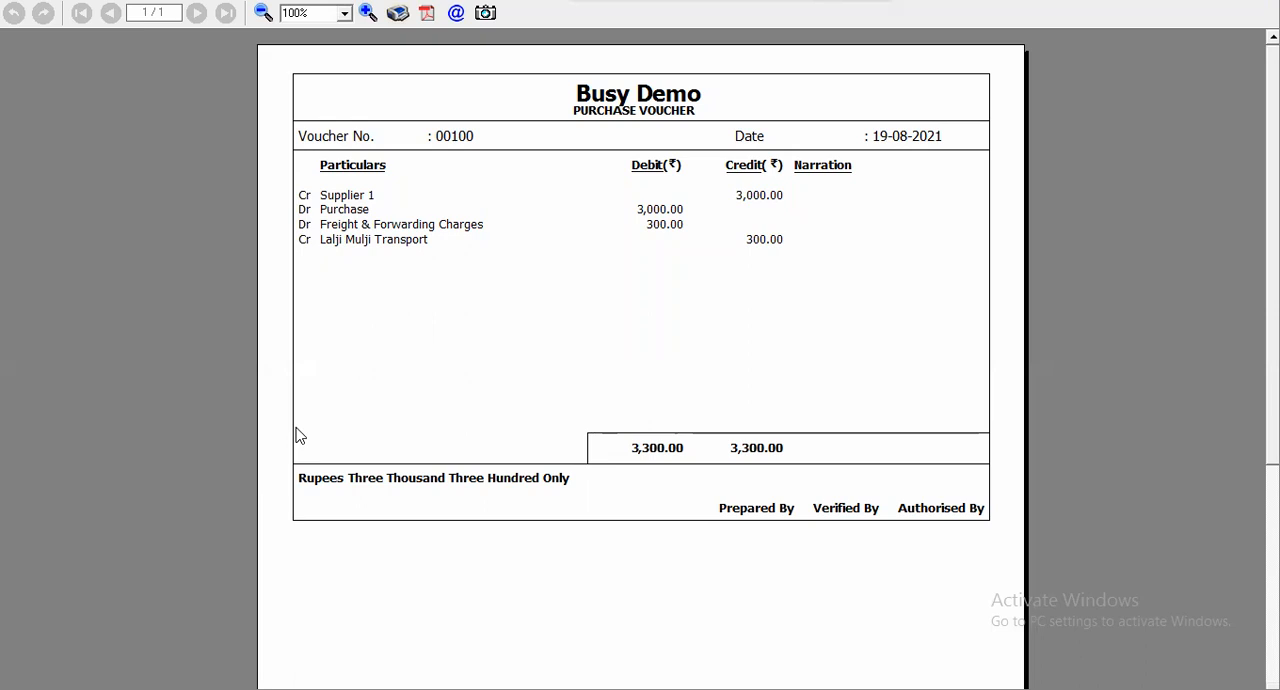
key(Escape)
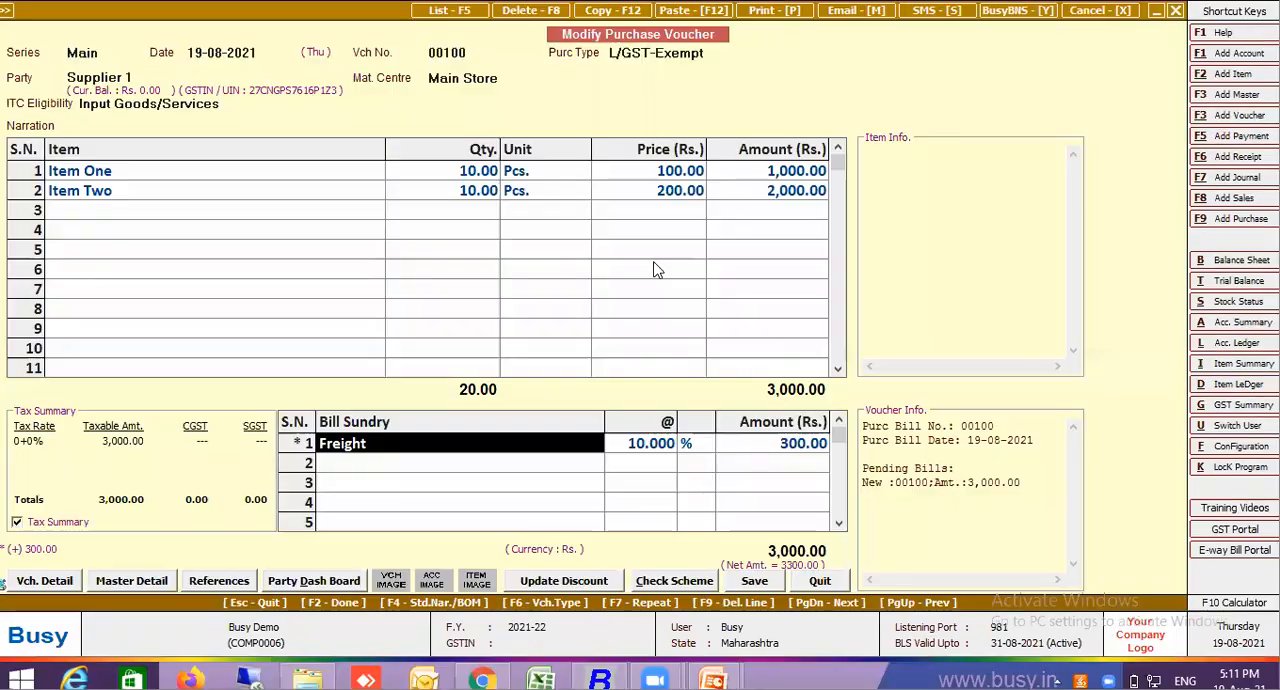
Change voucher 00100's purchase type to L/GST-ItemWise and reconfirm the item lines so item-wise GST is applied
click(727, 55)
key(BackSpace)
text(item)
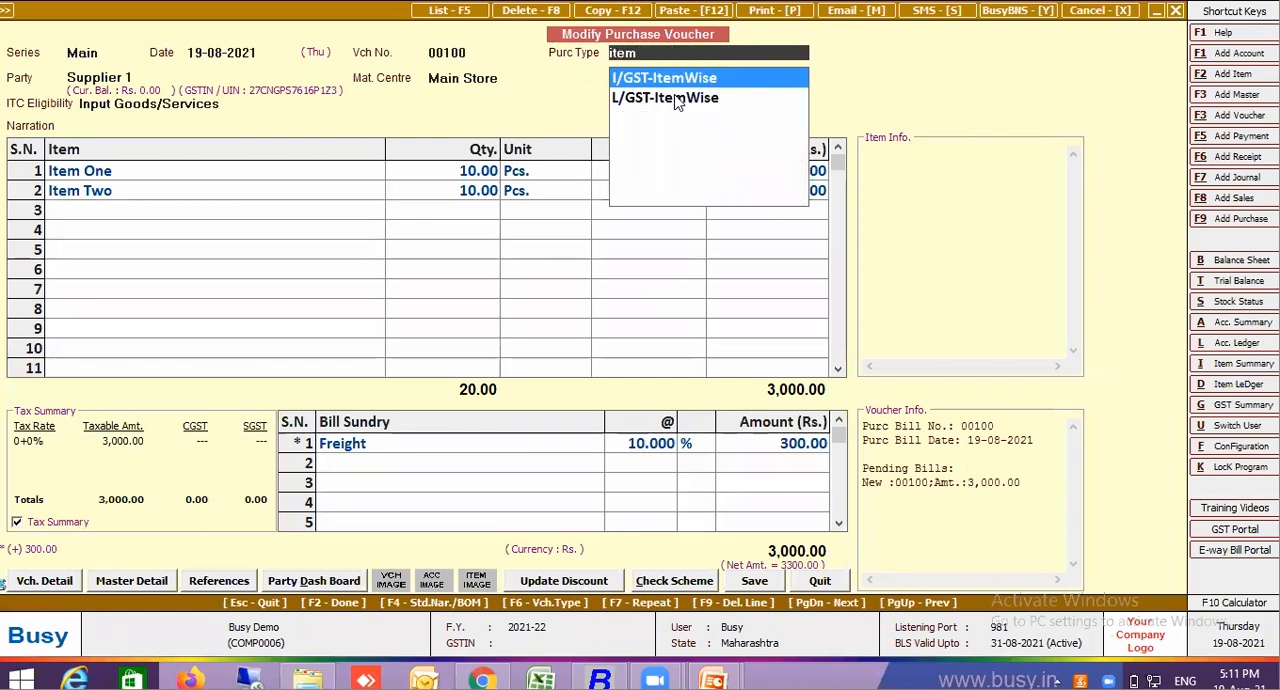
click(675, 97)
click(452, 172)
key(Return)
key(Return)
key(Return)
key(Return)
key(Return)
key(Return)
key(Return)
key(Return)
key(Return)
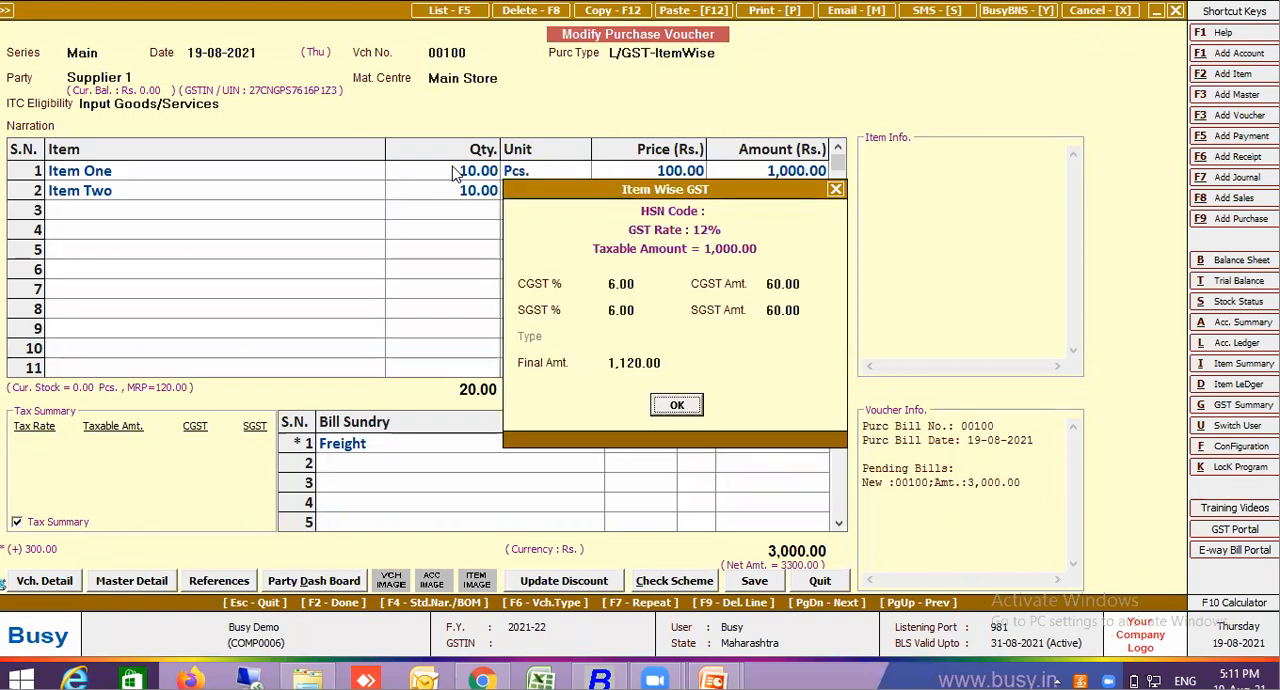
key(Return)
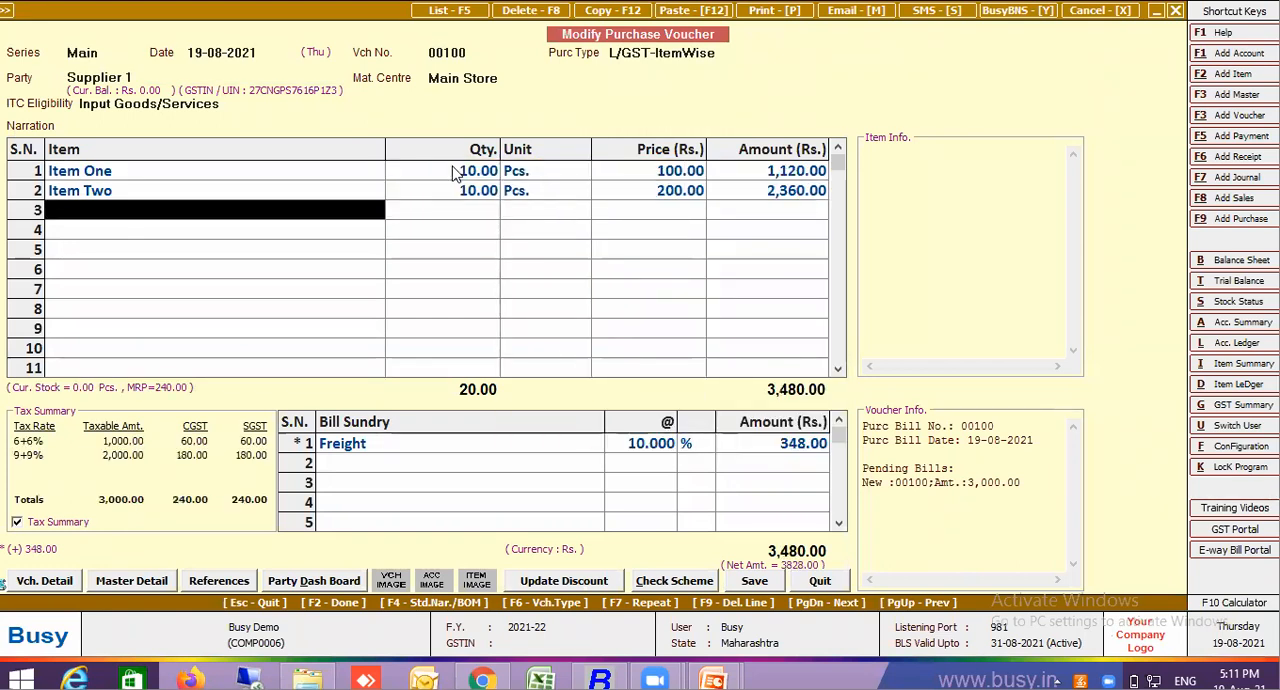
Save purchase voucher 00100 through the HSN warning, GST reporting and bill-by-bill details, decline barcode printing, and reopen the voucher
click(791, 450)
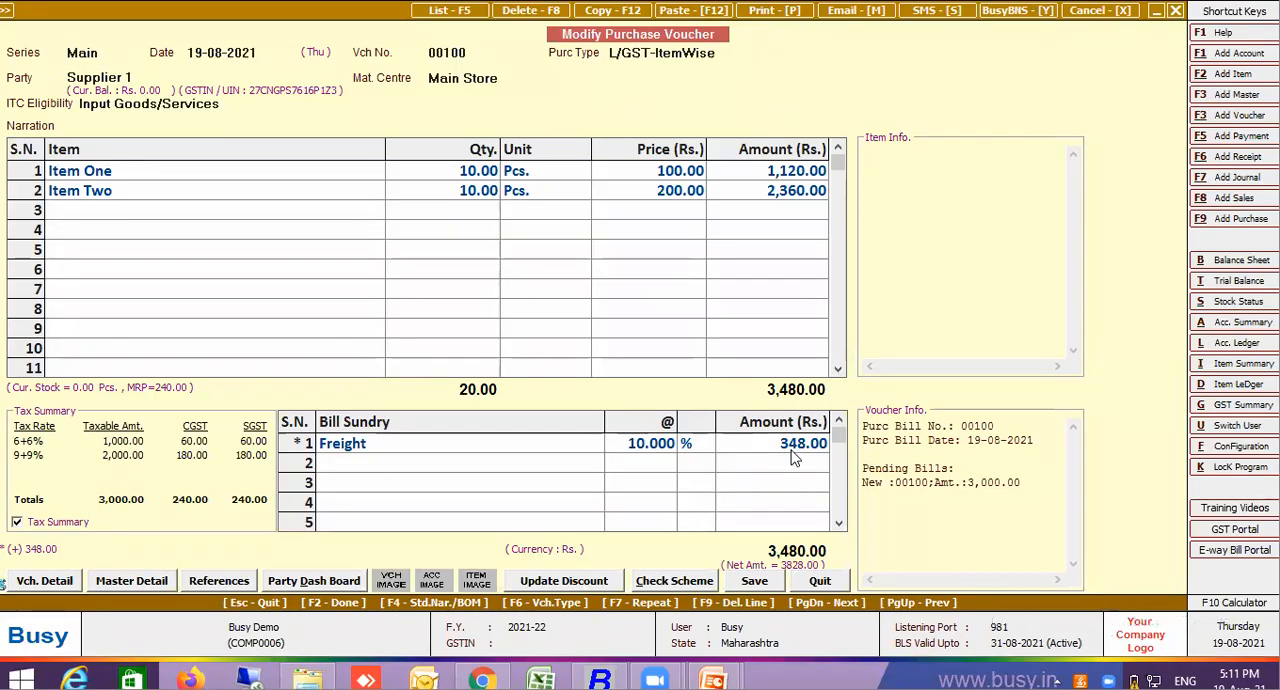
click(940, 389)
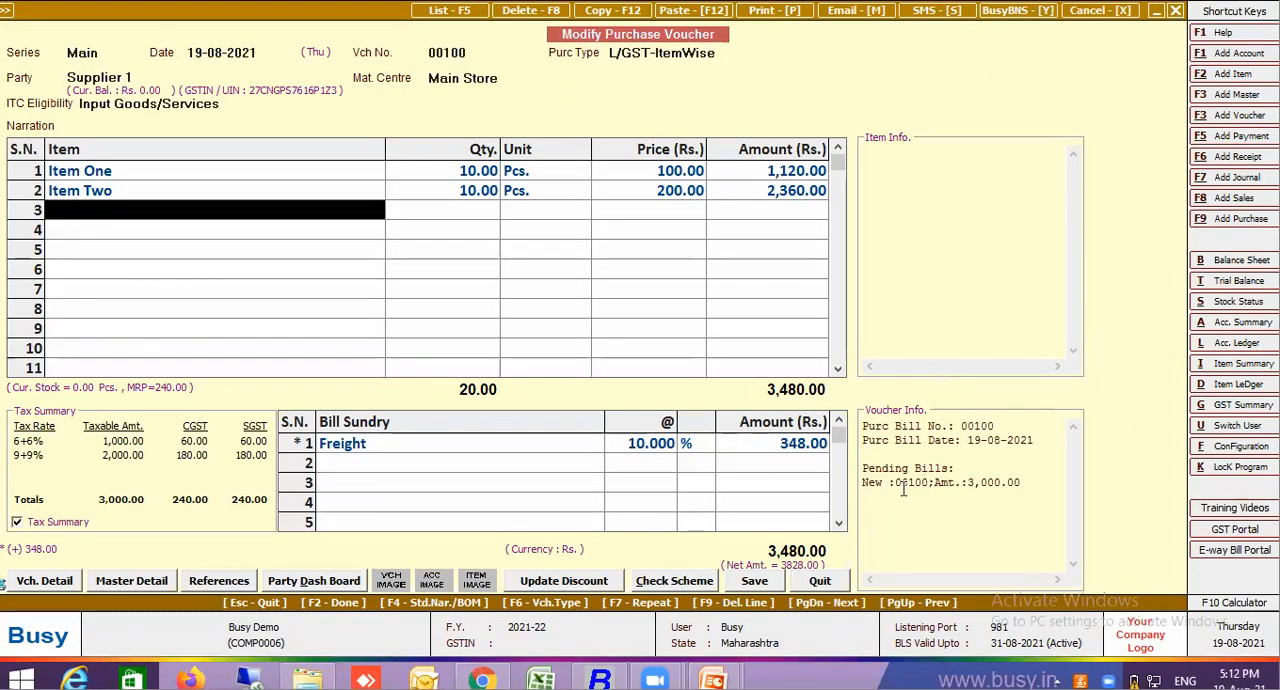
key(Return)
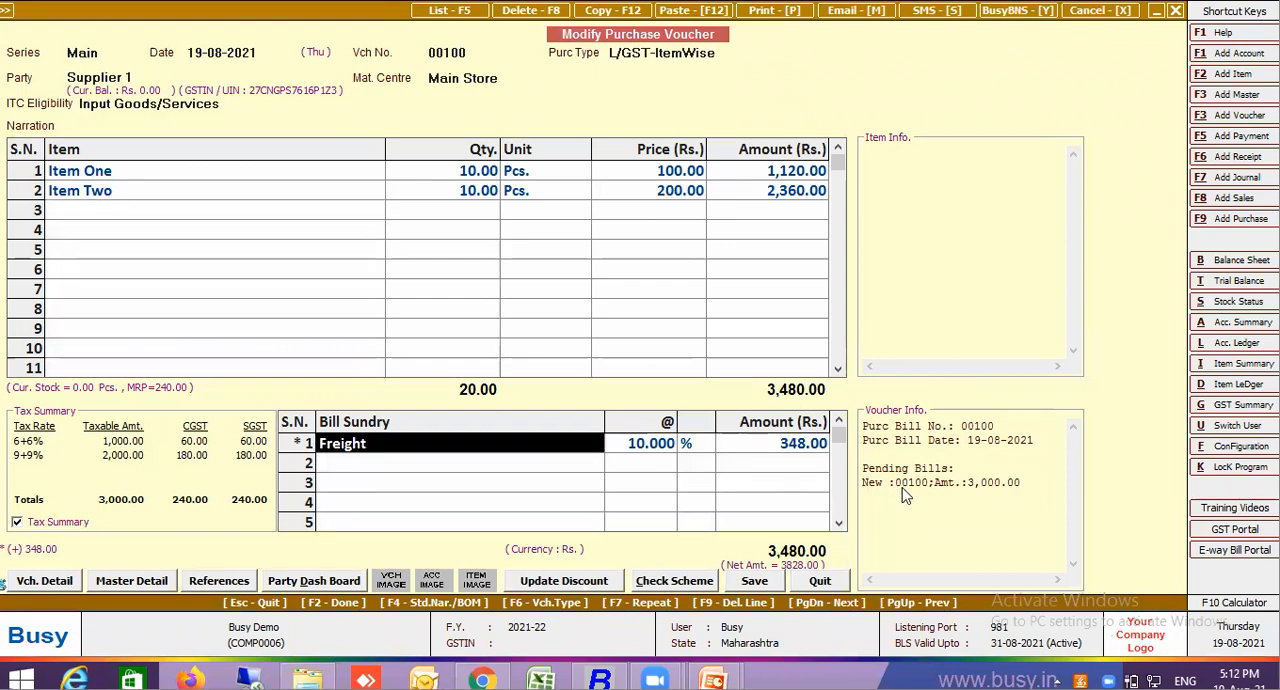
key(F2)
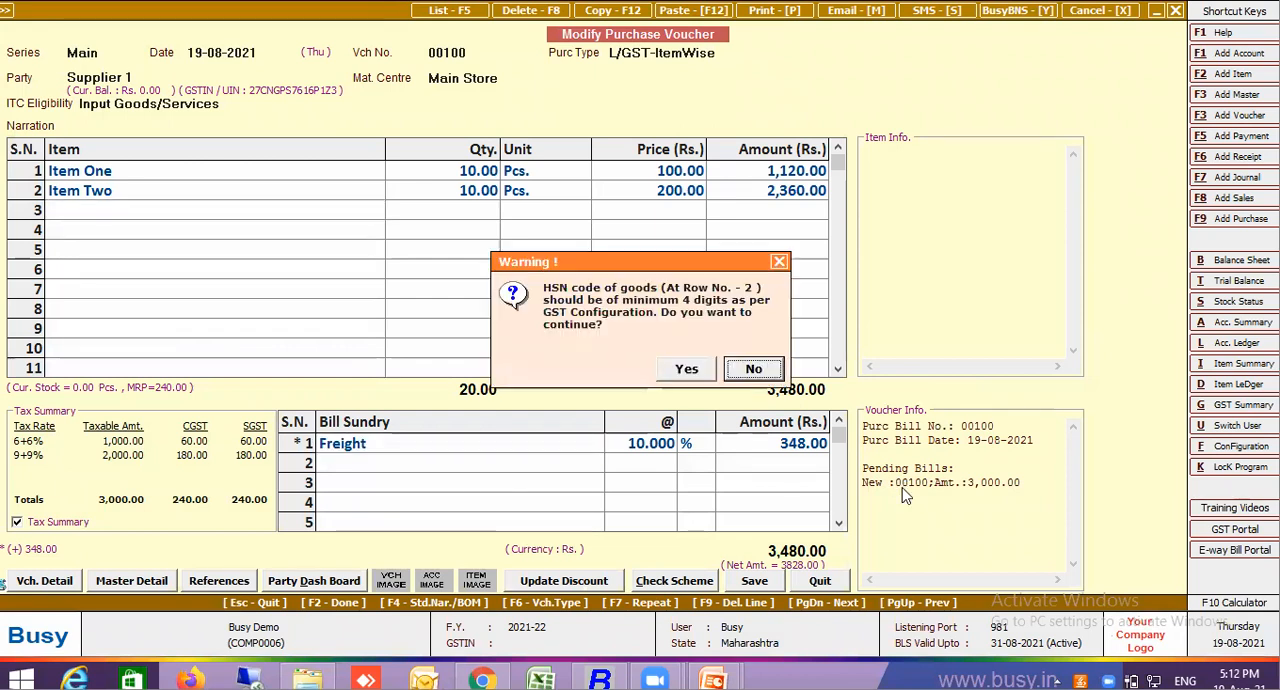
click(684, 370)
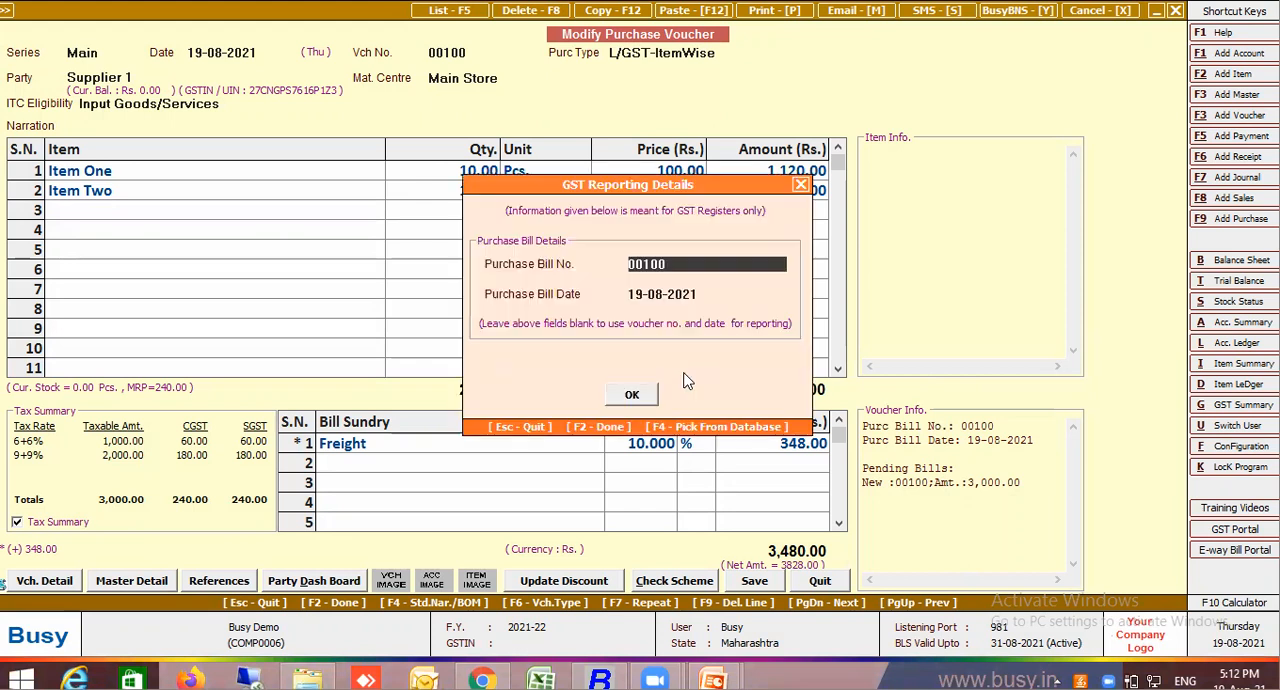
click(654, 390)
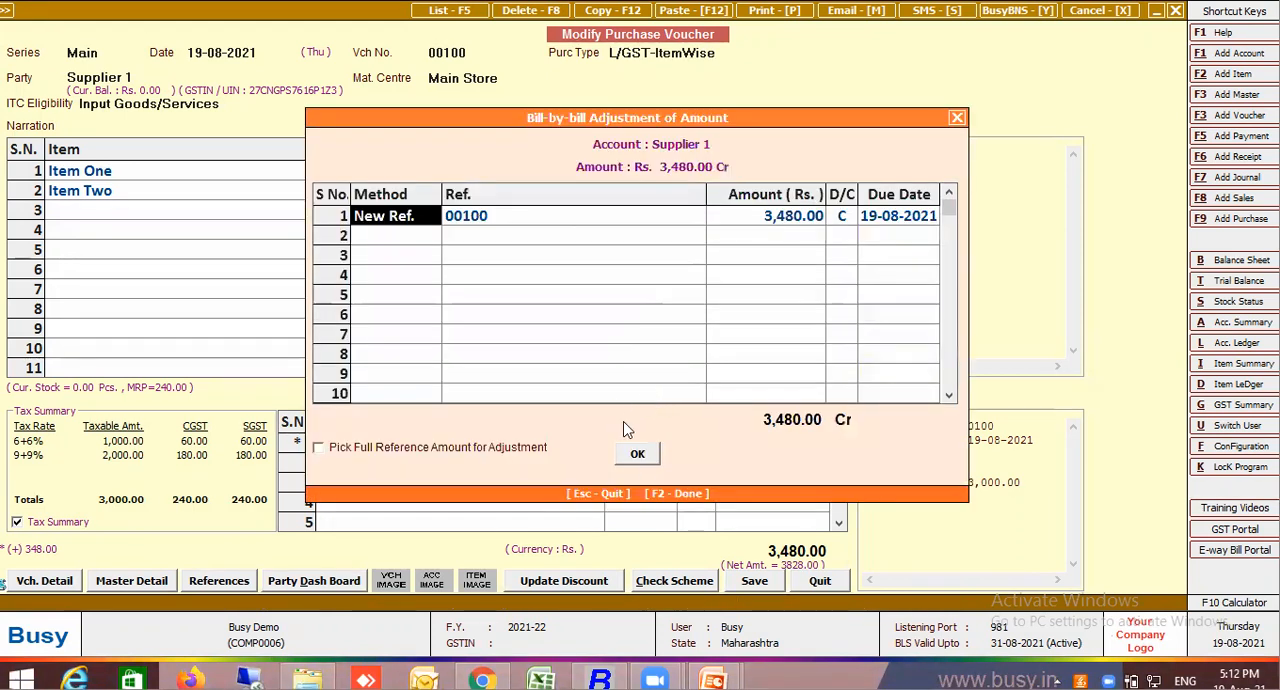
click(640, 458)
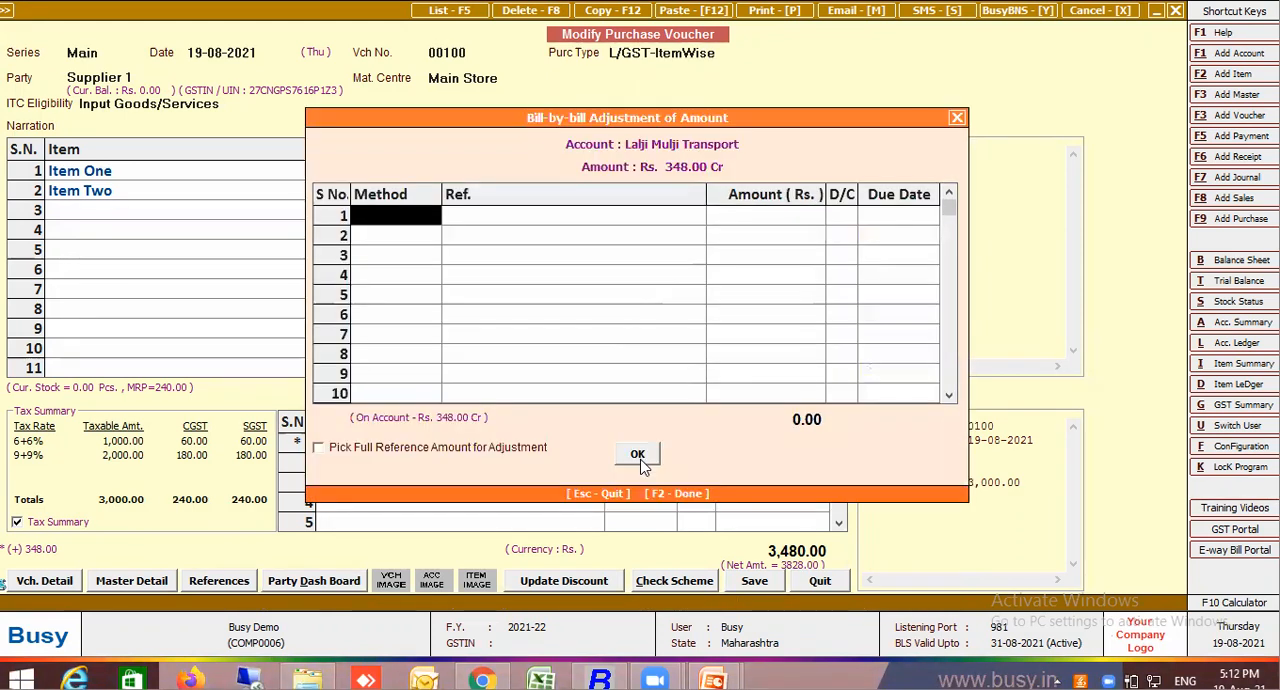
click(640, 460)
click(764, 366)
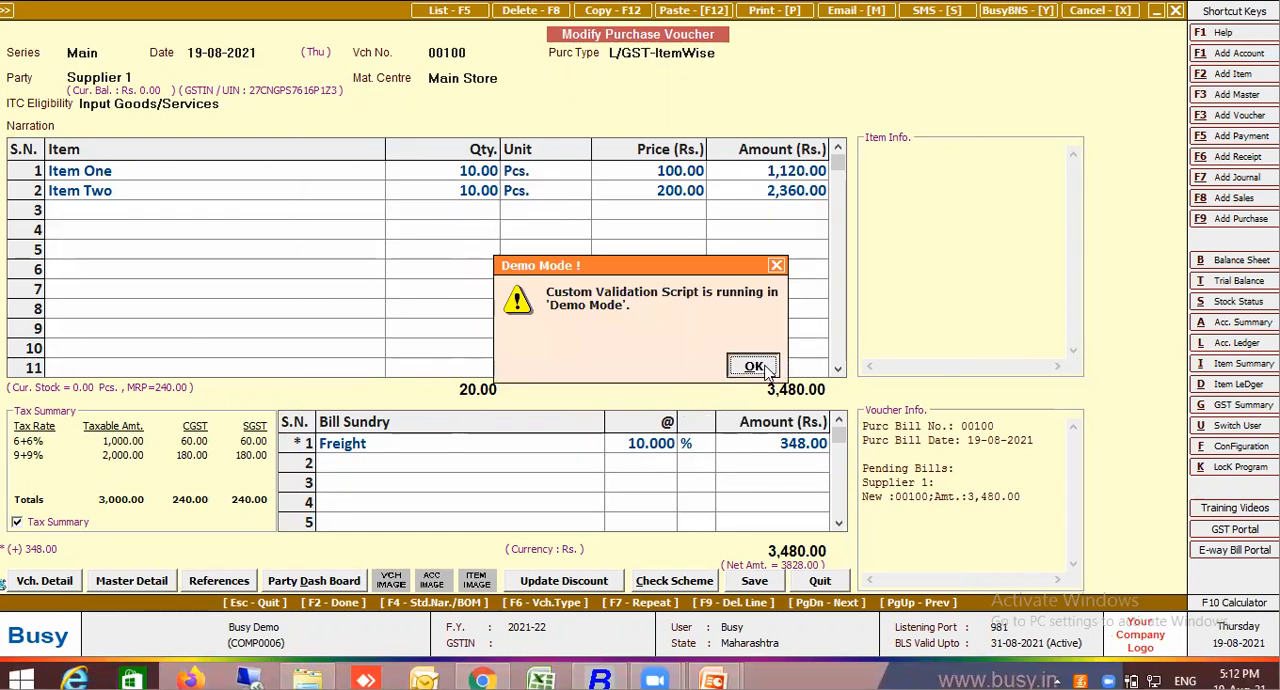
key(Return)
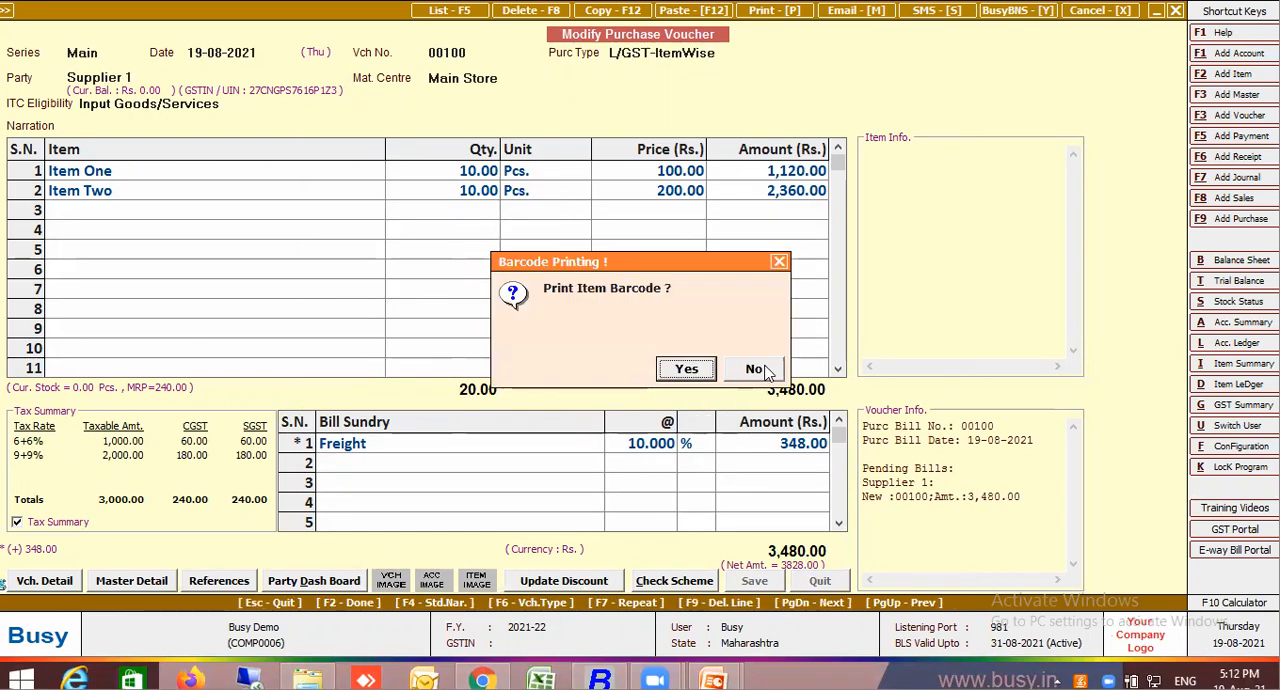
click(765, 367)
key(Return)
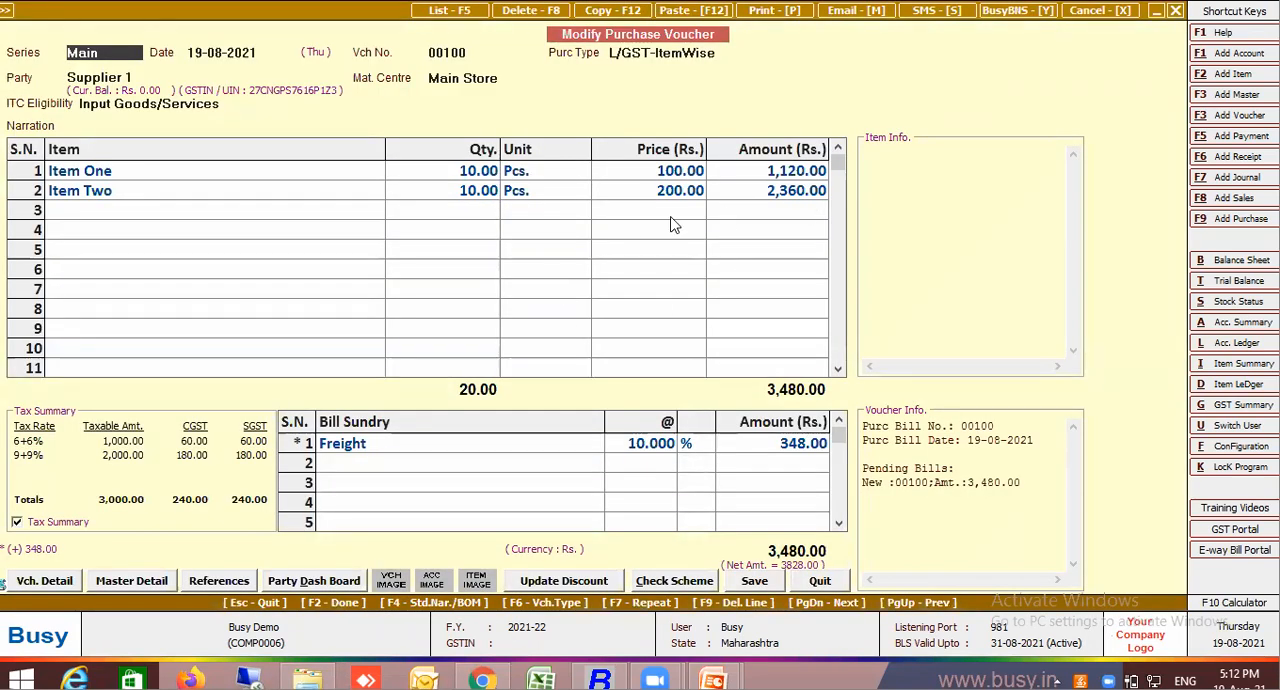
Preview the accounts voucher of the L/GST-ItemWise purchase to check how Freight and input GST are posted
key(alt+p)
click(781, 347)
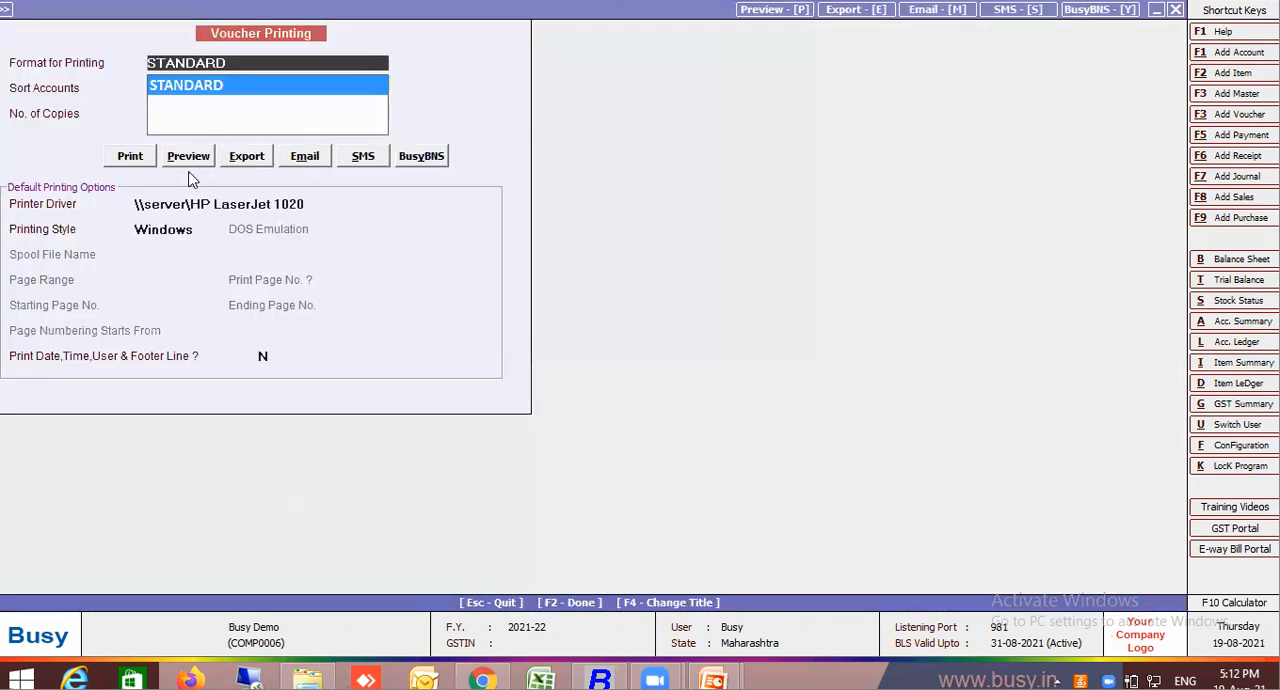
click(192, 162)
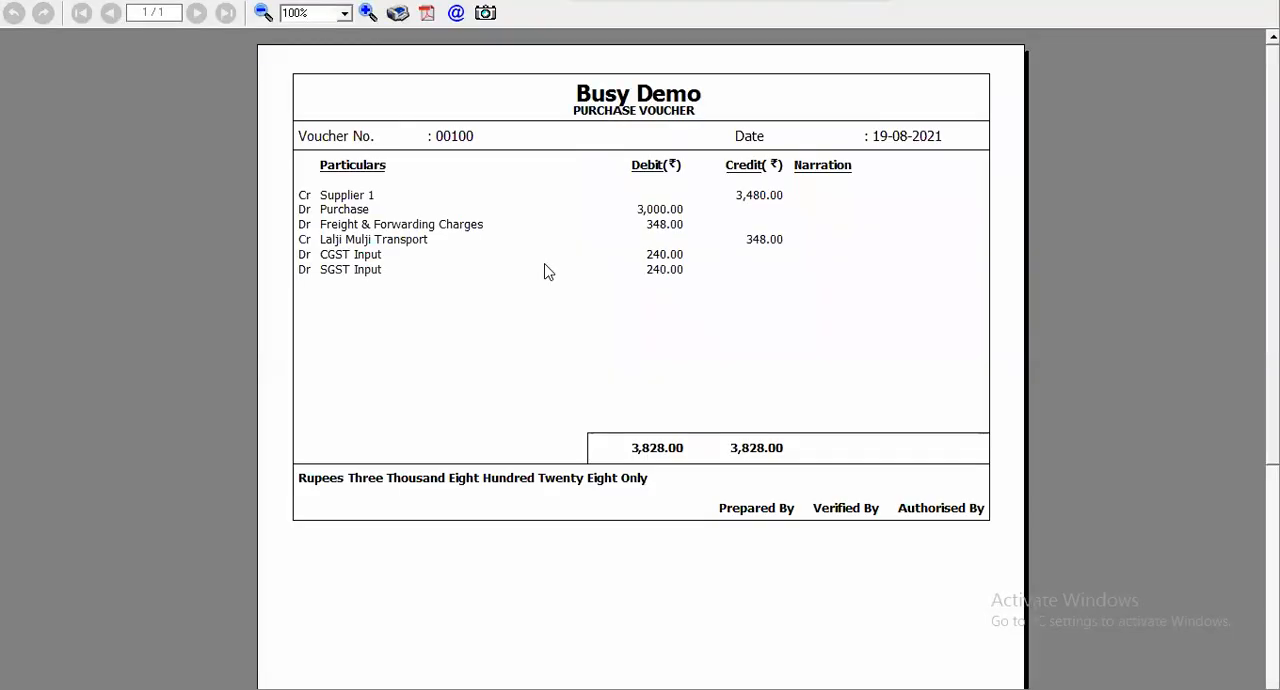
key(Escape)
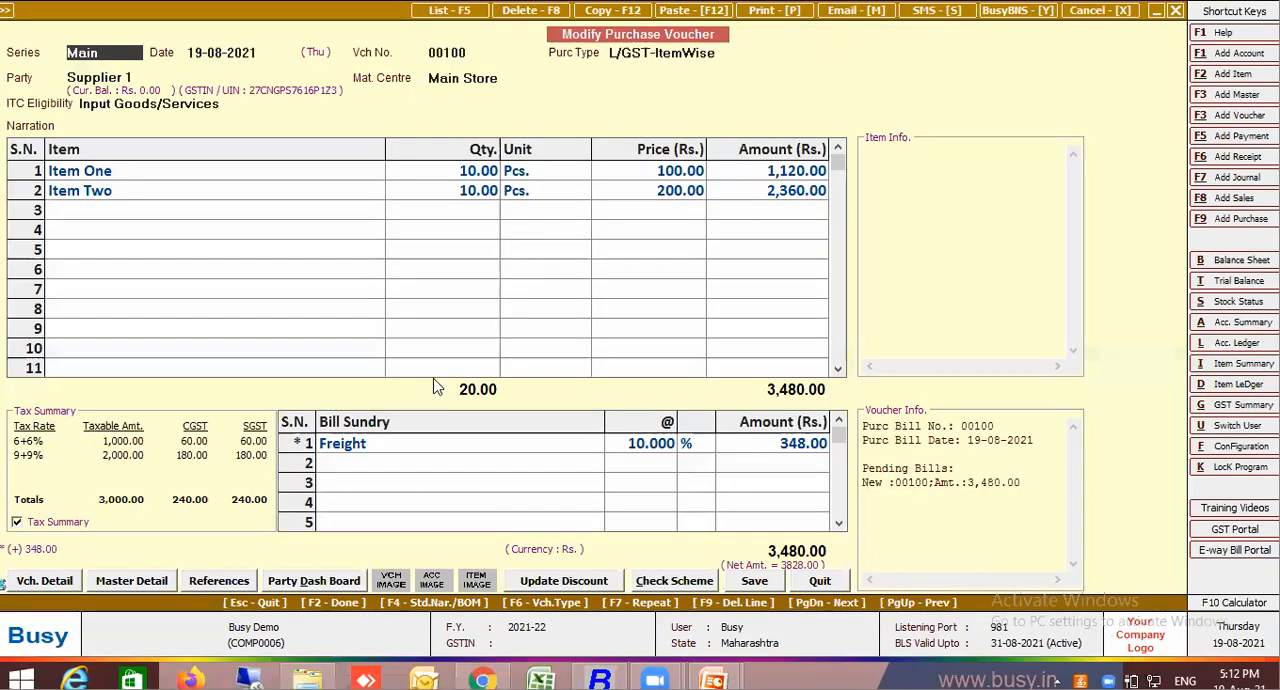
Go through the Item One line of voucher 00100 to check its entry fields, including the M.R.P
click(429, 451)
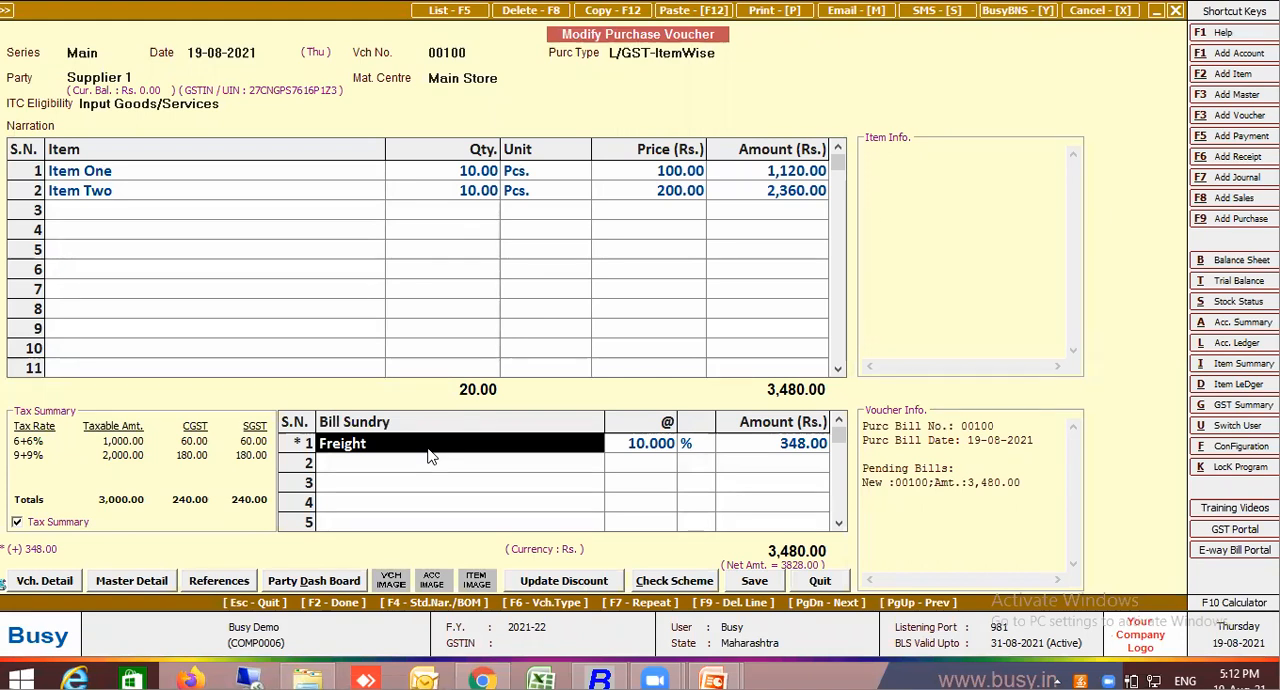
click(160, 170)
key(Return)
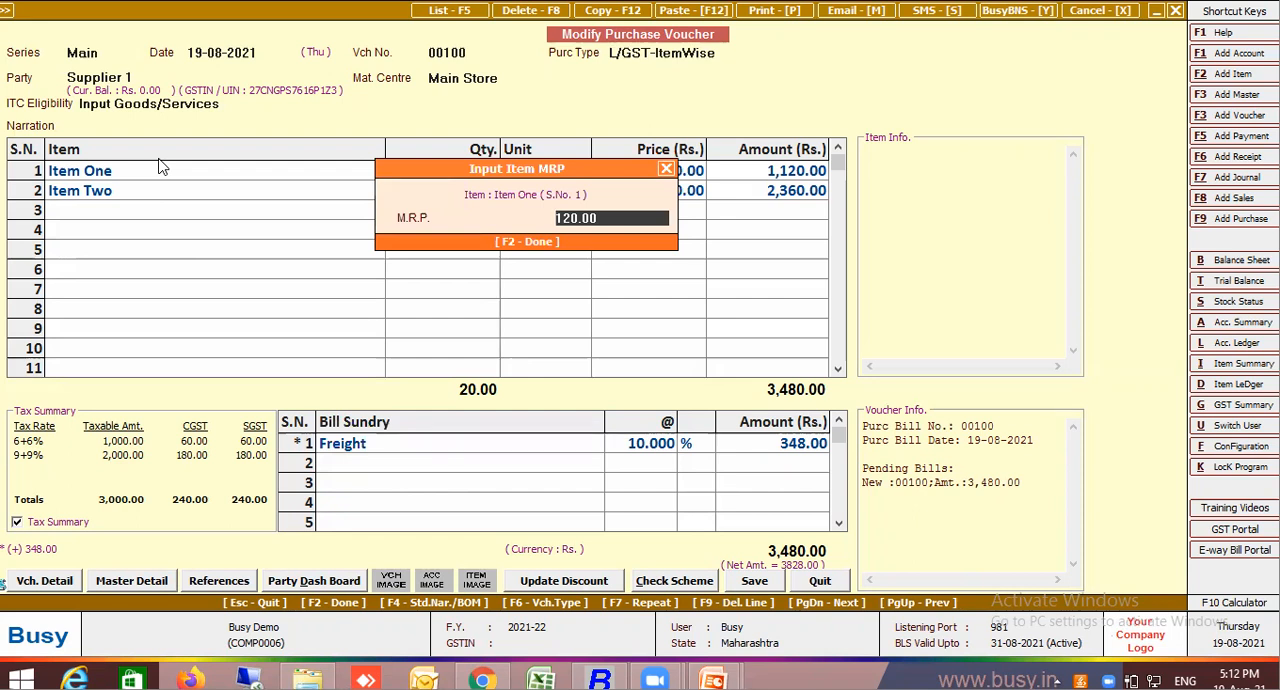
key(Return)
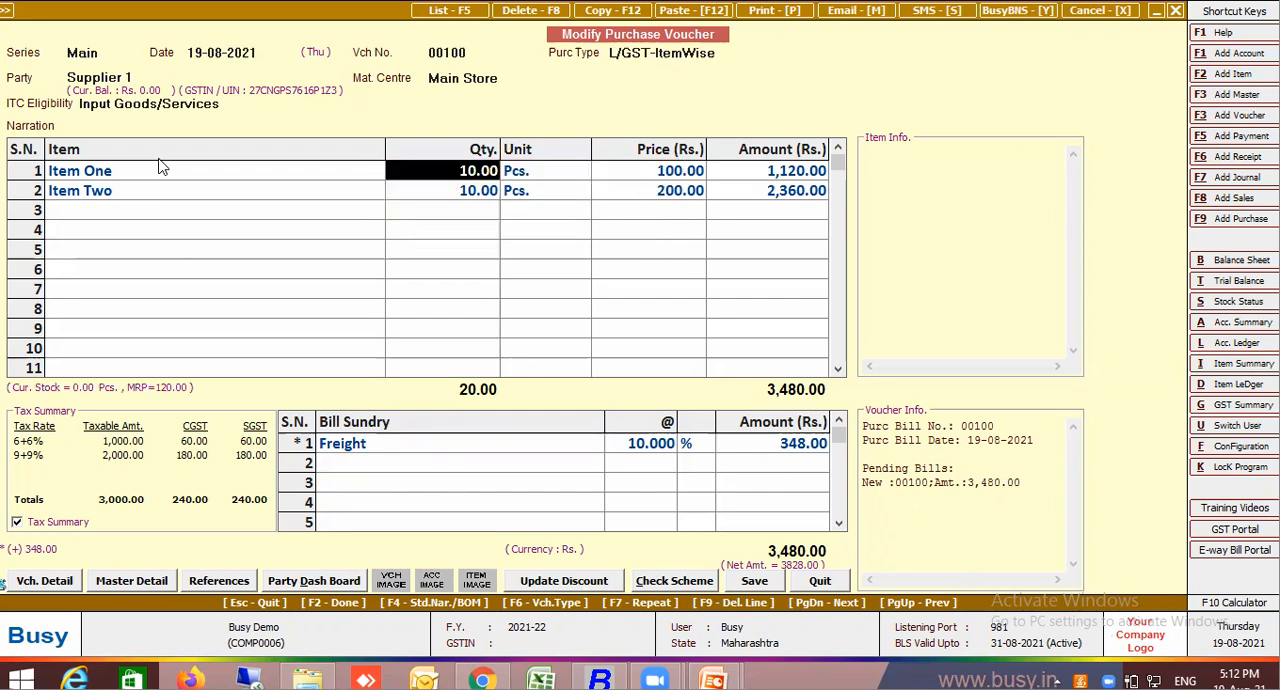
click(157, 175)
key(Return)
key(Return)
Enable Item-wise Description in the Main purchase voucher series configuration, keeping the default description lines, and save the configuration
click(68, 581)
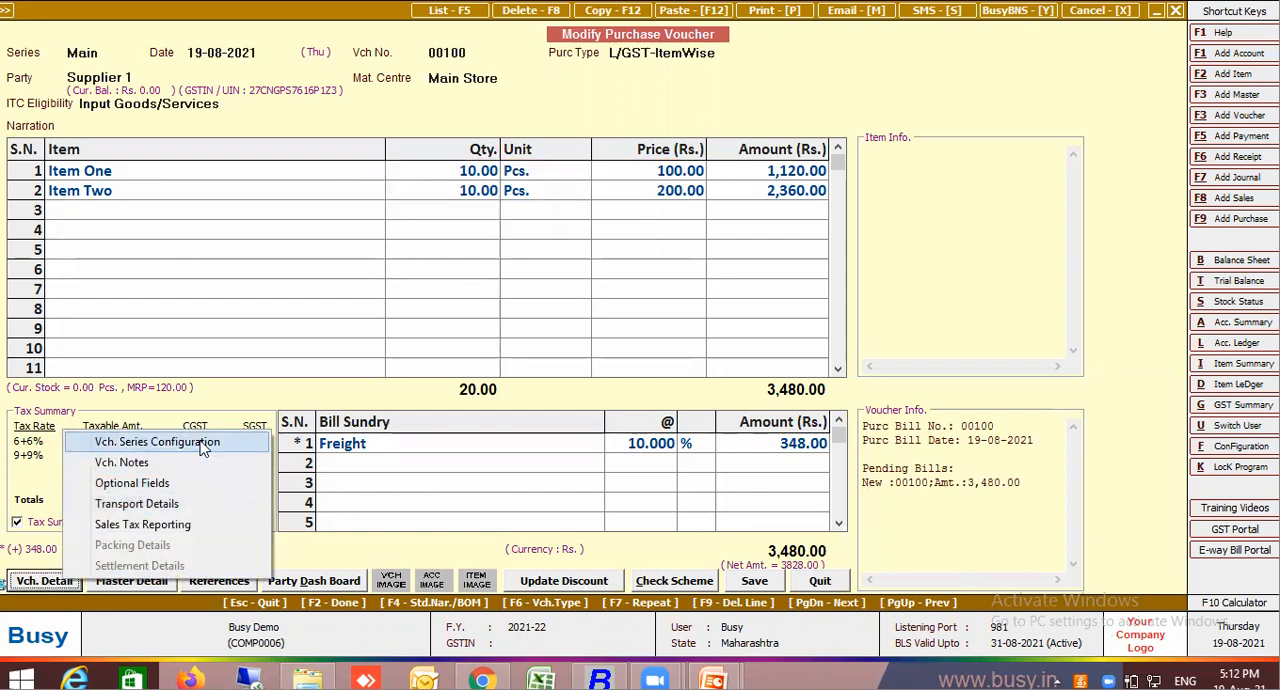
click(190, 442)
click(553, 217)
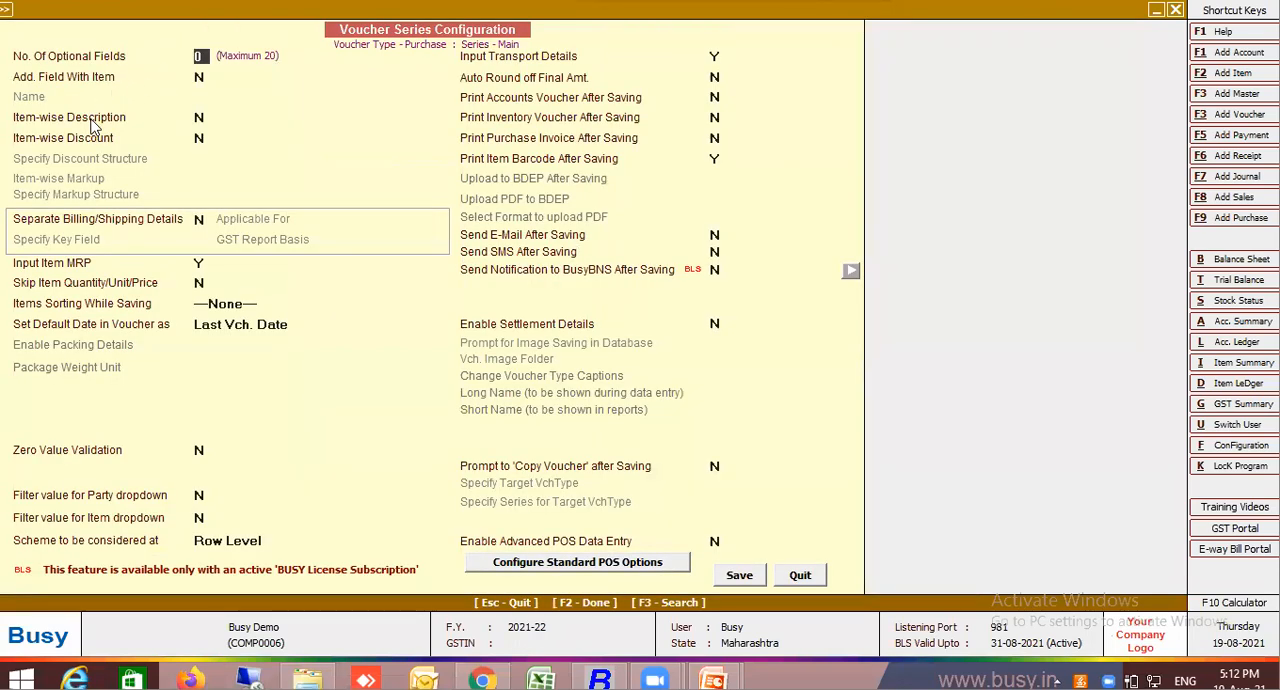
click(90, 118)
key(y)
key(Return)
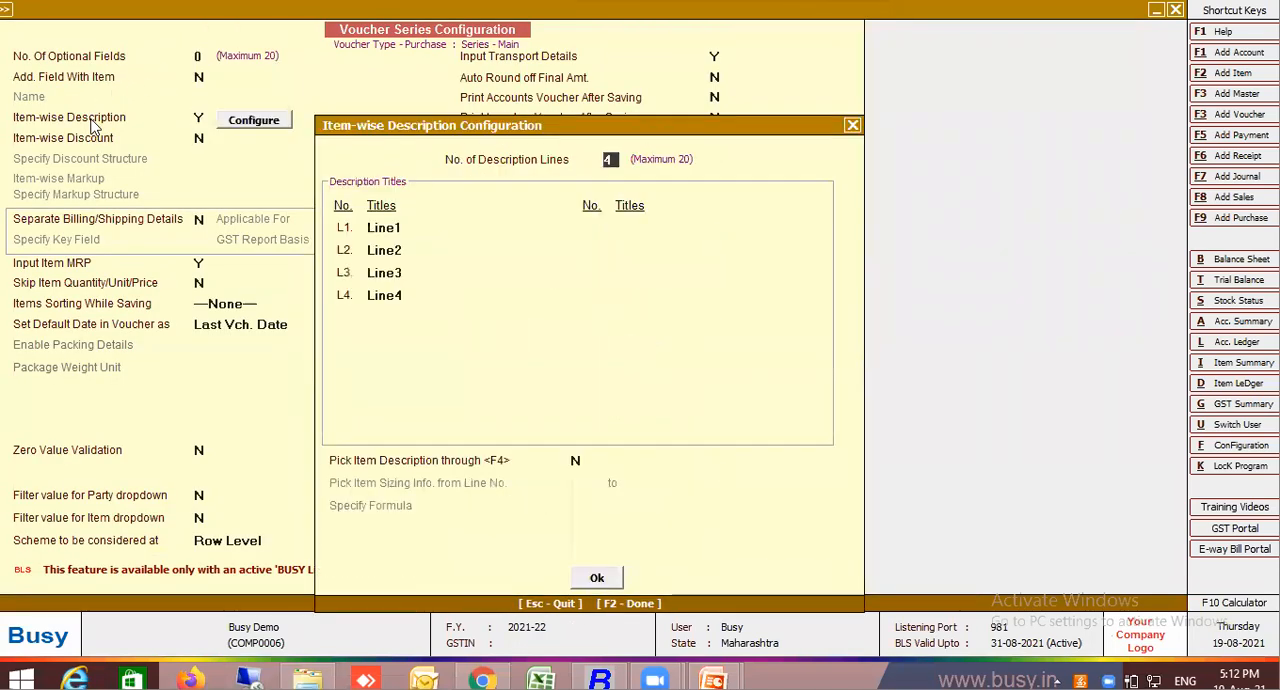
key(Escape)
key(F2)
key(Return)
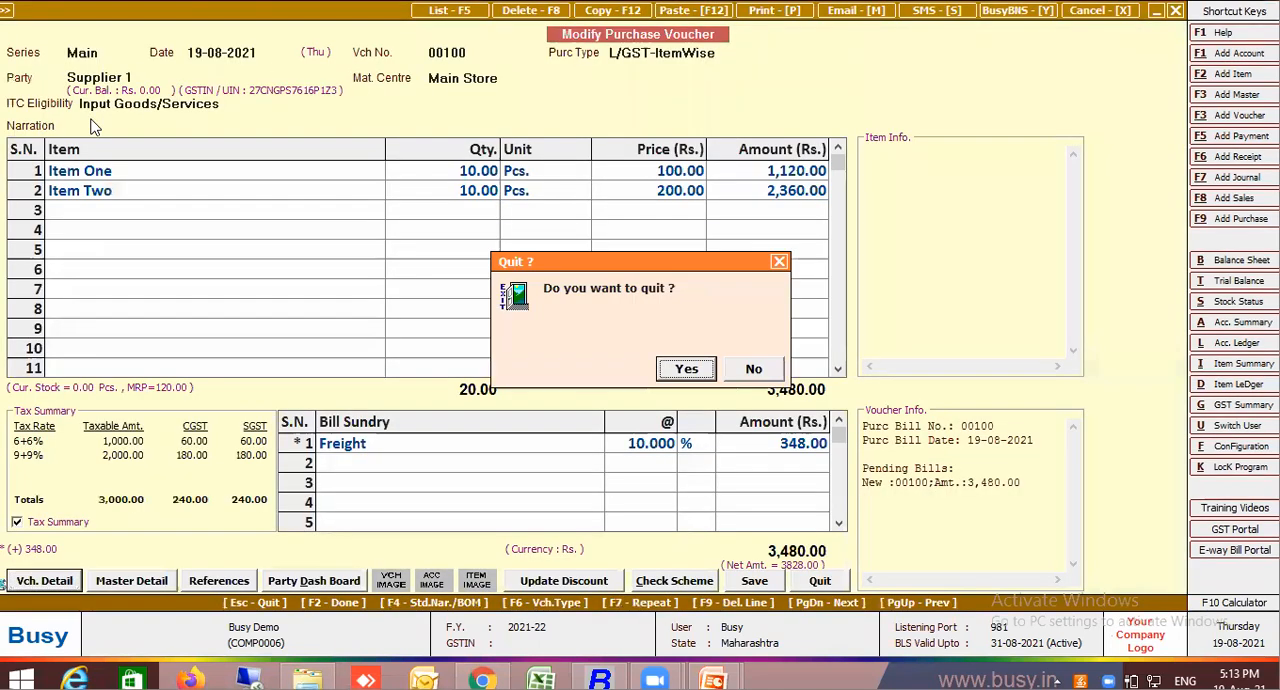
Reopen purchase voucher 00100 and enter 40 as Line1 of the item description for Item One
key(Return)
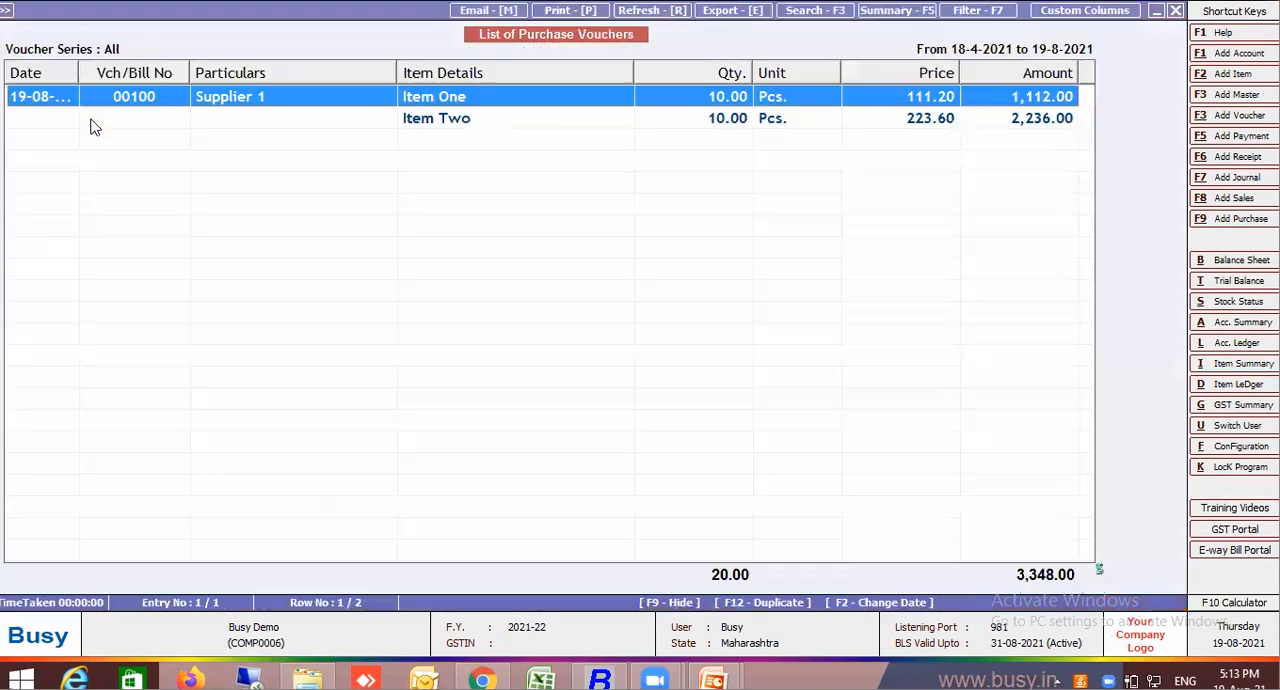
key(Return)
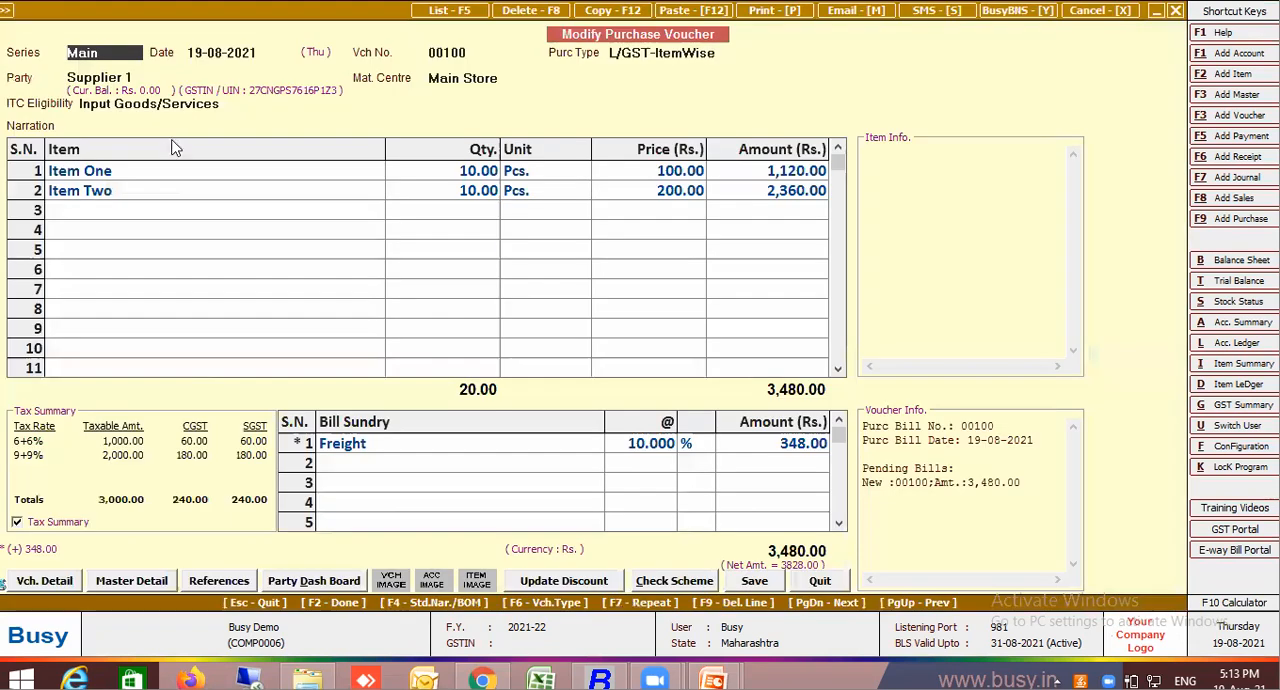
click(157, 178)
key(Return)
key(Return)
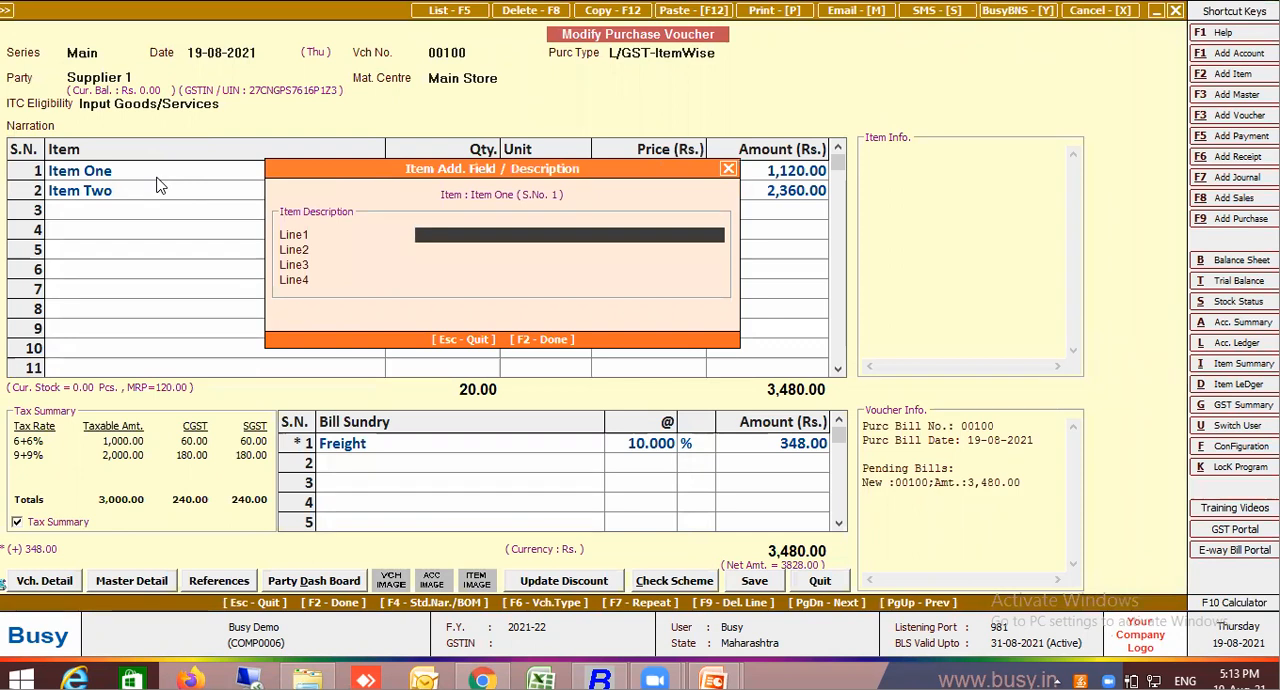
text(40)
key(Return)
key(Return)
Enter 60 as Line1 of the item description for Item Two
key(Return)
key(Return)
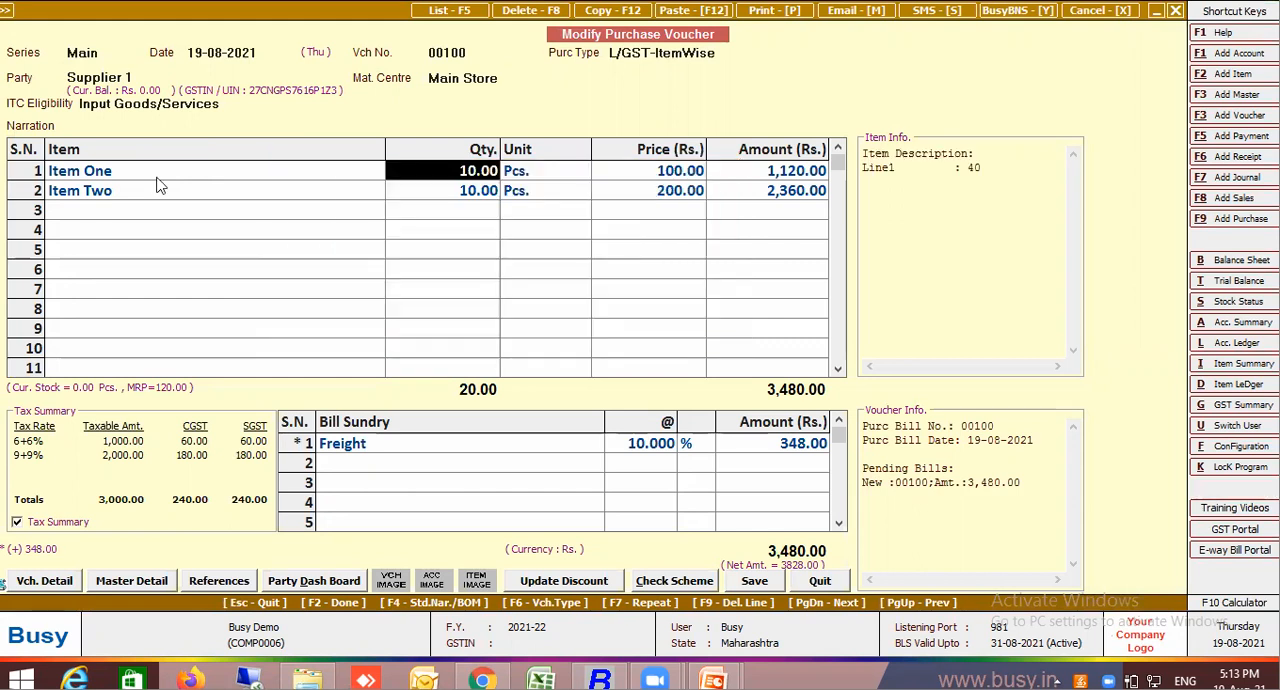
click(221, 190)
key(Return)
key(Return)
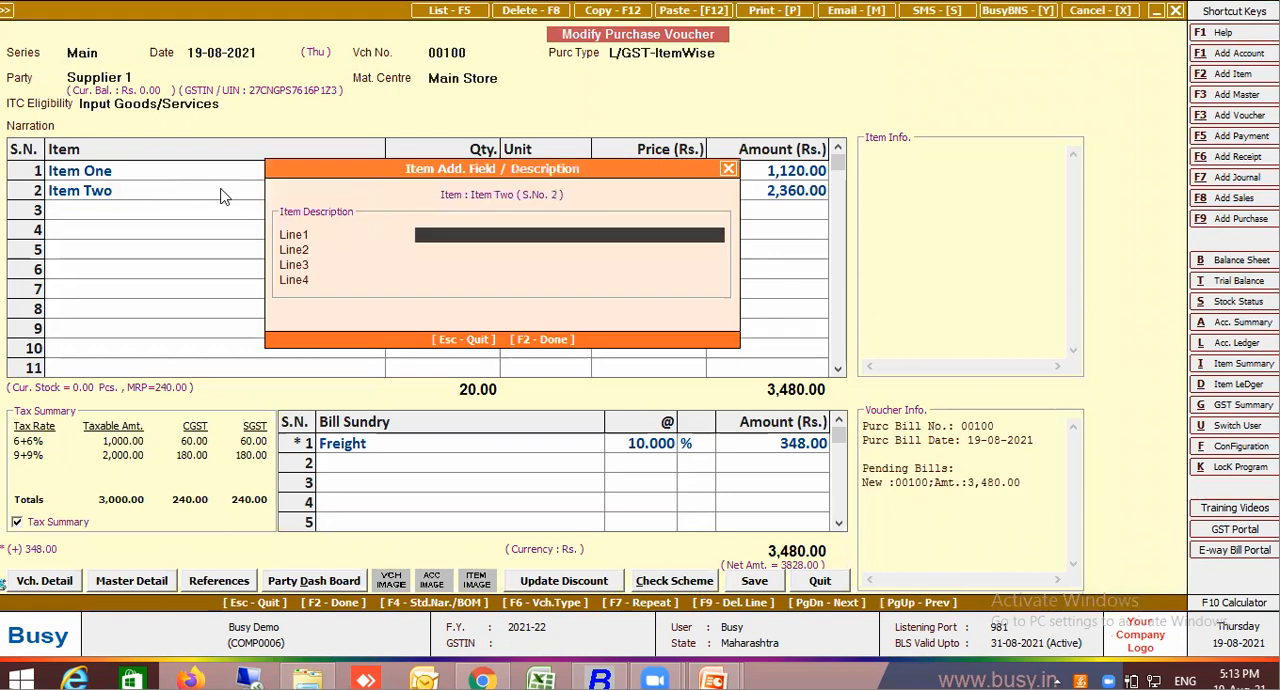
text(60)
key(Return)
key(Return)
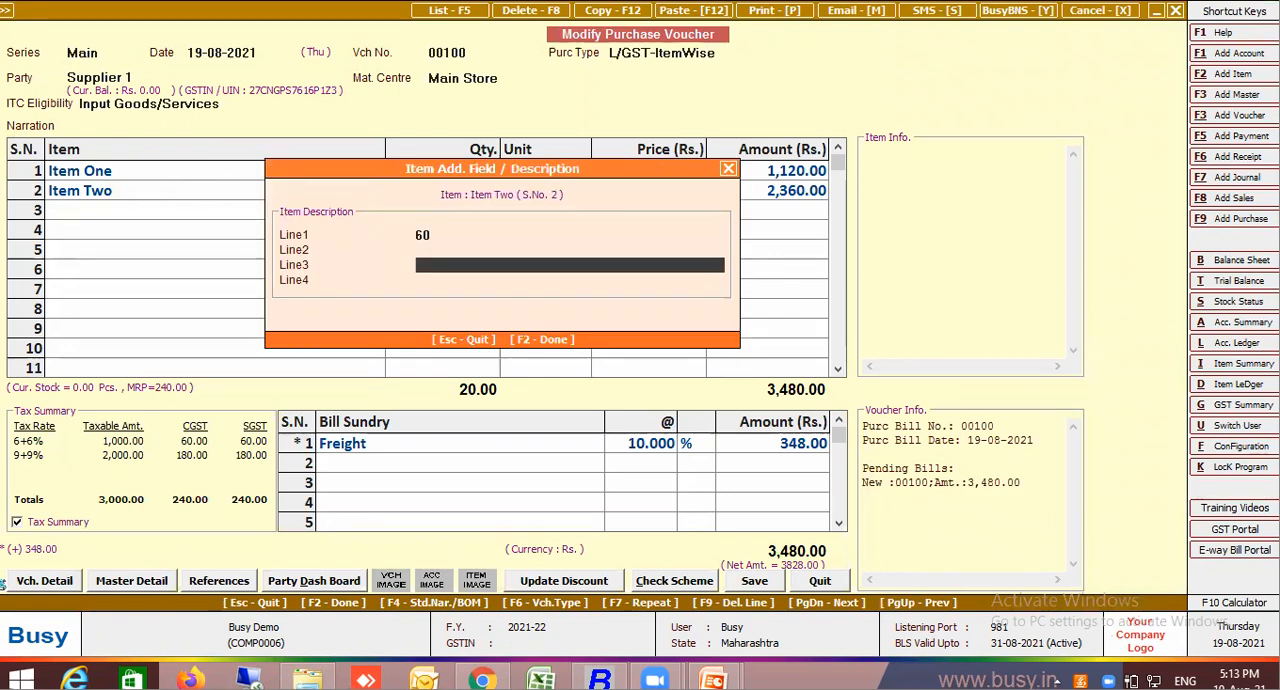
key(Return)
key(Return)
key(Return)
key(Return)
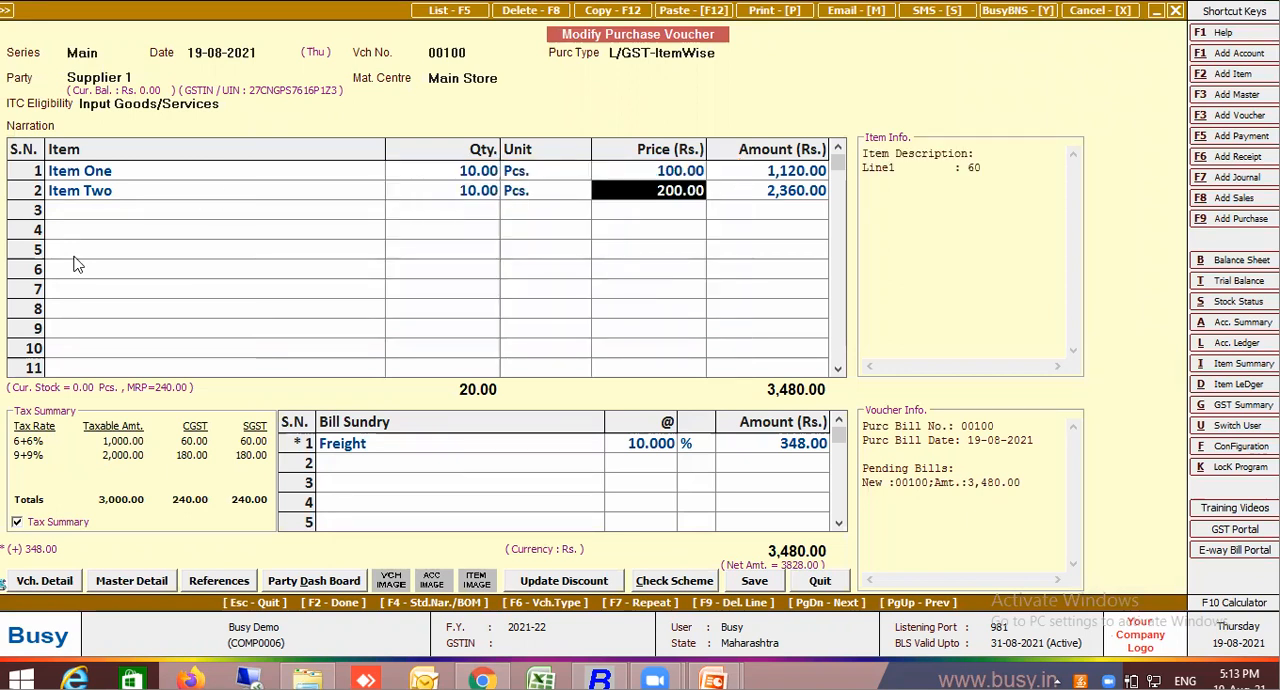
Start a new bill sundry master from the Freight line, named Freight on Kg, with type Additive and nature Others
click(385, 452)
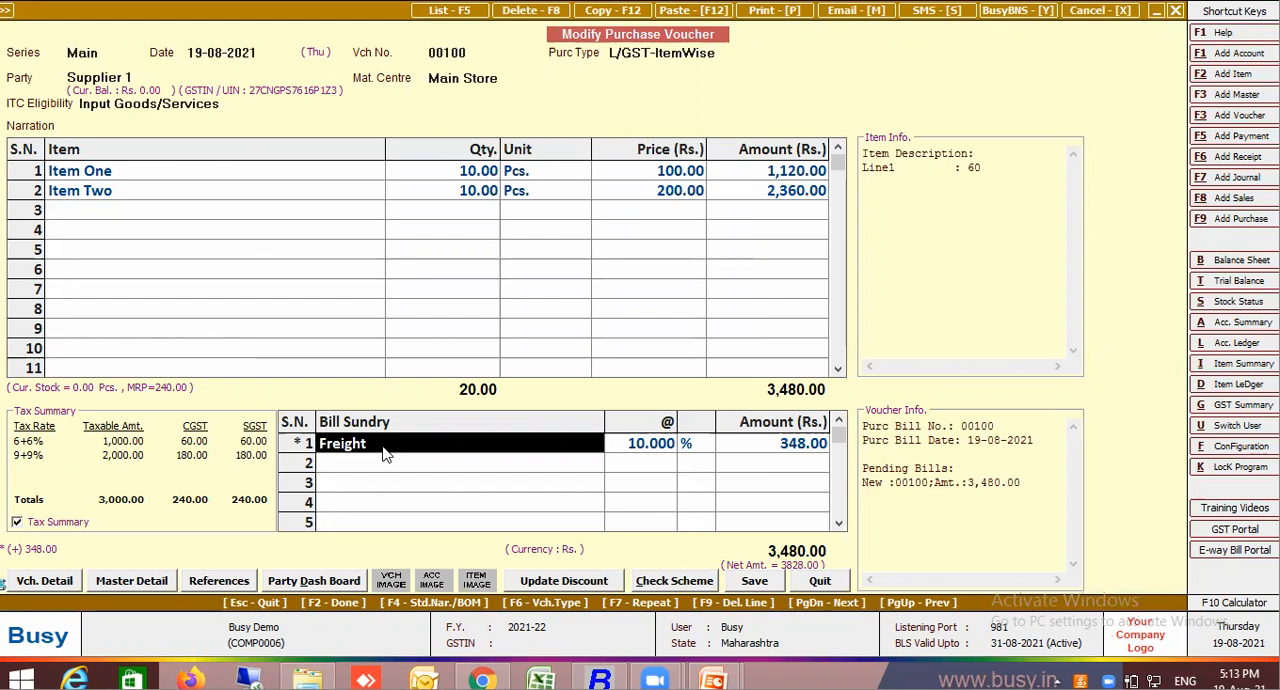
key(F3)
text(Freight)
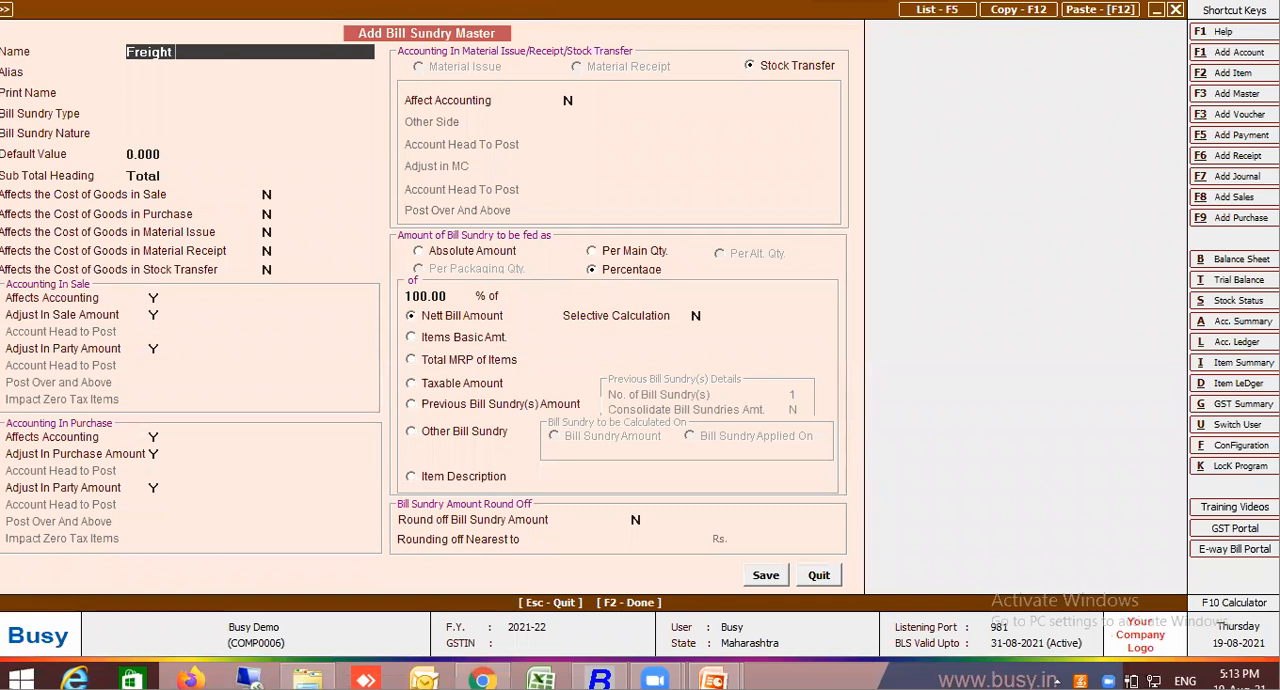
text( on Kg)
key(Return)
key(Return)
key(Return)
key(Return)
key(Return)
key(Return)
key(Return)
key(Return)
key(Up)
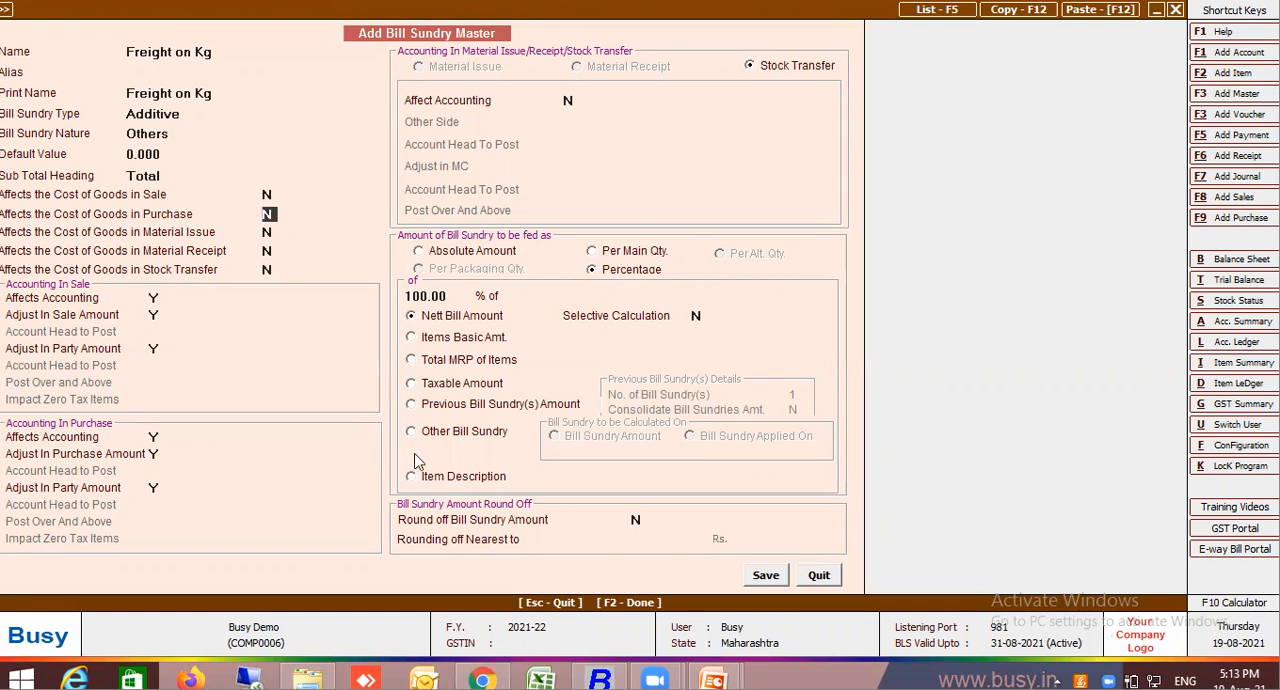
Base the Freight on Kg percentage on Item Description with the formula L1
click(445, 478)
key(Return)
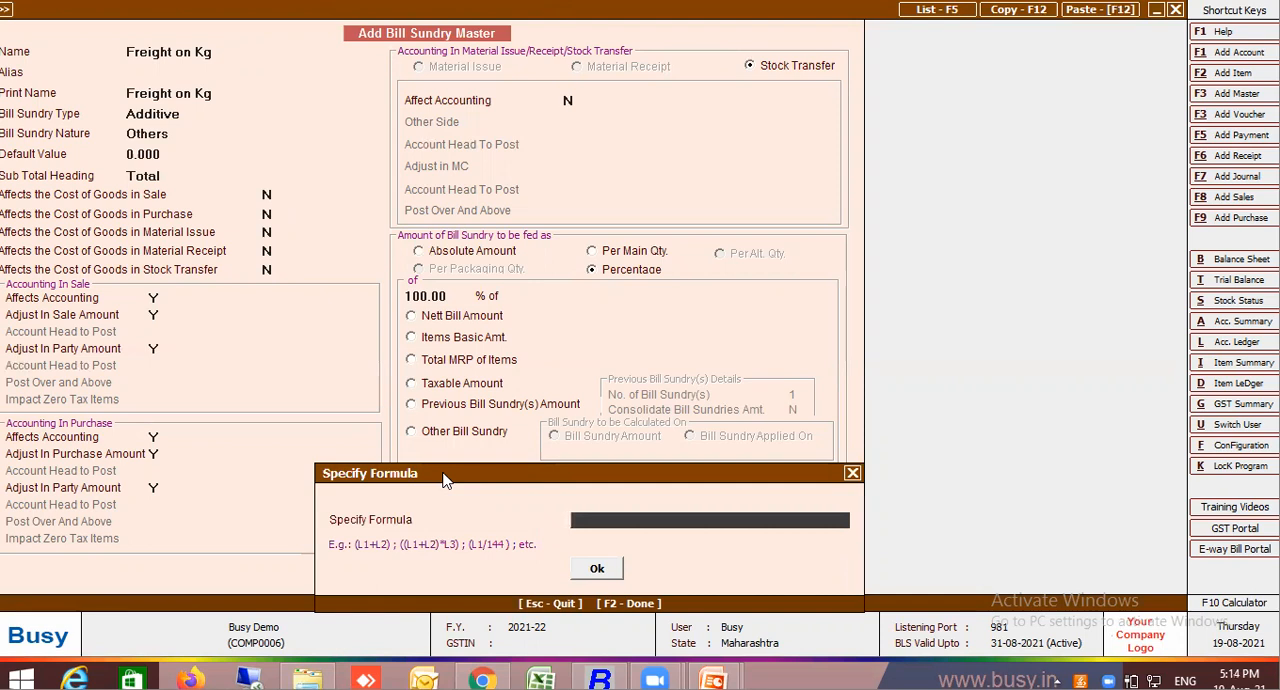
text(L1)
key(Return)
key(Return)
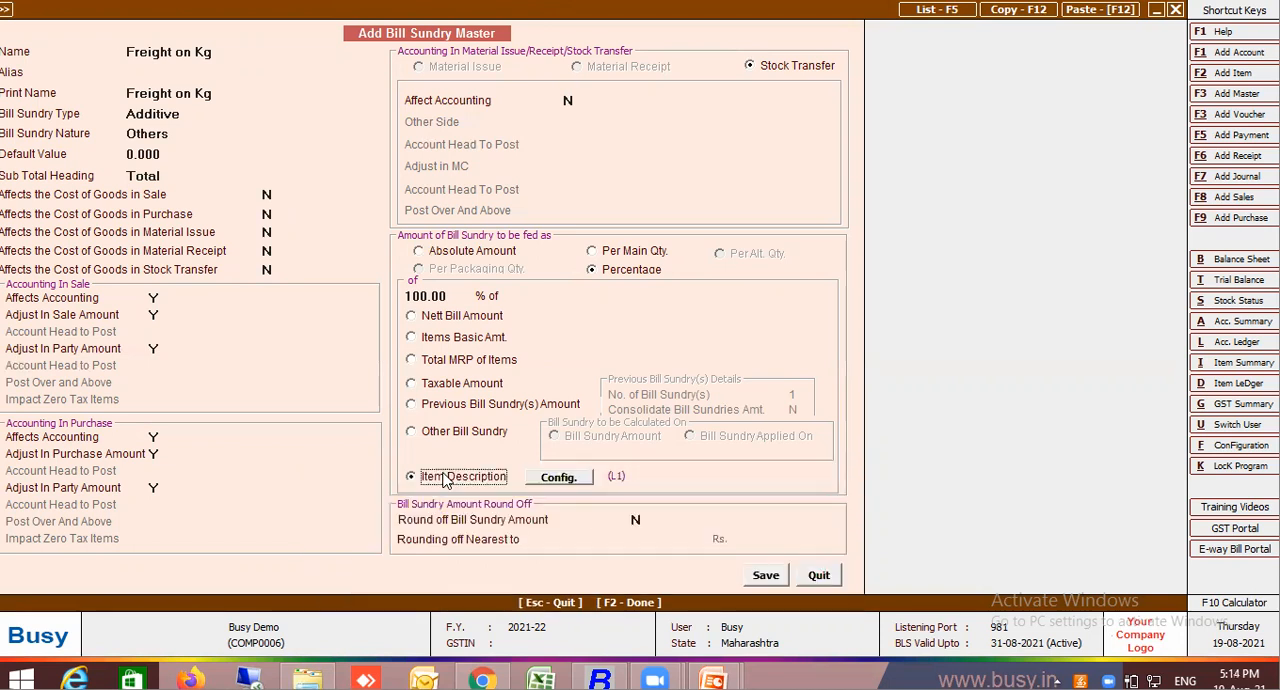
Set the default value of Freight on Kg to 5 and save the bill sundry master into the voucher
click(174, 154)
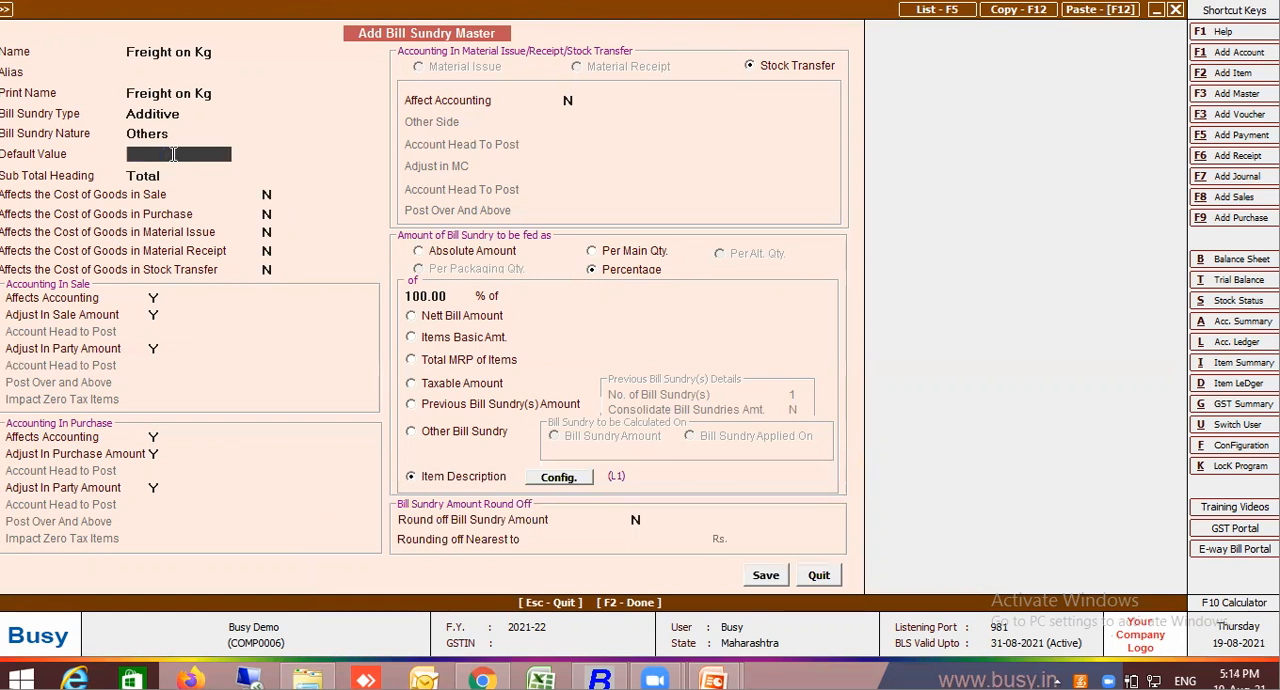
text(5)
key(Return)
key(Return)
key(Return)
key(Return)
key(Return)
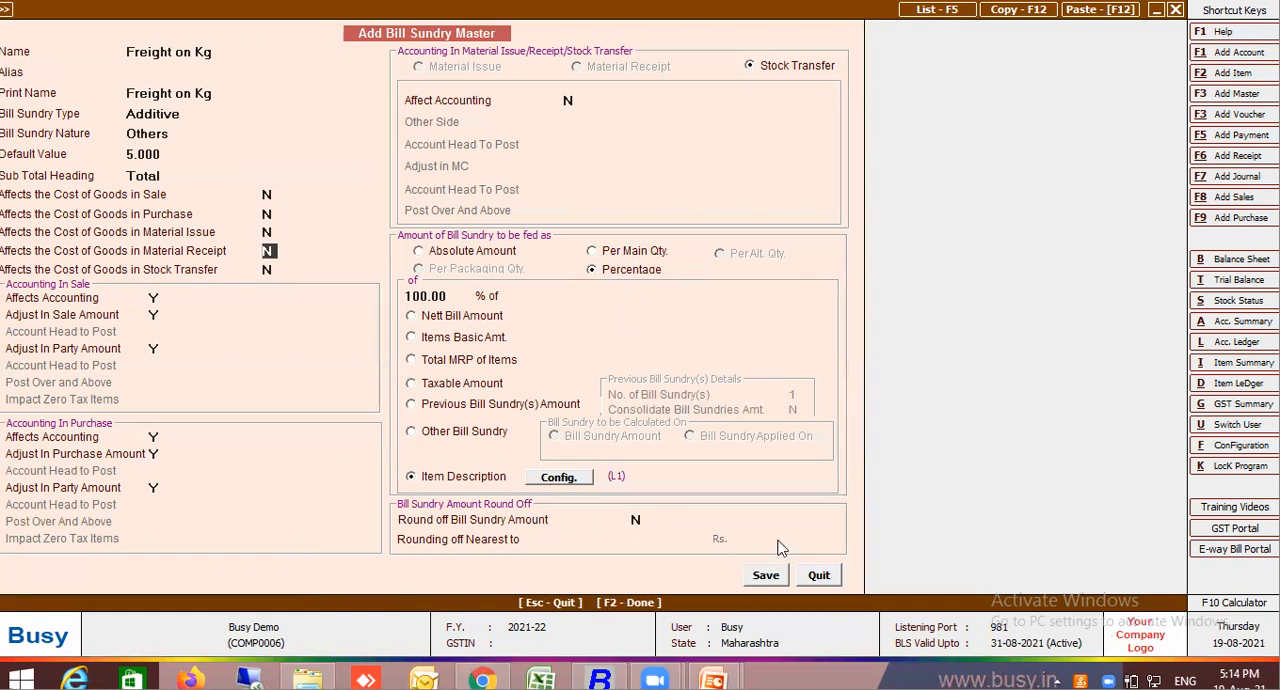
click(763, 575)
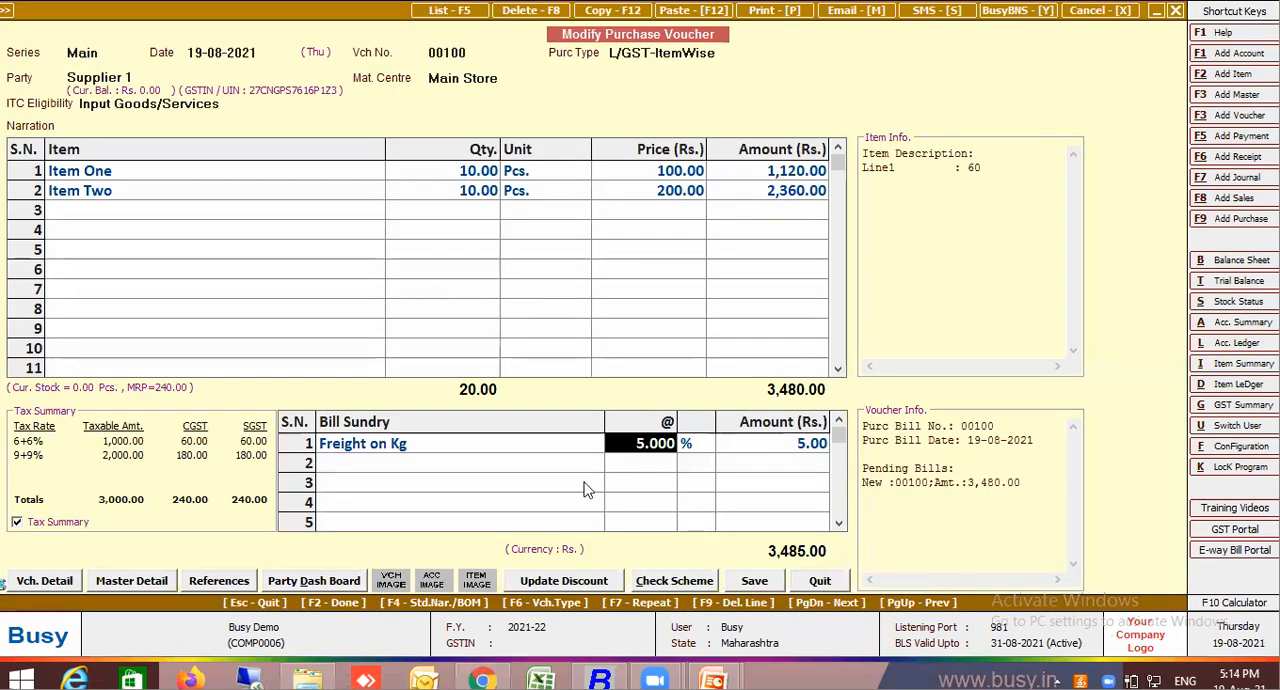
Reopen the Freight on Kg master from the voucher line to check its calculation settings, and save it
click(519, 447)
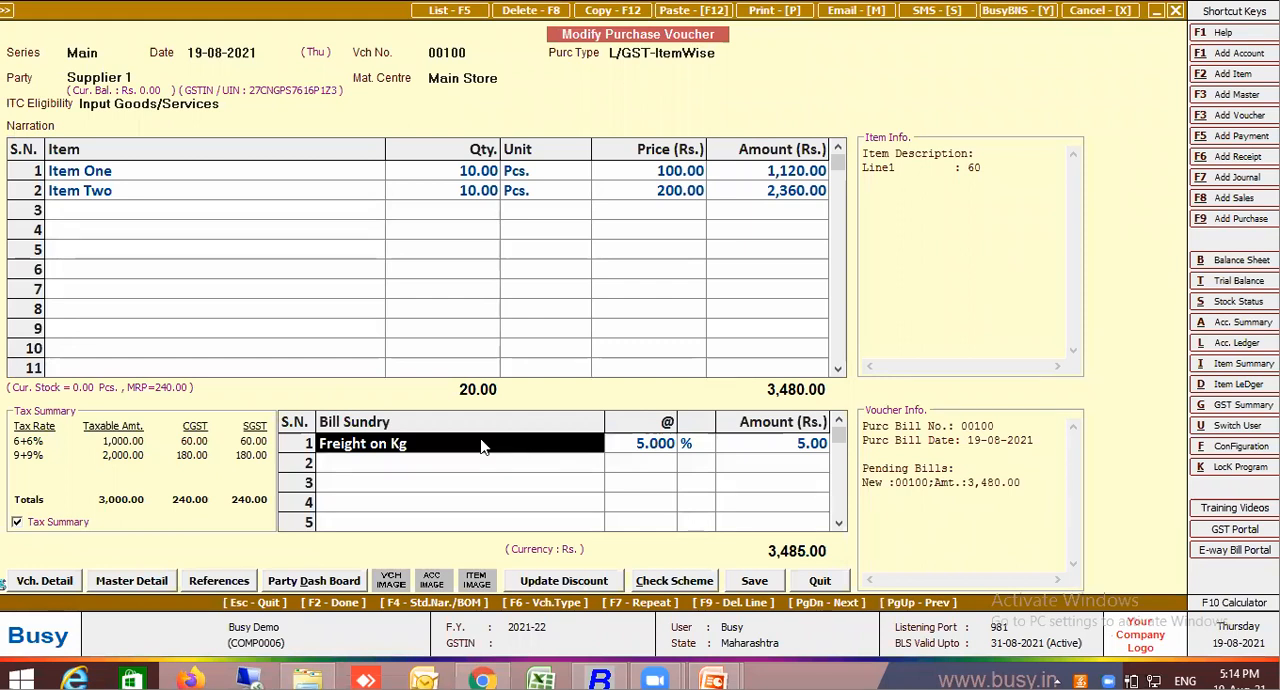
double_click(481, 446)
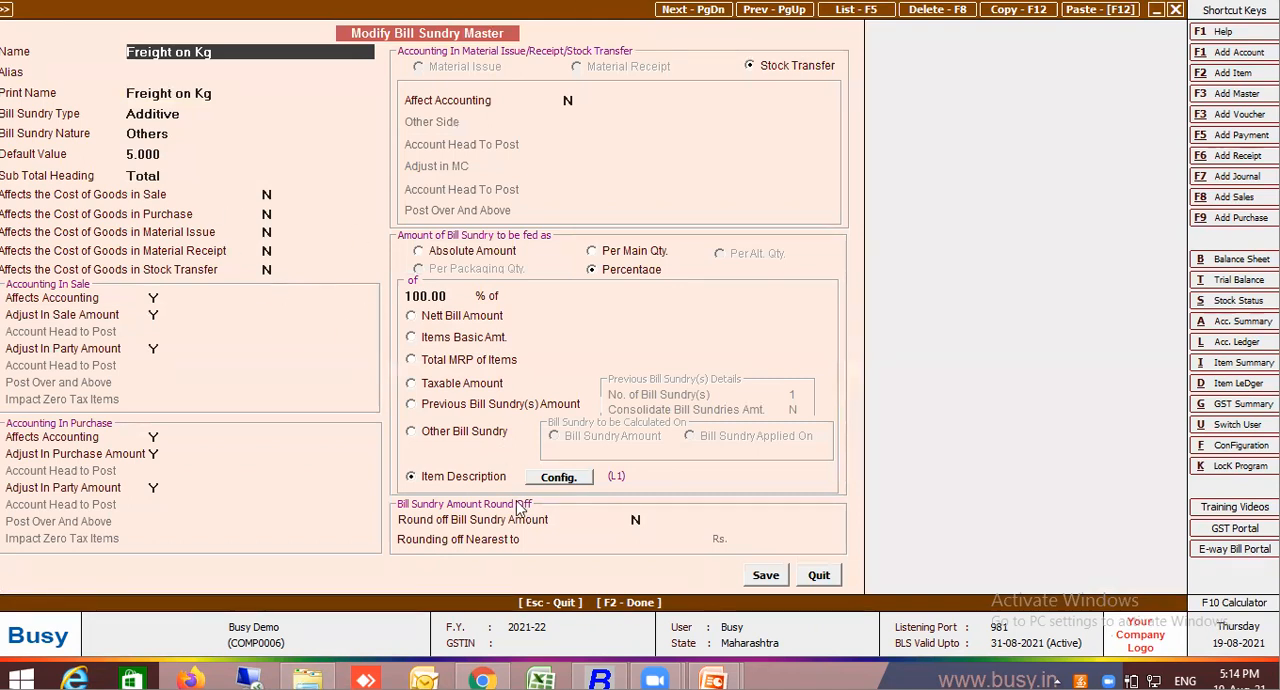
click(765, 575)
Check the Line1 description values of Item One and Item Two against the freight amount
click(347, 165)
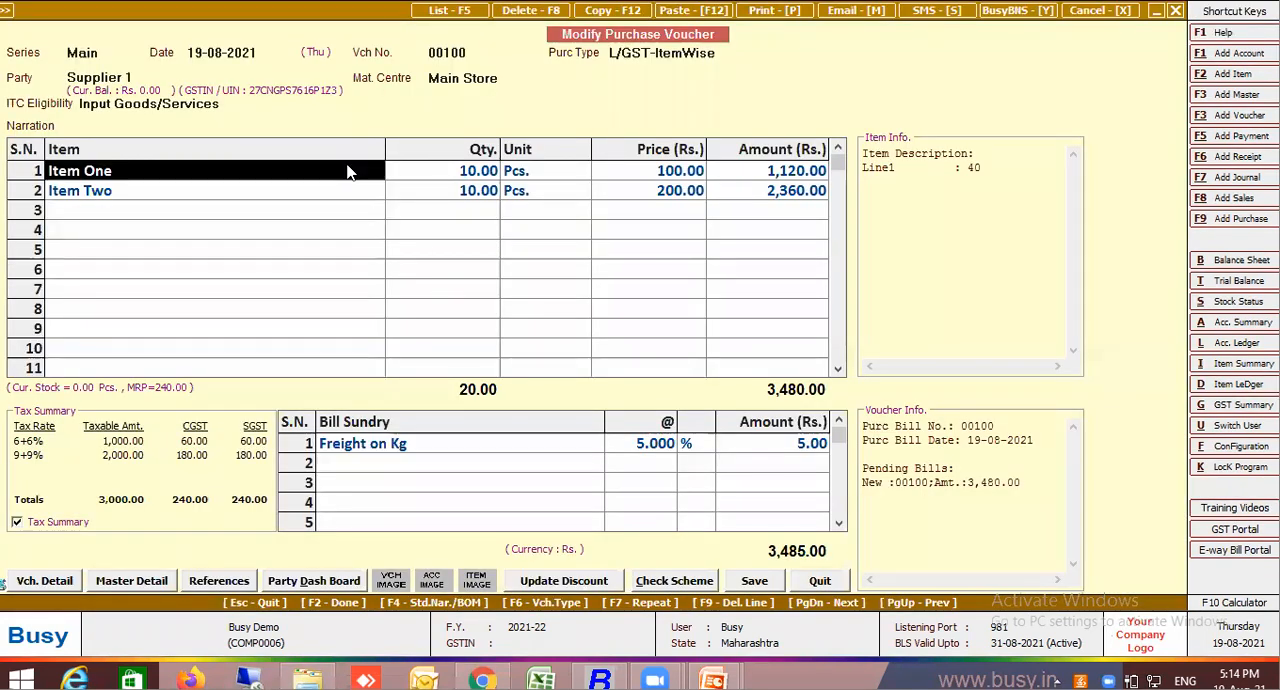
key(Return)
key(Return)
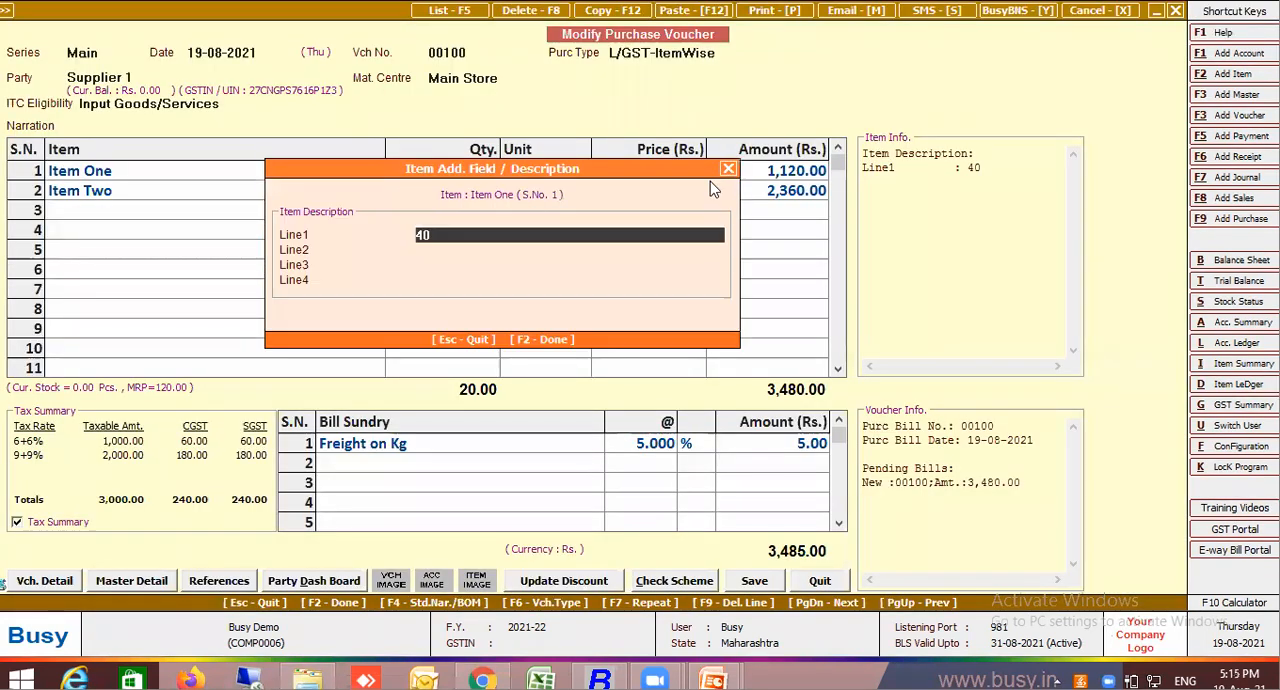
key(F2)
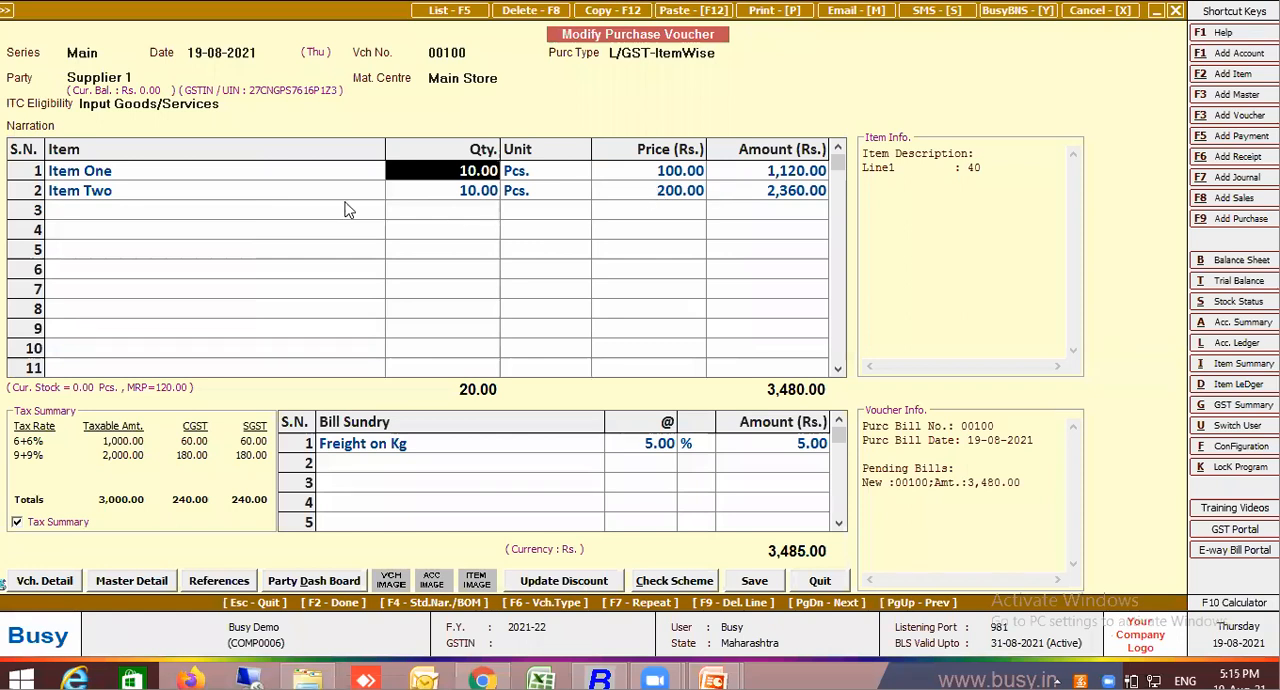
click(347, 196)
key(Return)
key(Return)
key(Return)
key(Return)
key(Return)
key(Return)
key(Return)
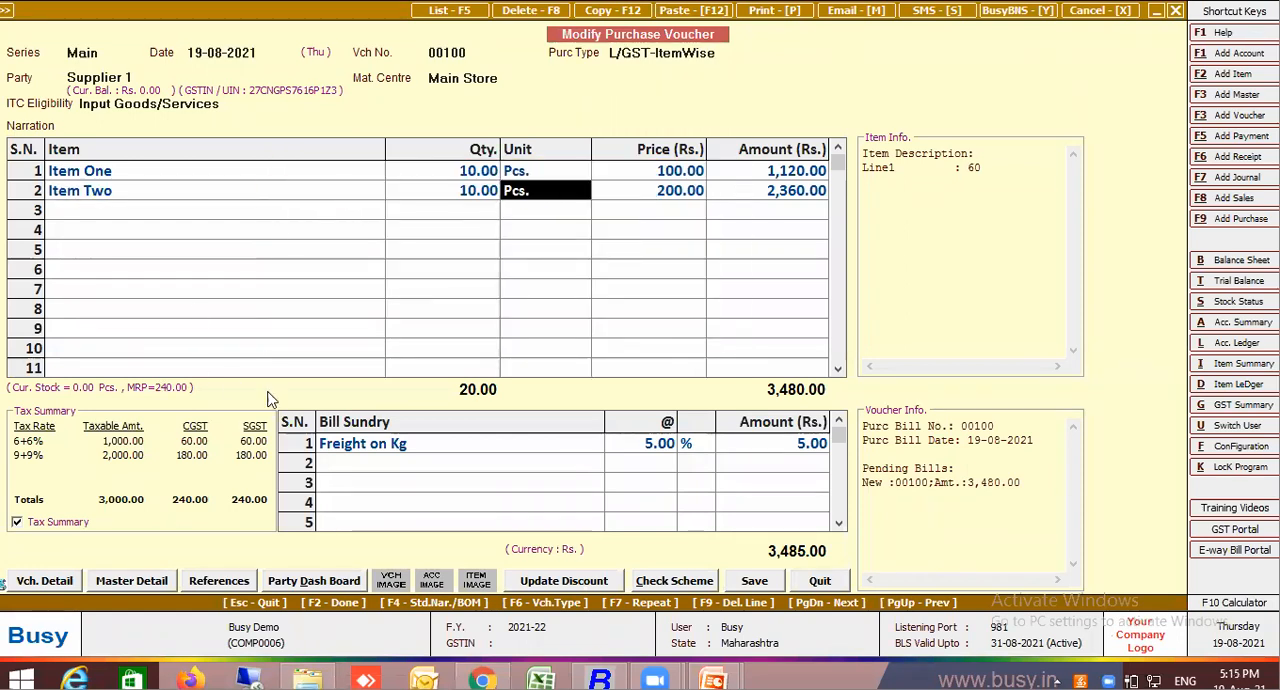
Modify the Freight on Kg master to calculate on 10000% of the item description, and save it
click(338, 450)
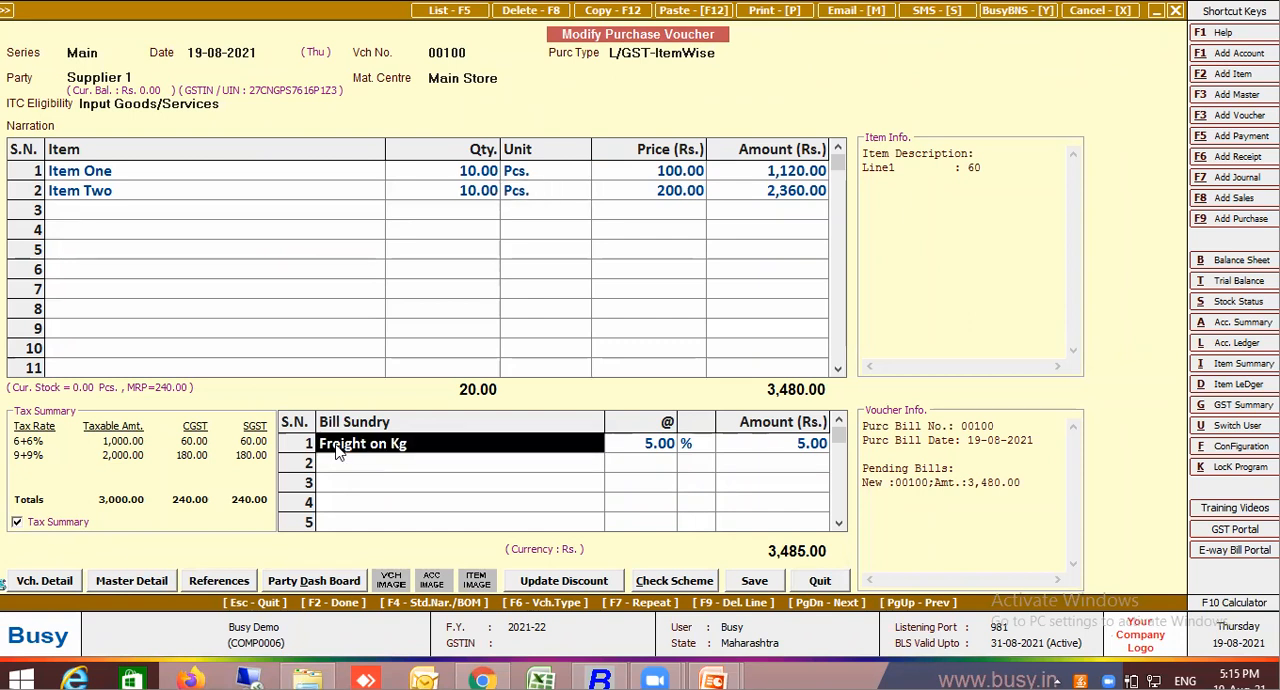
key(ctrl+m)
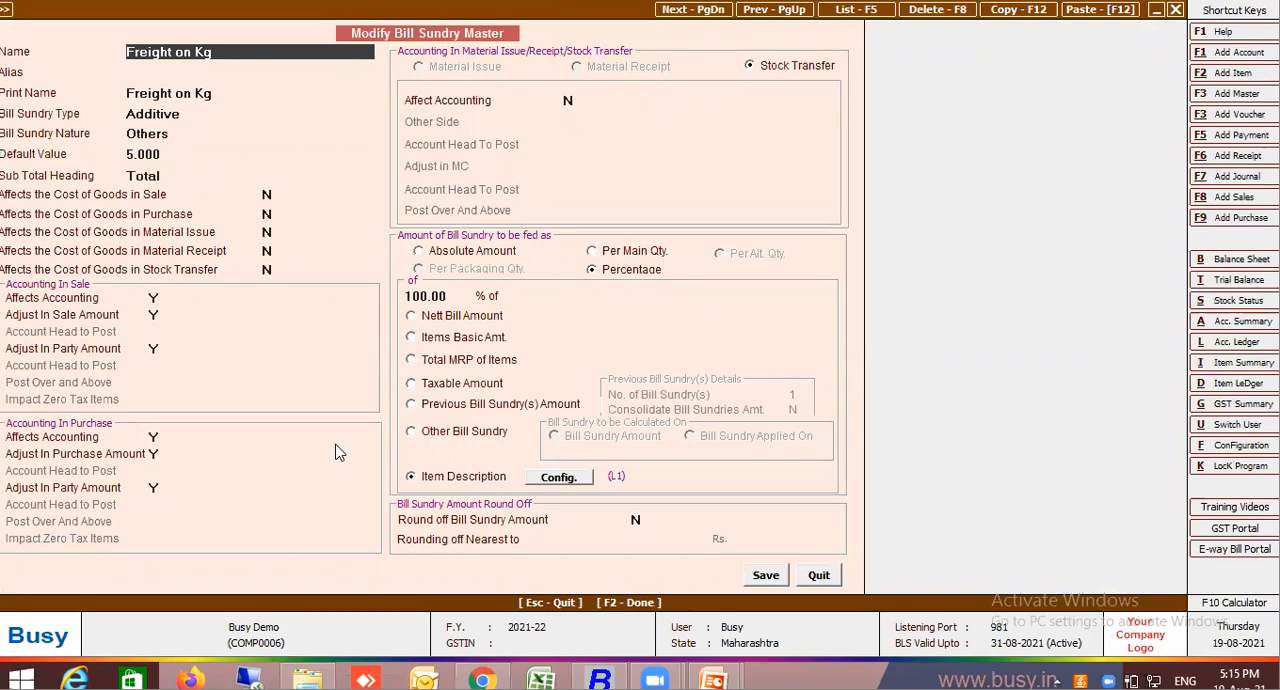
click(430, 298)
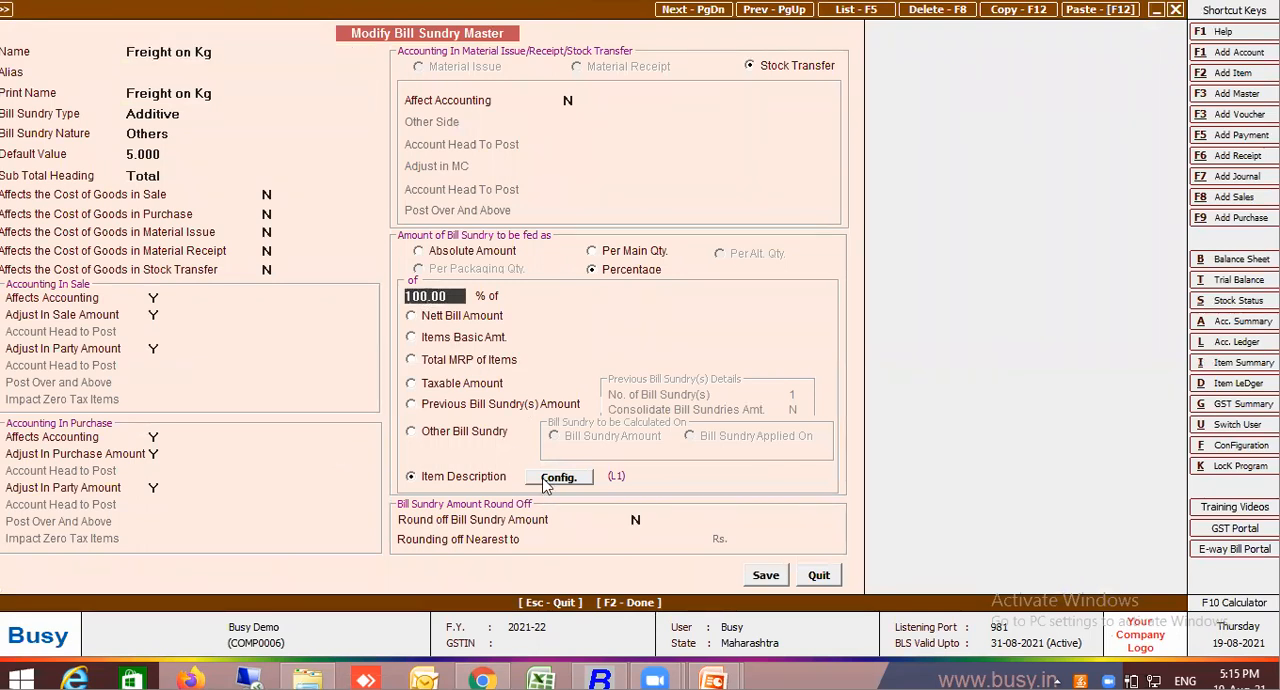
text(10000)
key(Return)
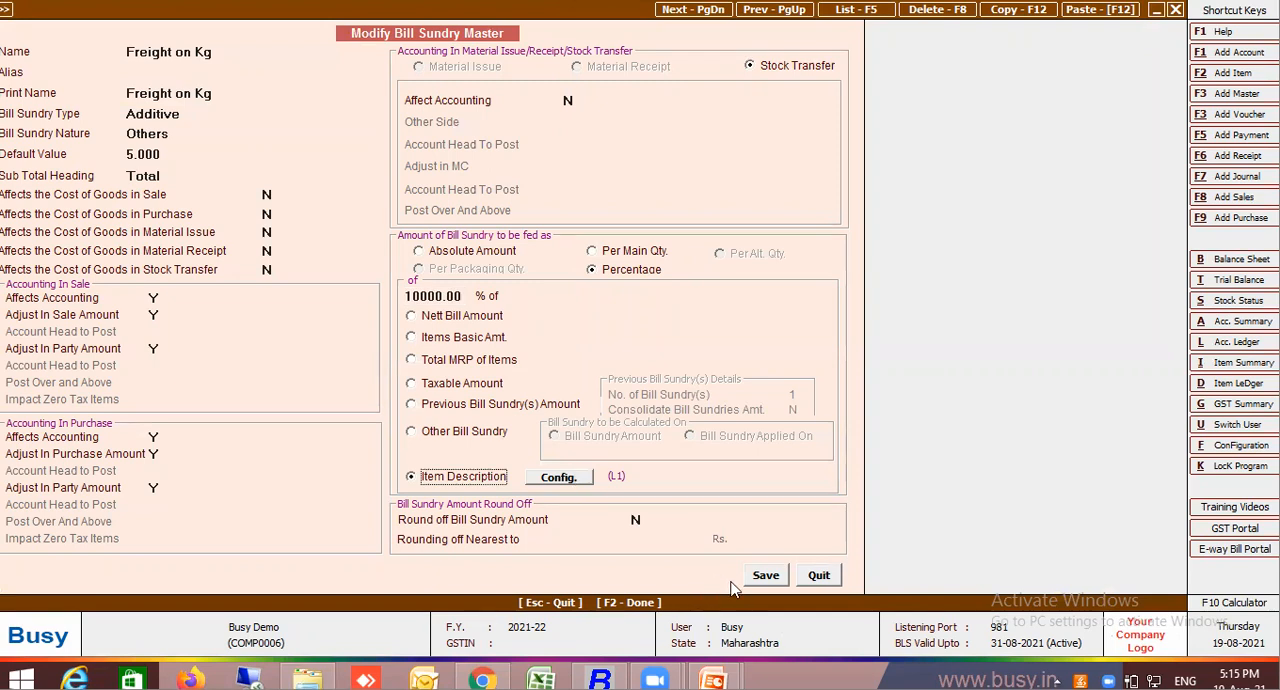
click(762, 577)
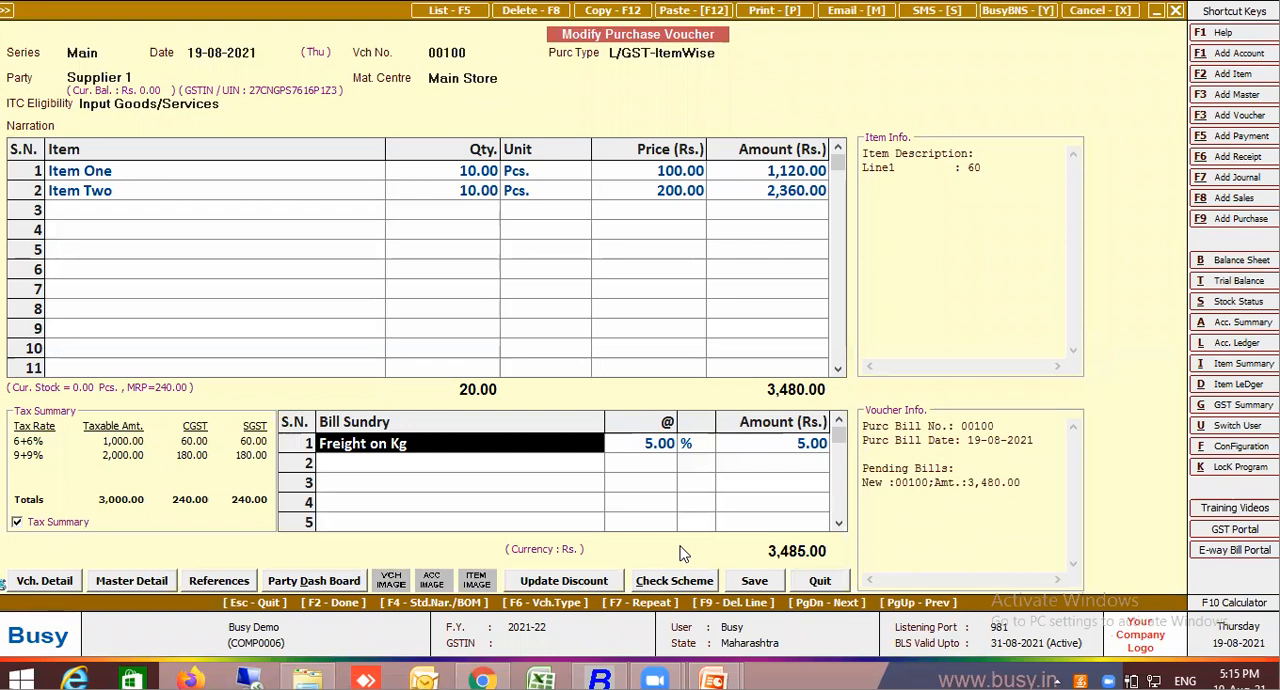
Delete the bill sundry line from the voucher and enter Freight on Kg again to recalculate it
key(F9)
text(frei)
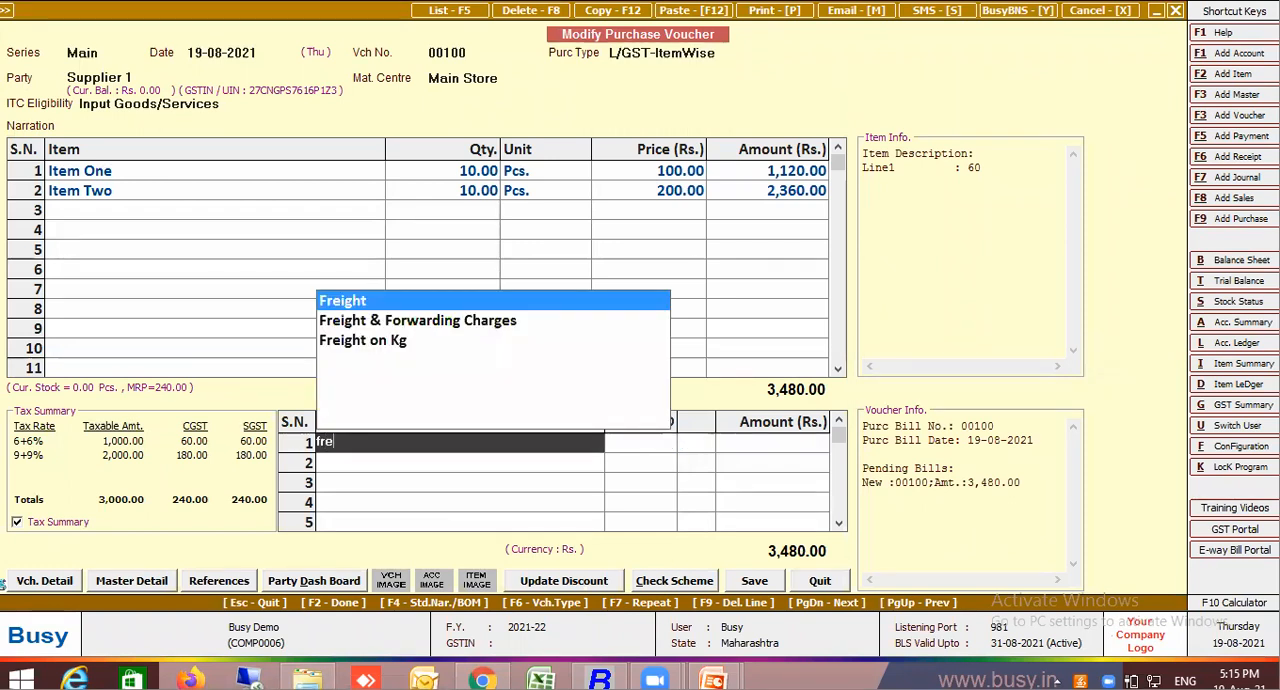
key(Return)
key(Return)
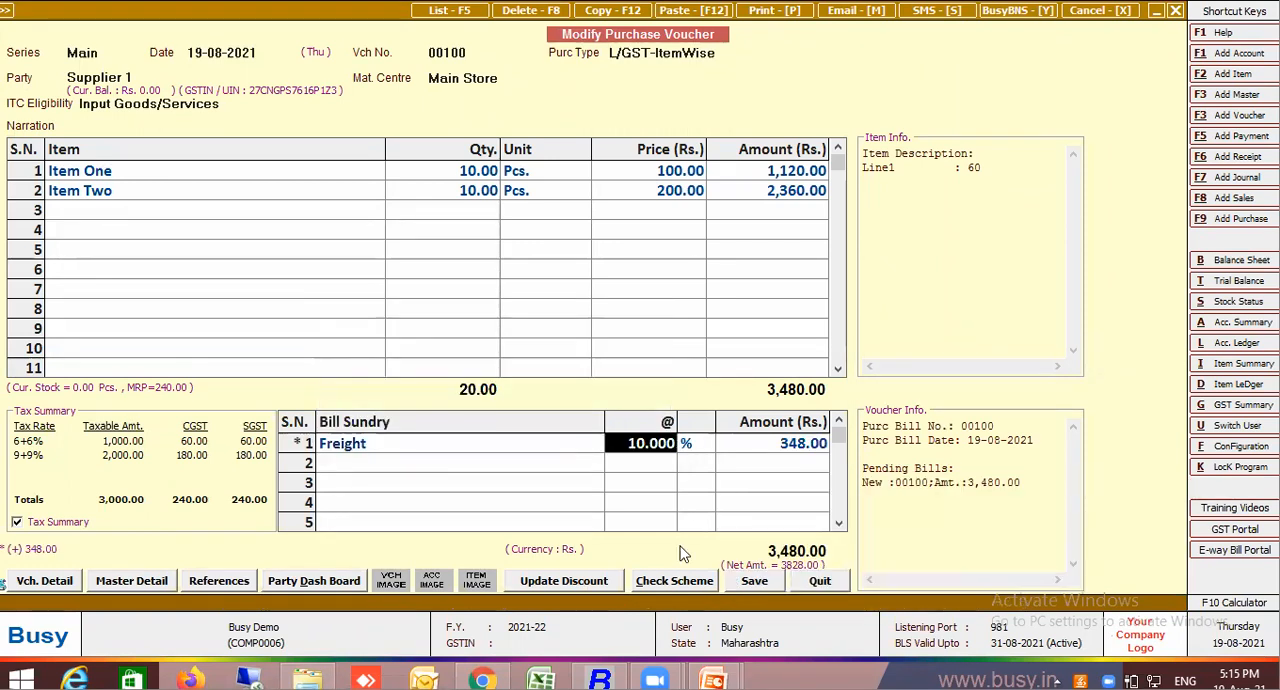
click(477, 450)
text(Fre)
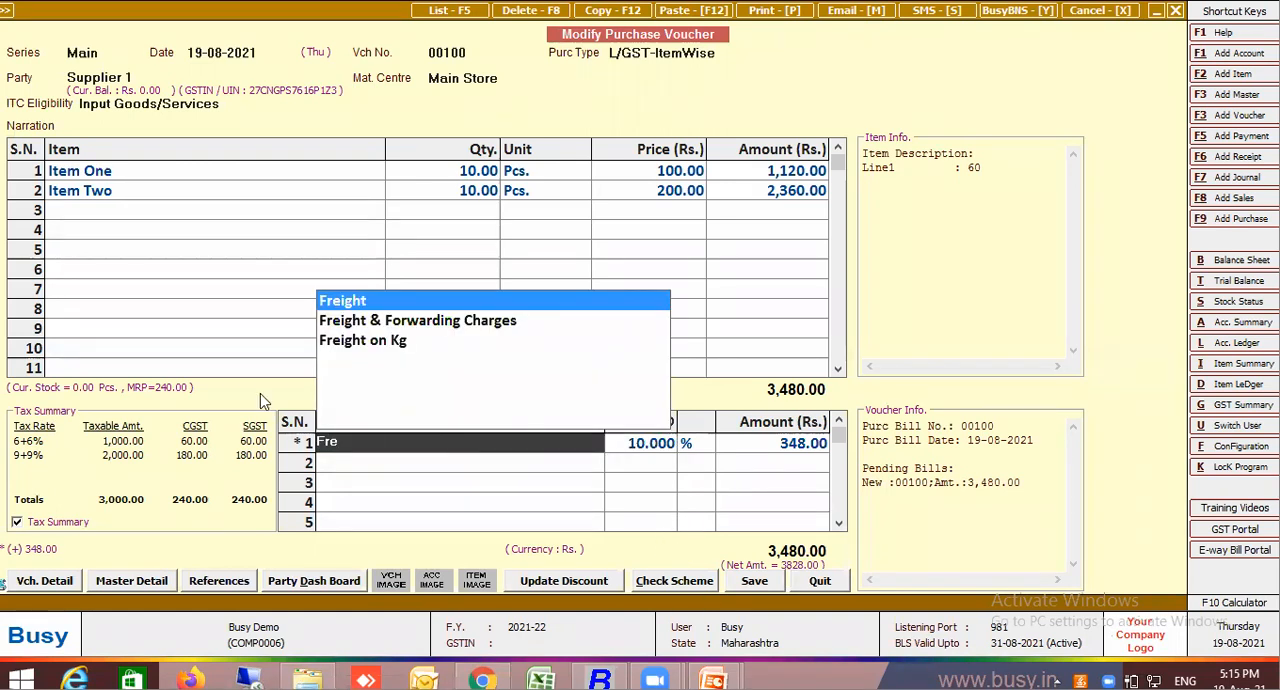
click(392, 345)
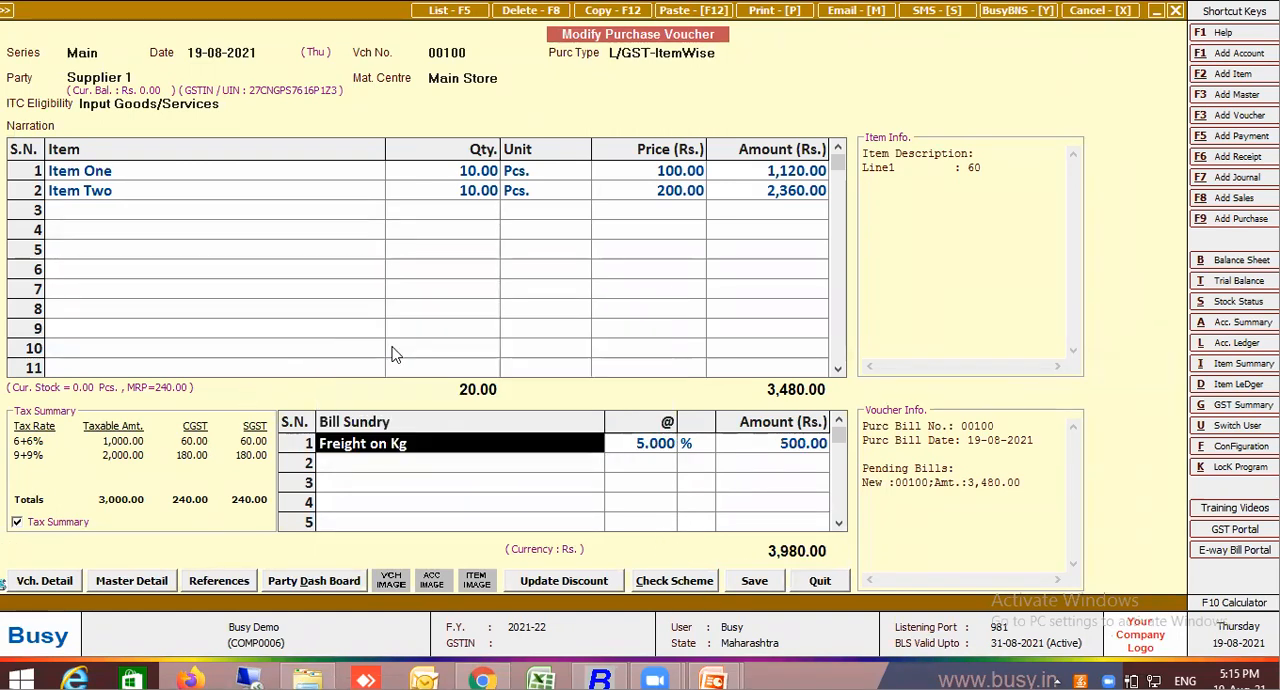
key(Return)
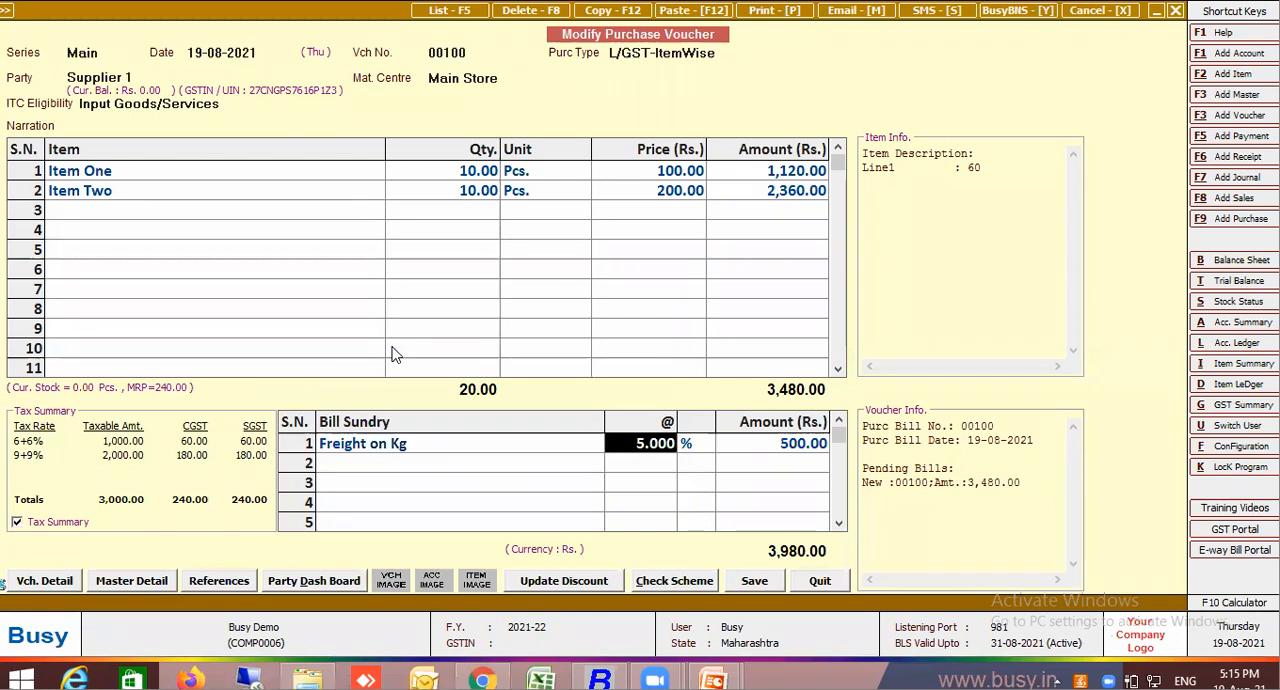
Change Line1 of the Item One description to 45 to test the freight calculation
click(286, 178)
key(Return)
key(F2)
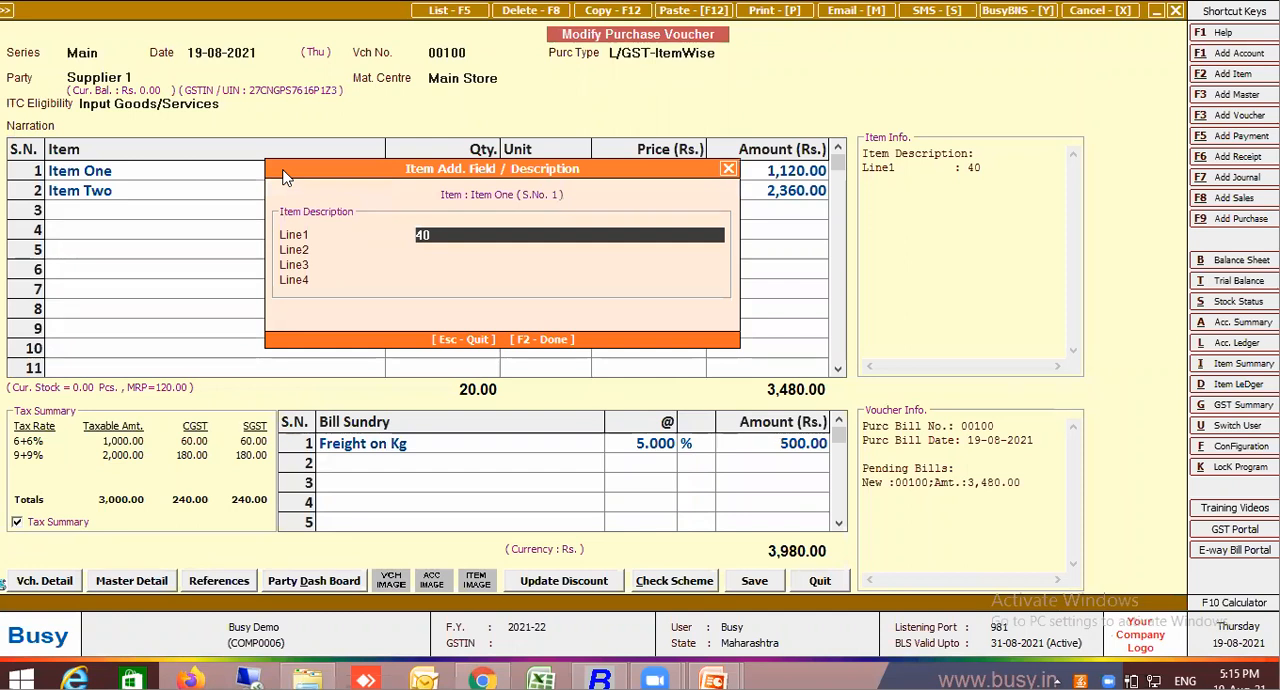
key(BackSpace)
text(5)
key(Return)
key(Return)
key(Return)
key(Return)
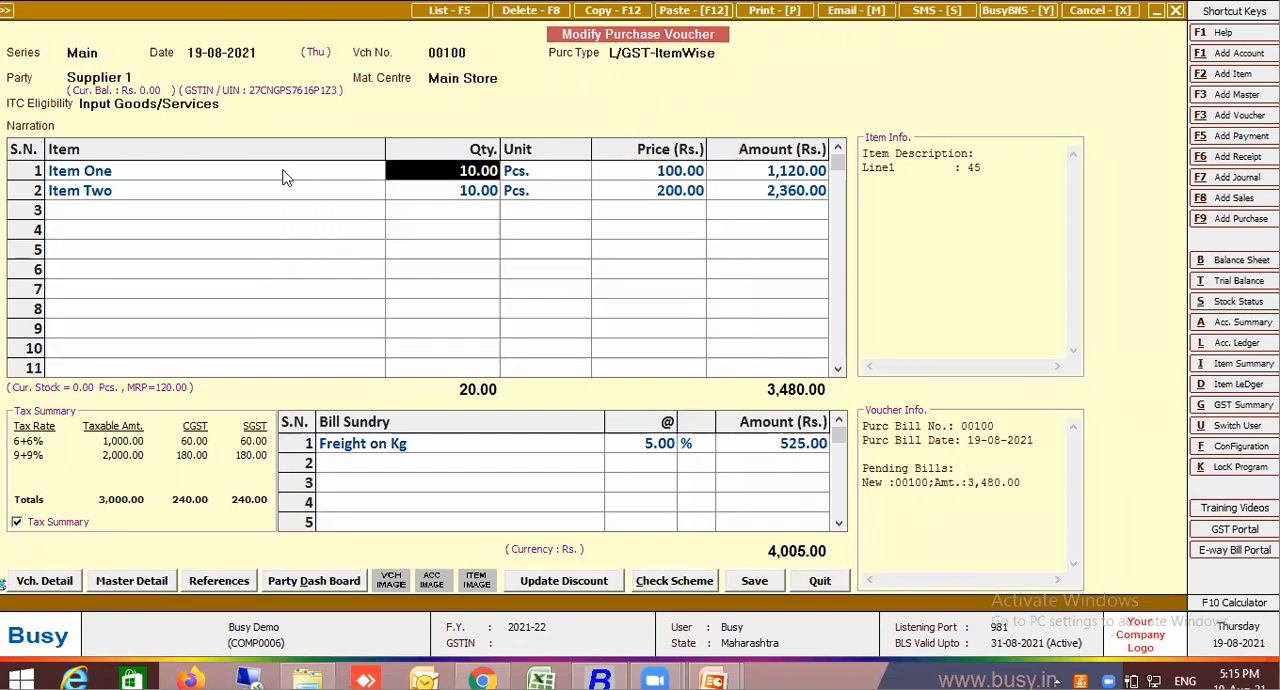
Change Line1 of the Item Two description to 85 to test the freight calculation
click(237, 196)
key(Return)
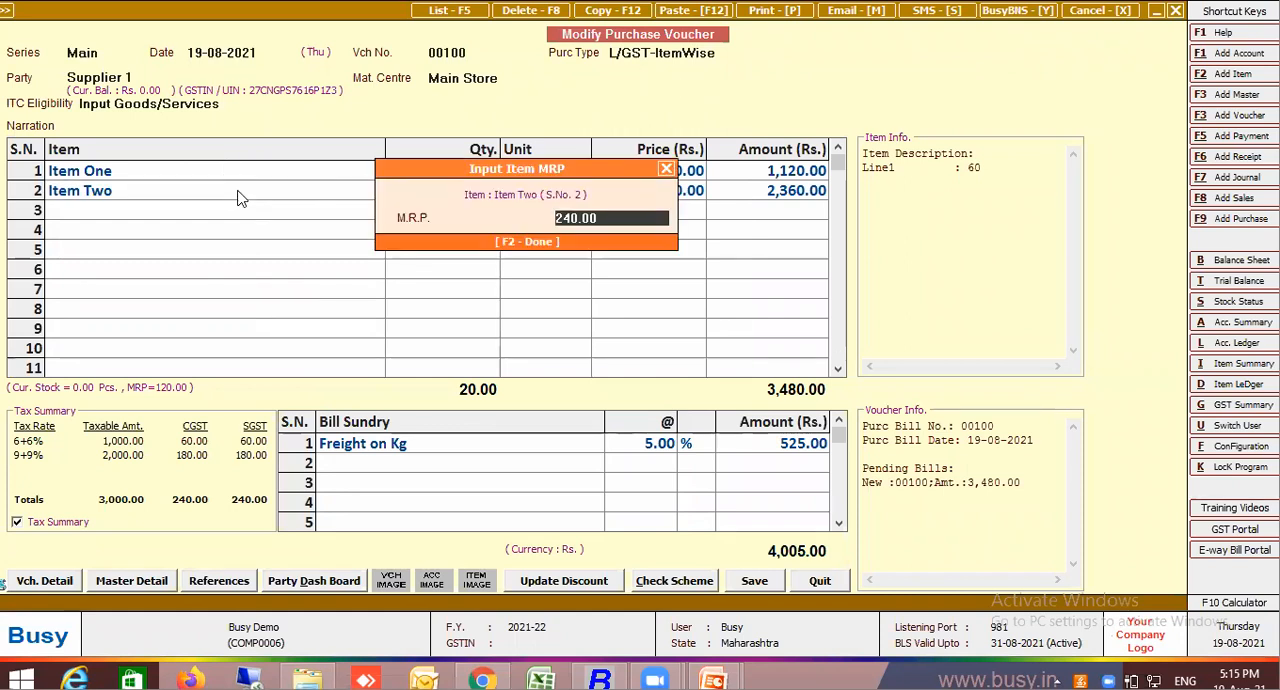
key(Return)
text(85)
key(Return)
key(Return)
key(Return)
key(Return)
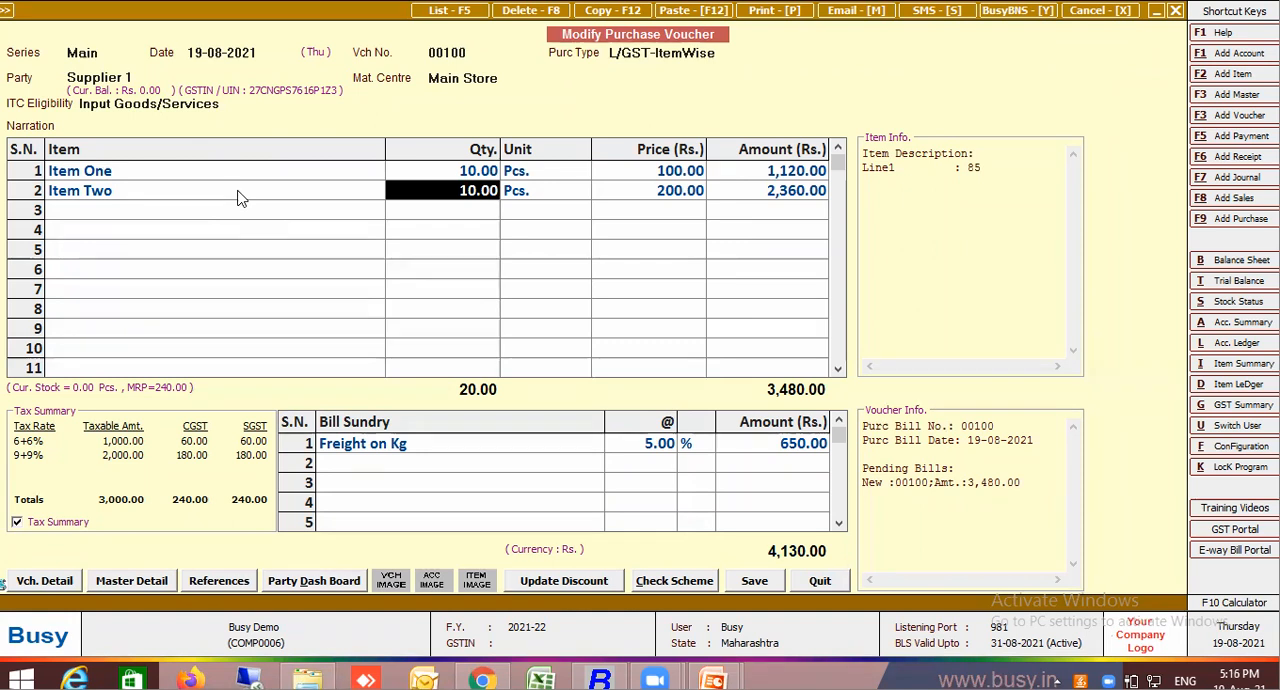
Modify the Freight on Kg bill sundry master so its amount is fed per main quantity, and save it
click(439, 443)
key(alt+m)
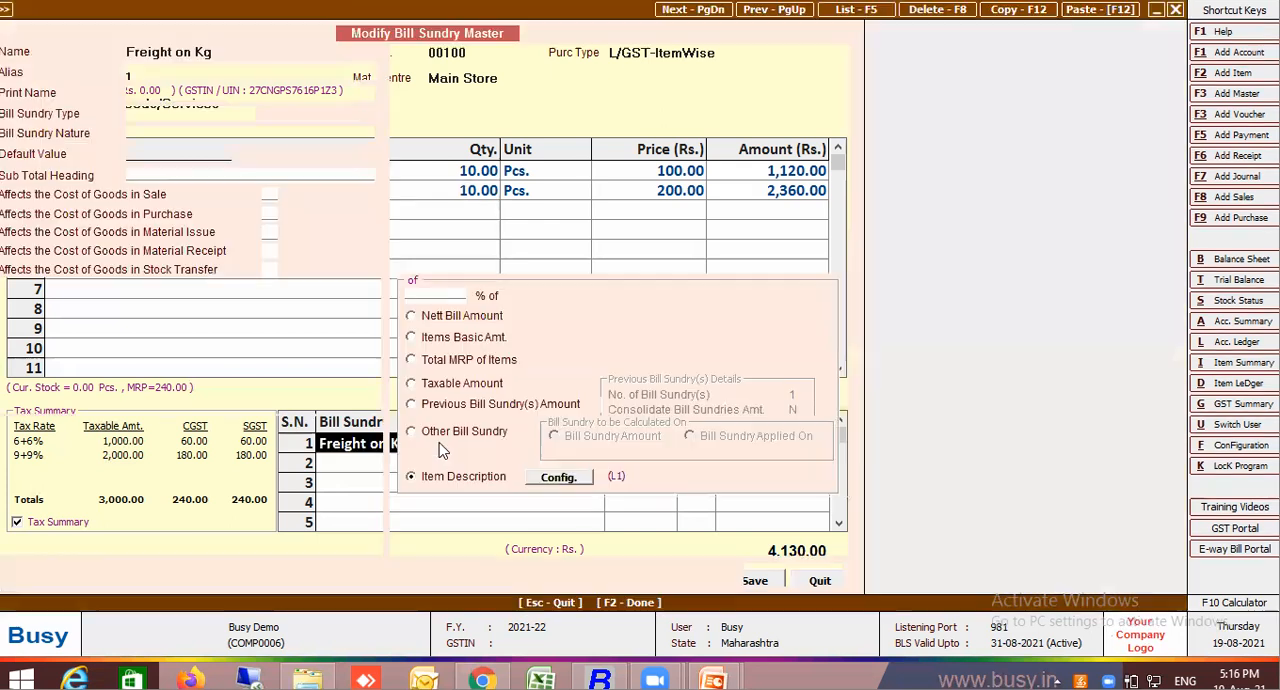
click(658, 251)
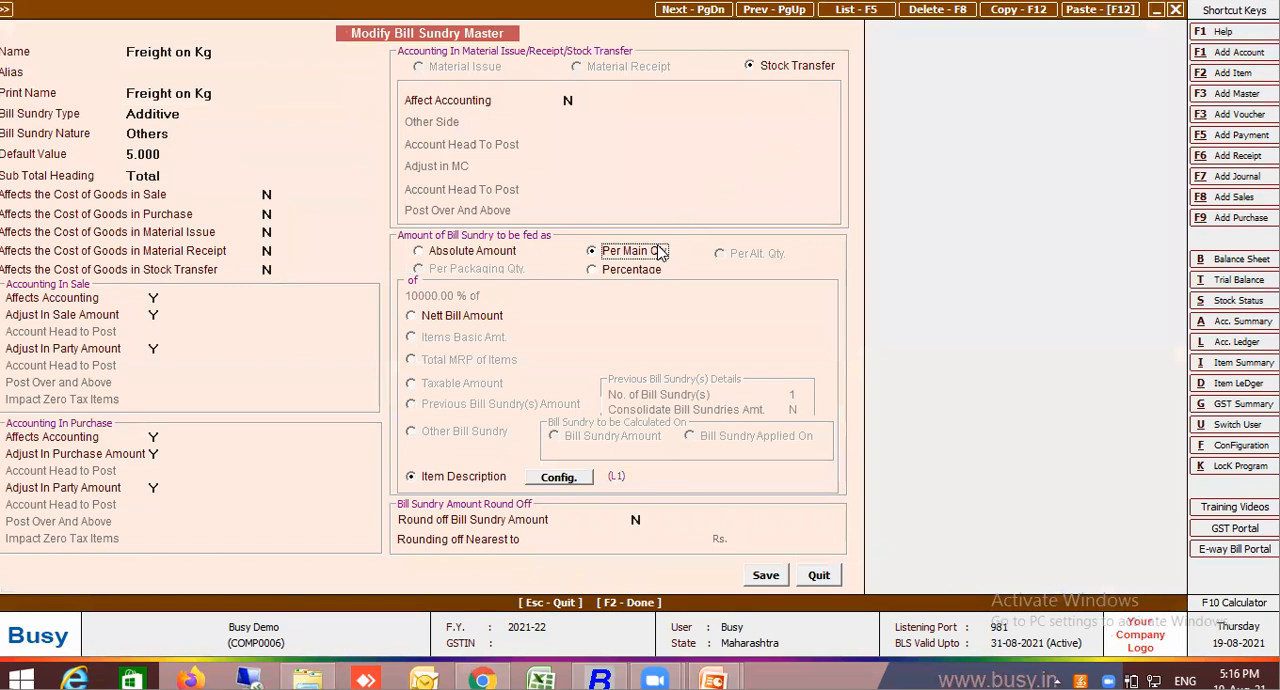
click(775, 583)
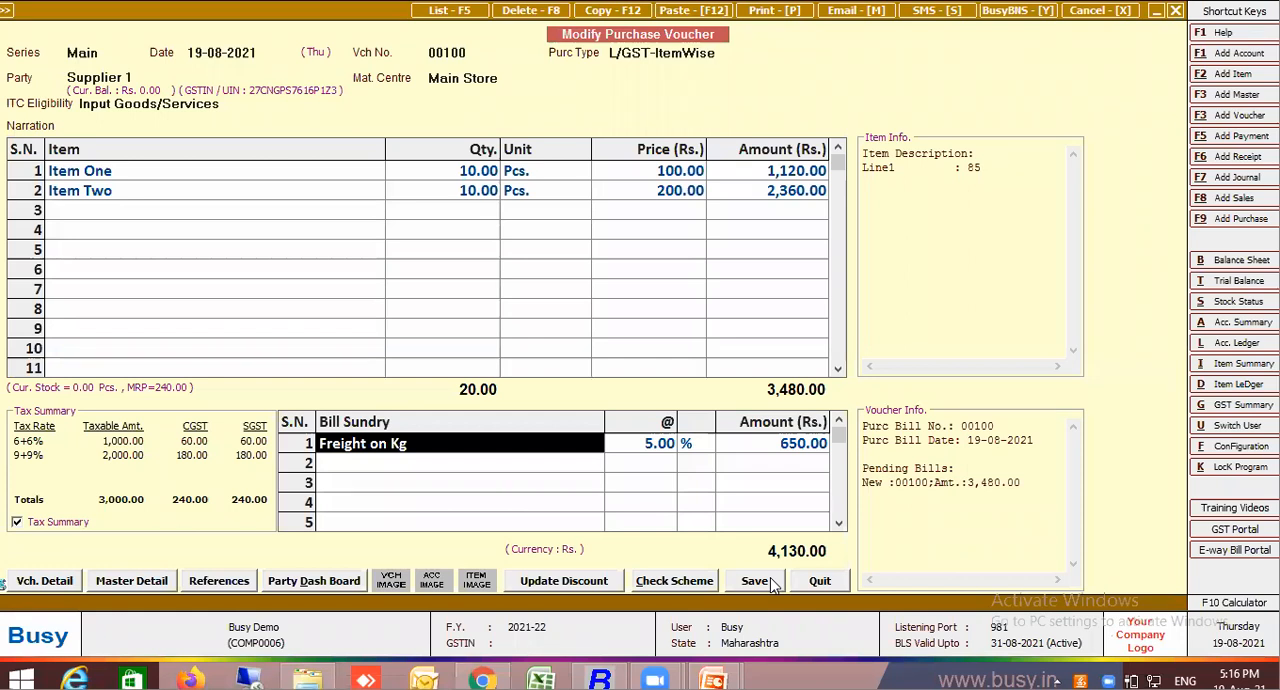
Clear the voucher's bill sundry line and enter Freight on Kg again to apply the per main quantity setting
key(BackSpace)
text(fre)
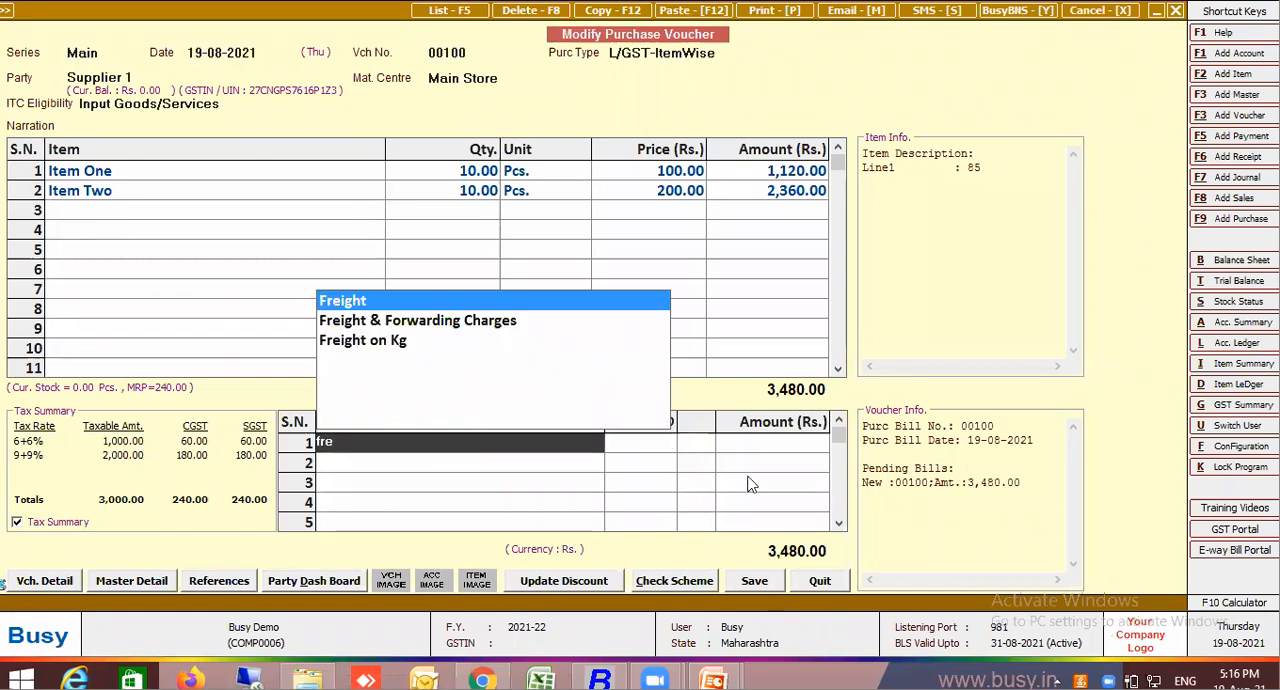
click(411, 343)
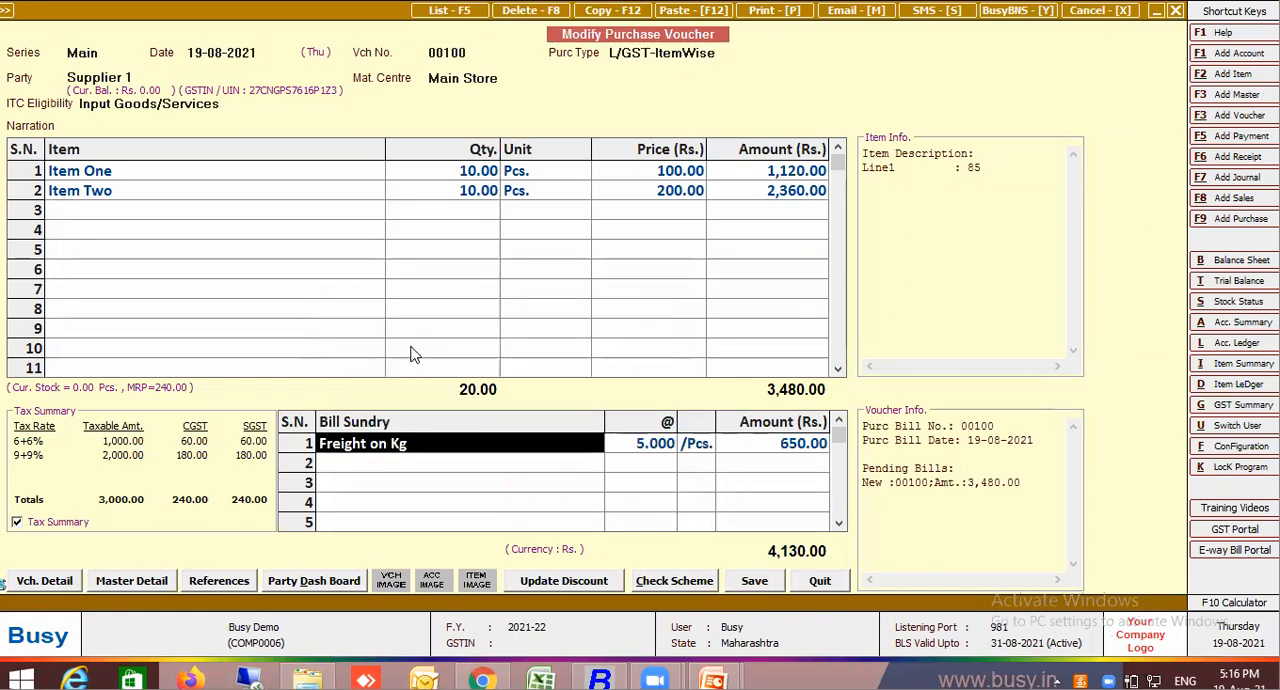
key(Return)
key(Return)
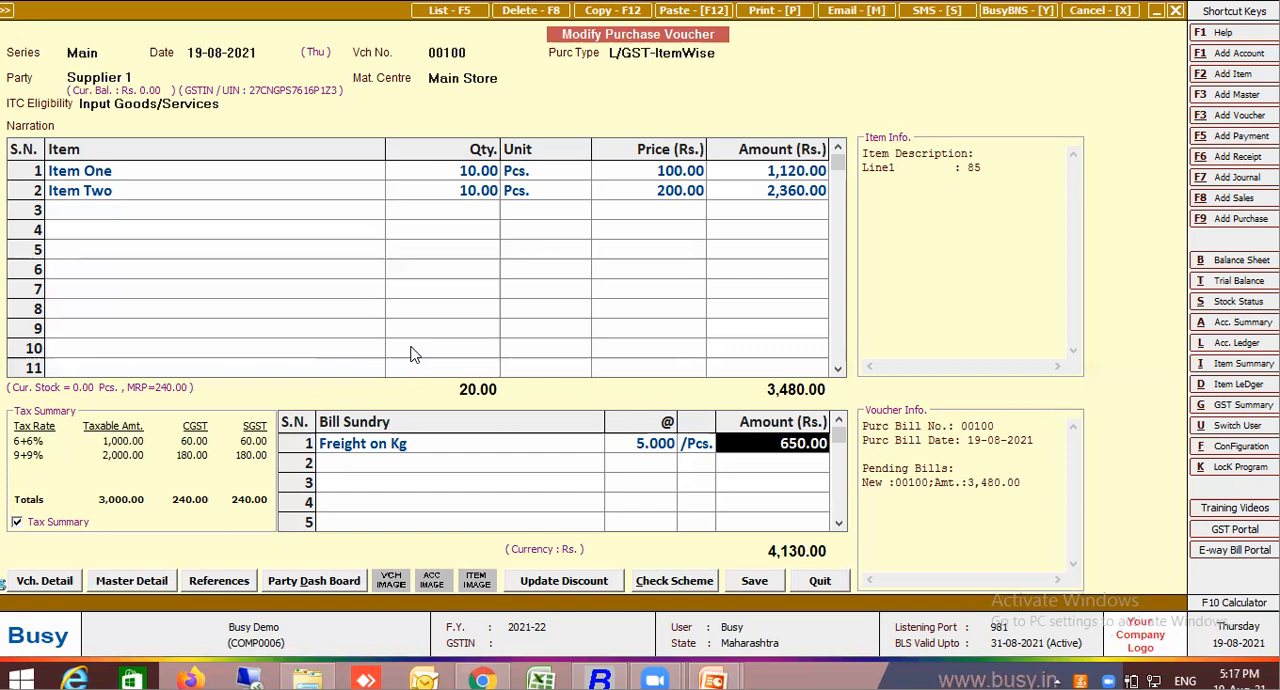
Open the item-wise description configuration for the Main purchase voucher series
click(50, 584)
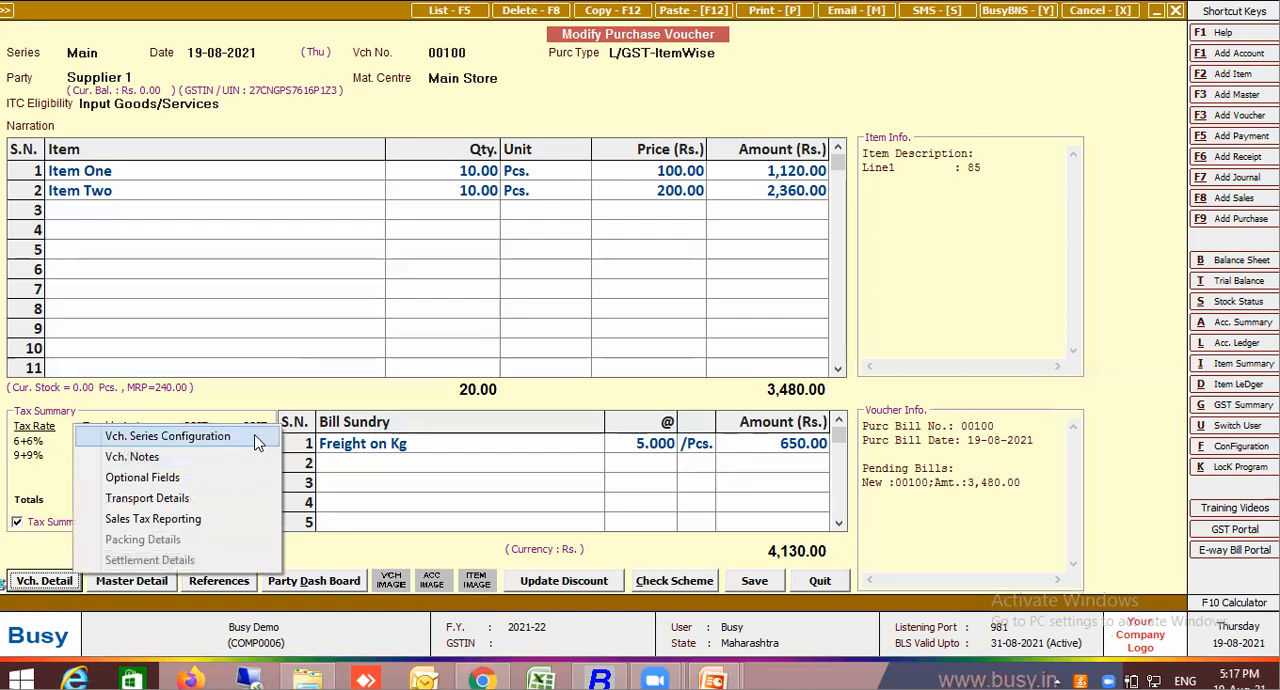
click(258, 440)
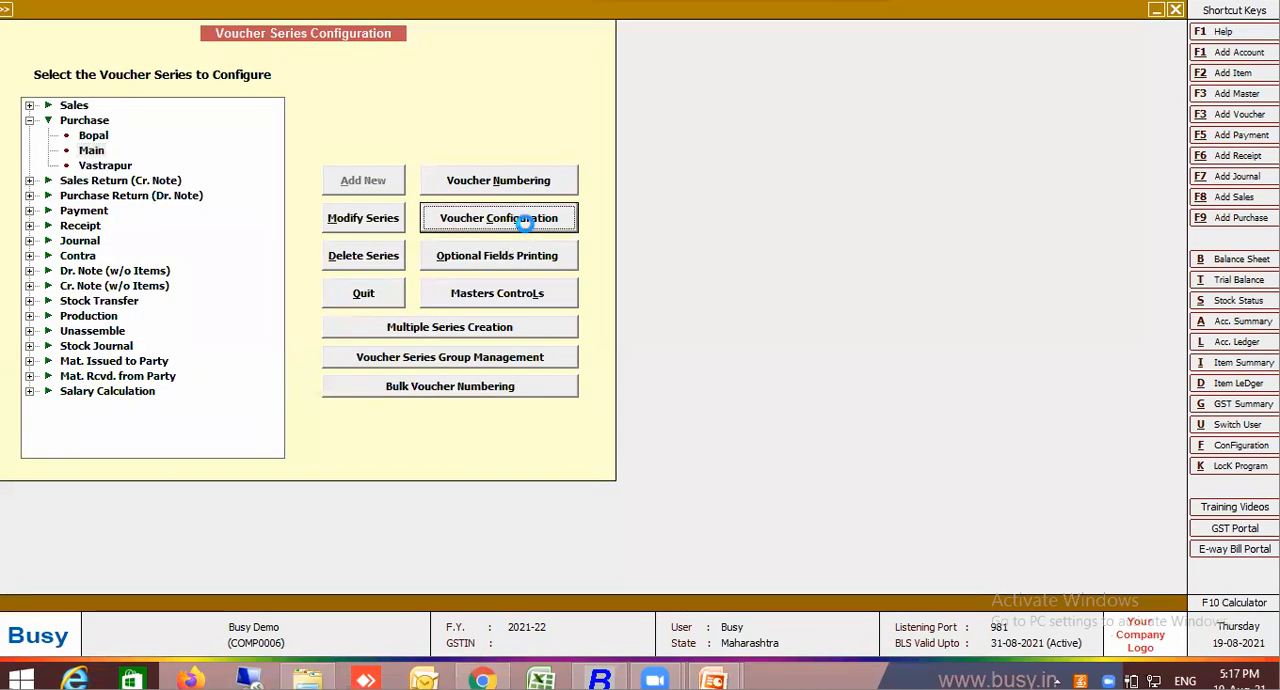
click(524, 220)
key(Return)
key(Return)
Title the first three description lines L, W and Qty, save the series configuration and return to the voucher
key(Return)
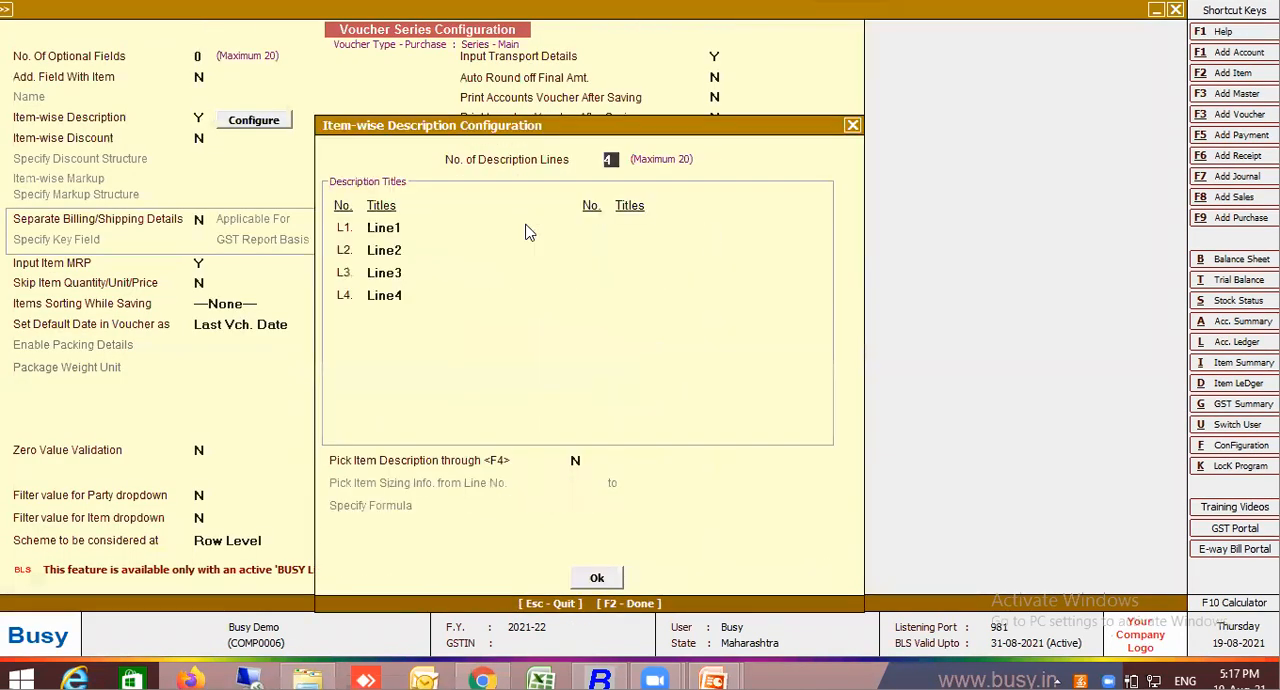
key(Return)
text(L)
key(Return)
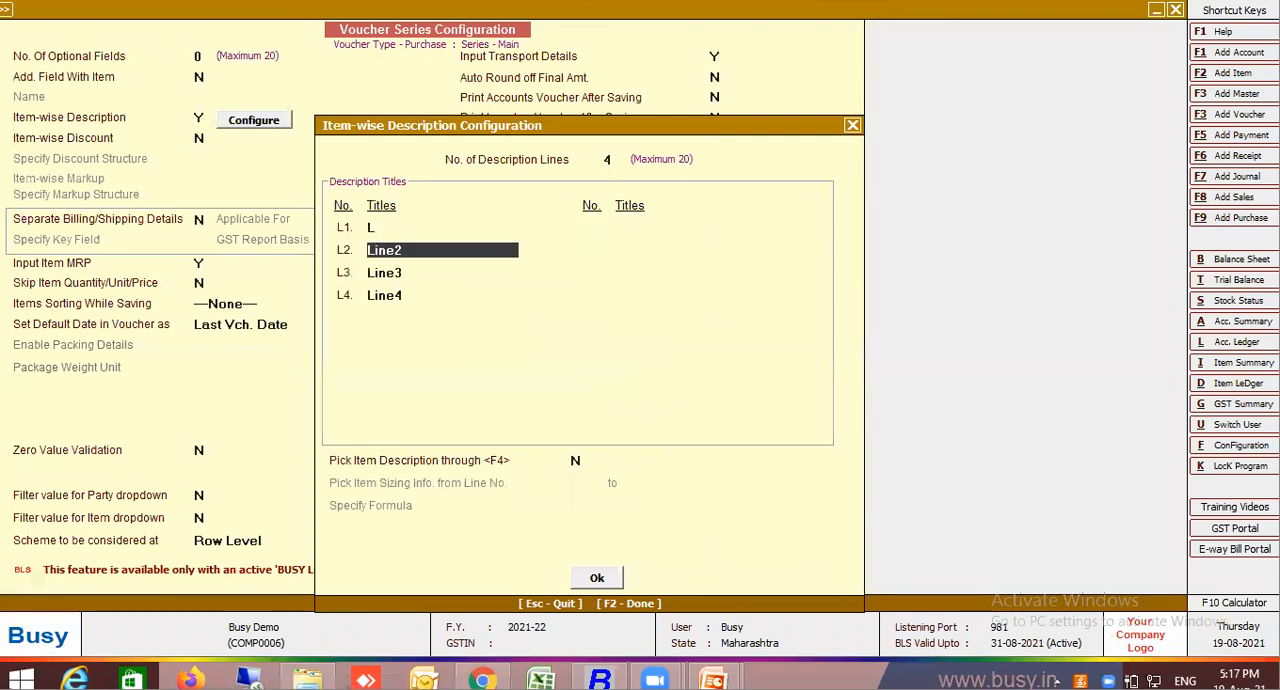
text(W)
key(Return)
text(Qty)
key(Return)
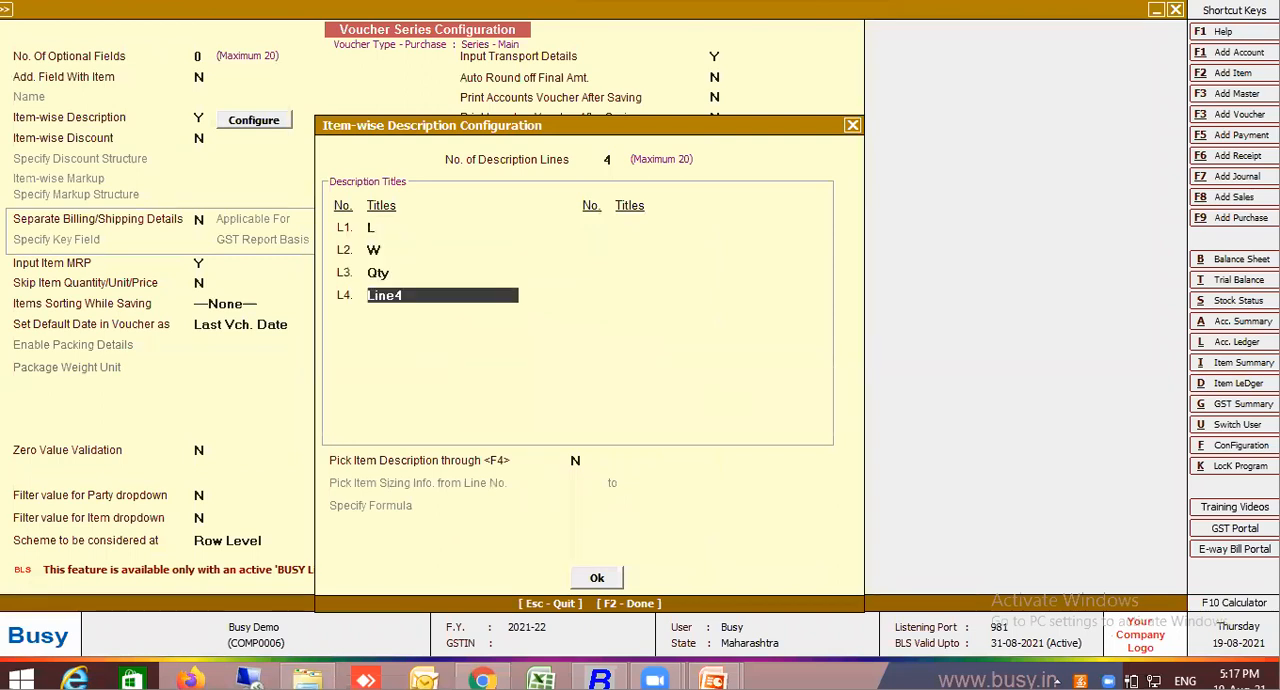
key(F2)
key(F2)
key(Return)
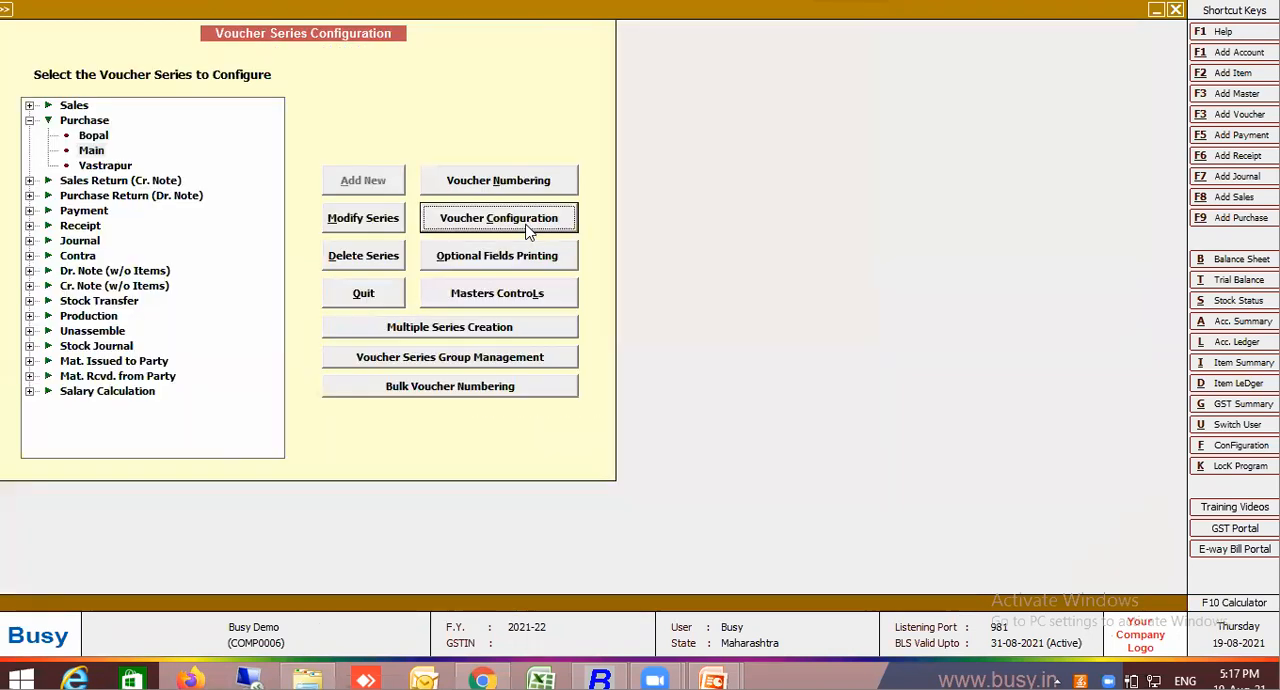
key(Escape)
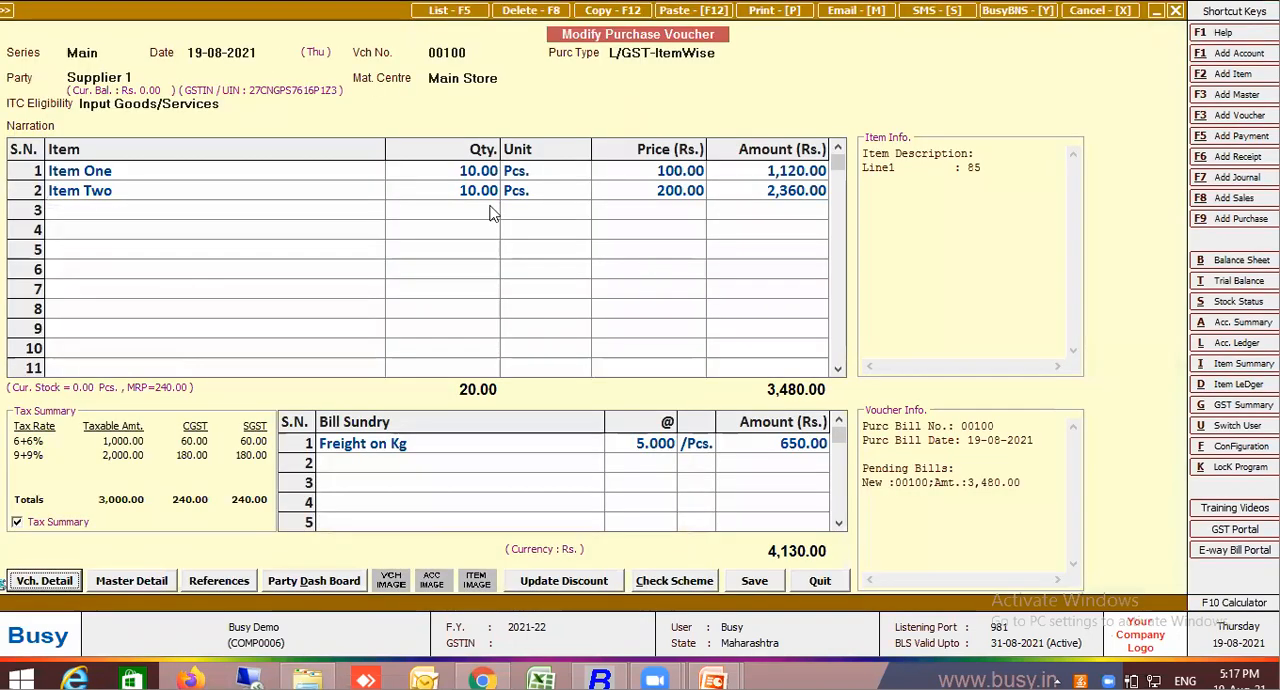
Delete the Freight on Kg line, and set Item One's description Line1 to 12, Line2 to 24 and Line3 to 10
click(398, 452)
key(F9)
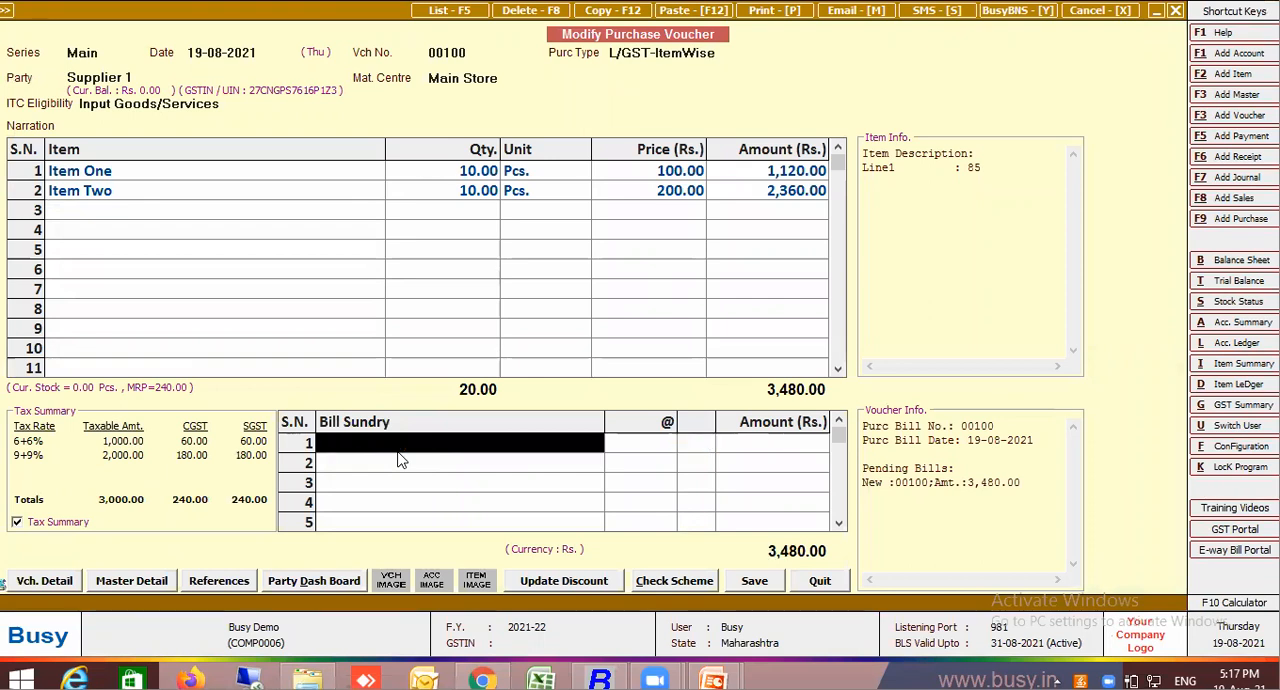
click(200, 174)
key(Return)
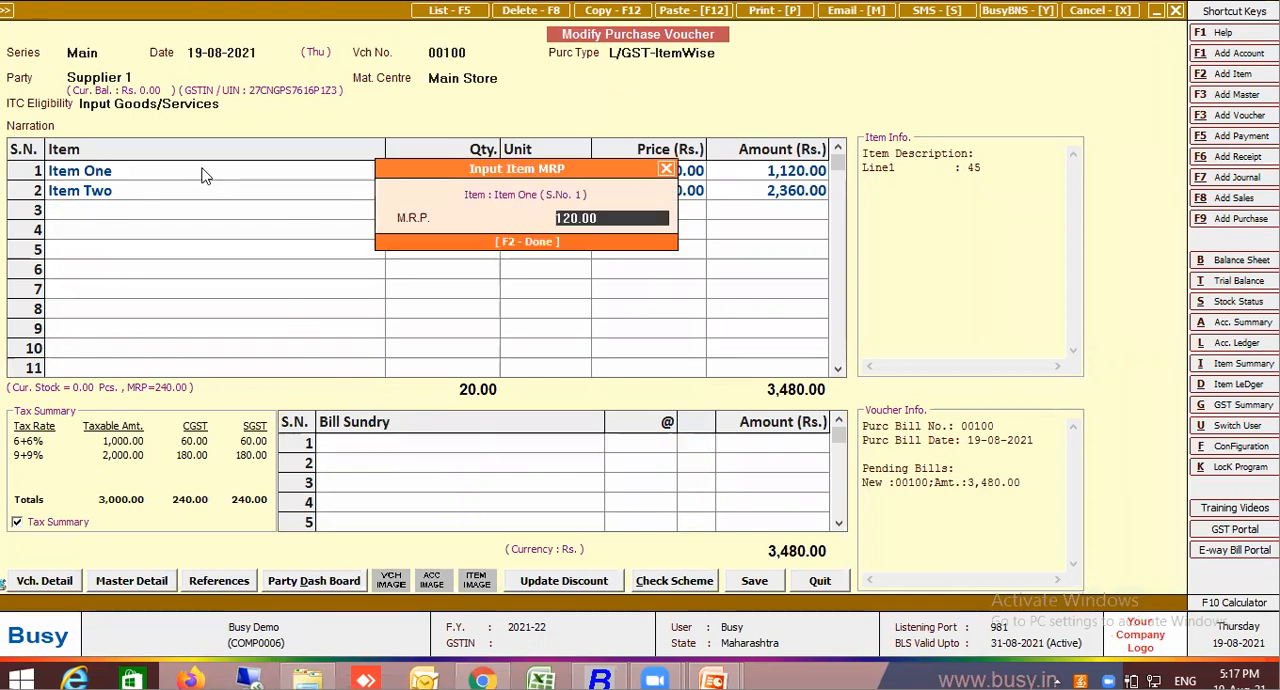
key(Return)
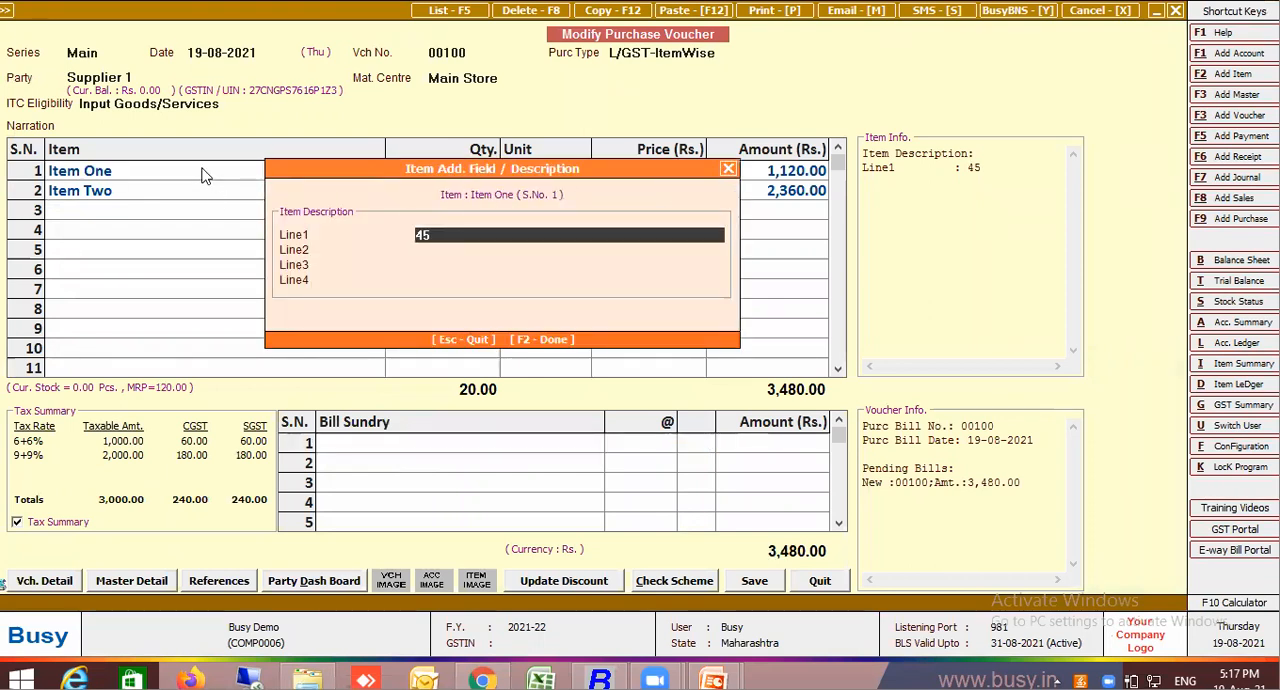
key(BackSpace)
key(BackSpace)
text(12)
key(Return)
text(24)
key(Return)
text(10)
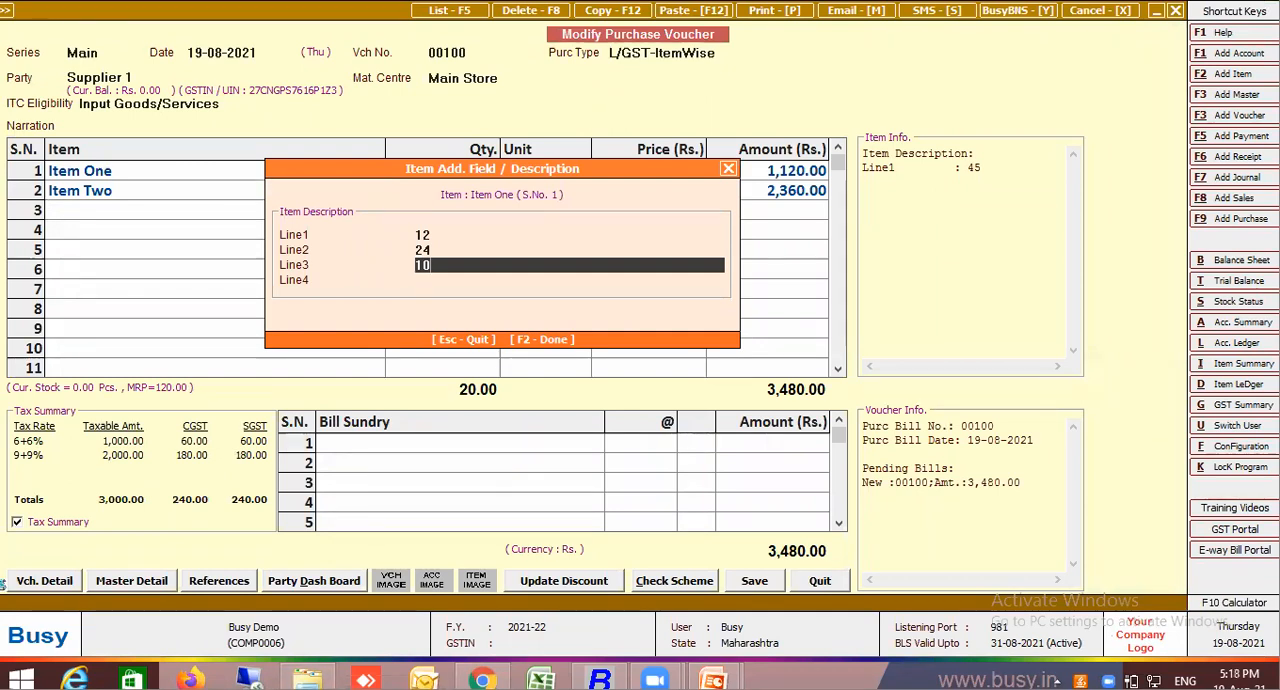
key(Return)
Set Item Two's description Line1 to 24, Line2 to 36 and Line3 to 10
key(Return)
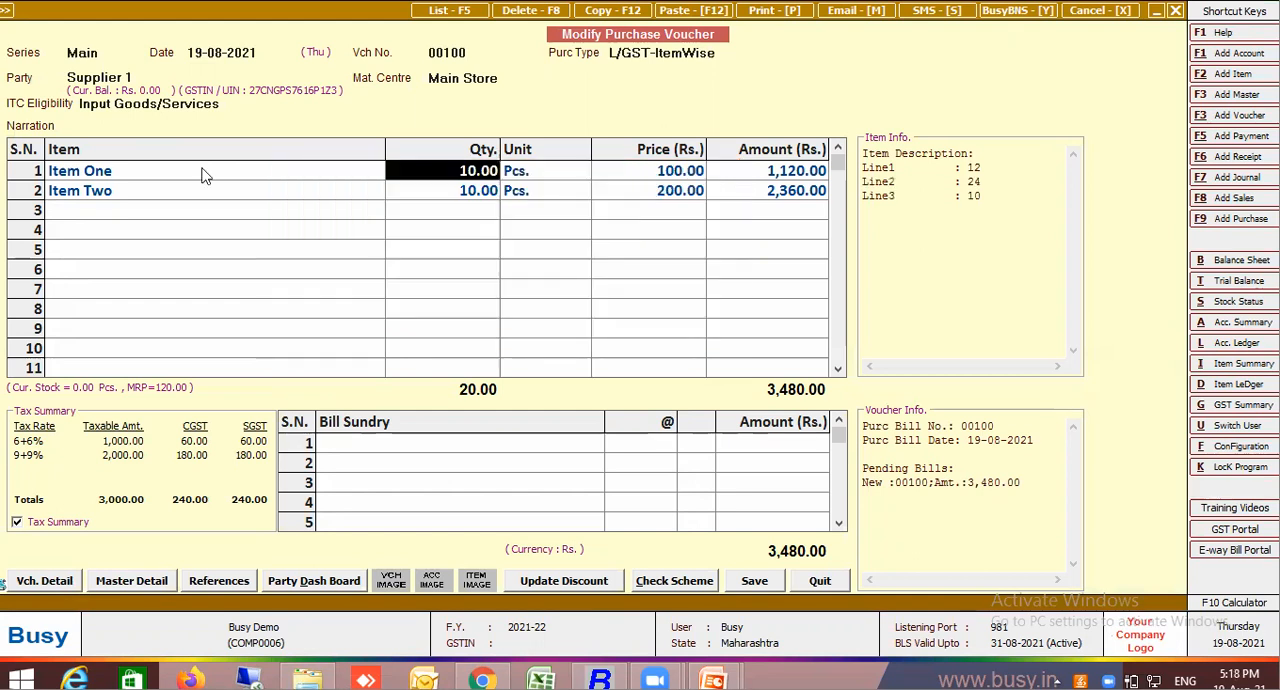
click(103, 191)
key(Return)
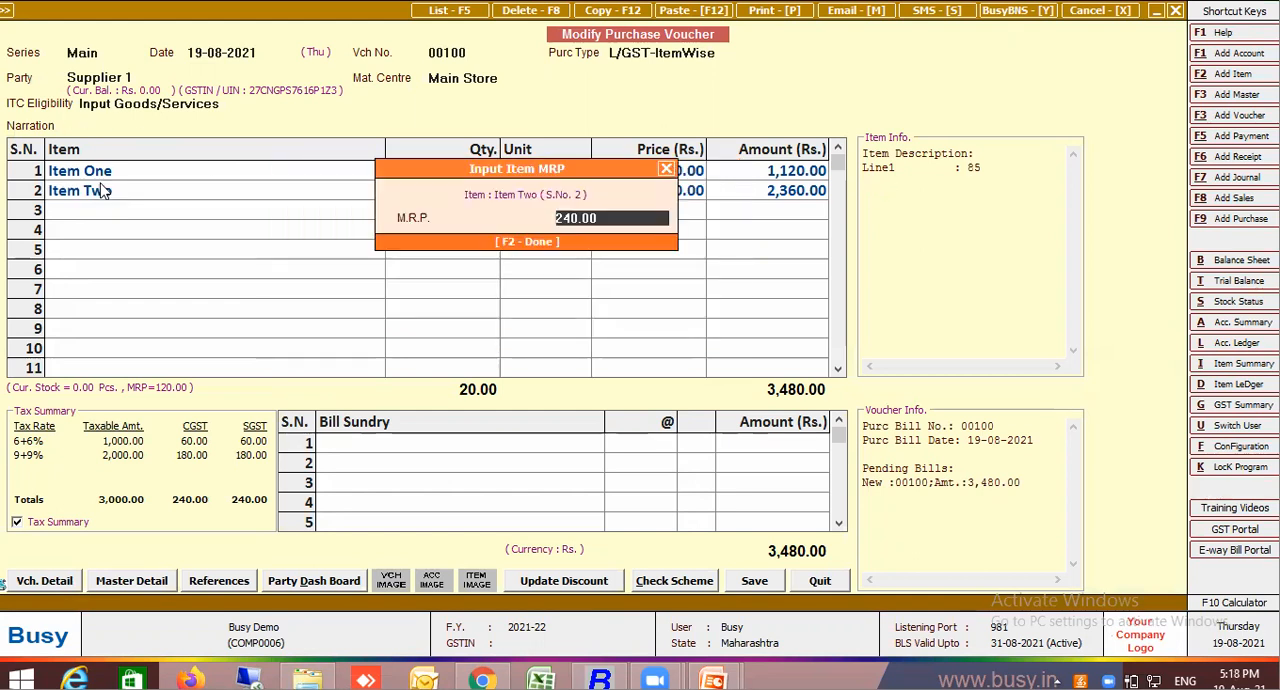
key(Return)
text(24)
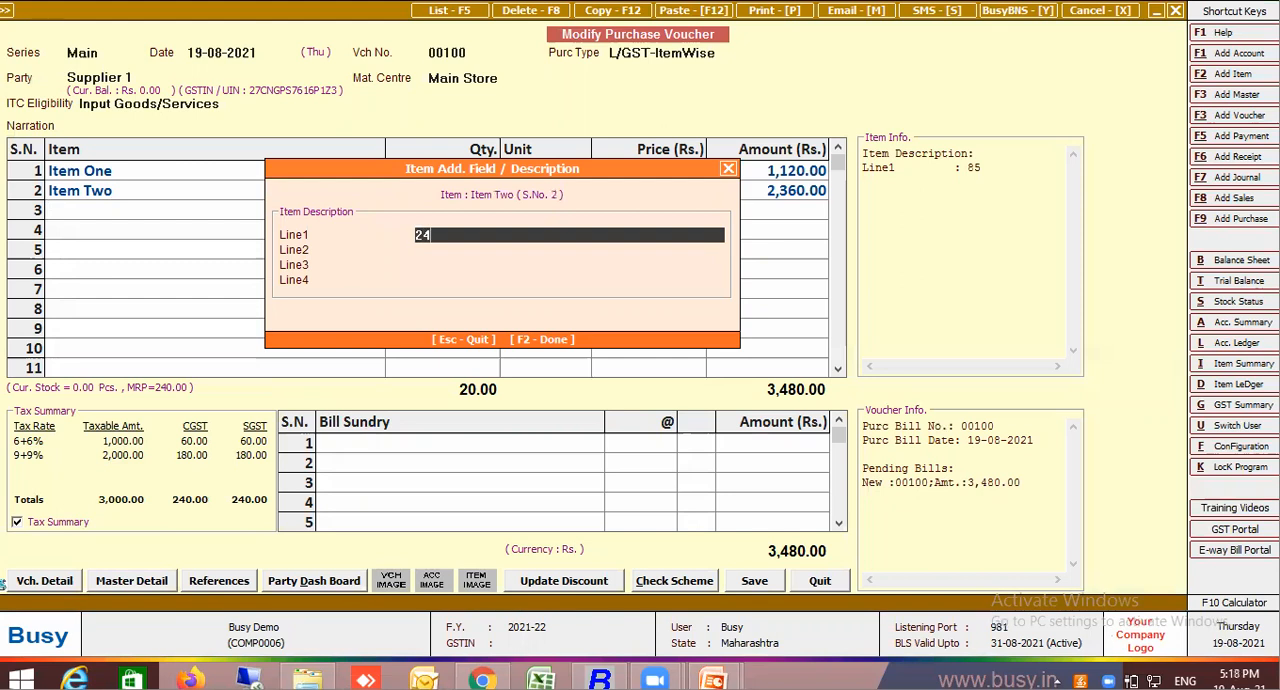
key(Return)
text(36)
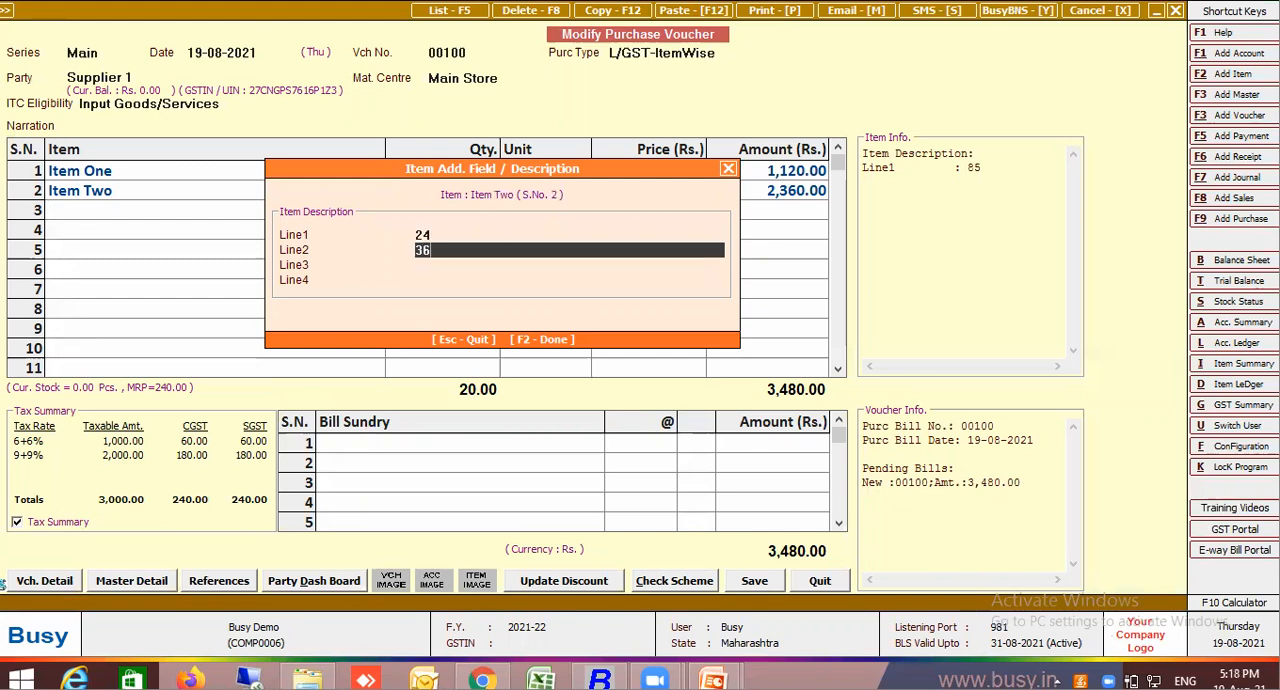
key(Return)
text(10)
key(Return)
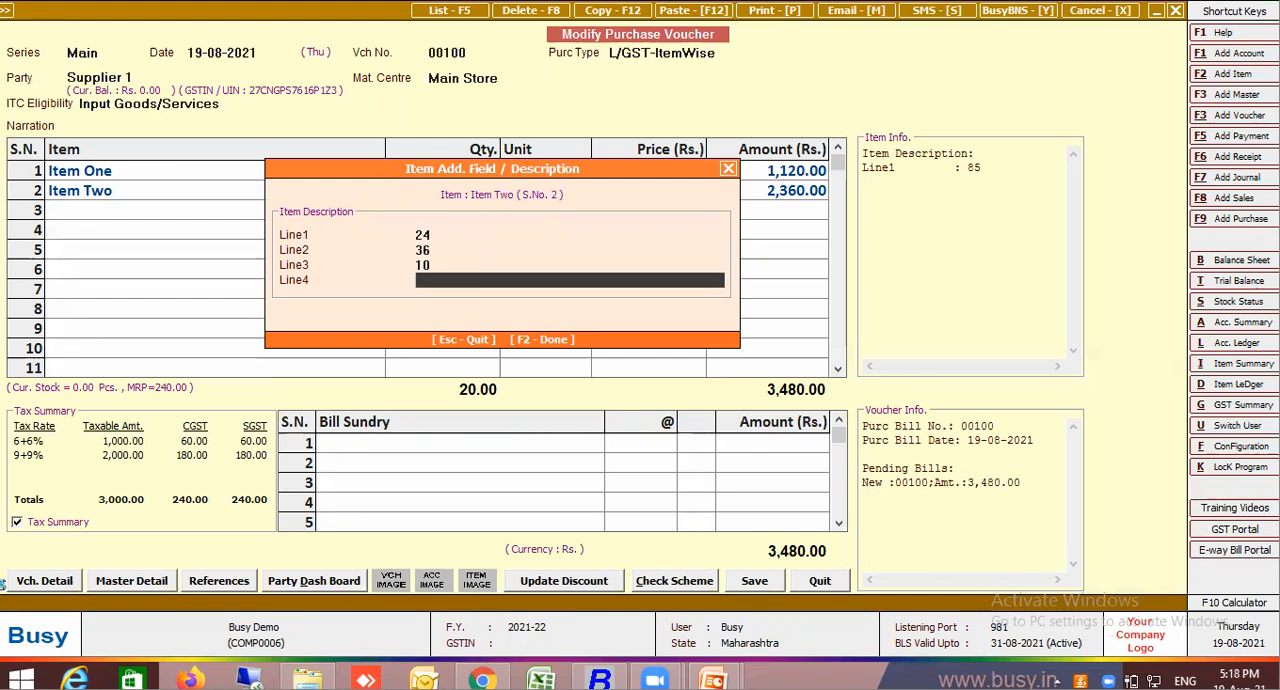
key(Return)
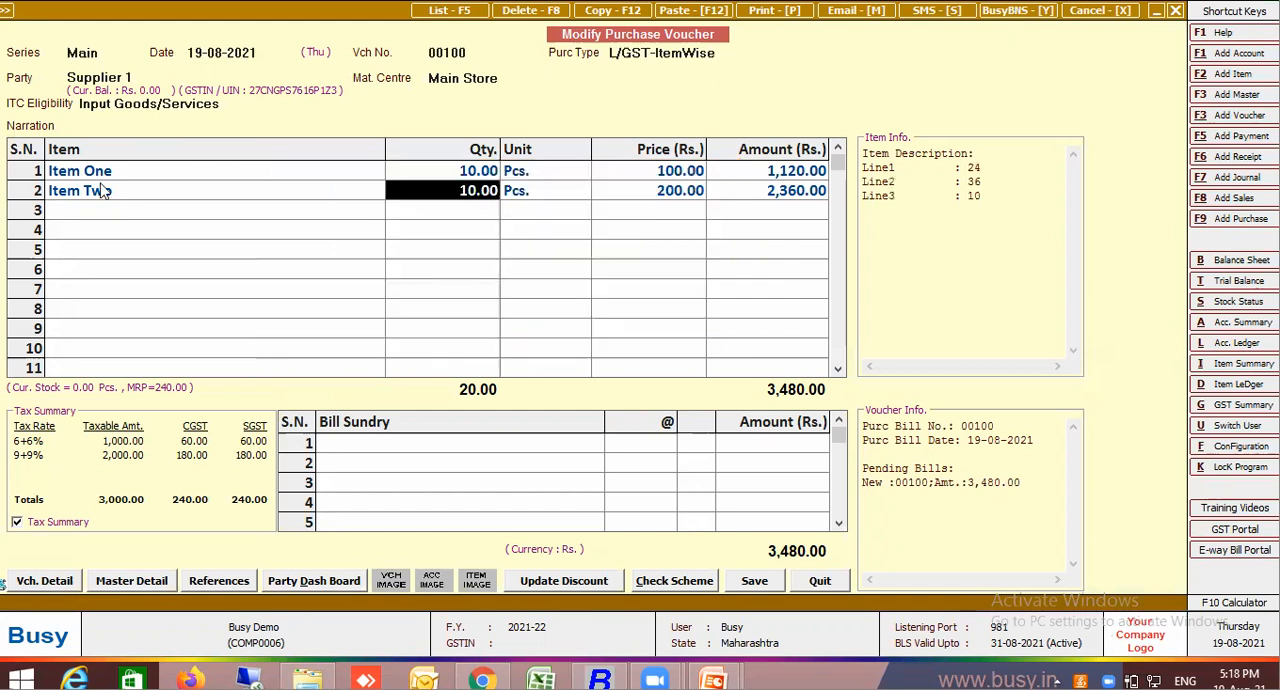
Start a new bill sundry master named Paking per Sqft, with type Additive and nature Others
click(340, 446)
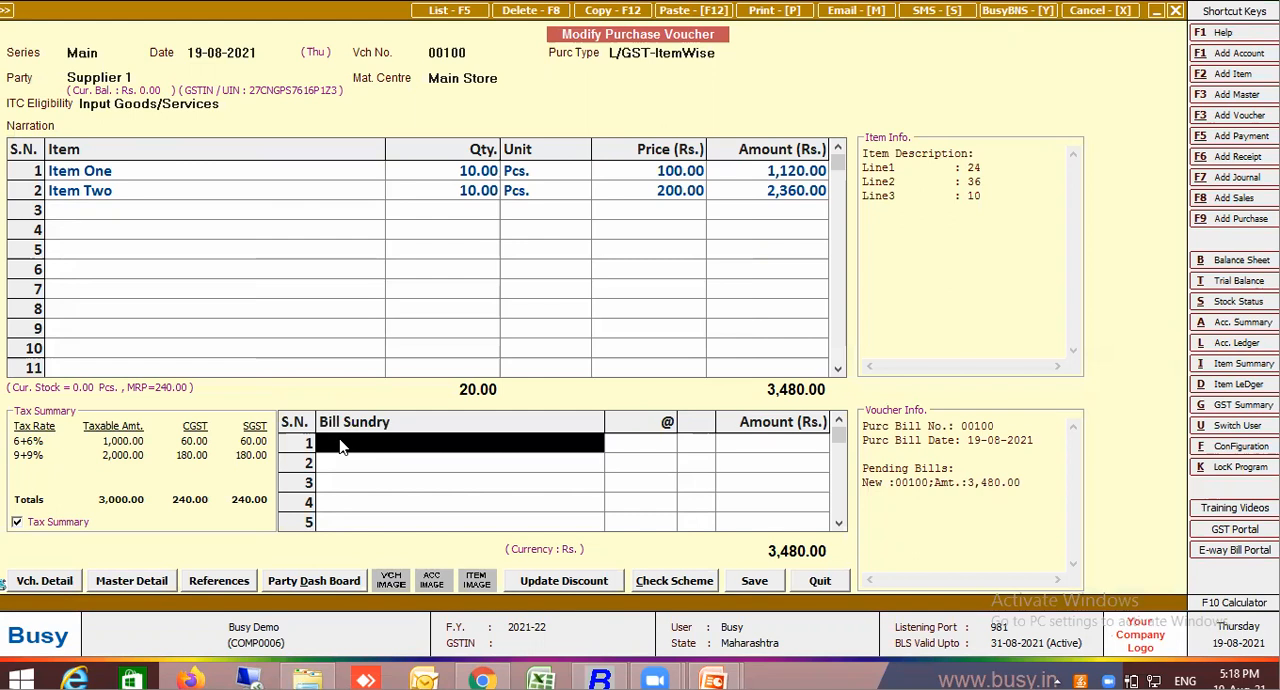
text(fr)
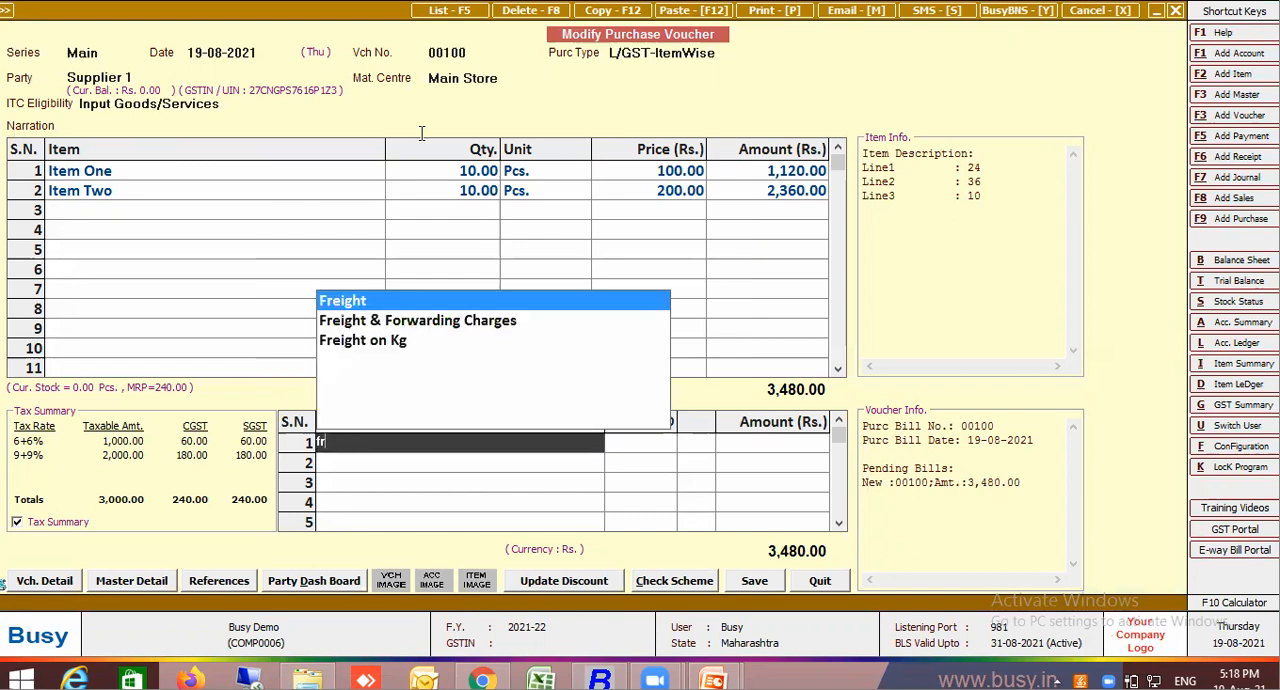
key(F3)
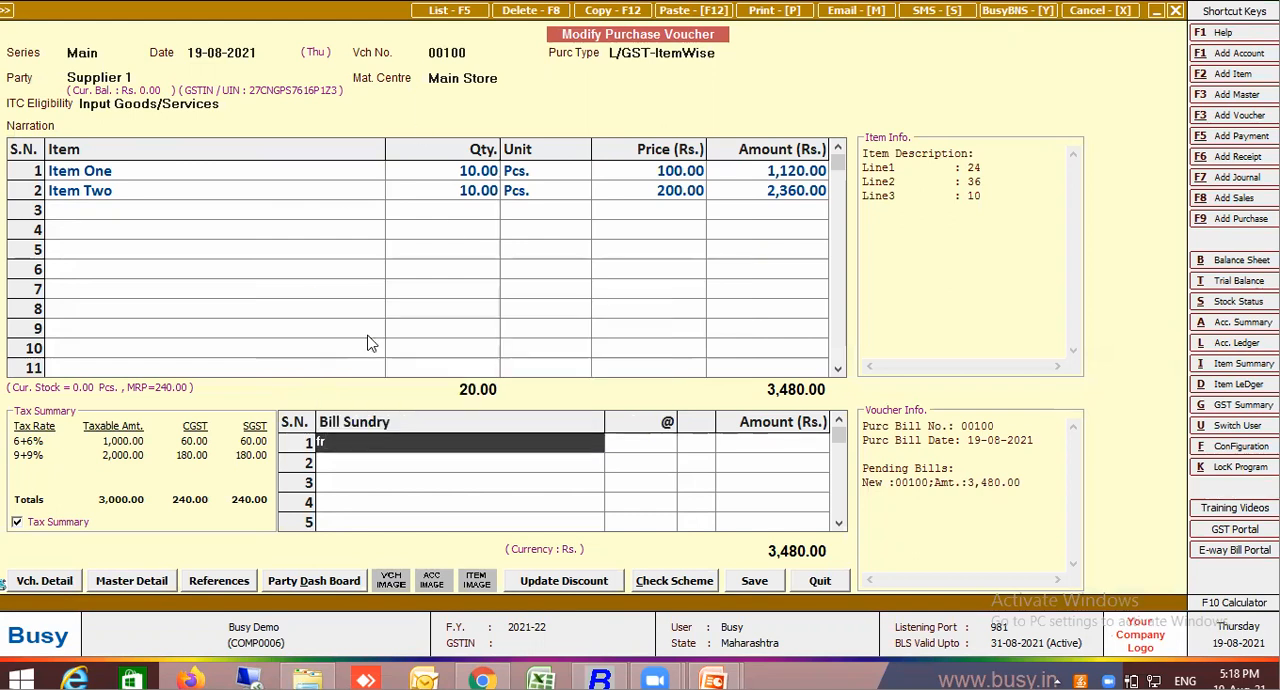
text(Paki)
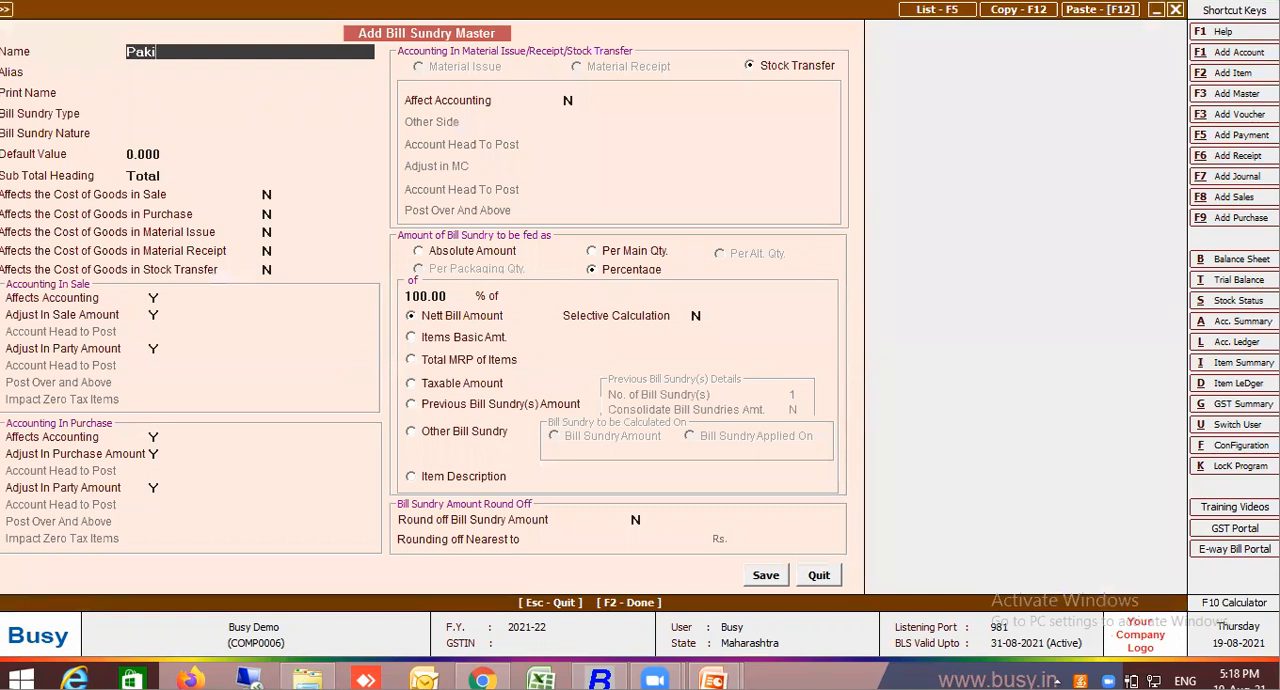
text(ng per SQ)
text(ft)
key(Return)
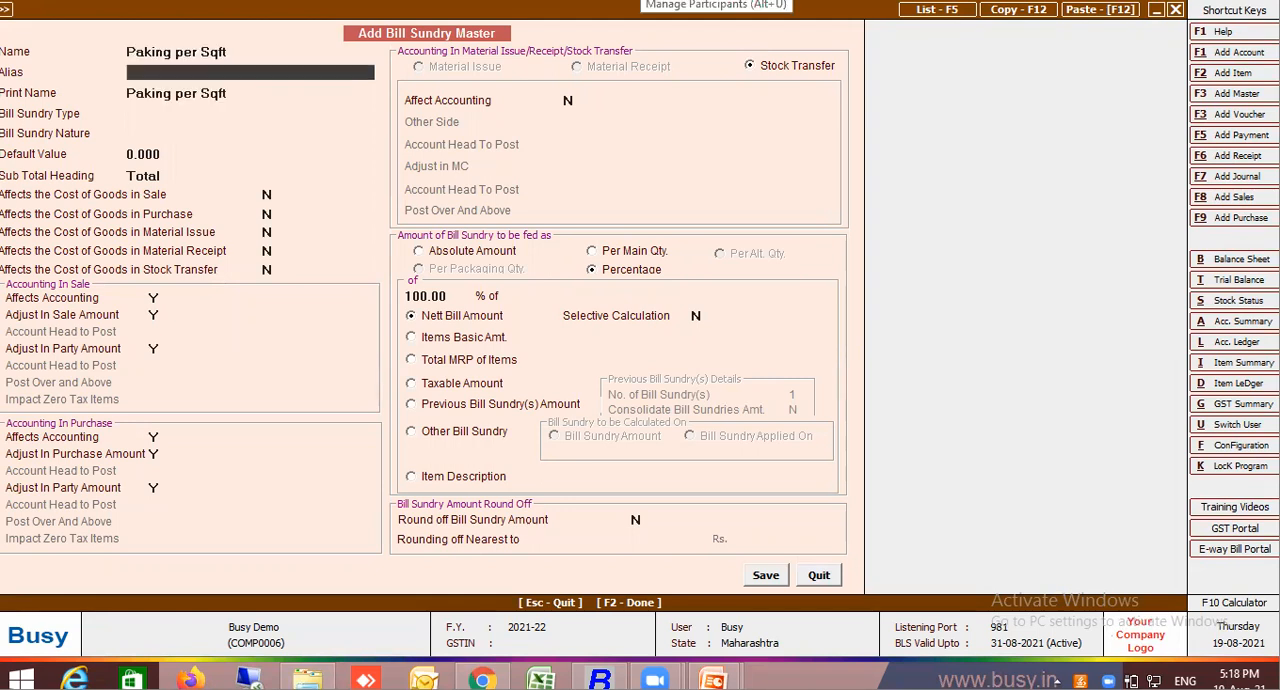
key(Return)
key(Return)
key(Return)
key(Return)
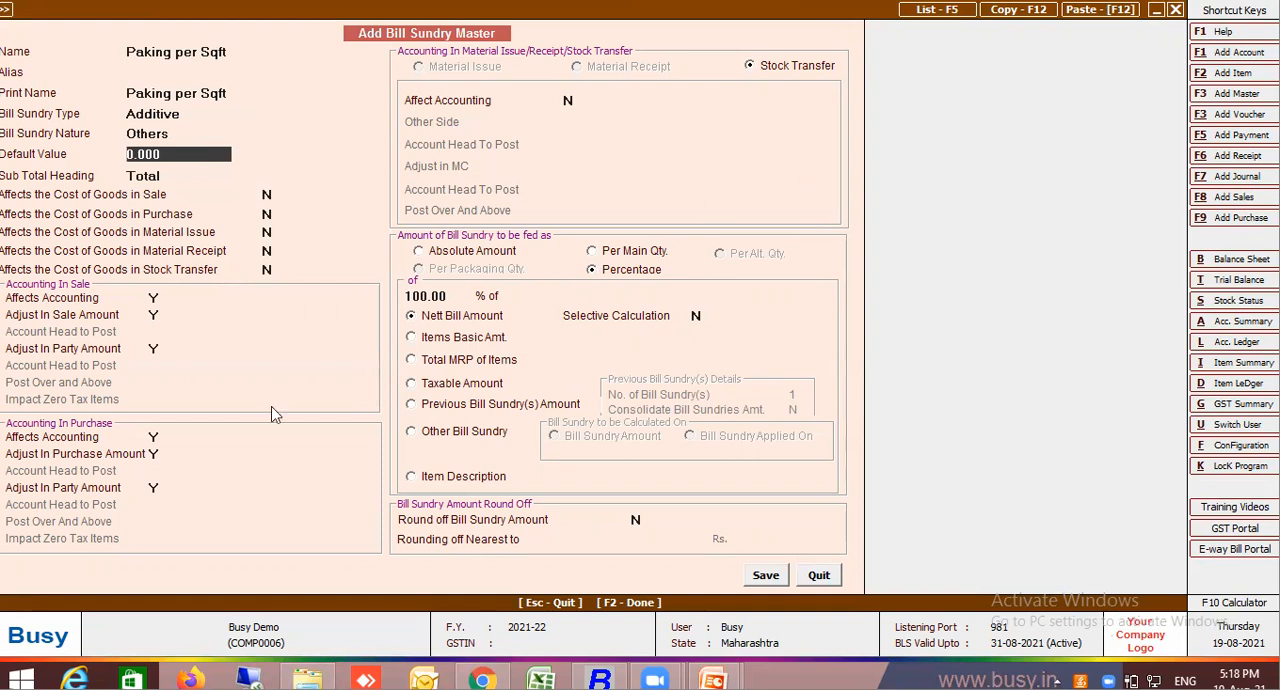
Base the bill sundry on the item description and enter L1*L2*L31 as the start of its formula
click(411, 476)
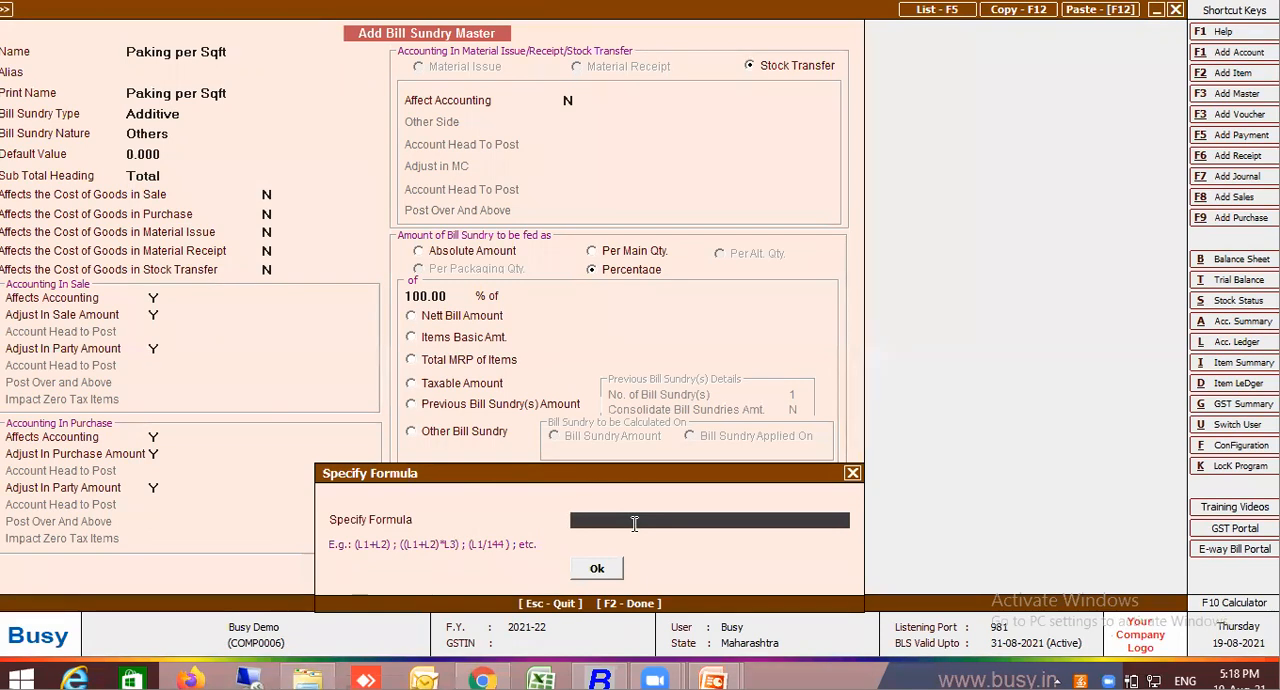
text(L1*L2*L31)
key(BackSpace)
text(1)
Open the On-Screen Keyboard to enter the slash, and try to accept the formula L1*L2*L31/144
click(21, 680)
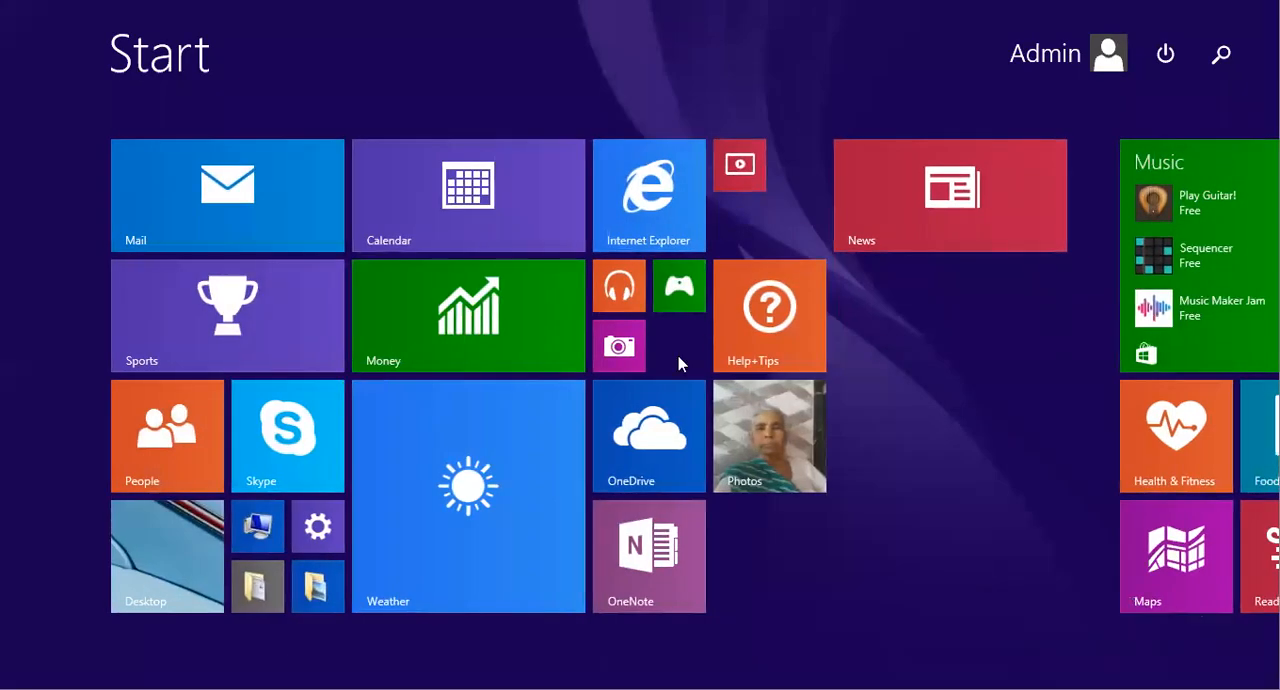
text(keyboard)
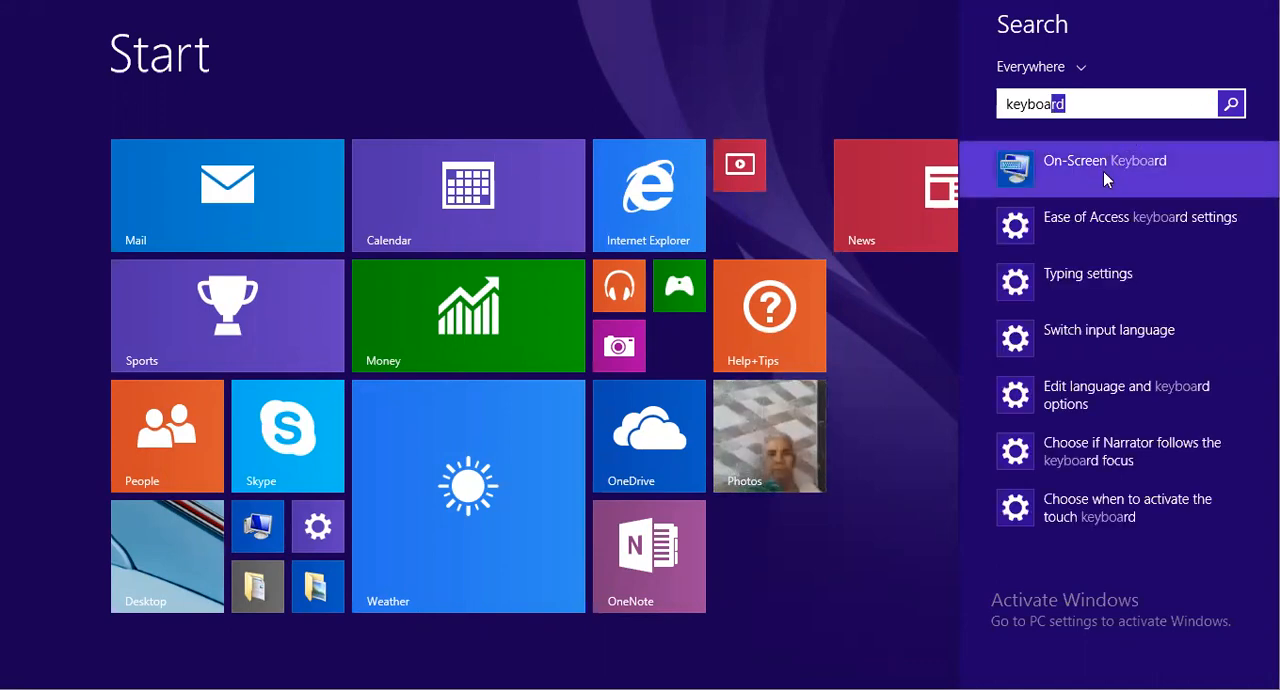
click(1103, 171)
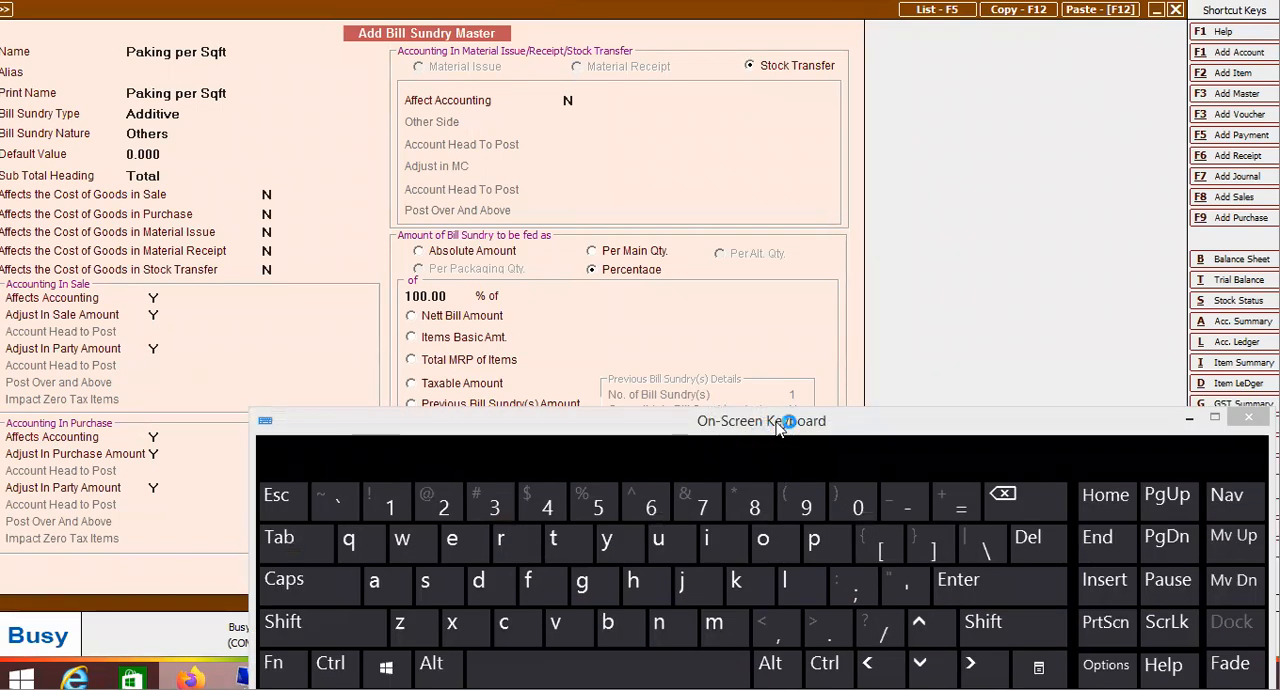
drag(768, 427, 740, 111)
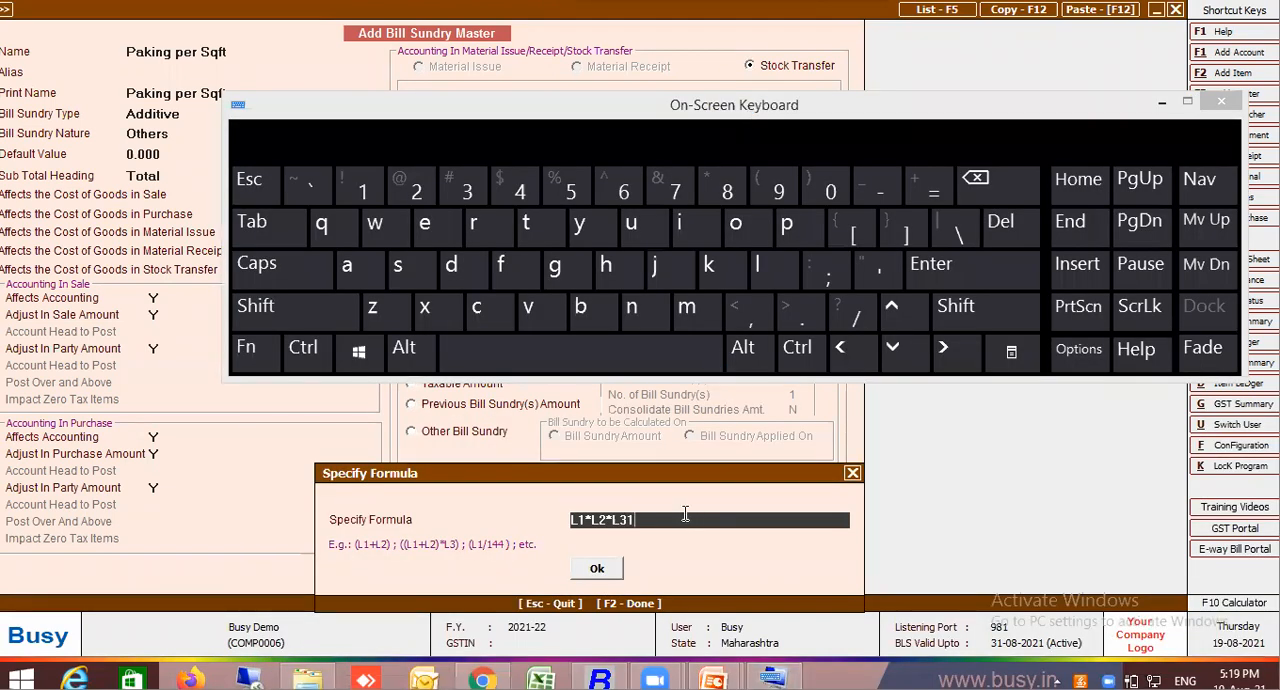
click(862, 327)
click(1224, 102)
text(144)
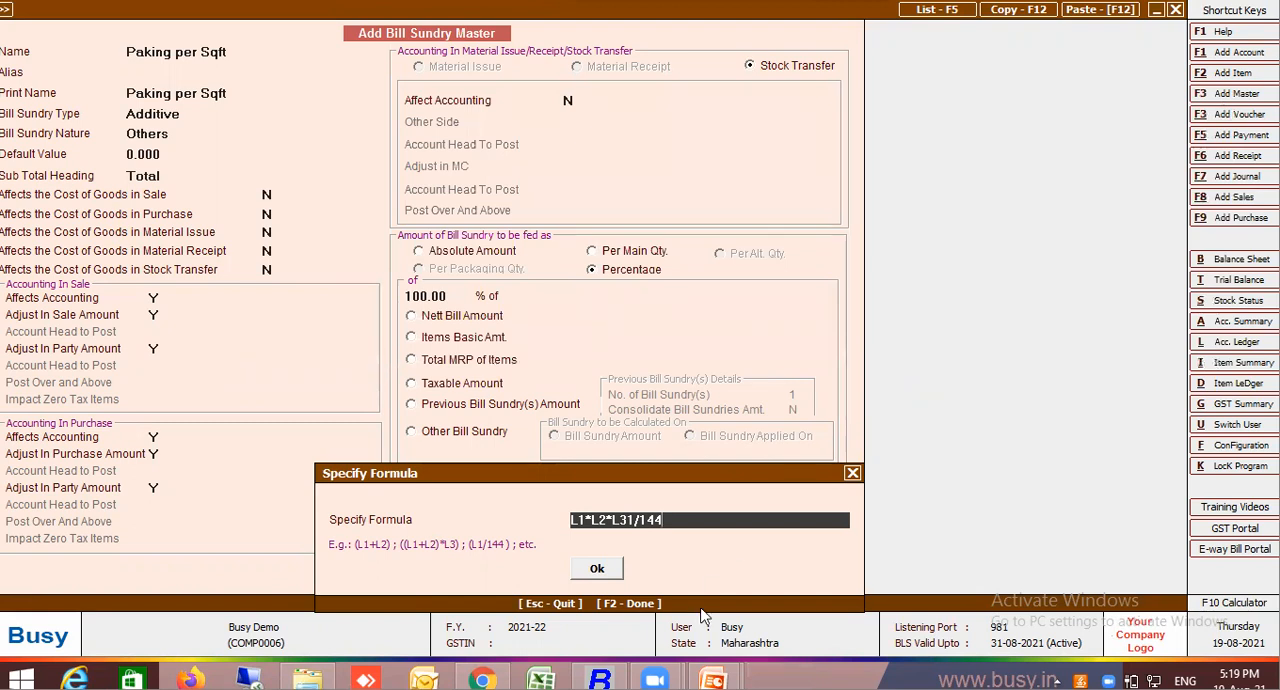
click(600, 568)
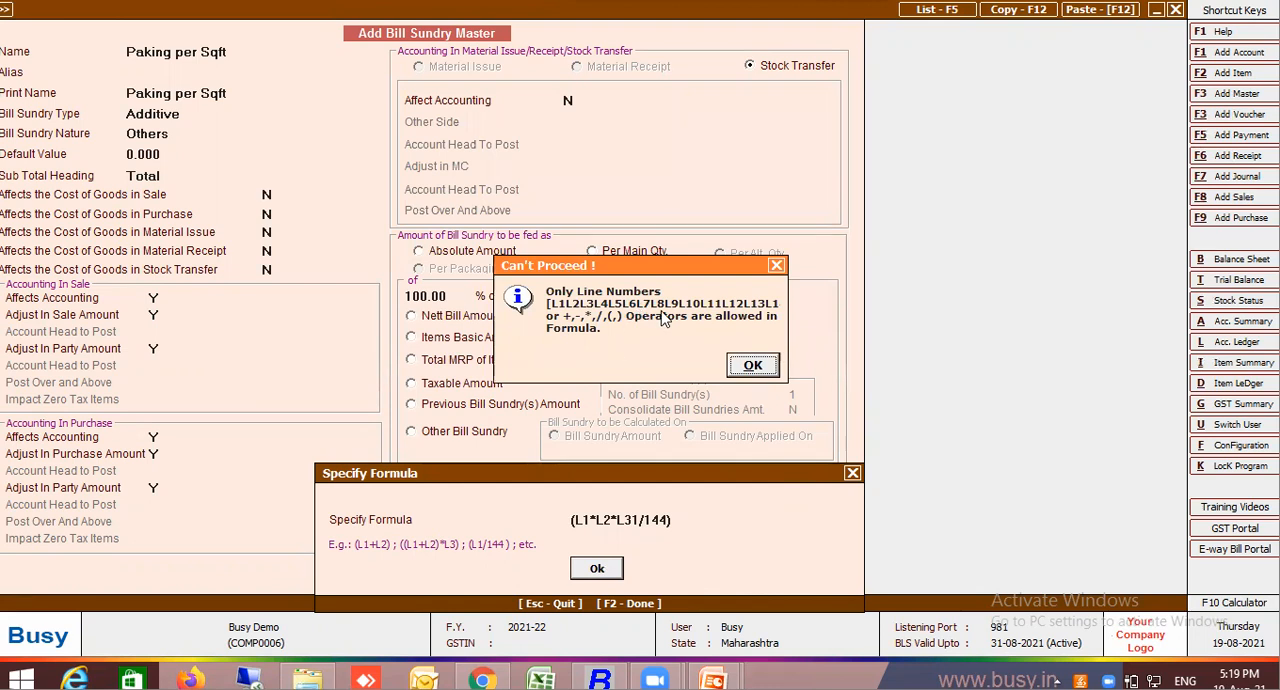
click(753, 366)
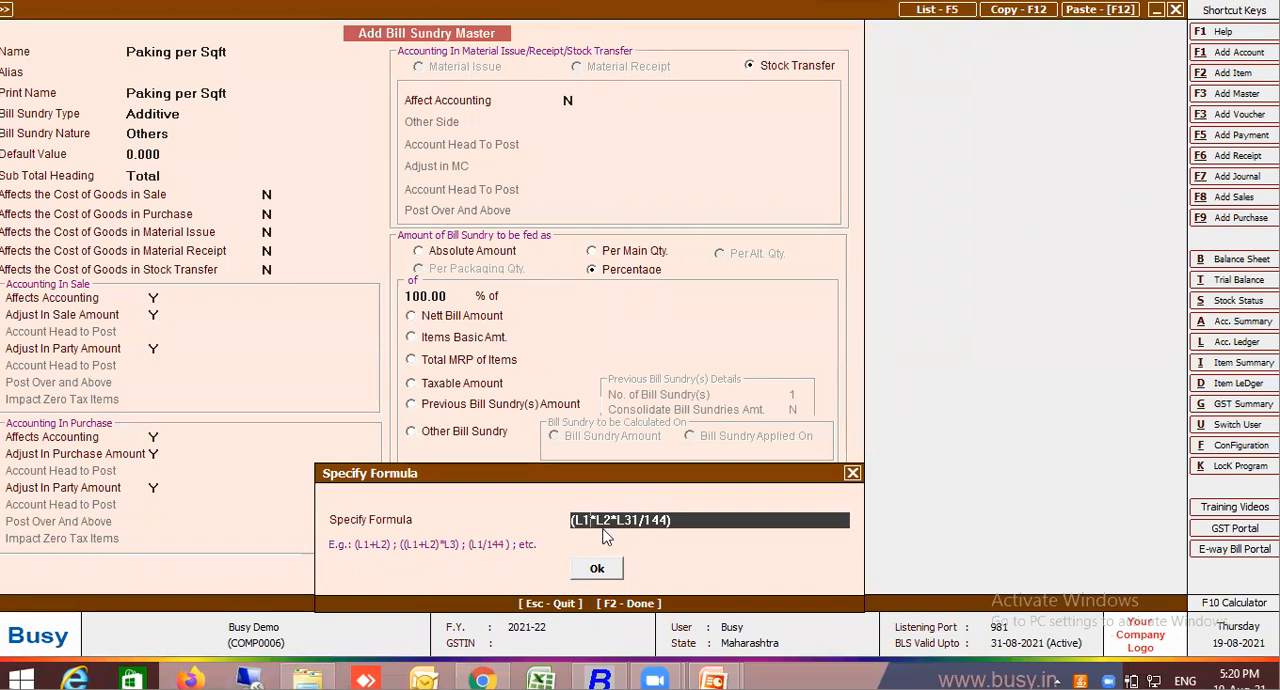
Replace both multiplication signs with plus signs and try to accept the formula (L1+L2+L31/144)
key(Delete)
text(+)
key(Delete)
text(+)
key(Return)
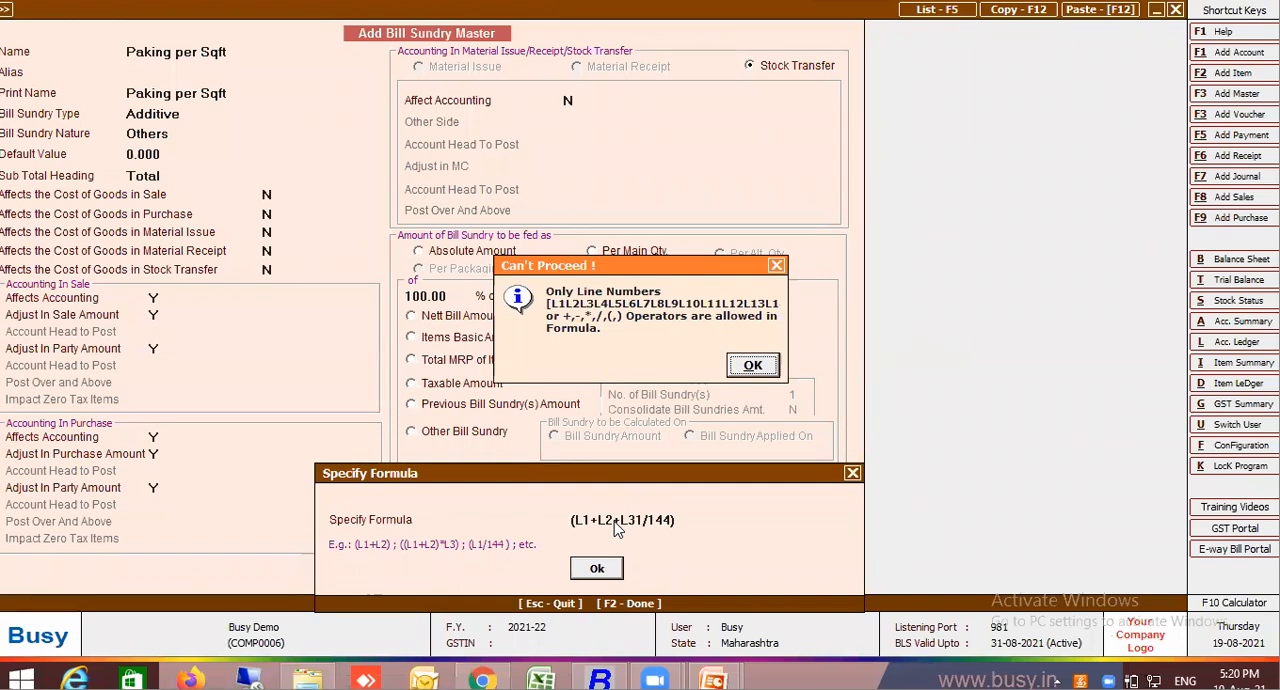
key(Return)
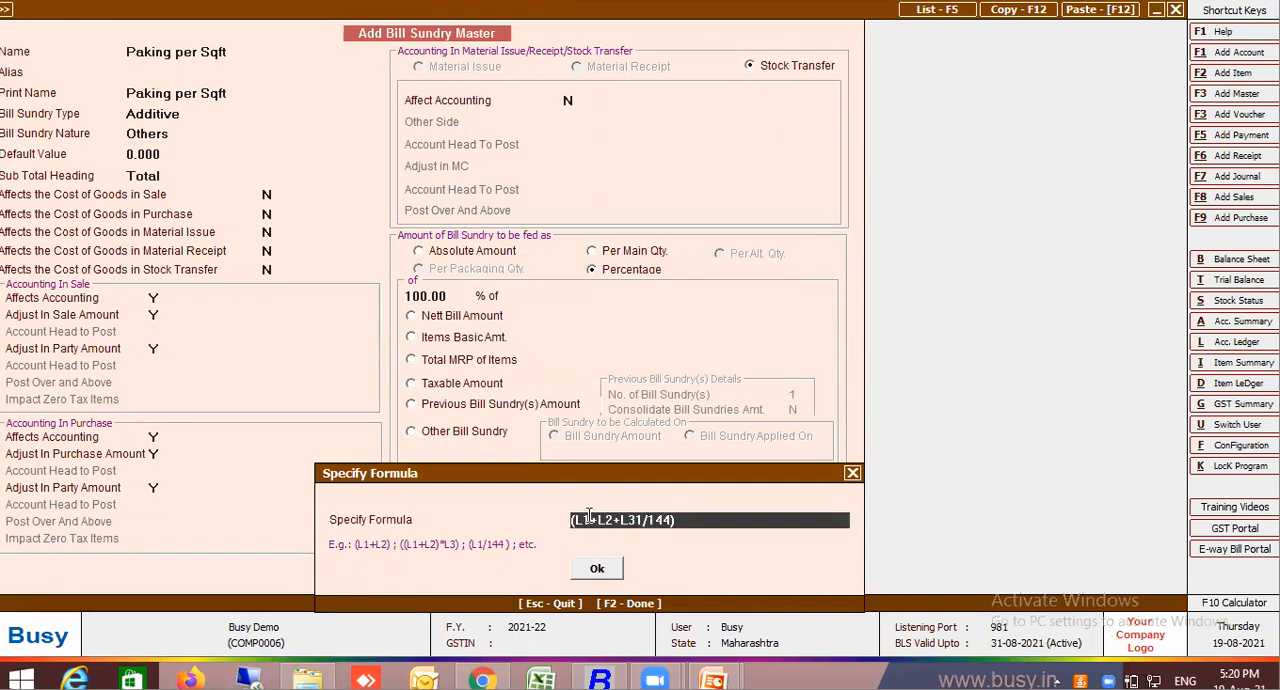
Rework the formula with separate brackets and multiplication signs as (L1)*(L2)*(L31/144)
text()*)
text(()
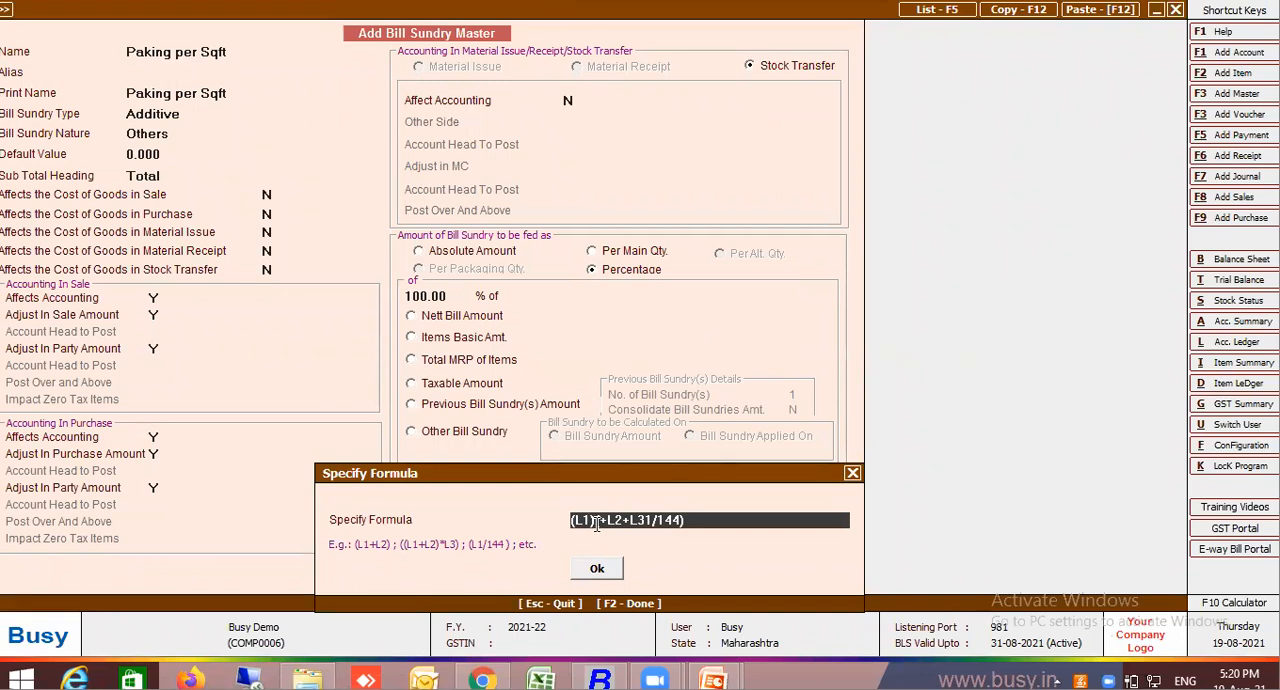
key(Delete)
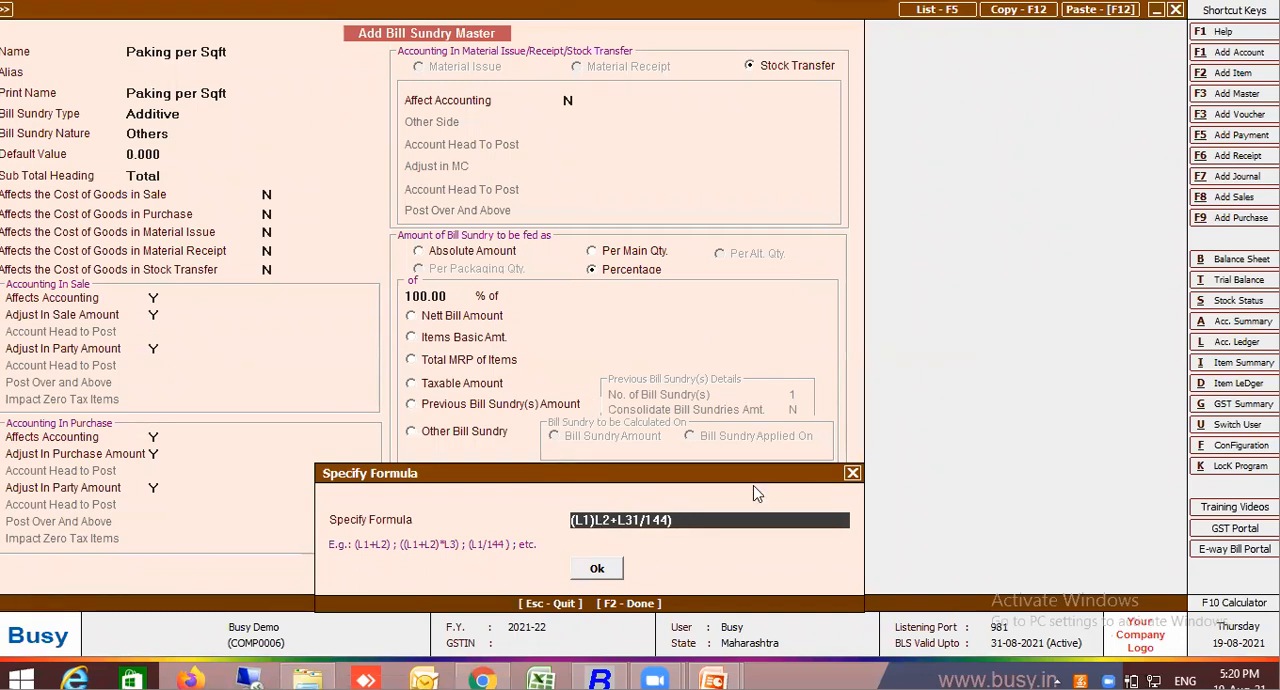
text(*(L2)
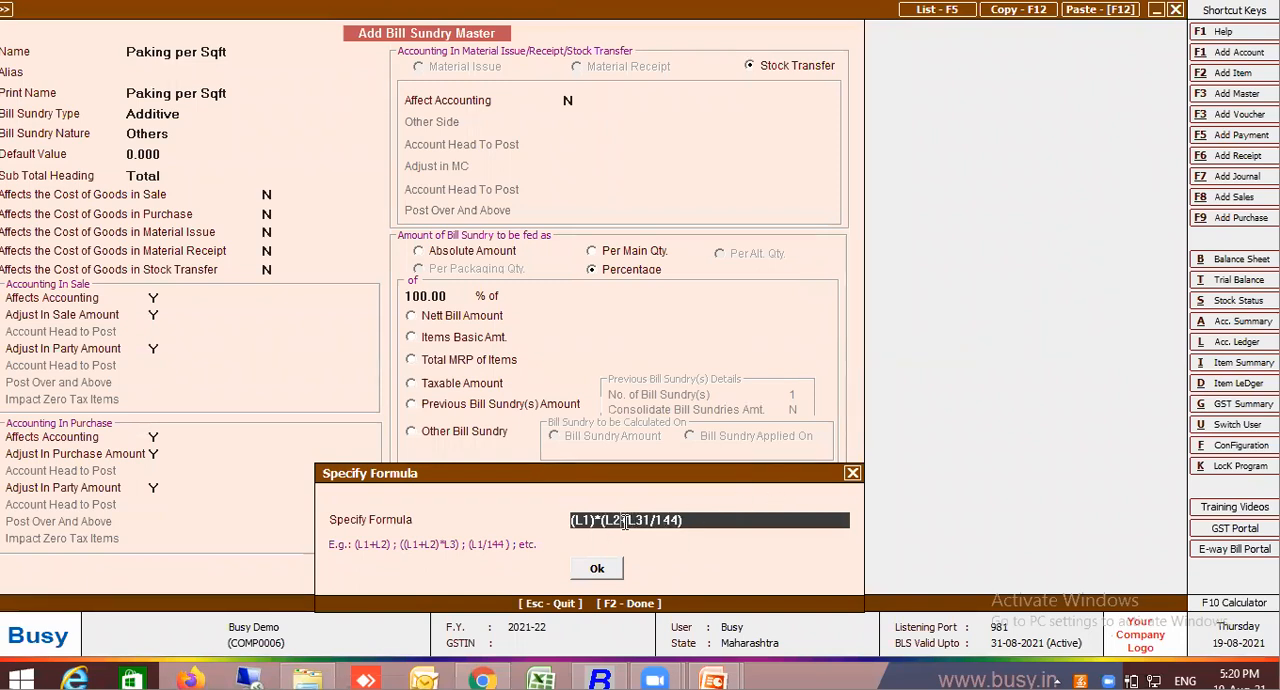
text()*()
key(Delete)
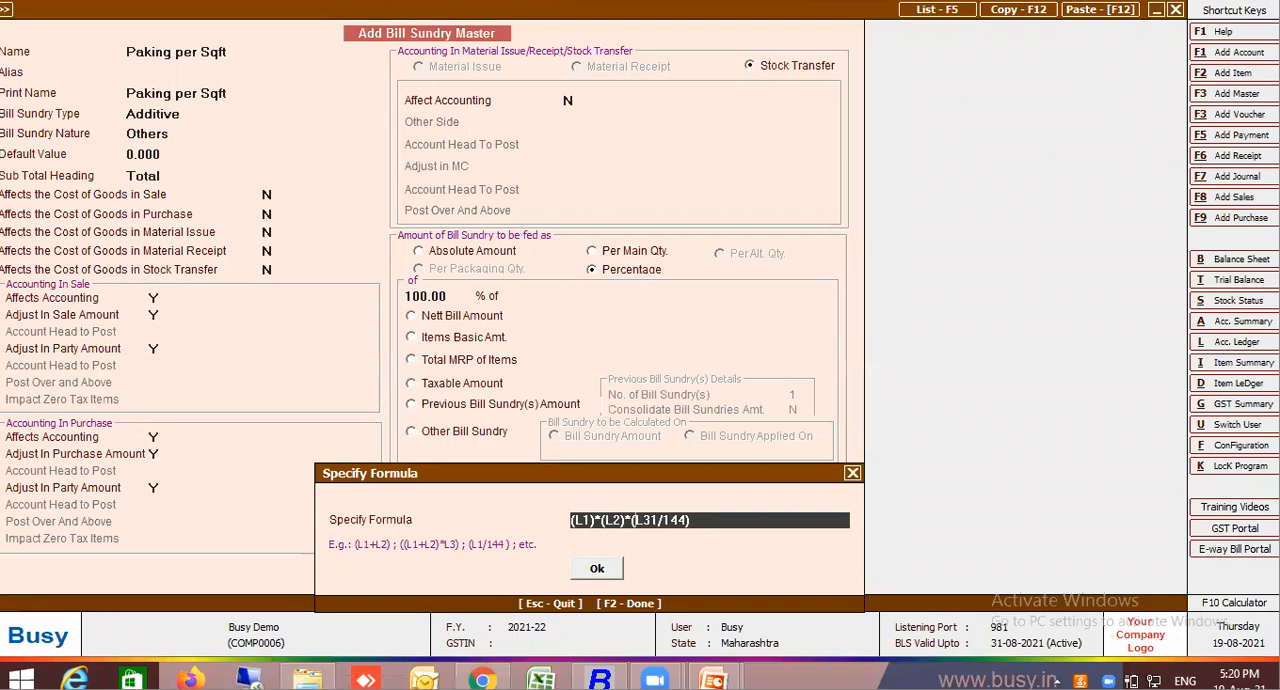
Regroup the brackets and try to accept the formula ((L1)*(L2)*(L31))/144
click(657, 521)
text()))
click(572, 520)
text(()
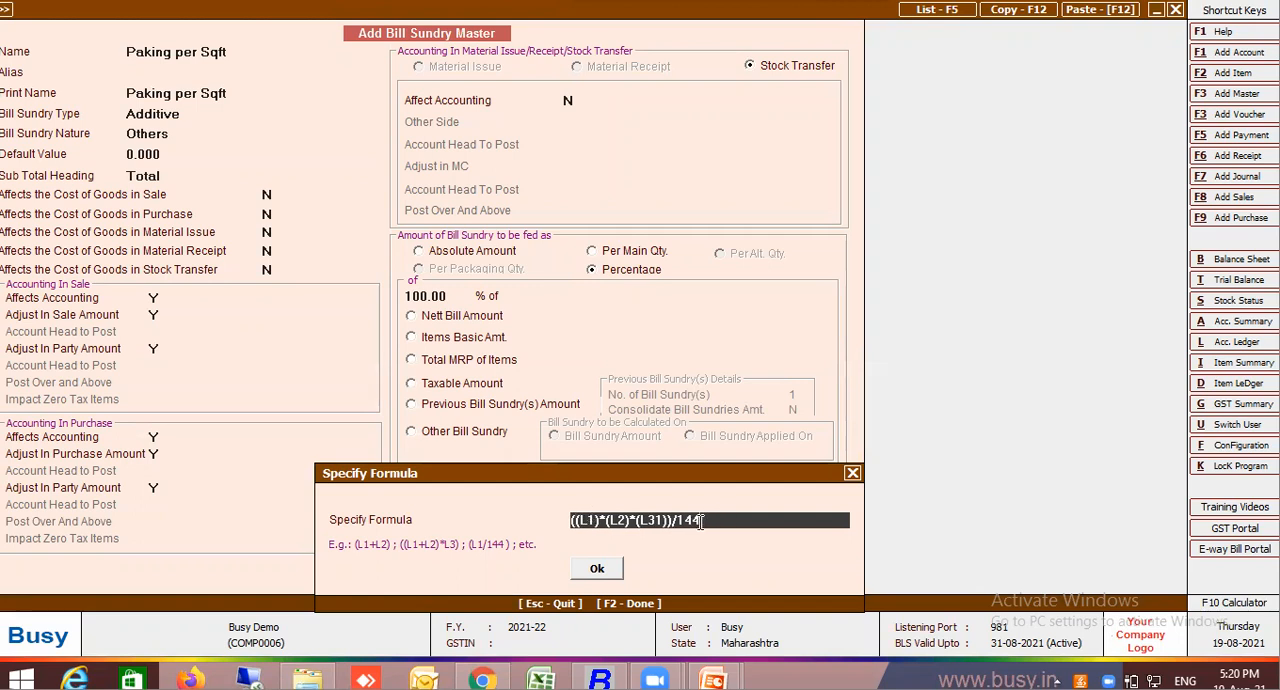
key(Return)
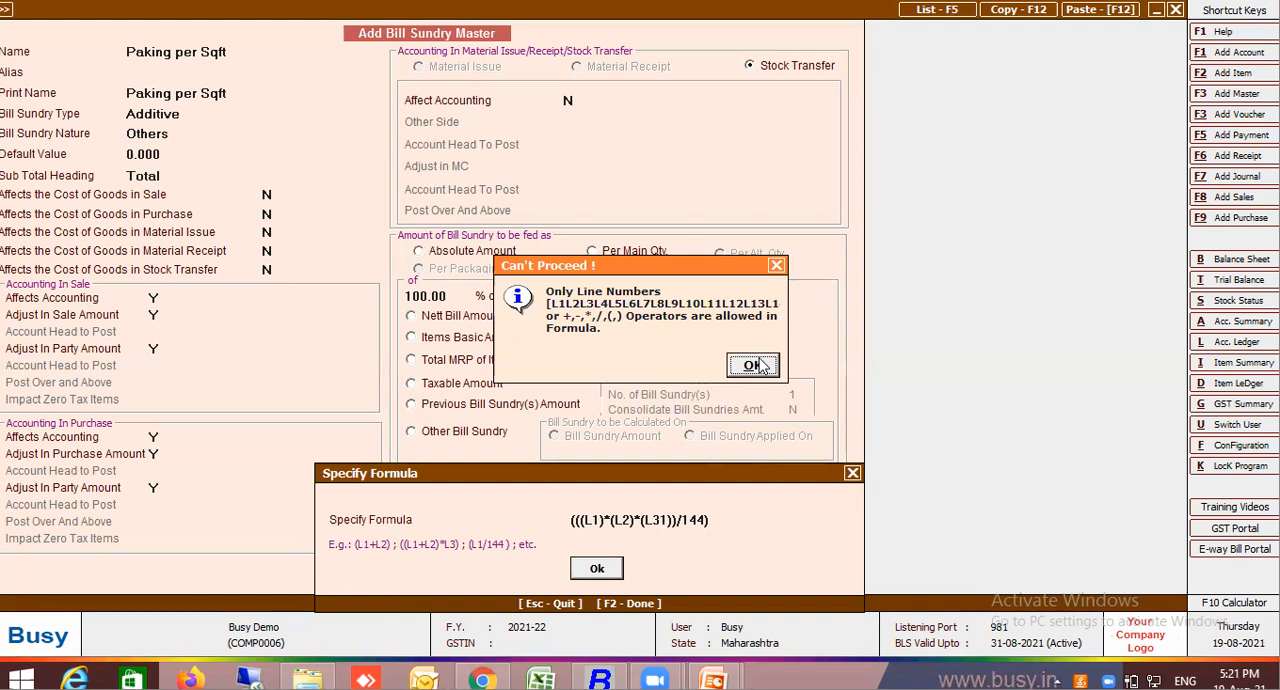
click(752, 365)
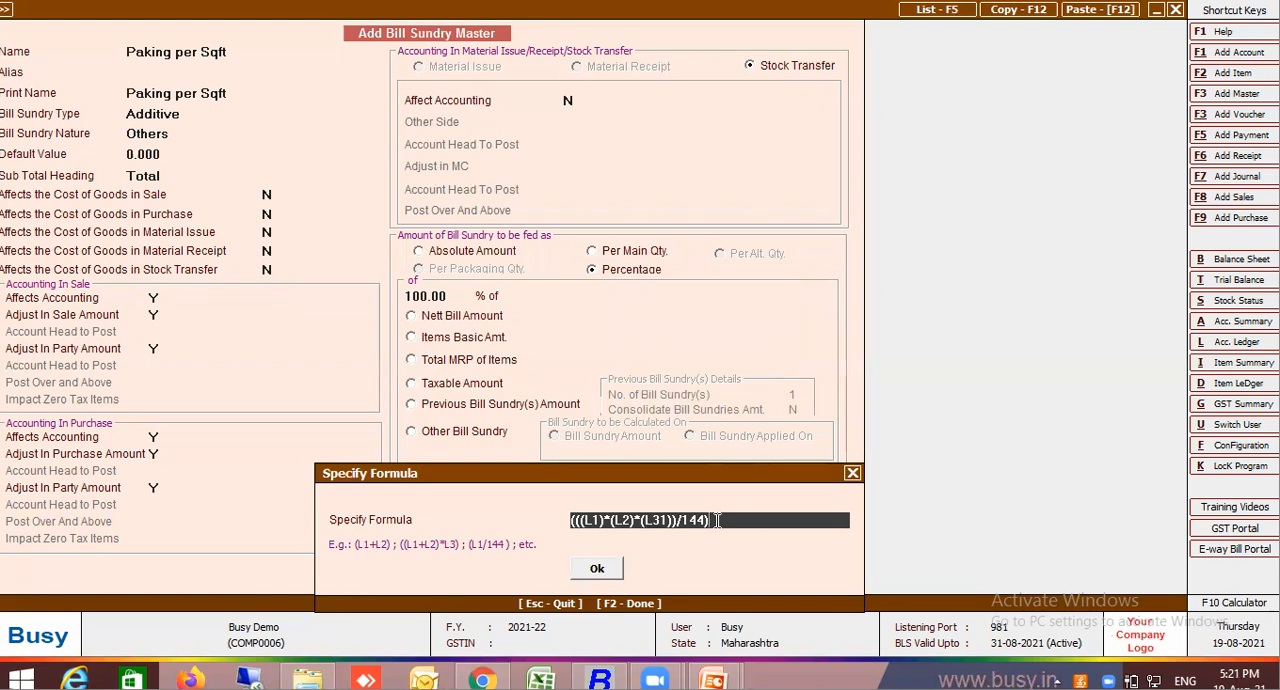
Clear the formula, enter L1*L2*L3 instead, accept it and save the Paking per Sqft bill sundry master
key(BackSpace)
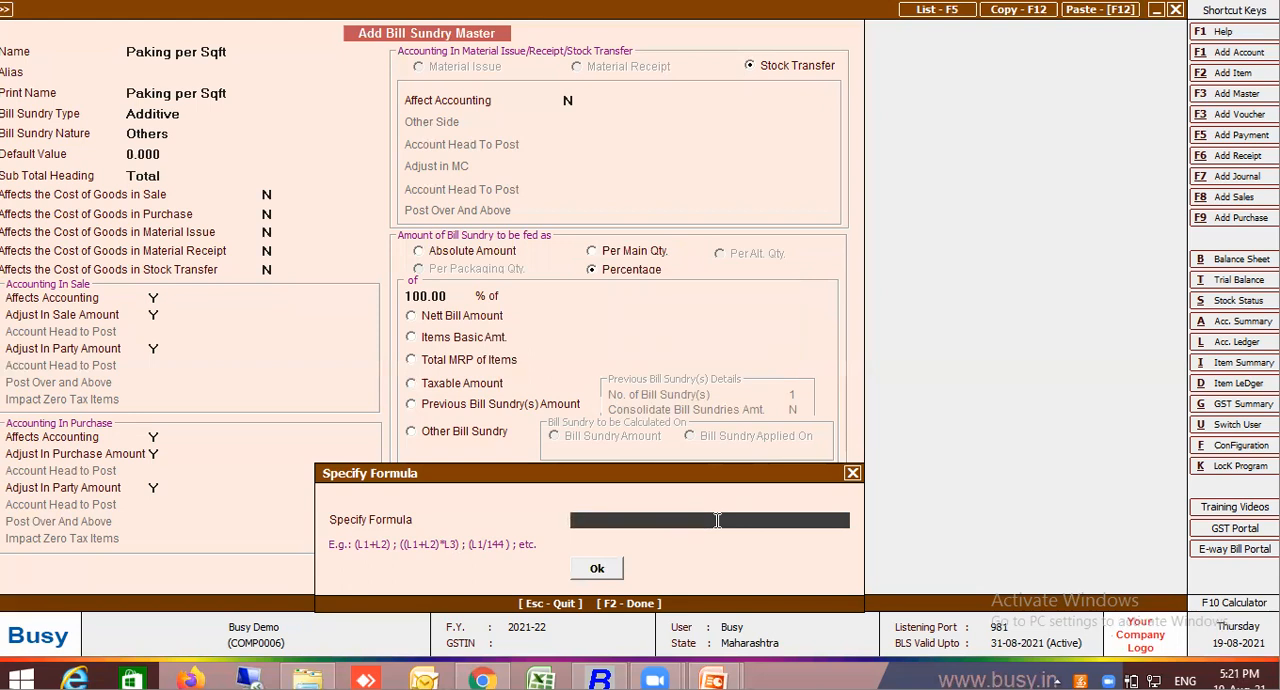
text(L1*L2*L3)
key(Return)
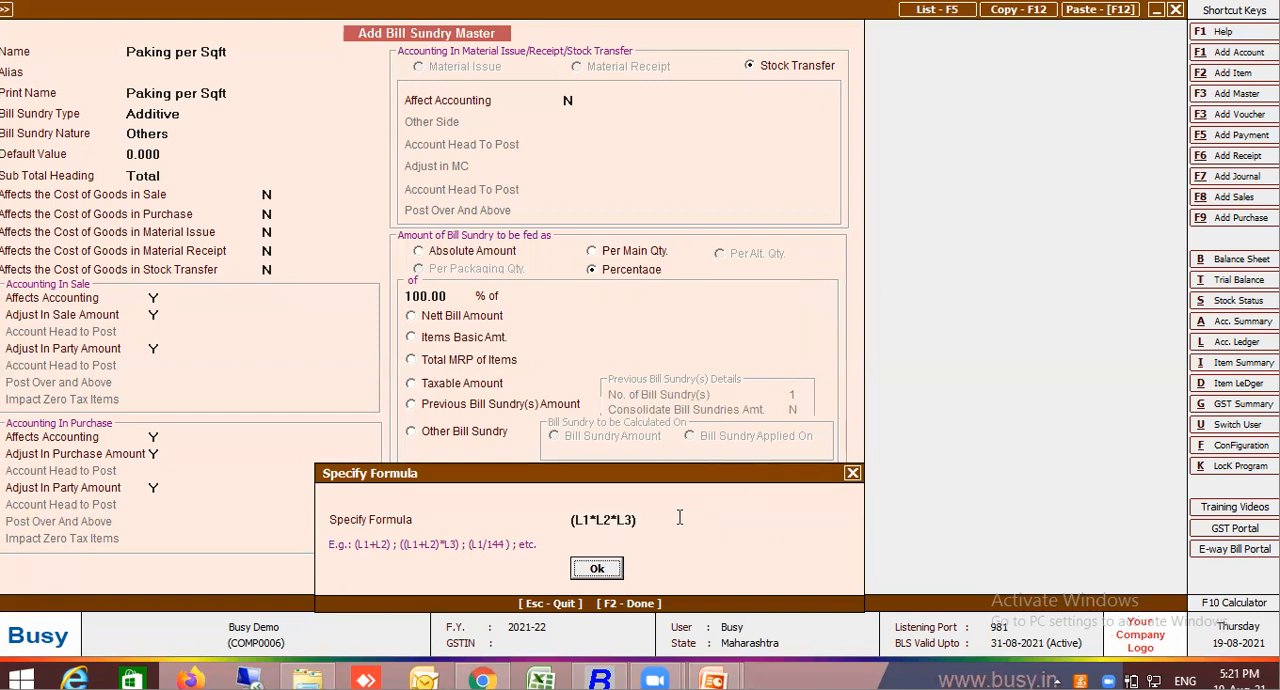
click(614, 569)
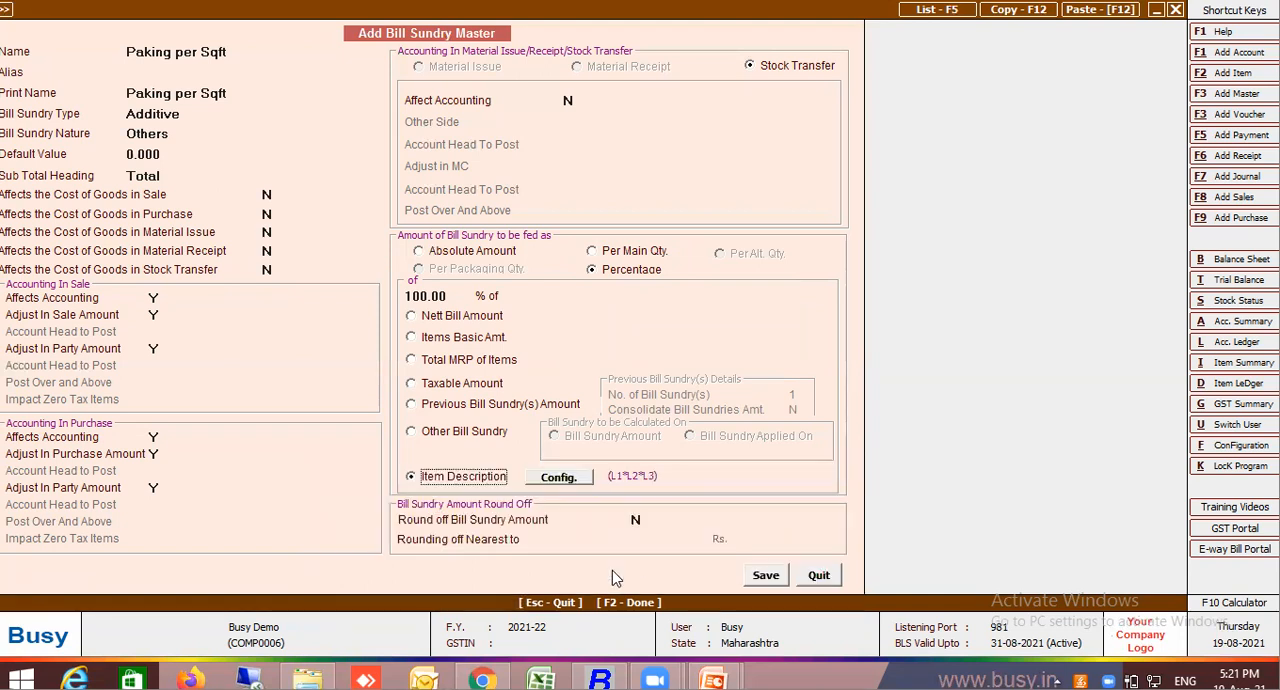
click(766, 576)
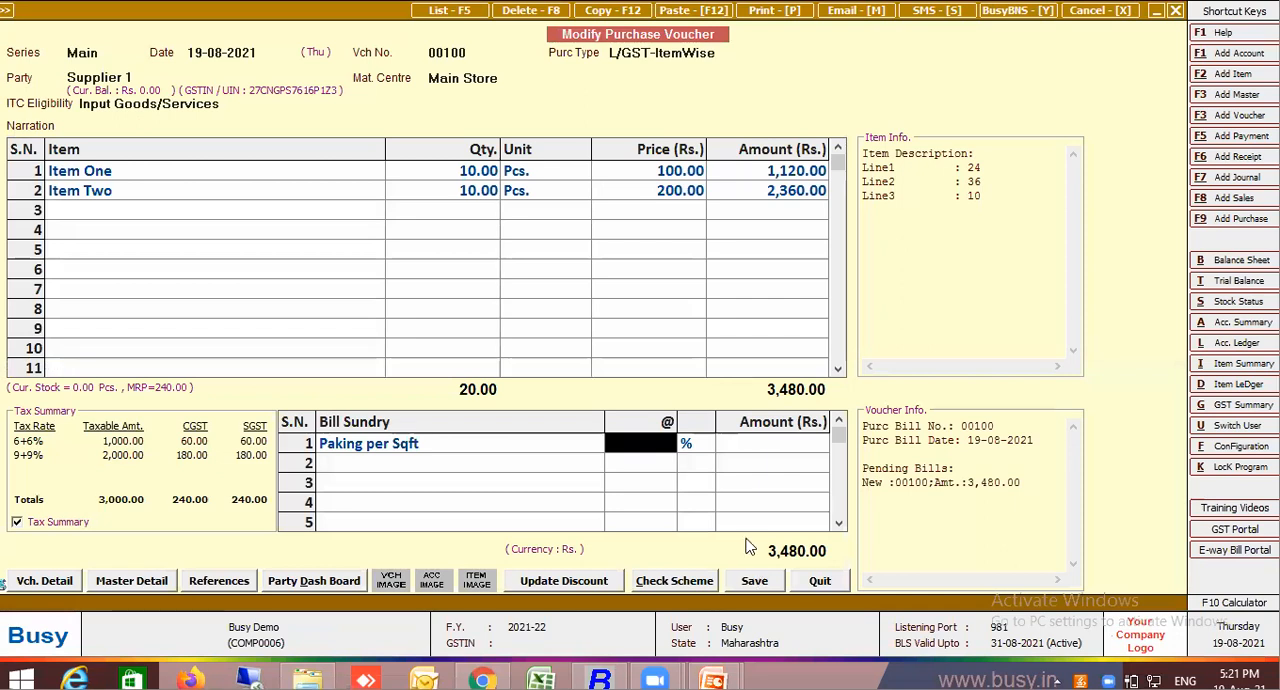
View the Paking per Sqft master from the voucher without changing it, and set its rate on the voucher to 5
click(469, 447)
key(alt+m)
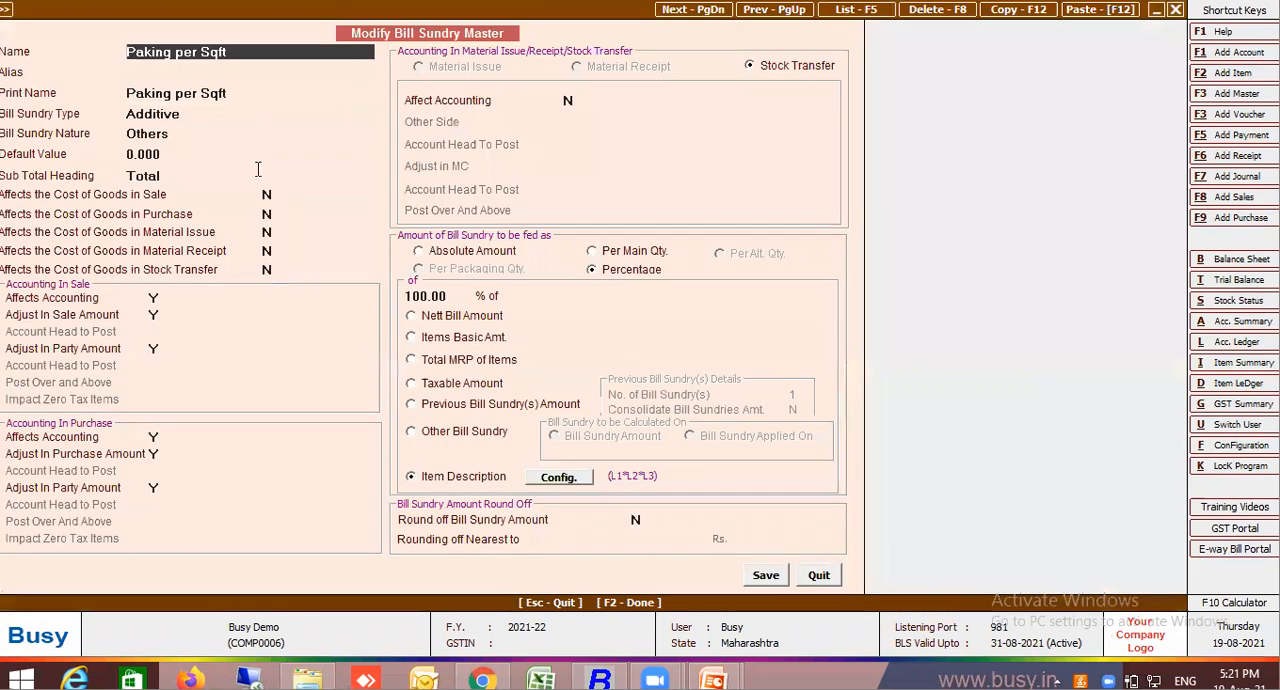
key(Escape)
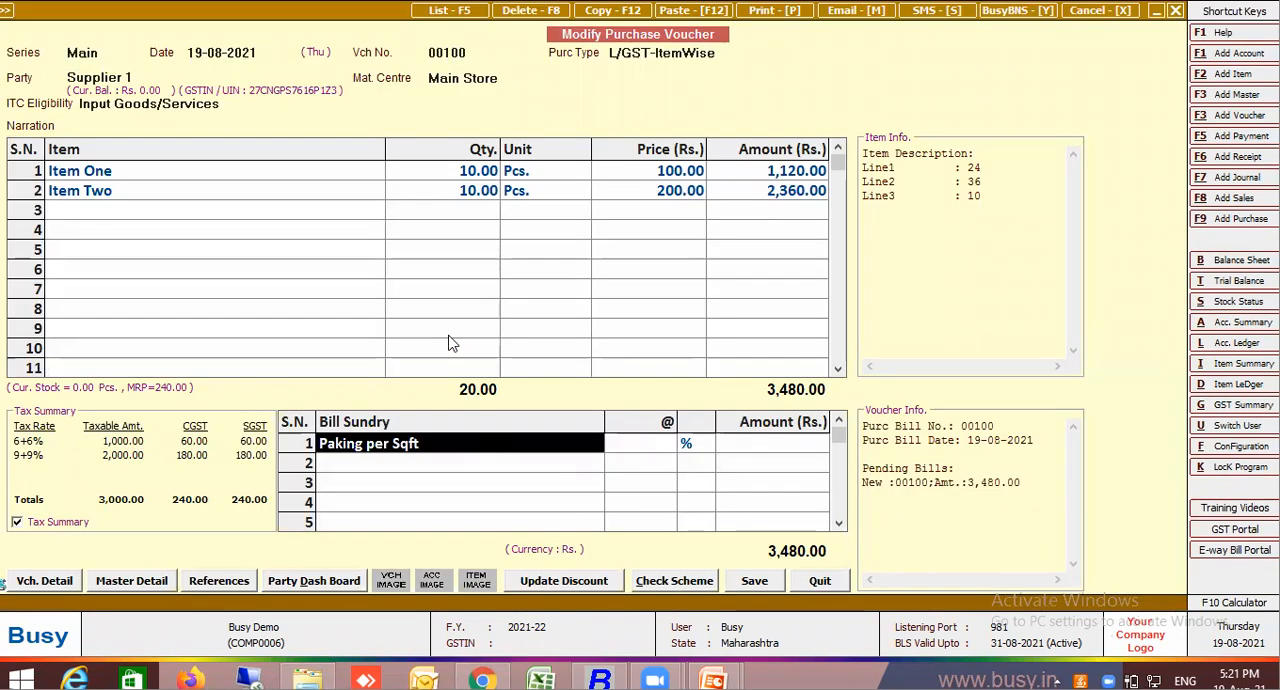
click(652, 449)
text(5)
key(Return)
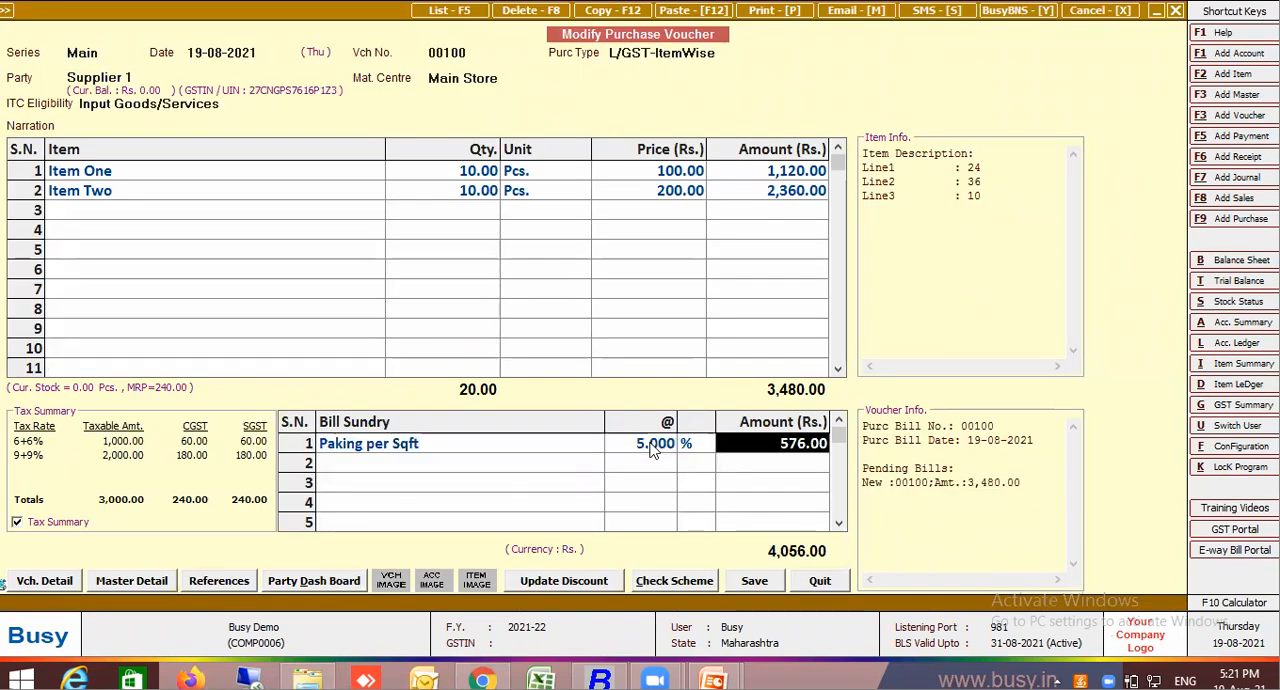
Reopen the Paking per Sqft master from the voucher and open its item description formula for editing
click(430, 461)
click(441, 448)
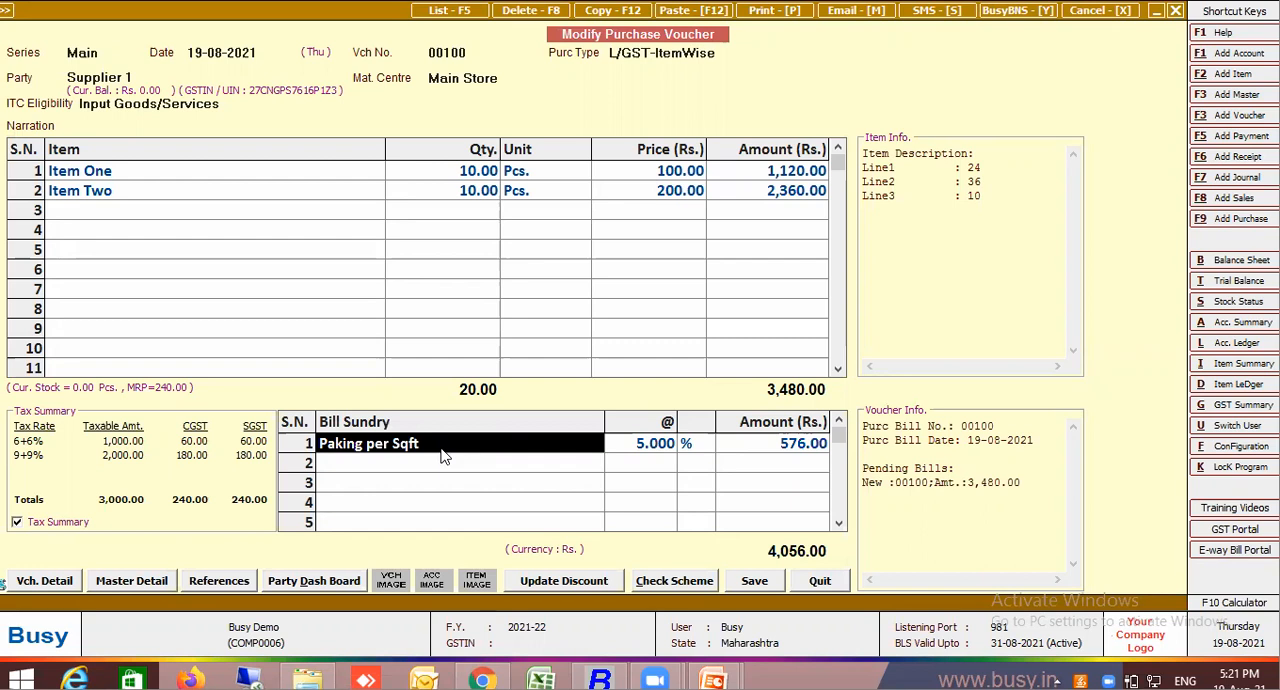
key(alt+m)
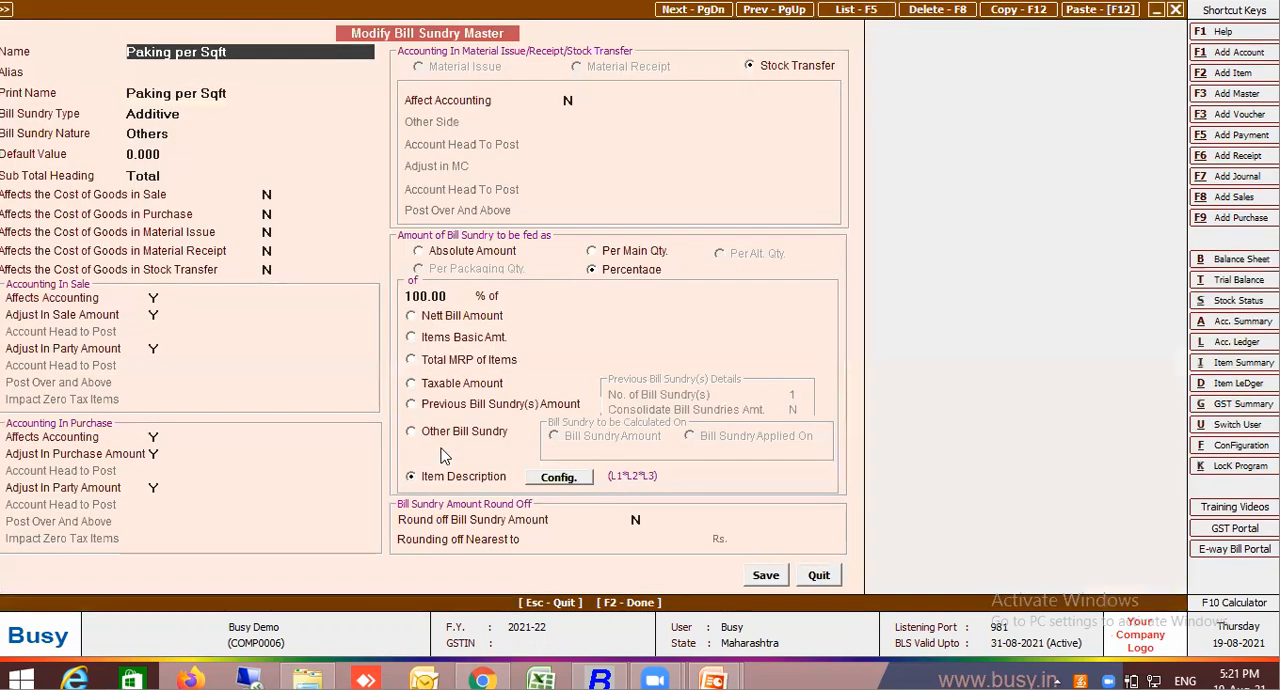
click(583, 480)
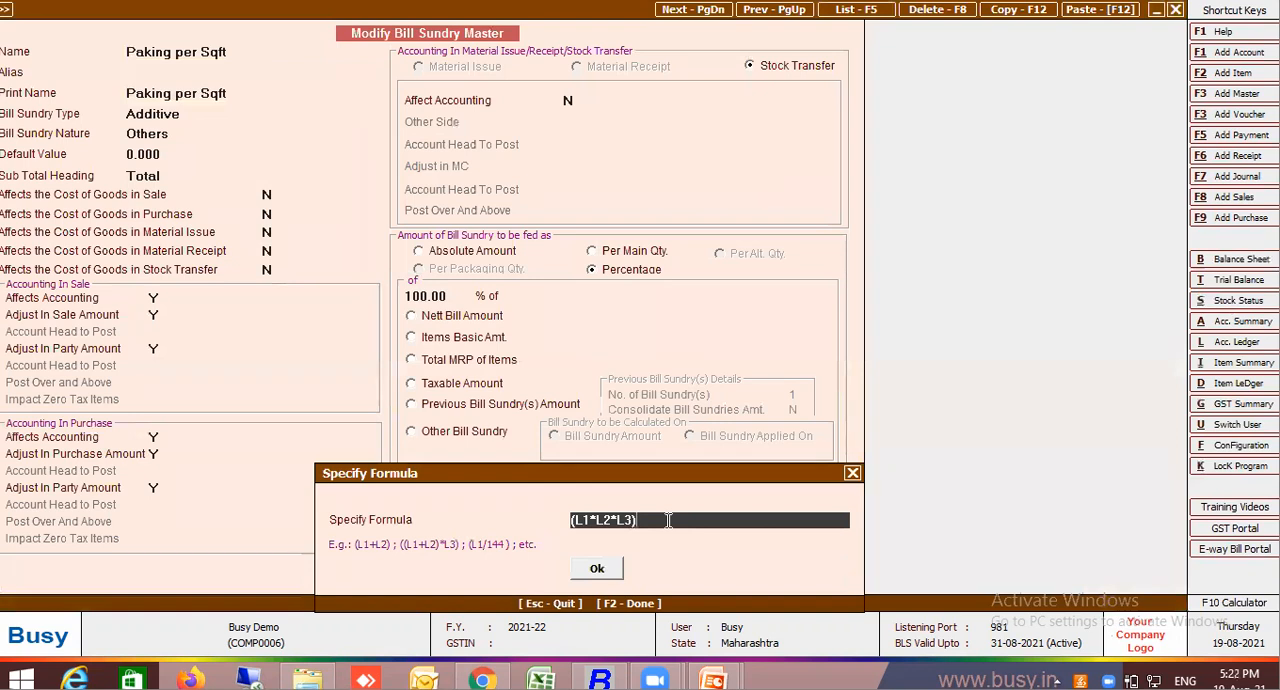
text(L4)
key(BackSpace)
key(BackSpace)
Enter a slash with the On-Screen Keyboard and add L4, accepting the formula (L1*L2*L3)/L4
click(20, 679)
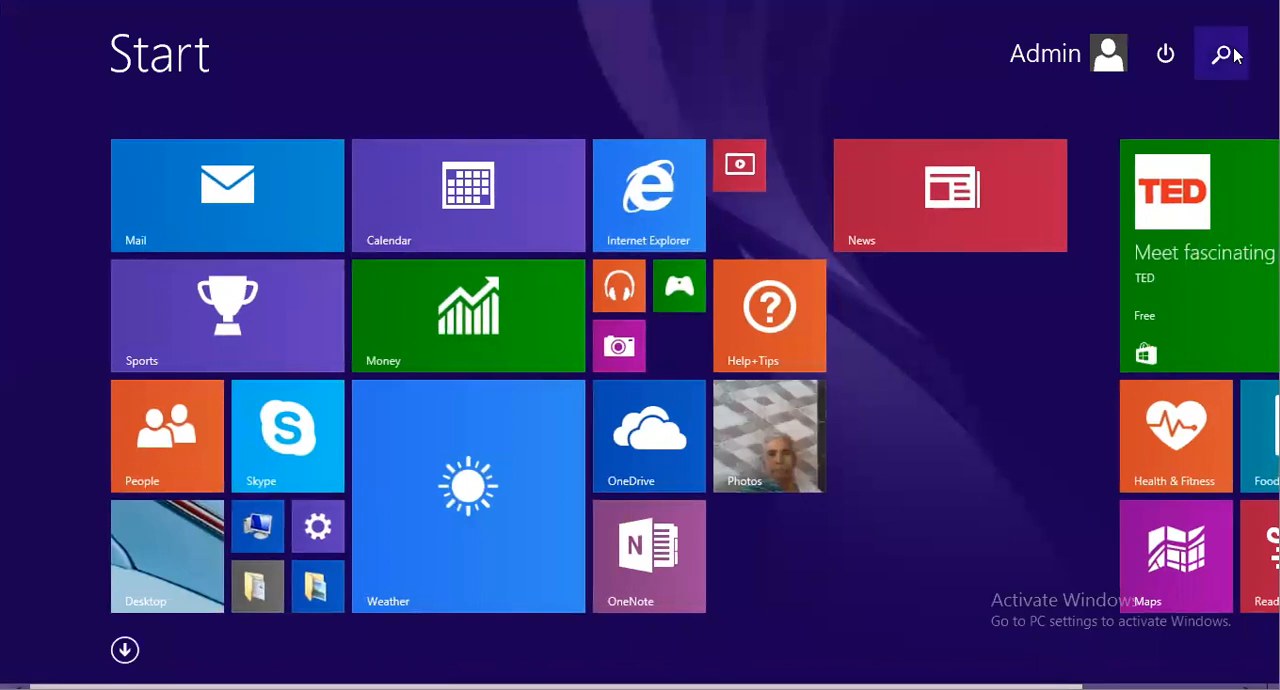
click(1234, 50)
text(keyboard)
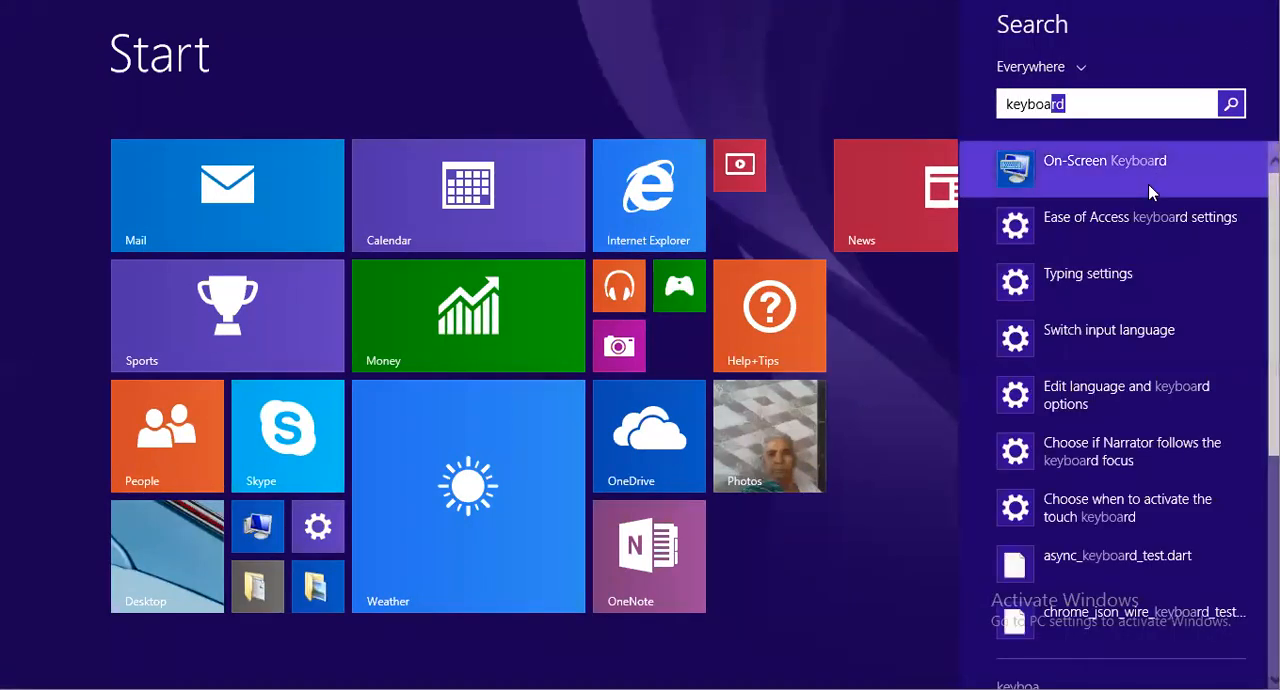
click(1149, 185)
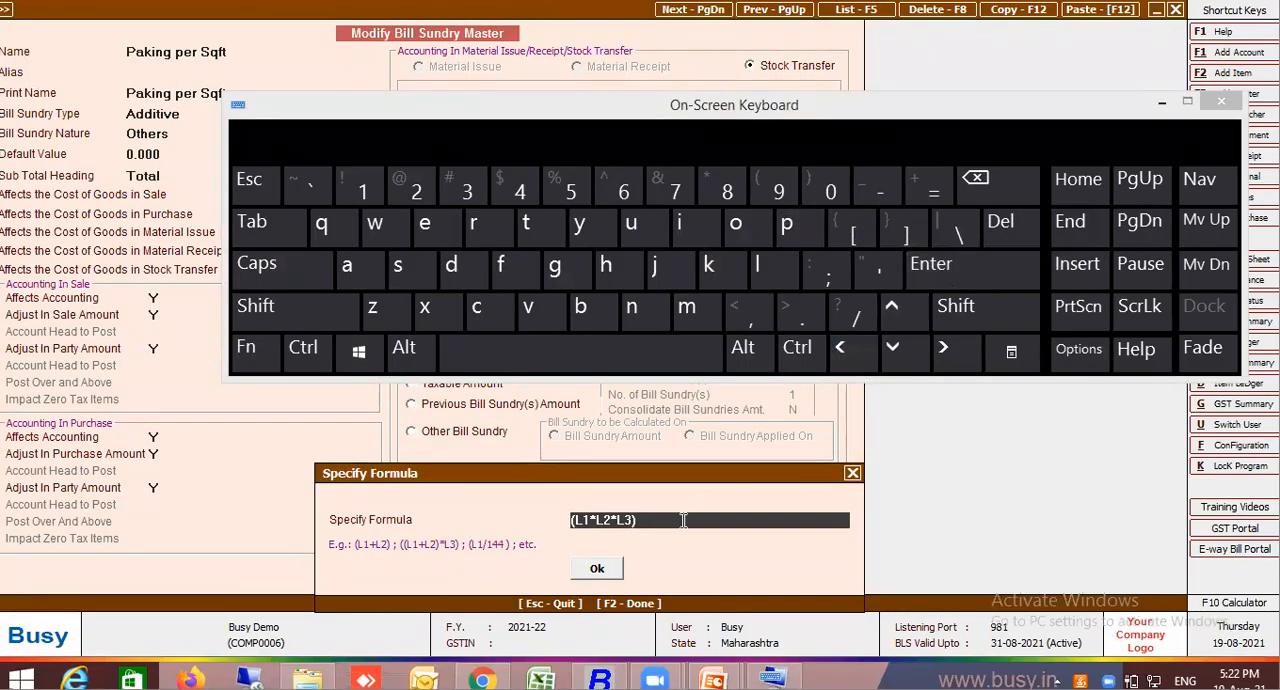
click(856, 318)
click(1230, 104)
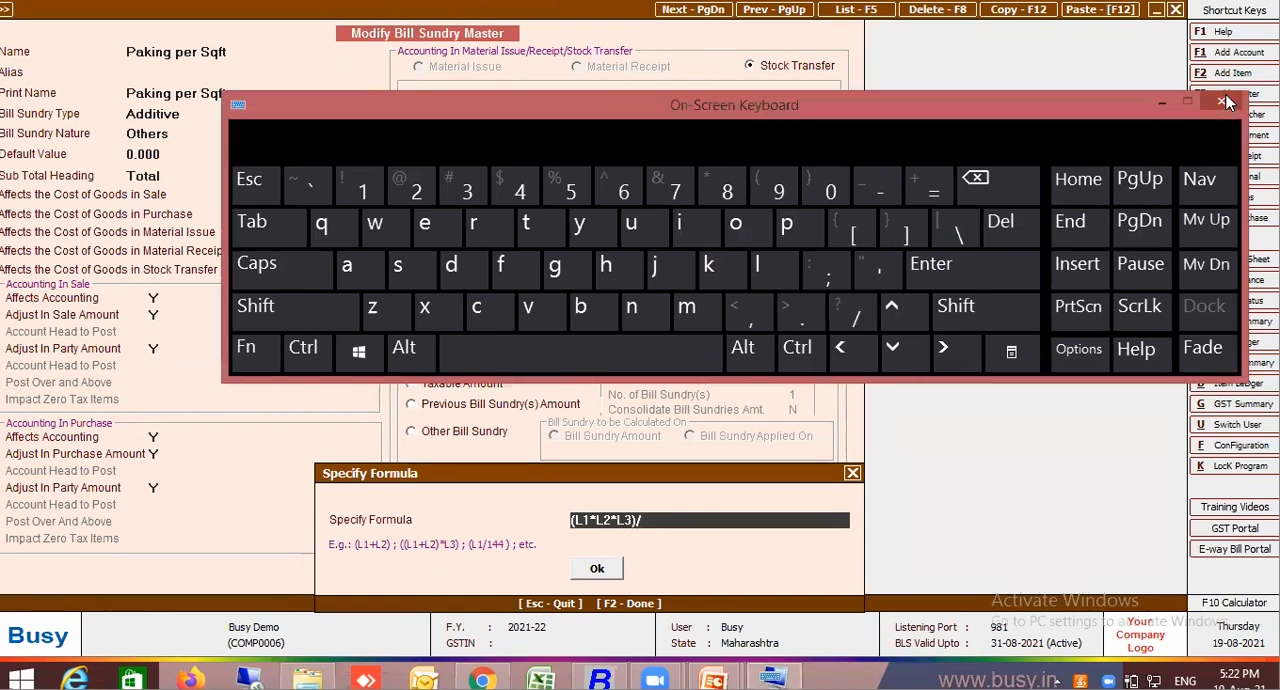
text(L4)
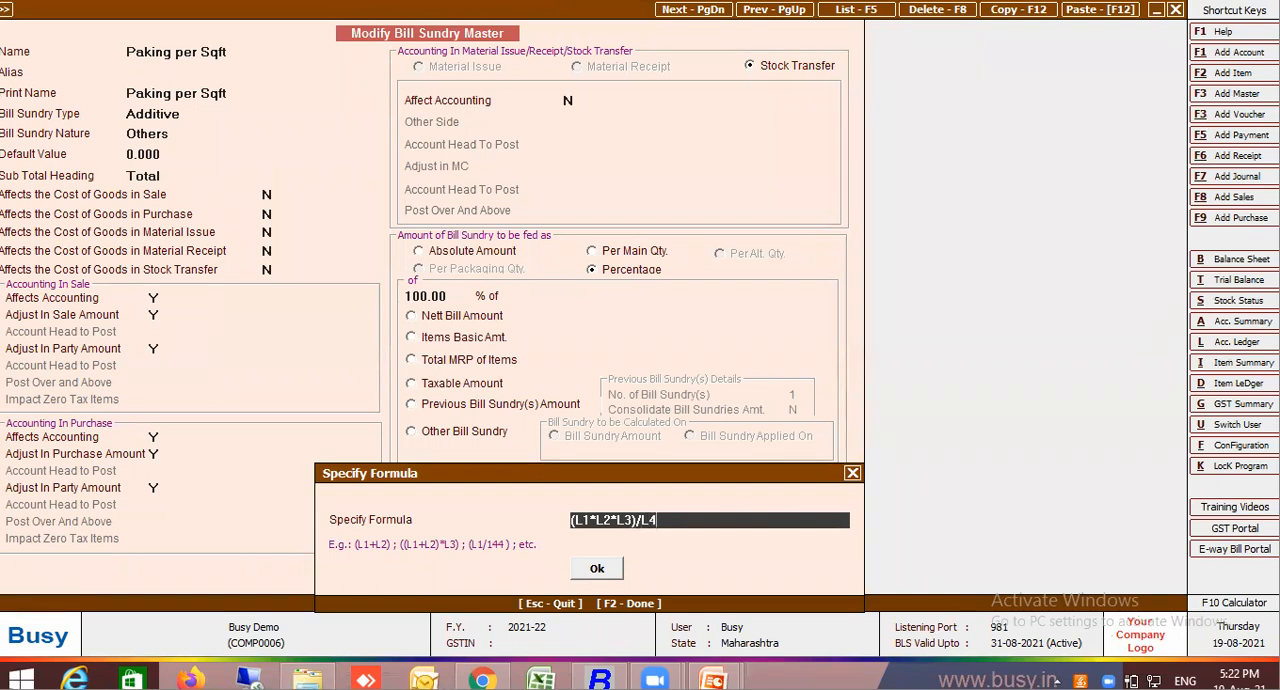
click(598, 569)
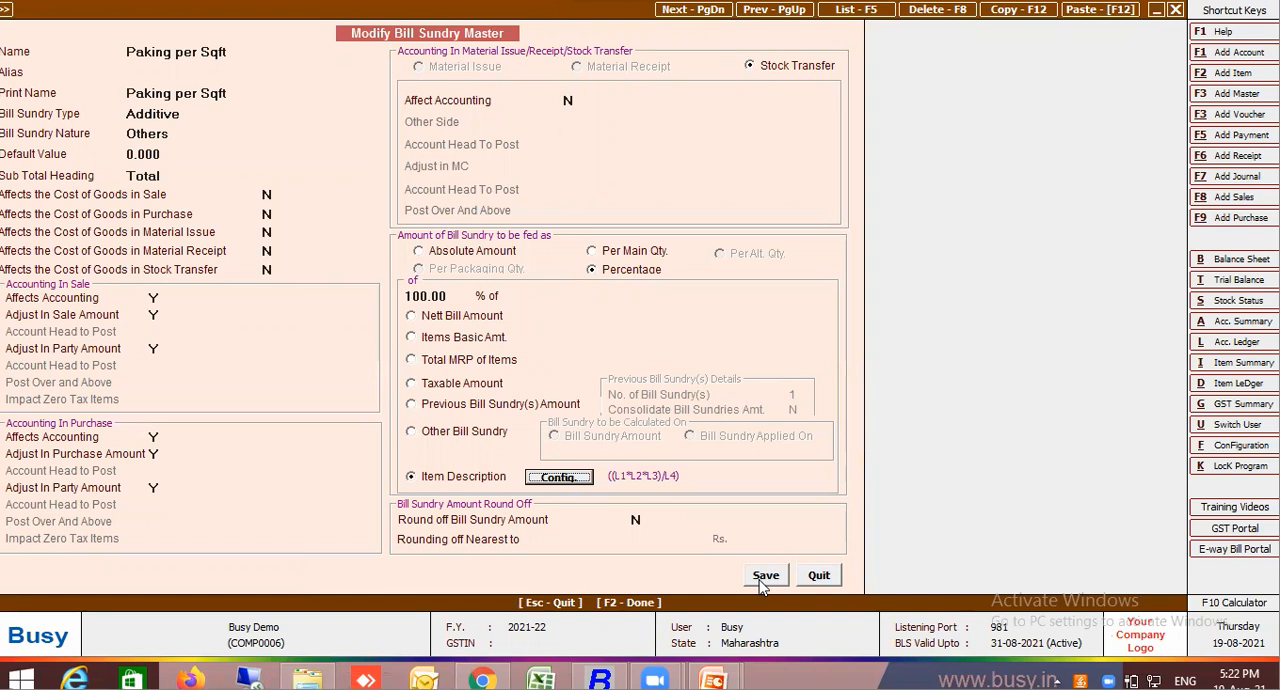
Replace the divisor L4 with 144, accept the formula ((L1*L2*L3)/144) and save the bill sundry master
click(578, 479)
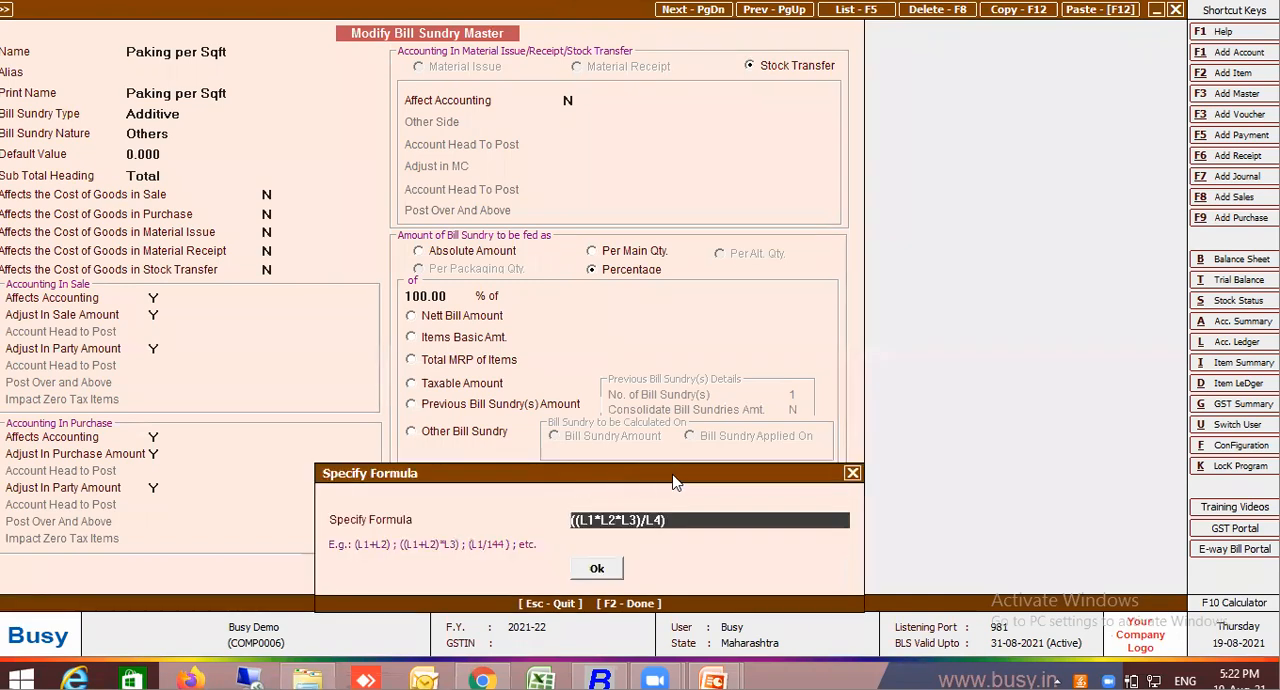
key(BackSpace)
key(BackSpace)
key(BackSpace)
text(144))
click(616, 570)
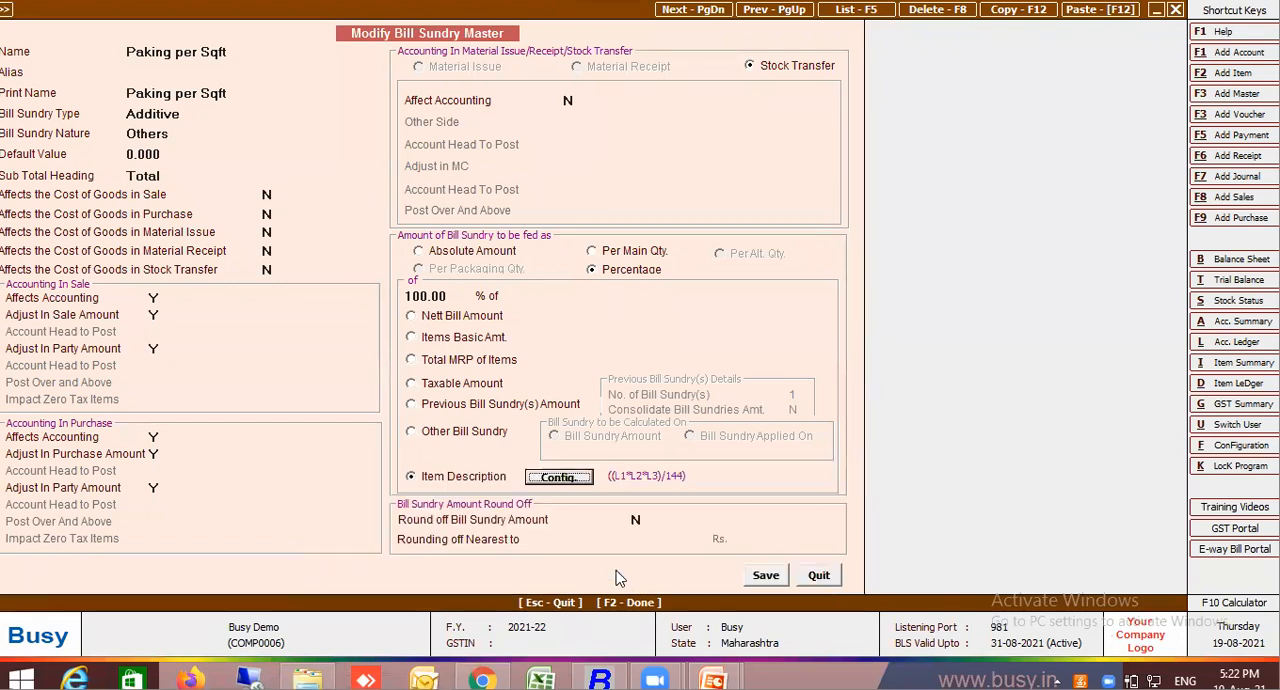
click(768, 575)
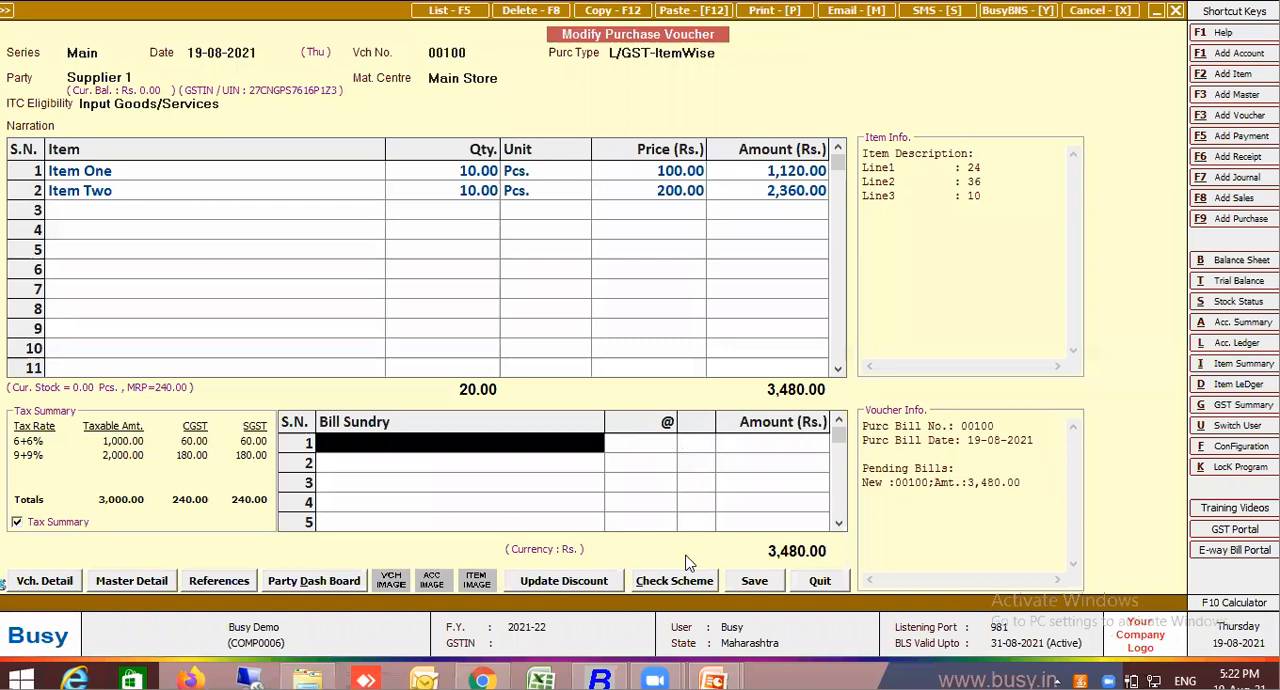
Review the MRP and item description lines of Item One and Item Two in the purchase voucher without changing them
click(305, 175)
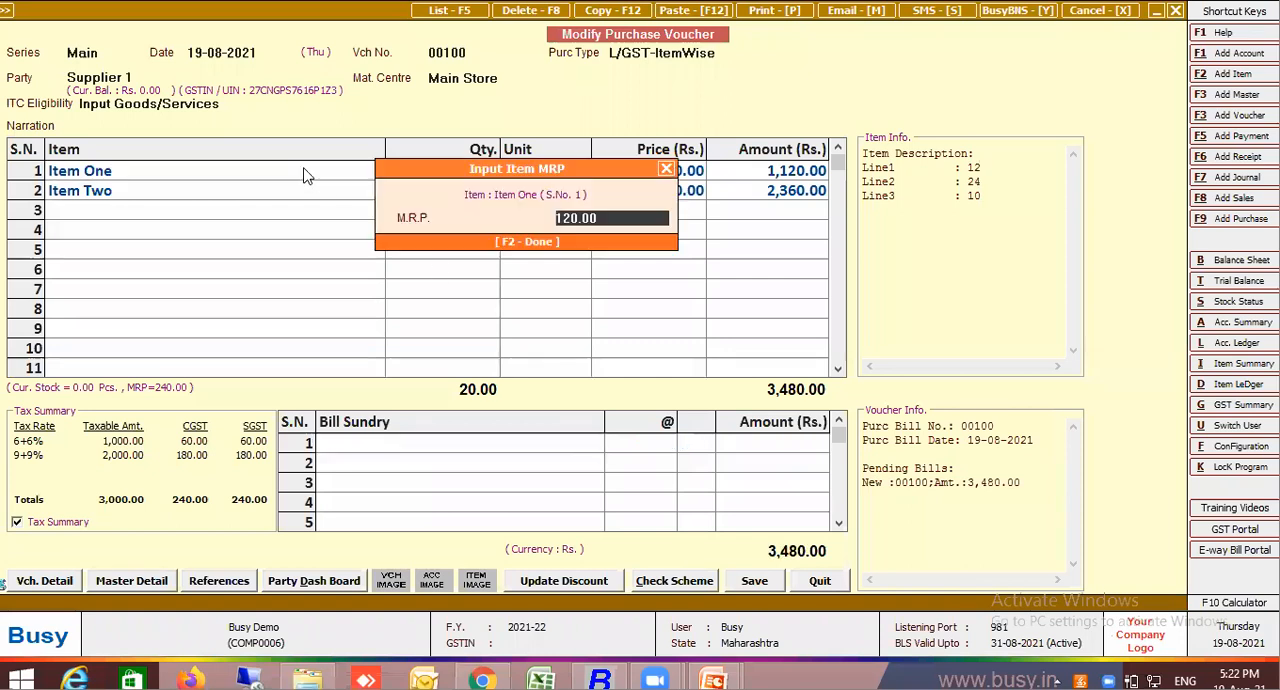
key(Return)
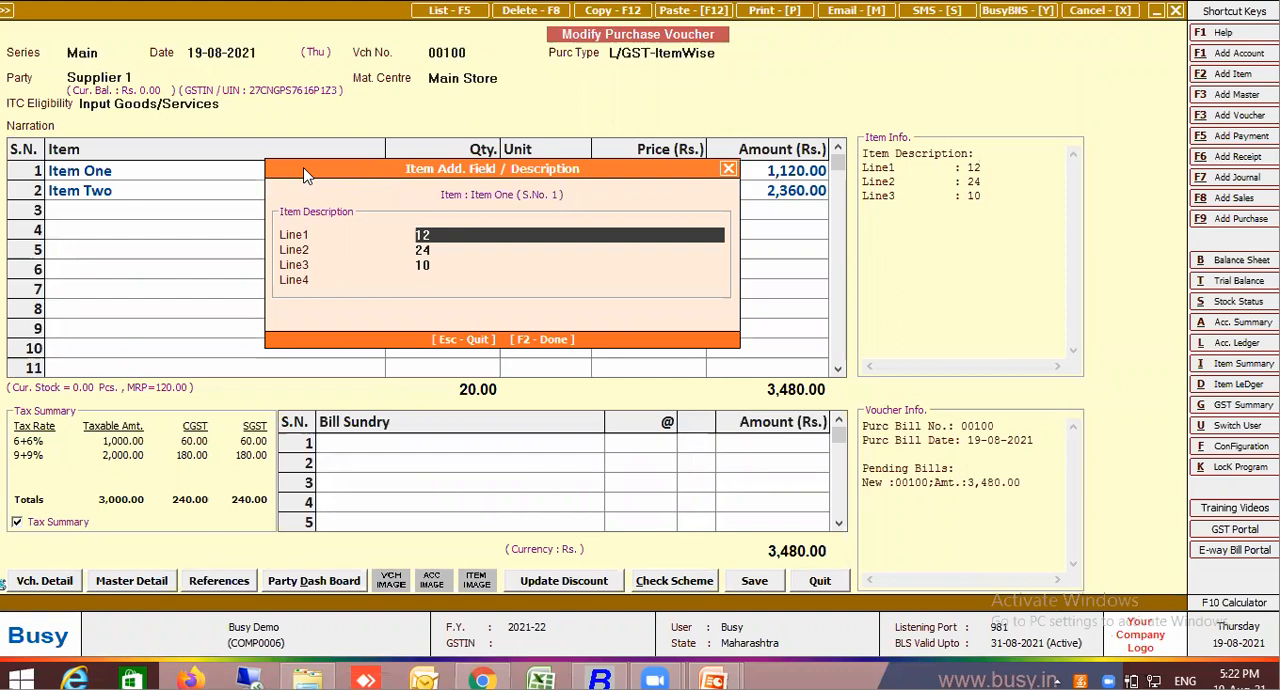
key(Return)
key(Return)
key(Return)
key(Return)
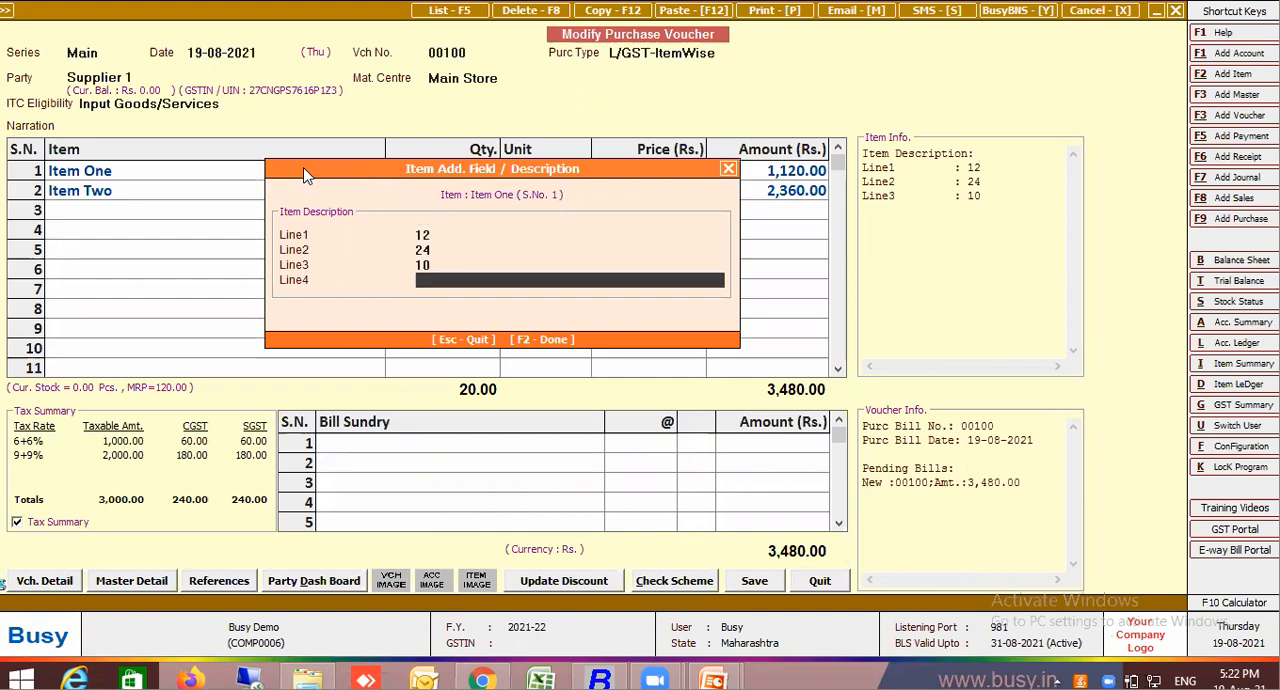
click(118, 193)
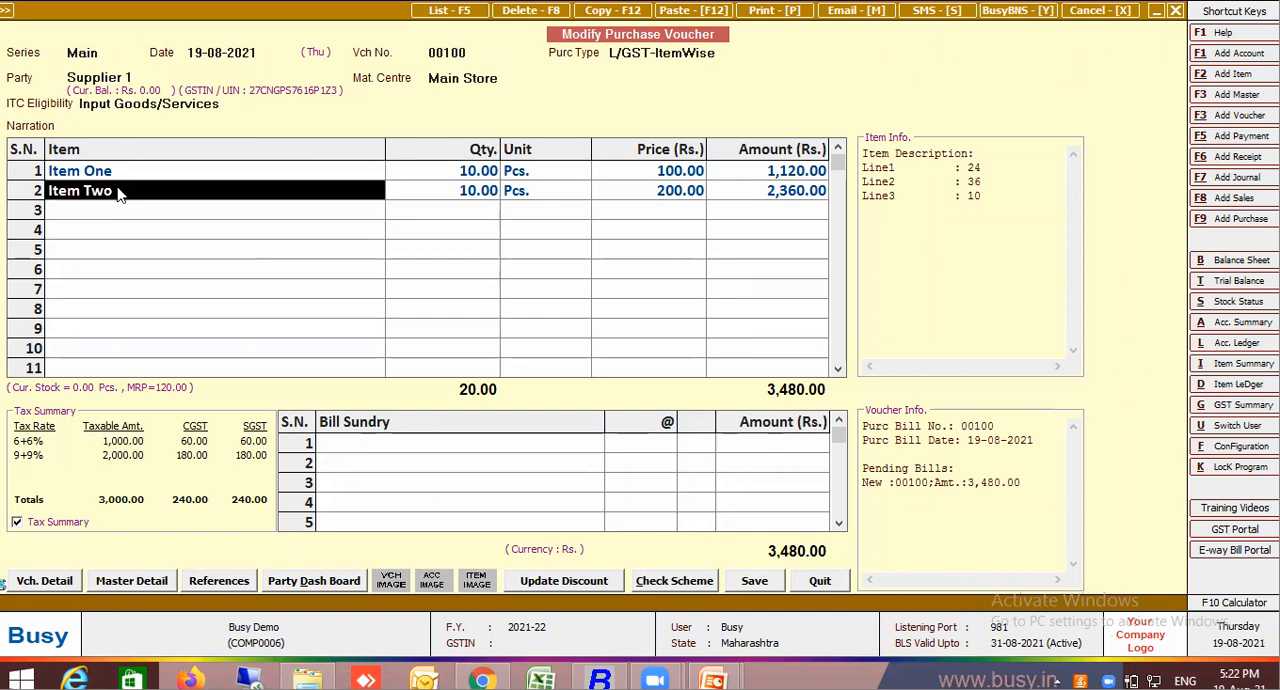
key(Return)
key(Return)
key(Return)
key(Return)
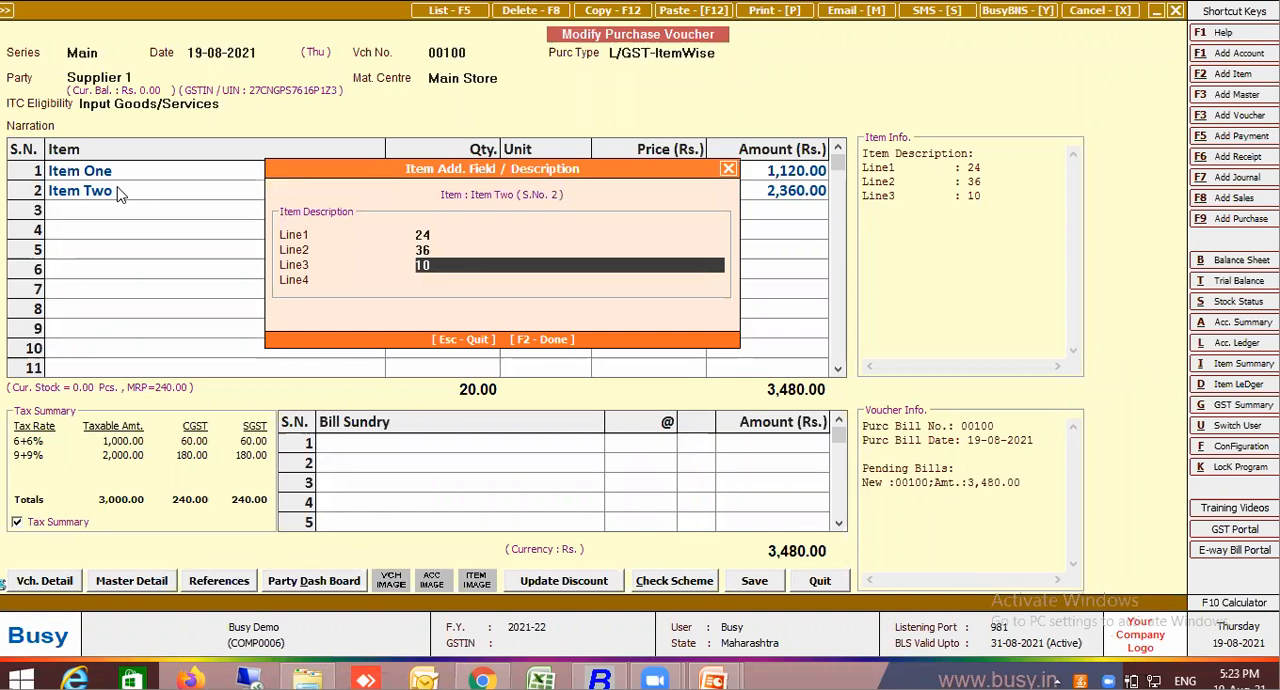
key(Return)
key(Return)
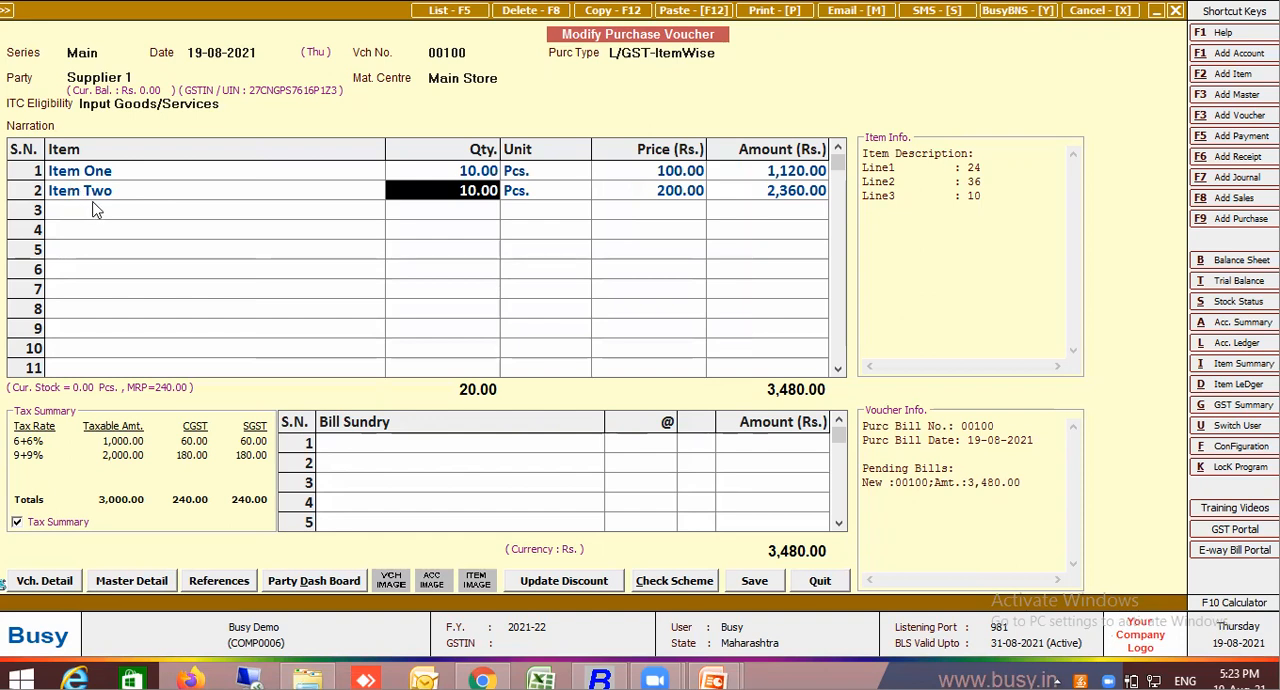
Add the Freight on Kg bill sundry to the first bill sundry row of the voucher with its default rate
click(371, 450)
click(372, 447)
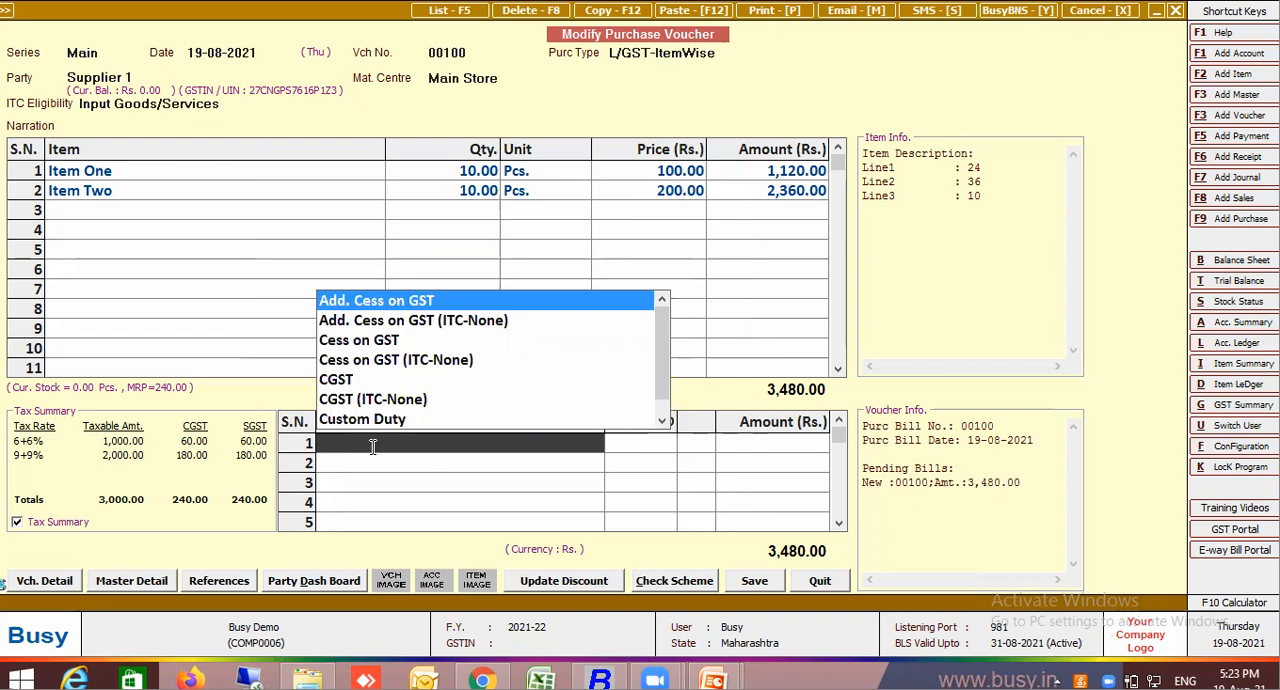
text(fre)
click(398, 342)
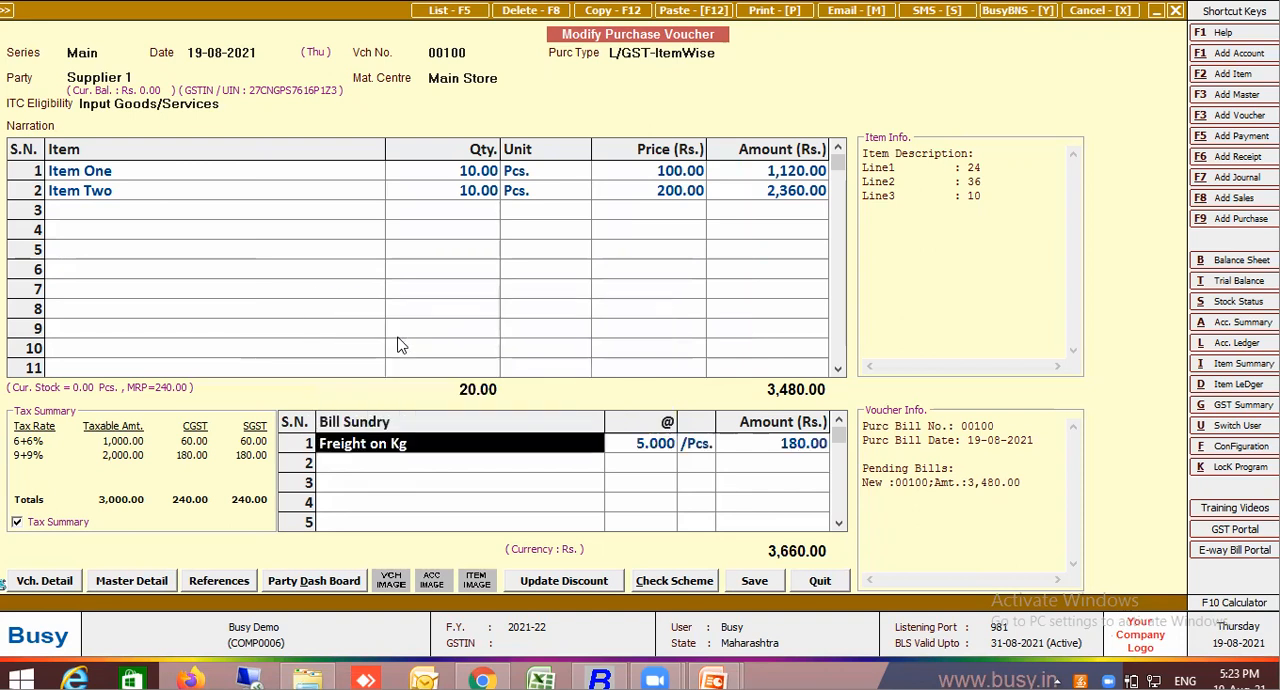
key(Return)
key(Return)
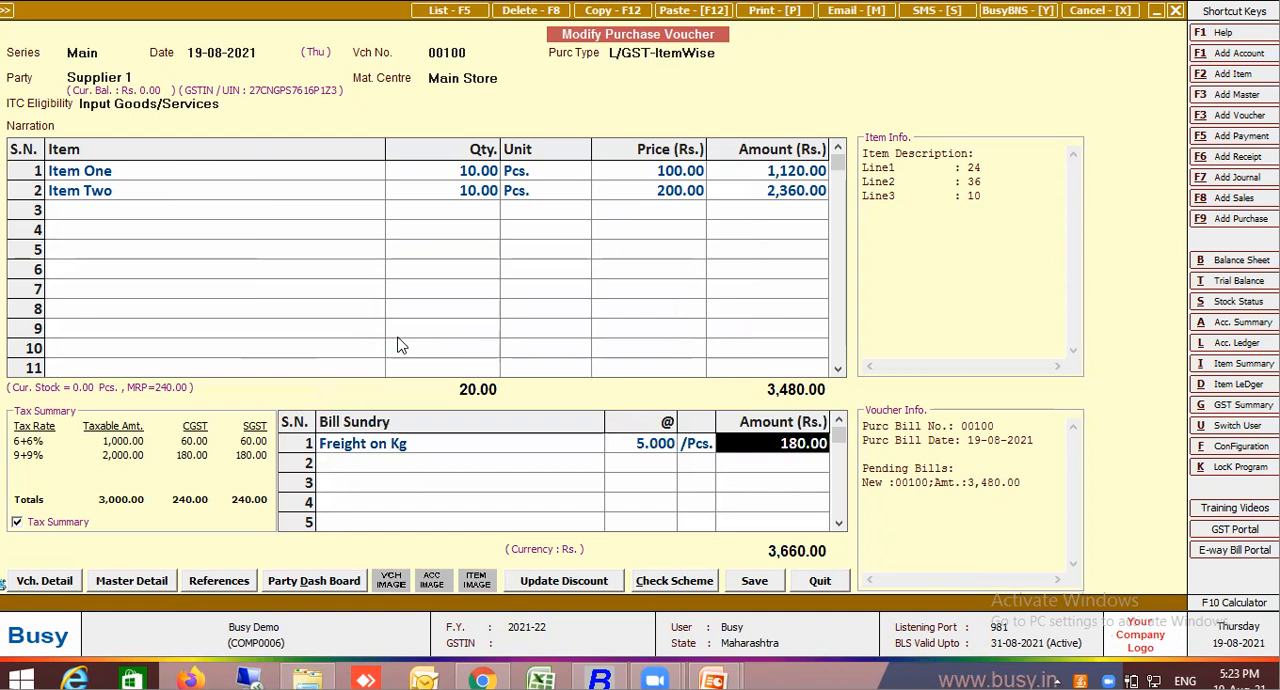
Recheck the item description lines of both items against the Freight on Kg charge, leaving them unchanged
click(228, 175)
key(Return)
key(Return)
key(Return)
key(Return)
key(Return)
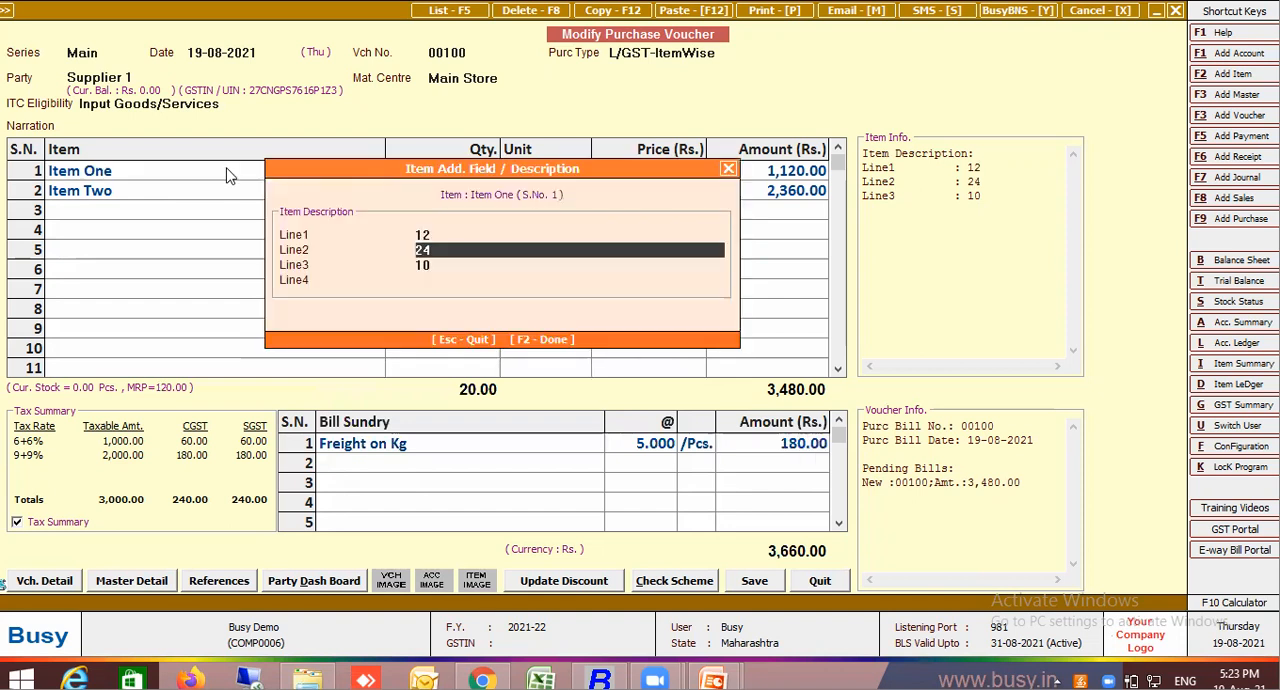
click(243, 192)
key(Return)
key(Return)
key(Return)
key(Return)
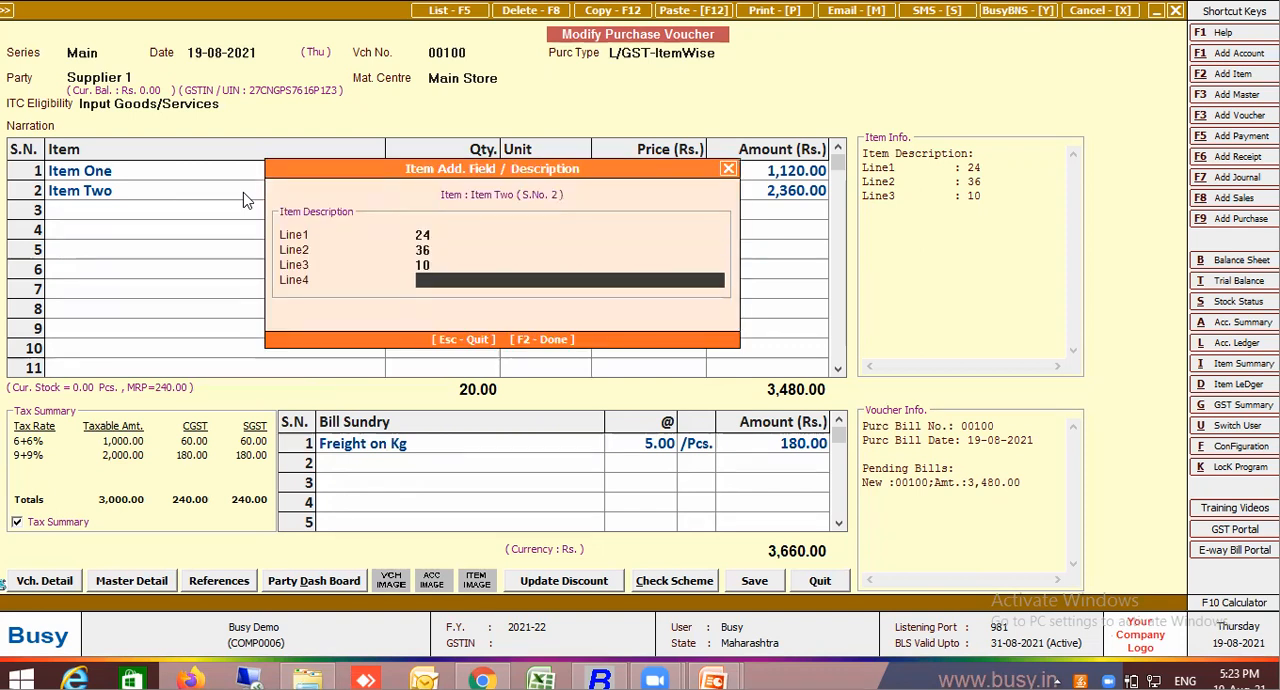
key(Return)
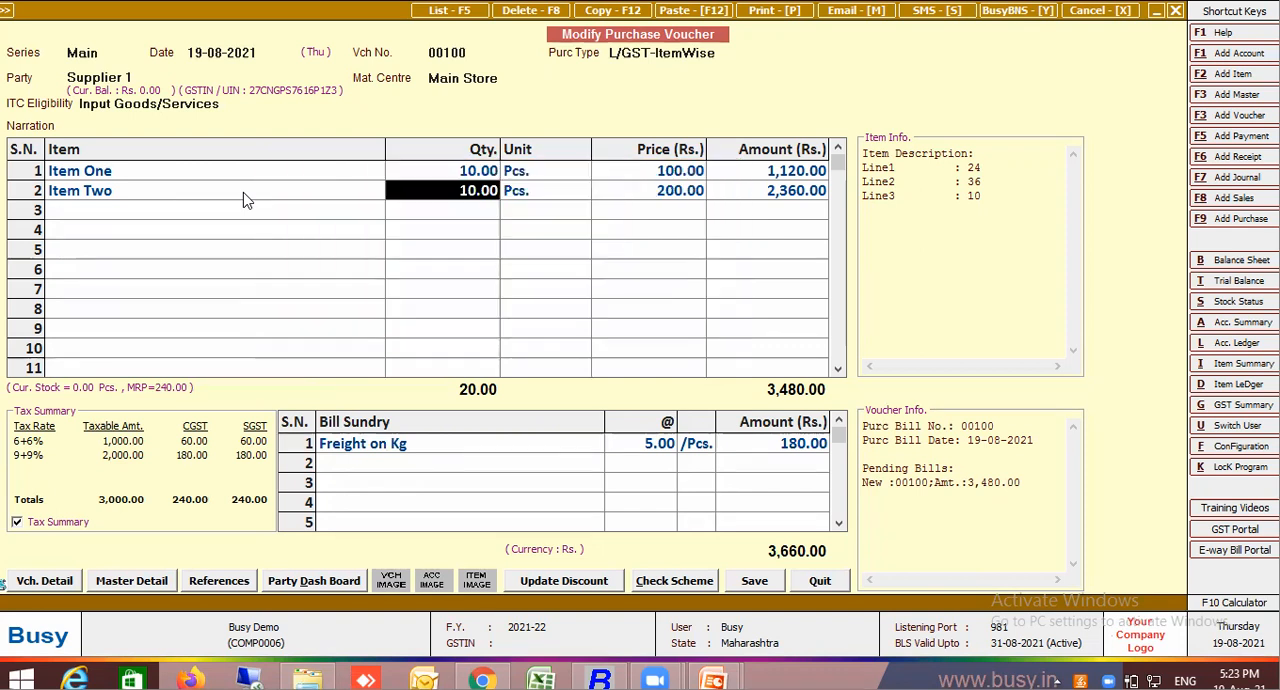
Set the Freight on Kg rate on the voucher to 1
click(658, 448)
text(1)
key(Return)
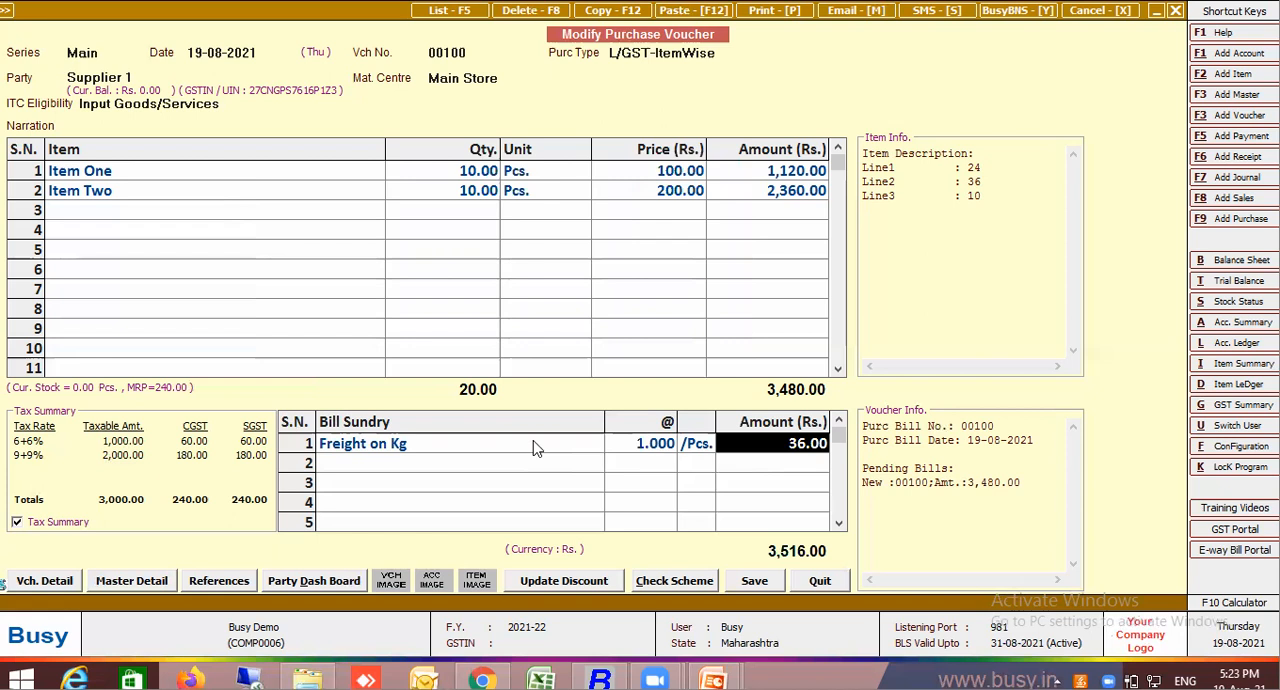
Open the Freight on Kg master from the voucher, set its amount to be fed as Percentage, and save it
click(418, 442)
key(ctrl+Return)
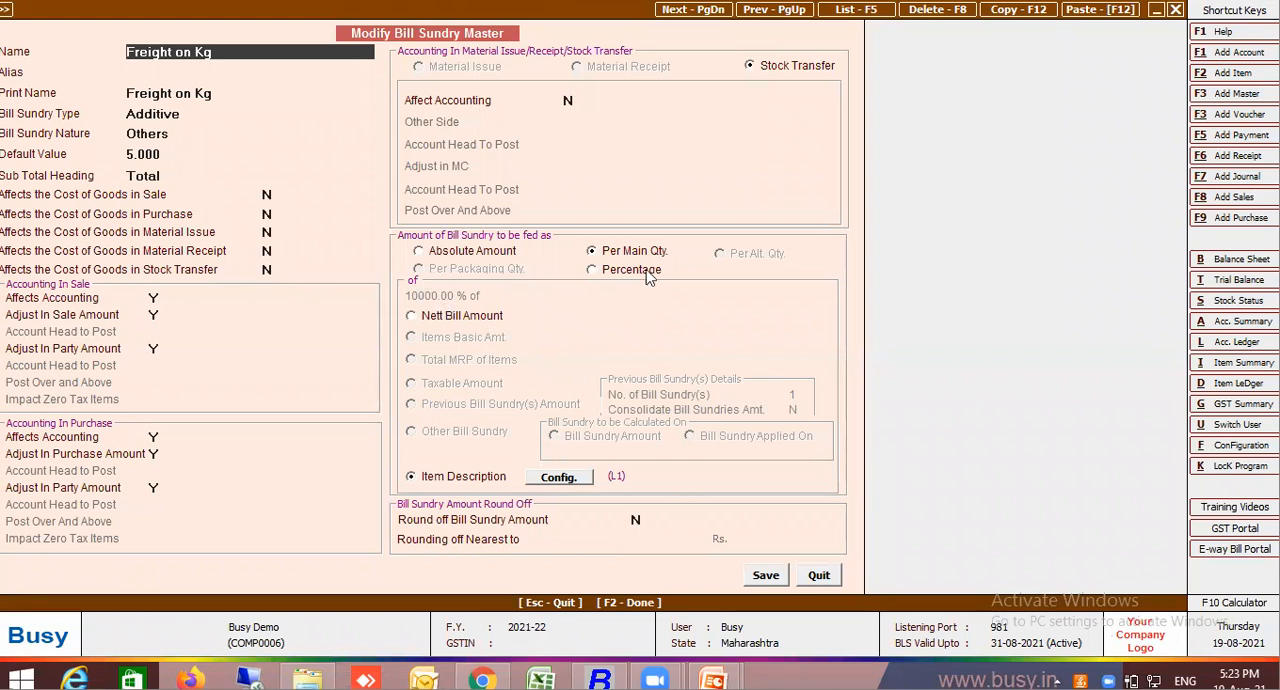
click(610, 269)
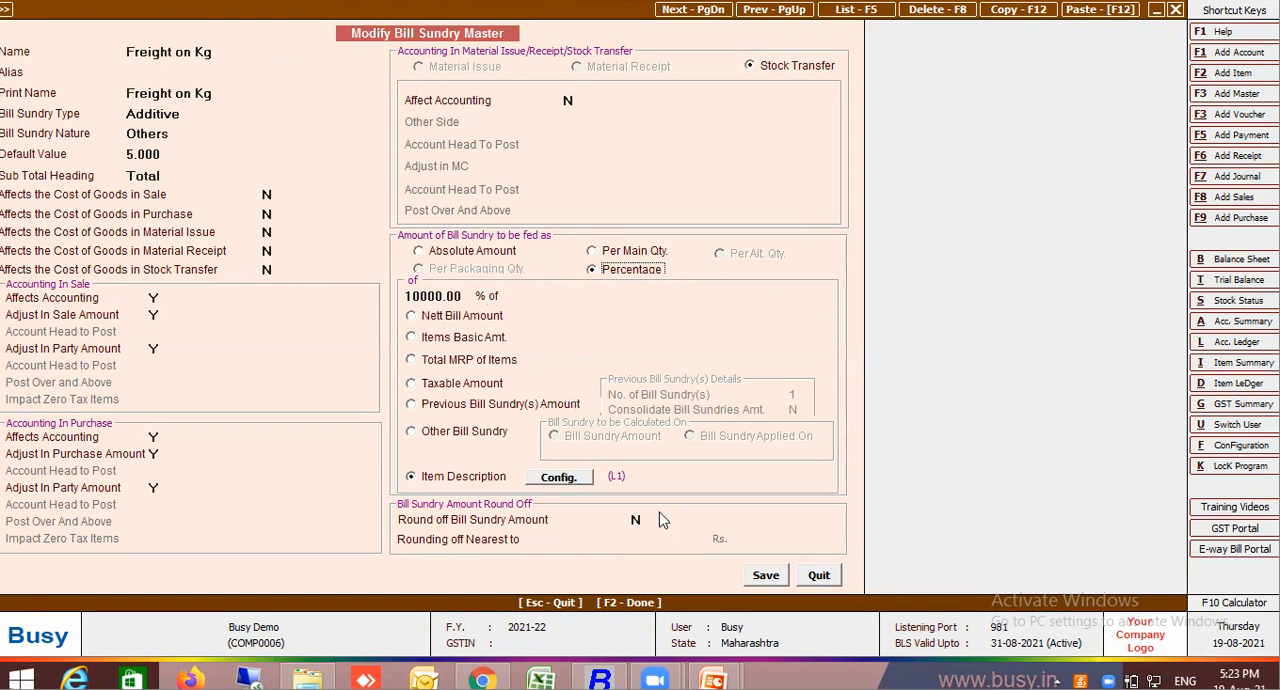
click(755, 577)
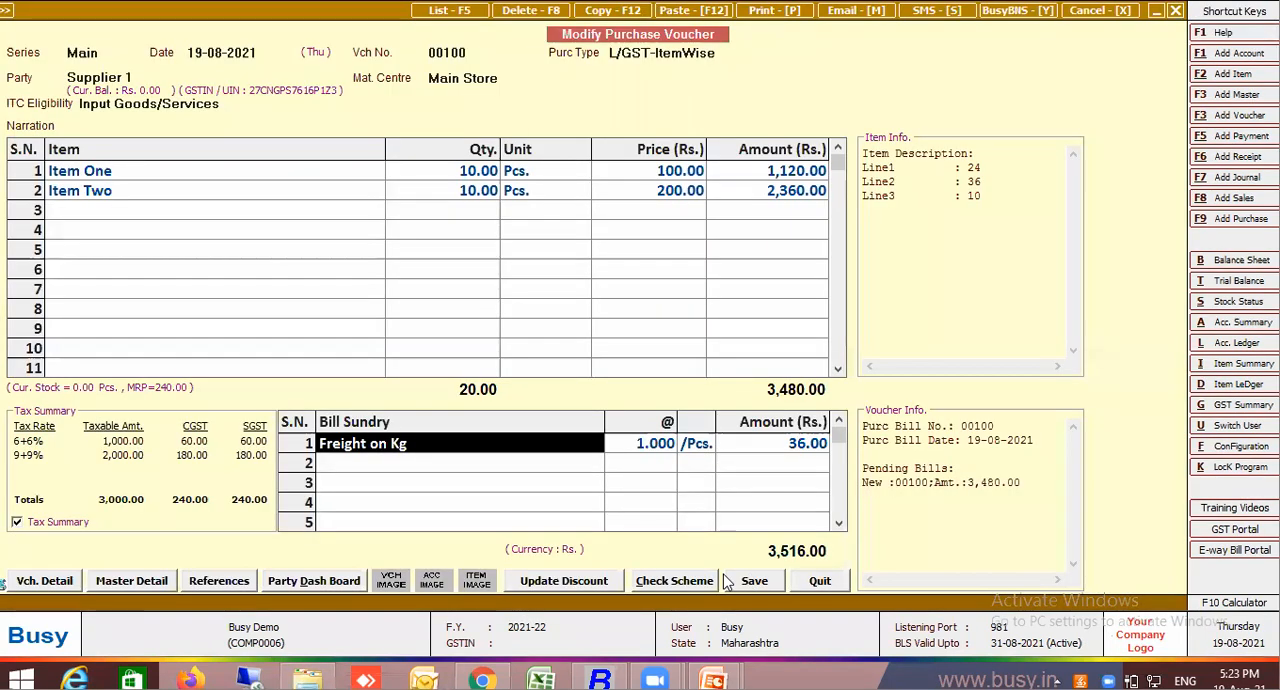
Clear the Freight on Kg row and add the same bill sundry again with its default rate
key(BackSpace)
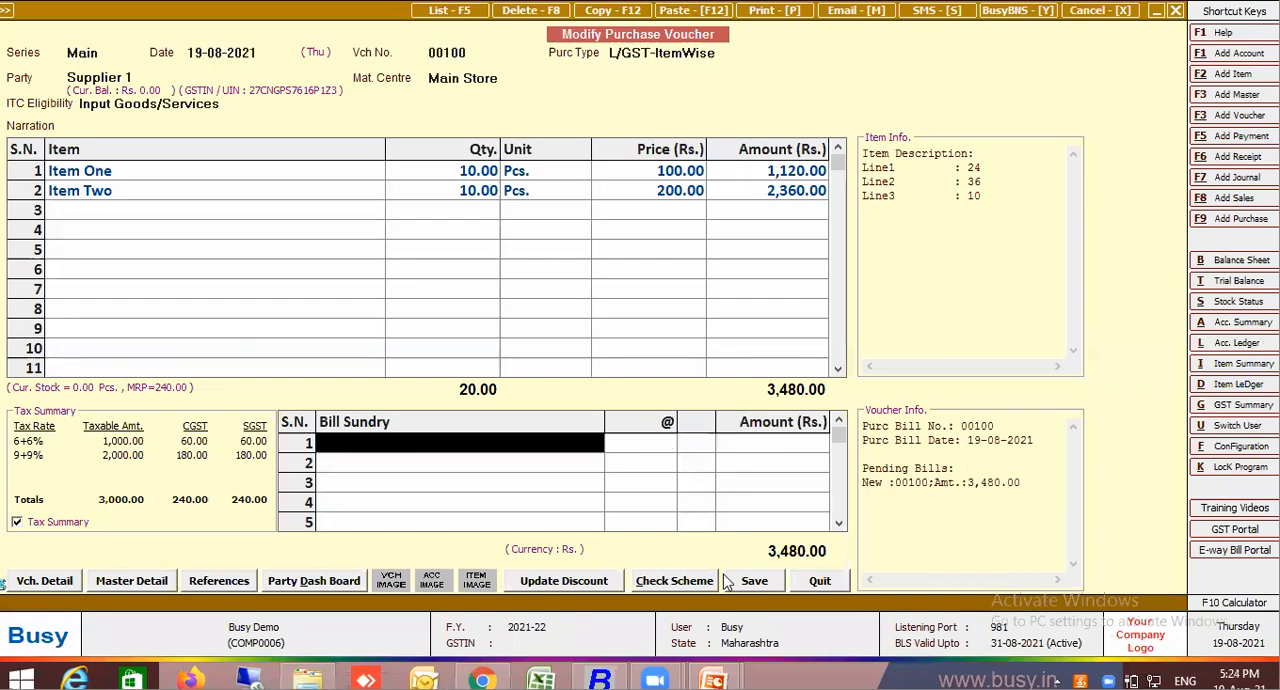
text(fre)
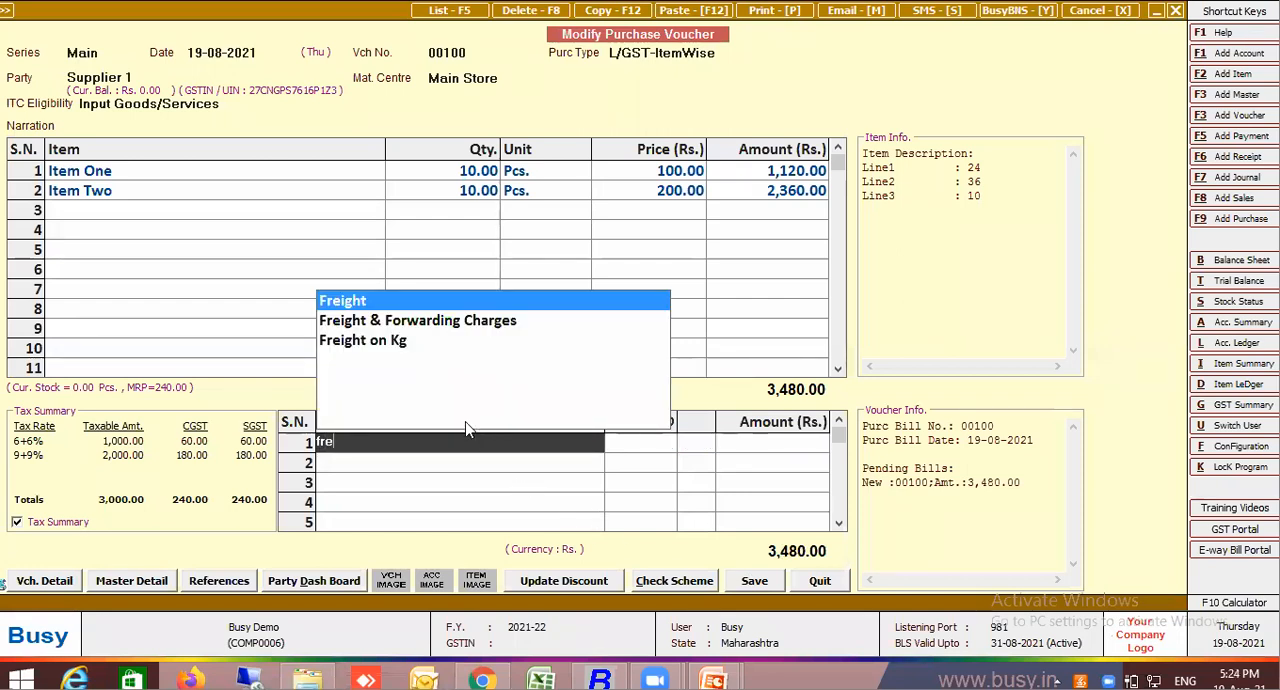
click(390, 342)
key(Return)
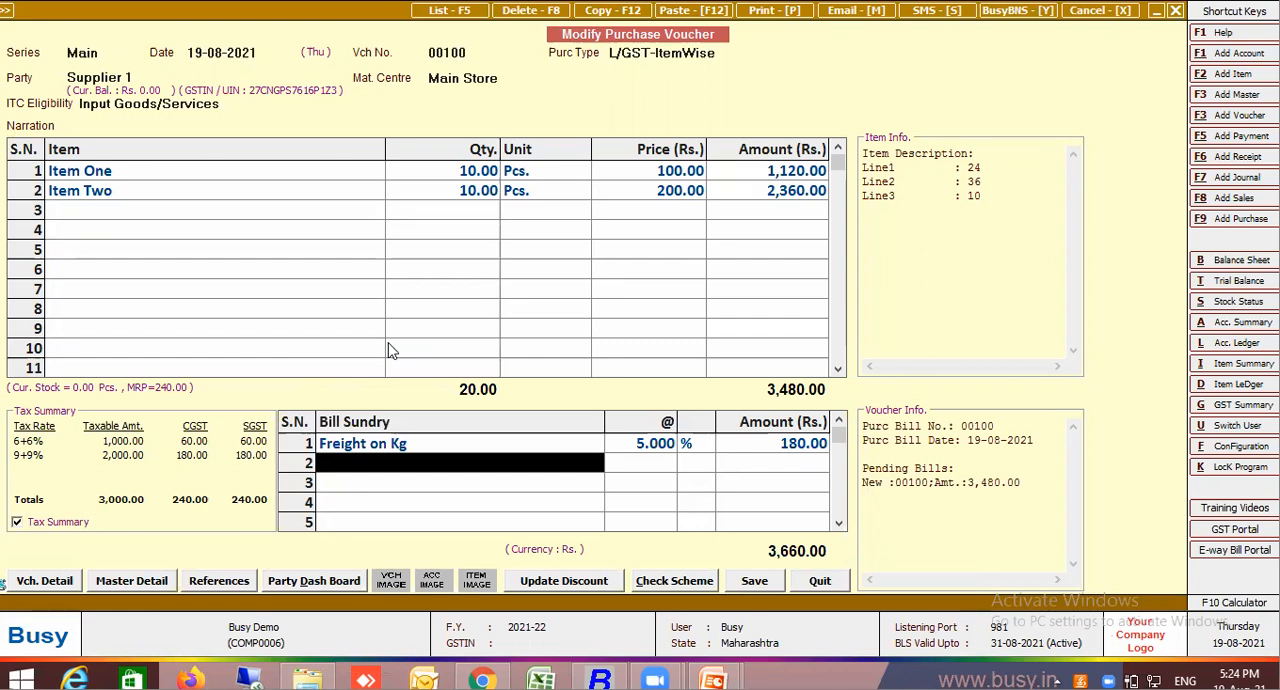
Look through the description lines of Item One and Item Two again with the percentage-based freight applied
click(283, 171)
key(Return)
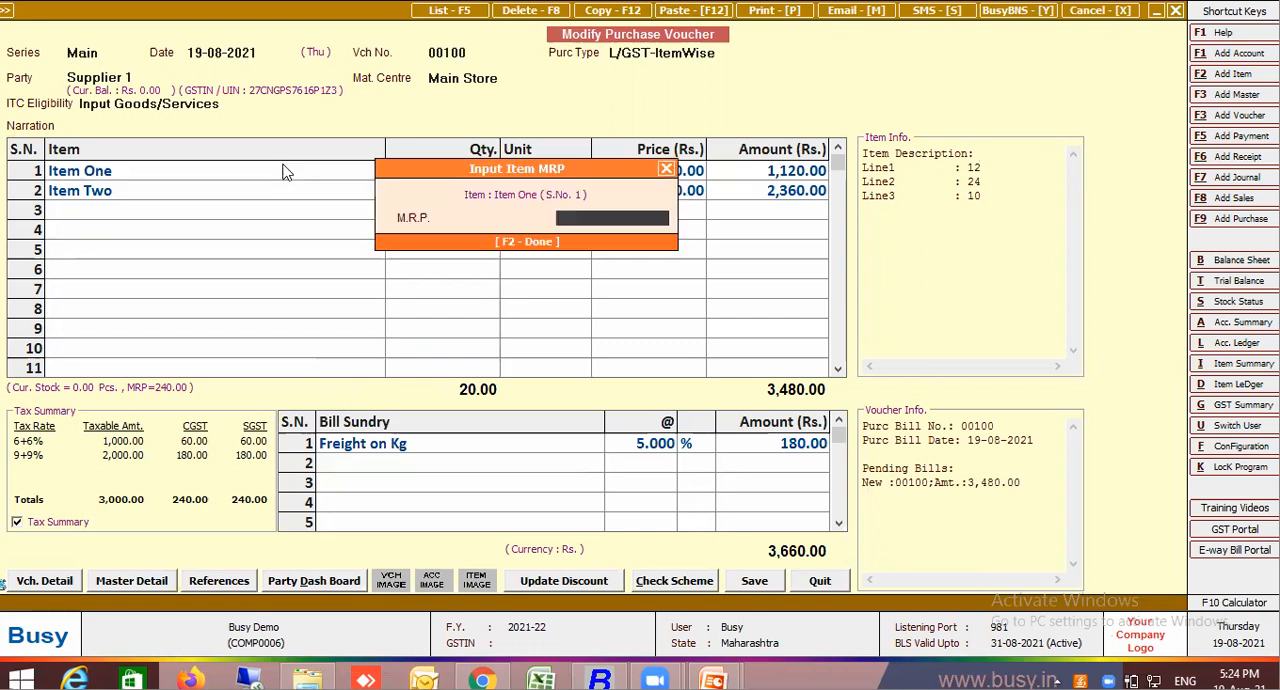
key(Return)
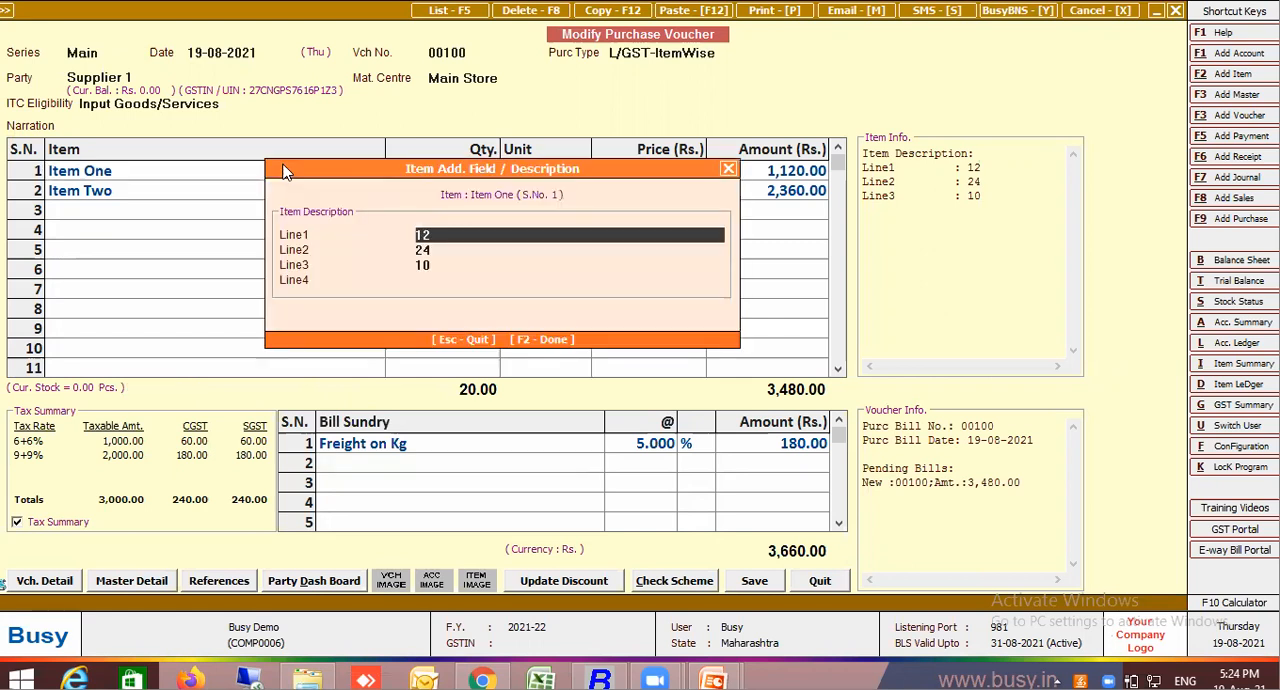
key(Return)
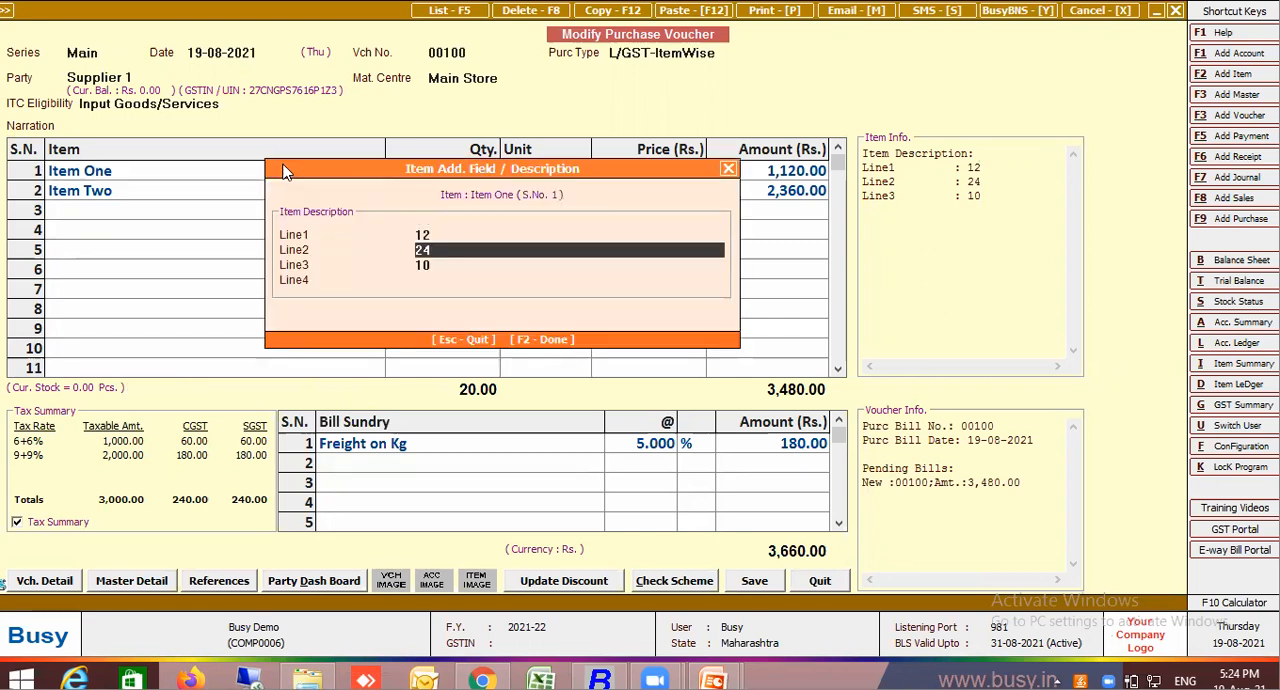
key(Up)
key(Return)
key(Return)
key(Return)
key(Return)
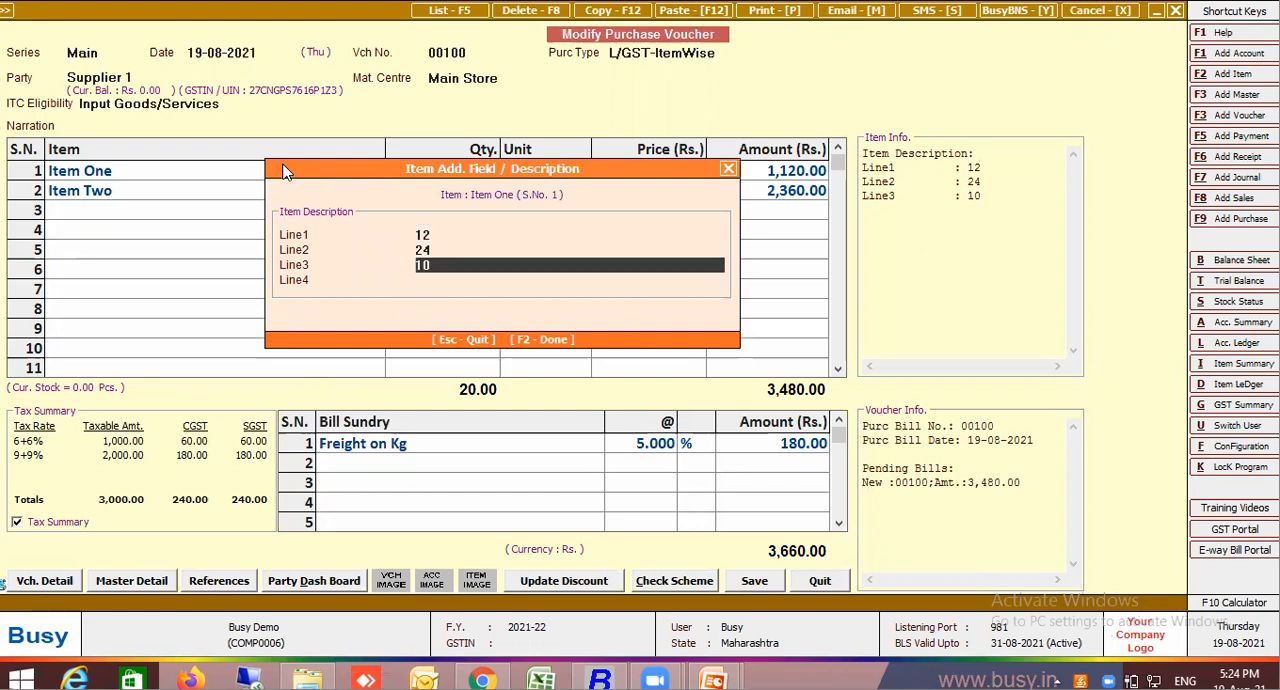
key(Down)
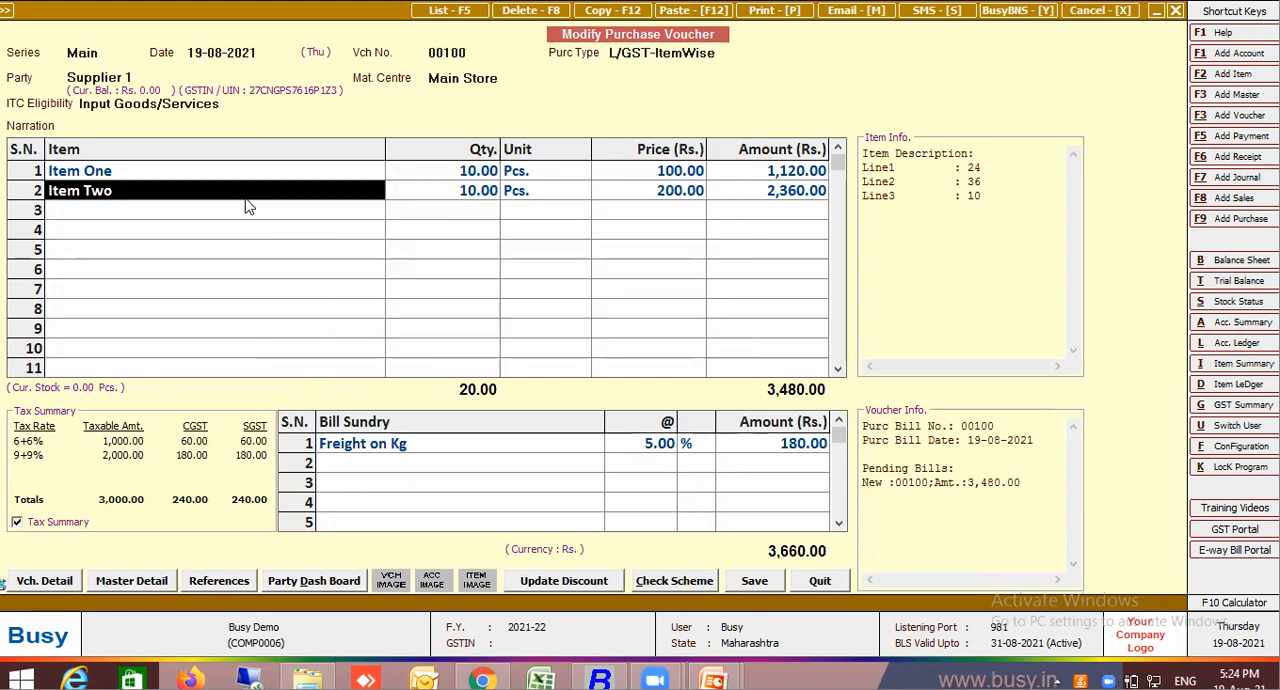
key(Return)
key(Return)
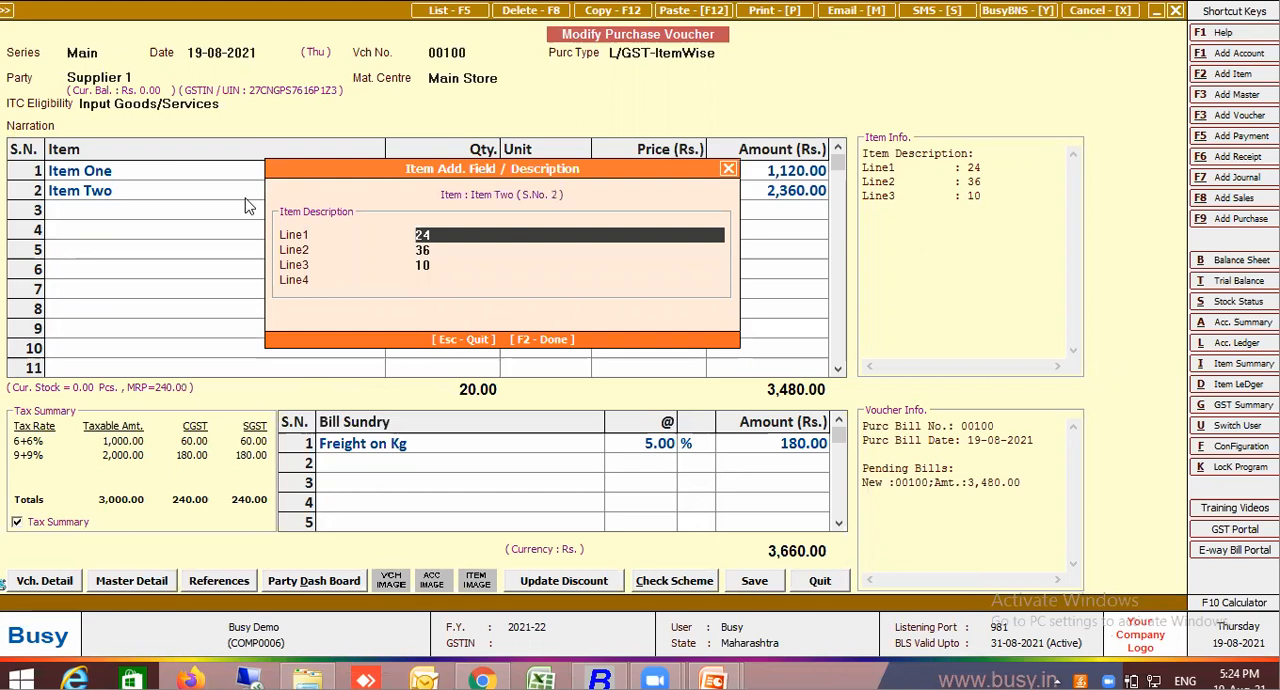
key(F2)
Set Line3 of Item One's item description to 1 and continue through the rest of its row
click(193, 176)
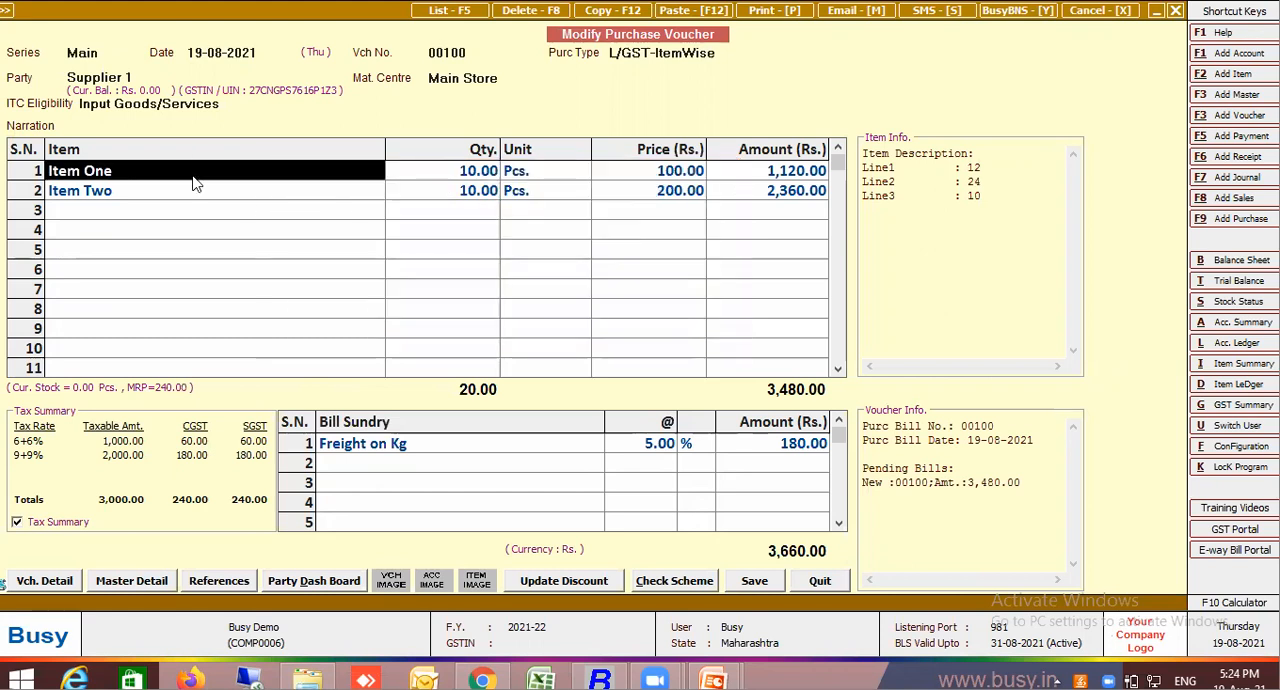
key(Return)
key(Return)
key(Return)
key(Return)
text(1)
Set Line3 of Item Two's item description to 1 and finish its row
key(Return)
key(Return)
key(Return)
key(Return)
key(Return)
key(Return)
key(Return)
key(Return)
key(Return)
text(1)
key(Return)
key(Return)
key(Return)
key(Return)
key(Return)
key(Return)
key(Up)
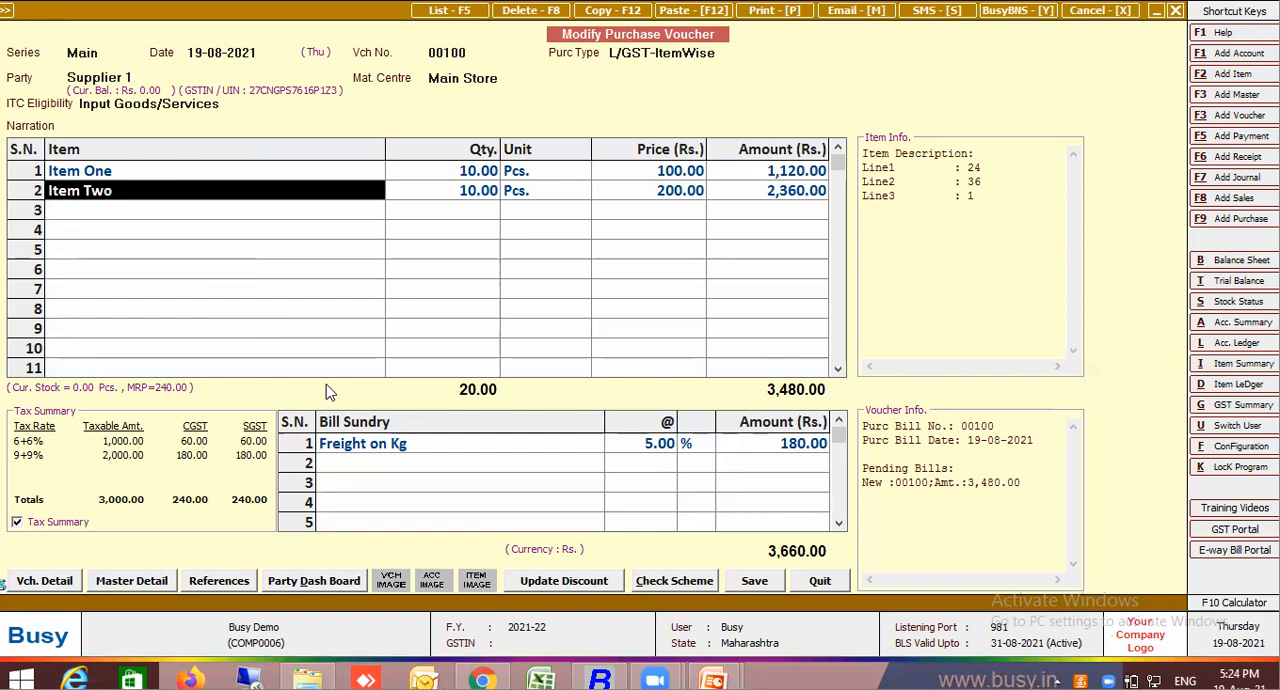
Re-enter Freight on Kg in the first bill sundry row and set its rate to 1
click(357, 446)
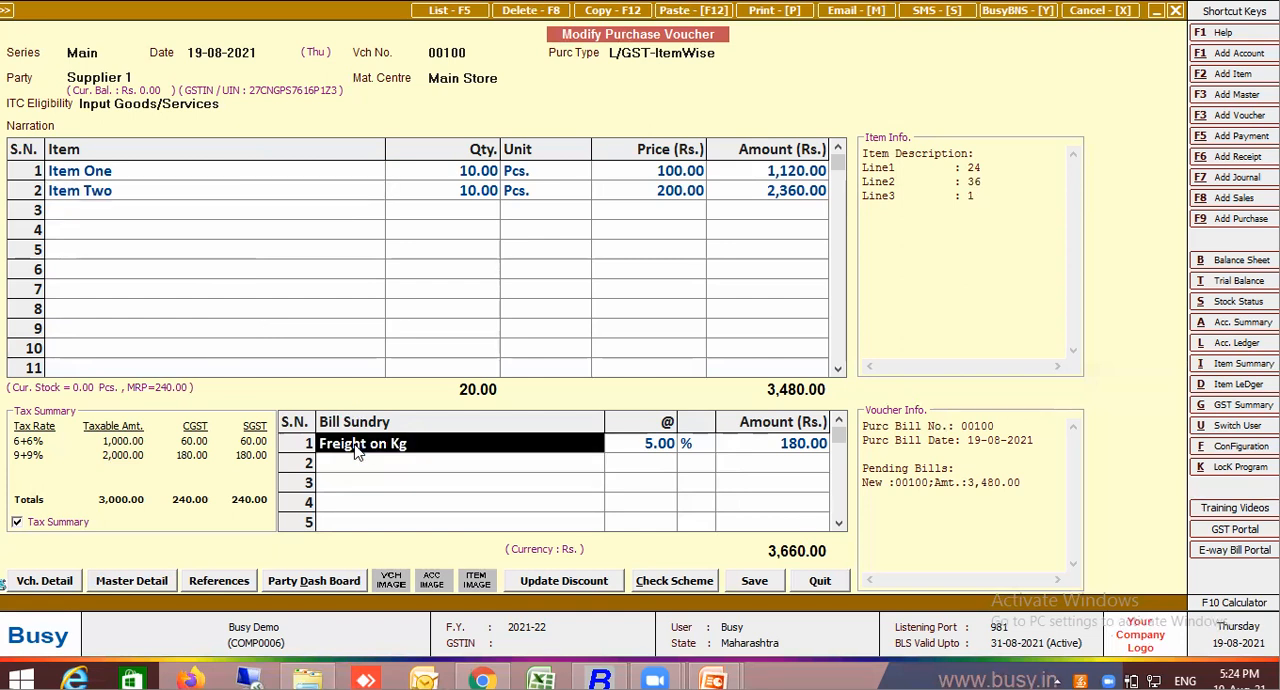
text(fre)
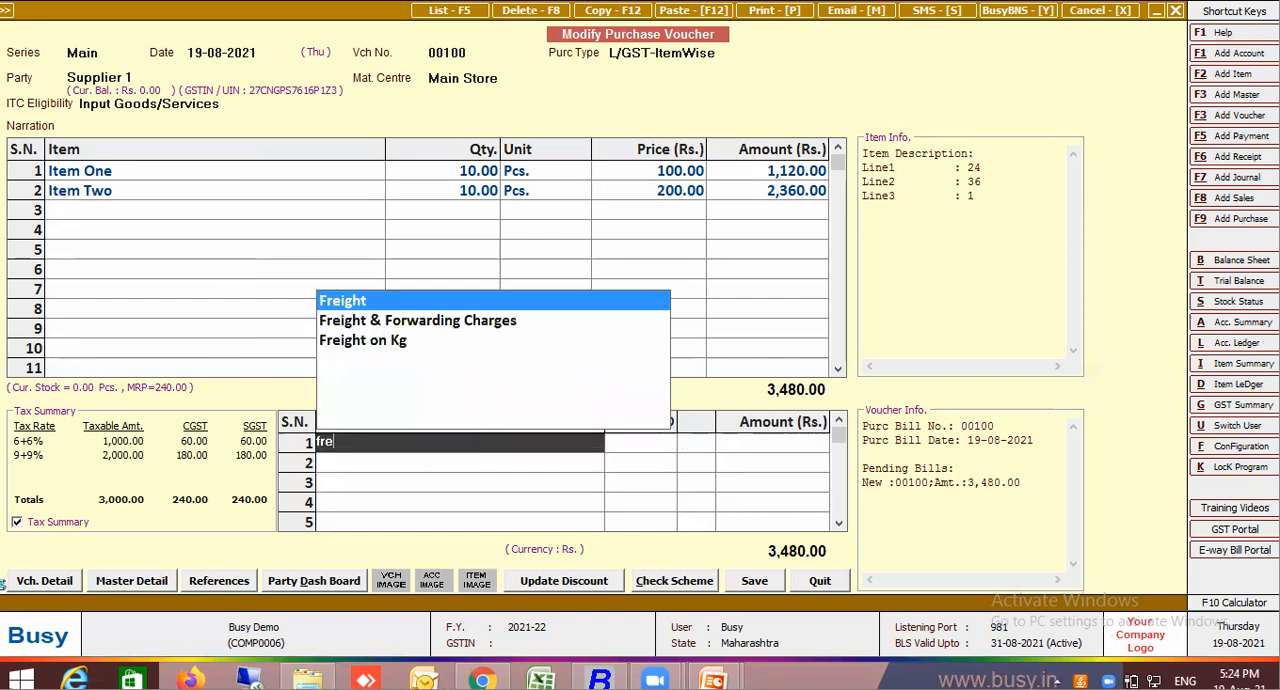
click(398, 345)
key(Return)
text(1)
key(Return)
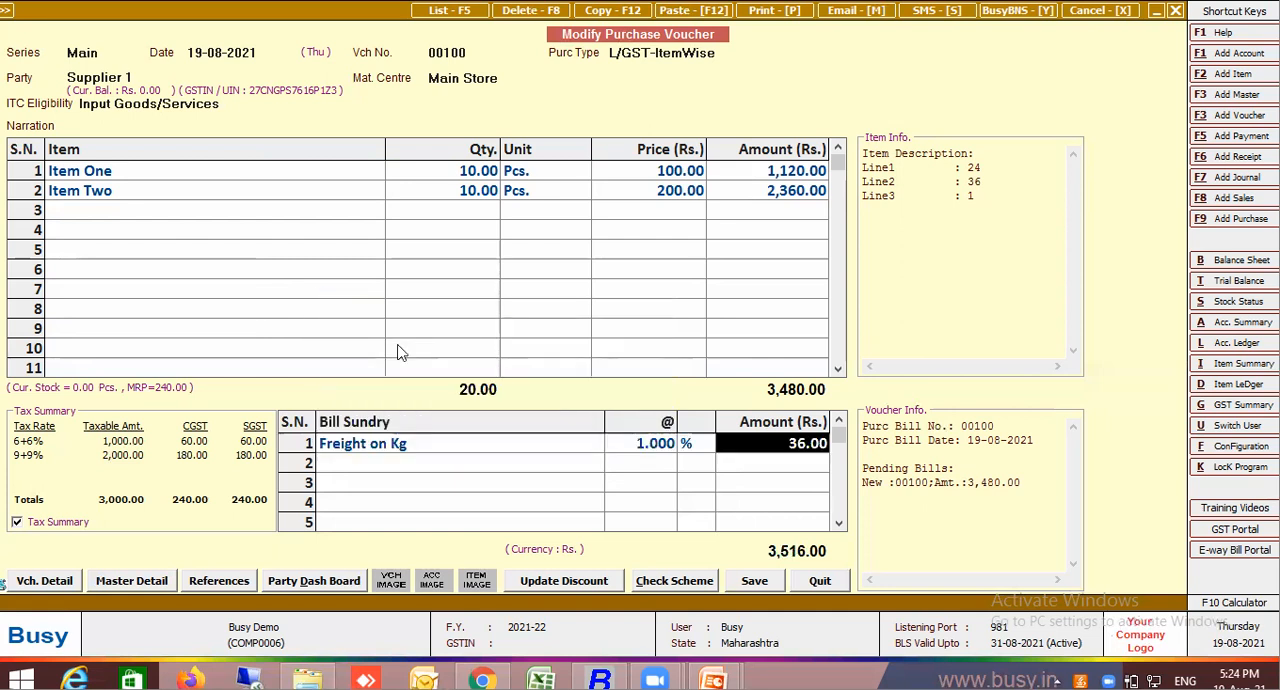
Open the item description formula of the Freight on Kg master and change it to (L1*L2*L3)
click(383, 447)
key(alt+m)
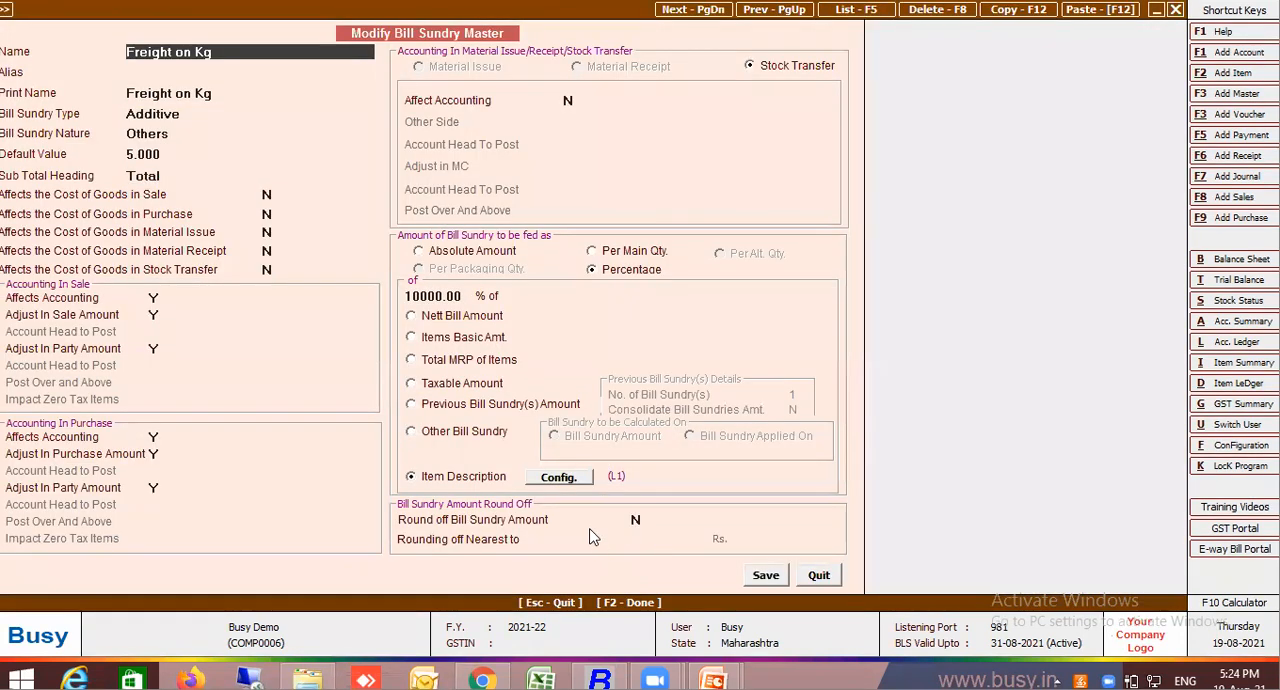
click(560, 477)
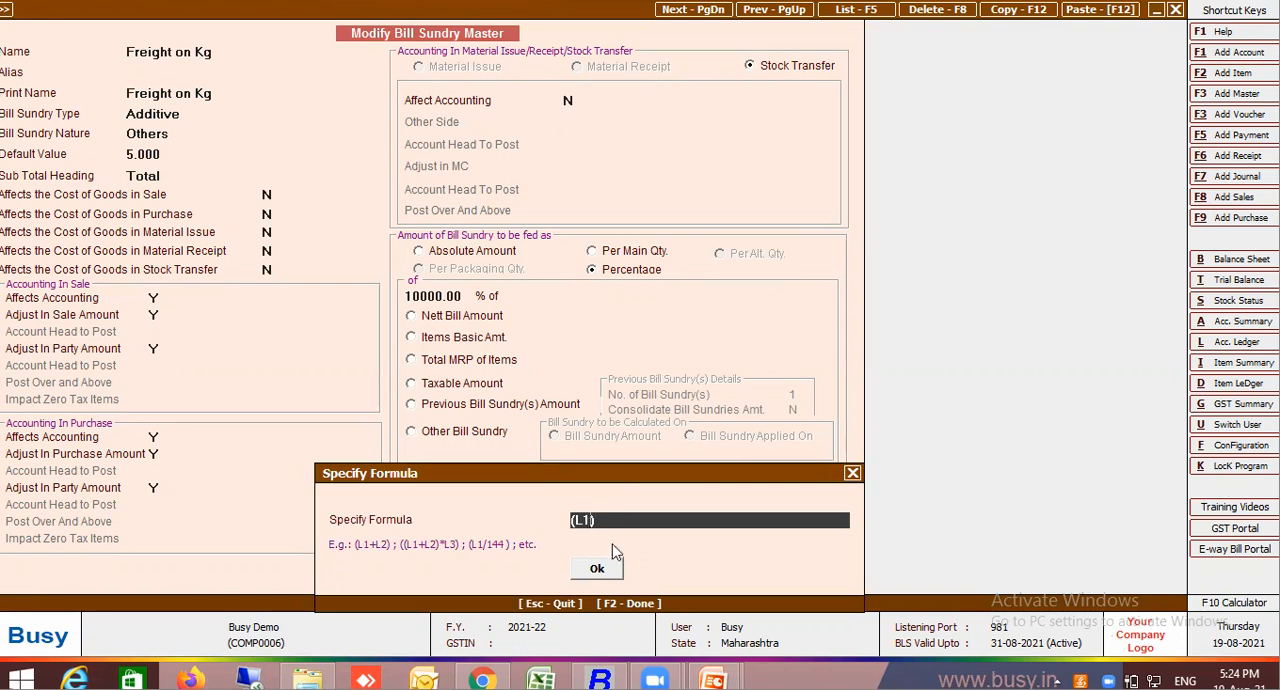
text(*L2*L3)
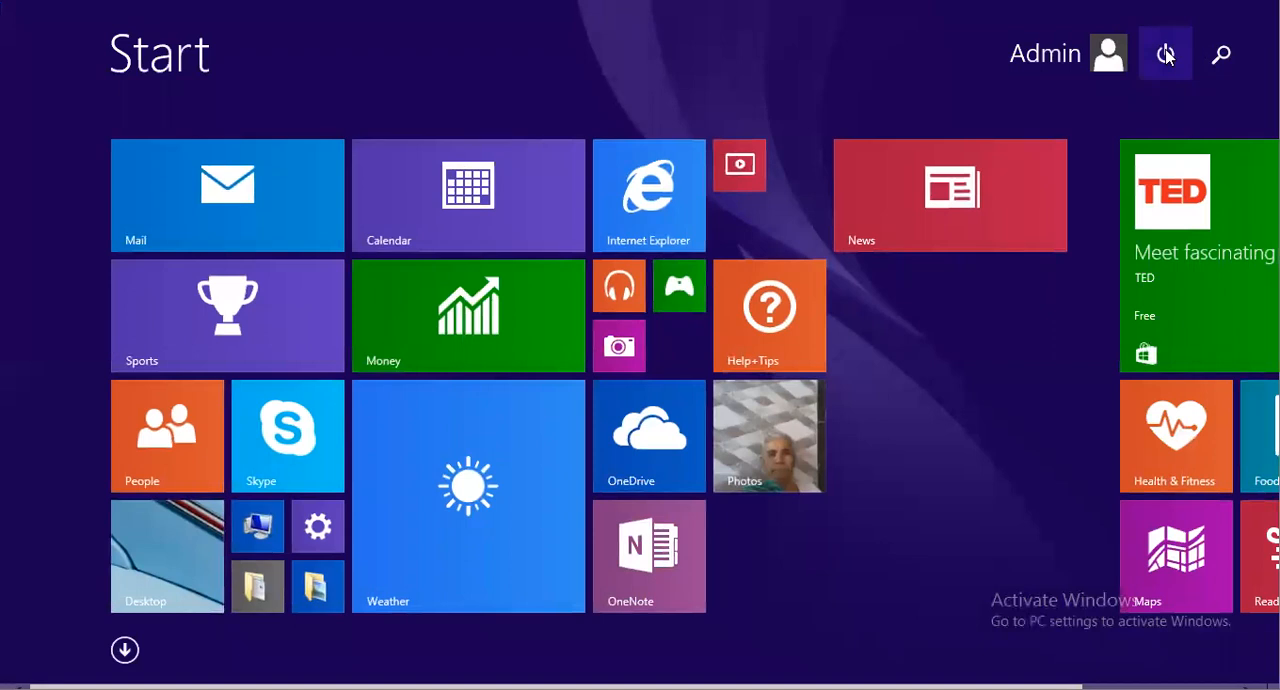
Search Windows for the keyboard and open the On-Screen Keyboard over the formula dialog
click(1220, 55)
text(k)
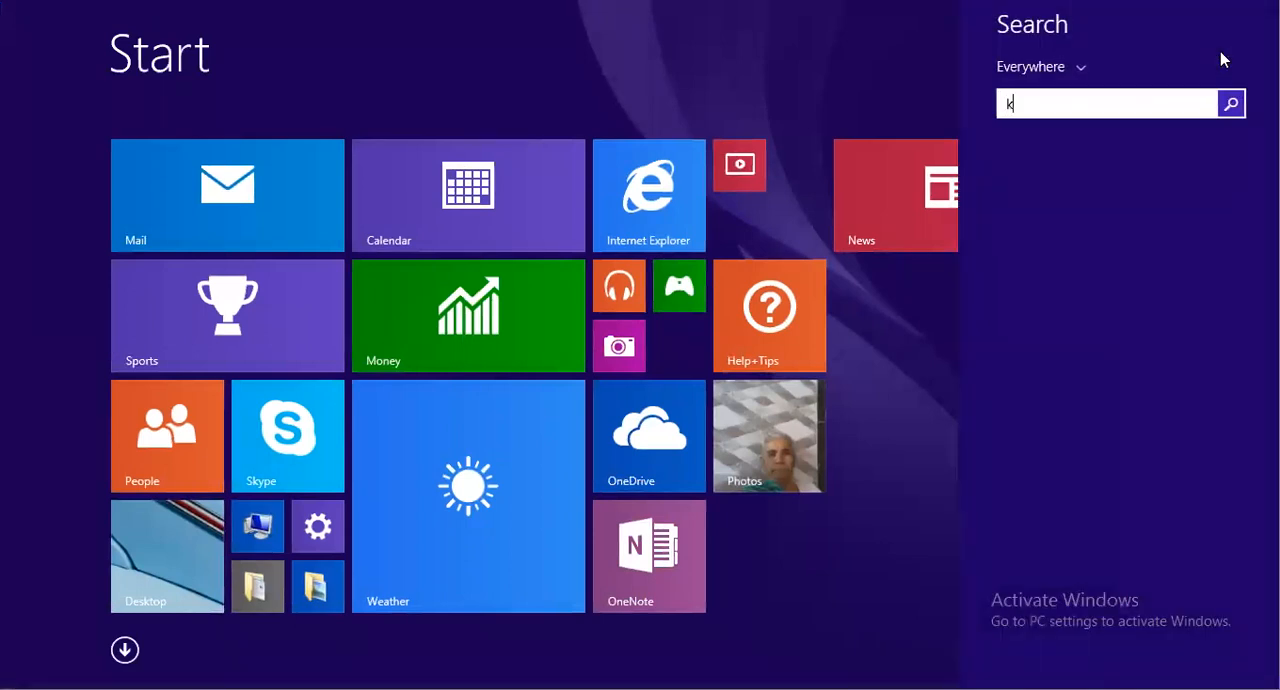
text(eybboard)
click(1200, 153)
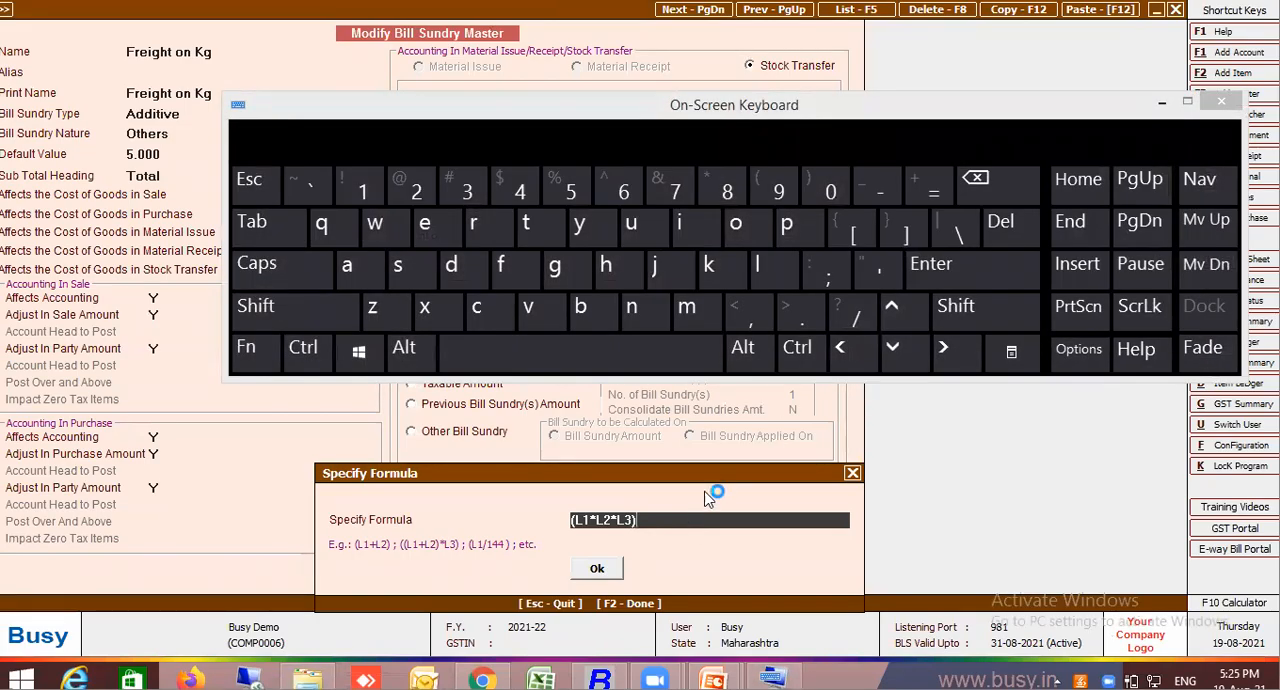
Complete the Freight on Kg item description formula as (L1*L2*L3)/144, save the master and recheck it
click(856, 318)
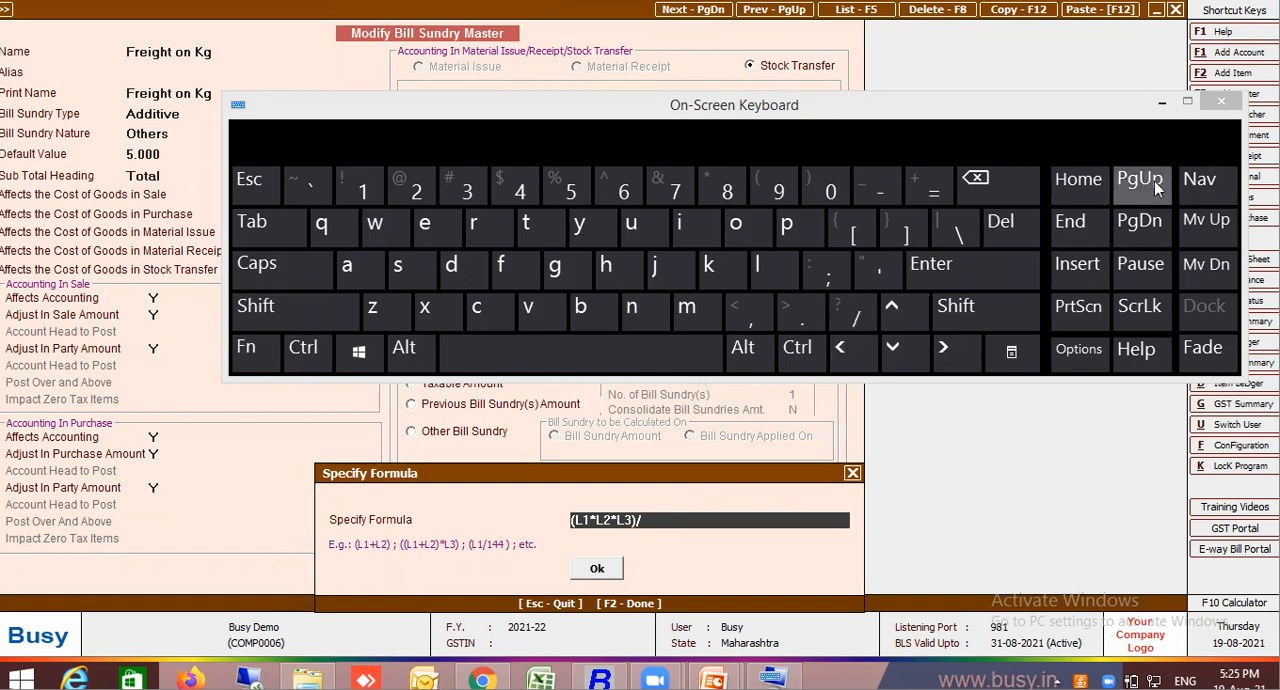
click(1225, 102)
text(144)
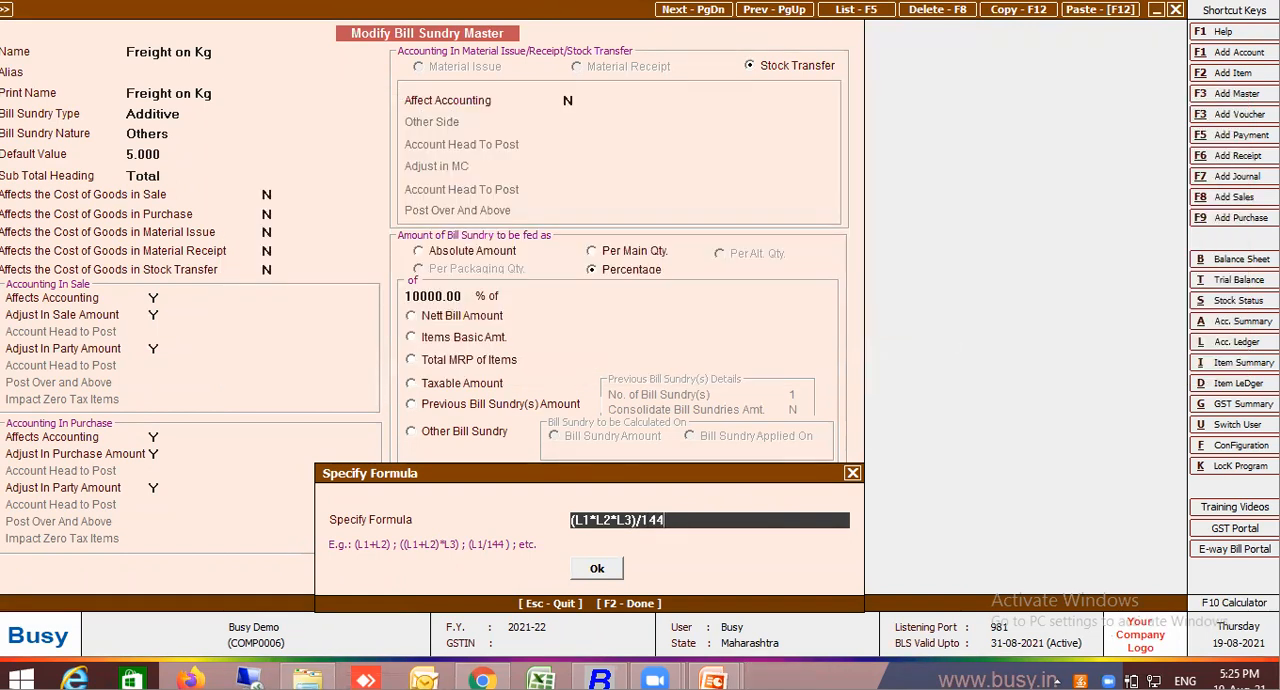
click(615, 568)
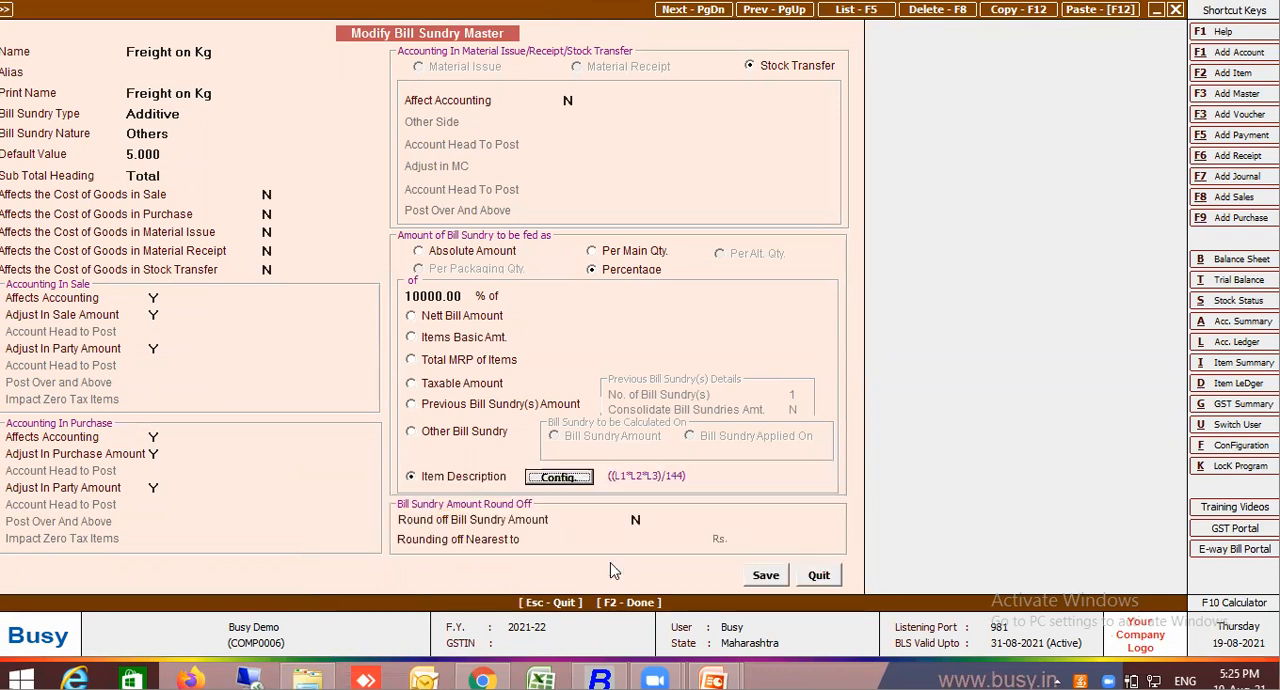
click(766, 576)
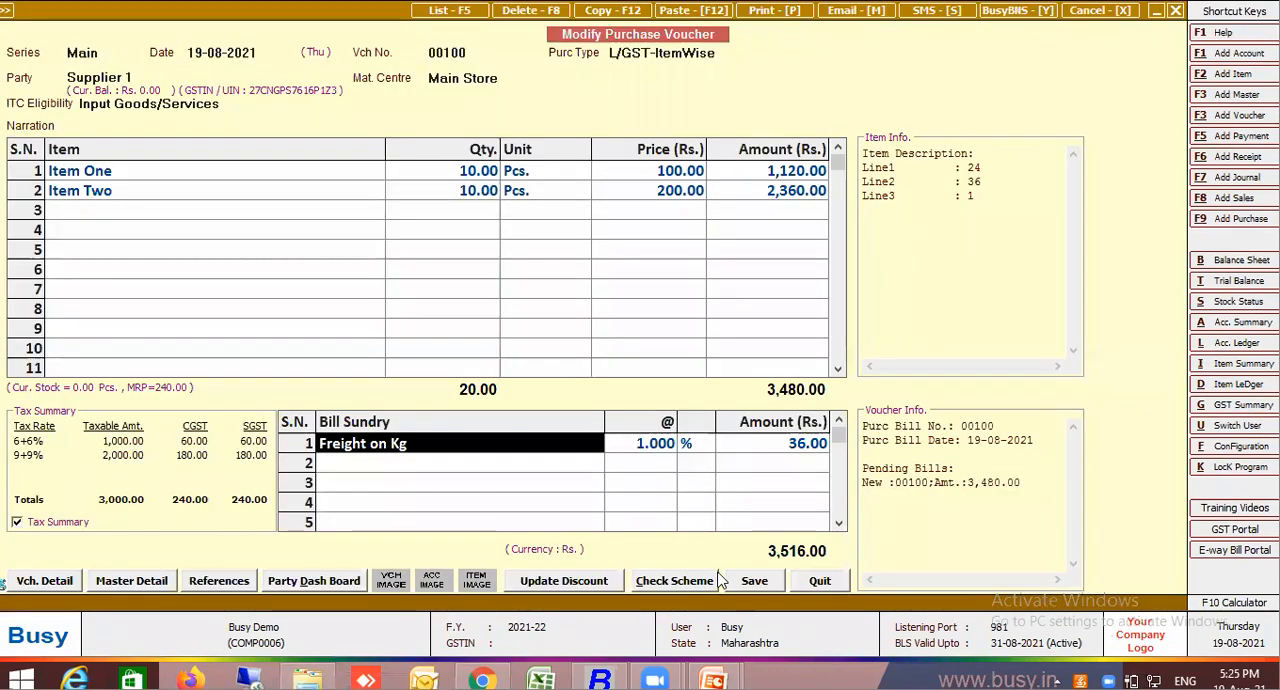
key(alt+m)
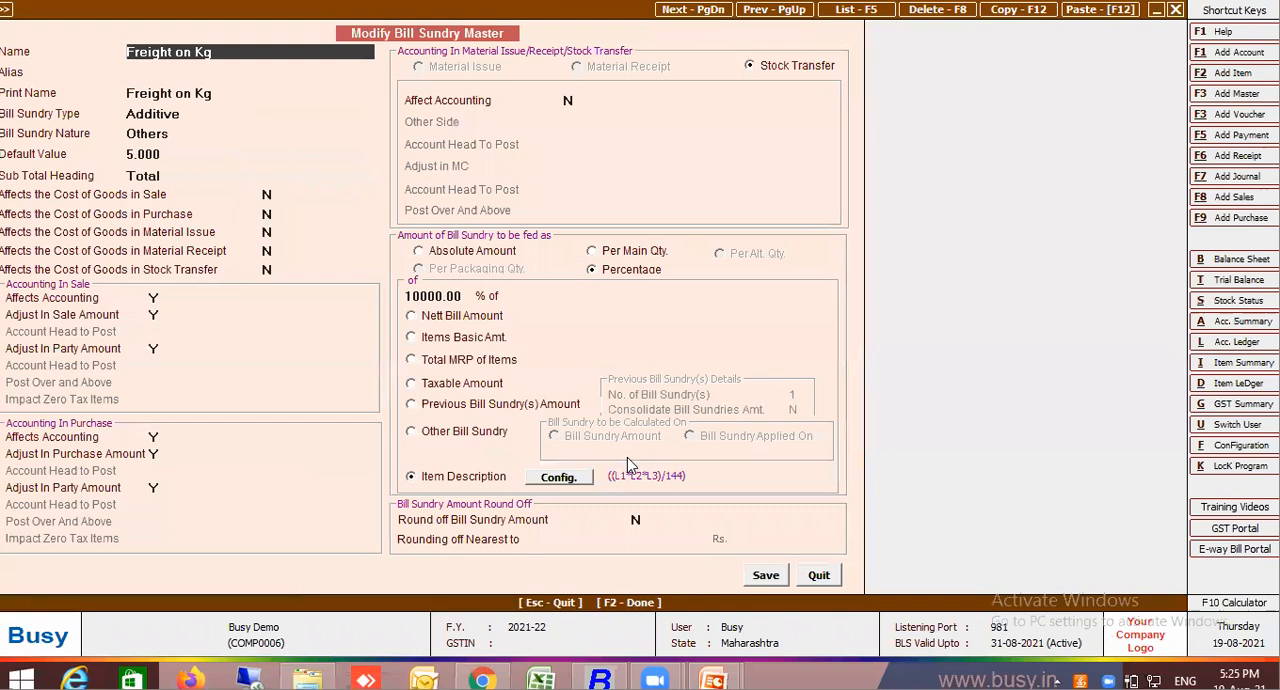
click(764, 574)
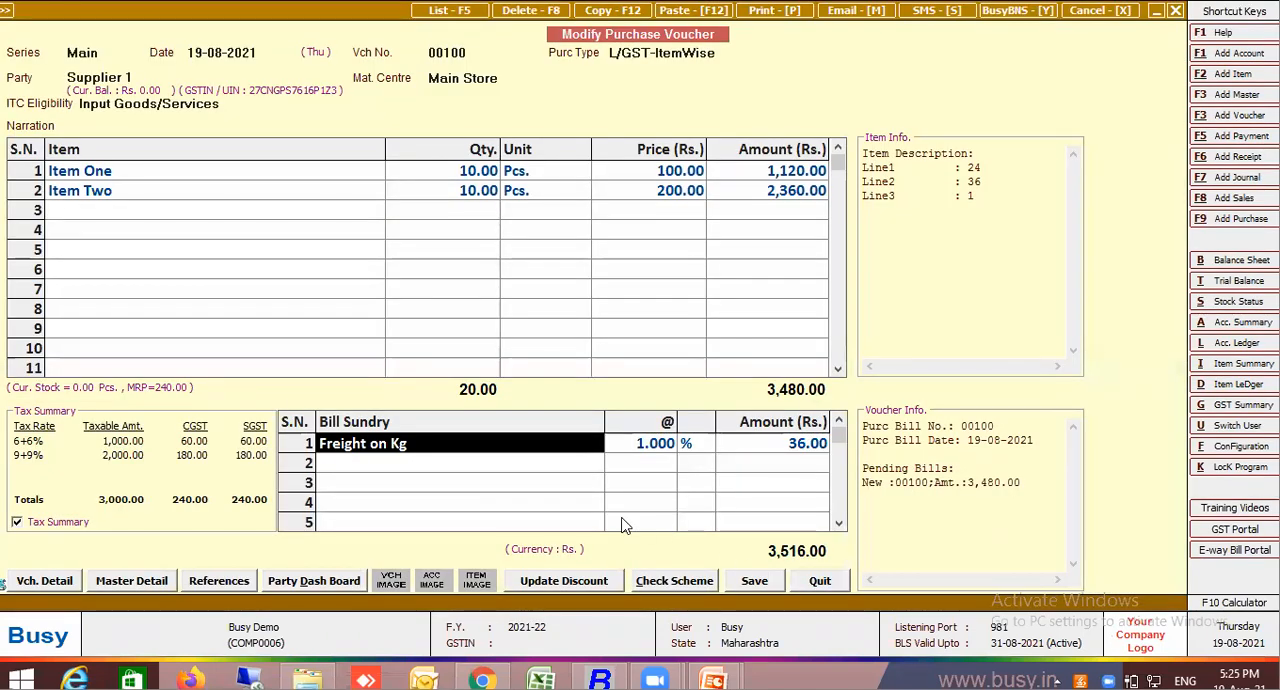
Replace the first bill sundry row with a fresh Freight on Kg entry and set its rate to 1
key(BackSpace)
text(fre)
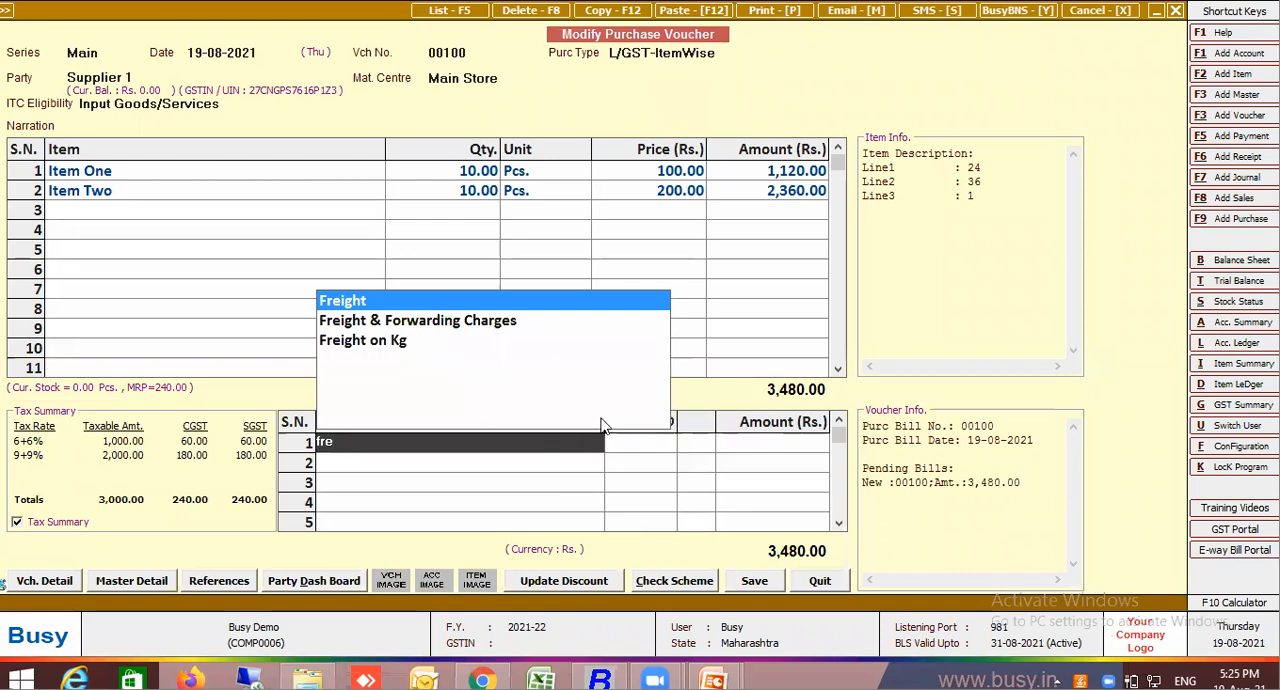
click(424, 344)
key(Return)
key(Return)
key(Return)
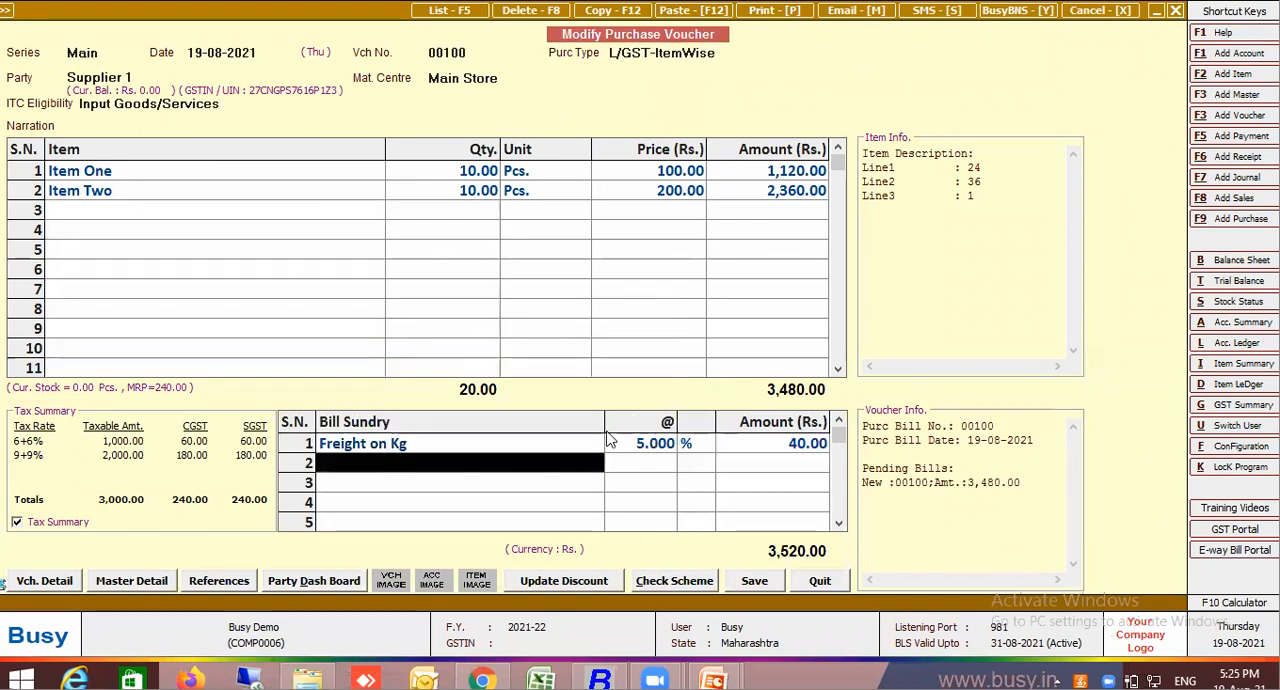
click(634, 452)
text(1)
key(Return)
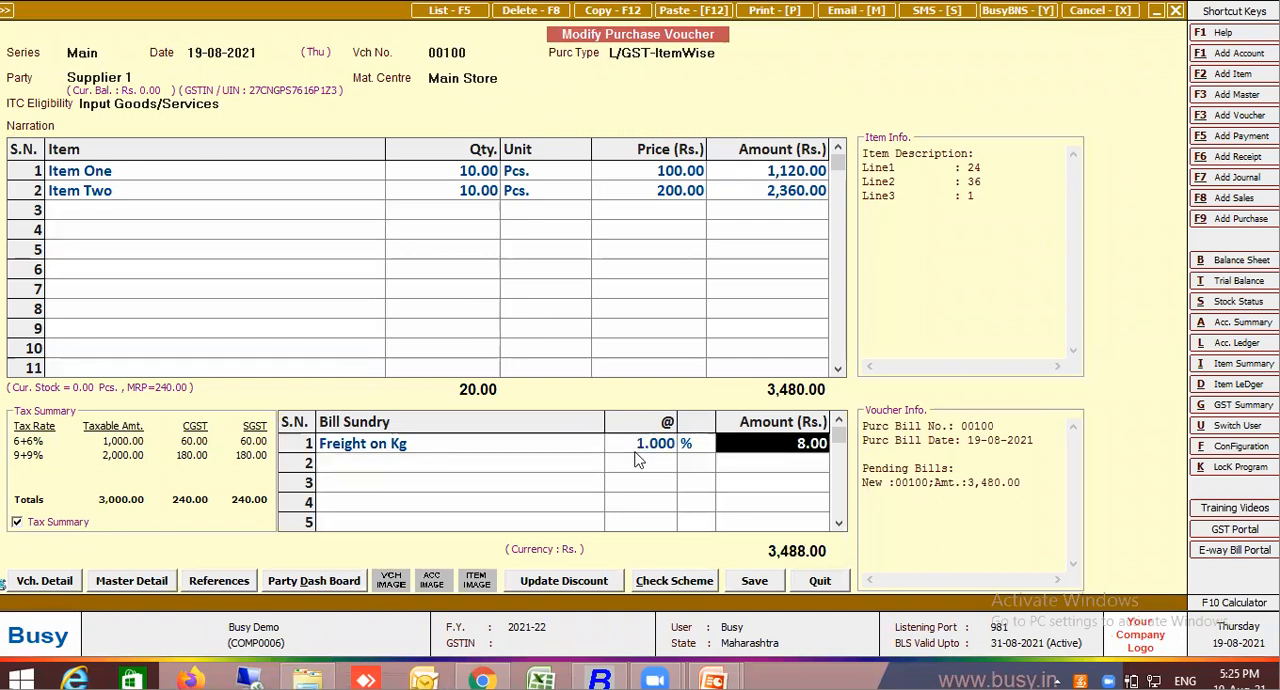
Examine the item description lines of Item One and Item Two that feed the freight formula
click(577, 445)
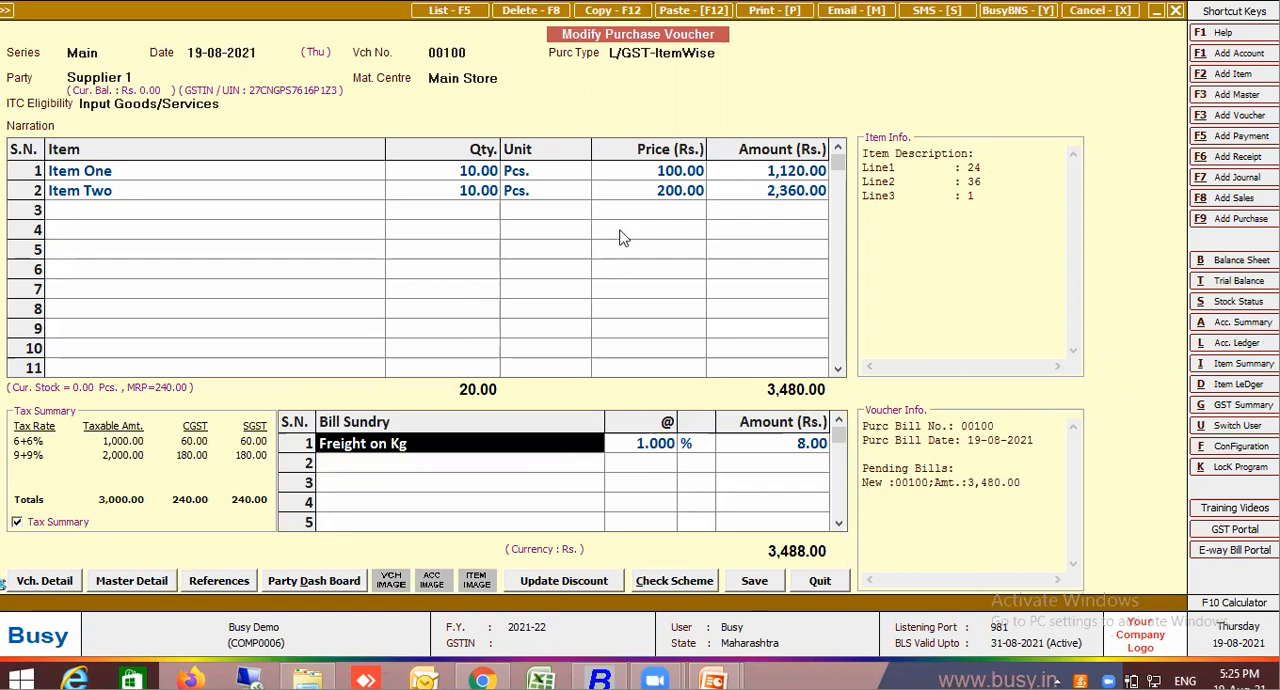
click(352, 181)
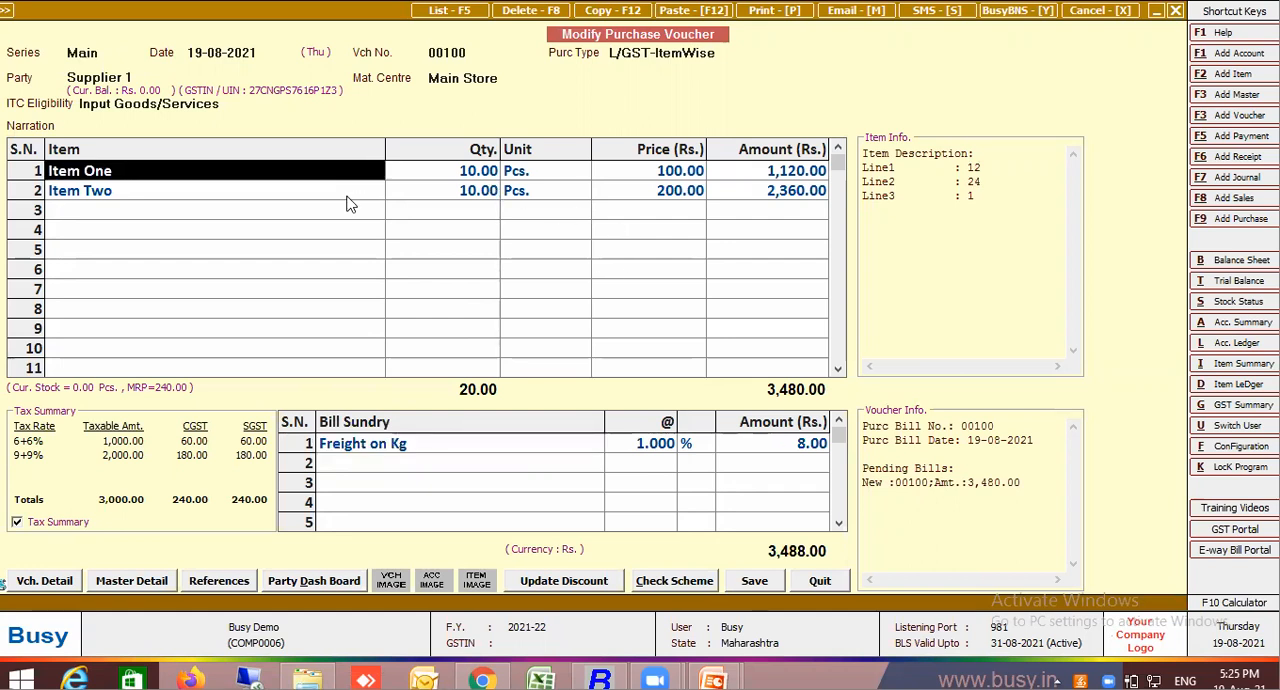
click(342, 196)
key(Return)
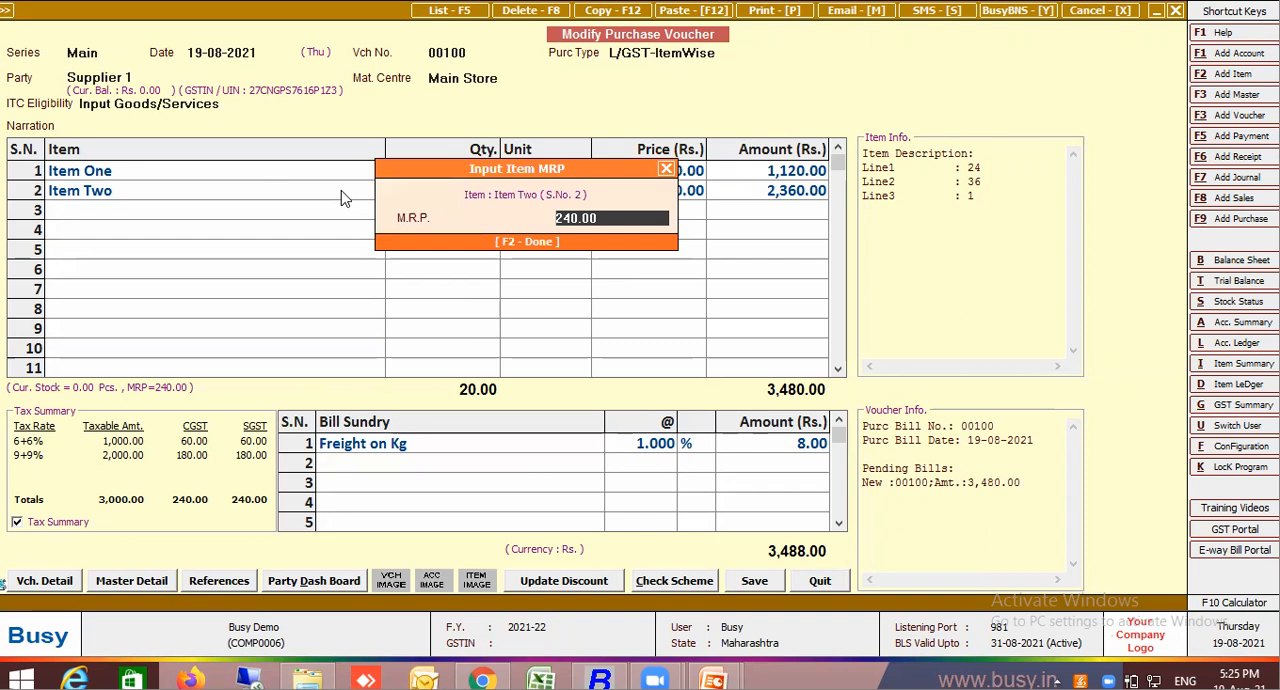
key(Return)
key(Return)
key(Return)
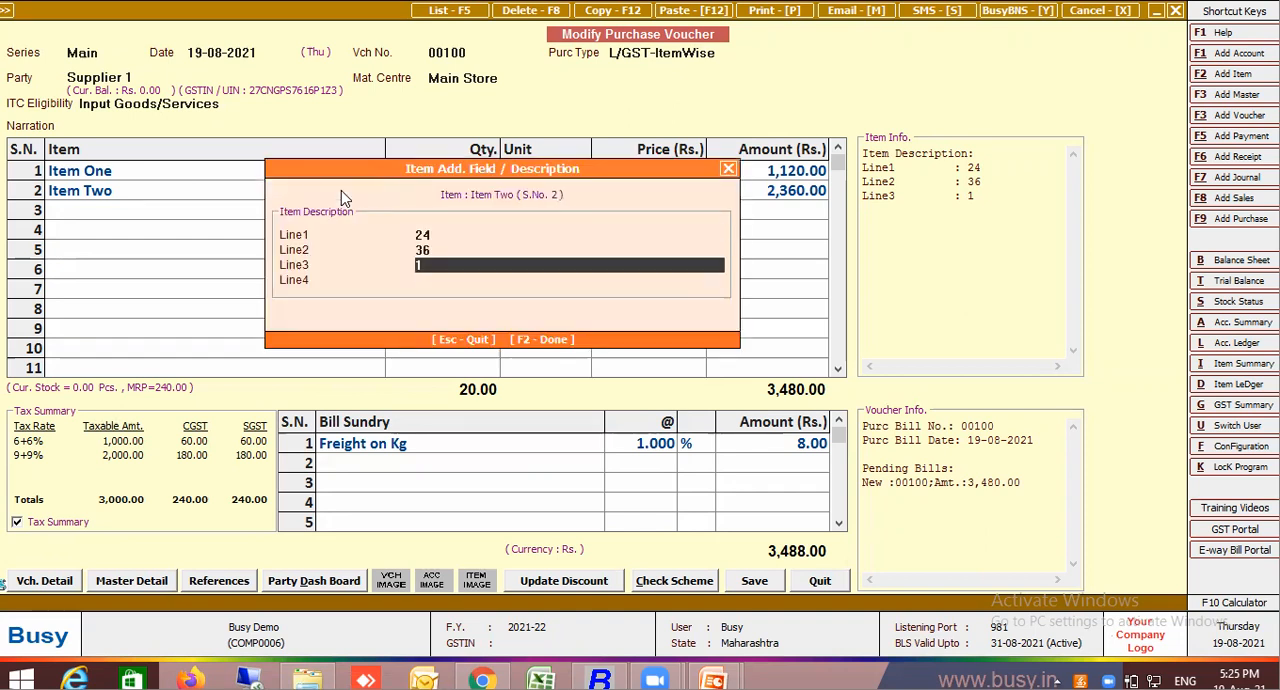
key(Return)
key(Return)
key(Up)
key(Return)
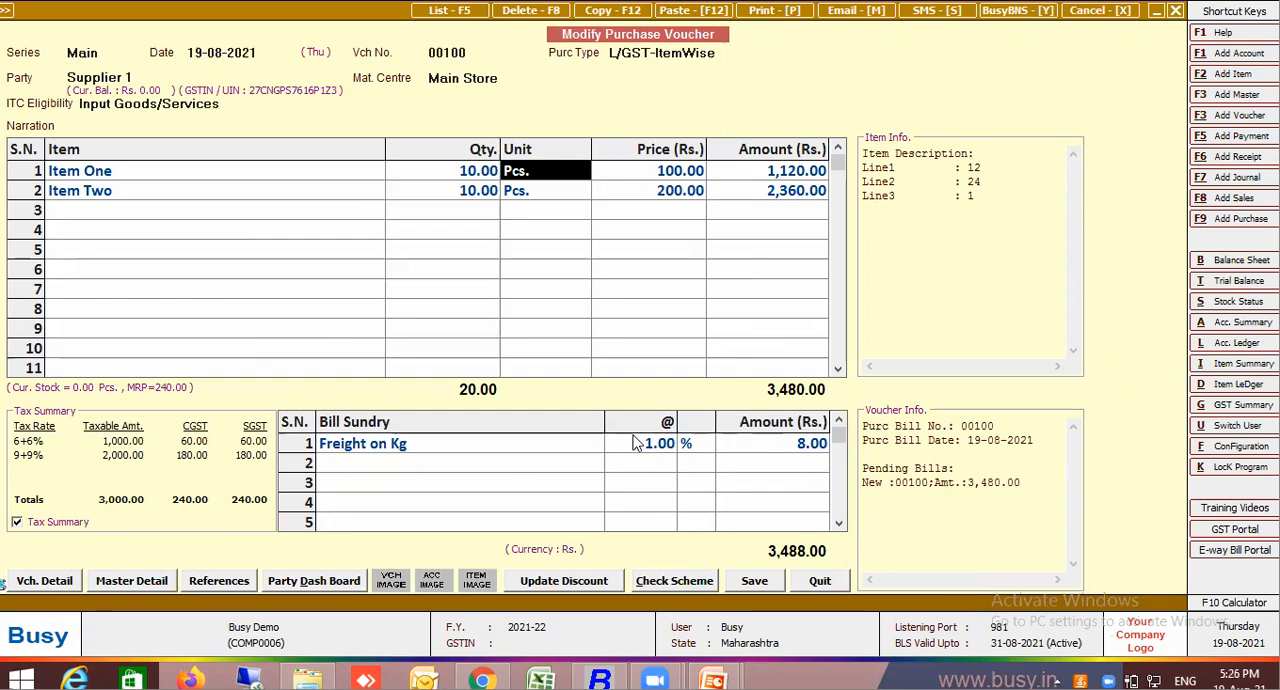
Set Line3 to 10 in the item descriptions of both Item One and Item Two
click(318, 176)
key(Return)
key(Return)
key(Return)
key(Return)
text(0)
key(Return)
key(Return)
key(Return)
key(Return)
key(Return)
key(Return)
key(Return)
key(Return)
key(Return)
key(Return)
text(0)
key(Return)
key(Return)
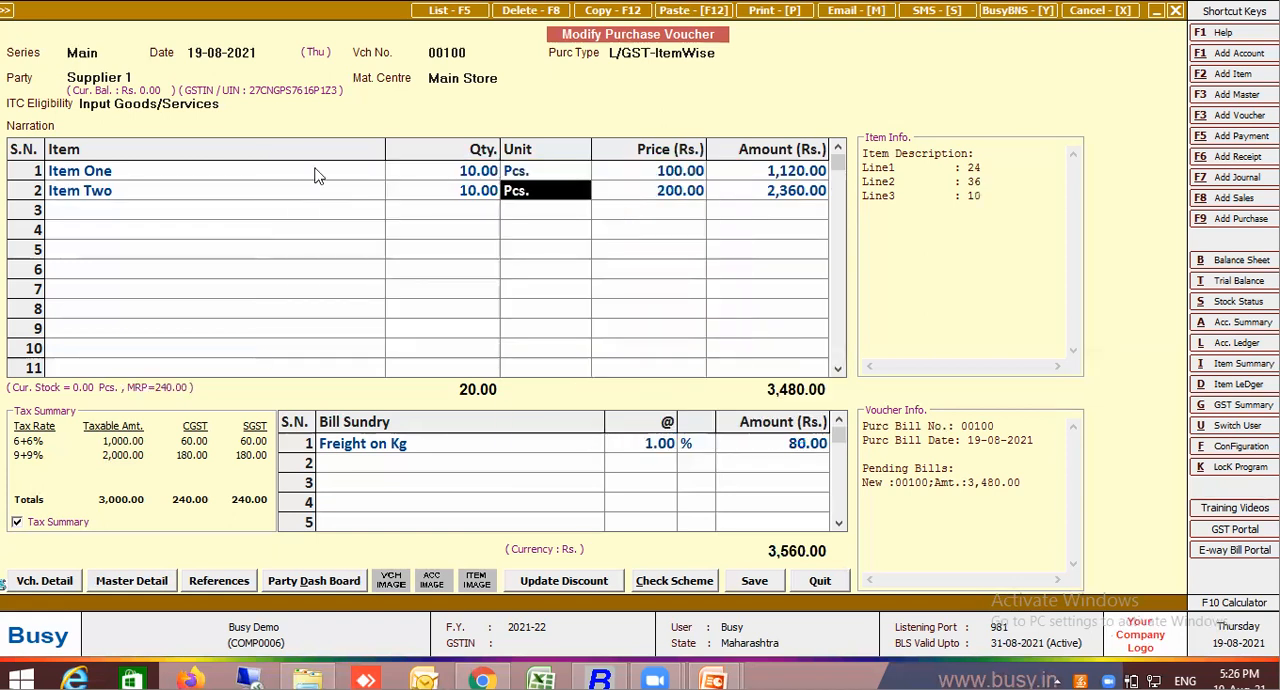
click(320, 195)
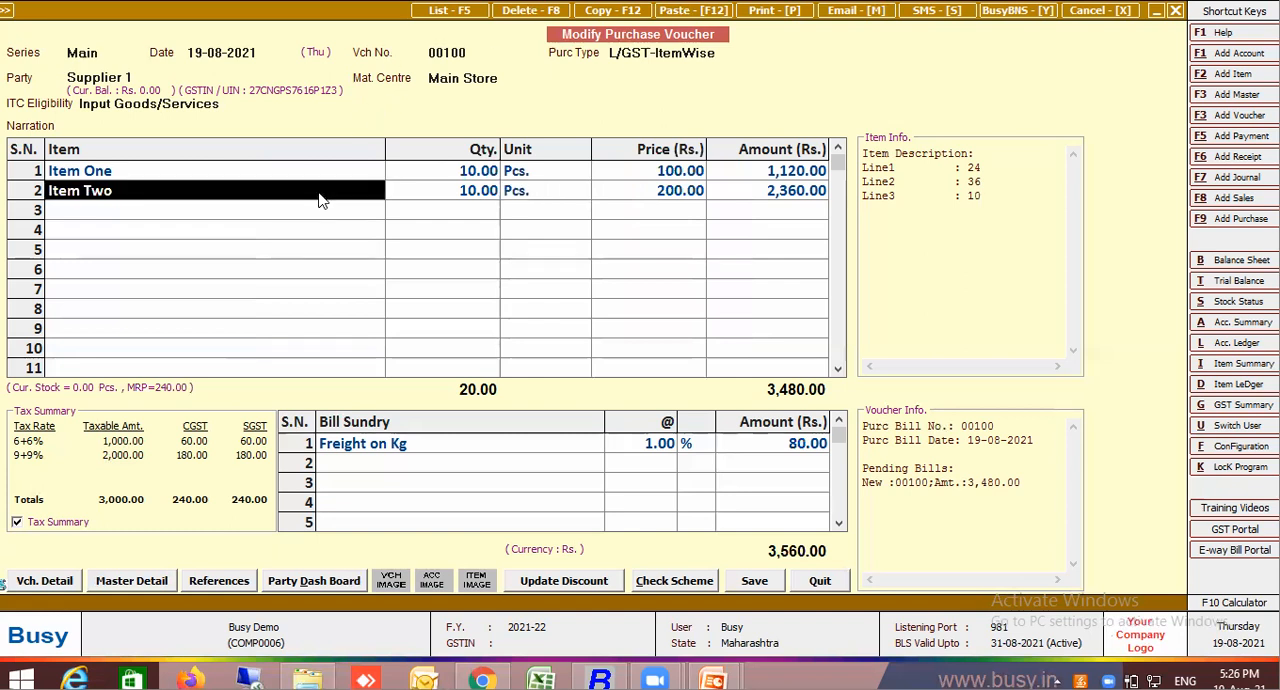
key(Return)
key(Return)
key(Return)
key(Return)
key(Return)
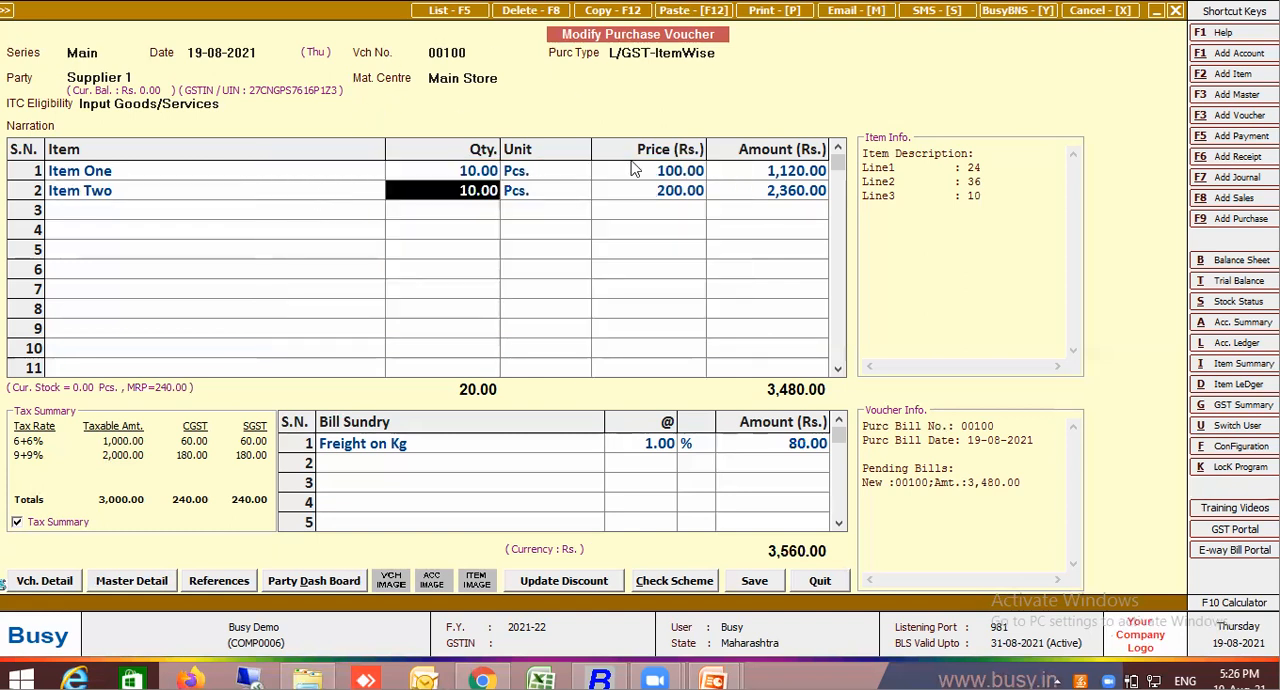
Set the Freight on Kg rate to 15 and quit the purchase voucher without saving
click(652, 447)
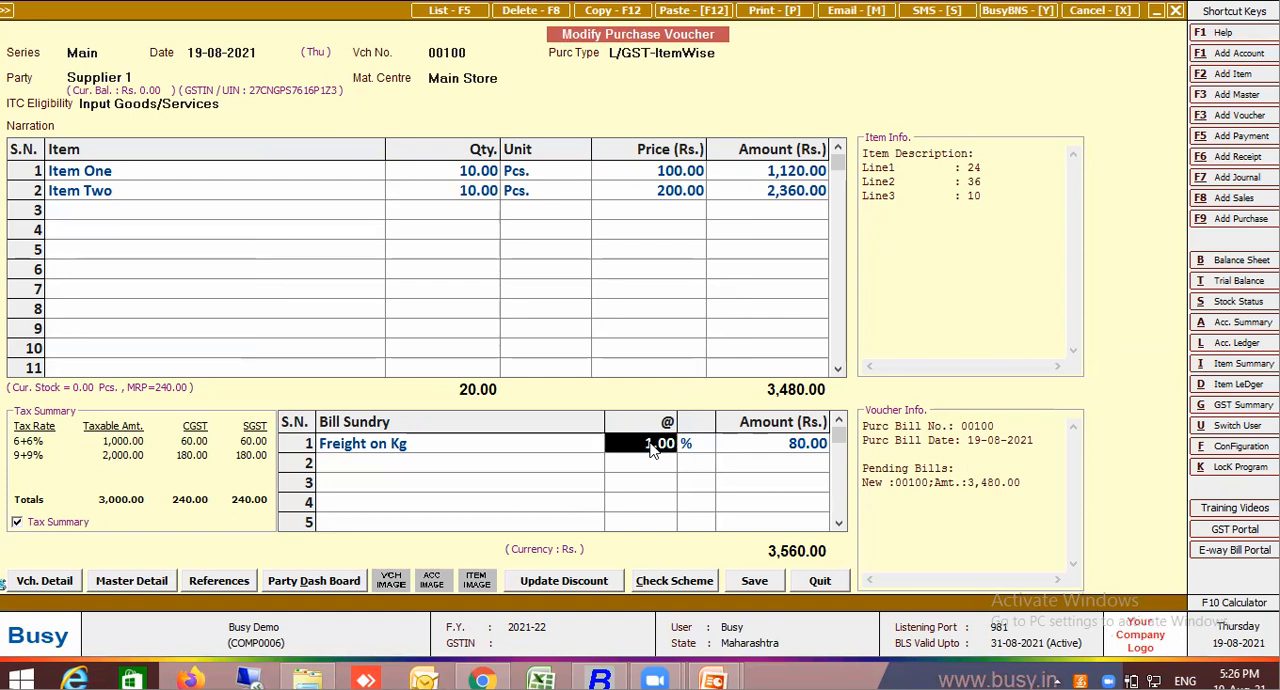
text(15)
key(Return)
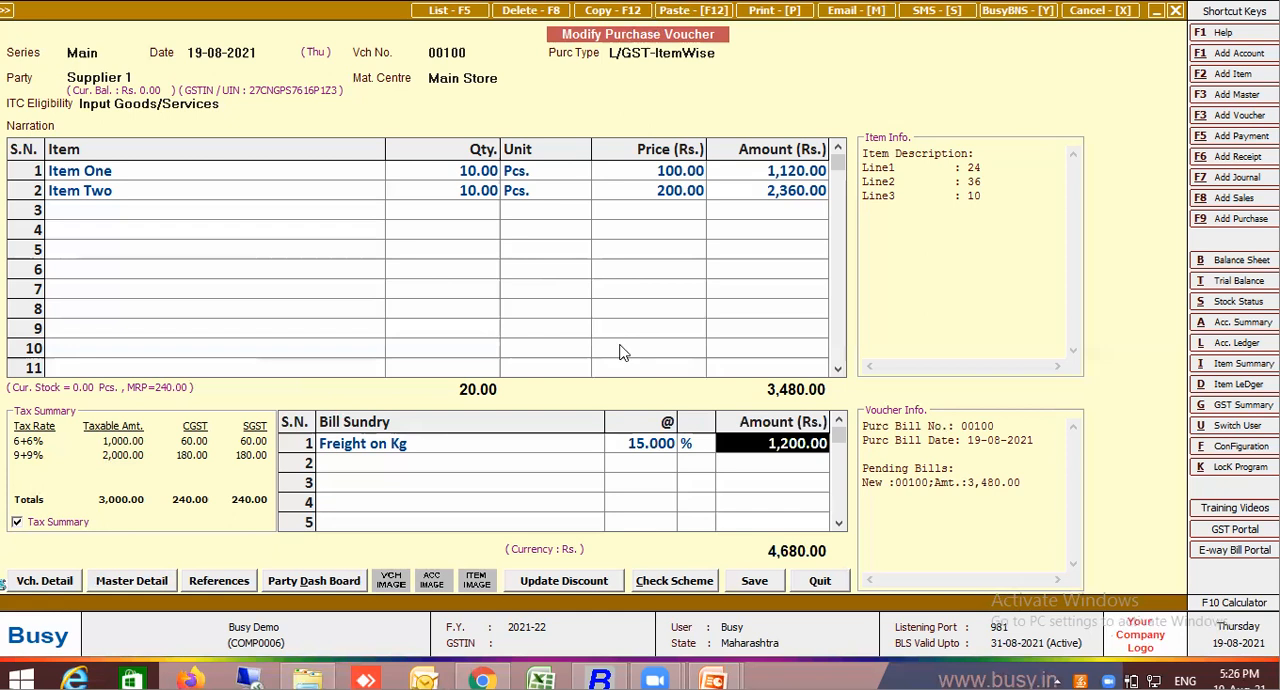
click(819, 582)
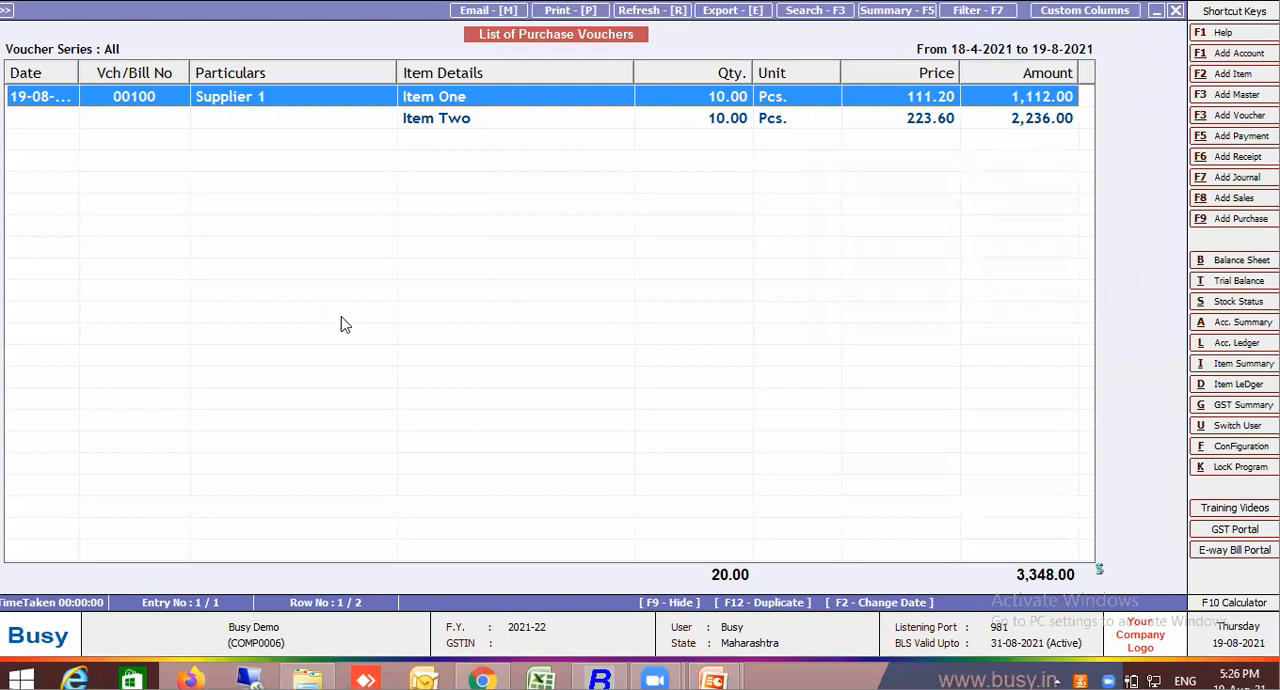
Reopen the Supplier 1 purchase voucher and examine the master of its Freight bill sundry
key(Return)
click(446, 443)
key(alt+m)
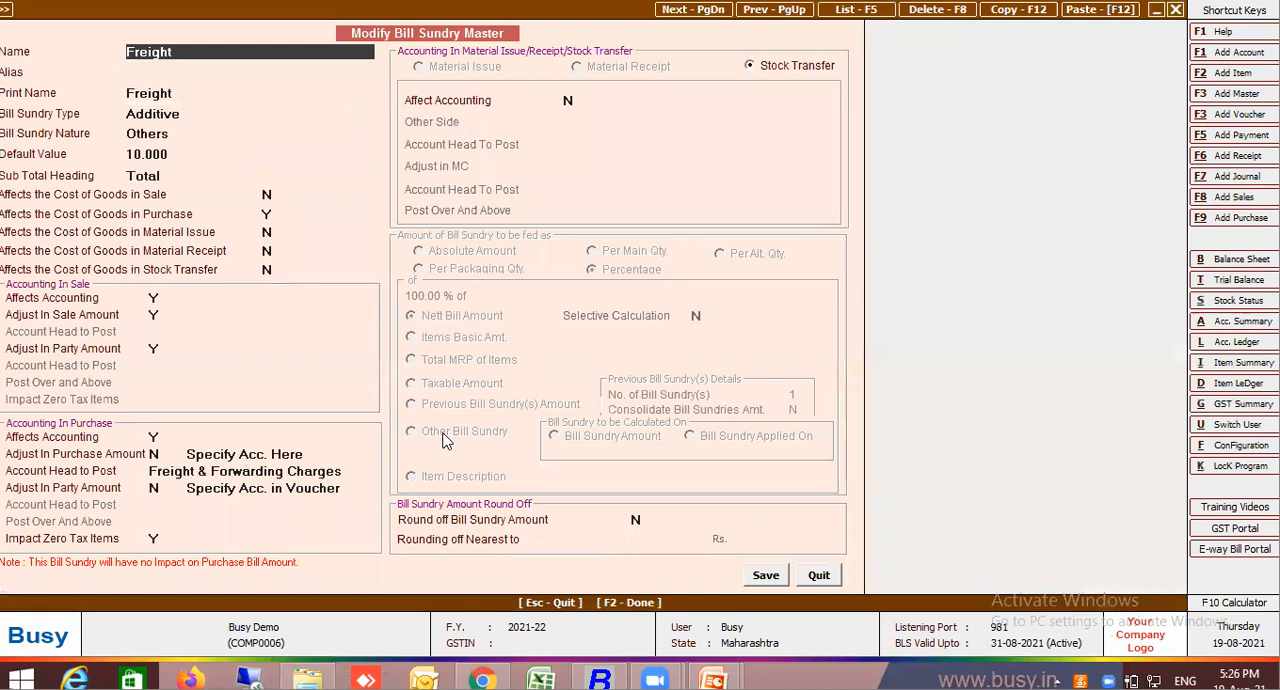
key(Escape)
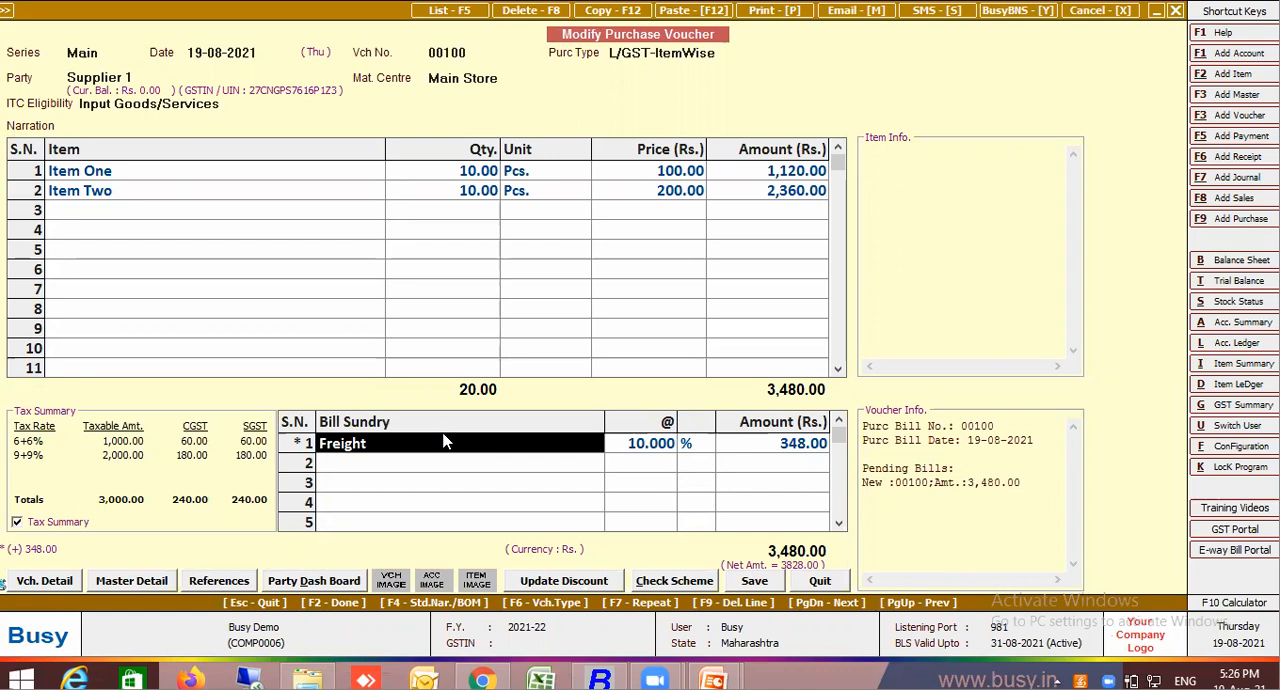
Delete the Freight row and enter Freight again, leaving its party account to post blank
key(F9)
key(space)
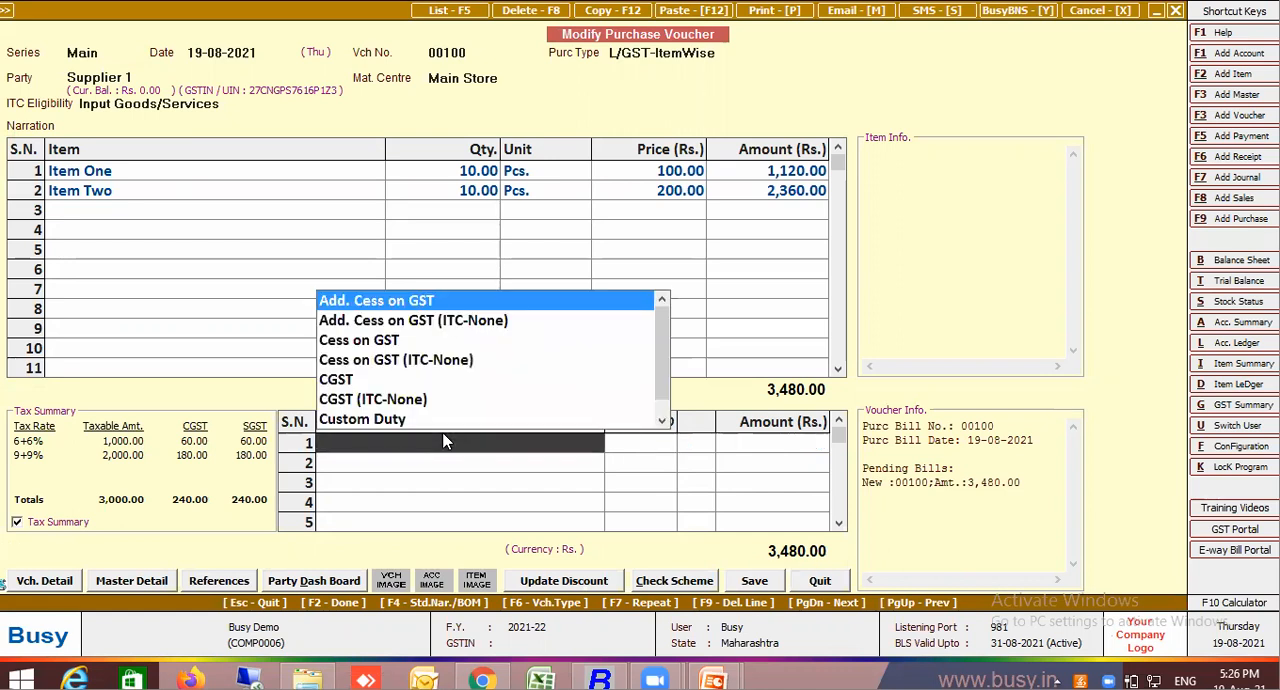
text(fre)
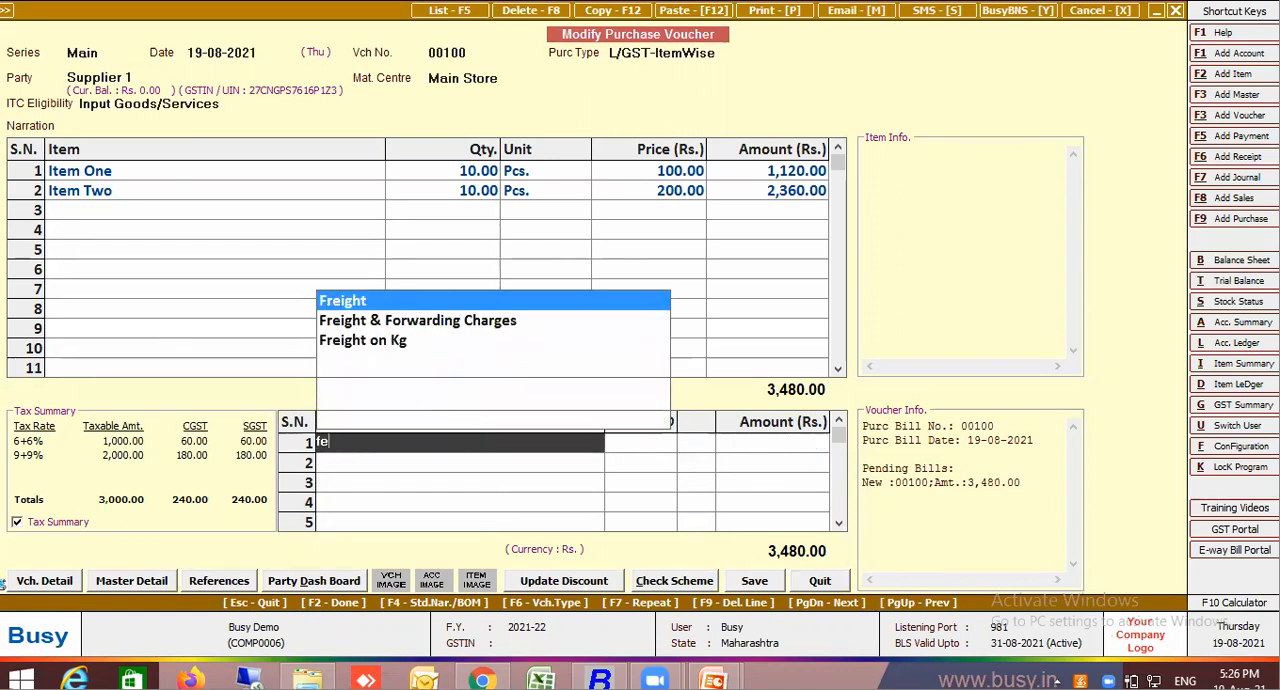
key(Return)
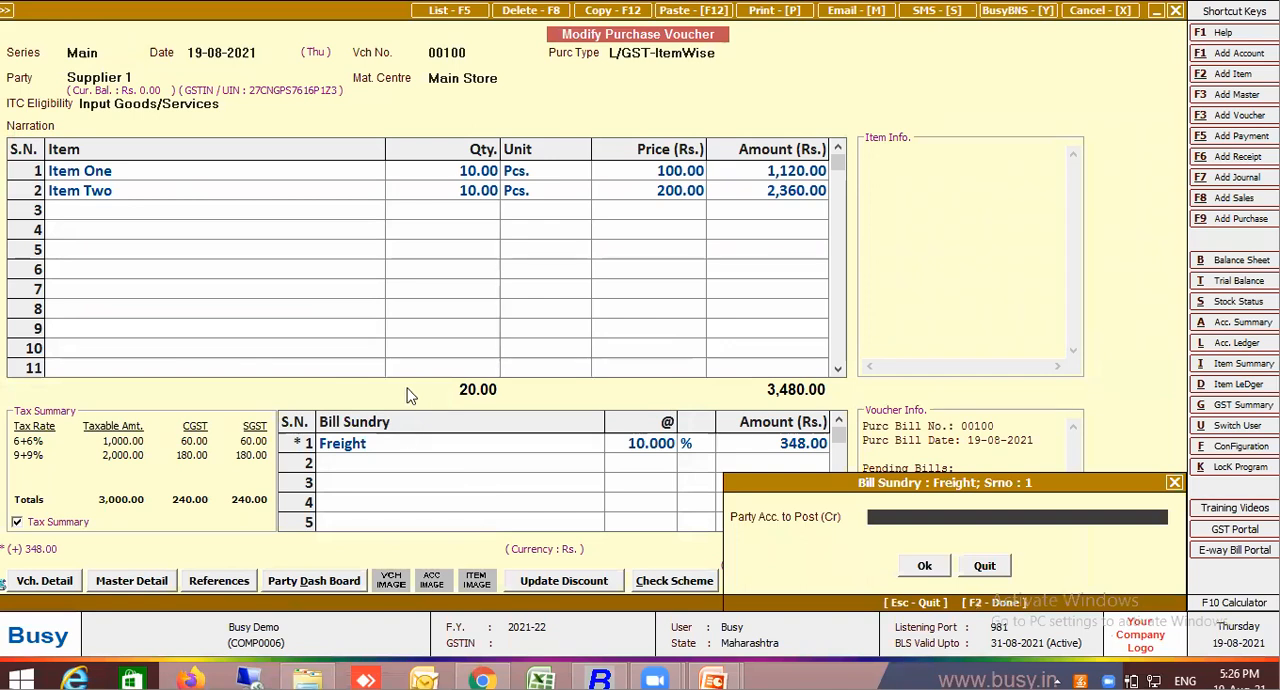
key(Escape)
Review the Freight bill sundry master's purchase accounting settings and close it unchanged
click(404, 445)
key(alt+m)
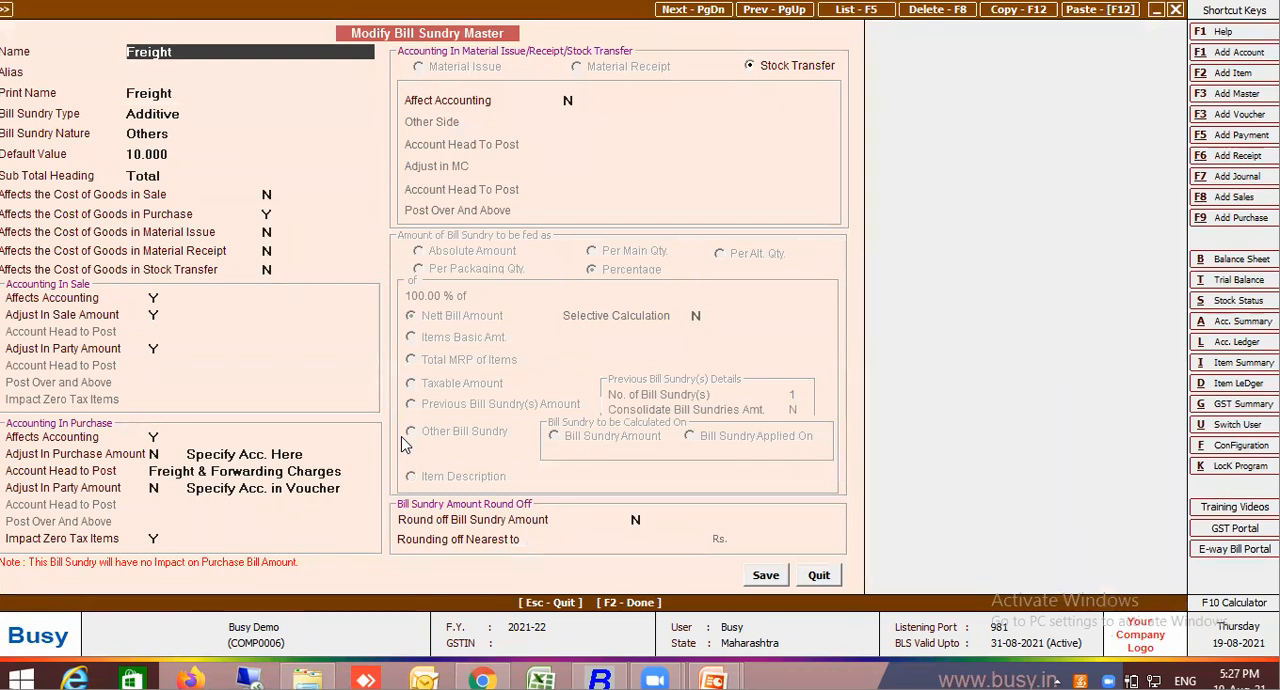
key(Escape)
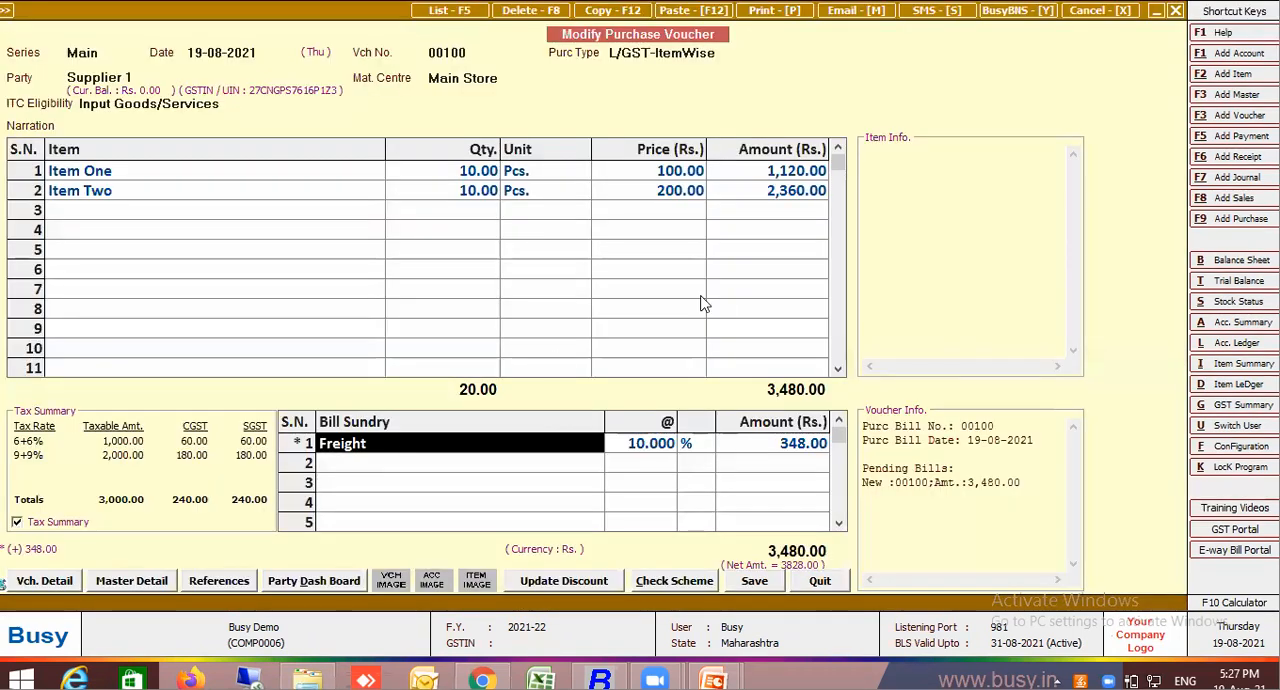
Change the voucher's purchase type to I/GST-MultiRate
click(749, 54)
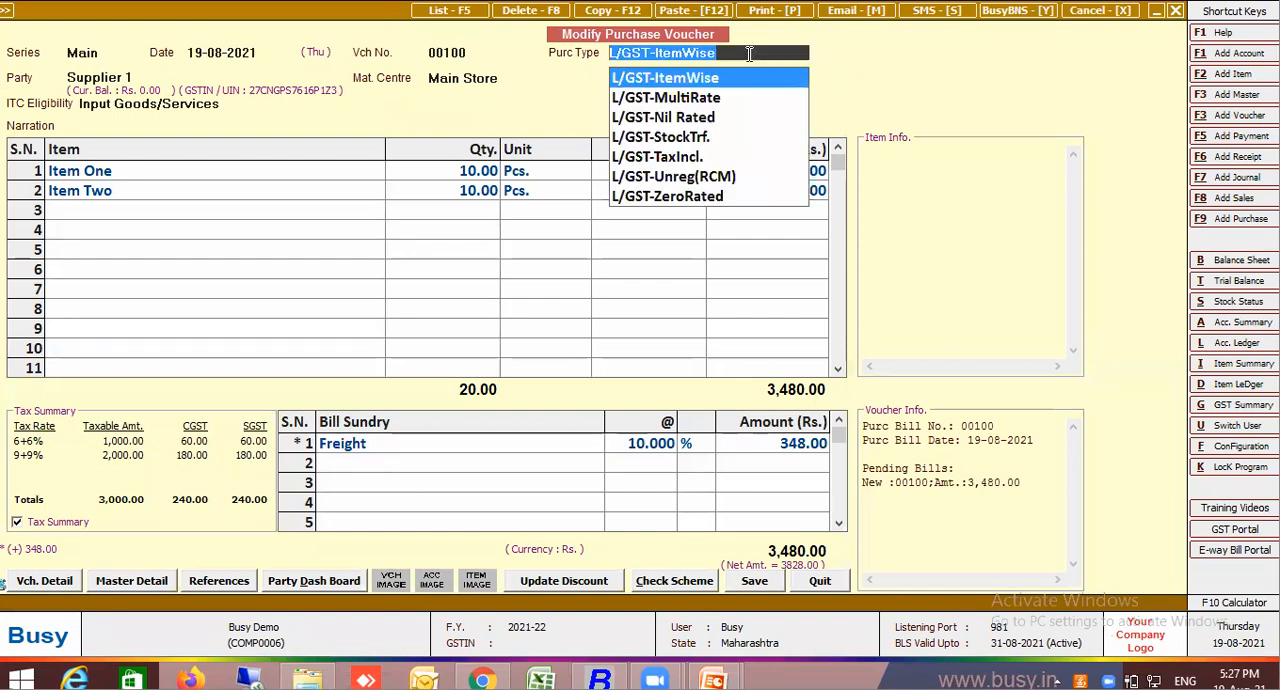
text(multi)
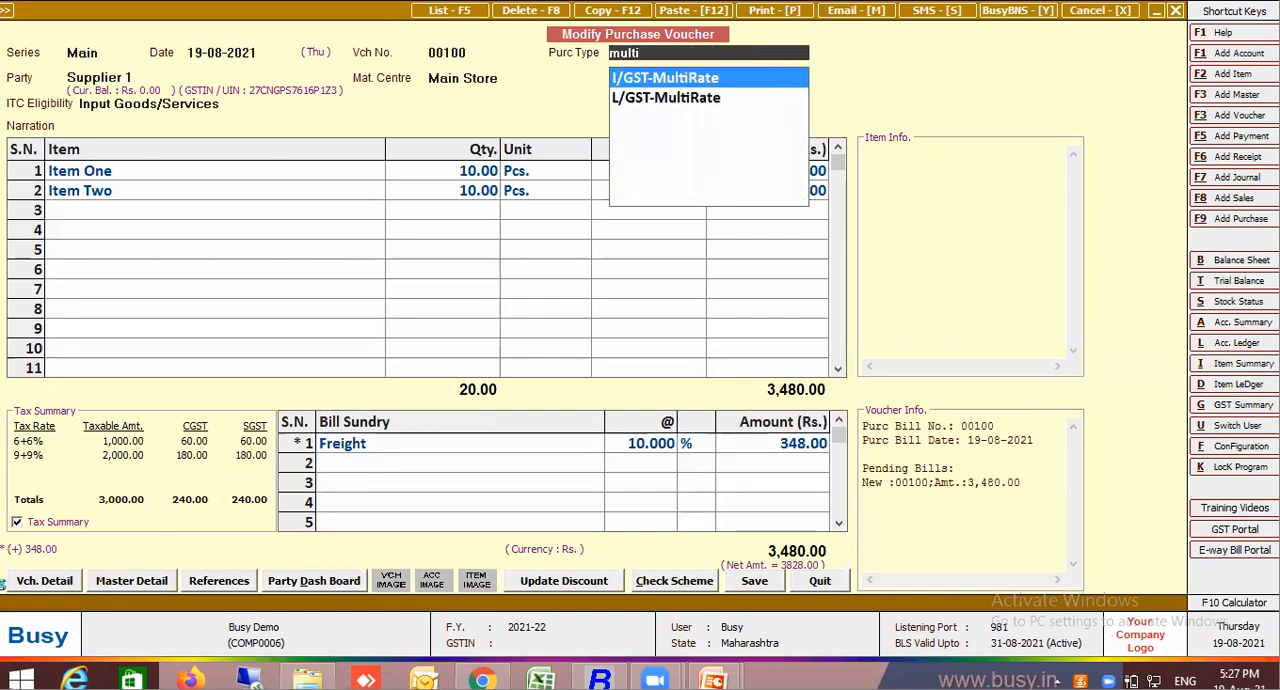
key(Return)
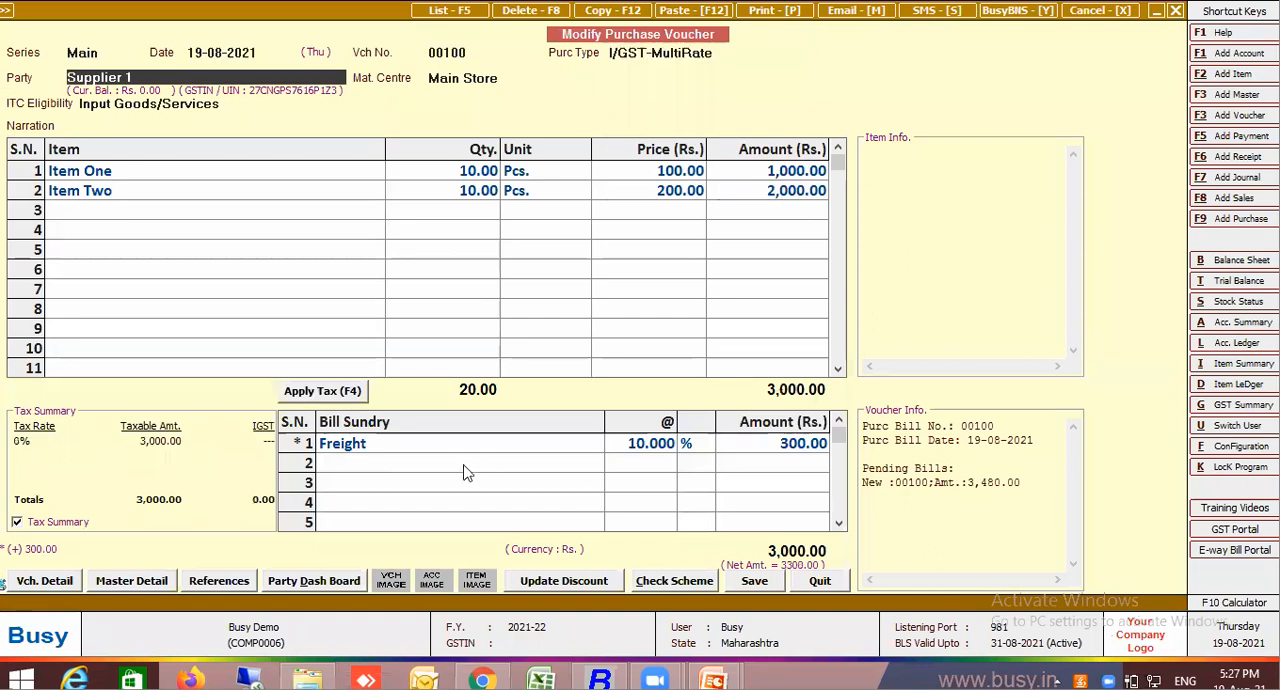
Delete the Freight row from the bill sundries and apply the tax to the voucher
click(474, 448)
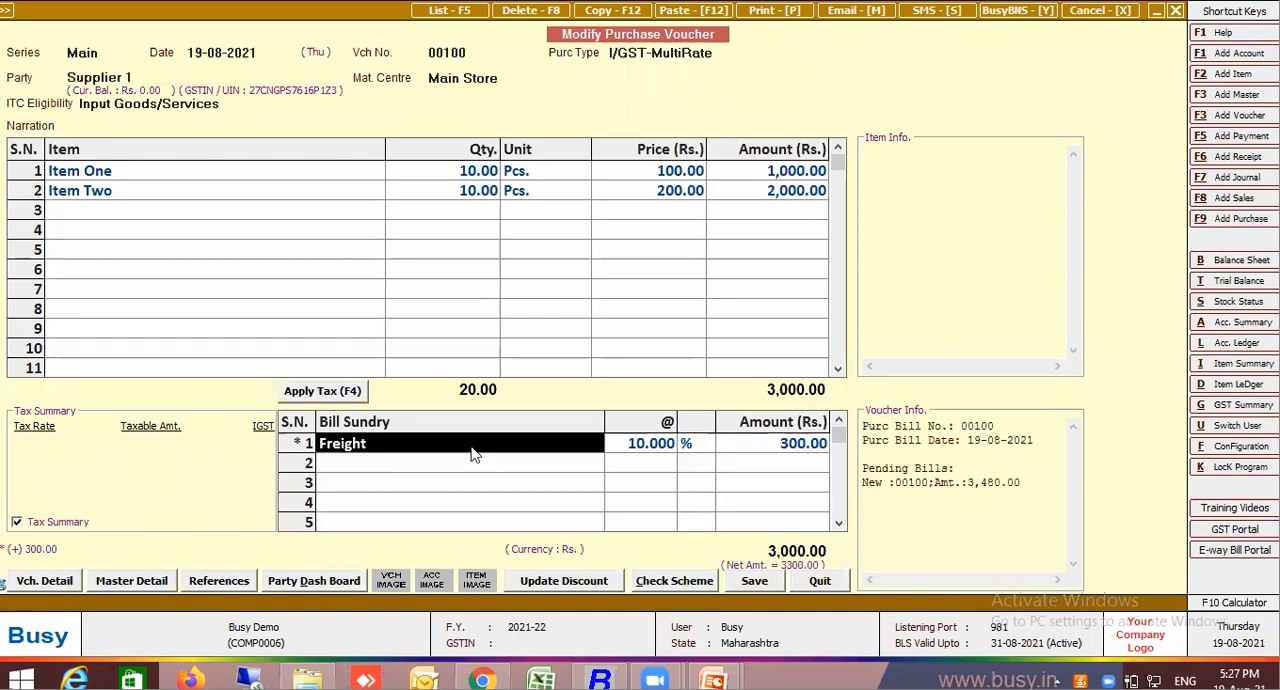
key(F9)
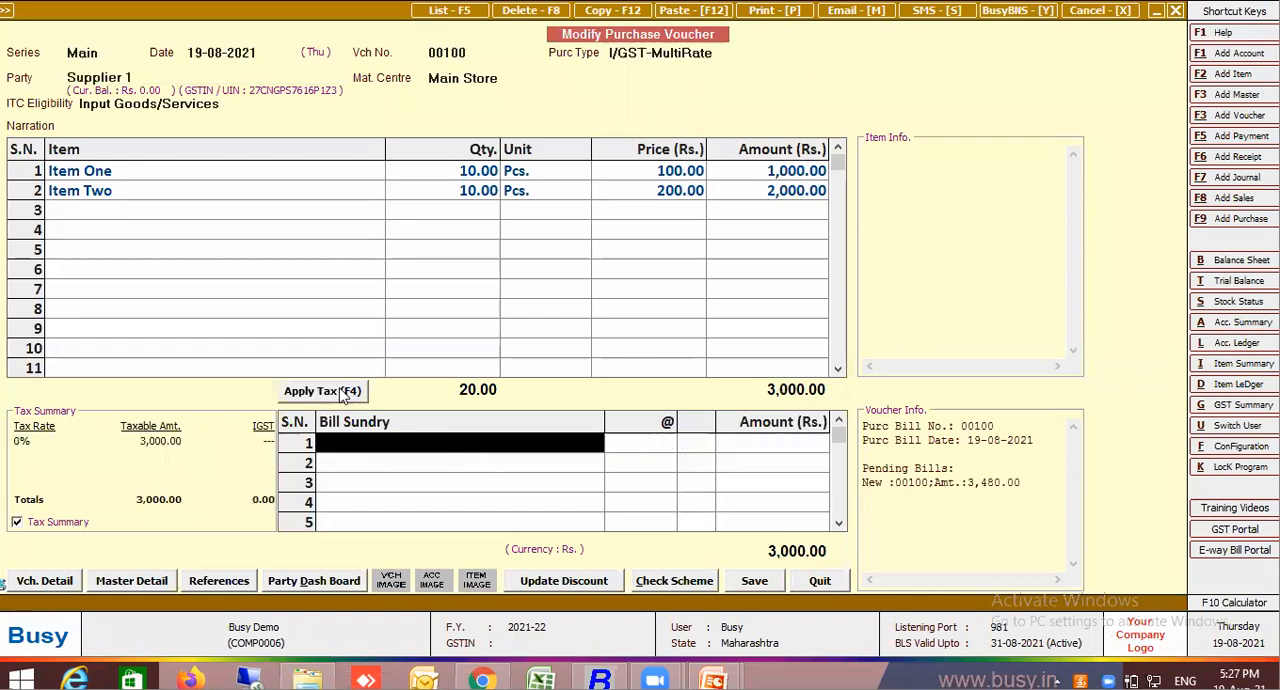
key(F4)
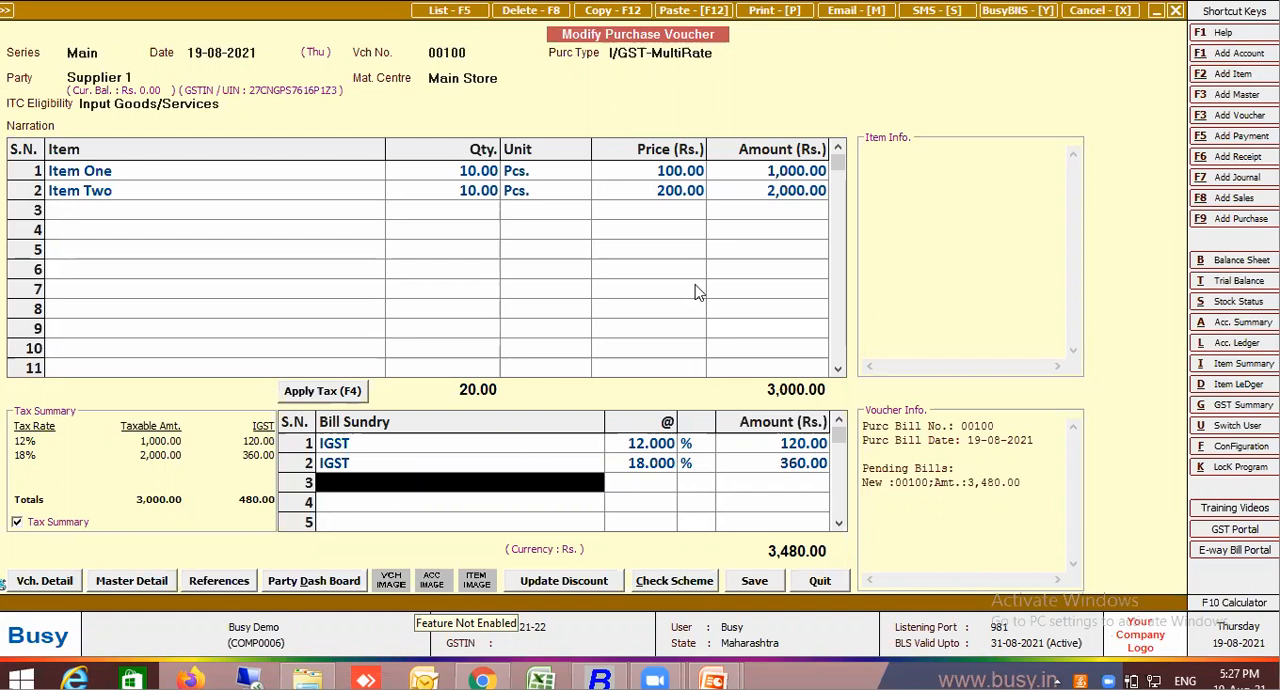
Change the voucher's purchase type to L/GST-MultiRate and apply the tax to its bill sundries
click(730, 53)
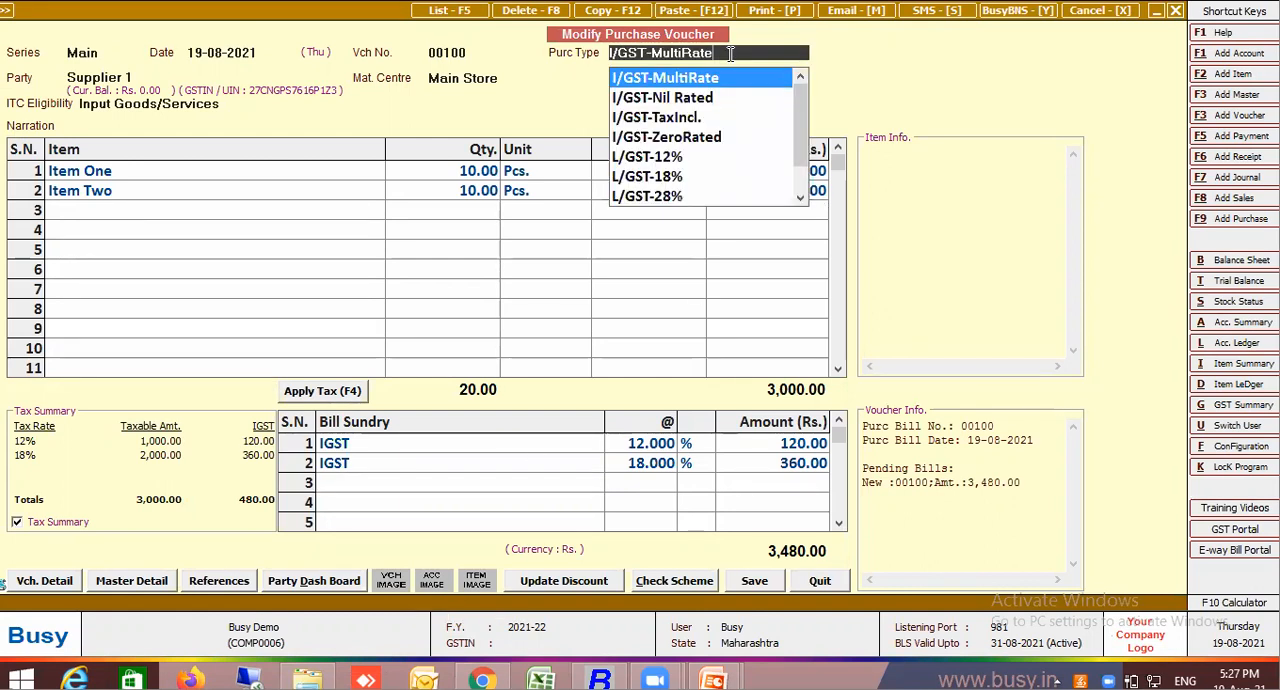
key(BackSpace)
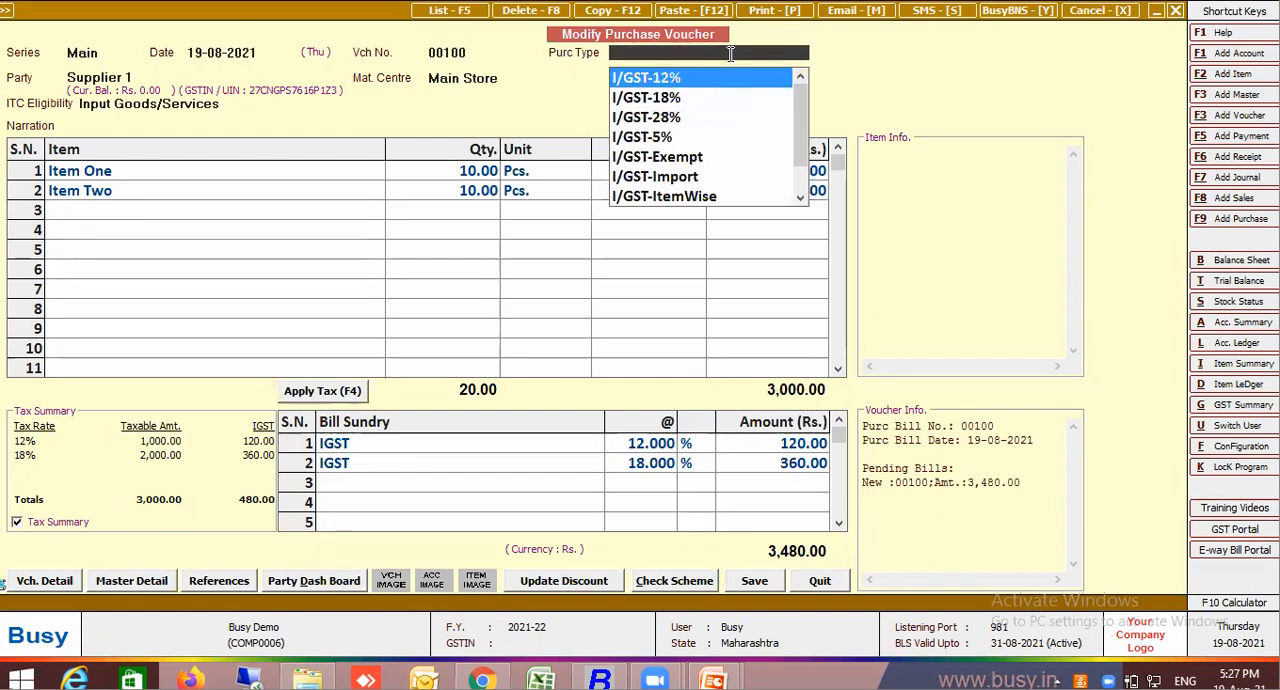
text(c)
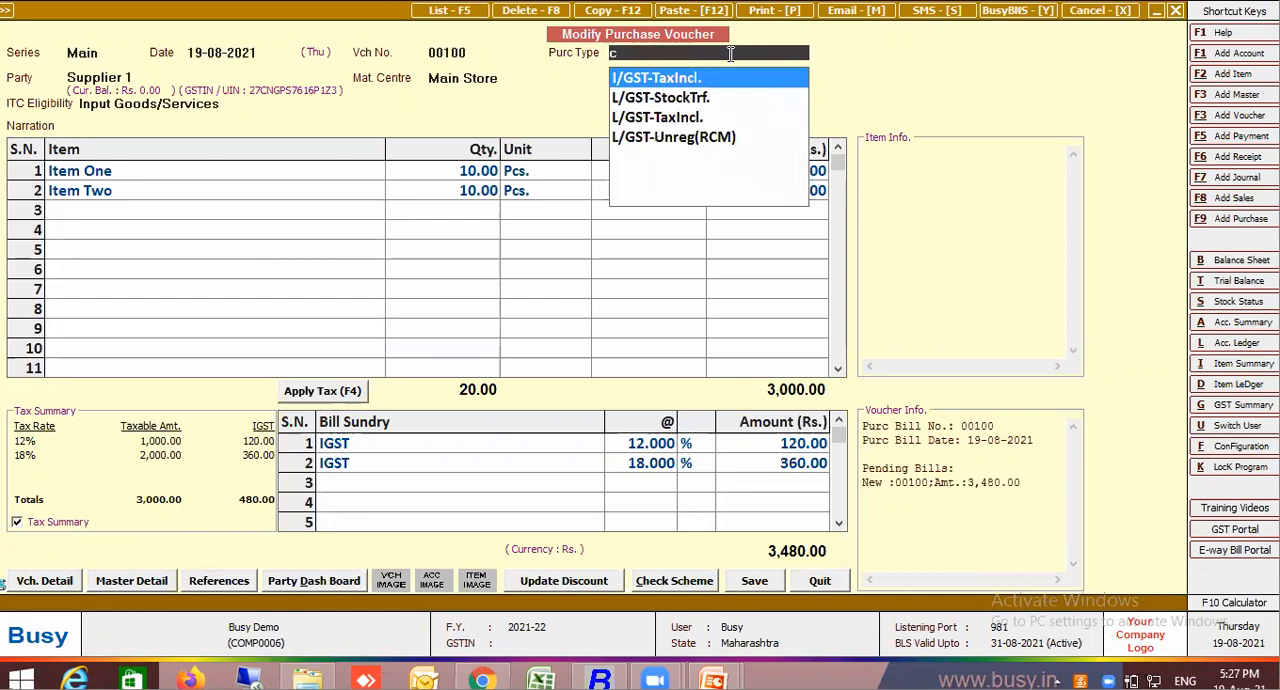
key(BackSpace)
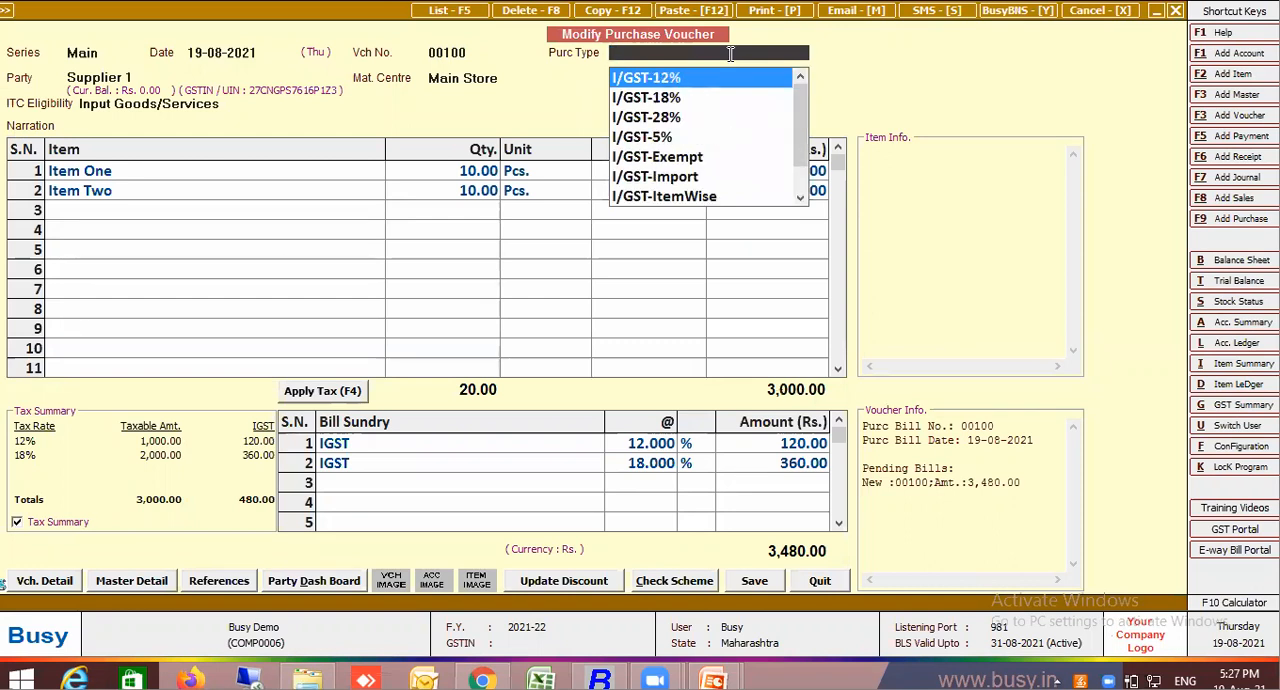
text(mul)
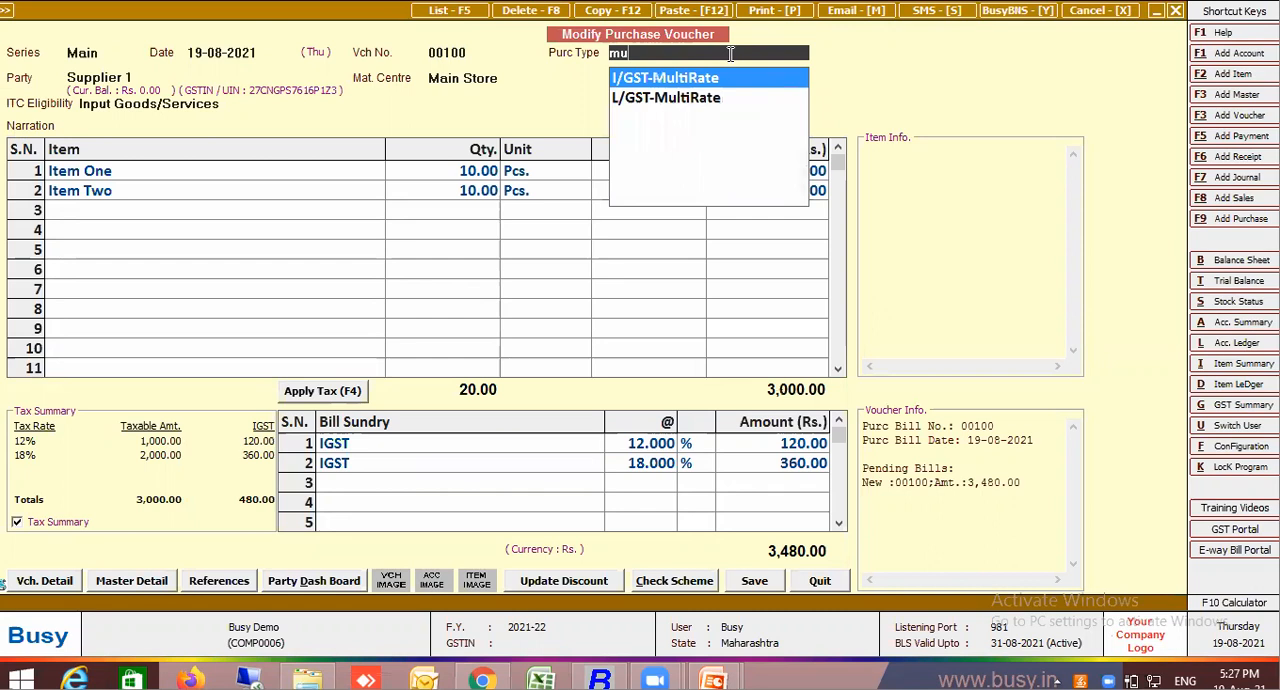
click(715, 100)
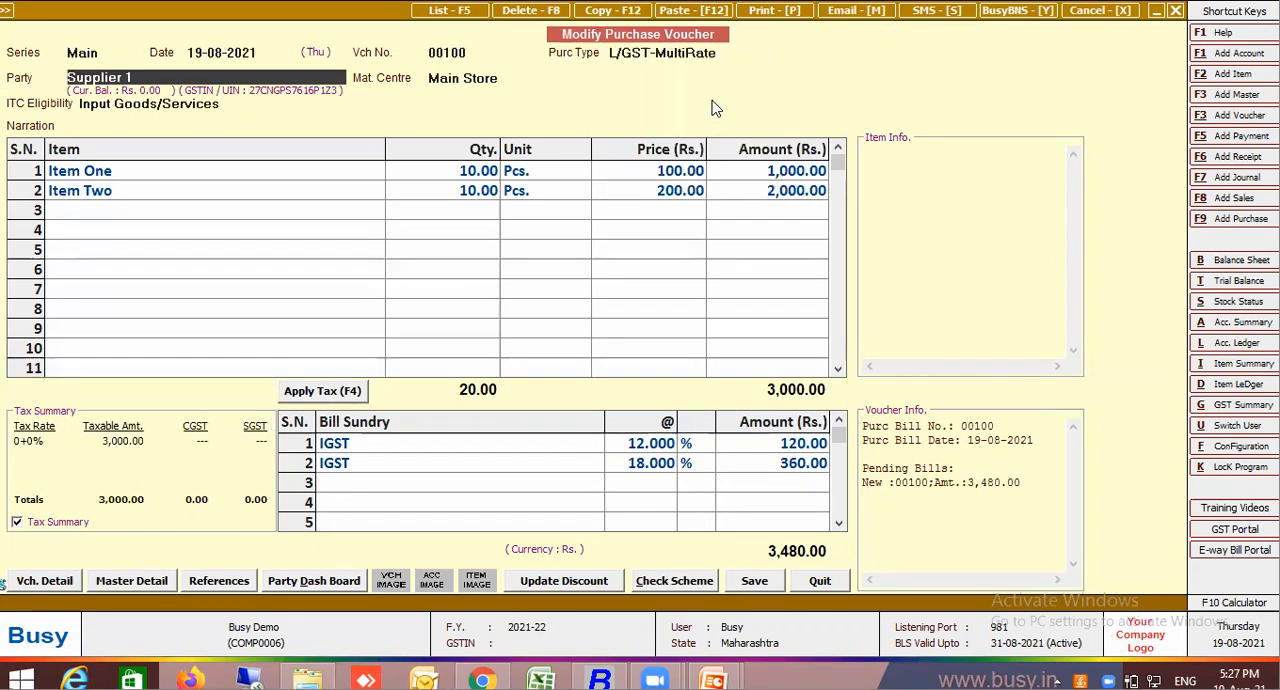
click(322, 393)
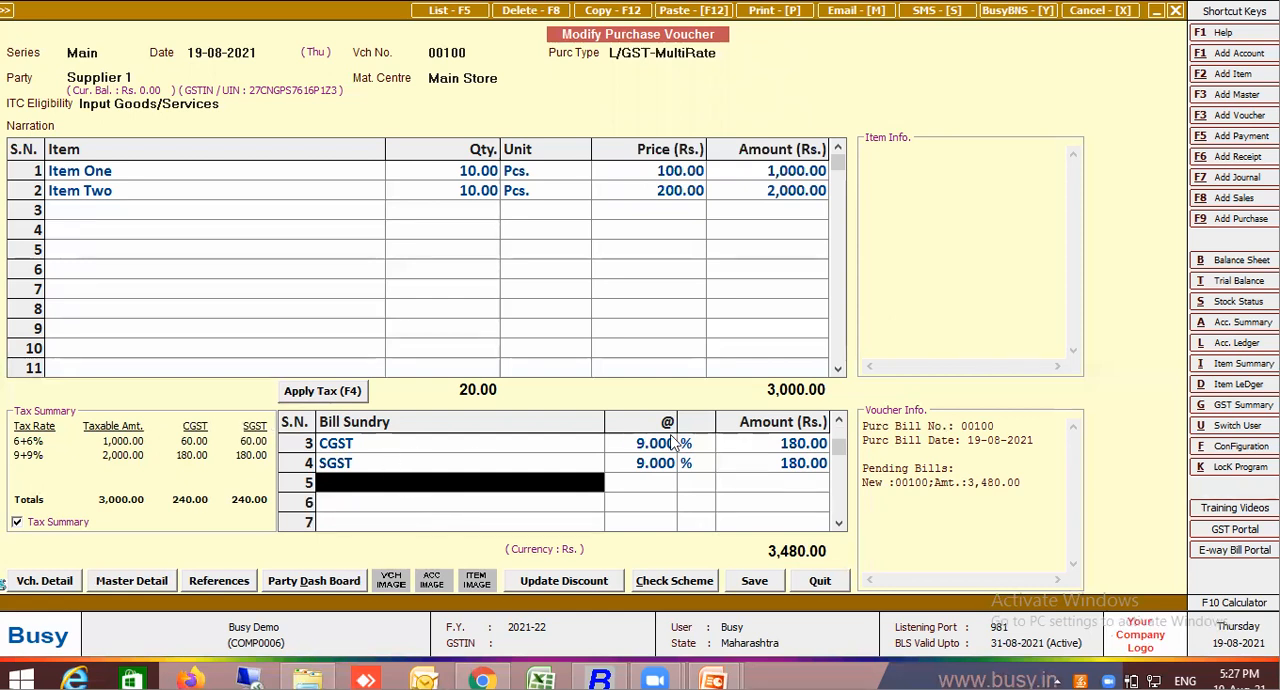
click(838, 421)
click(838, 421)
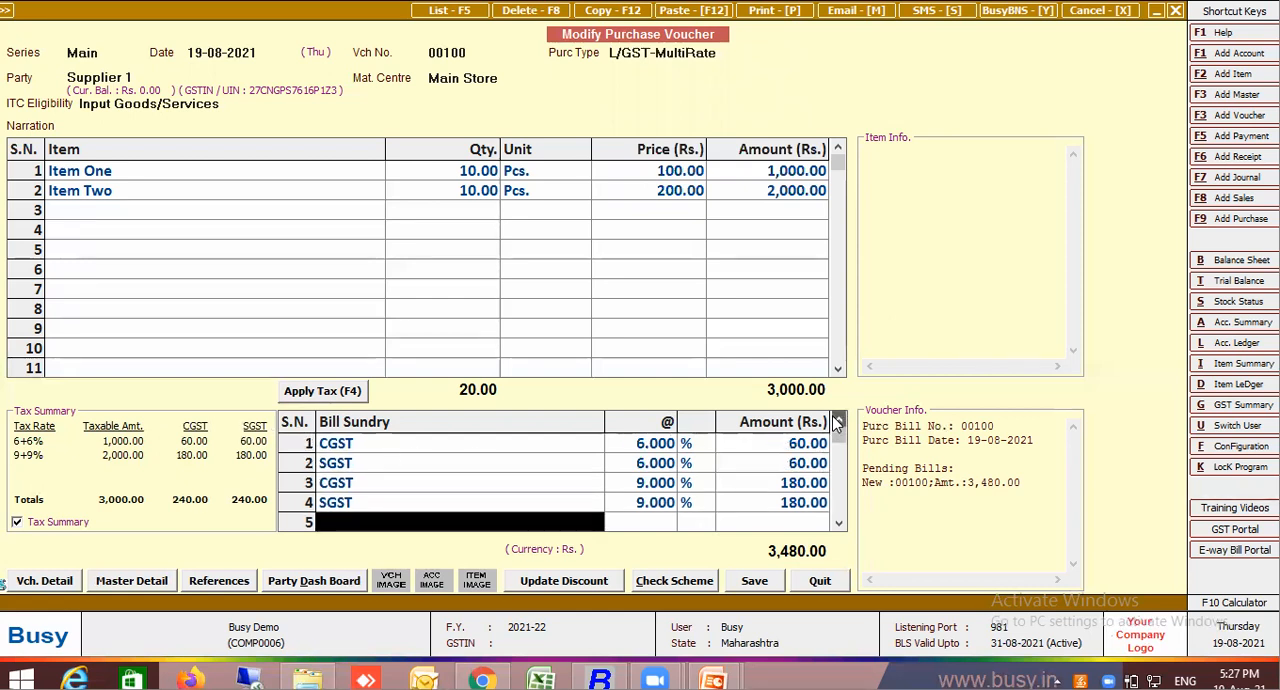
Set consolidated tax amount for all tax rates to Y in the L/GST-MultiRate purchase type master, and reapply the voucher's tax
click(678, 55)
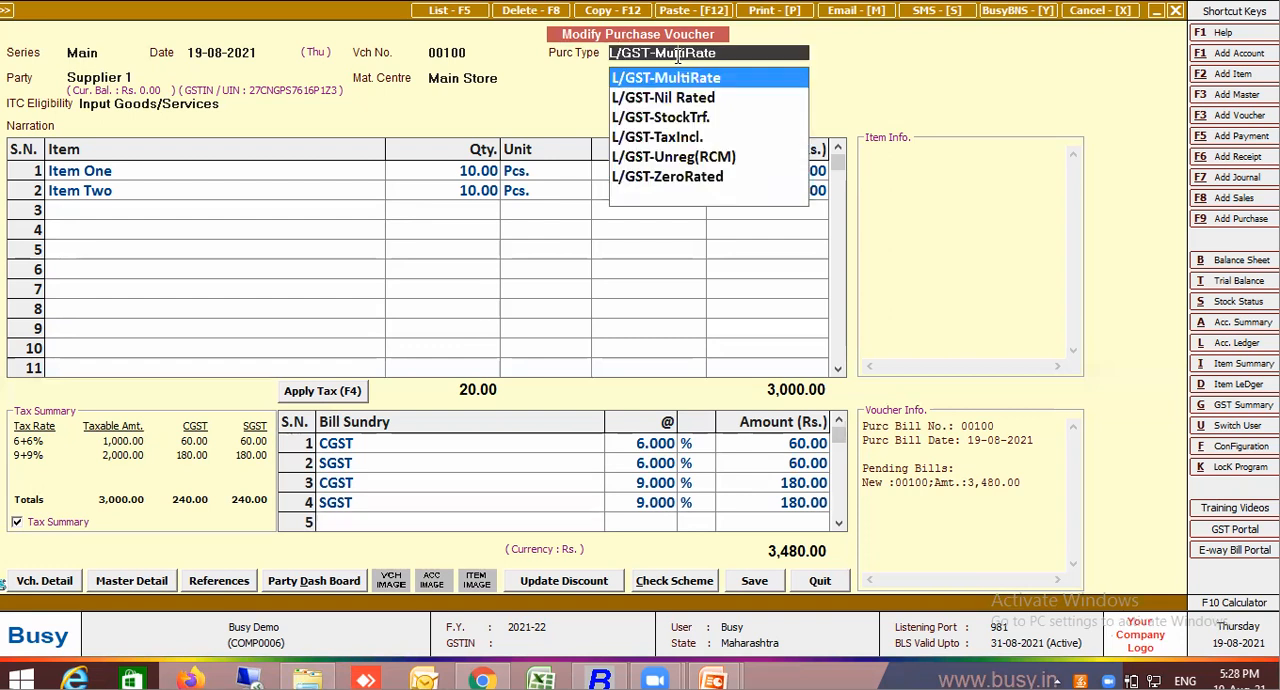
key(alt+m)
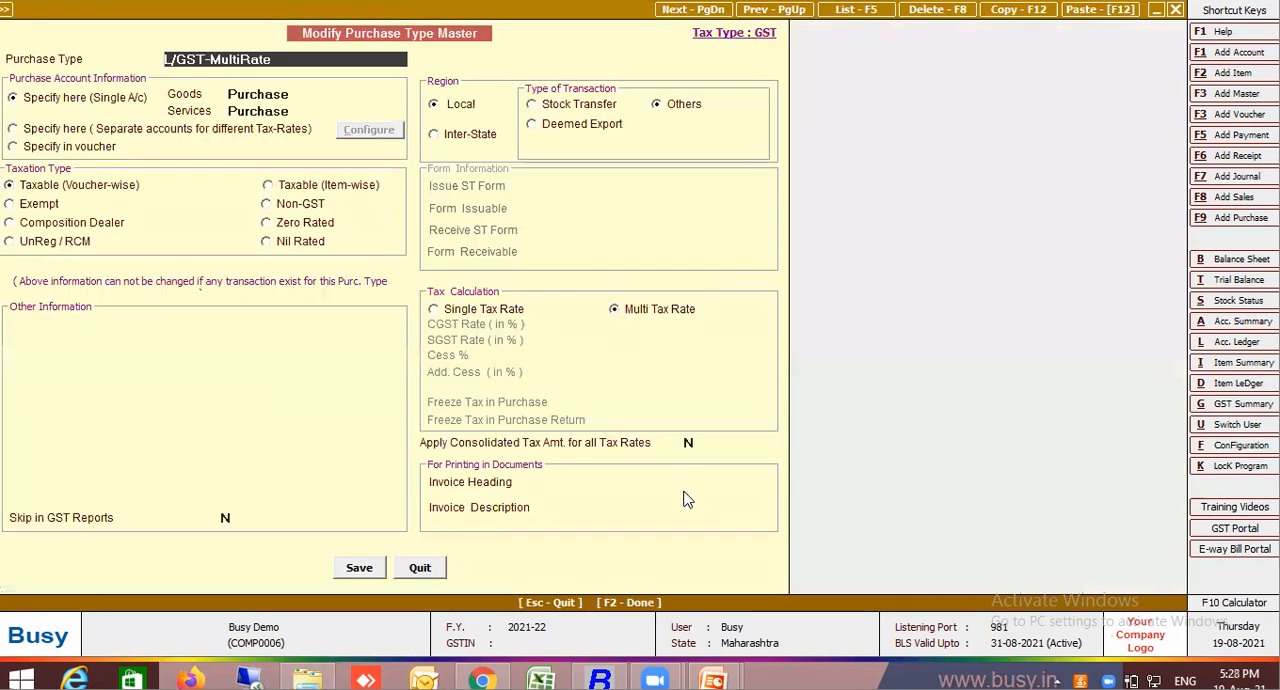
click(690, 446)
text(Y)
click(366, 574)
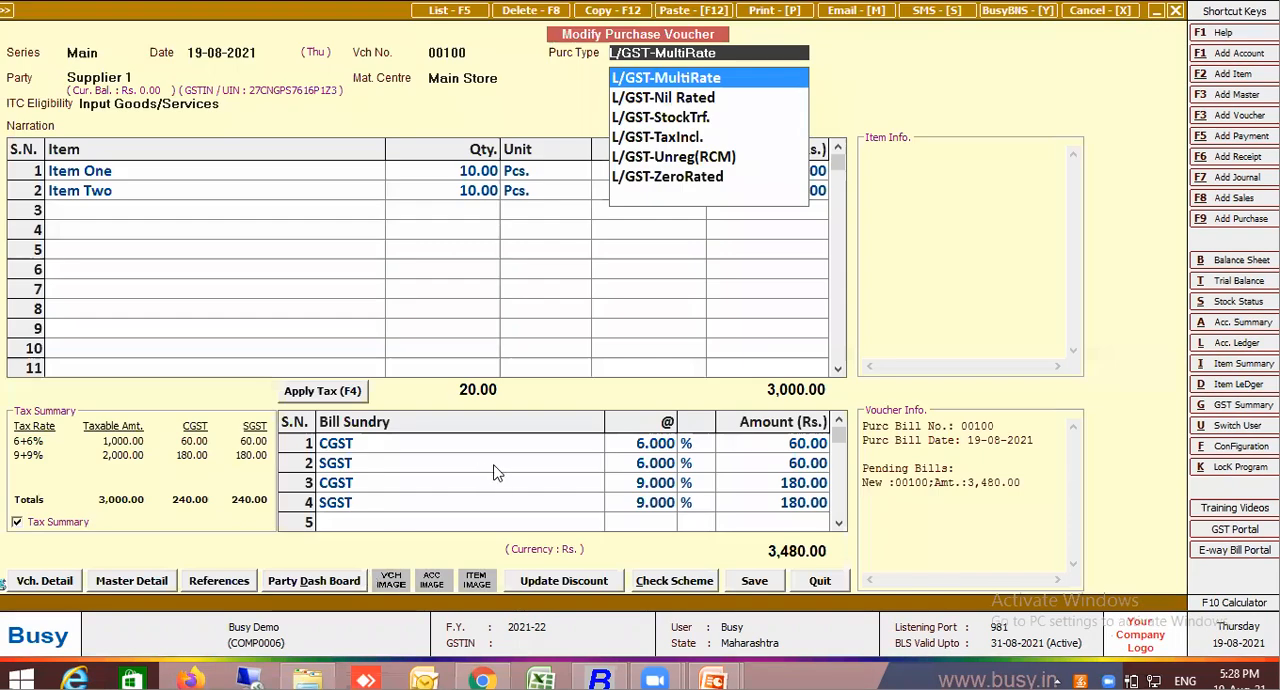
key(Return)
click(345, 391)
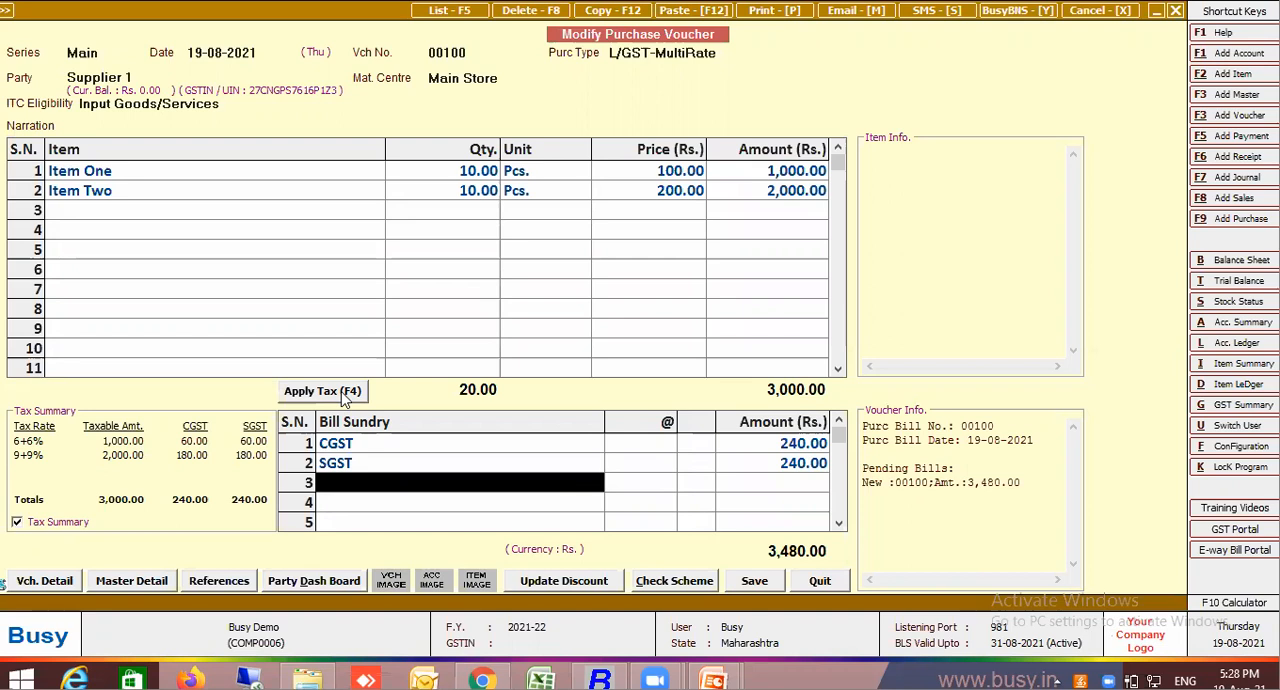
Insert a bill sundry row above CGST and enter Freight on Kg with an amount of 600, keeping its default rate
click(360, 462)
click(381, 447)
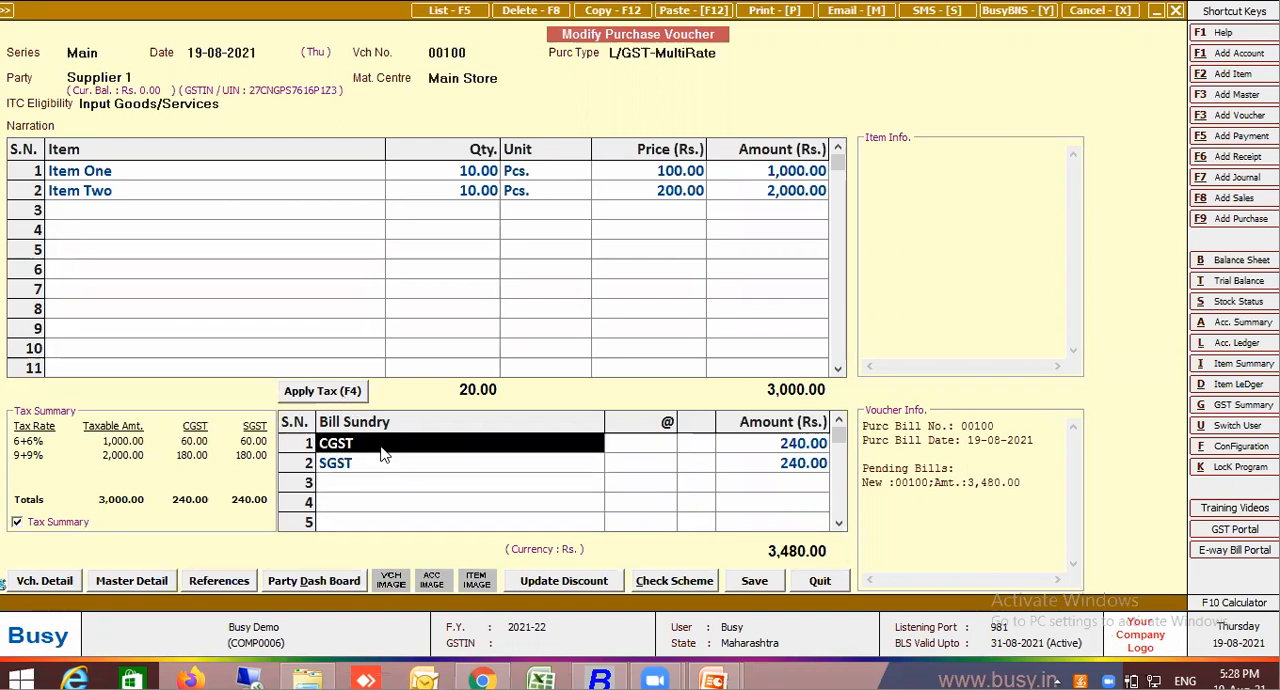
key(ctrl+i)
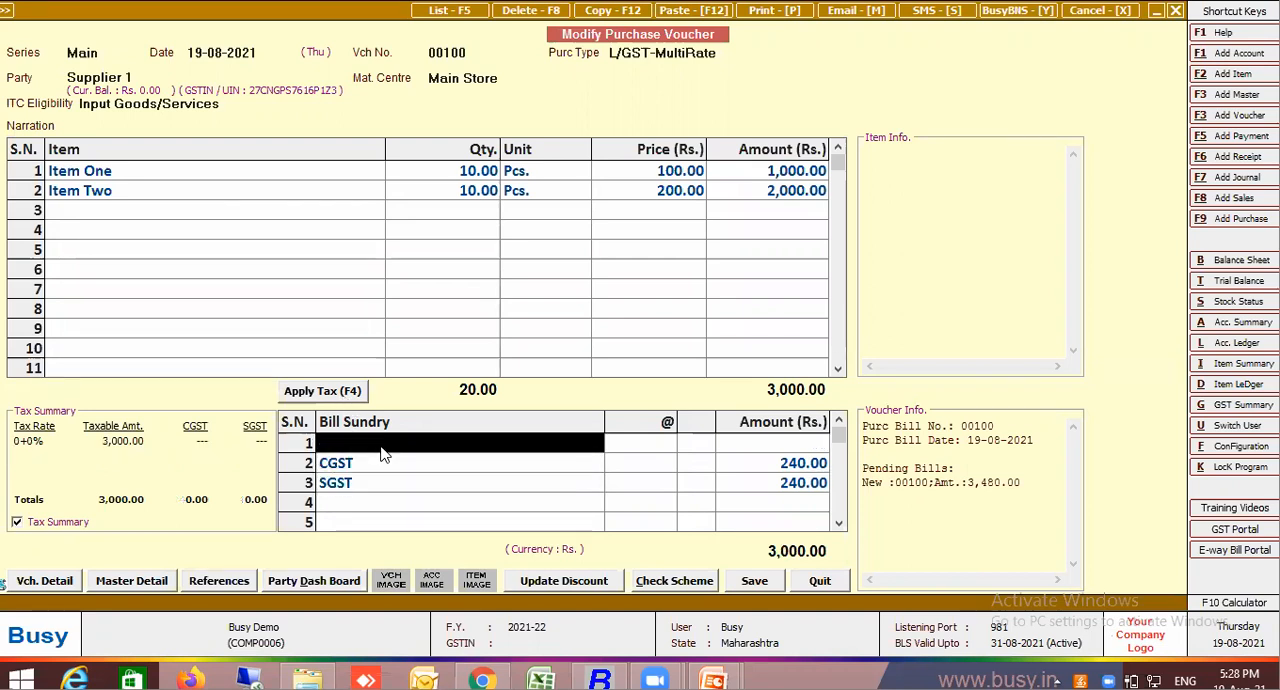
text(fre)
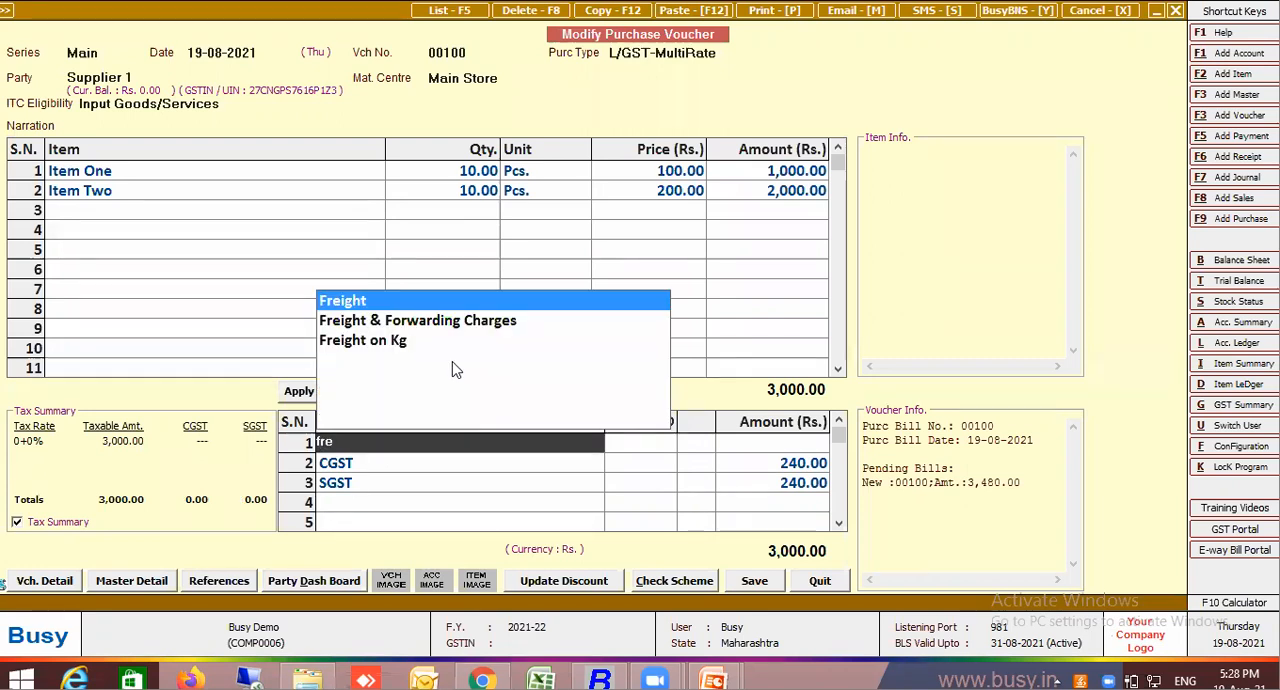
click(397, 341)
key(Return)
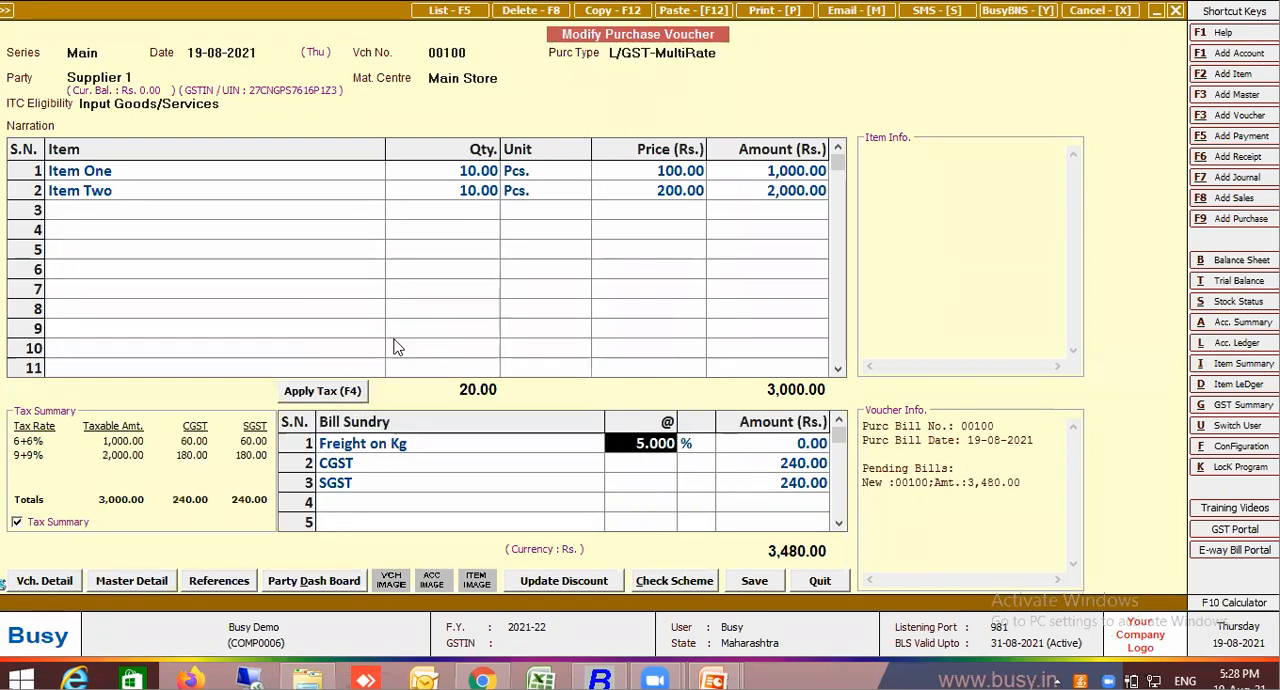
key(Return)
text(600)
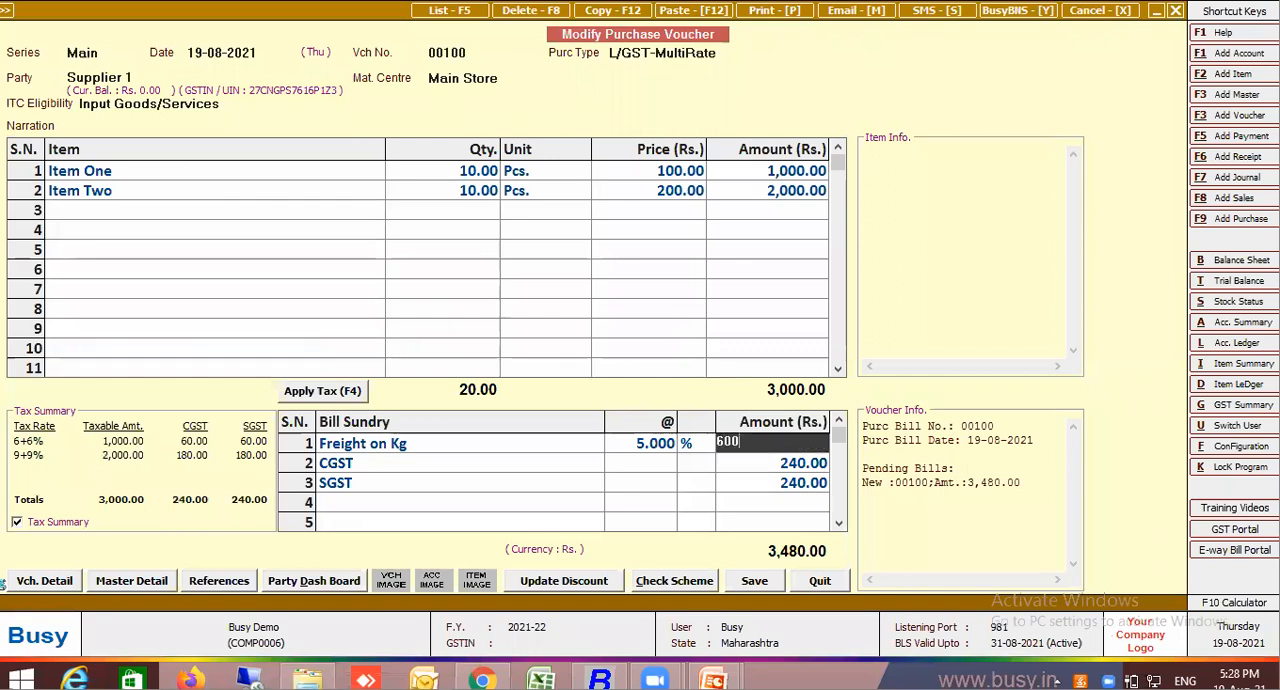
key(Return)
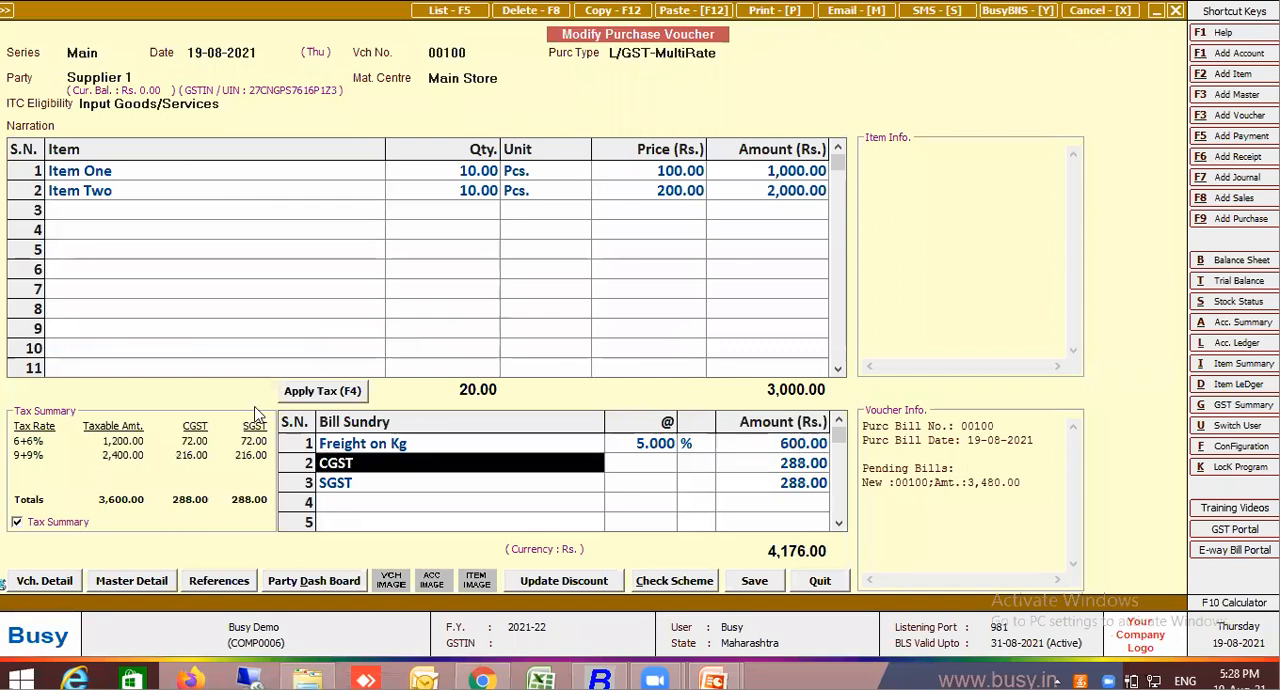
click(368, 511)
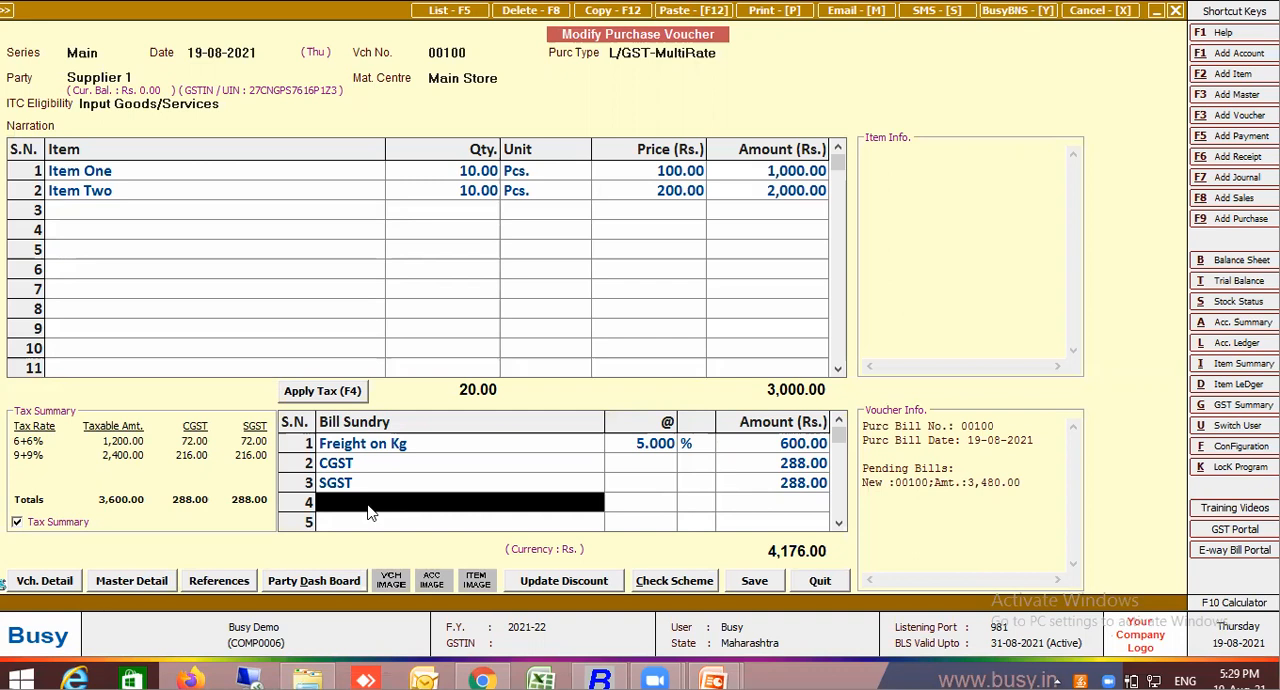
Start a new bill sundry master named Ad Chg on Feight, keeping type Additive and nature Others
key(F3)
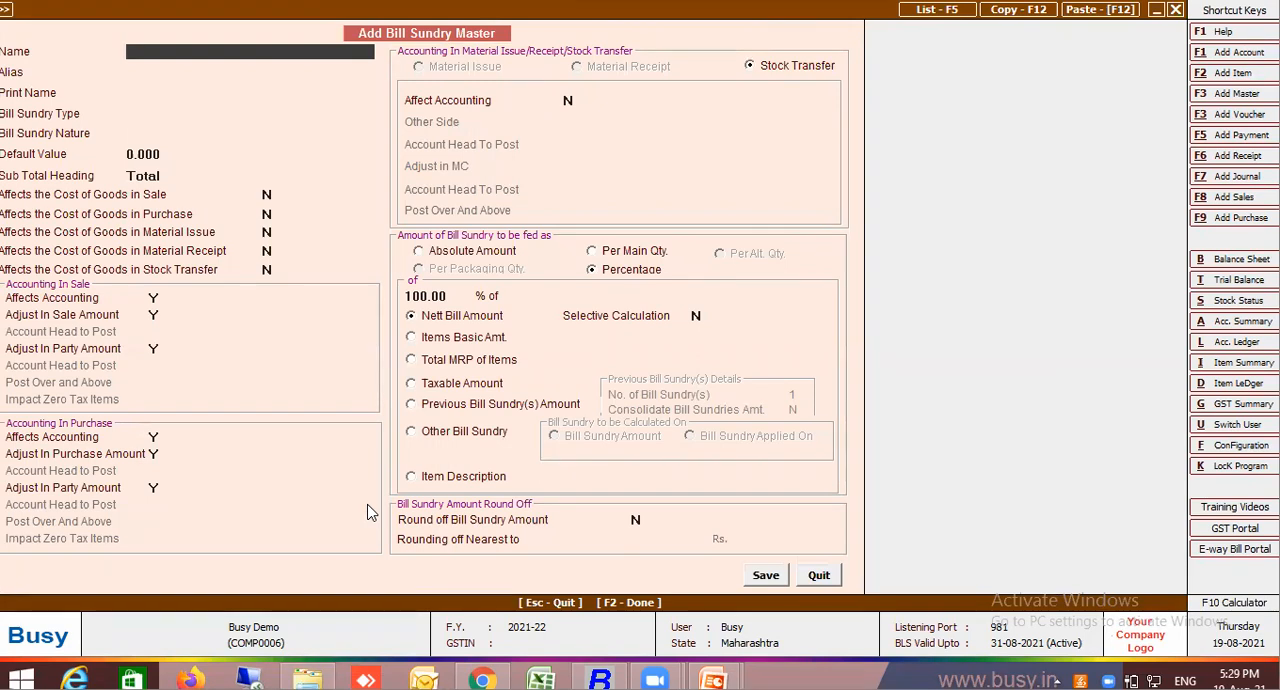
text(Ad Chg on Feight)
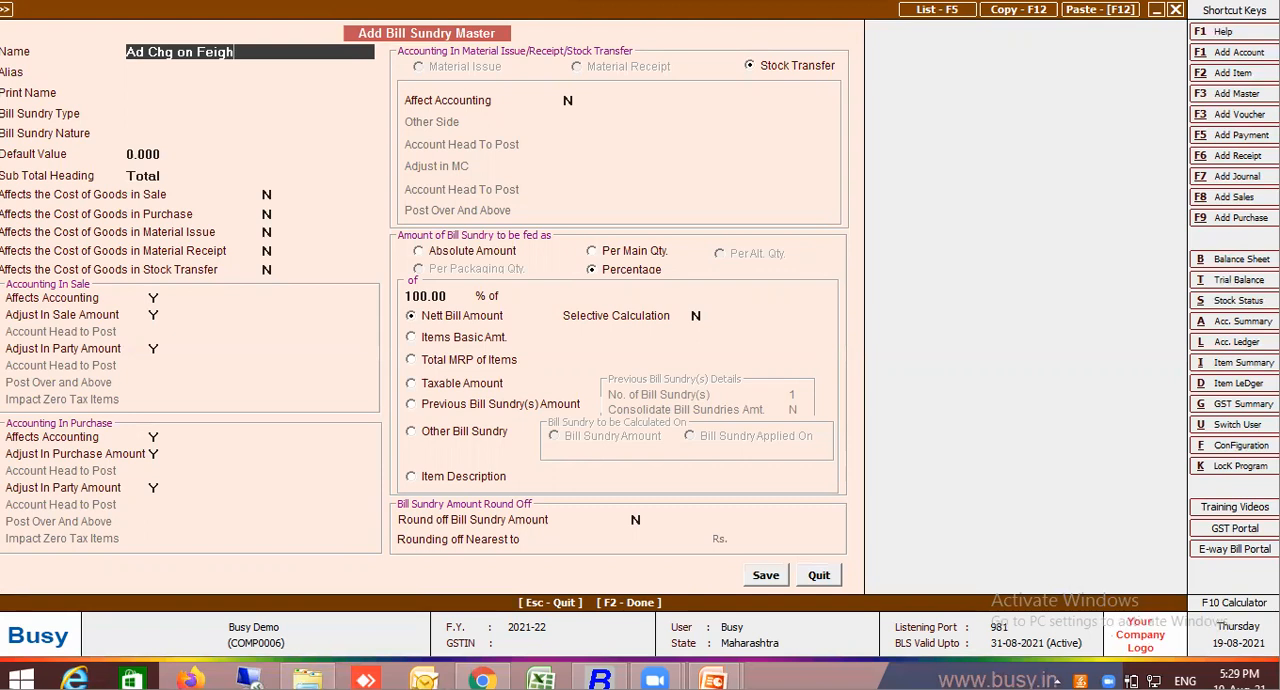
key(Return)
key(Return)
key(Return)
key(Return)
key(Return)
key(Return)
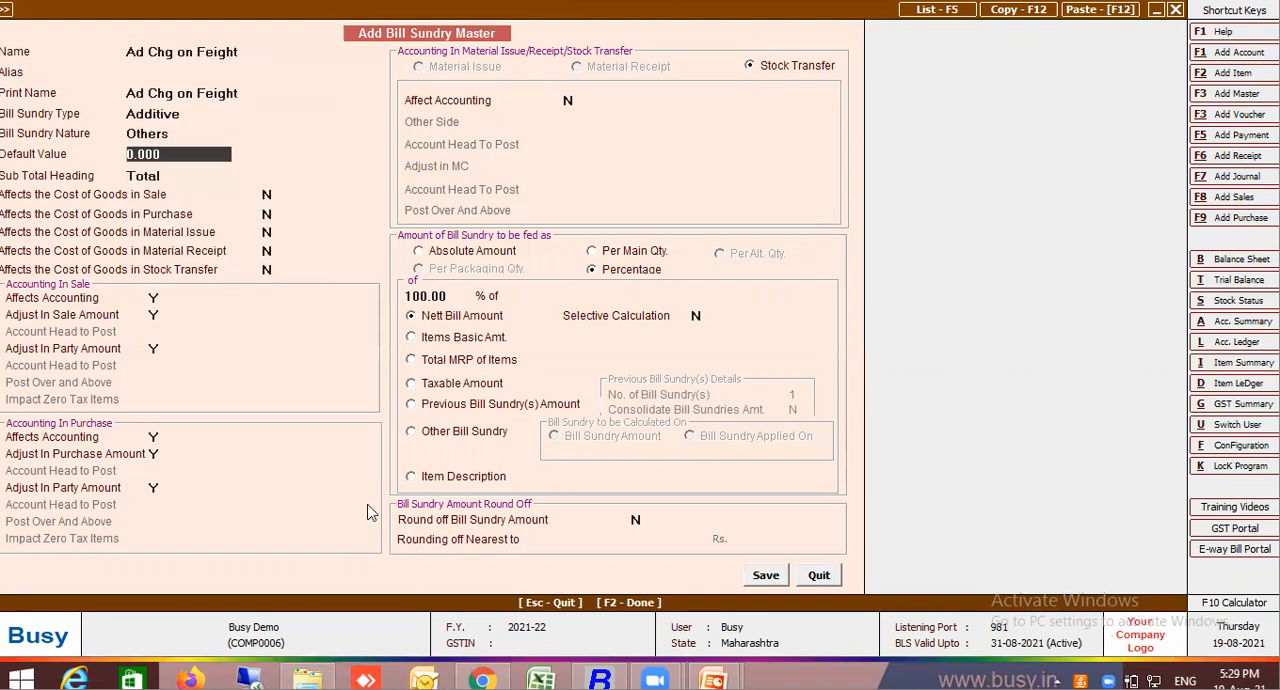
Calculate the new bill sundry as a percentage of the Freight on Kg amount, set its default value to 5, and save the master
click(449, 432)
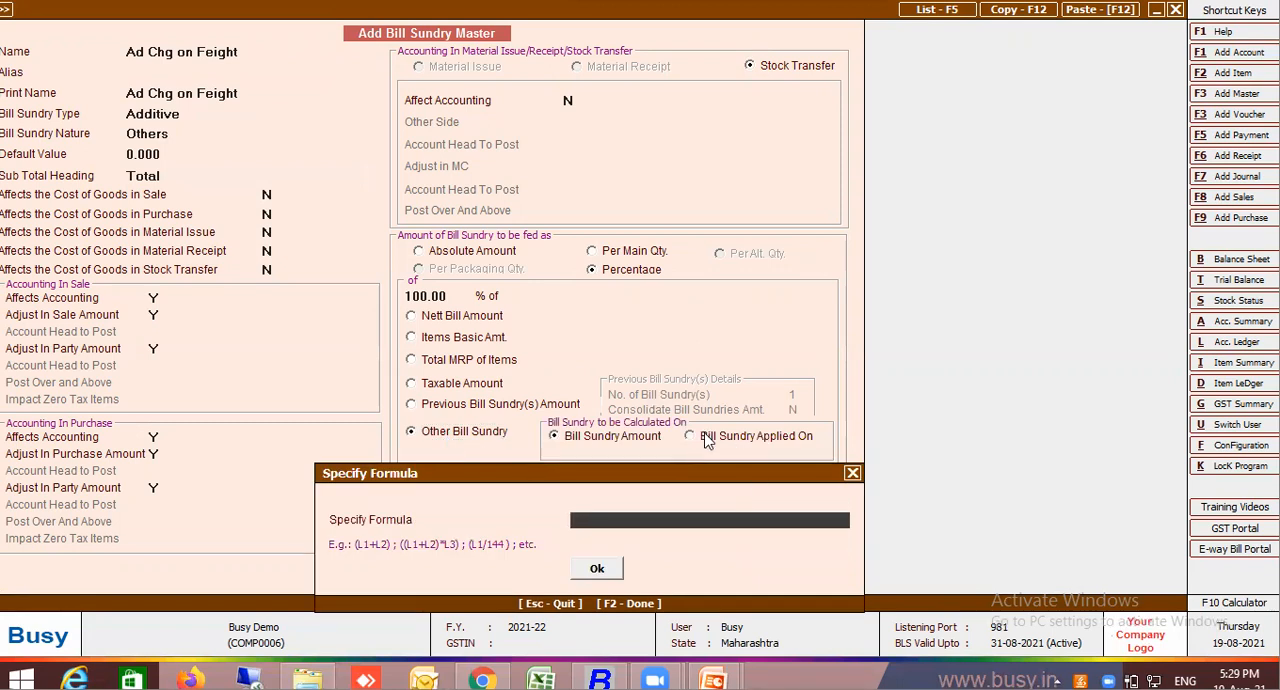
click(852, 474)
click(738, 450)
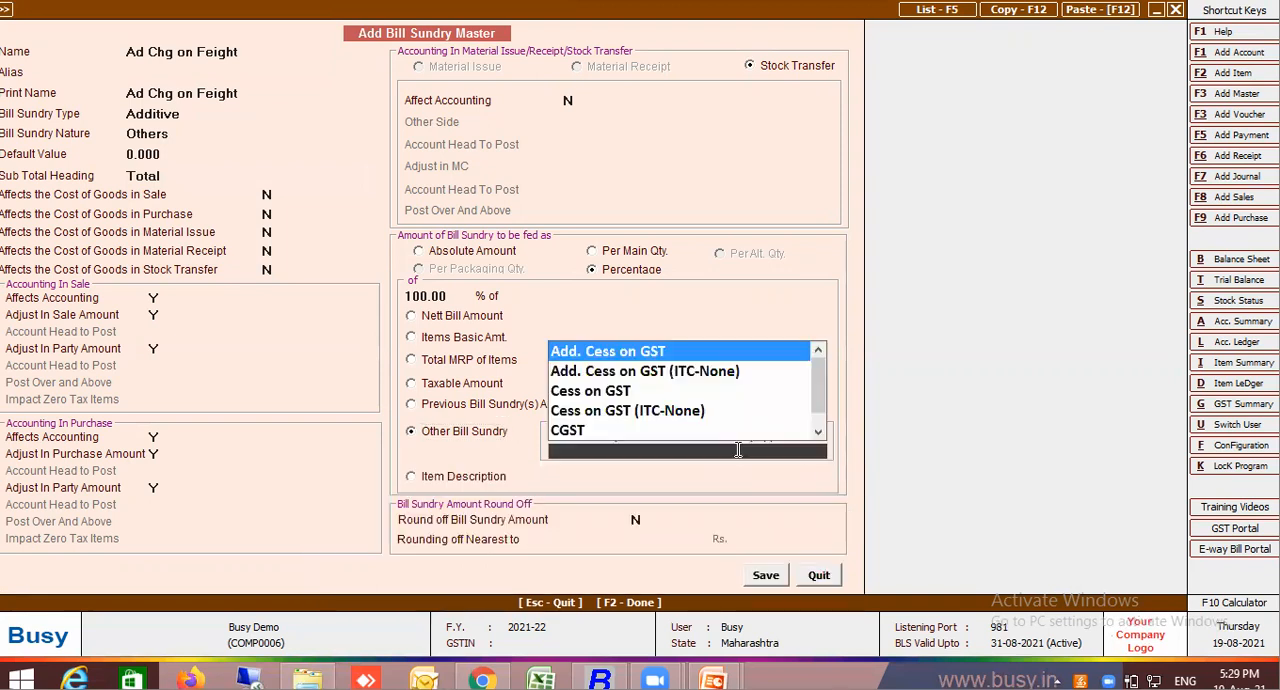
text(fre)
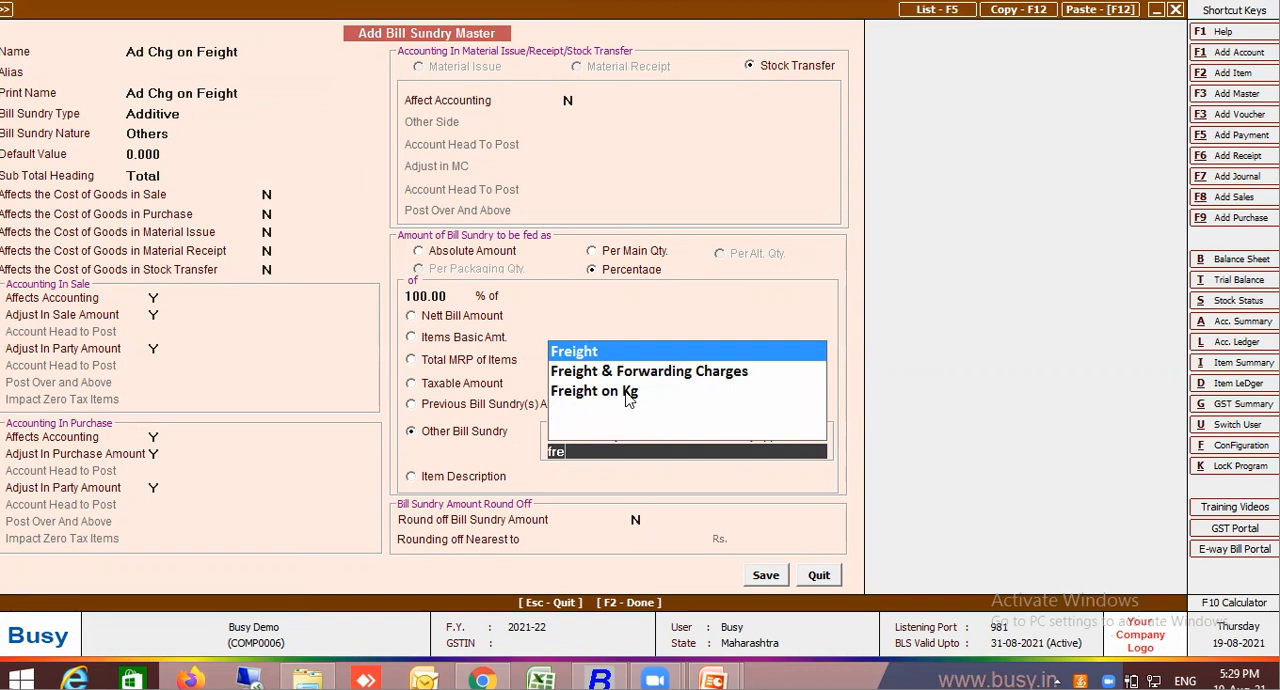
click(625, 391)
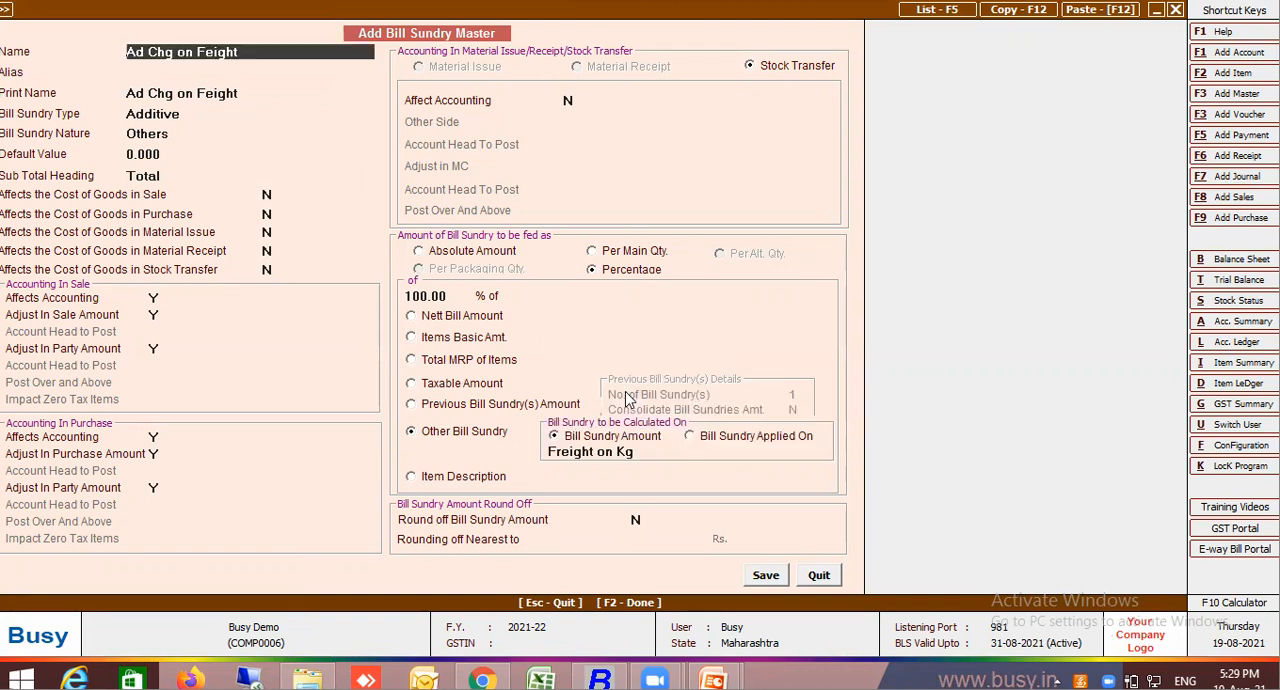
click(188, 155)
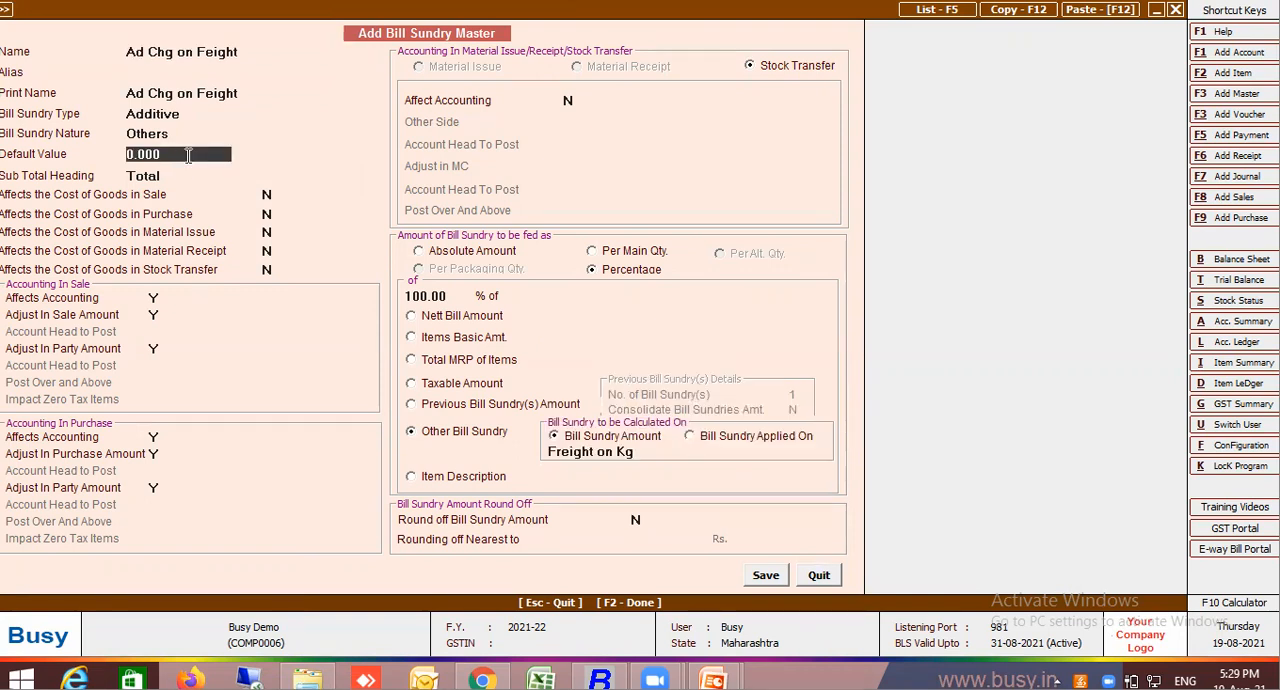
text(5)
click(766, 577)
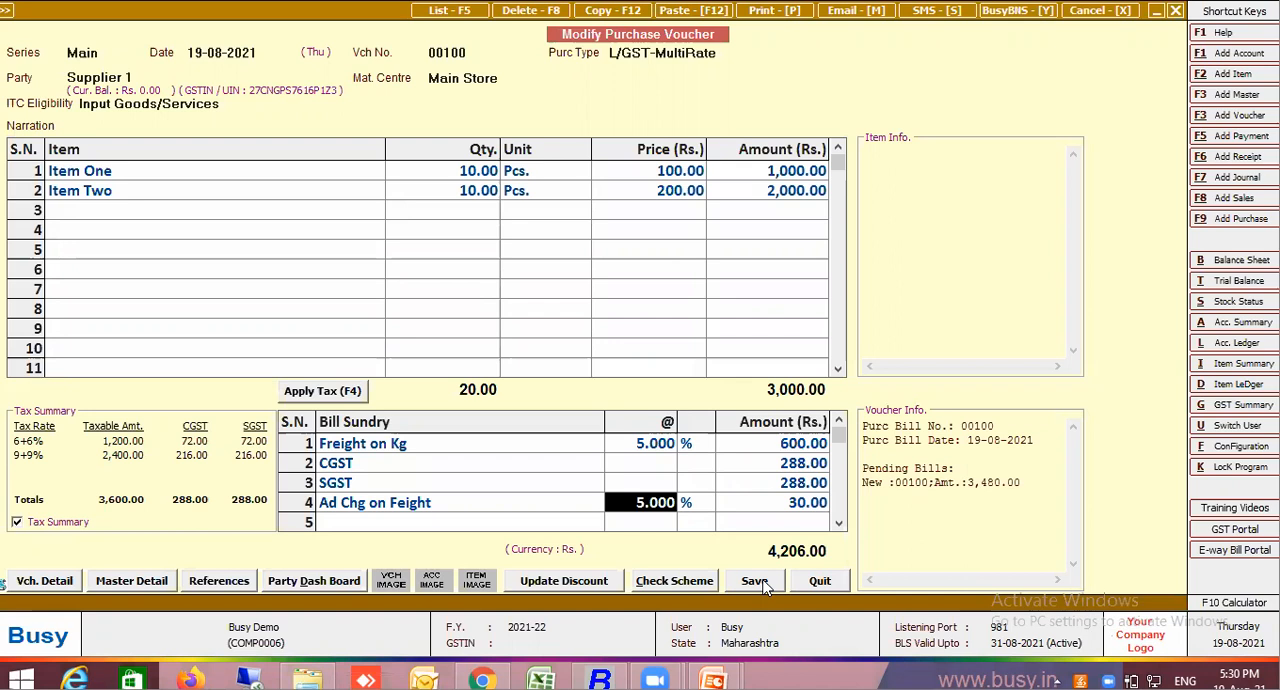
Try an Ad Chg on Feight row inserted above Freight on Kg at its default rate, and delete that row again
click(502, 444)
key(ctrl+i)
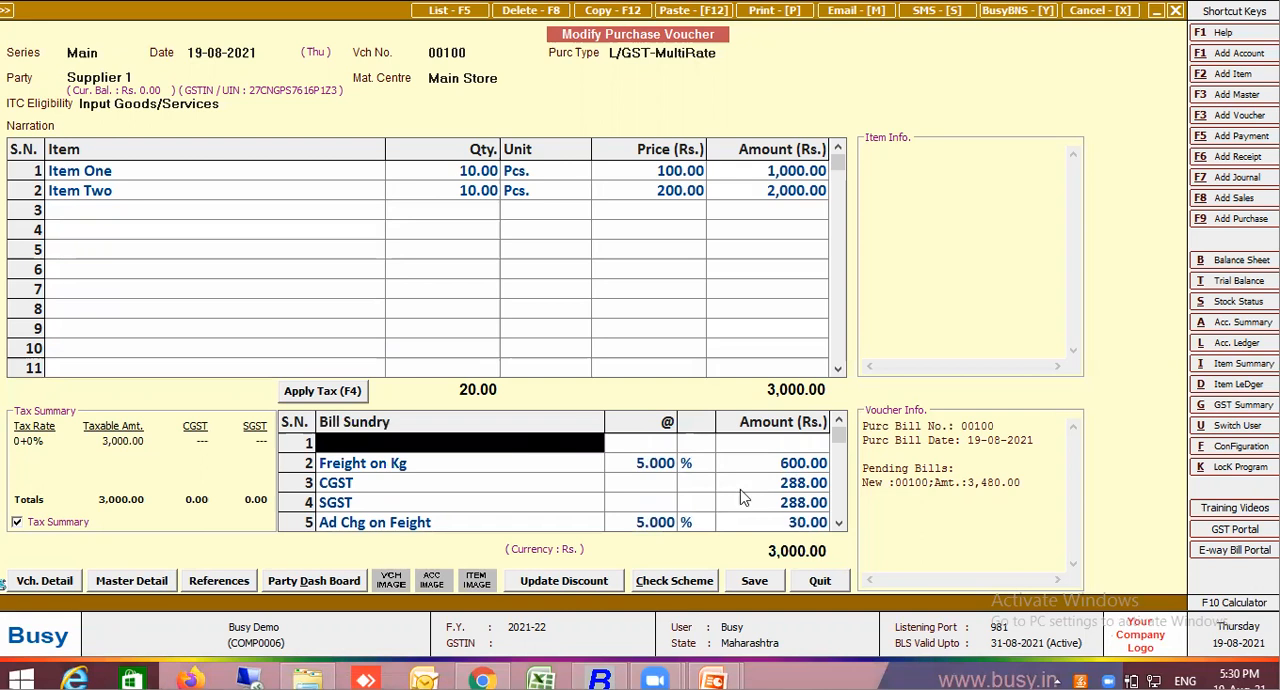
text(h)
key(Return)
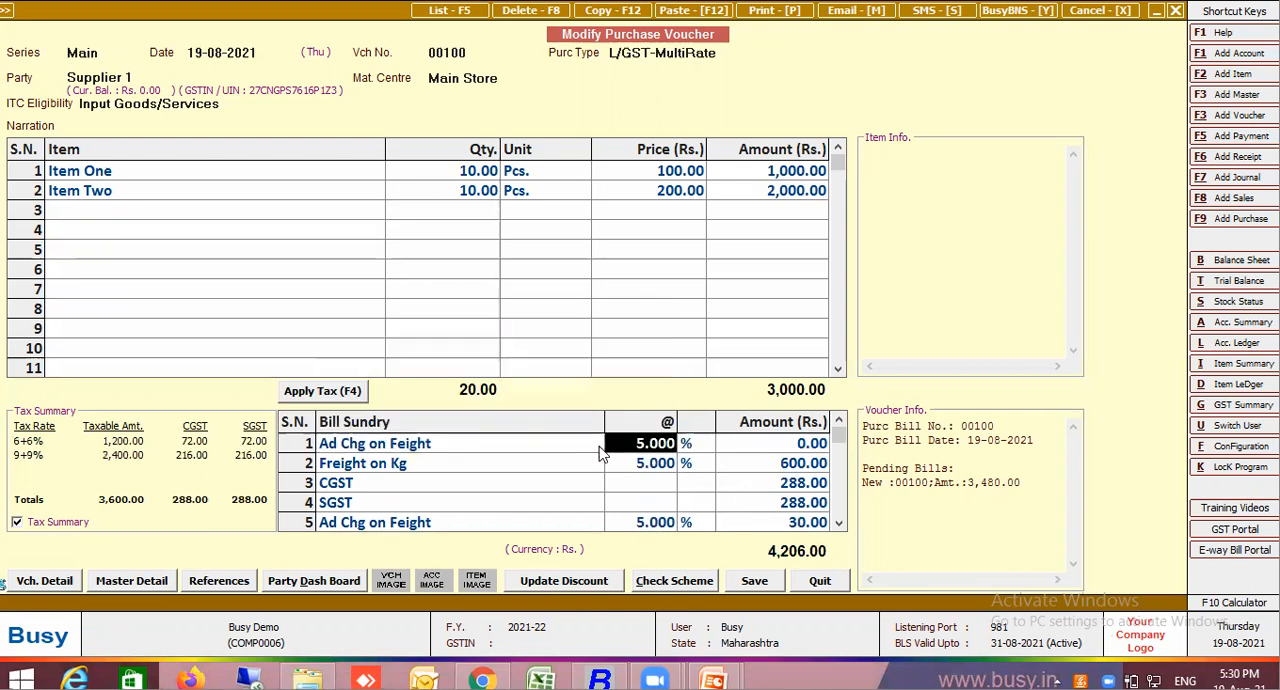
click(535, 445)
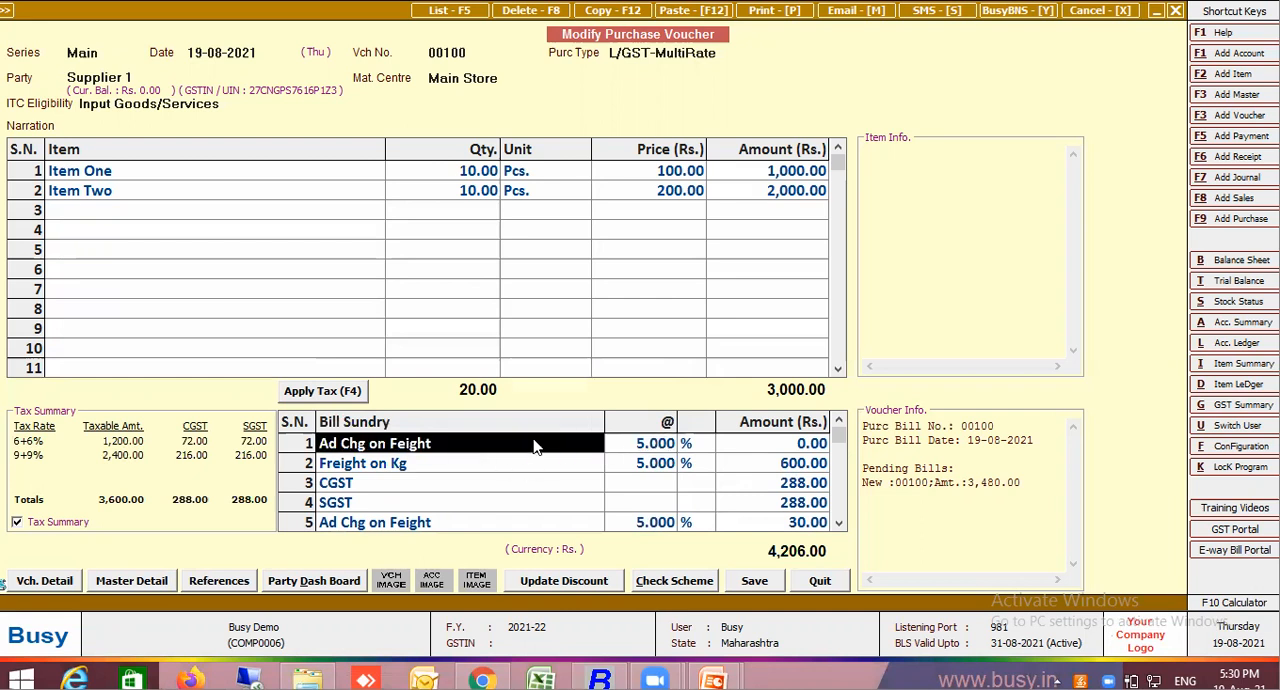
key(ctrl+d)
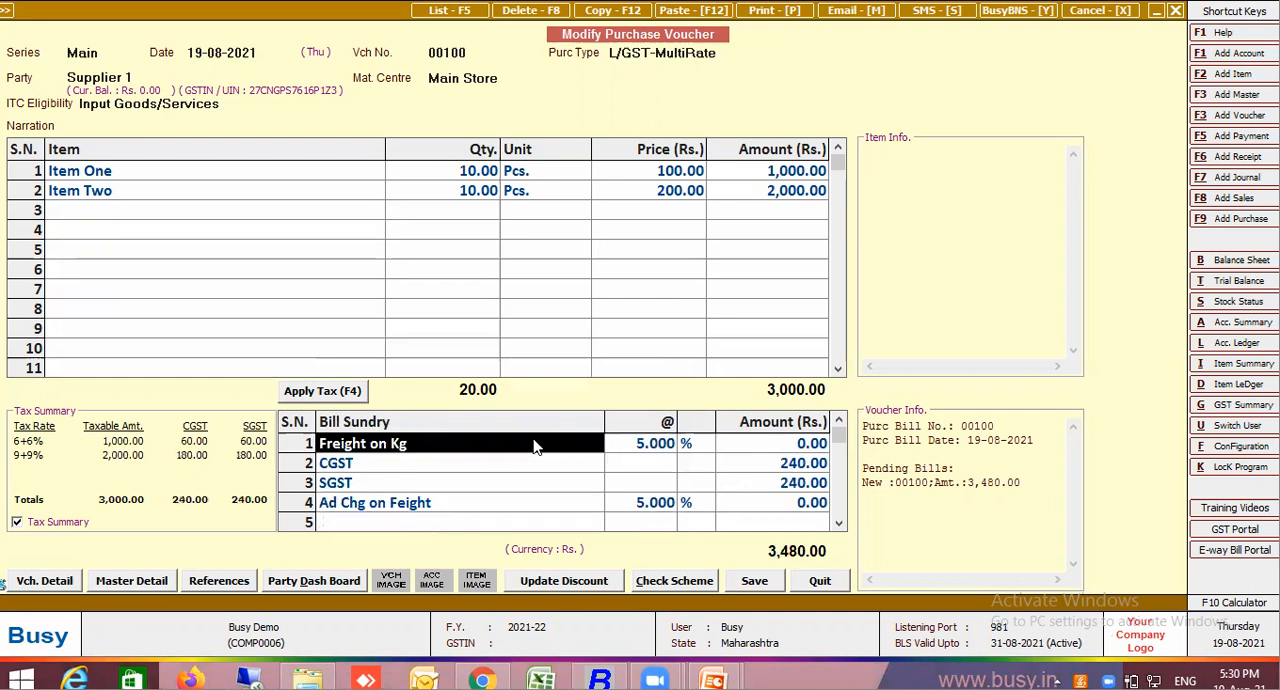
In the Ad Chg on Feight master, set the calculation to Bill Sundry Applied On with CGST as the other bill sundry
click(445, 503)
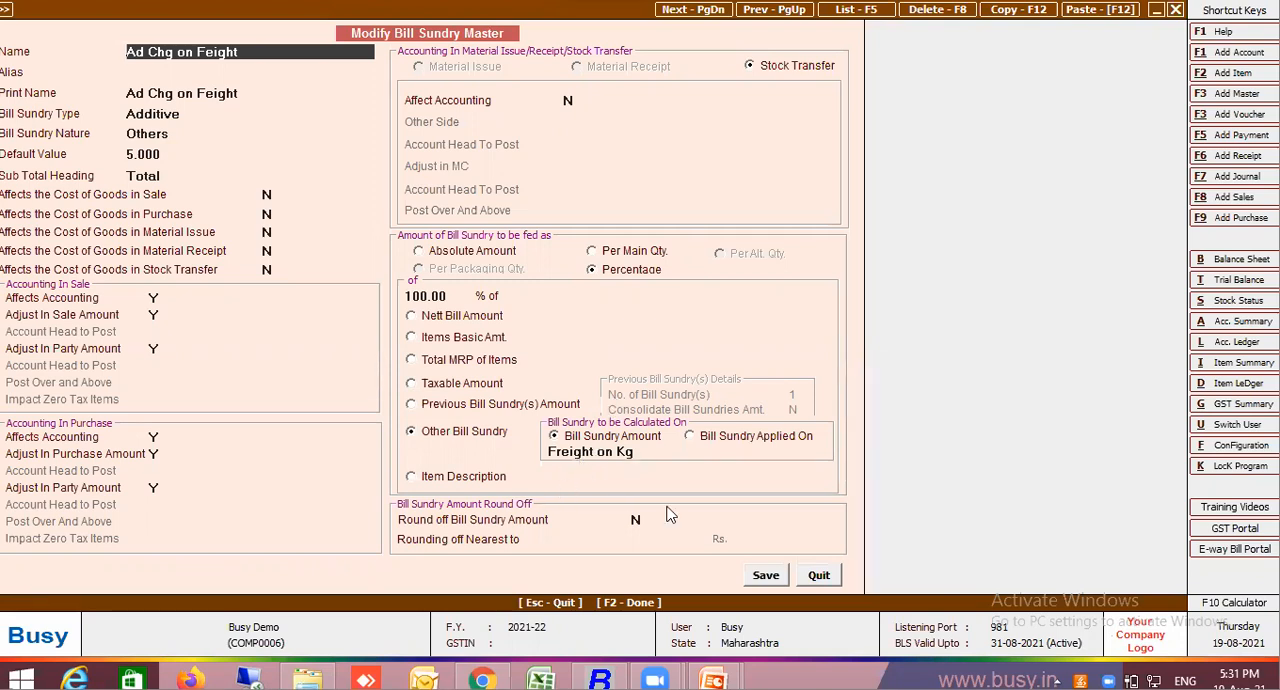
click(703, 442)
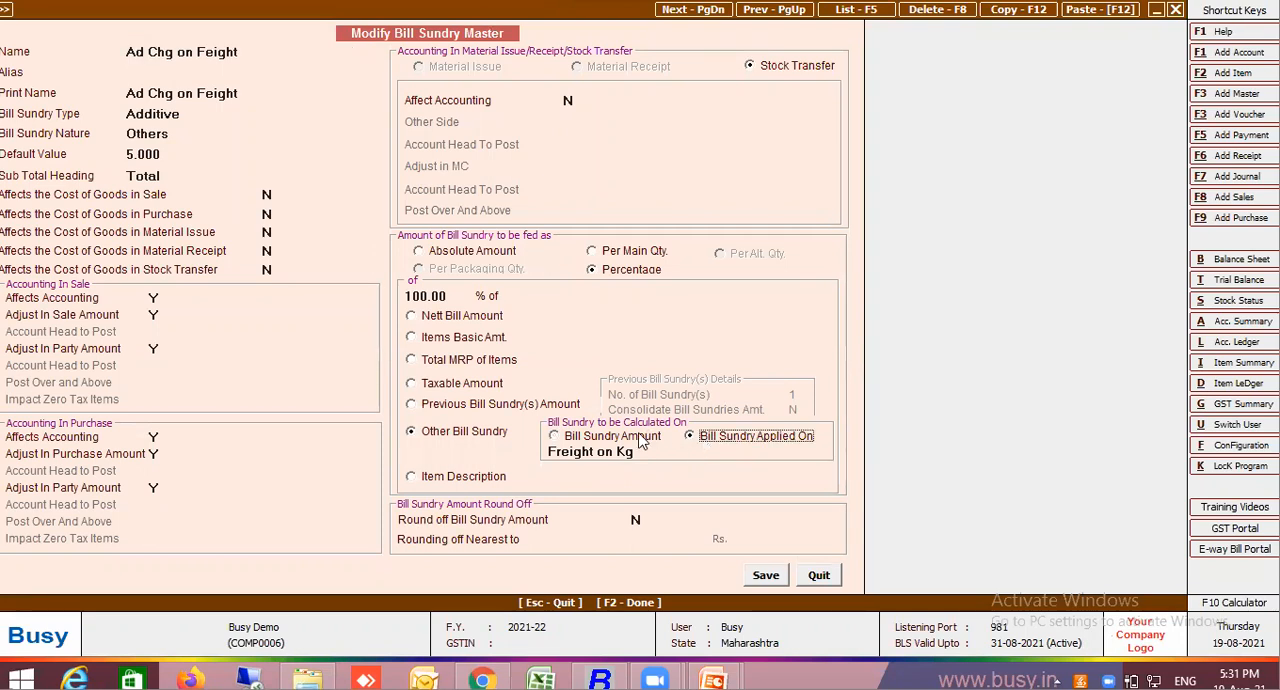
click(631, 443)
click(726, 442)
click(648, 452)
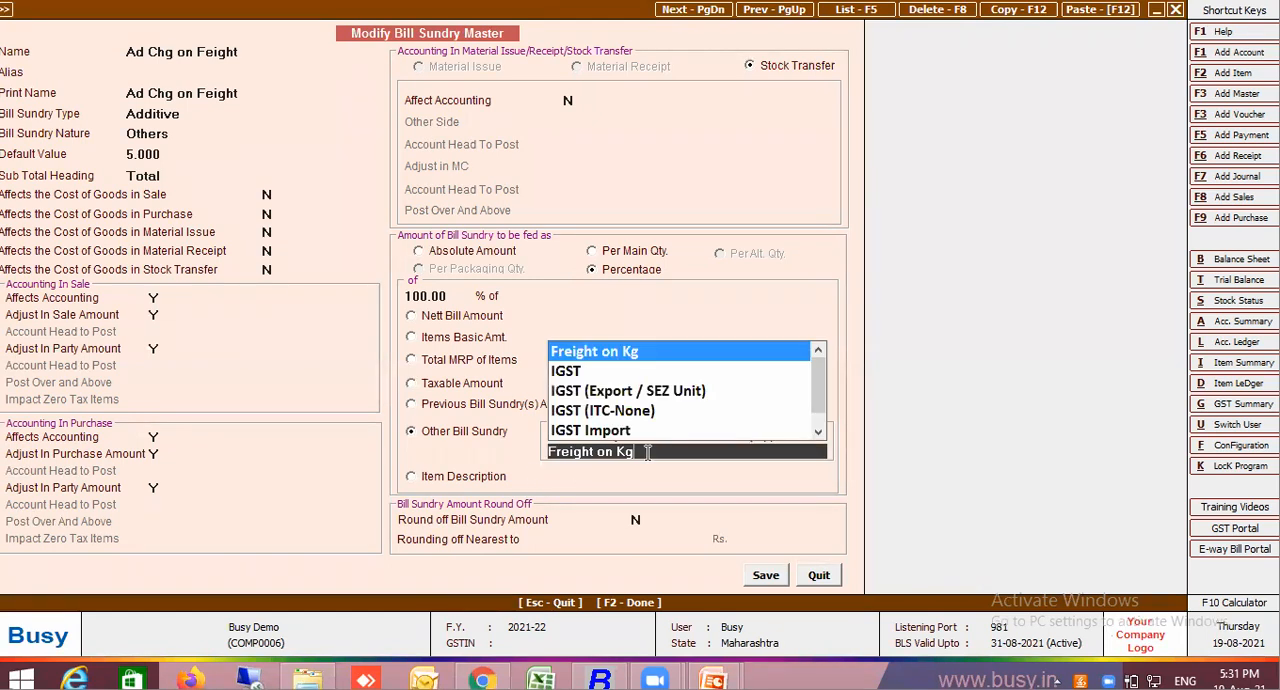
key(BackSpace)
text(cgst)
key(Return)
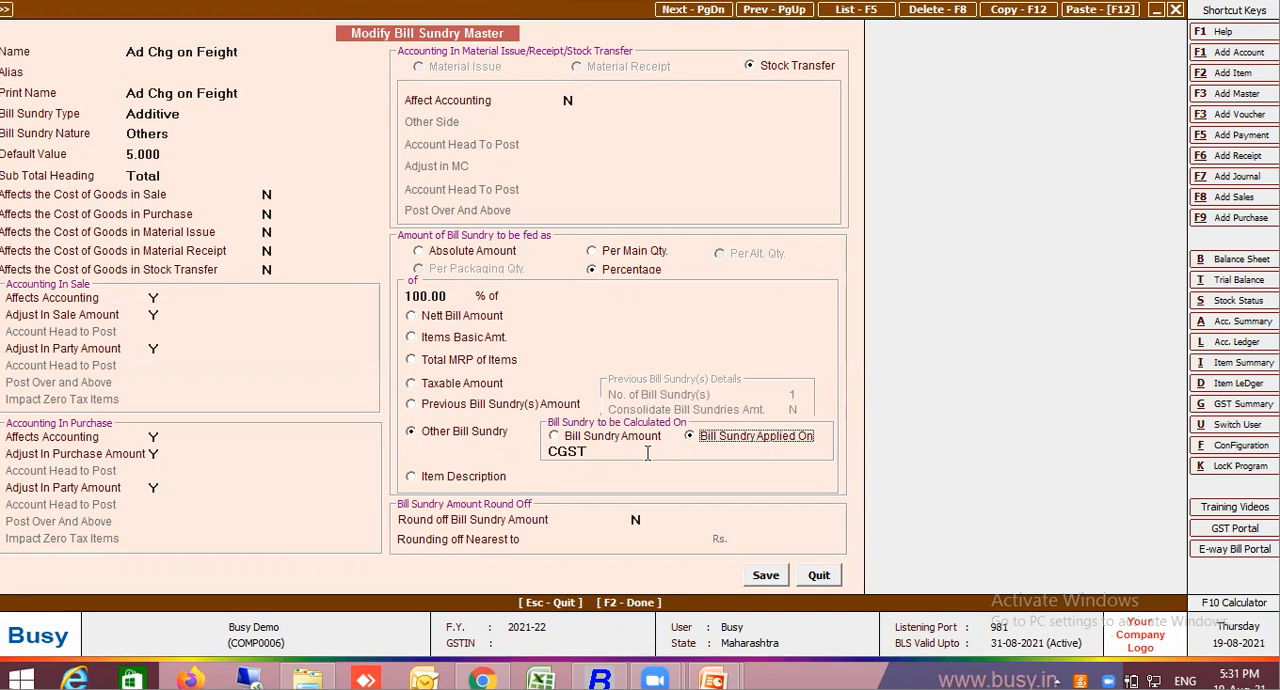
Re-enter 5 as the default value of the Ad Chg on Feight master and save it
click(183, 155)
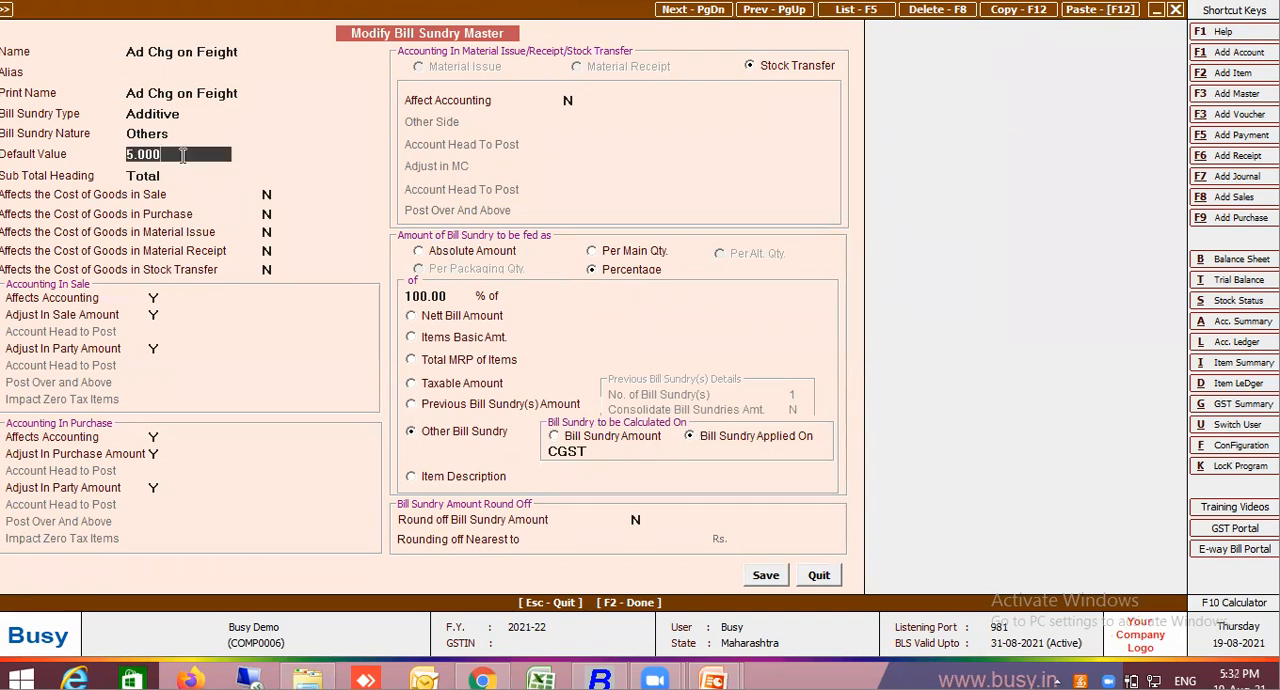
double_click(183, 155)
key(BackSpace)
text(5)
key(Return)
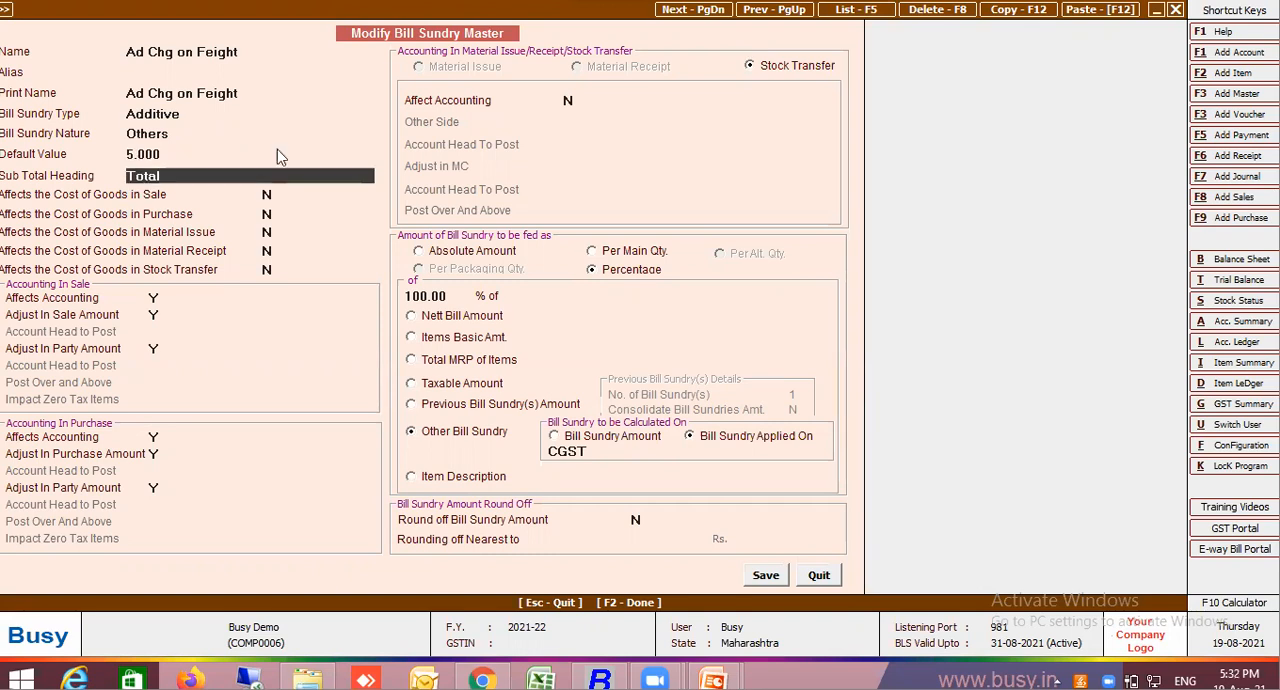
click(766, 577)
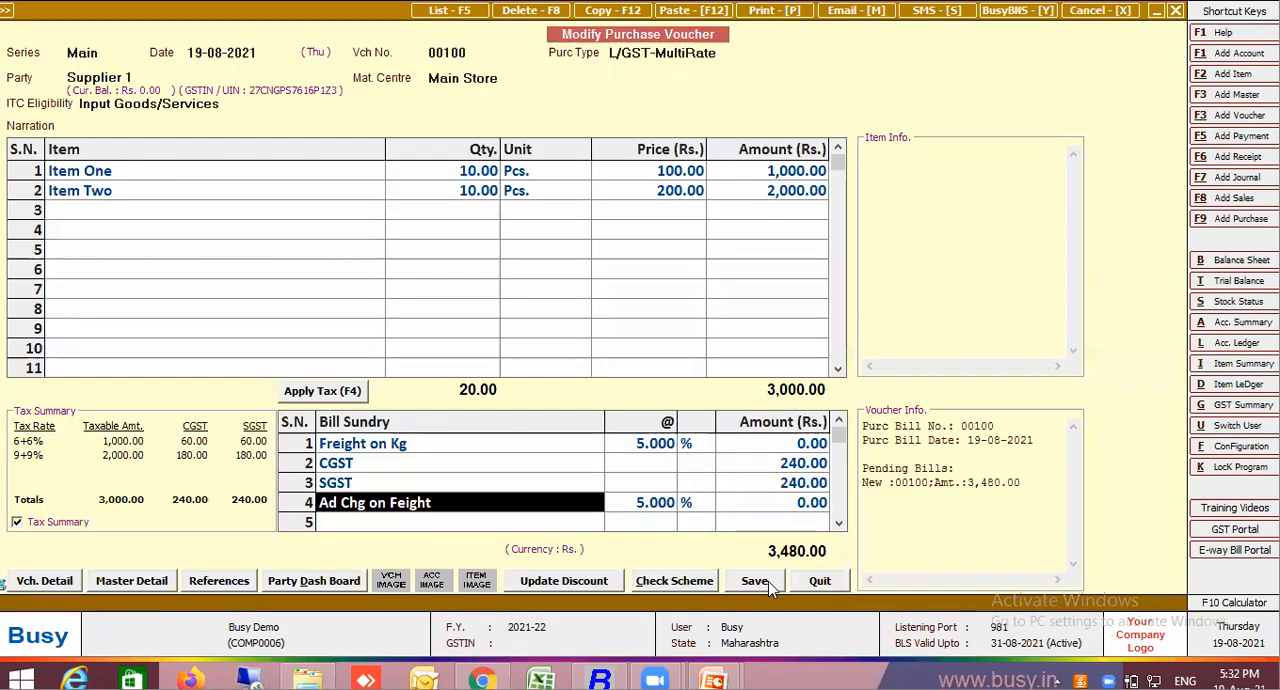
Clear the fourth bill sundry row and enter Ad Chg on Feight there again at its default rate
key(BackSpace)
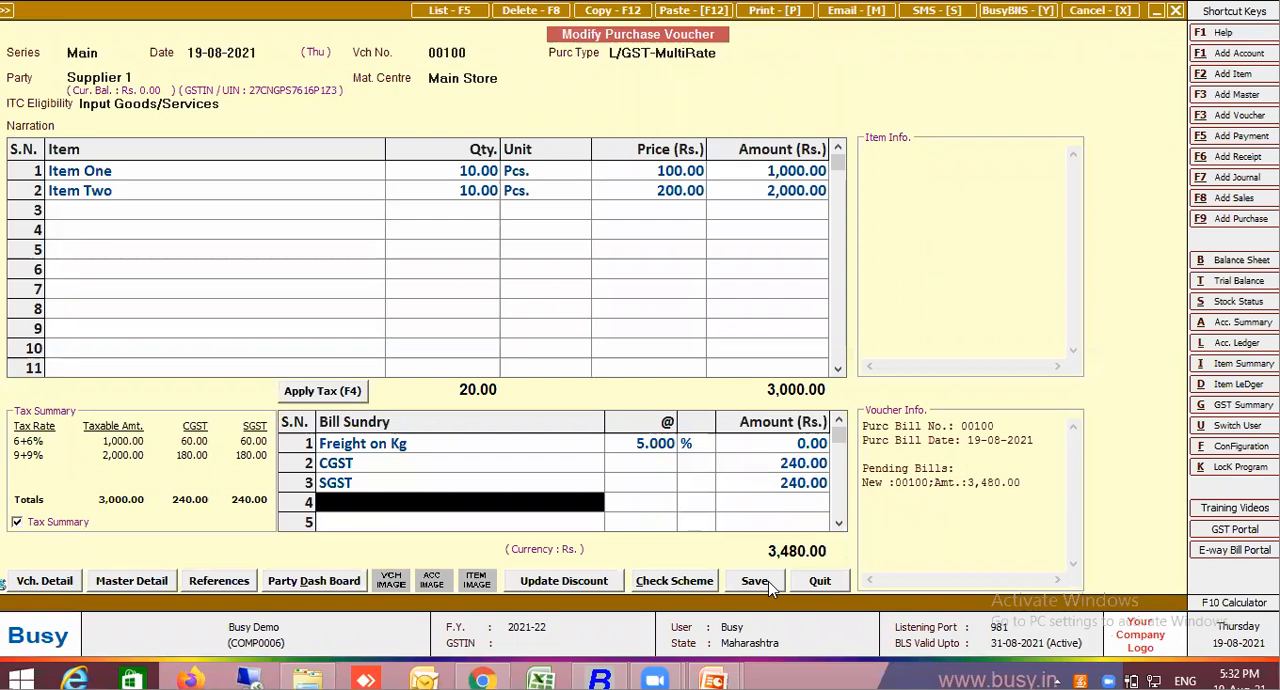
text(ad)
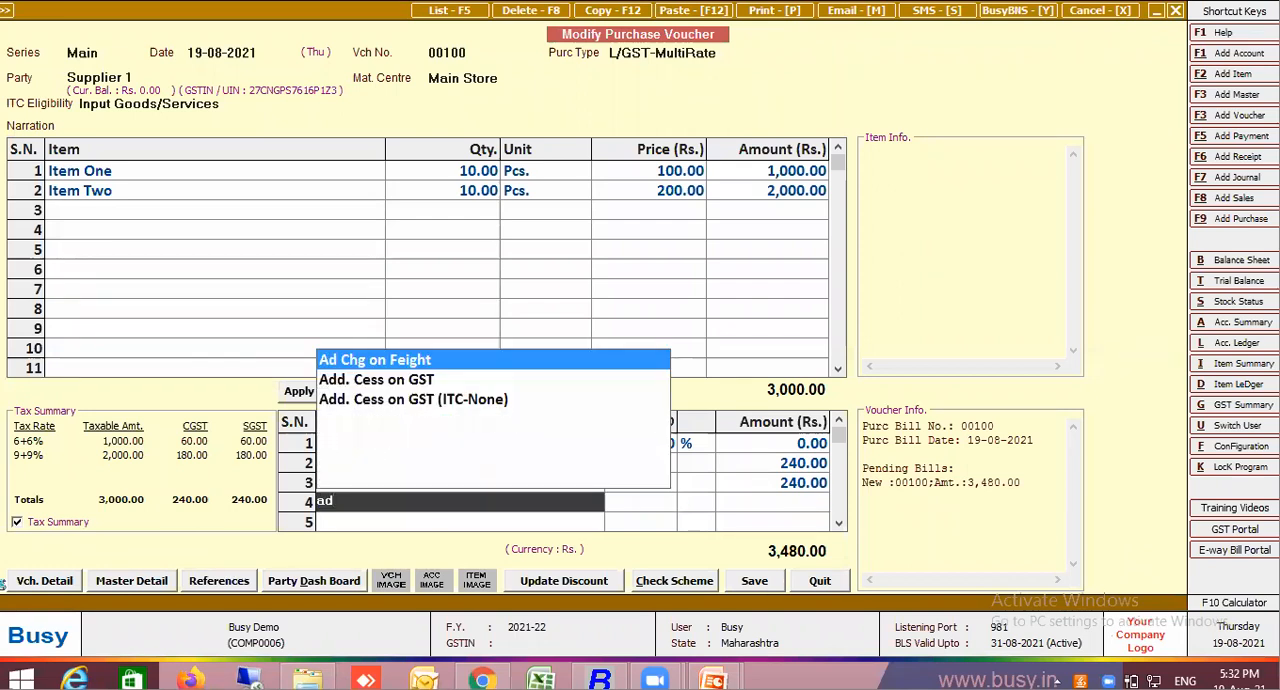
key(Return)
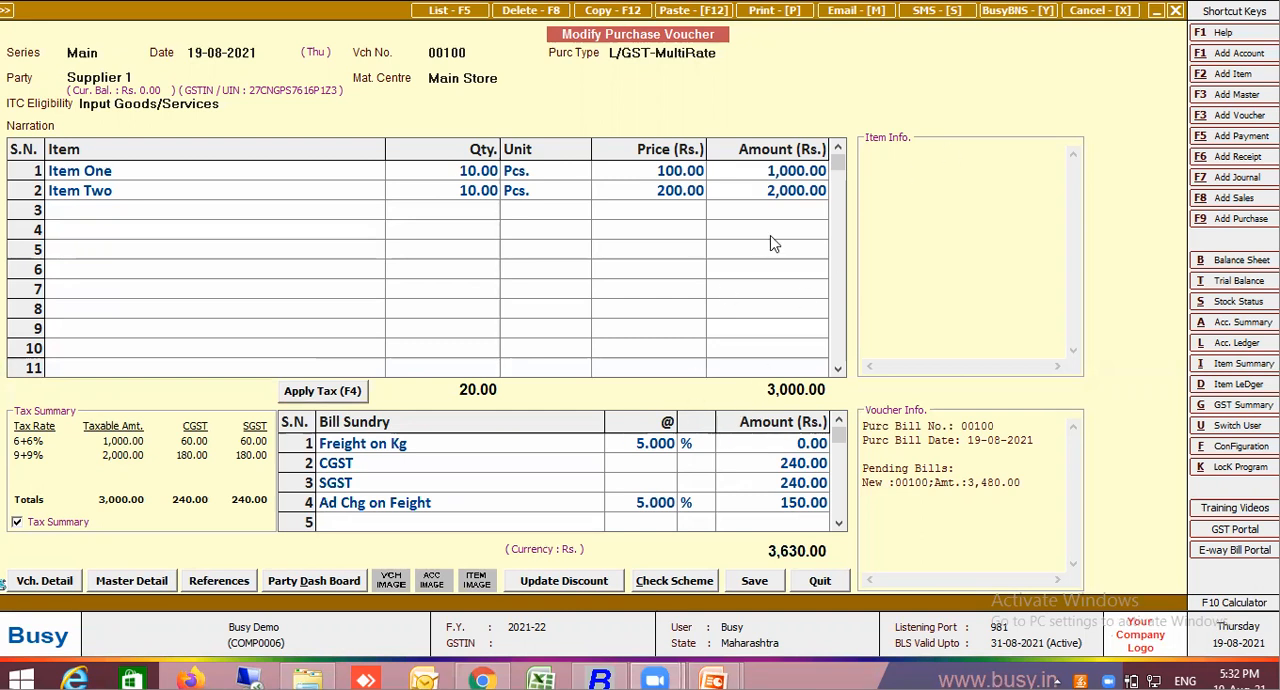
Review the Ad Chg on Feight row's amount against the calculation settings in its master, closing the master without changes
click(443, 507)
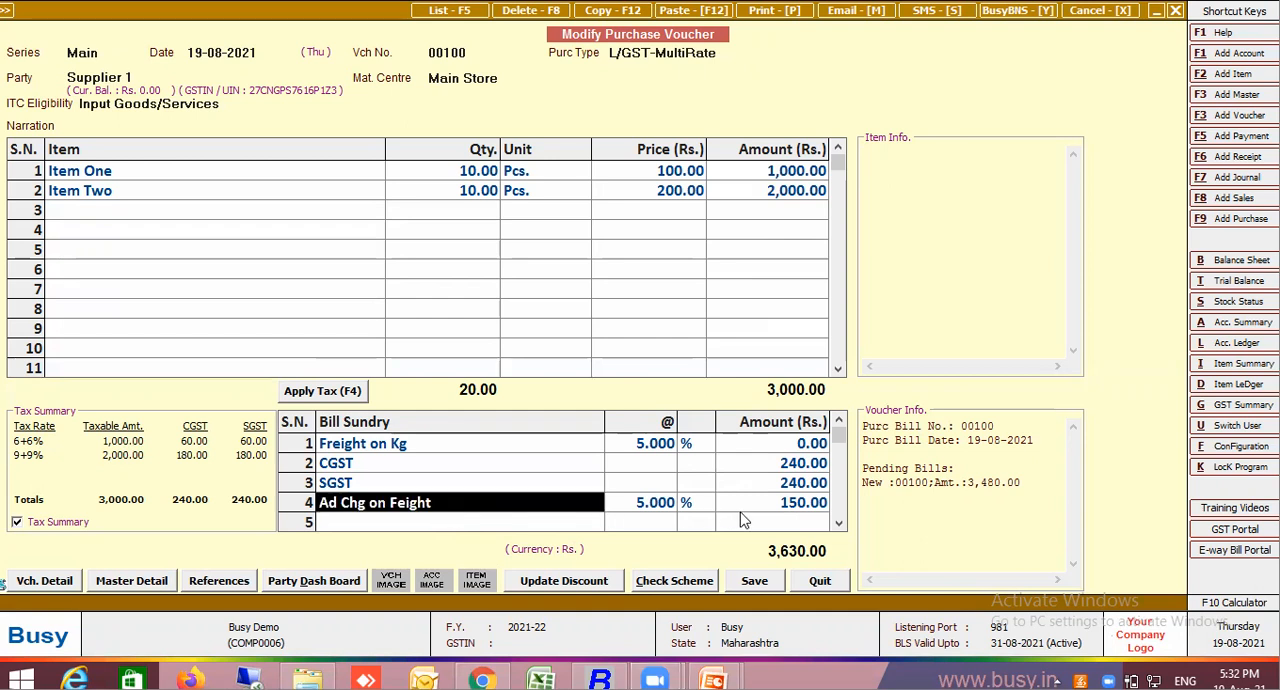
click(784, 507)
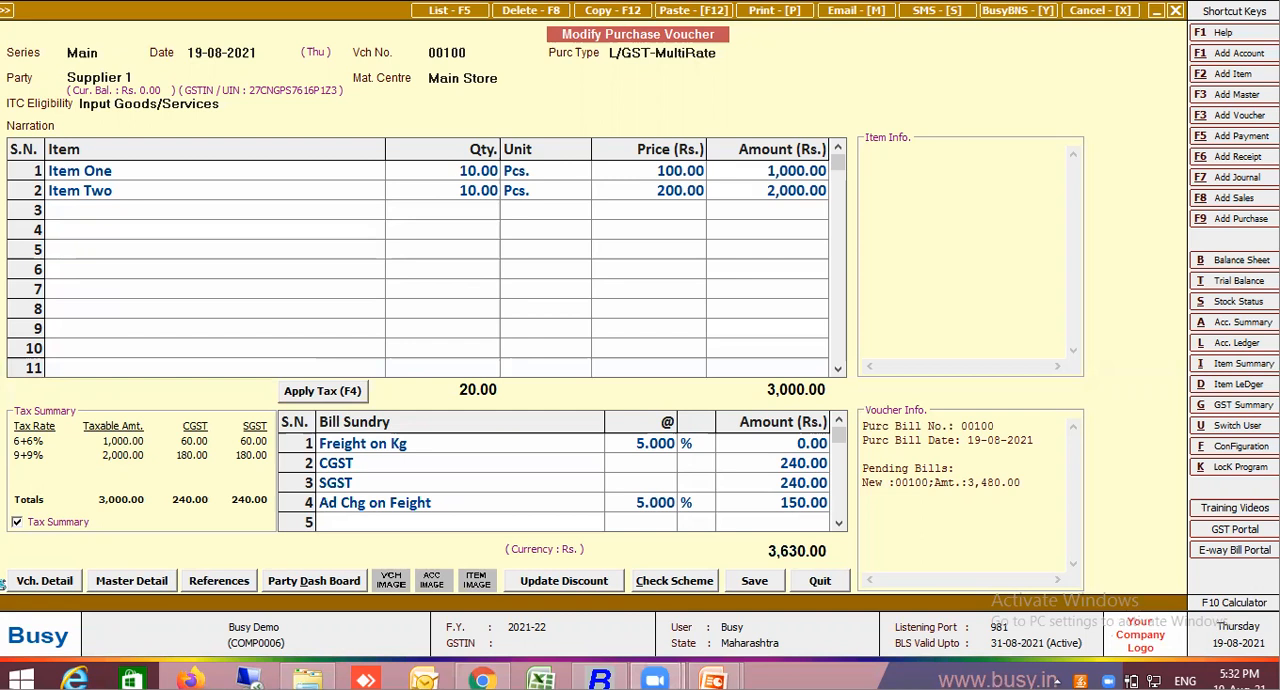
click(497, 541)
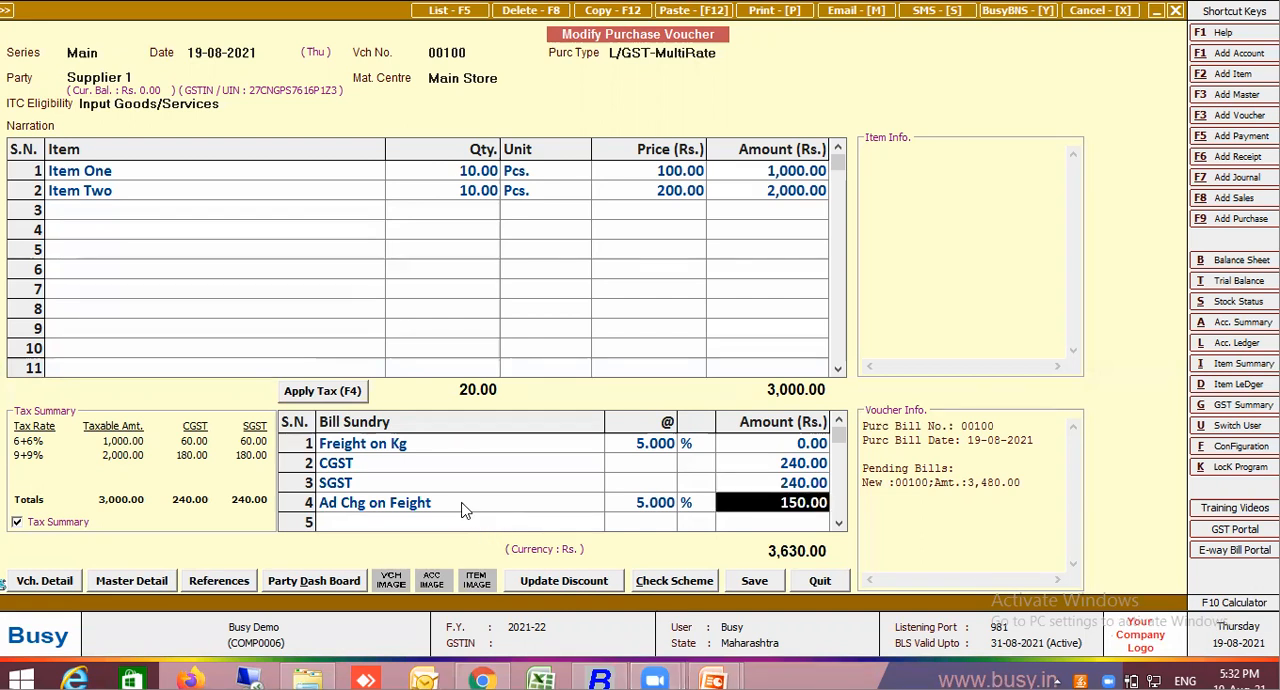
click(458, 503)
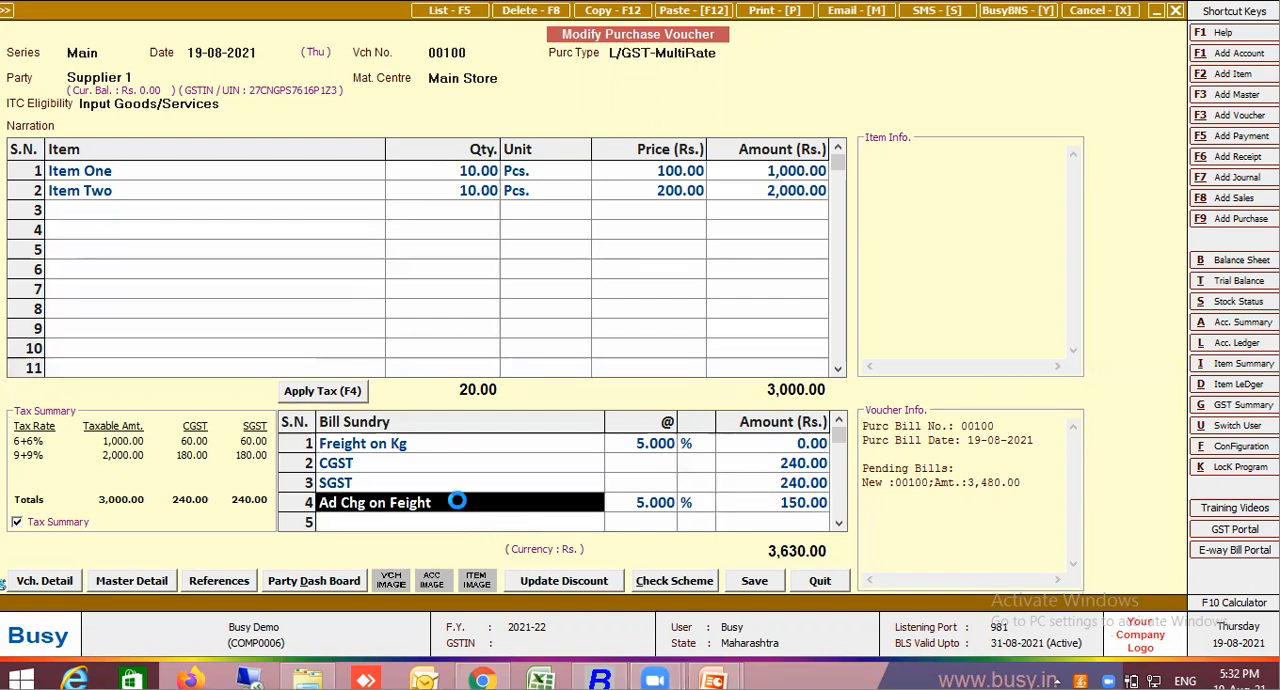
key(alt+m)
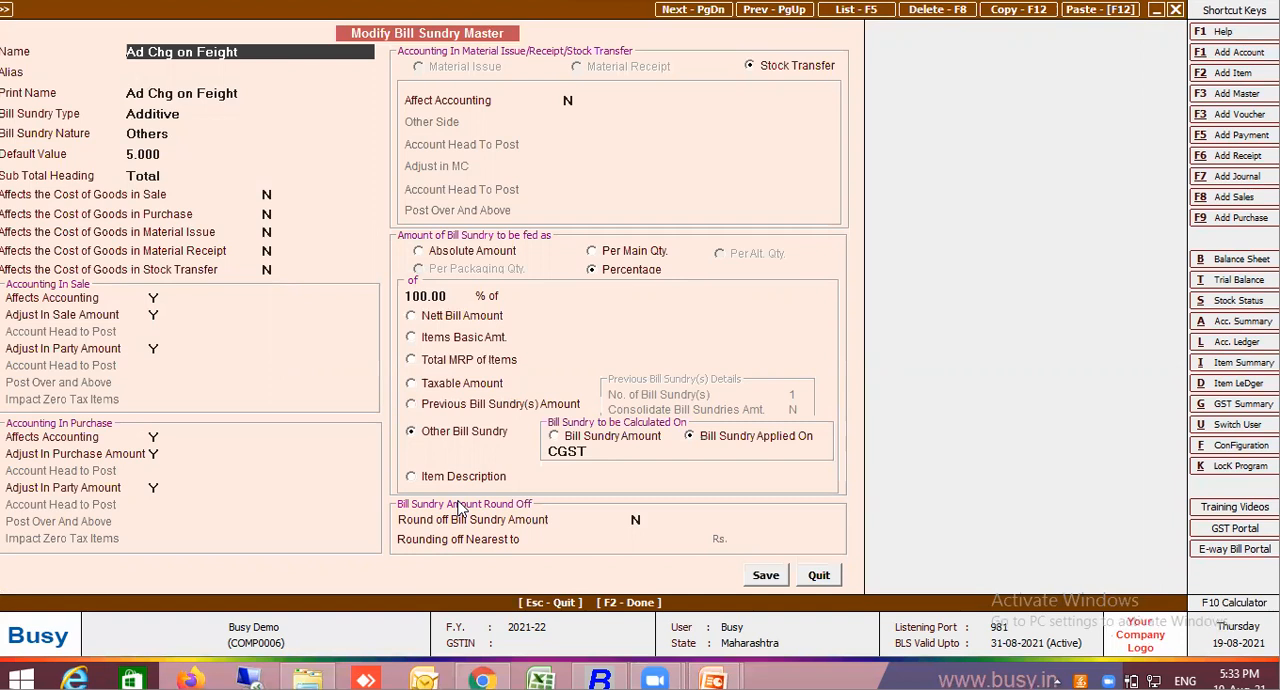
click(819, 575)
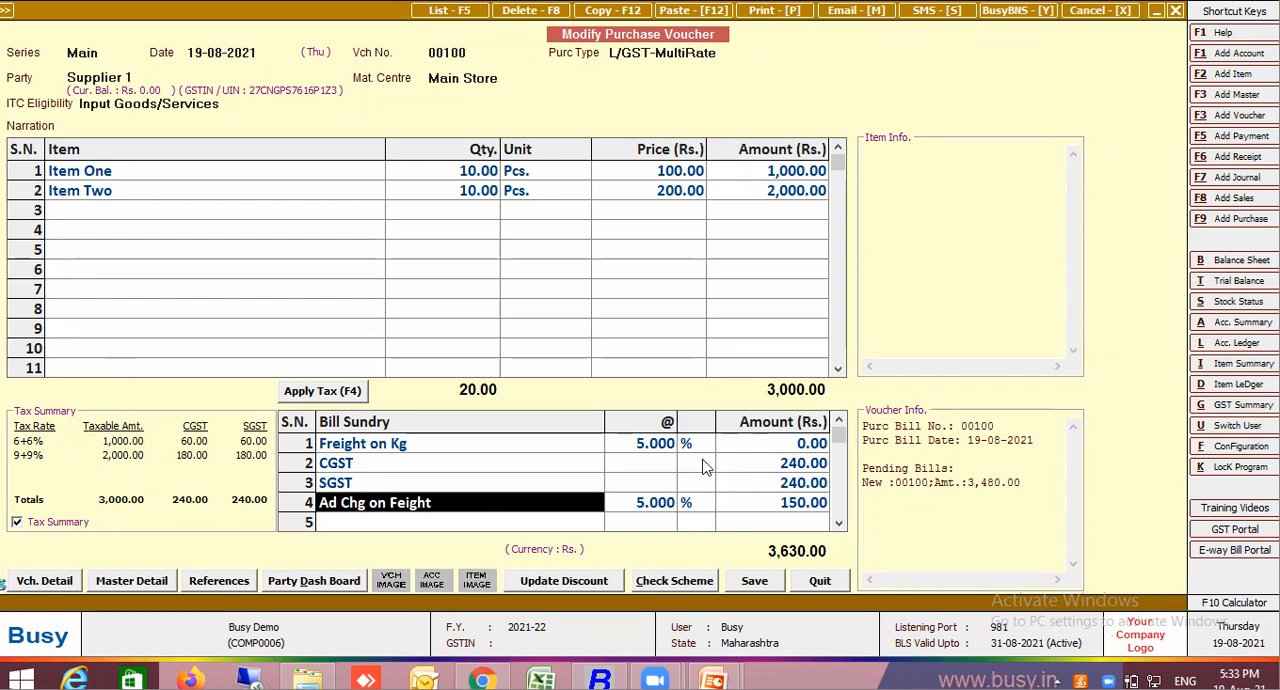
click(798, 508)
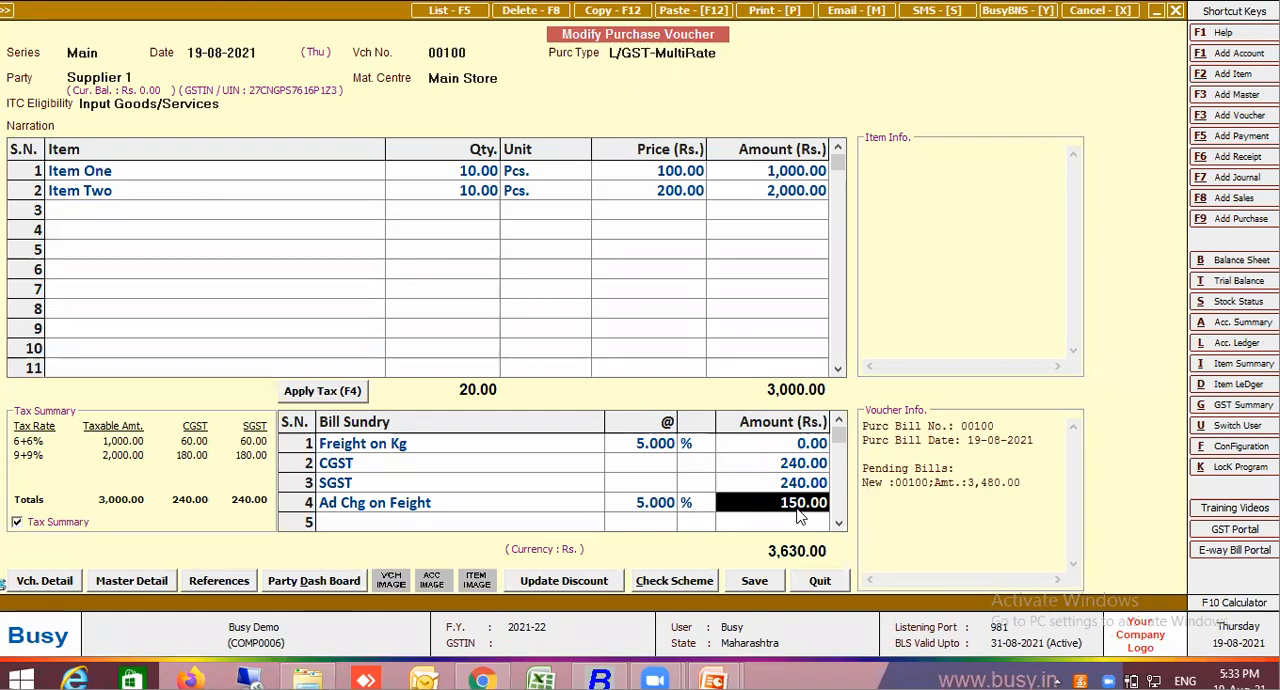
Set the Ad Chg on Feight master to be calculated on Previous Bill Sundry(s) Amount and save it
click(446, 503)
key(alt+m)
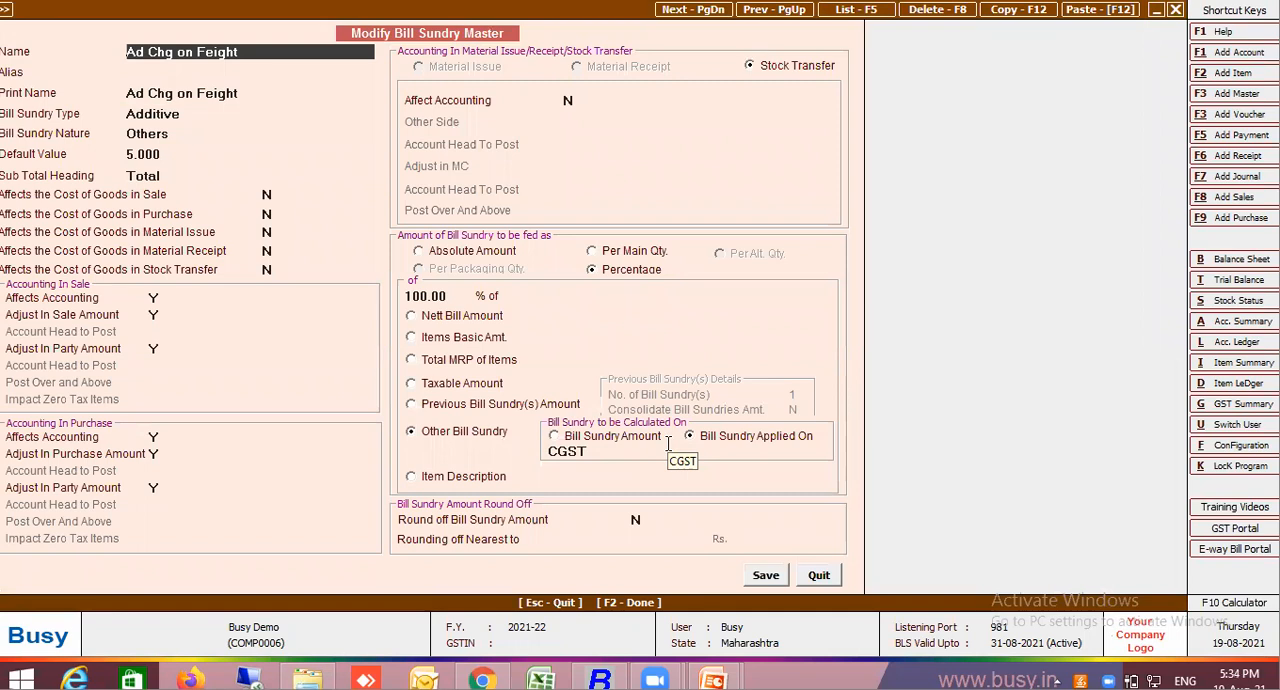
click(453, 412)
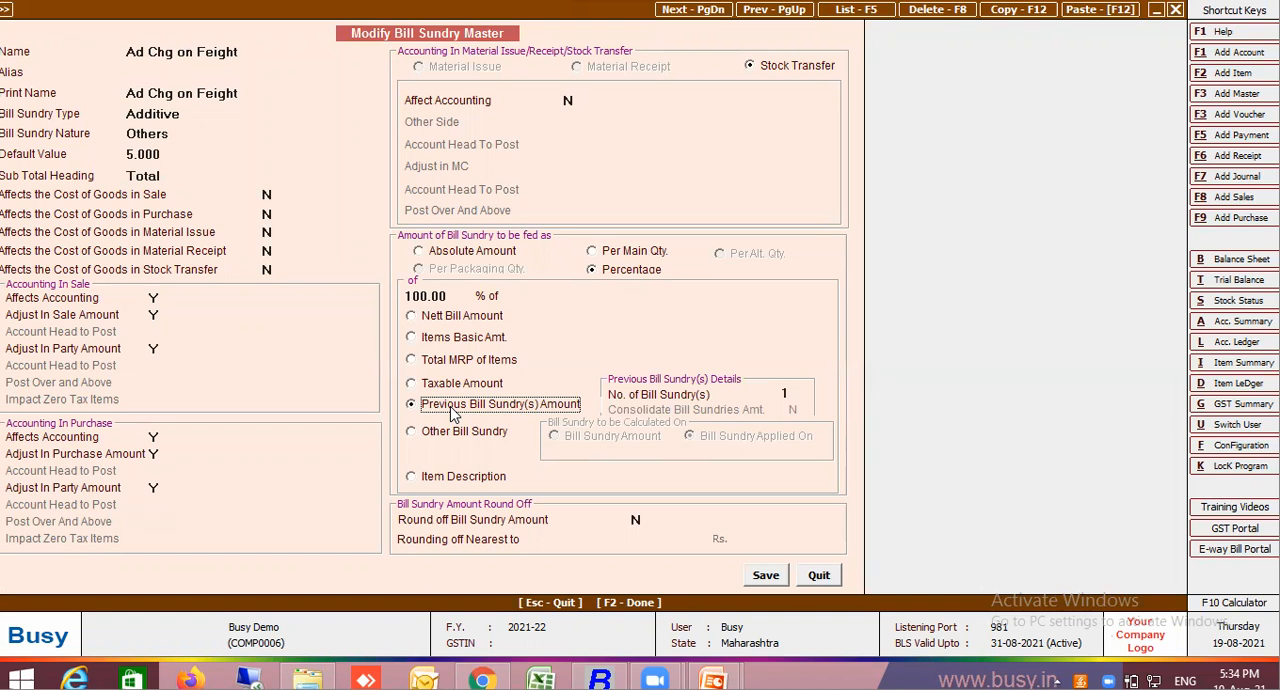
click(756, 578)
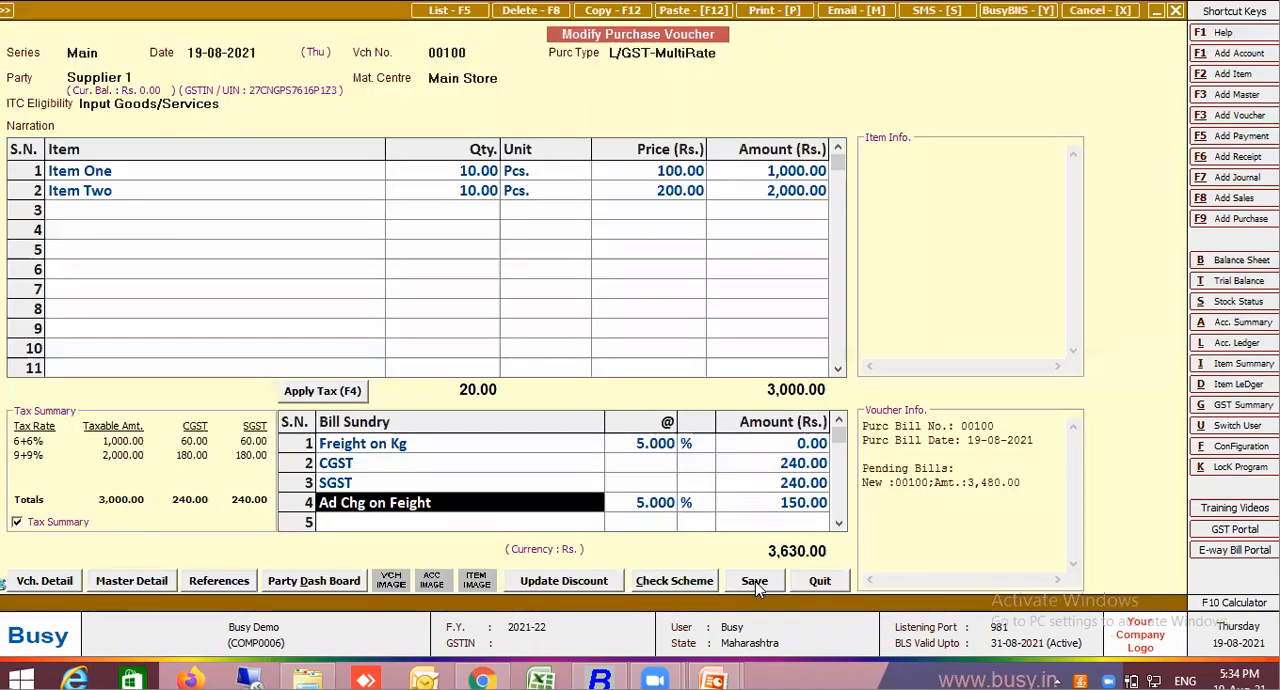
Delete the Freight on Kg row from the voucher's bill sundries
click(575, 445)
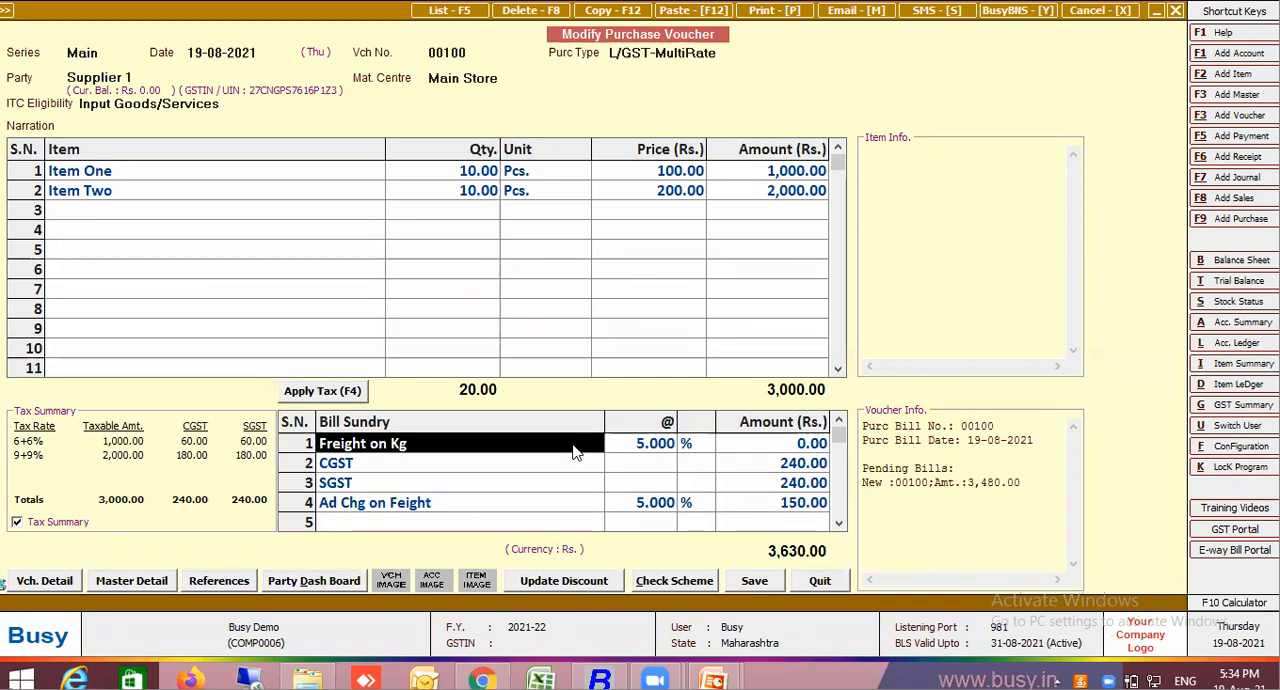
key(ctrl+d)
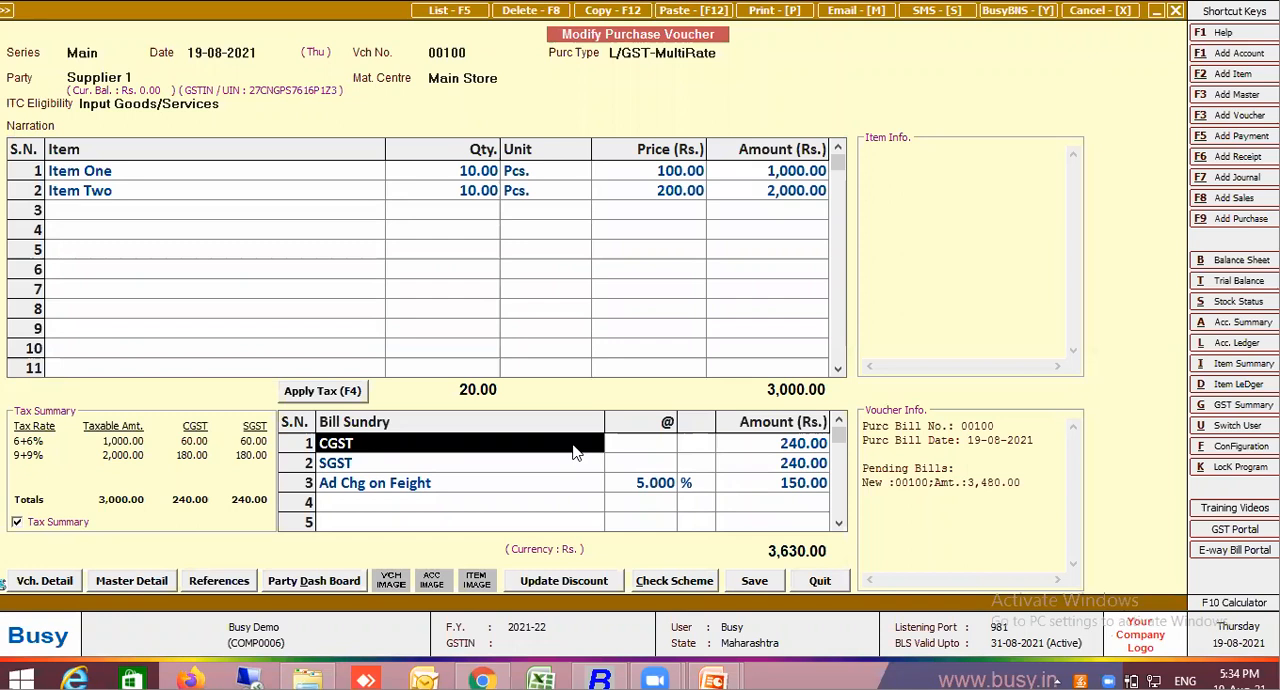
Re-enter Ad Chg on Feight in the third bill sundry row to recalculate its amount on the previous bill sundry
click(498, 490)
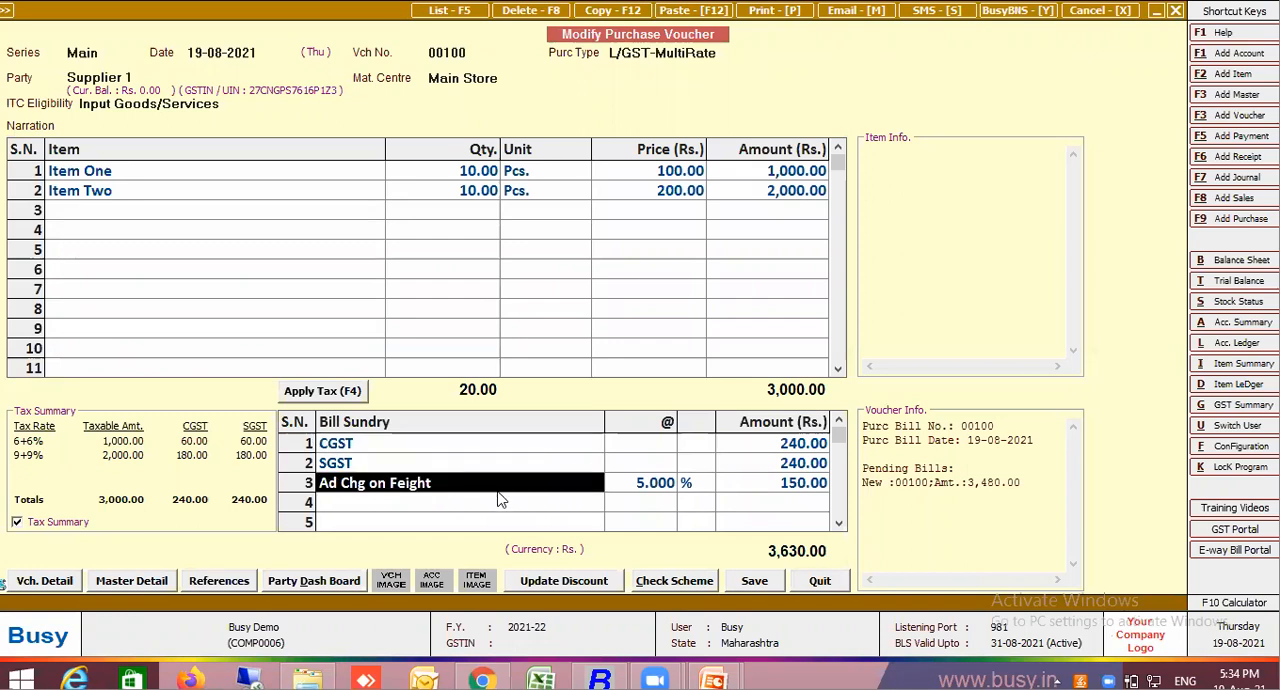
key(Return)
key(Return)
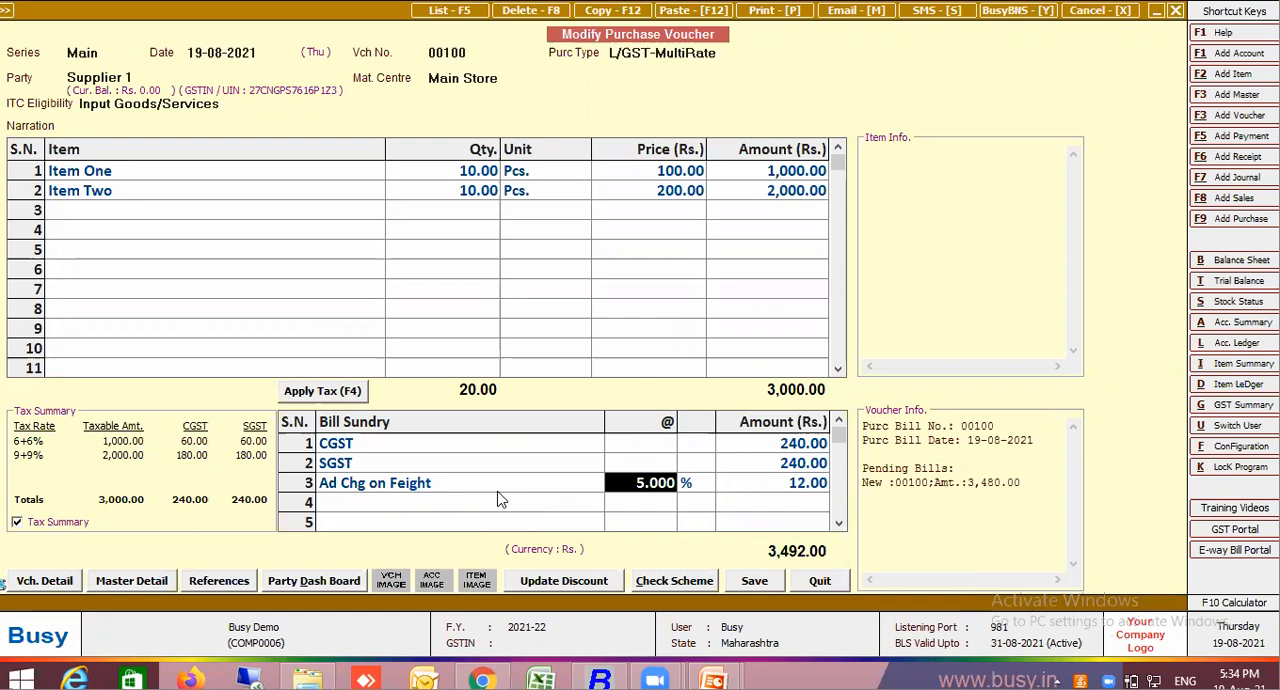
Set the number of previous bill sundries to 2 in the Ad Chg on Feight master and save it
click(370, 485)
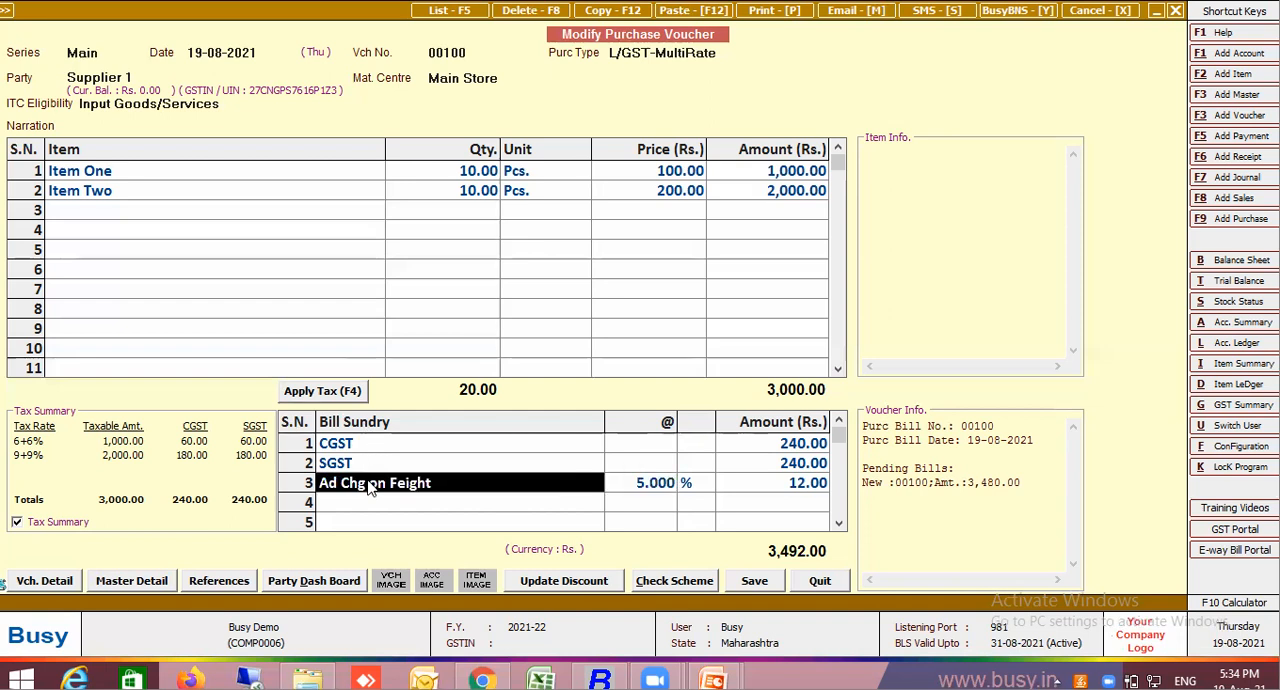
double_click(370, 485)
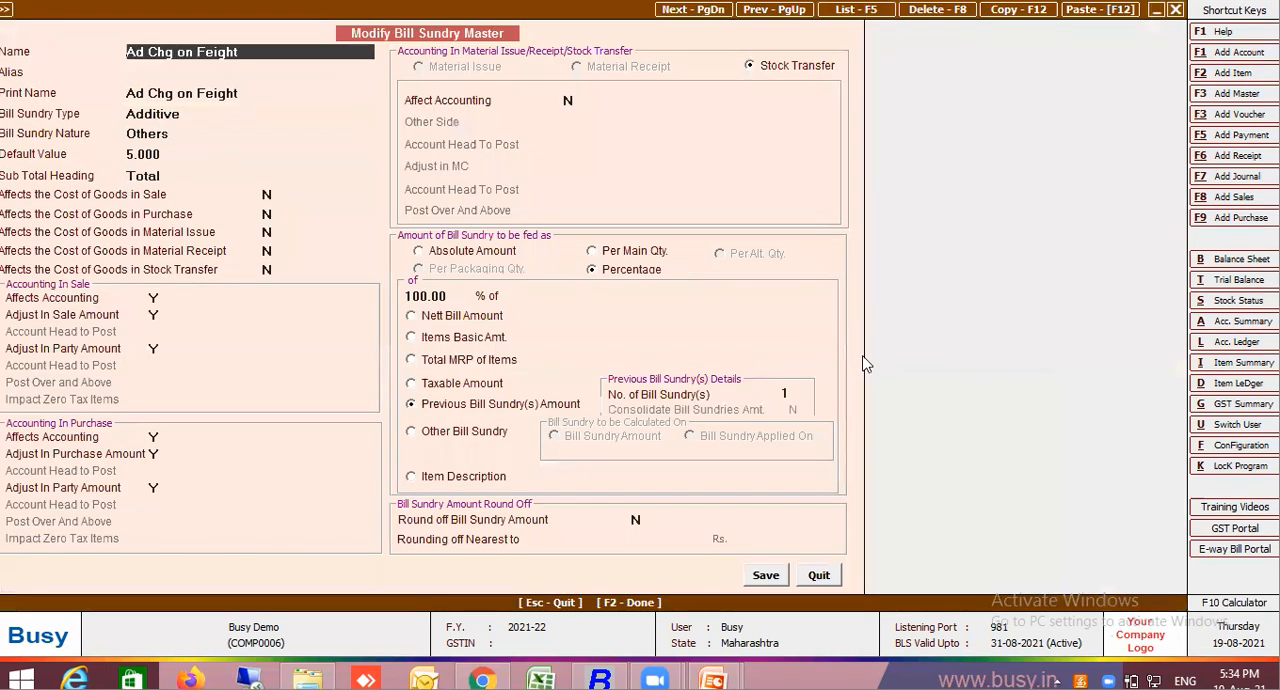
click(787, 396)
text(2)
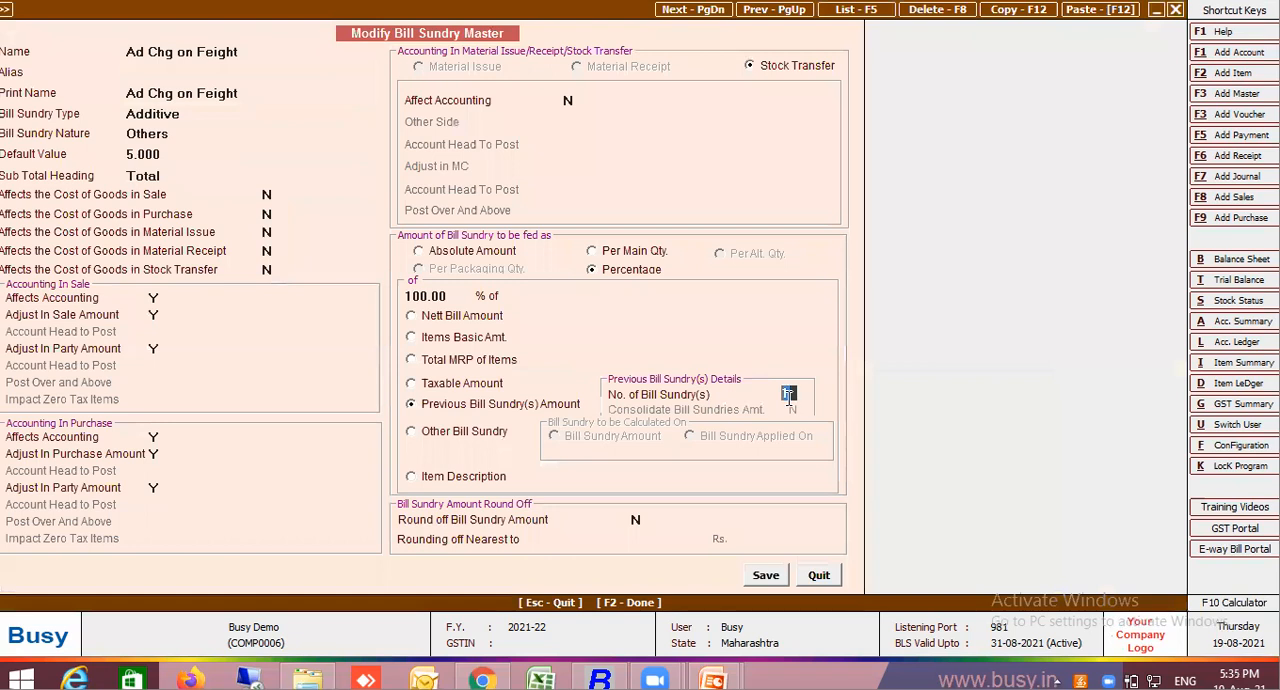
click(771, 577)
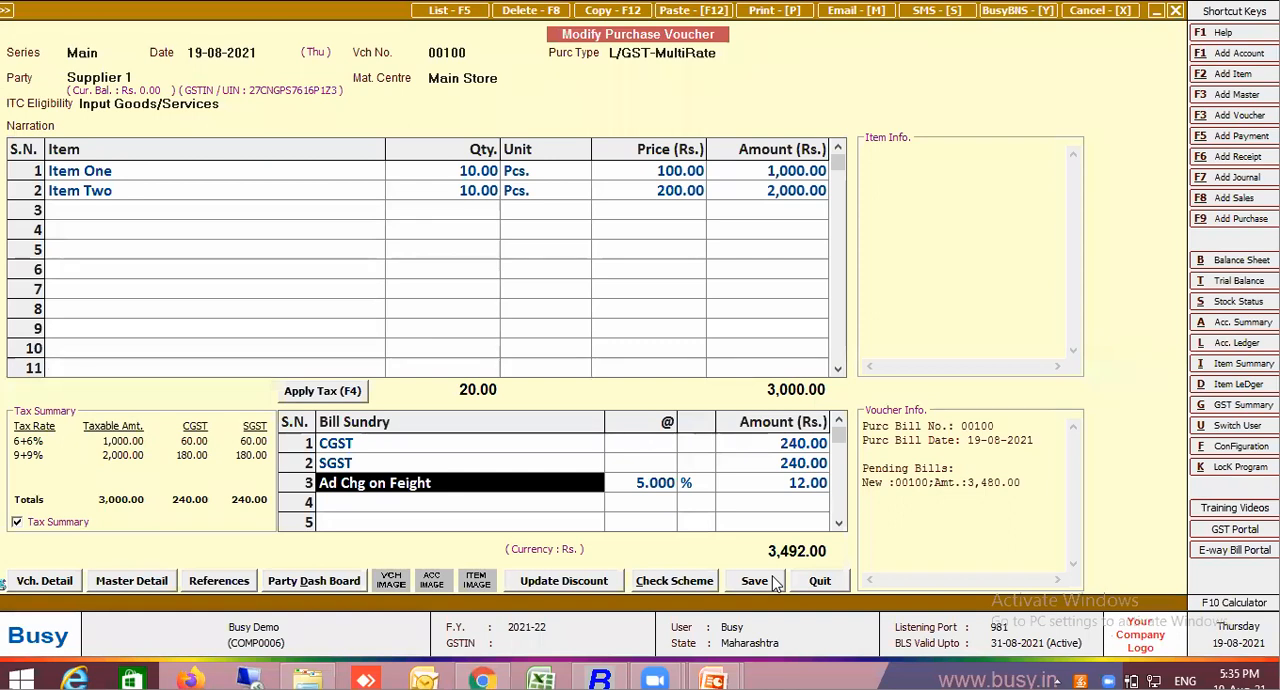
Delete the Ad Chg on Feight row and enter the same bill sundry again in the third row
key(F9)
text(ad)
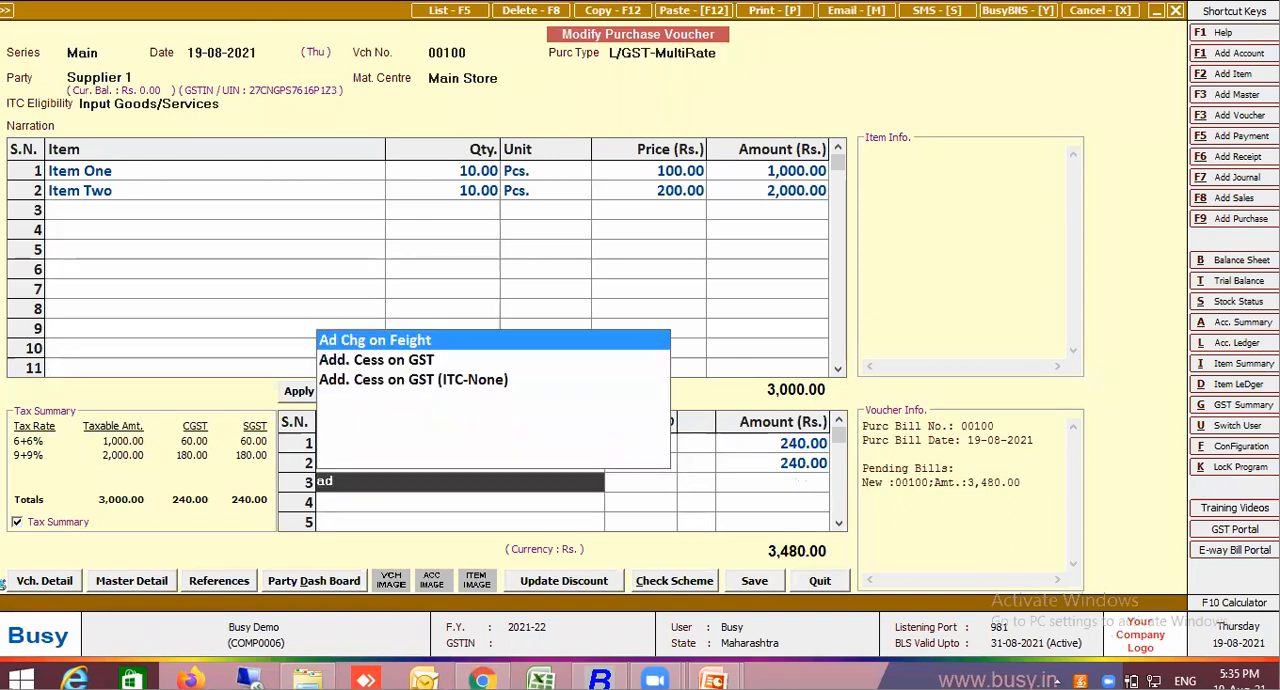
key(Return)
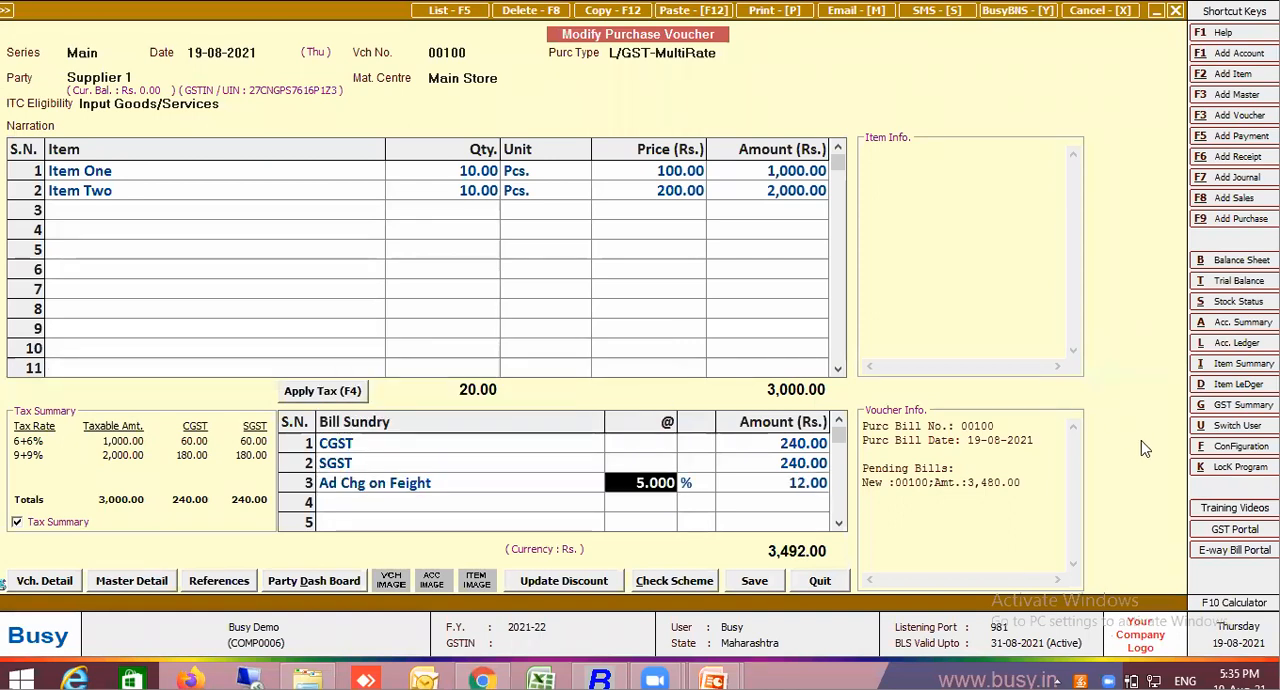
Try SGST and CGST amounts of 300 in the voucher's bill sundries, and reapply the tax
click(812, 466)
text(300)
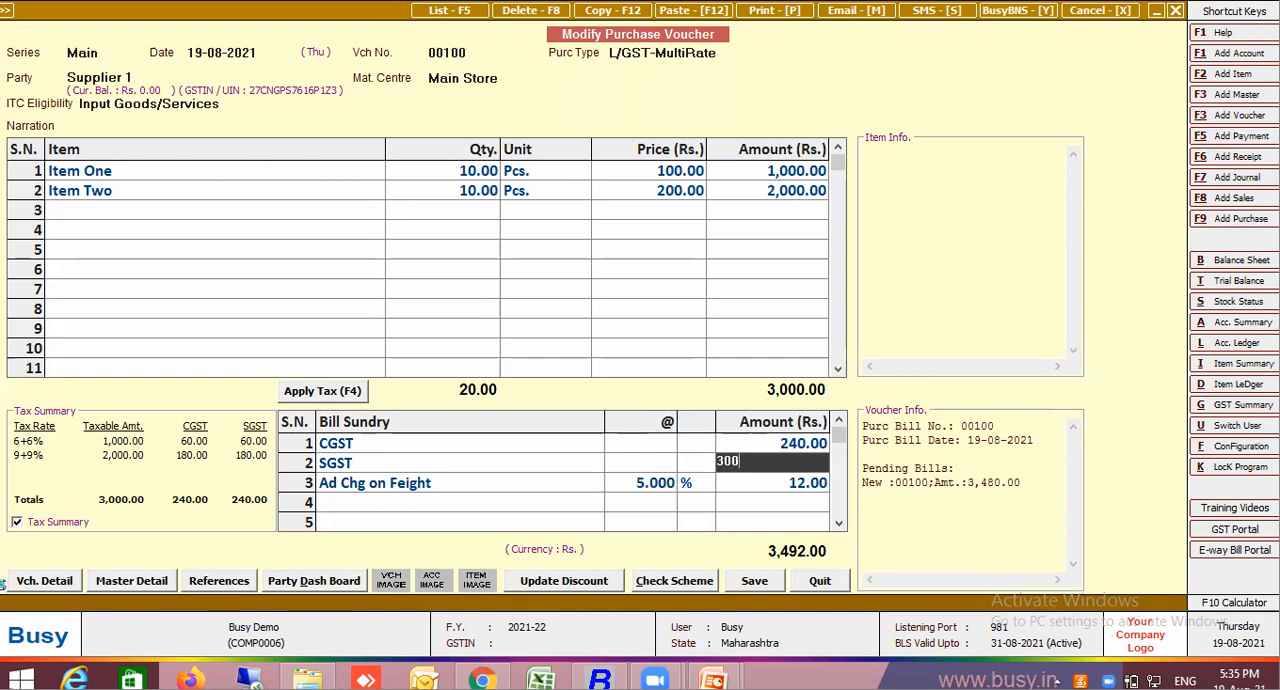
key(Return)
click(797, 490)
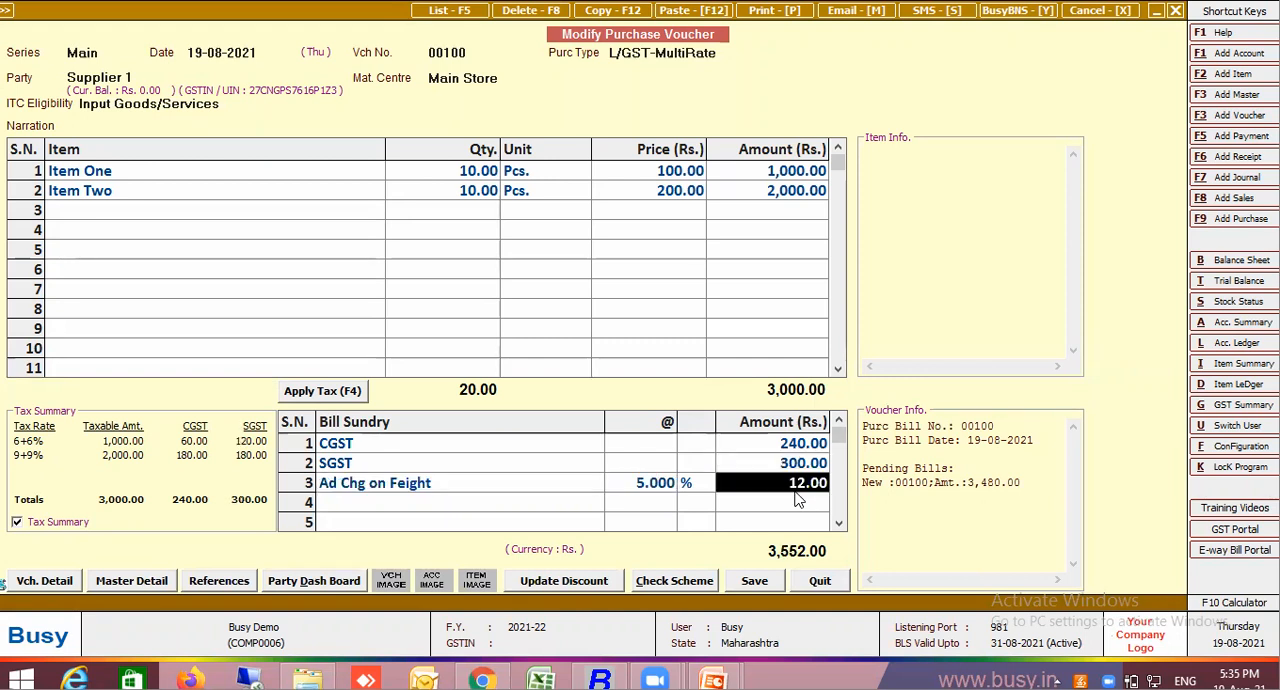
click(800, 446)
text(300)
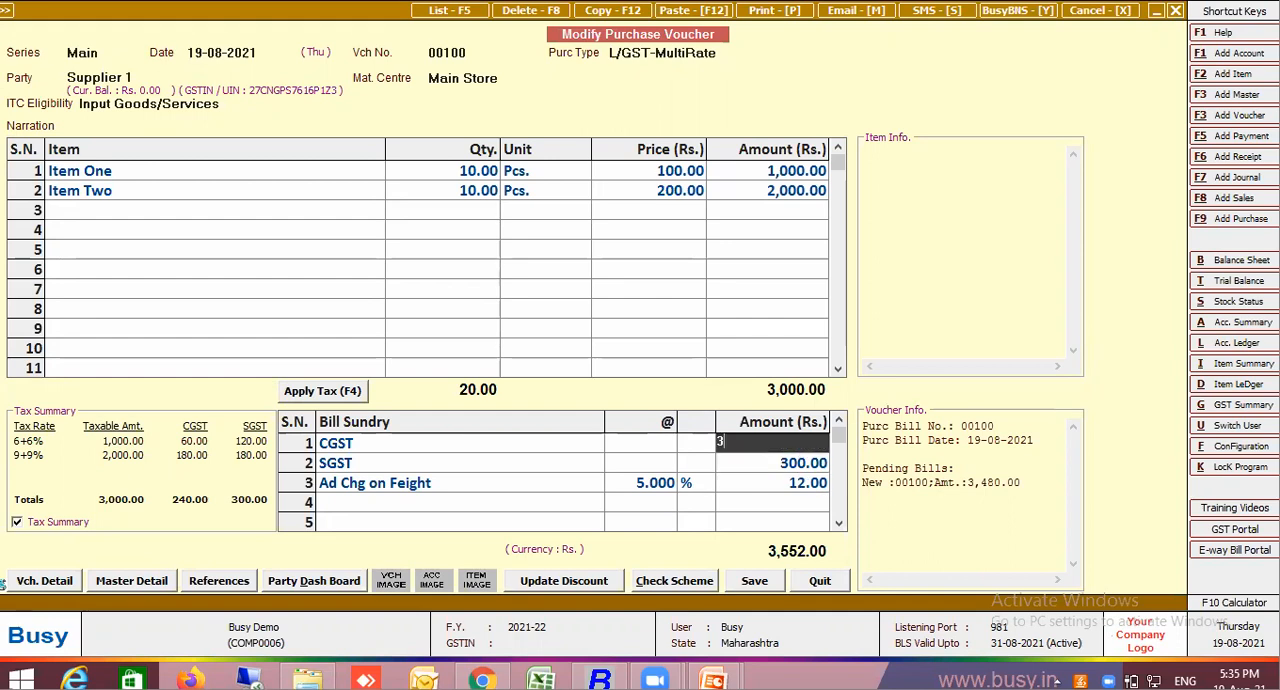
key(Return)
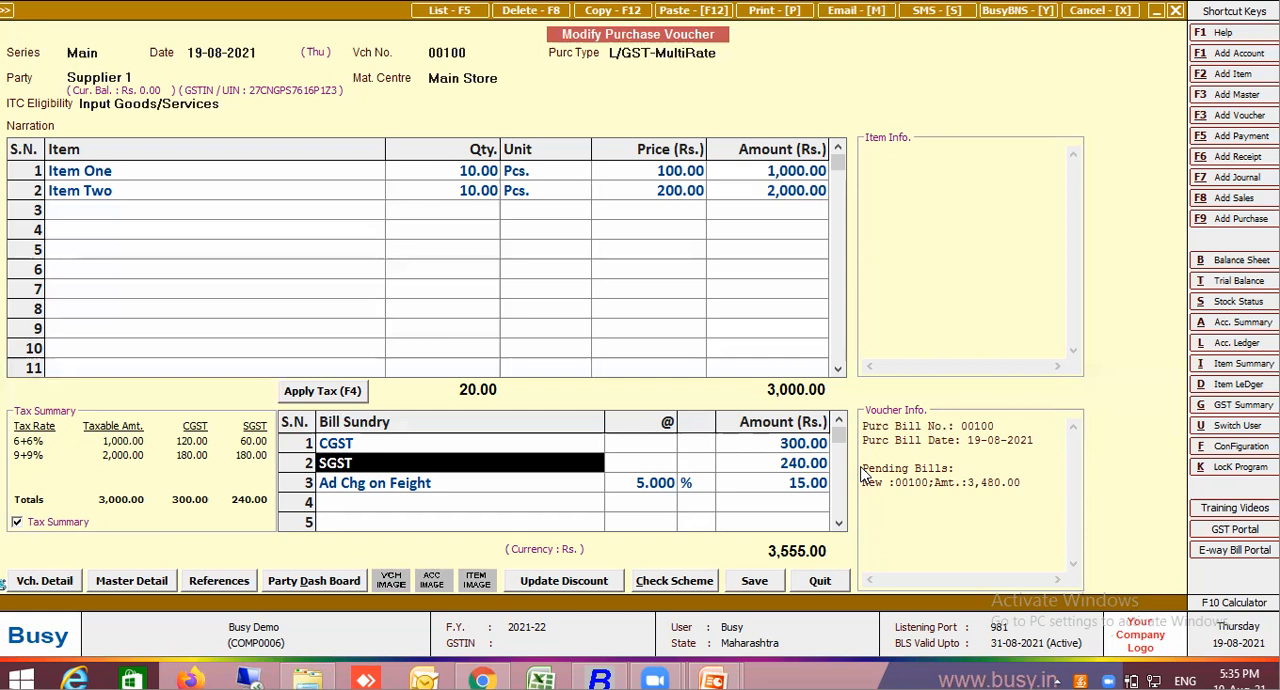
click(293, 393)
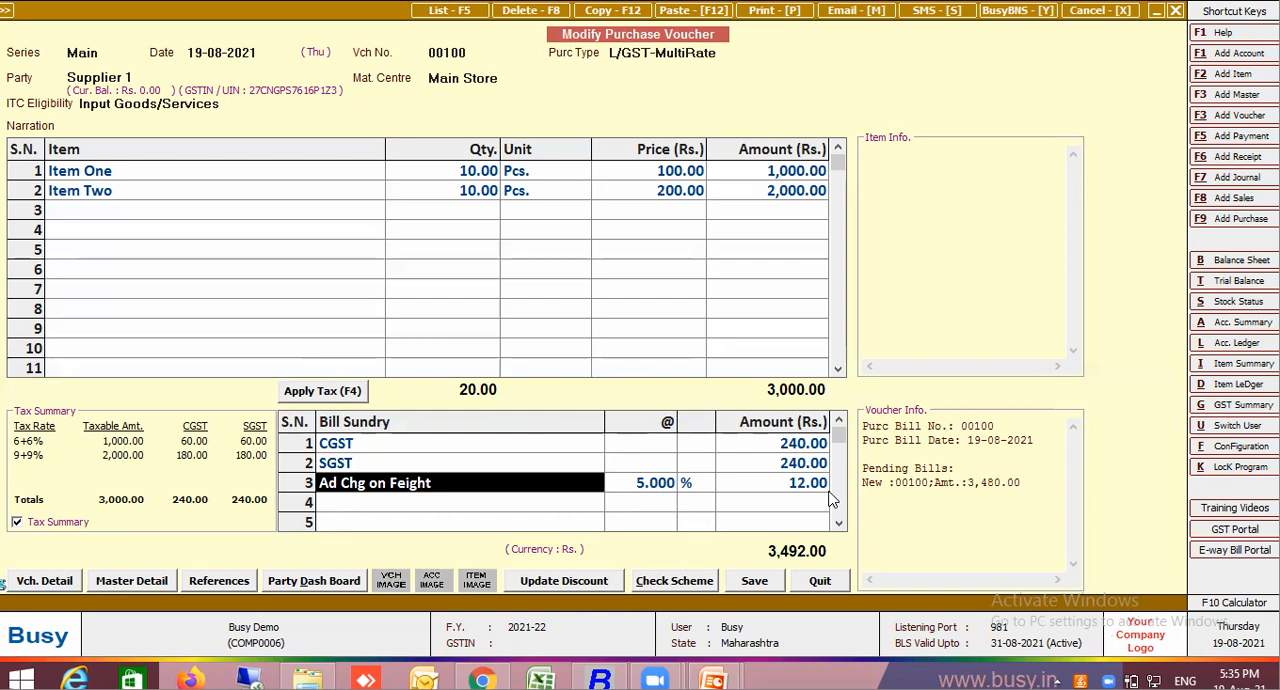
Try a CGST amount of 300 to test the charge calculation, and set the CGST amount back to 240
click(781, 447)
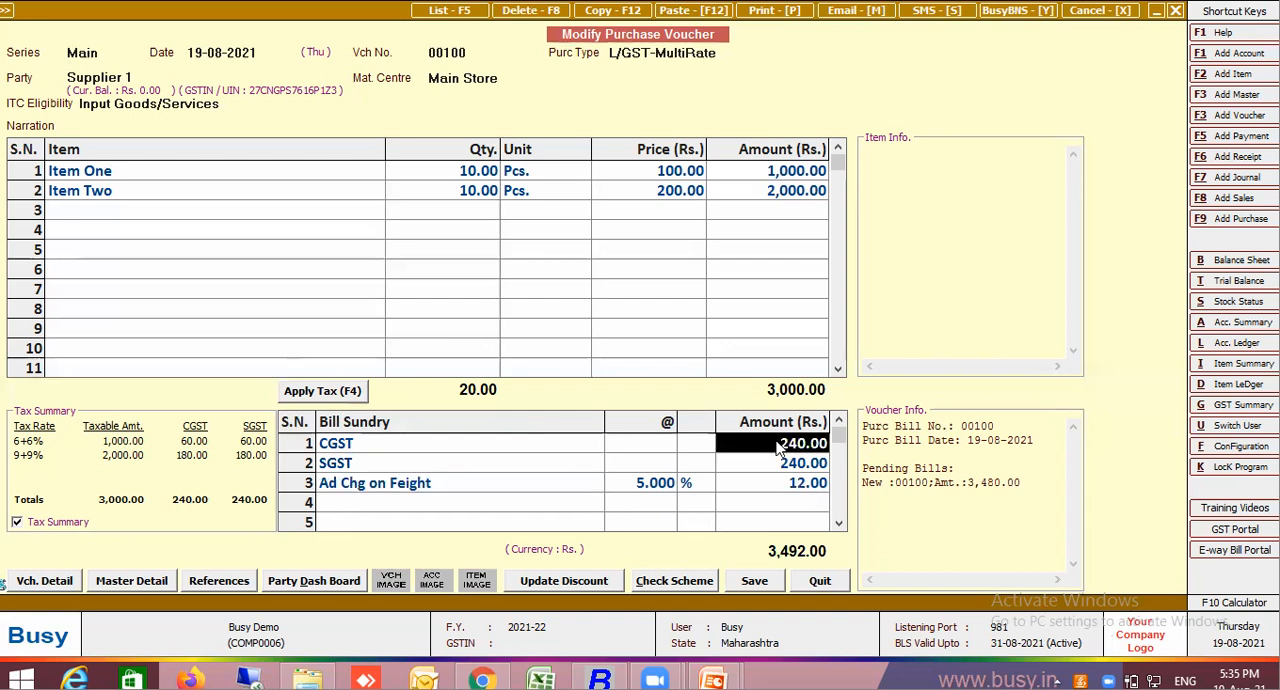
text(300)
key(Return)
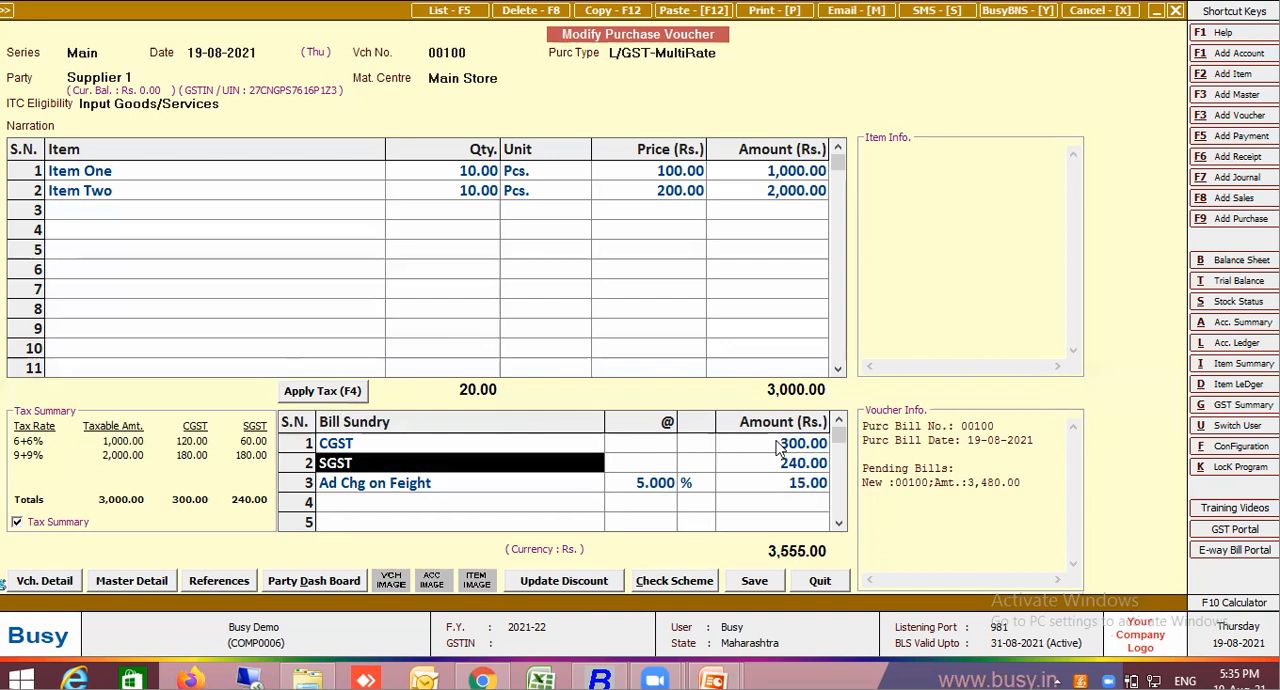
click(781, 447)
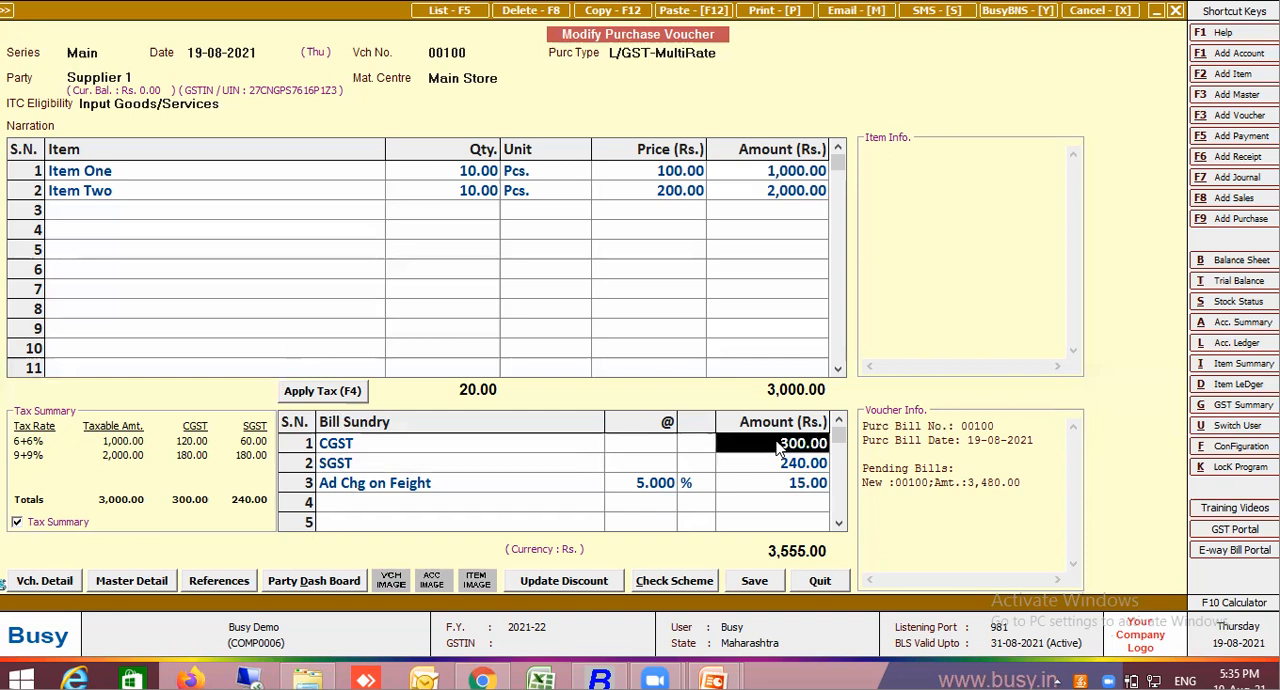
text(240)
key(Return)
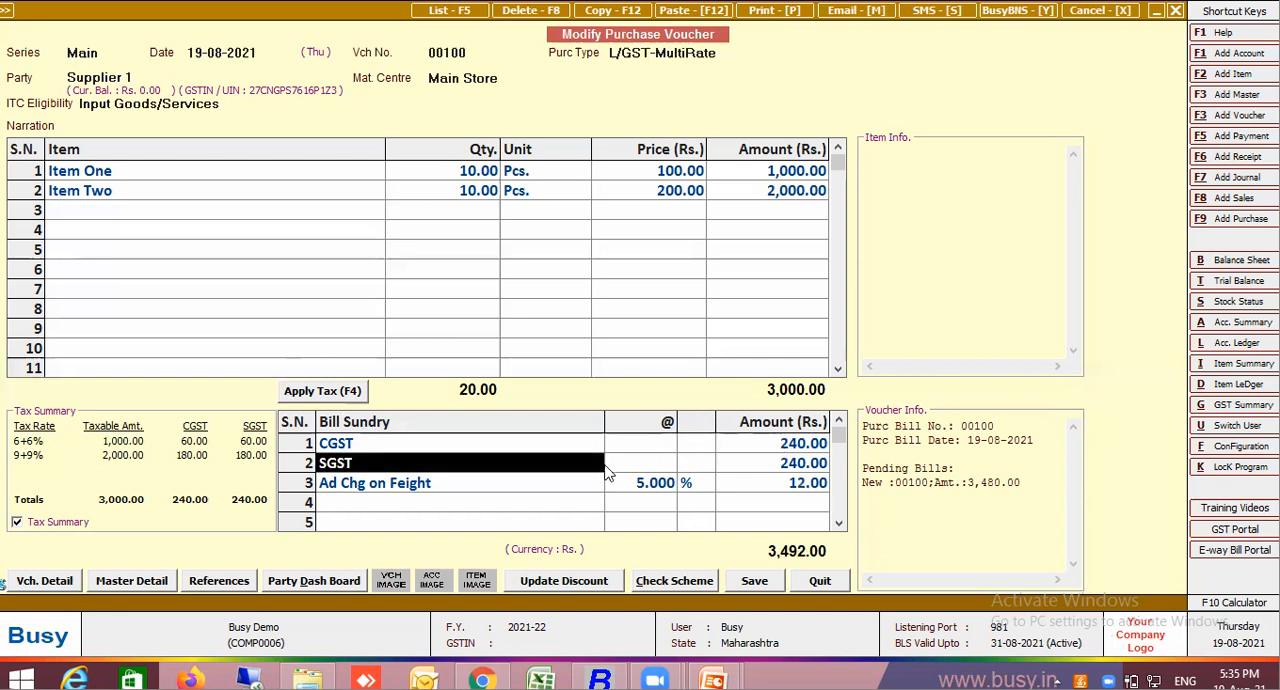
Set Consolidate Bill Sundries Amt. to Y in the Ad Chg on Feight master and save it
click(482, 489)
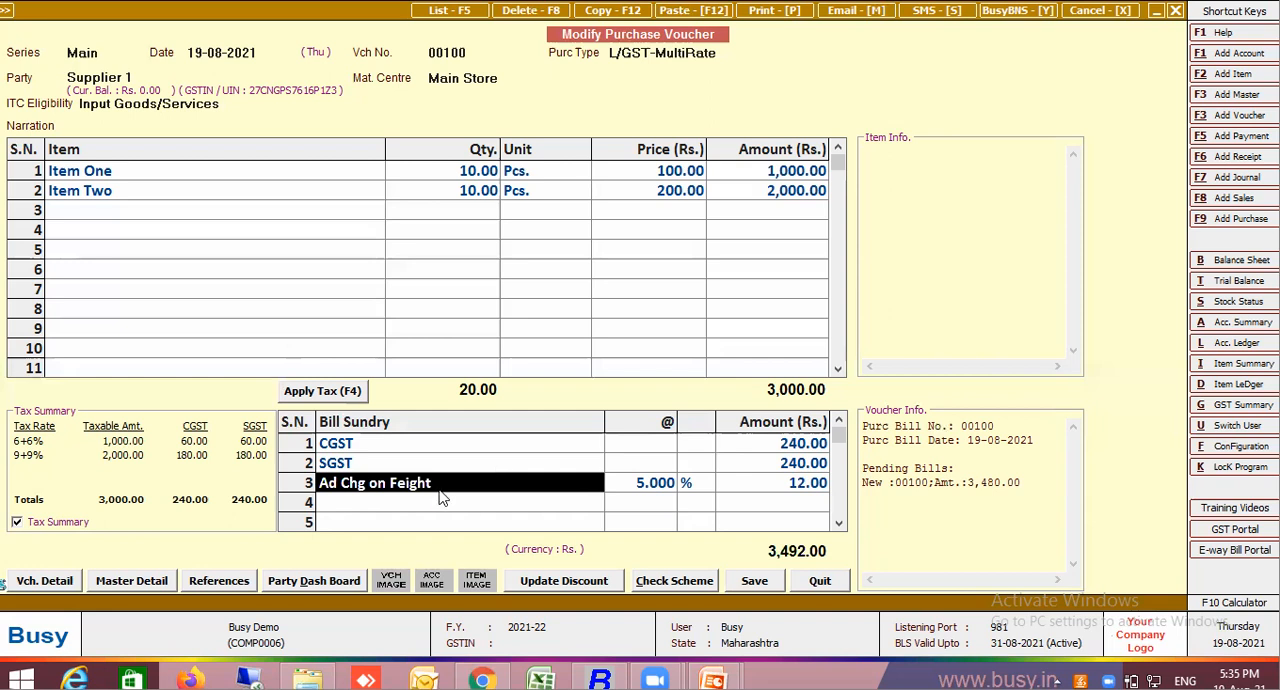
key(alt+m)
click(795, 408)
text(Y)
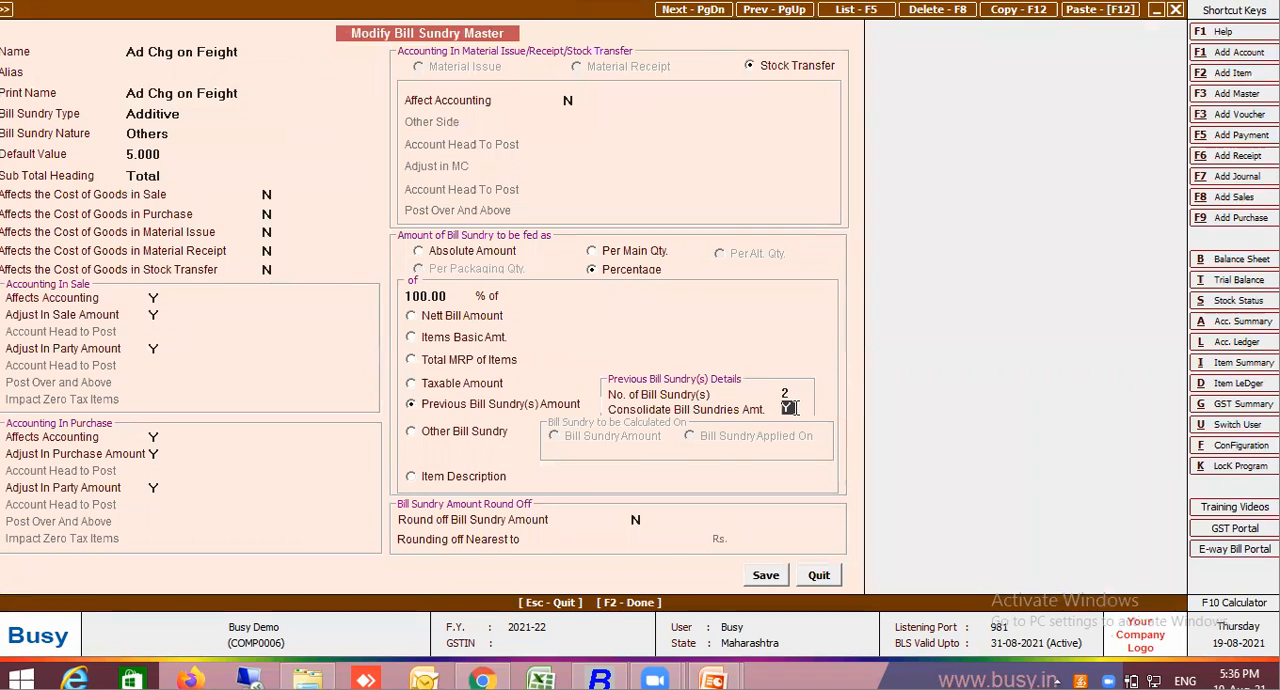
click(780, 578)
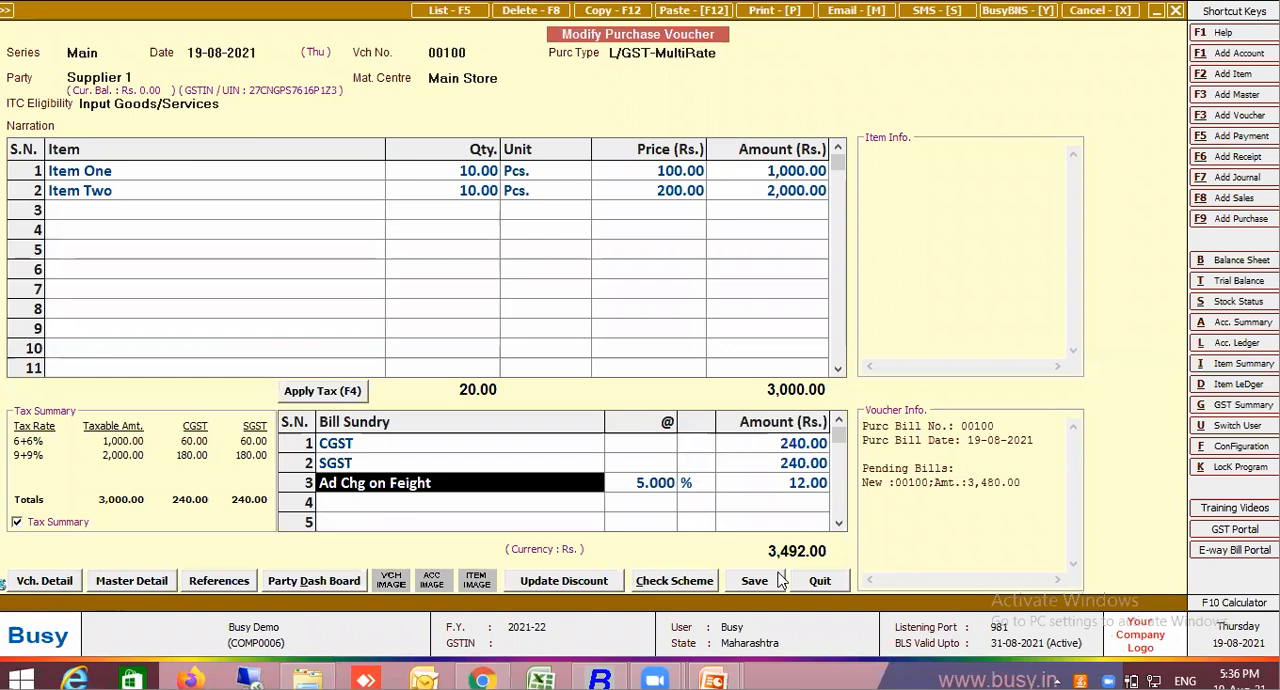
Clear the third bill sundry row and re-enter Ad Chg on Feight to apply the consolidated calculation
key(F9)
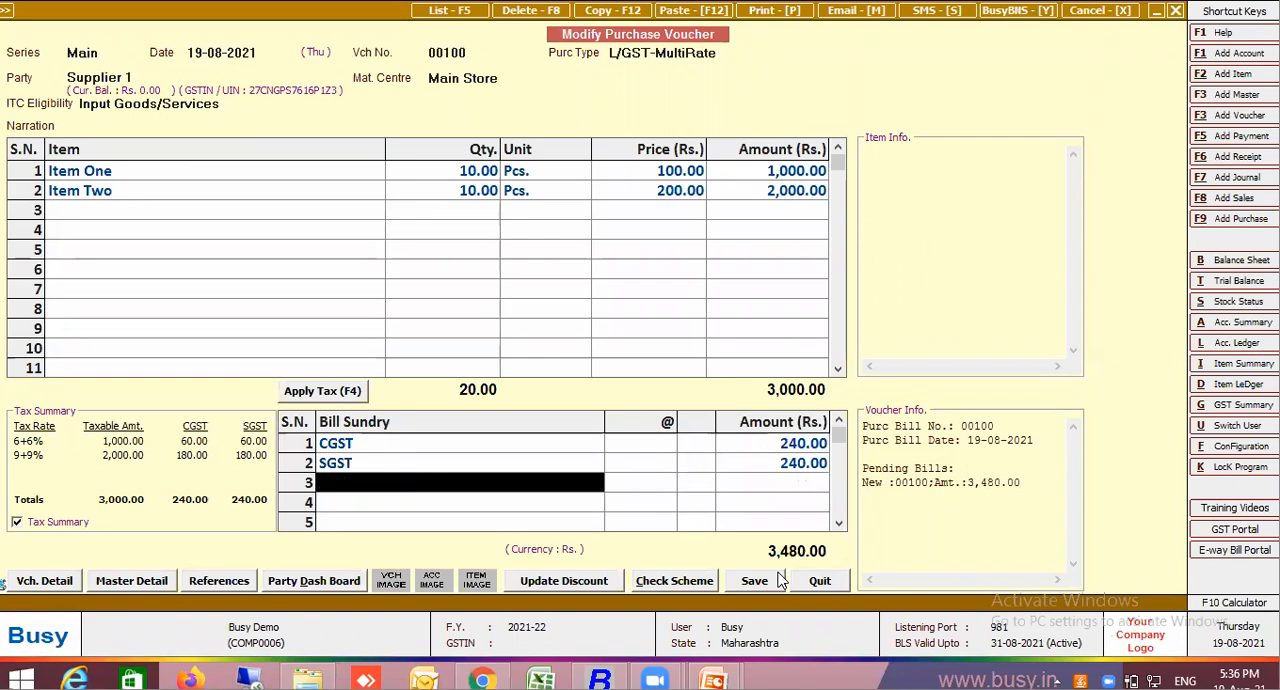
text(ad)
key(Return)
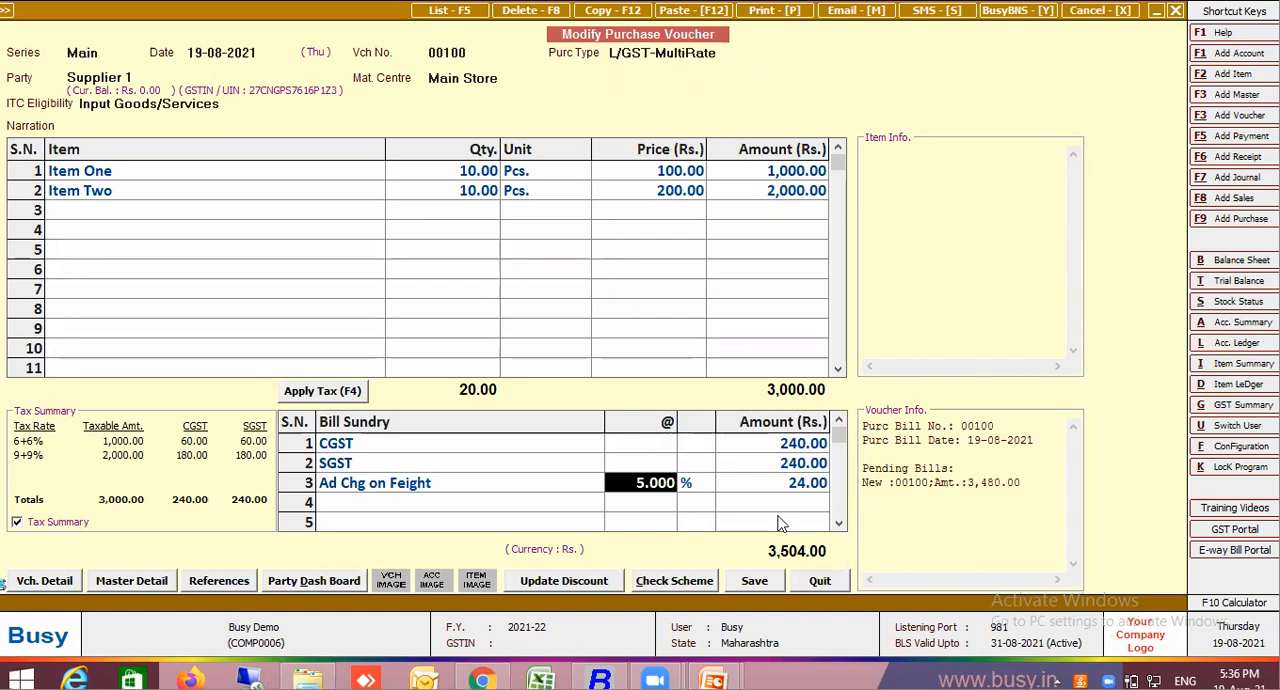
Insert a Paking per Sqft row above CGST at 70% with an amount of 800, and delete that row again
click(361, 445)
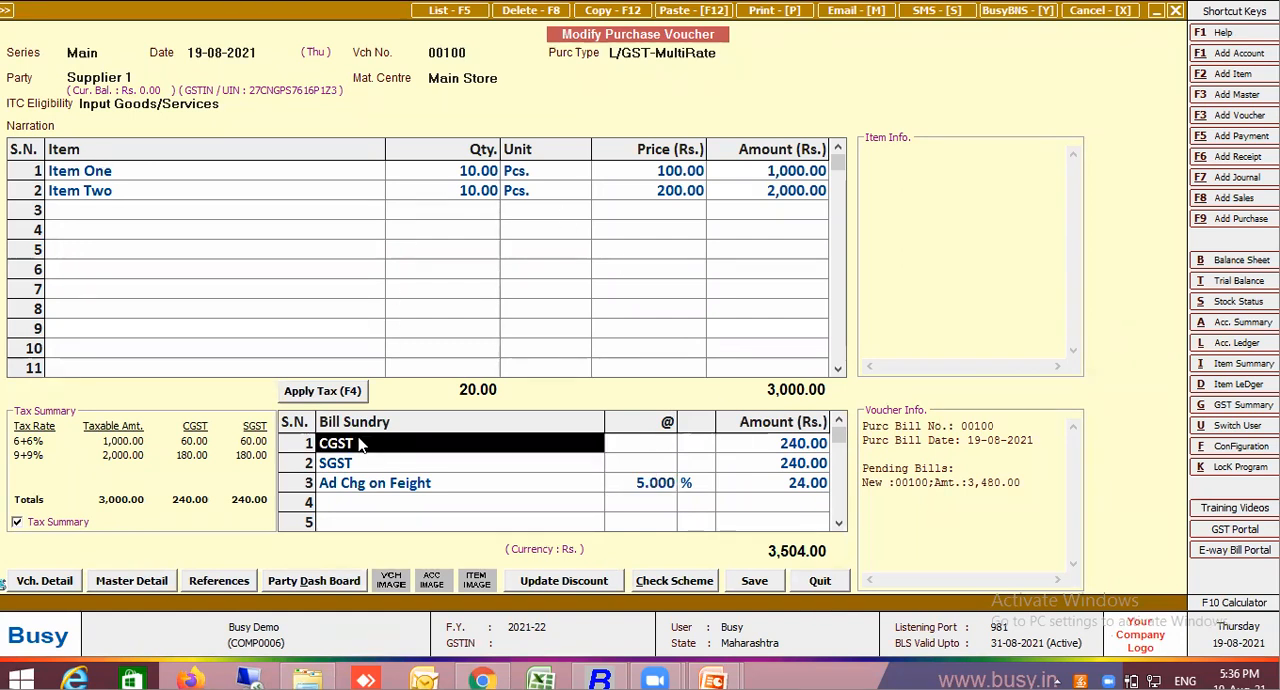
key(Insert)
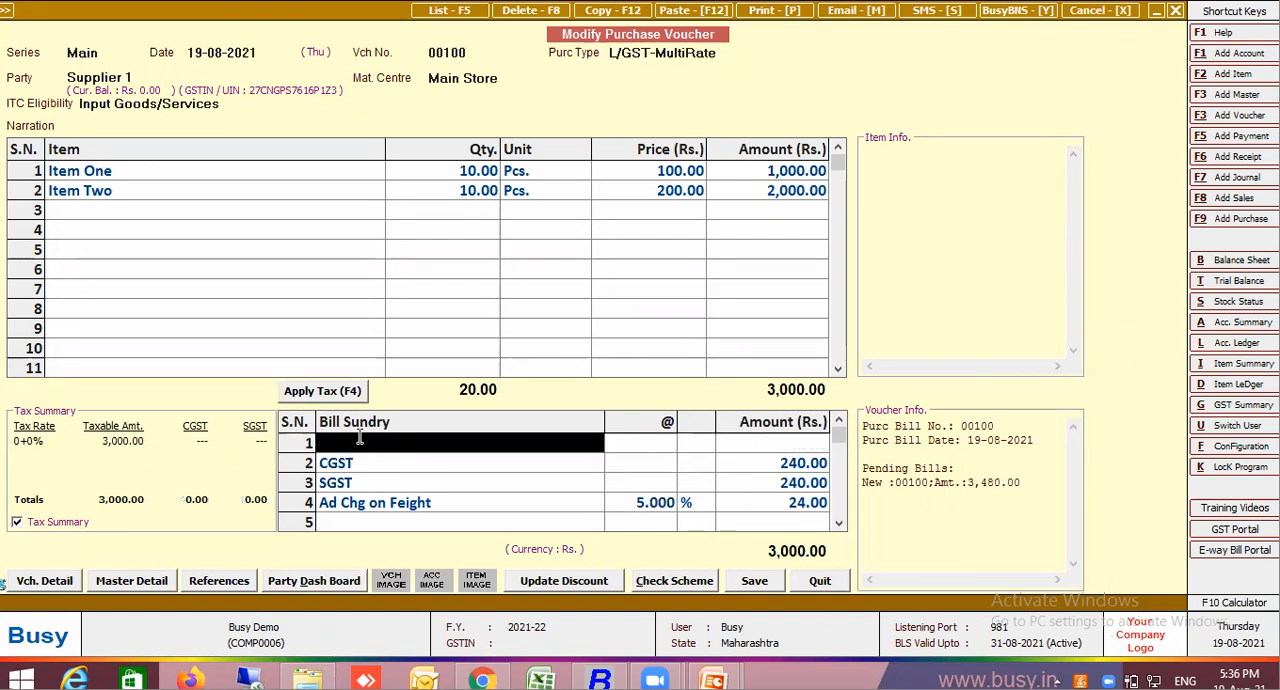
text(f)
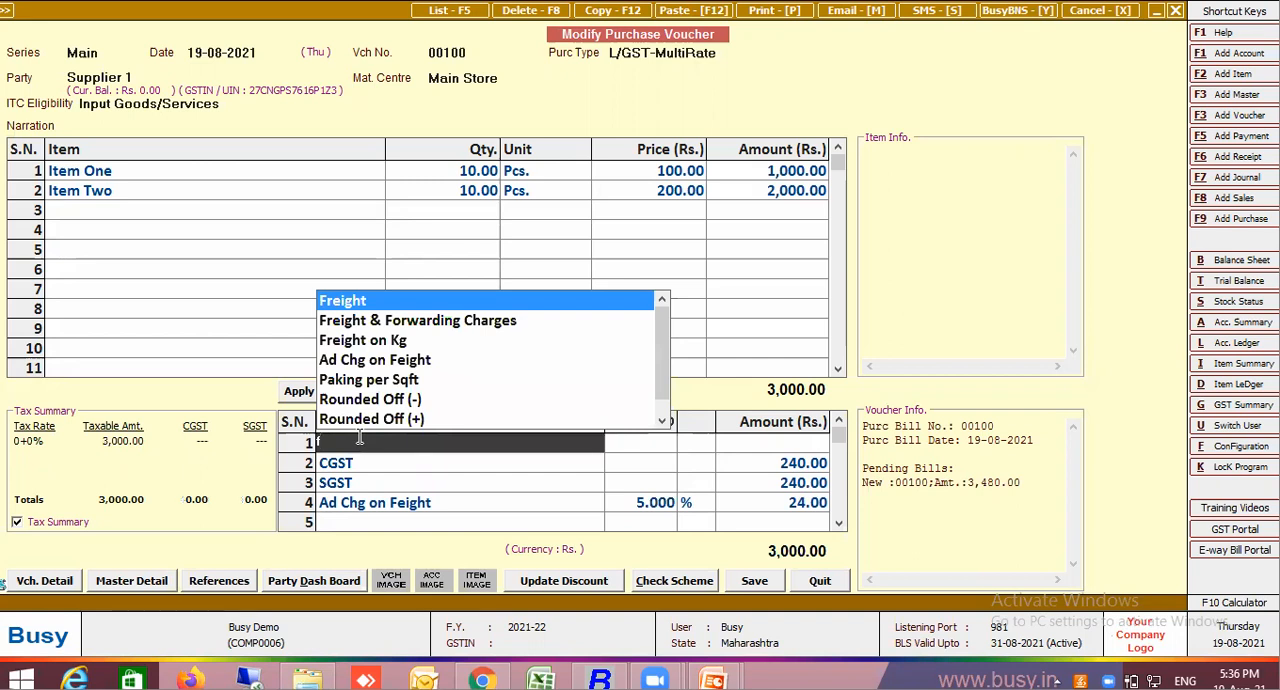
click(393, 386)
key(Return)
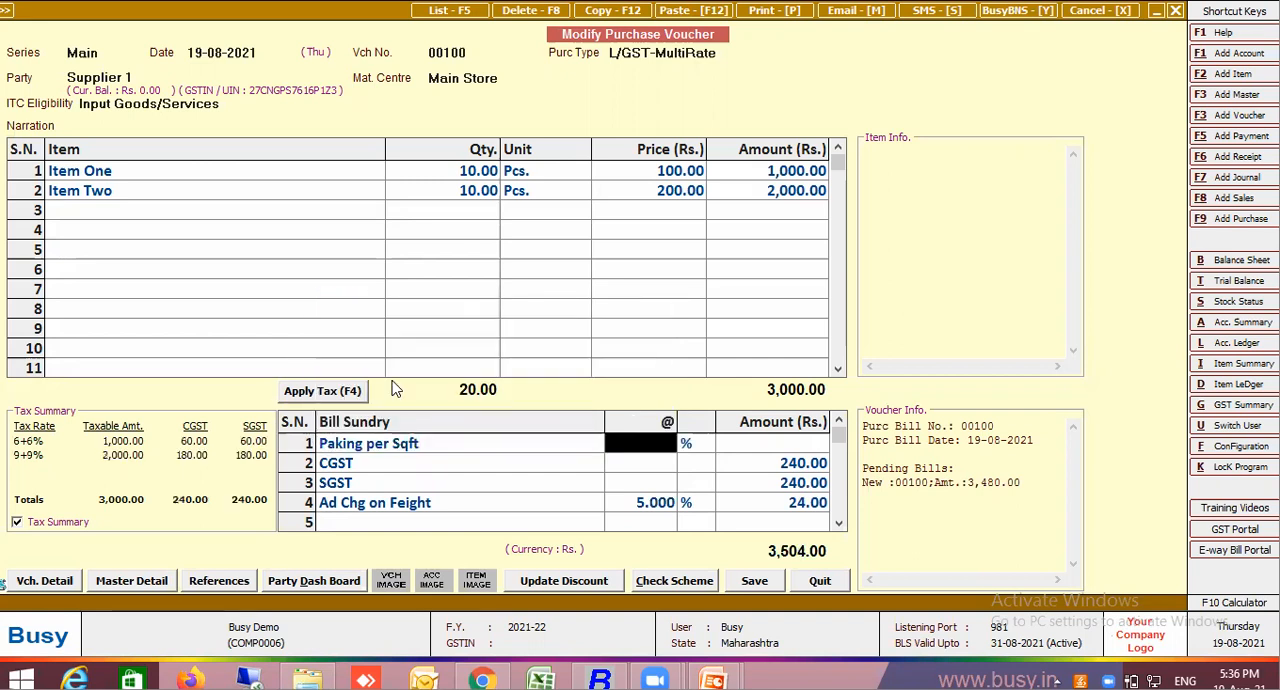
text(70)
key(Return)
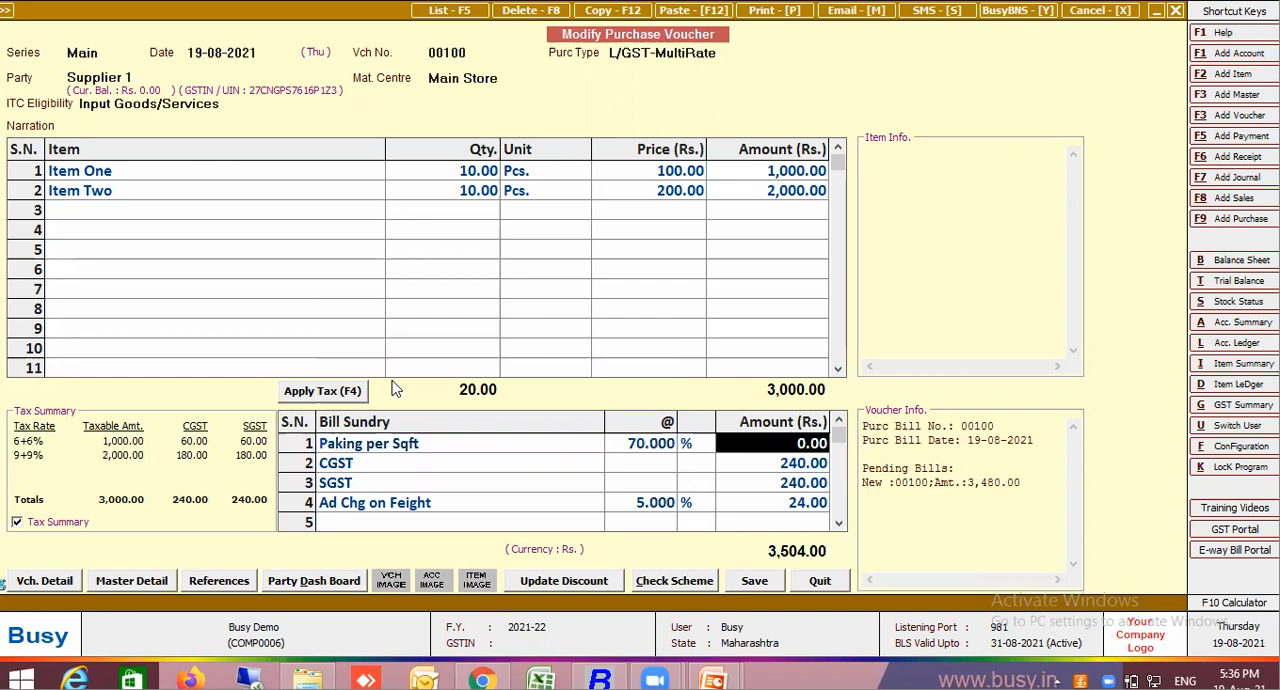
text(800)
key(Return)
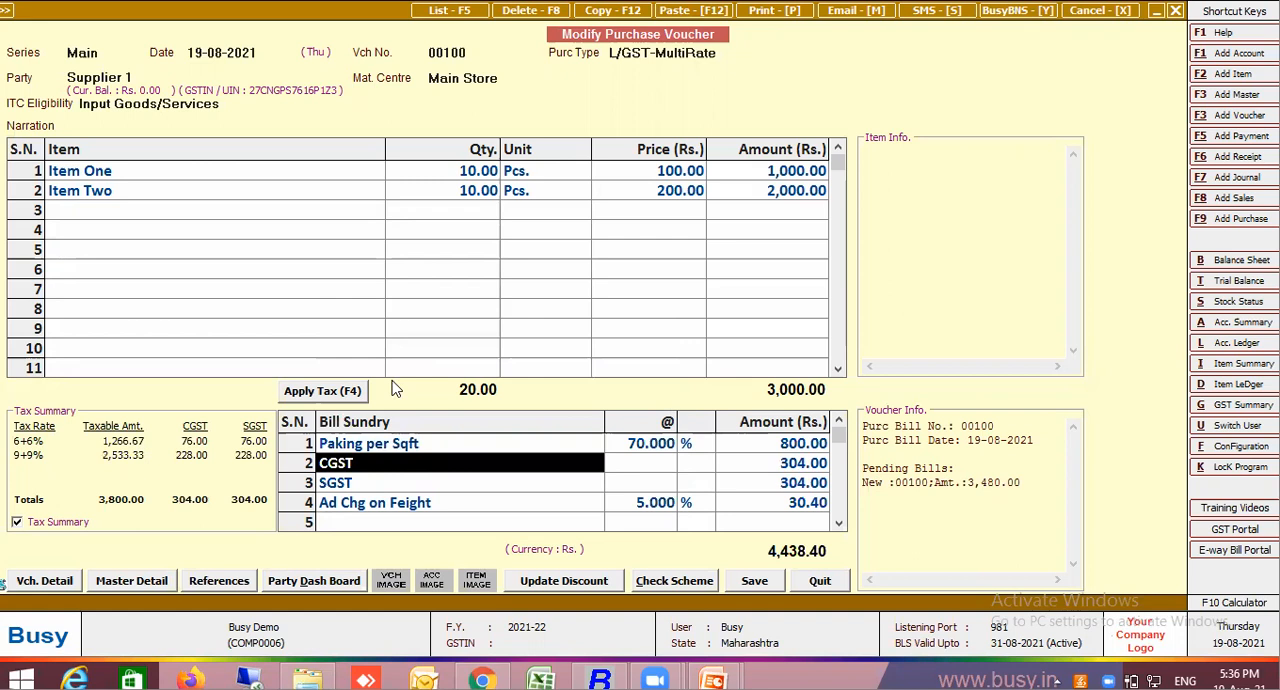
click(381, 449)
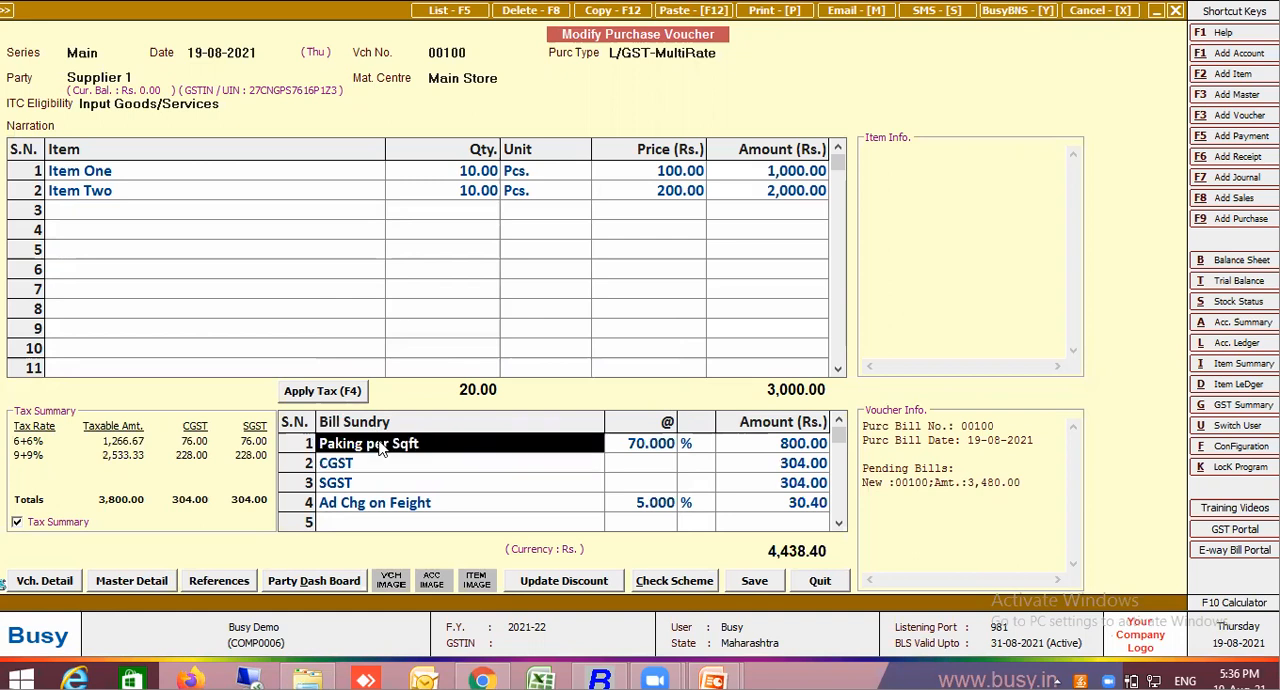
key(ctrl+d)
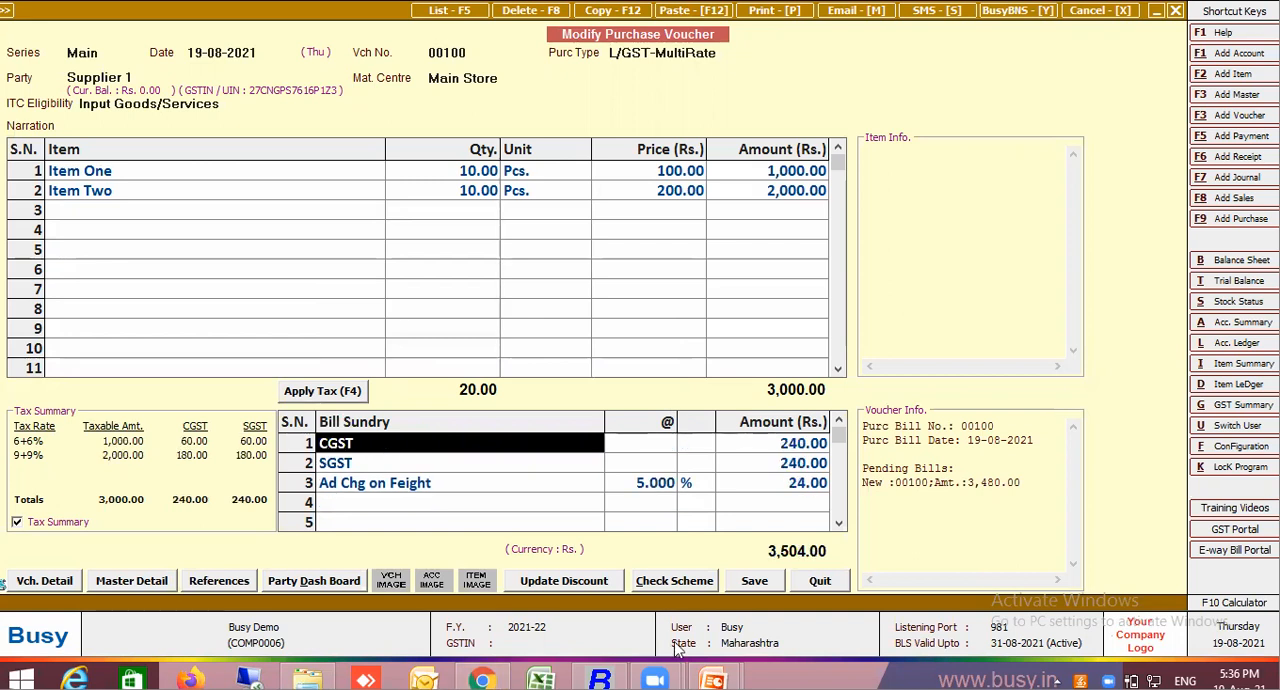
Switch to the PowerPoint presentation, review the All about Bill Sundry topics, and return to the purchase voucher in Busy
click(713, 681)
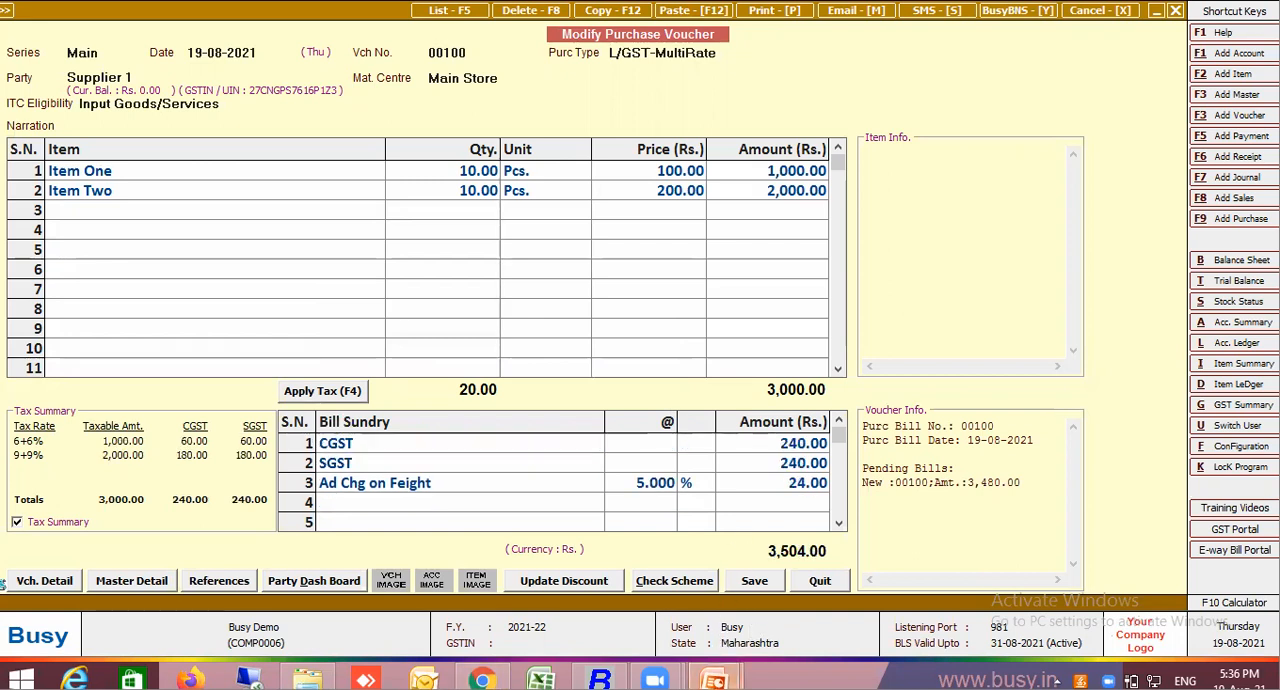
click(791, 600)
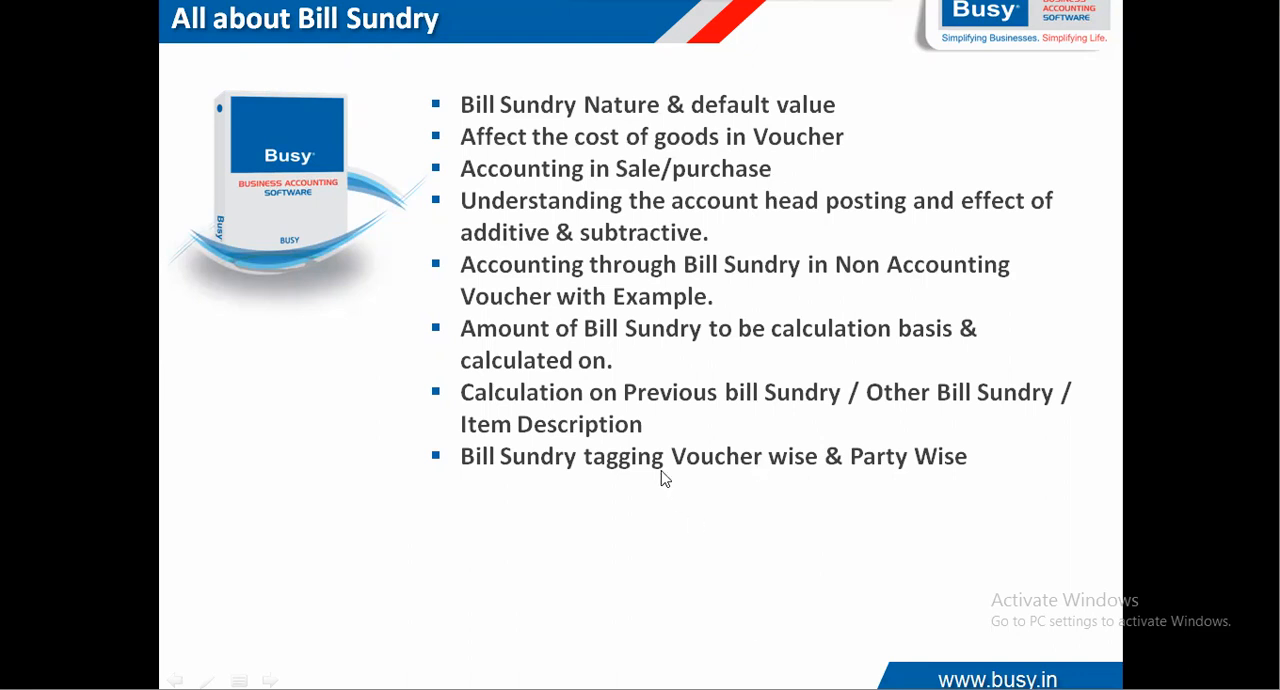
key(alt+Tab)
key(alt+Tab)
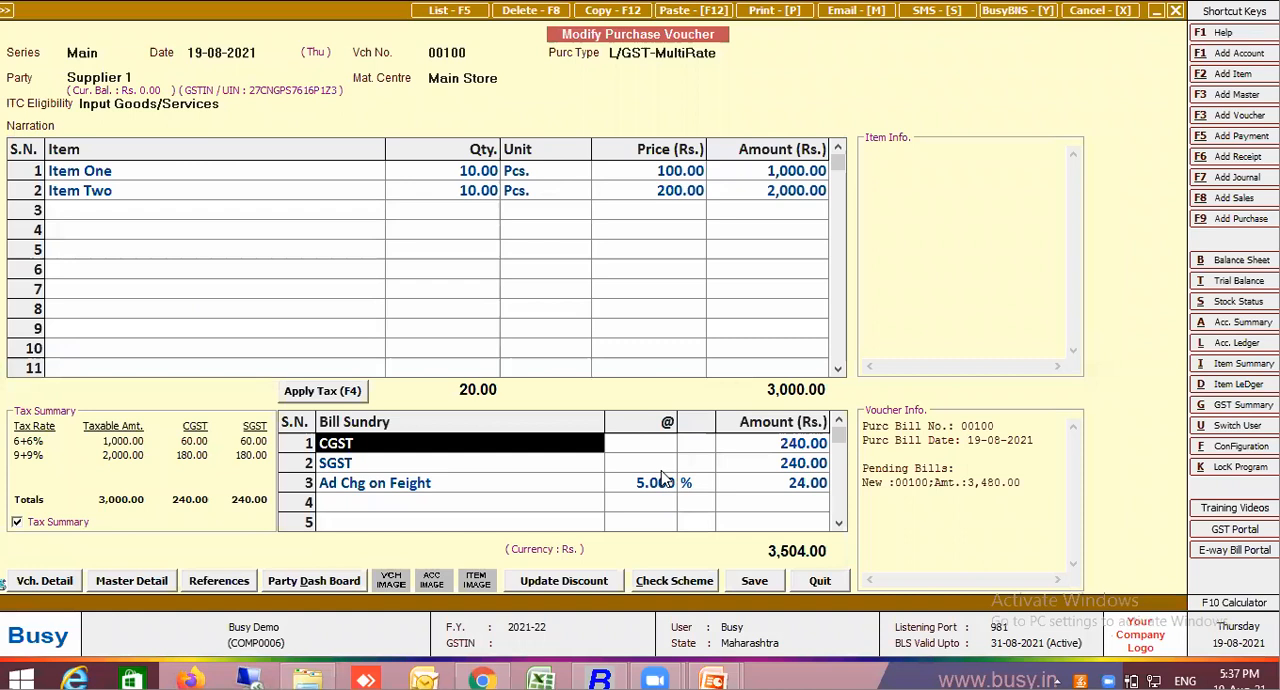
Open the master of the Ad Chg on Feight bill sundry, review its calculation settings and return to the voucher
click(556, 489)
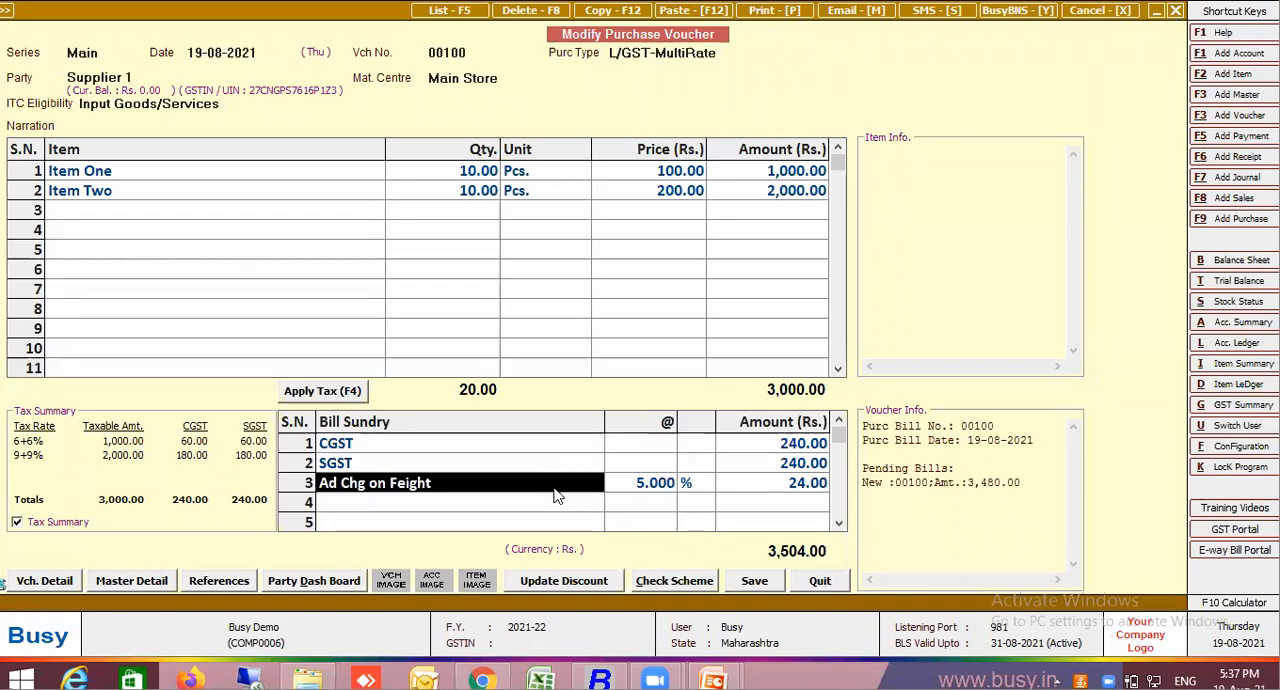
key(alt+m)
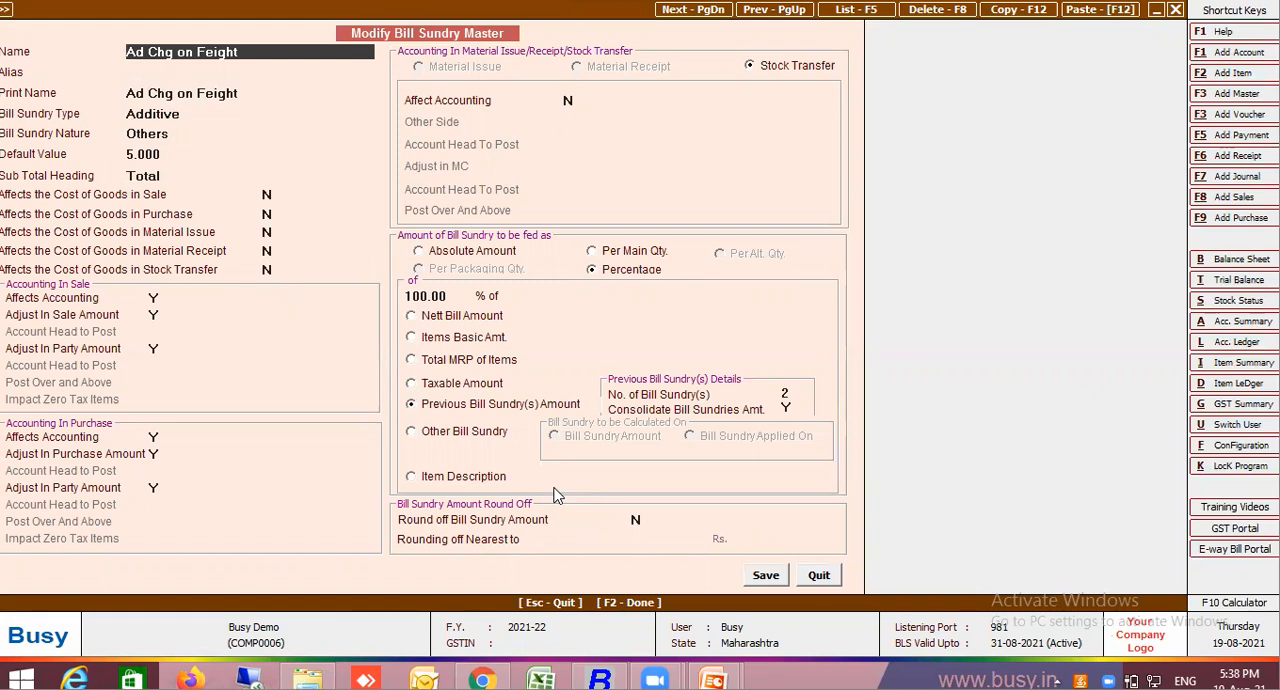
key(F2)
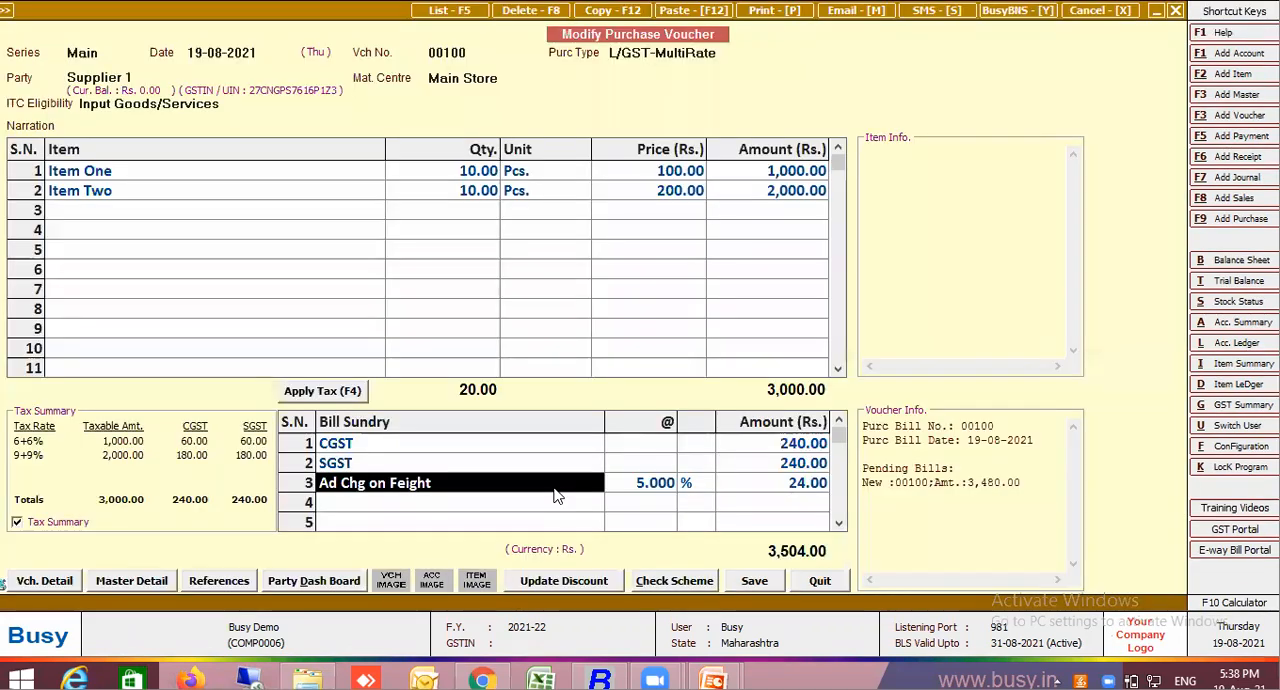
Replace the third bill sundry with Freight on Kg and set its master to Per Main Qty. with Nett Bill Amount
text(kg)
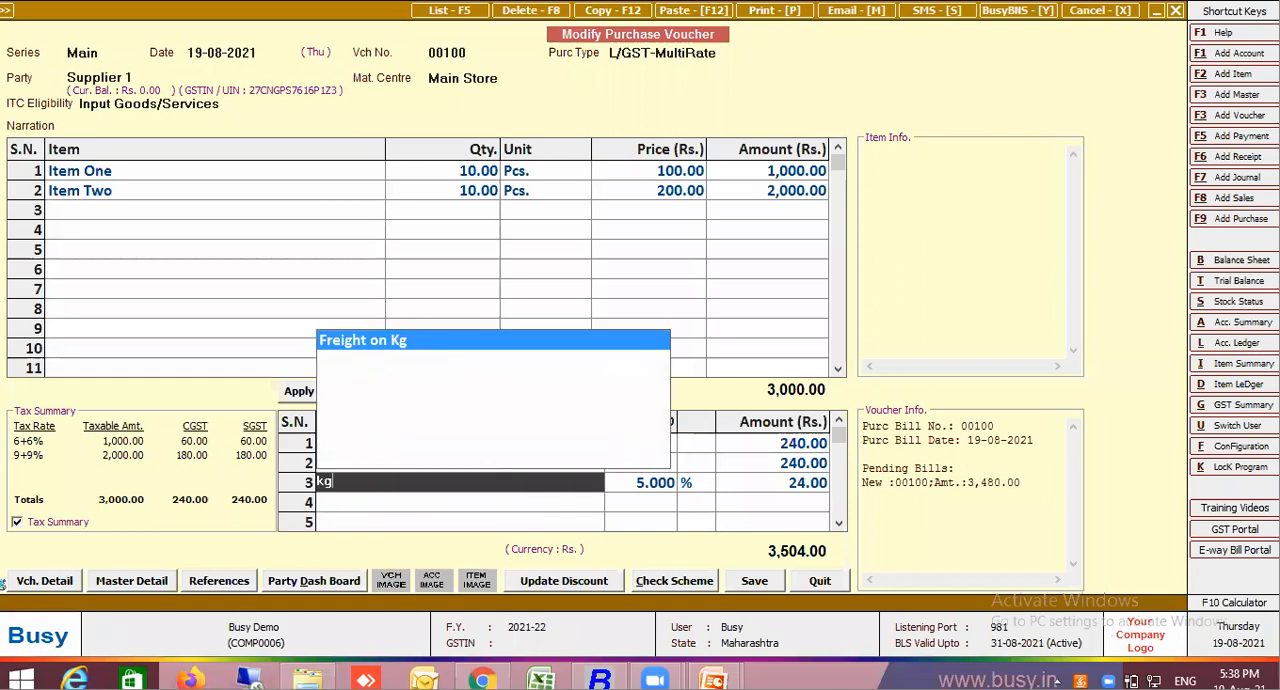
key(Return)
click(423, 488)
double_click(423, 492)
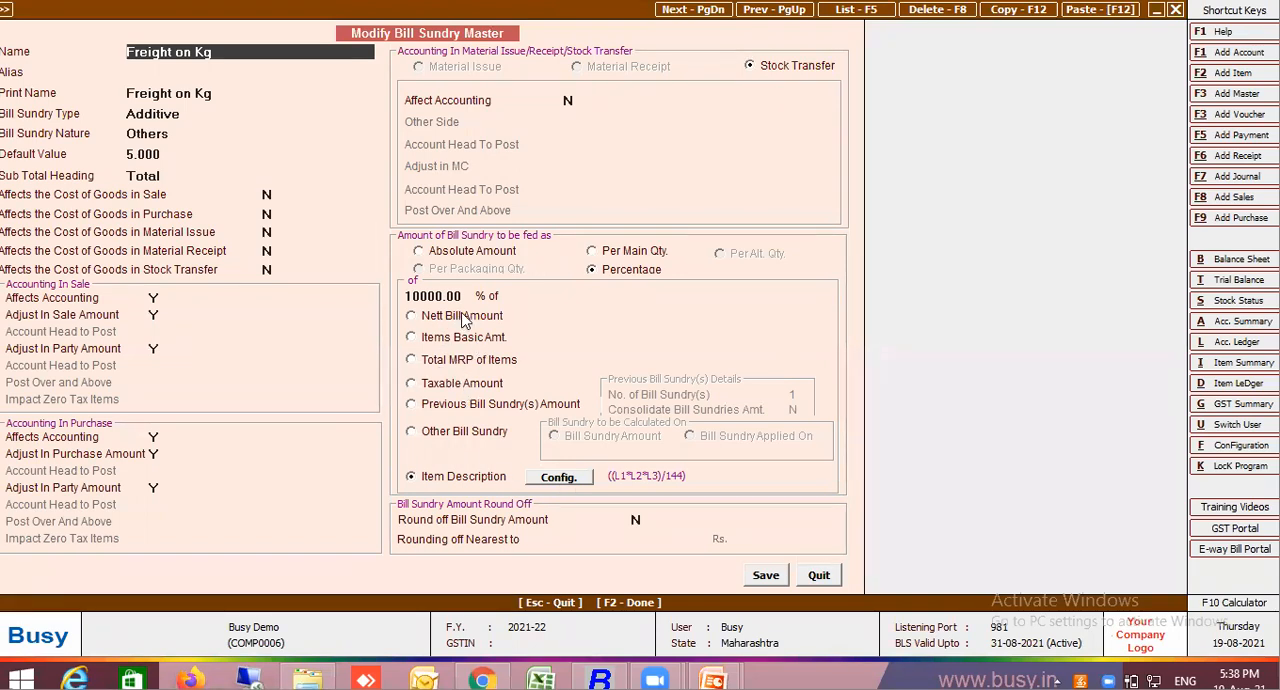
click(611, 253)
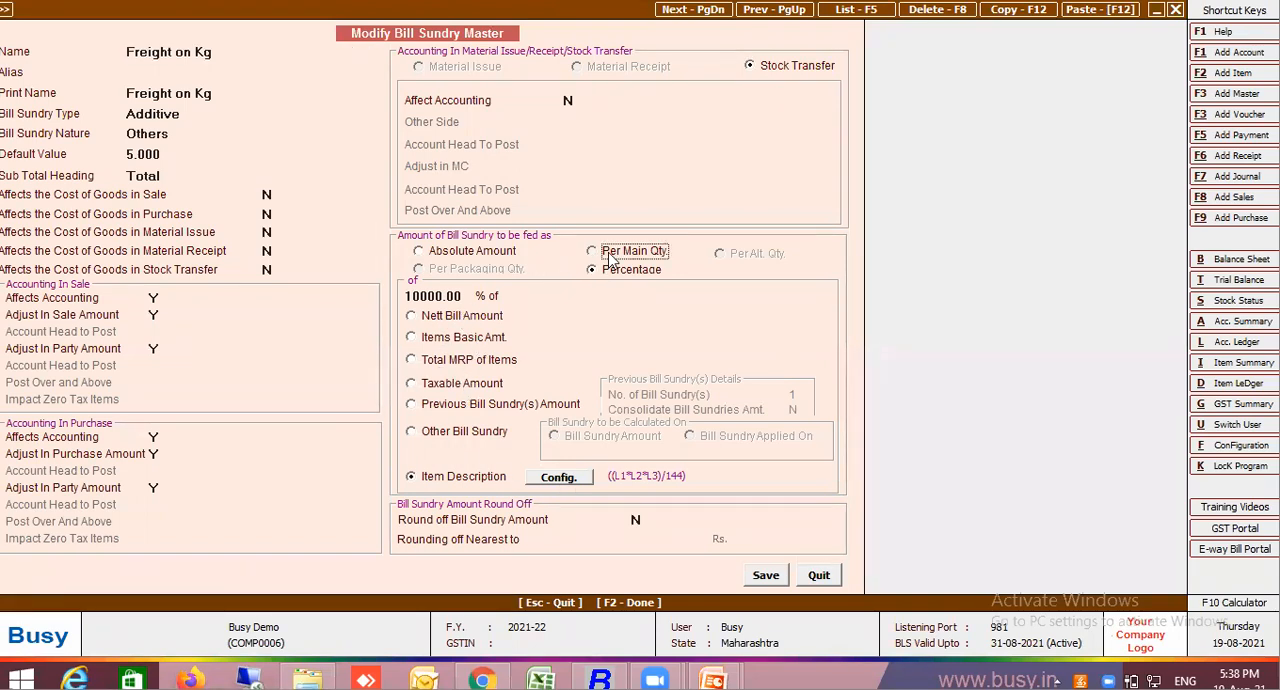
click(461, 320)
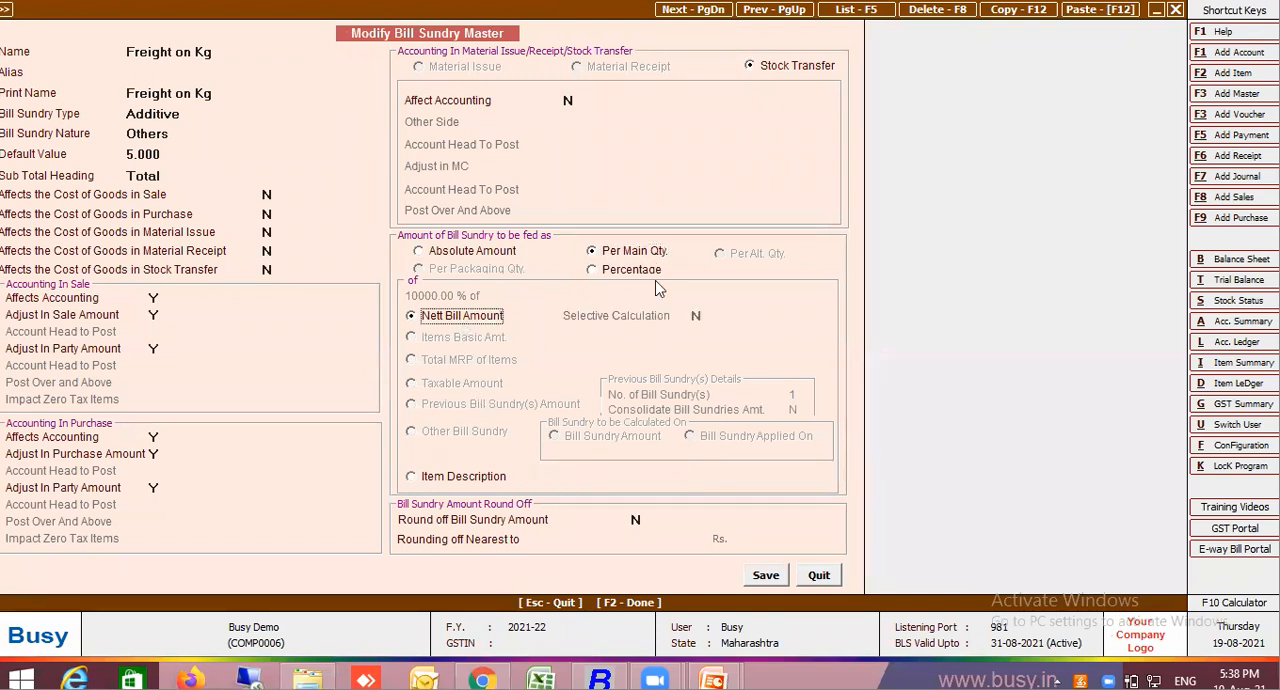
Set Affect Accounting to Y for stock transfers in the Freight on Kg master, with the other side as Specify Acc. Here
click(469, 100)
key(y)
key(Return)
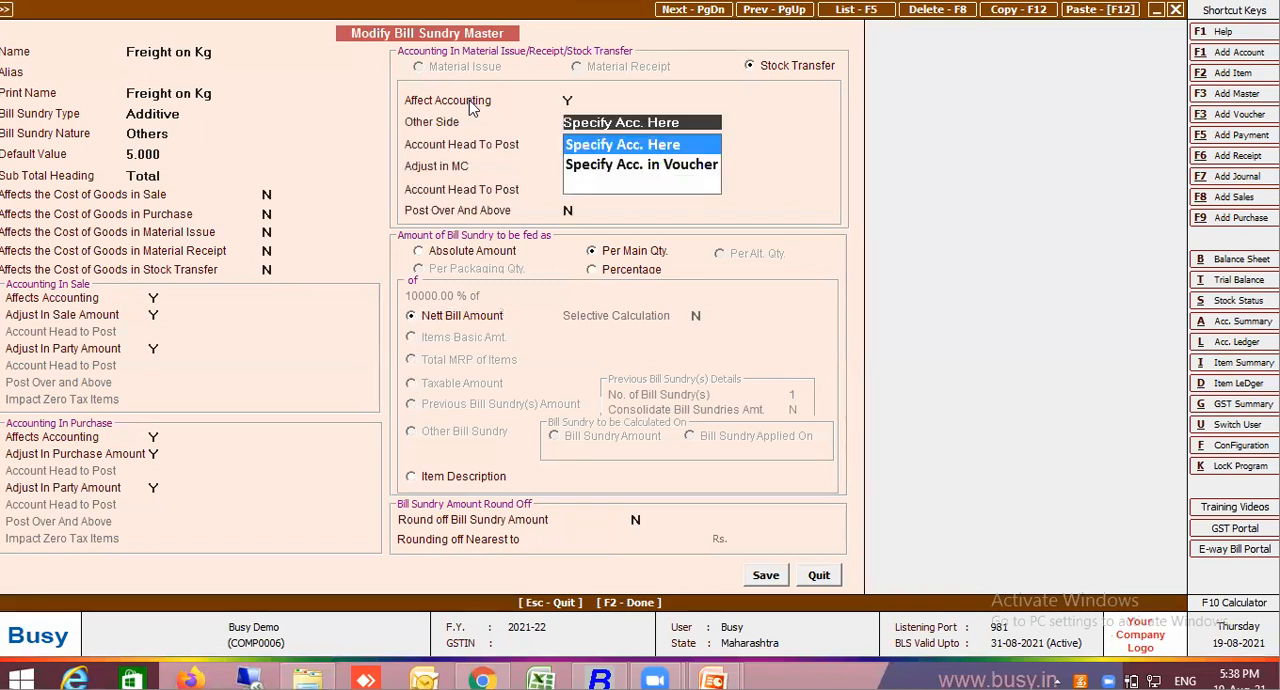
key(Return)
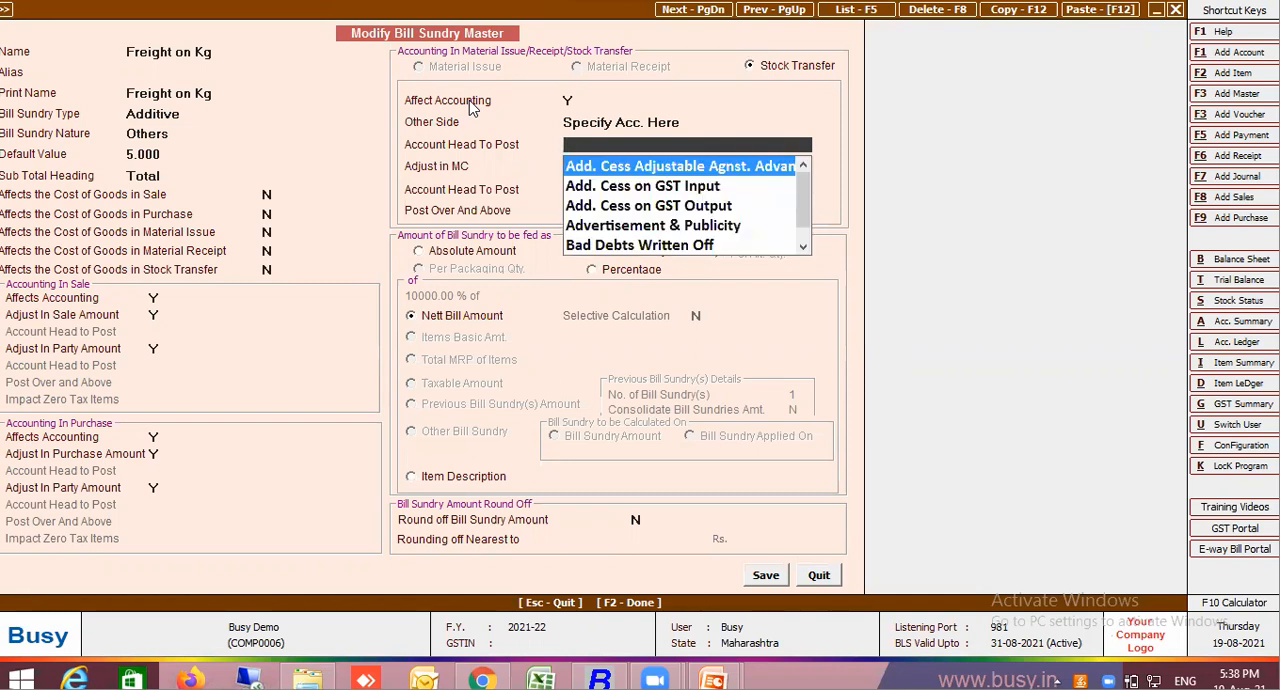
key(XF86AudioRaiseVolume)
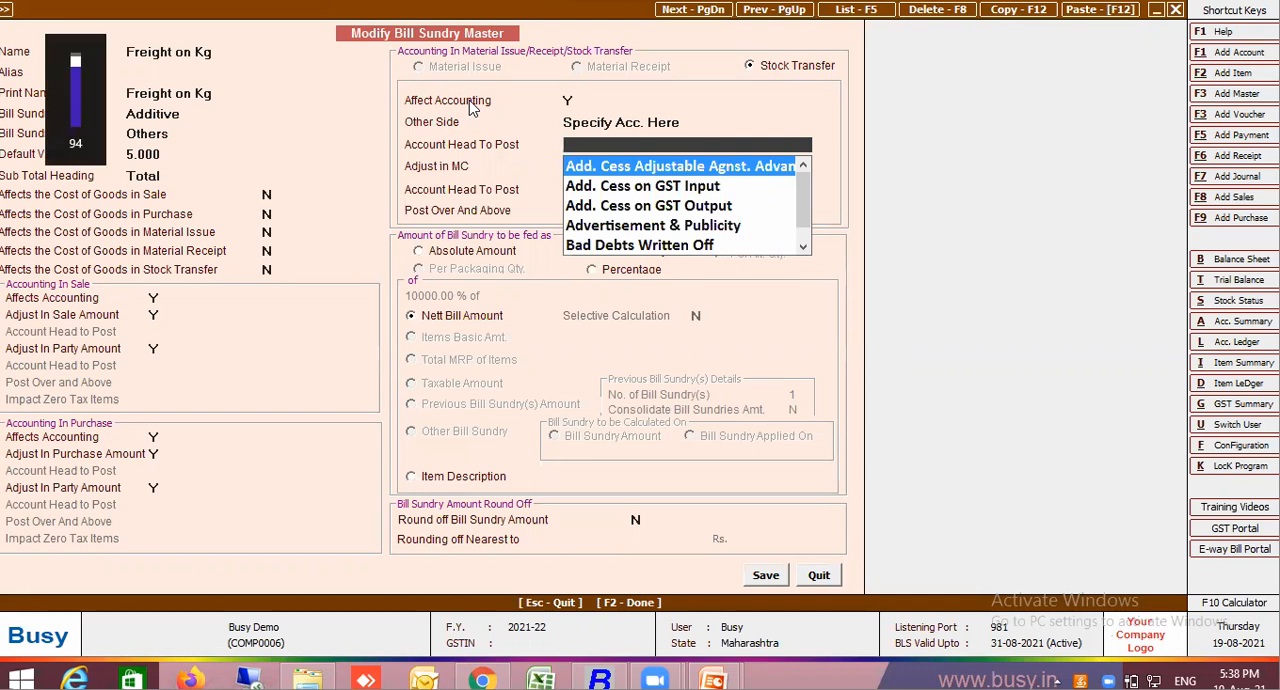
key(F3)
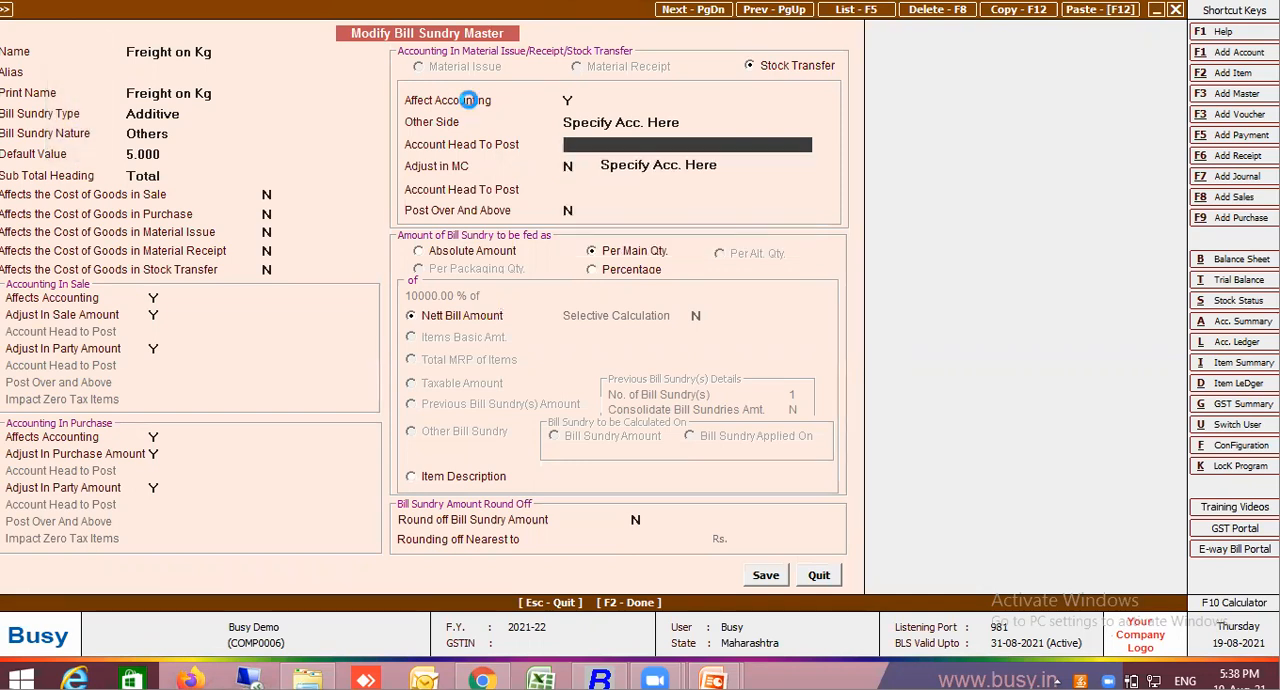
text(Freo)
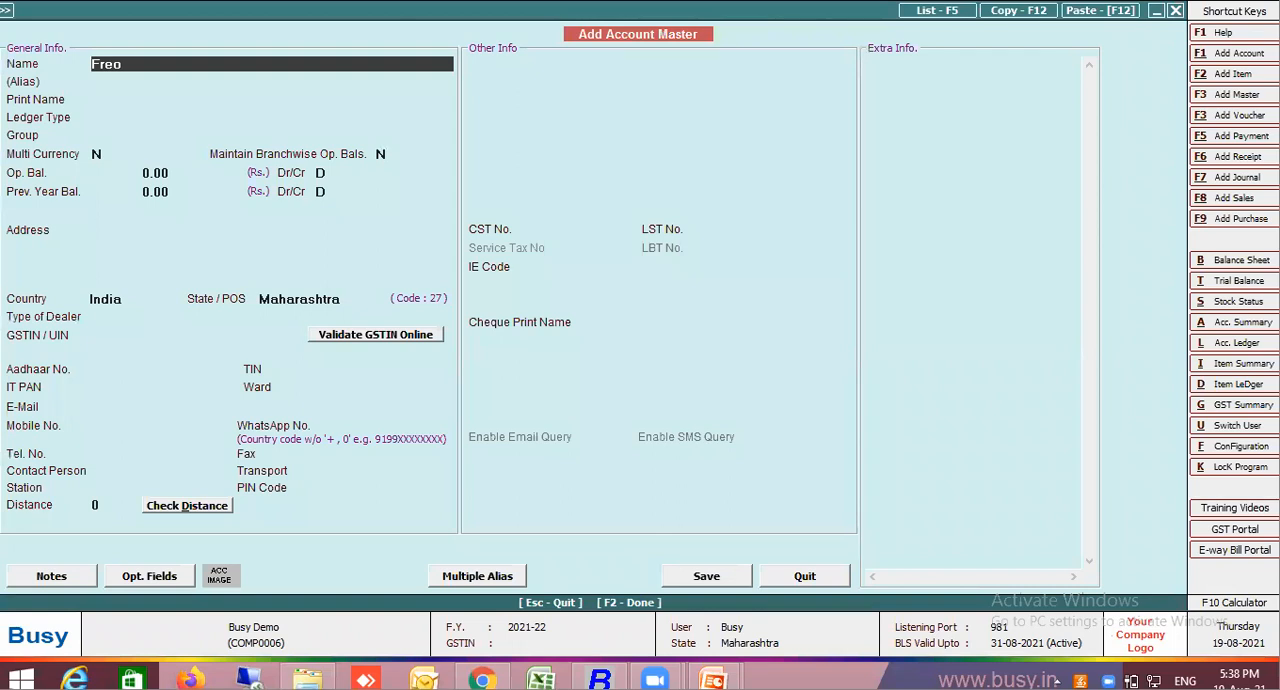
key(Escape)
key(Return)
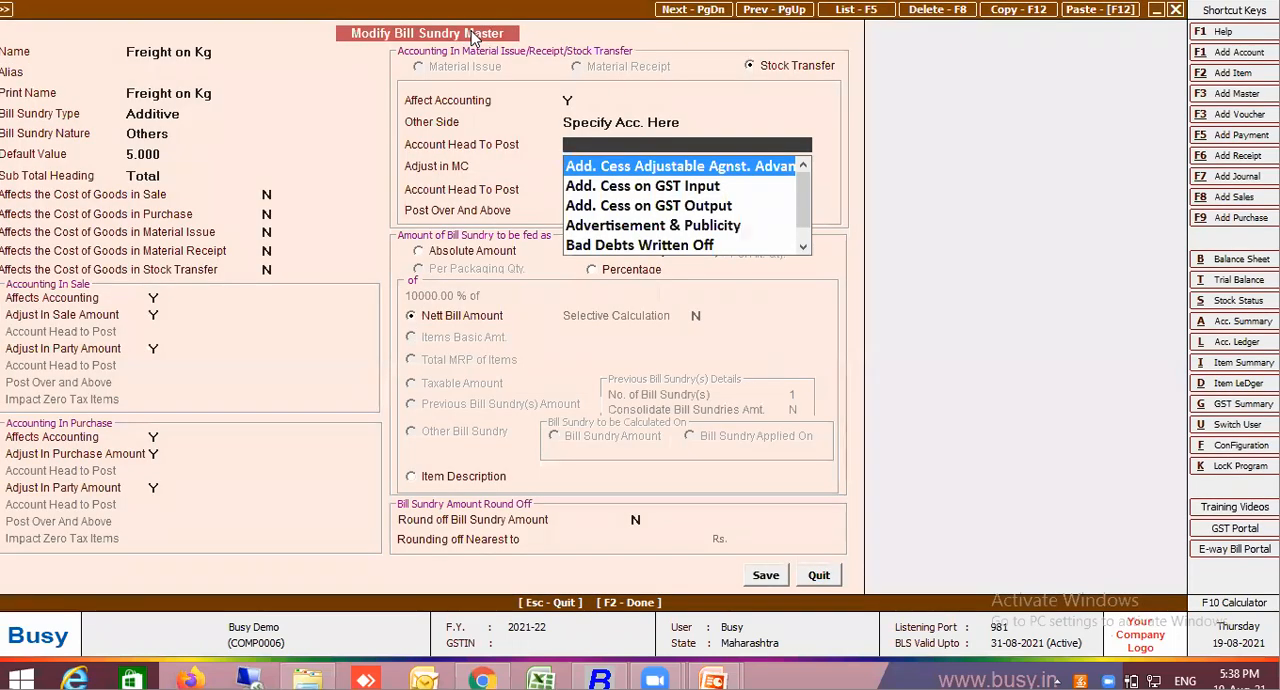
Choose Freight & Forwarding Charges as the account head to post for the stock transfer's other side
text(fri)
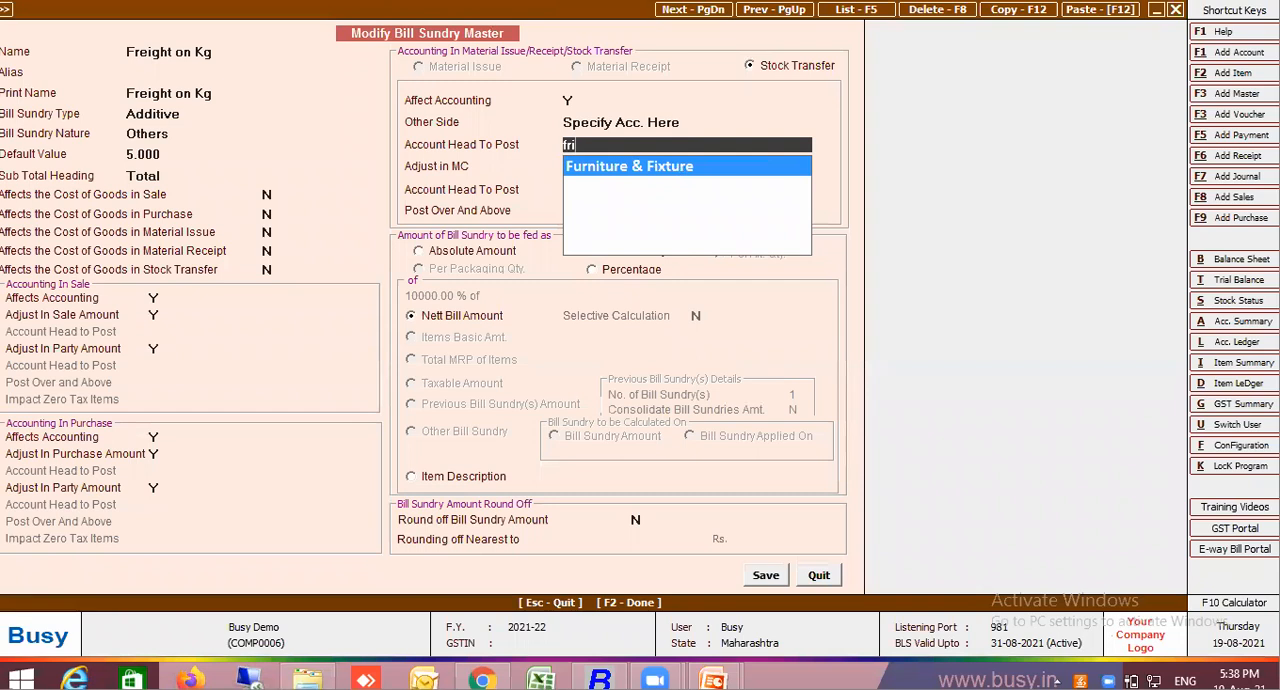
key(BackSpace)
key(BackSpace)
key(BackSpace)
text(frei)
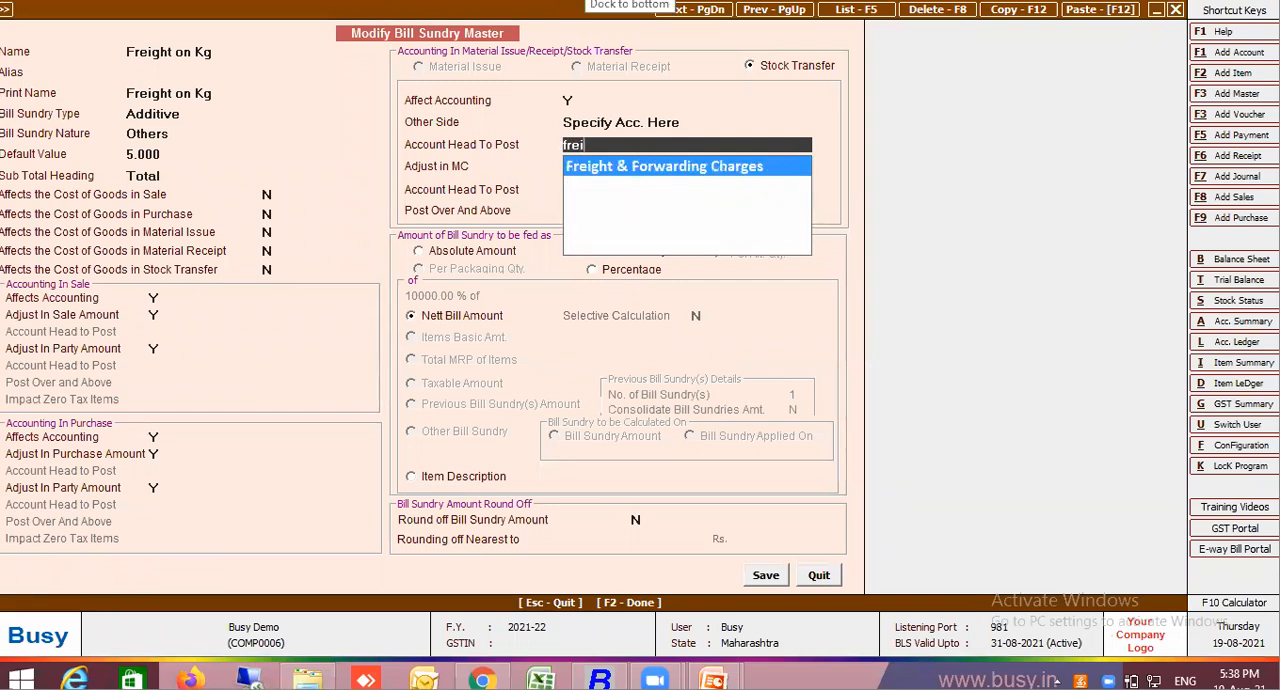
key(Return)
Set Adjust in MC to Y with Post Over And Above left at N, and save the Freight on Kg master
key(Return)
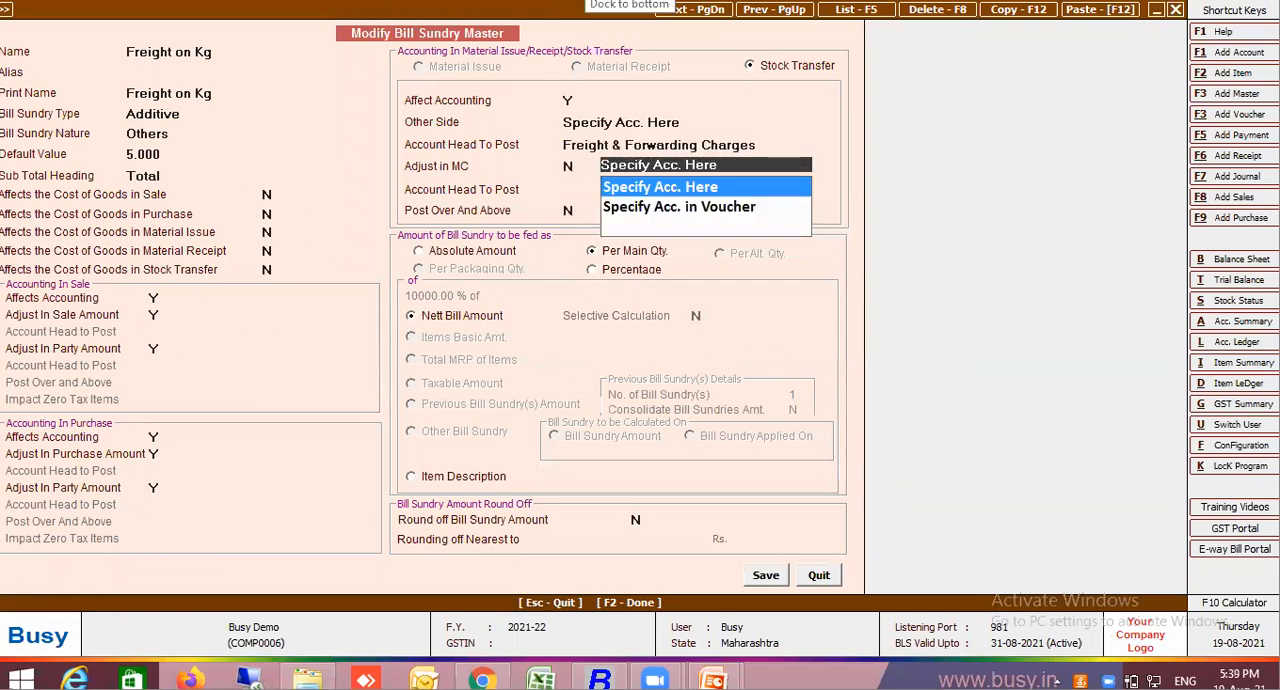
key(Return)
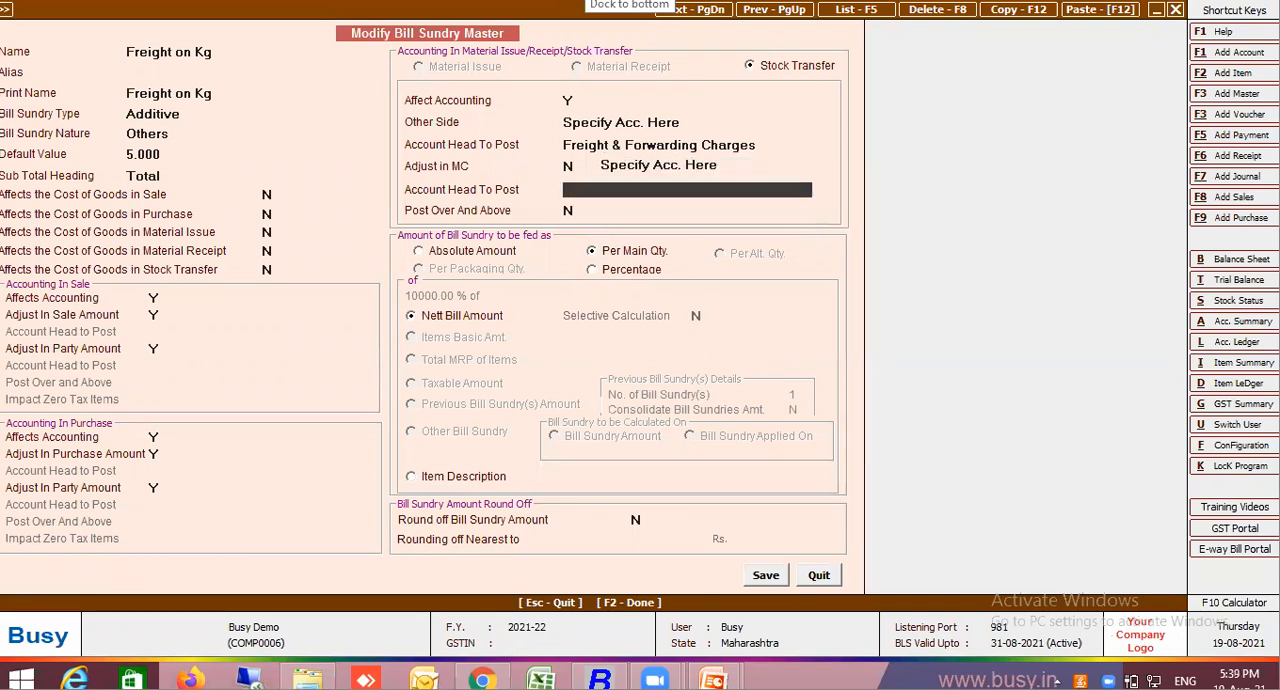
key(Up)
key(Return)
key(Up)
key(Return)
key(Up)
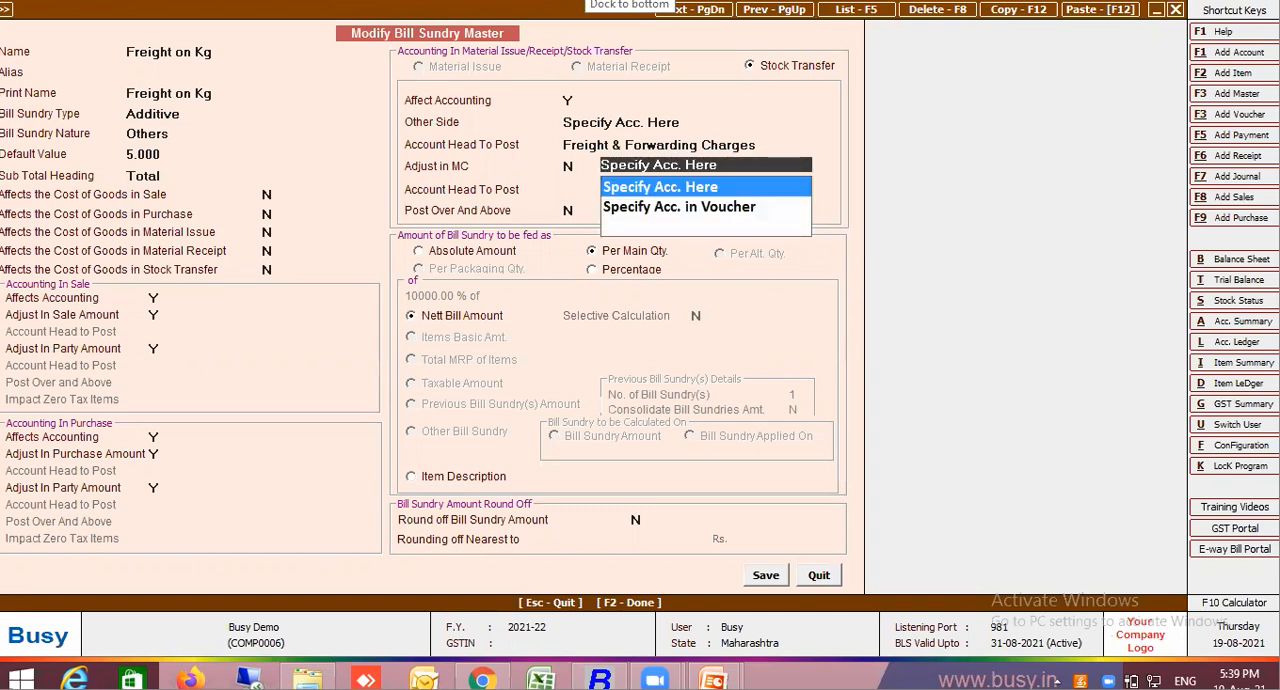
key(Return)
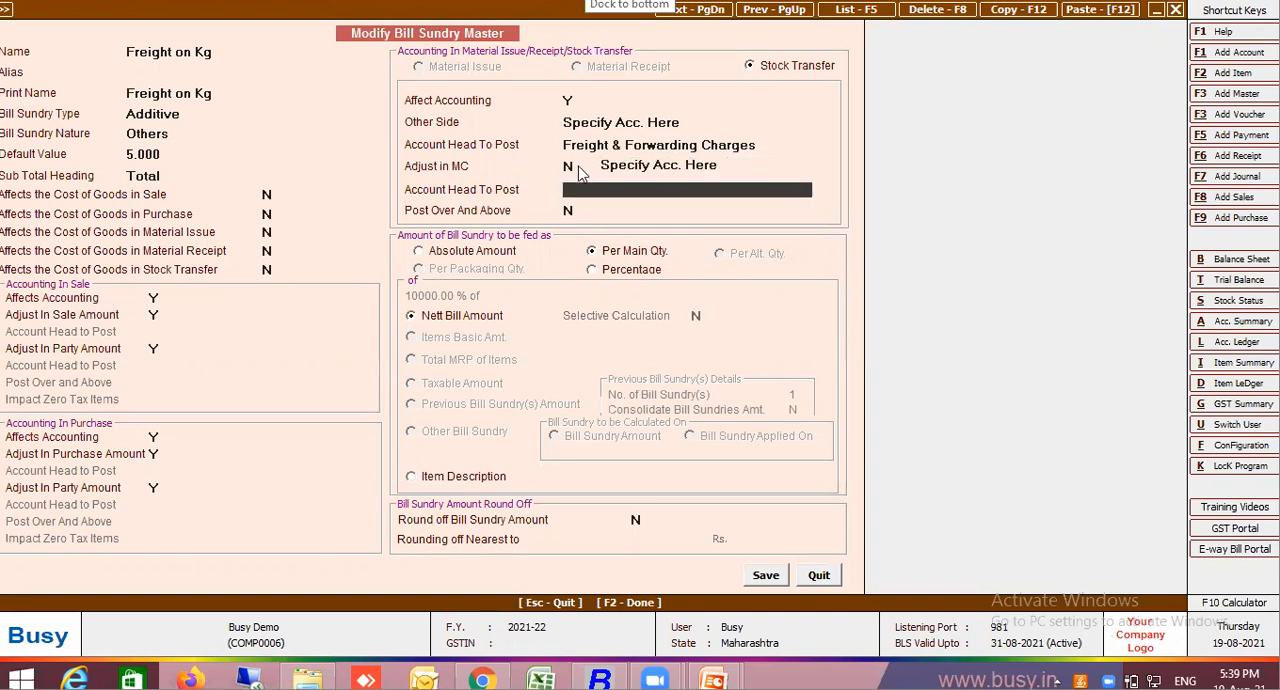
key(Up)
key(Return)
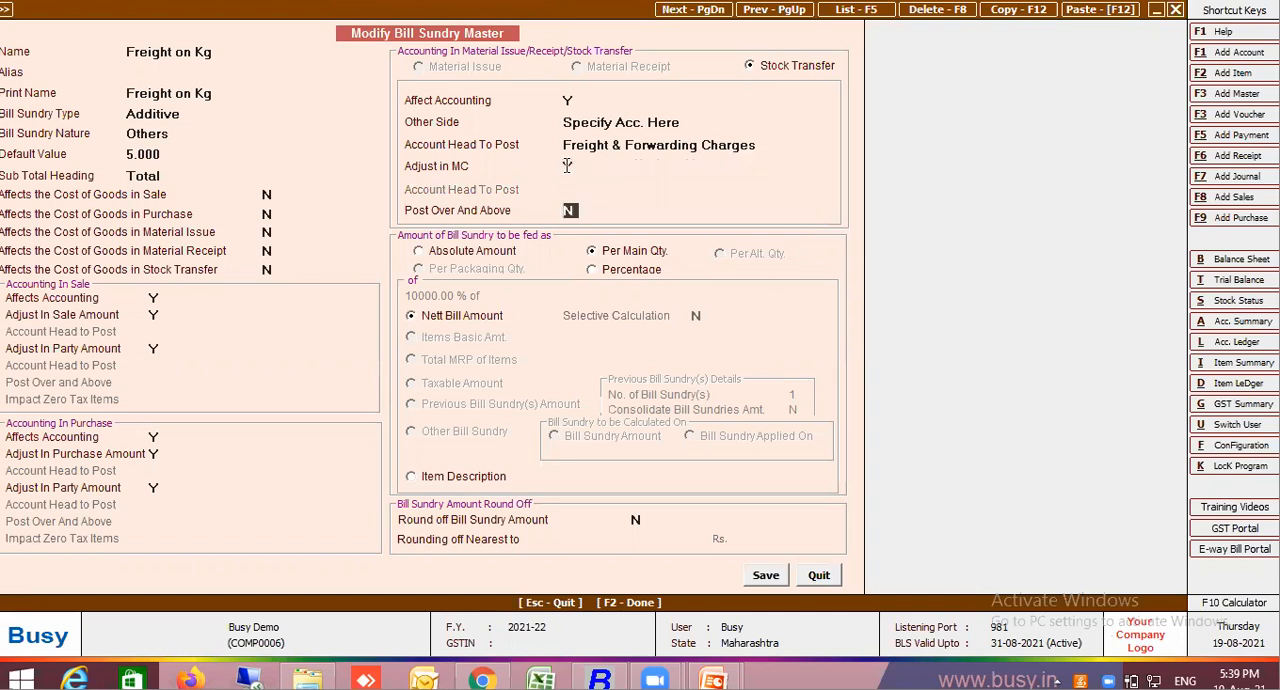
key(Return)
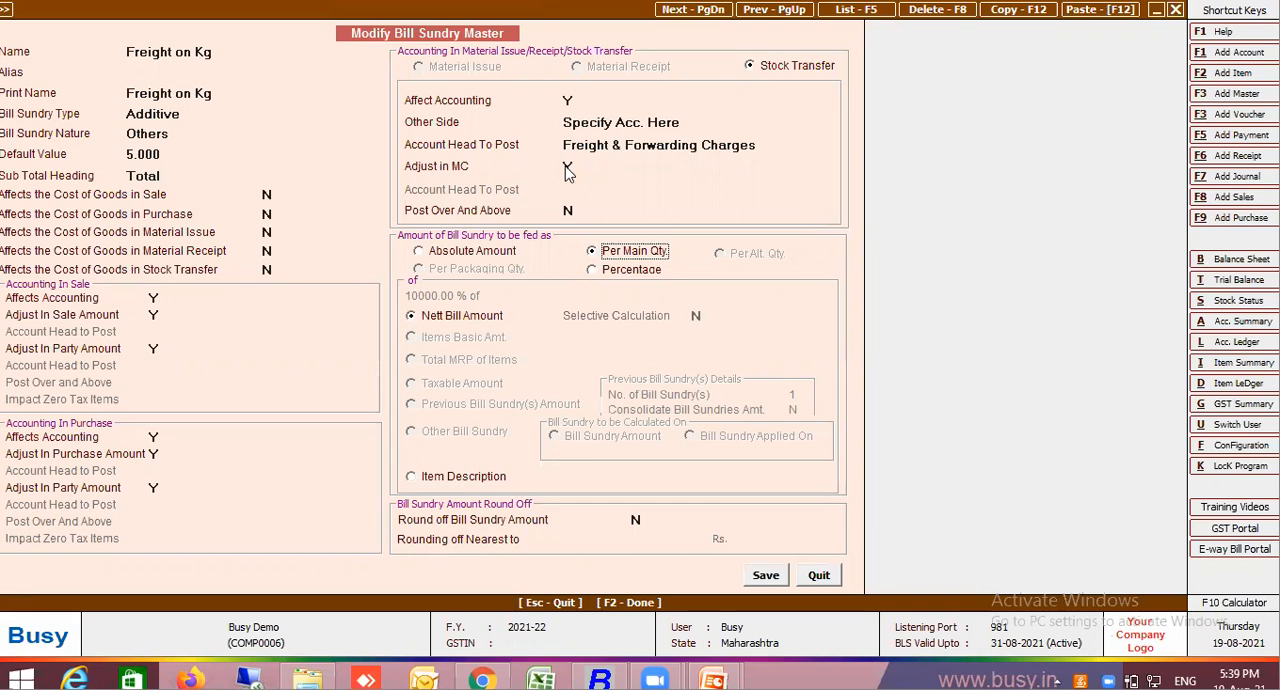
key(F2)
Quit the purchase voucher without saving and start a new stock transfer voucher
key(Escape)
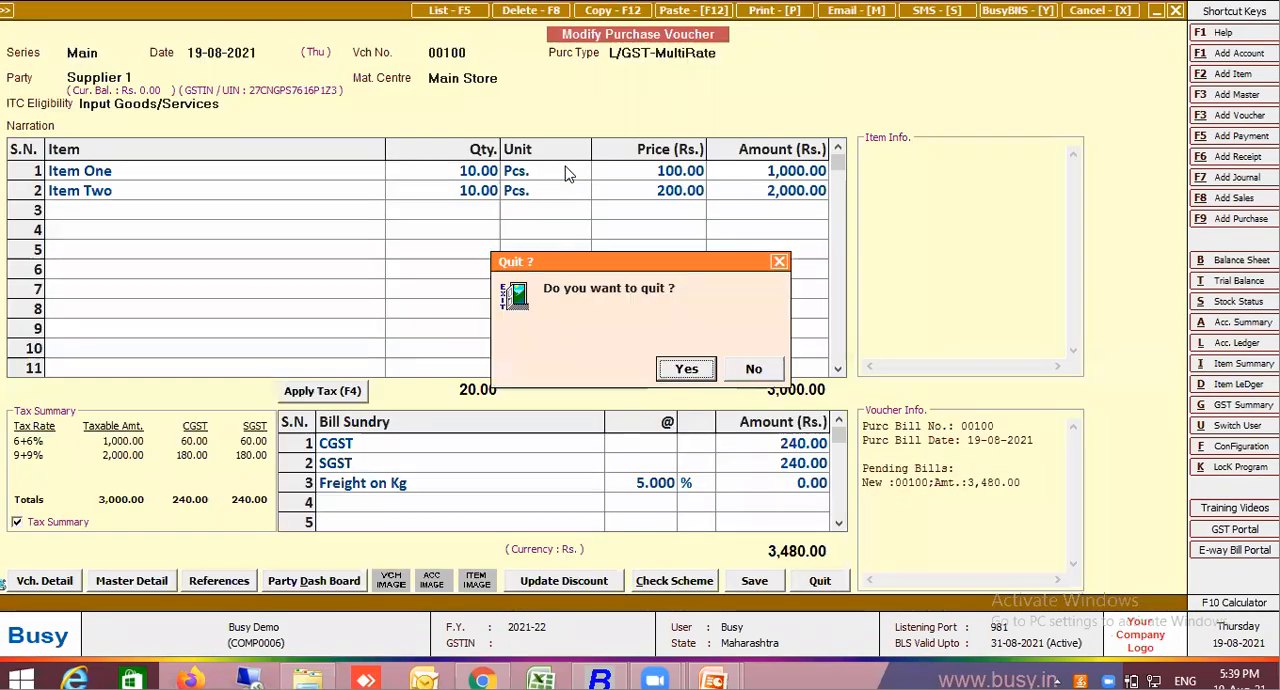
key(Return)
key(Escape)
key(Escape)
key(Escape)
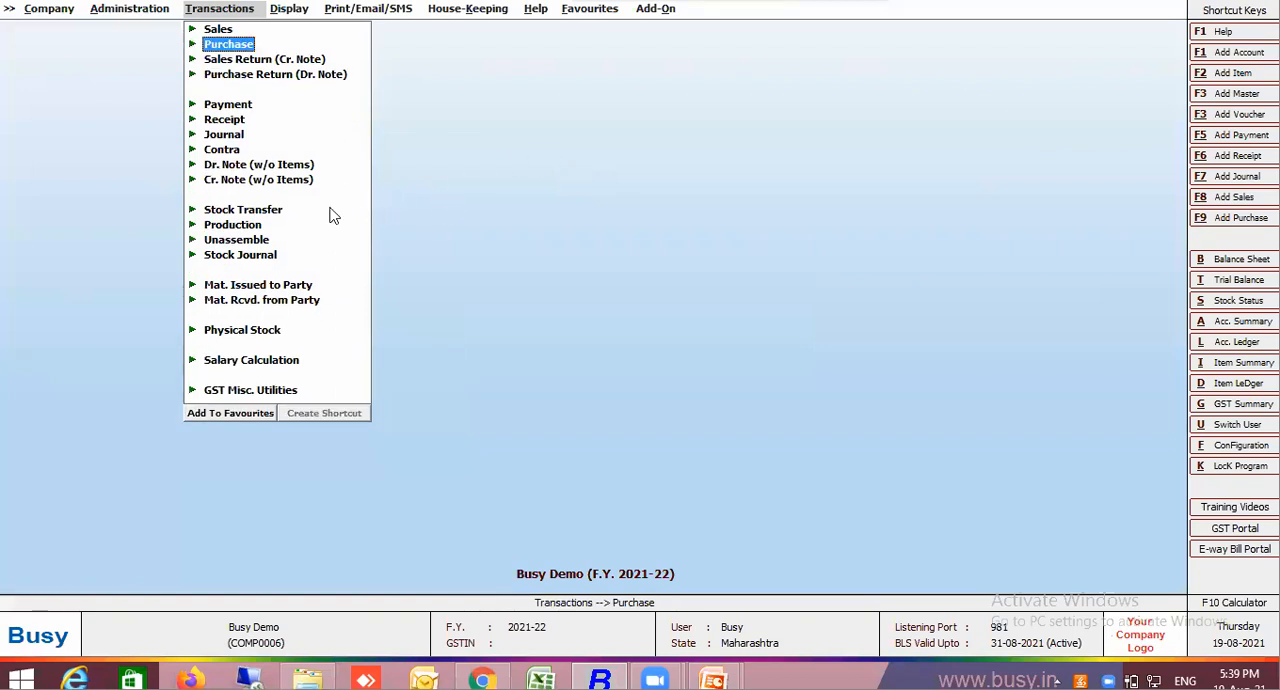
click(278, 213)
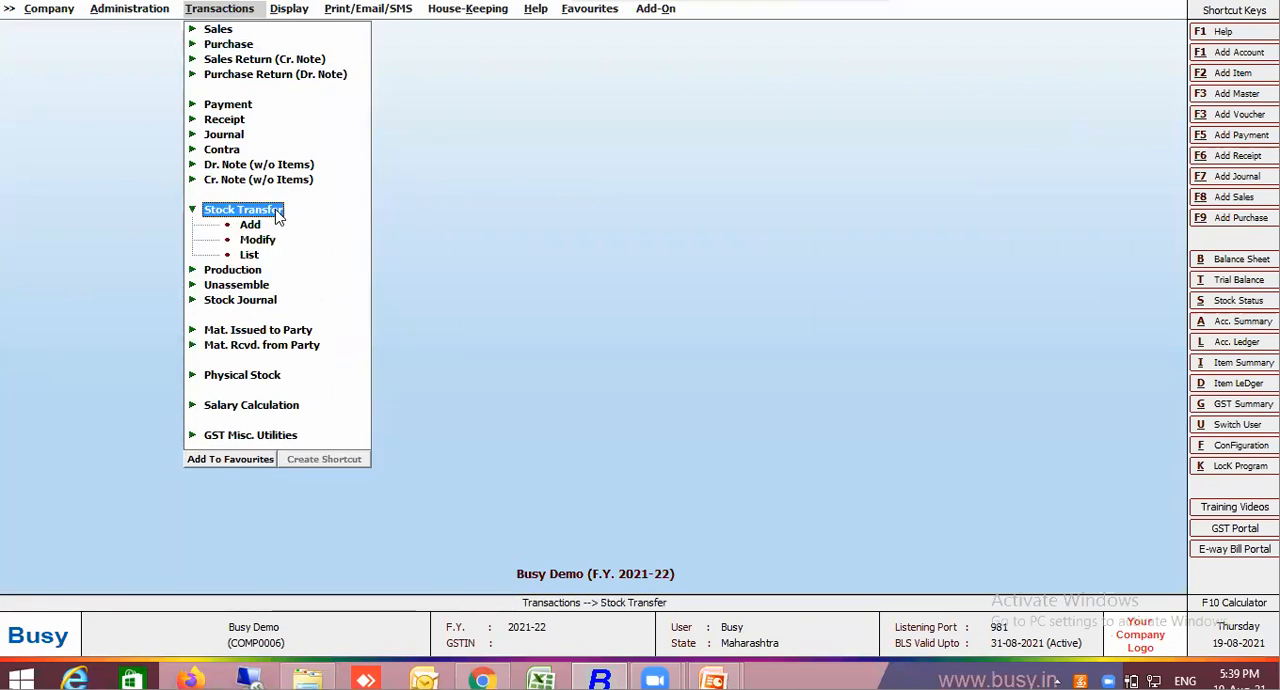
key(Down)
key(Return)
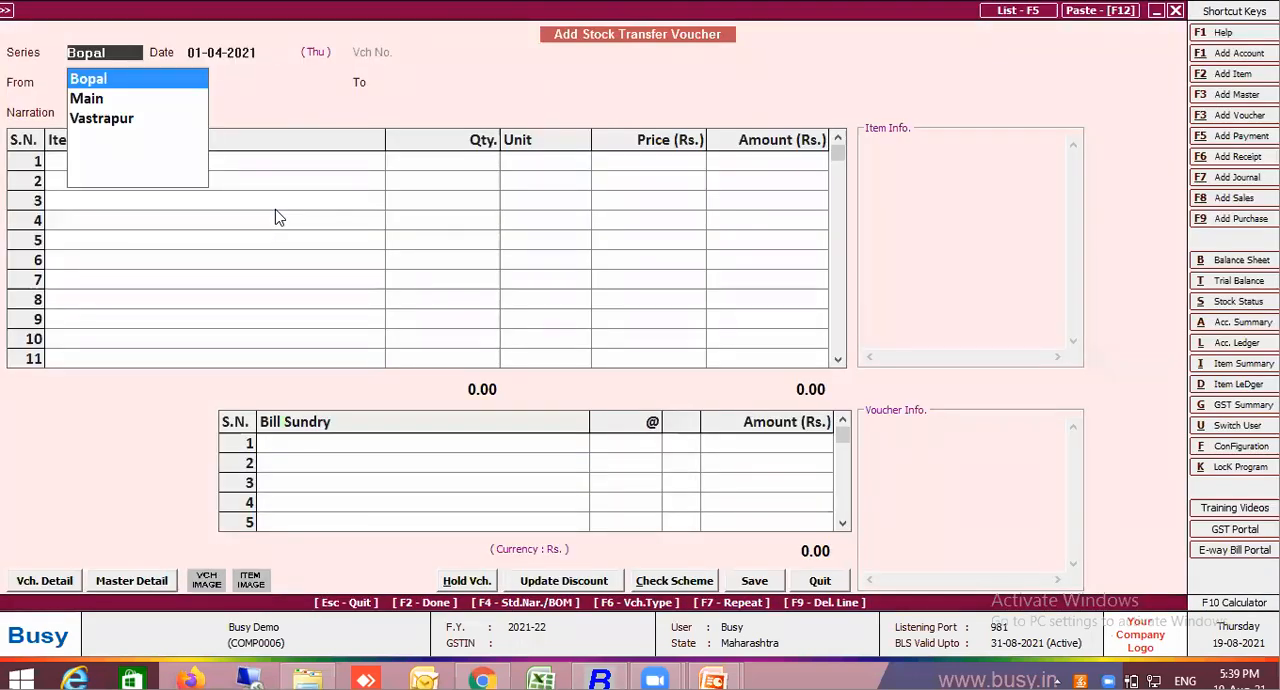
Fill the stock transfer header with series Main, date 19-08-2021, voucher number 1999, from Main Store to Vastrapur
click(84, 100)
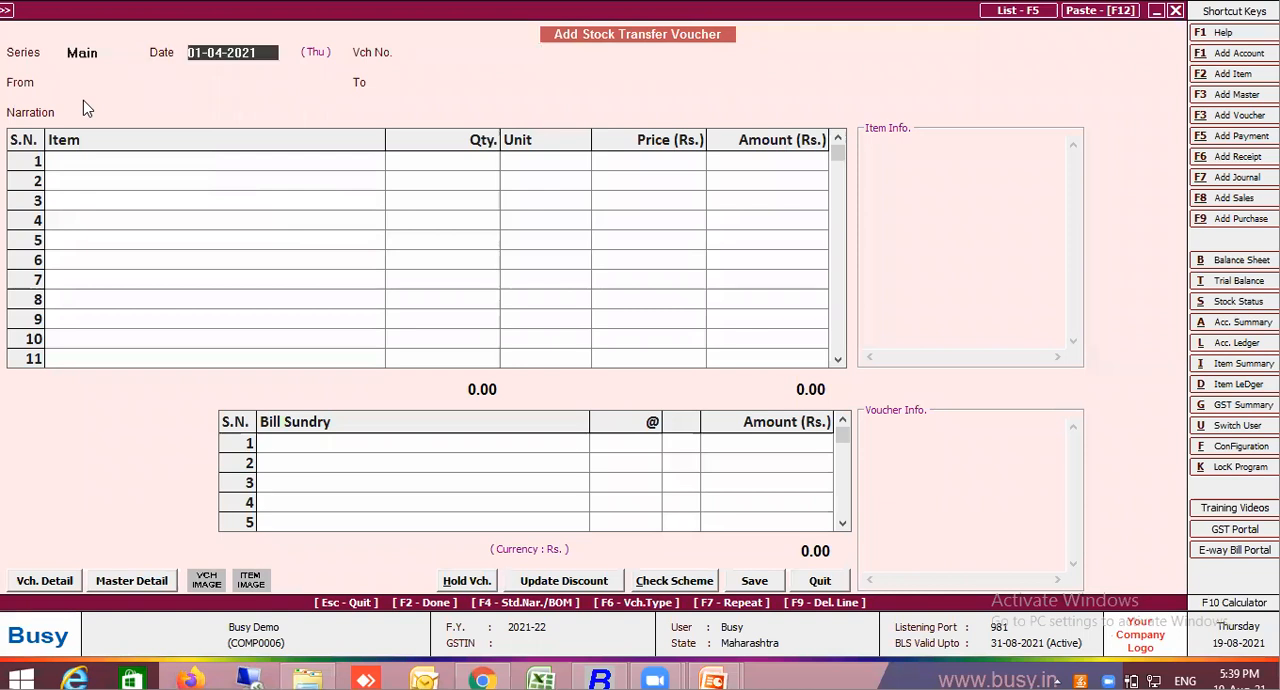
text(19)
key(Return)
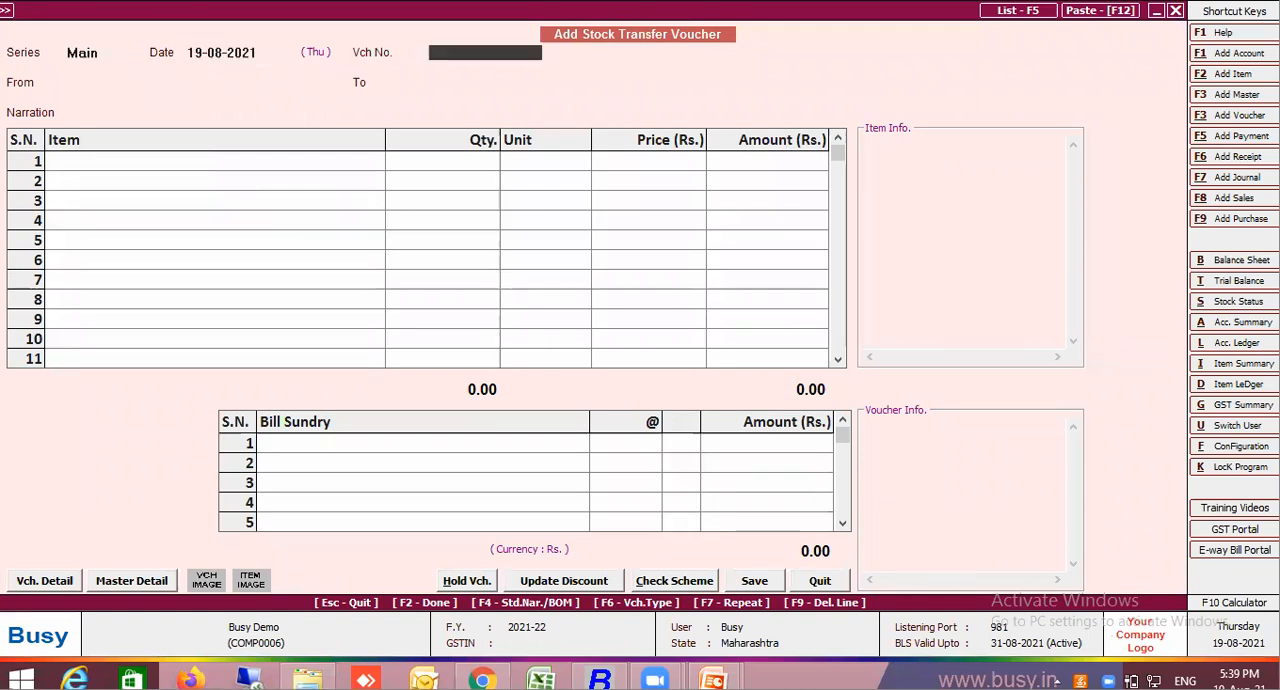
text(1999)
key(Return)
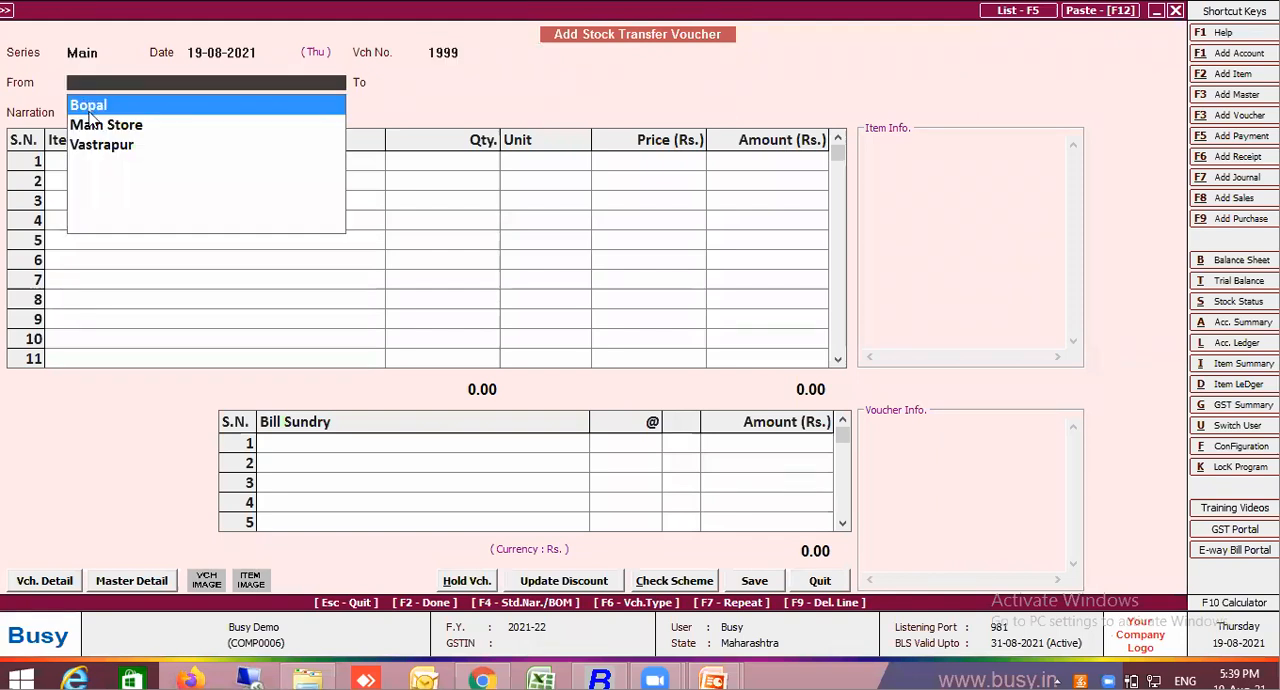
click(90, 126)
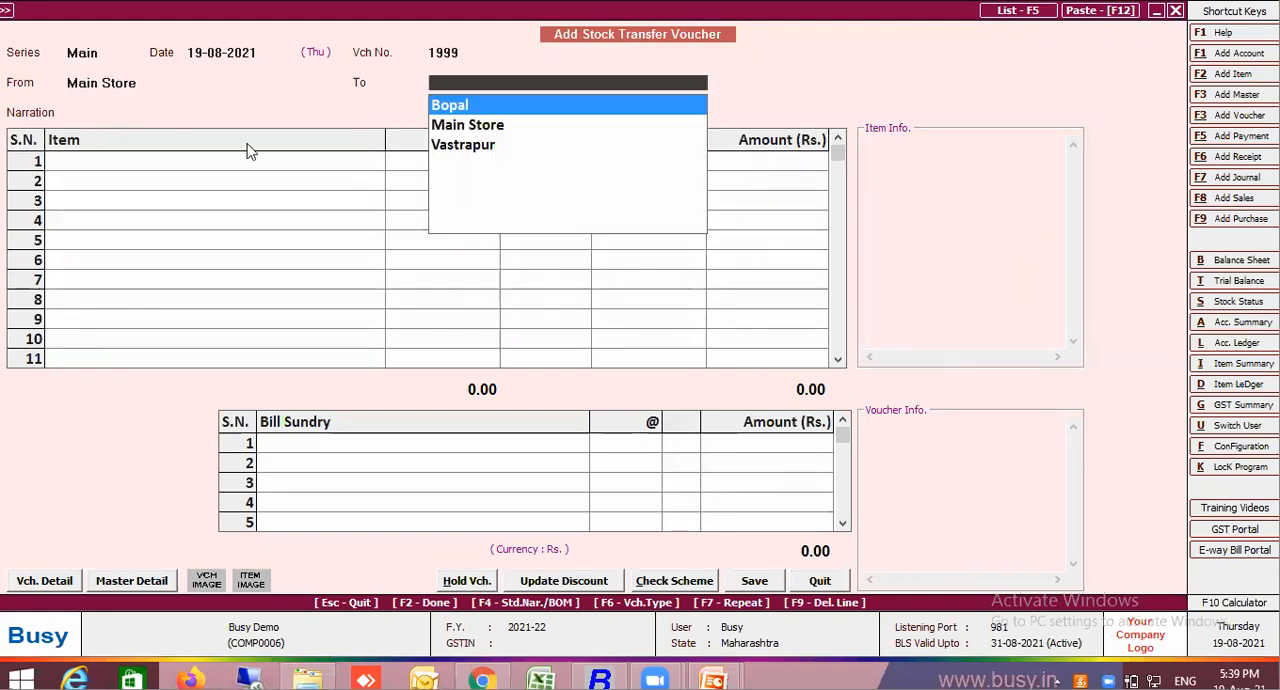
click(437, 148)
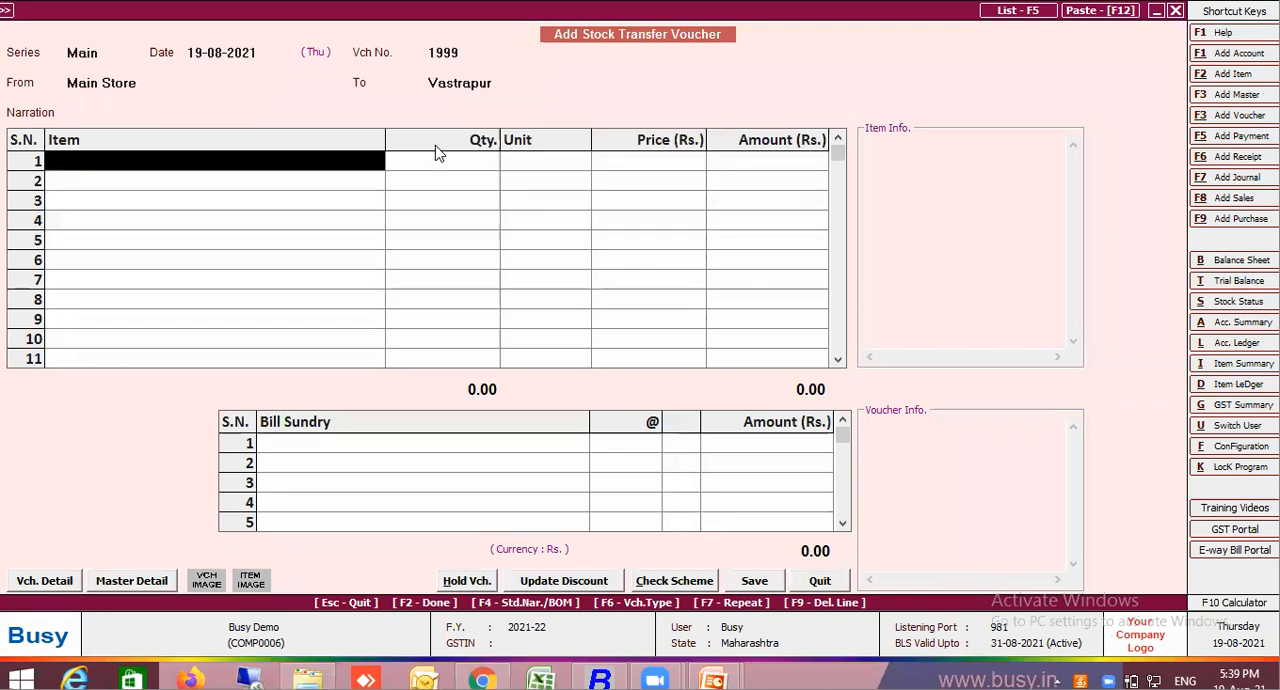
Add Item One with a quantity of 1 at its default price to the first item row
text(item)
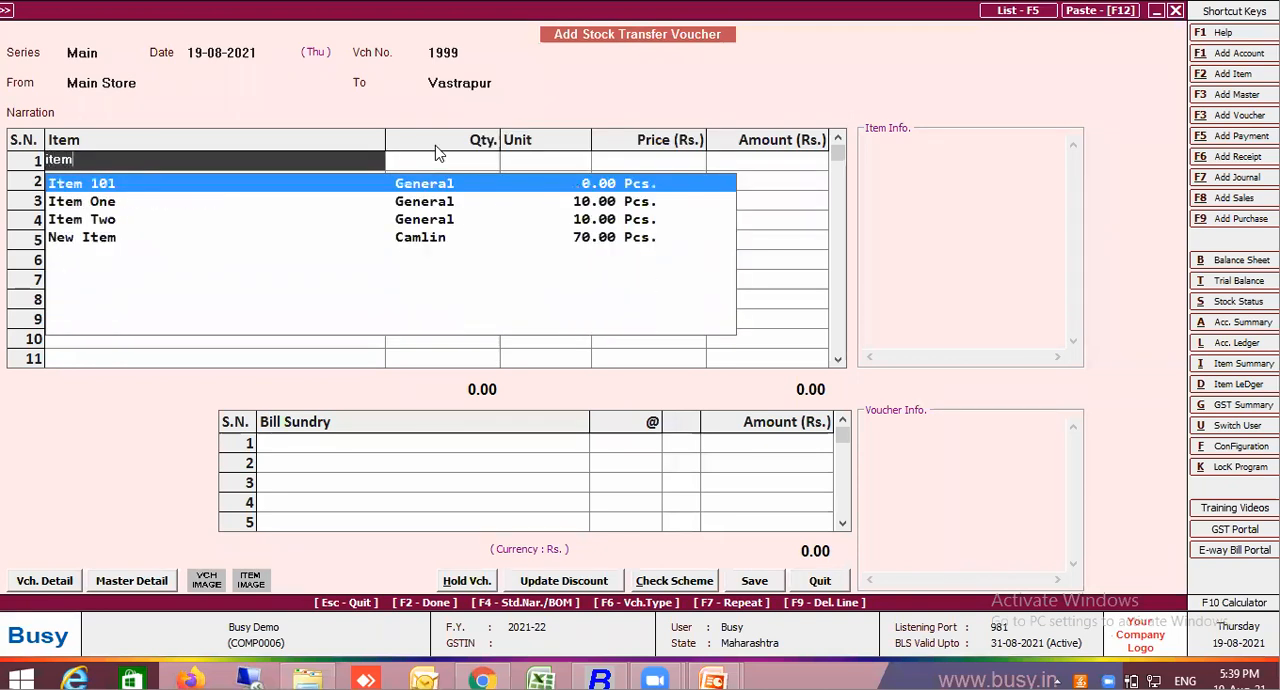
click(113, 207)
key(Return)
text(1)
key(Return)
key(Return)
key(Return)
key(Return)
Add Item Two with a quantity of 1 at its default price to the second item row
text(item)
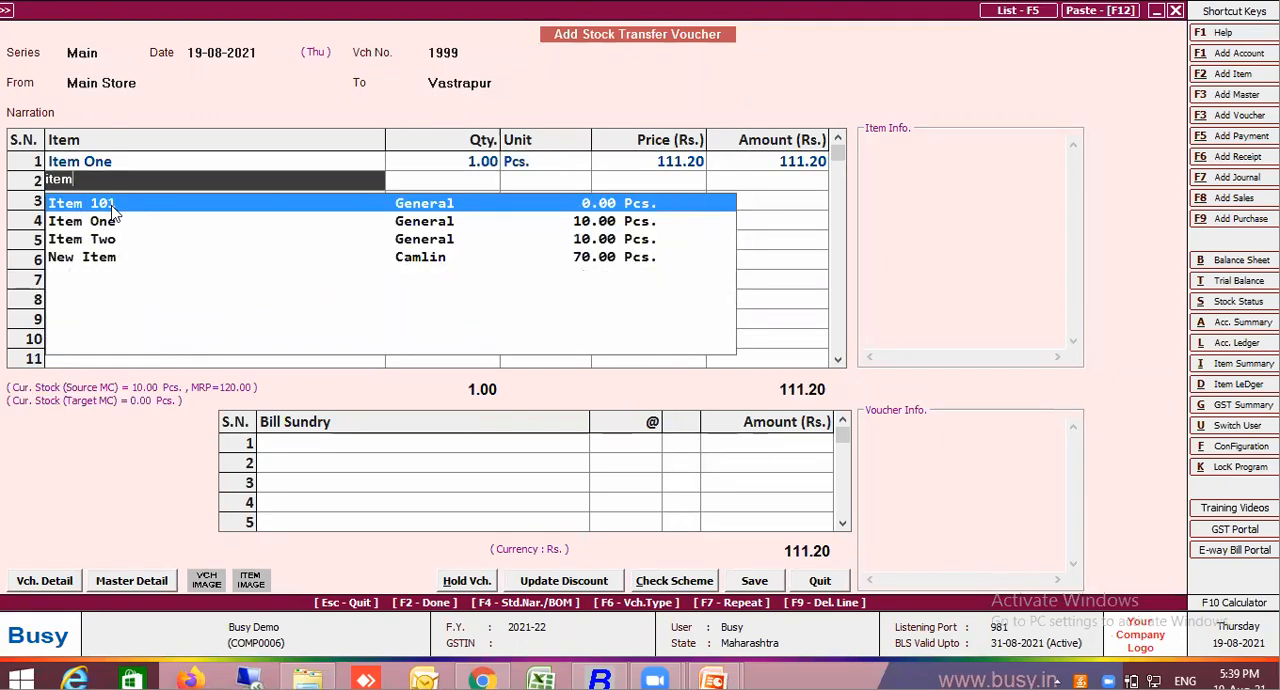
click(113, 239)
text(1)
key(Return)
key(Return)
key(Return)
key(Return)
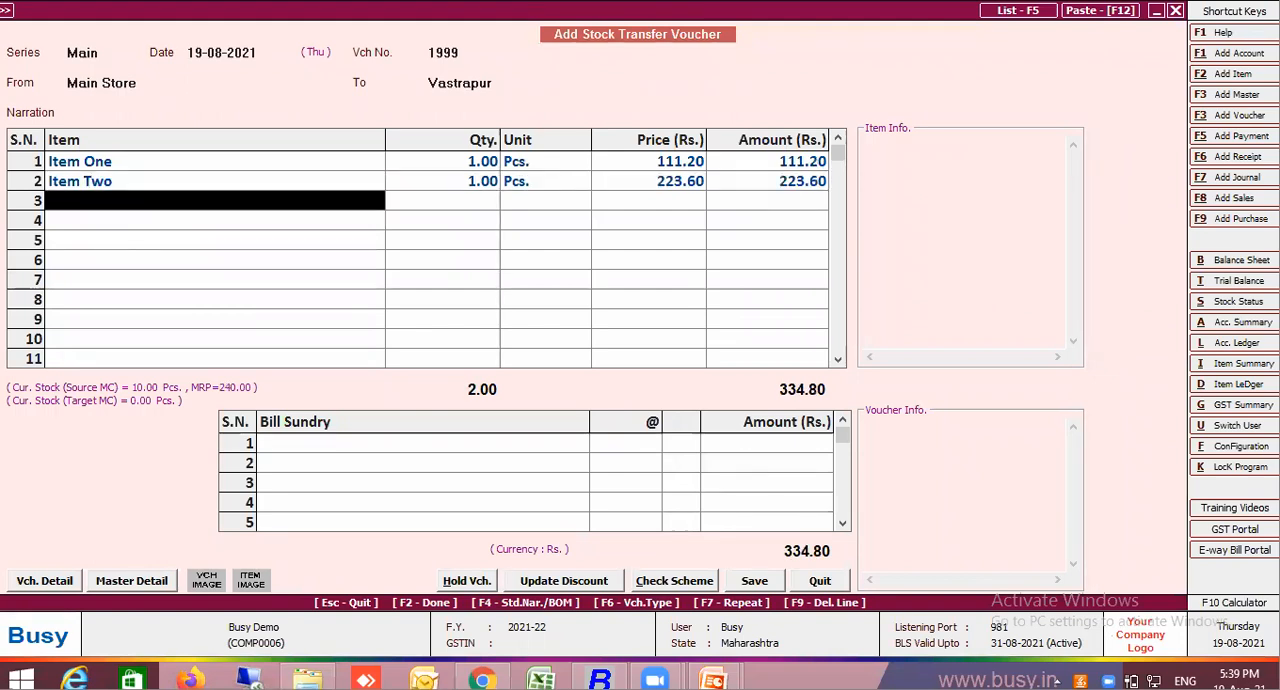
Add the Freight on Kg bill sundry at its default rate to the first bill sundry row
click(399, 450)
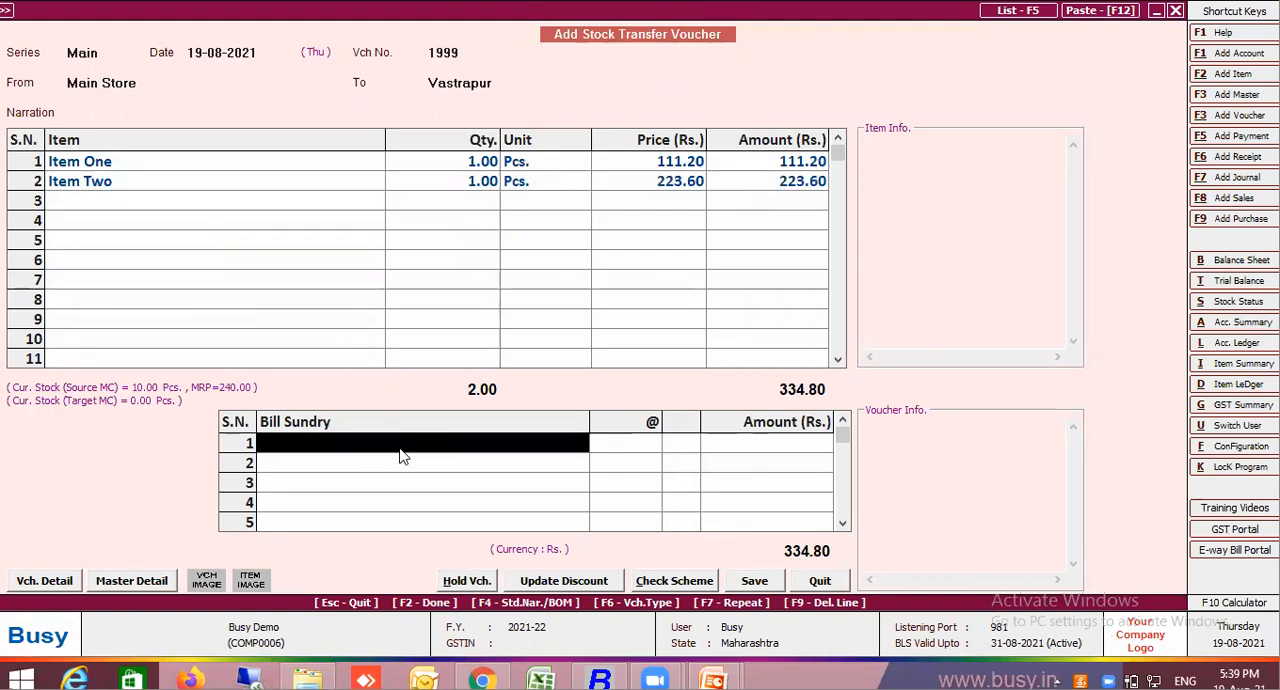
text(fre)
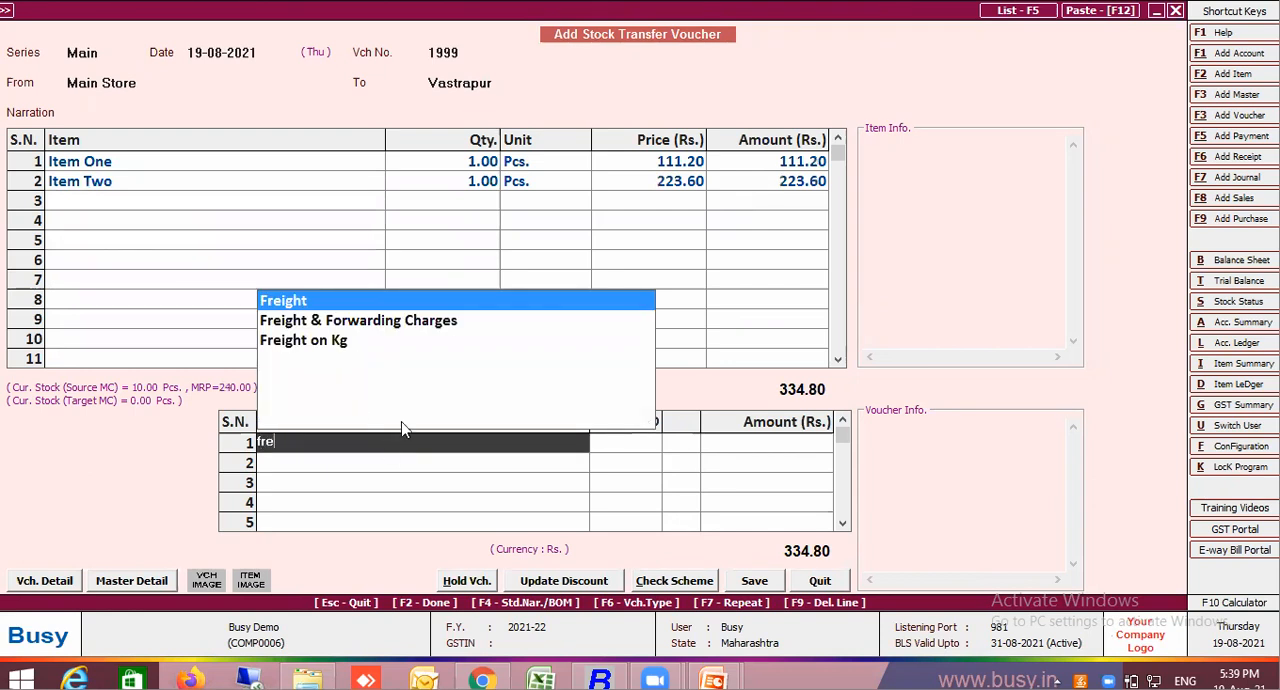
click(340, 346)
key(Return)
key(Return)
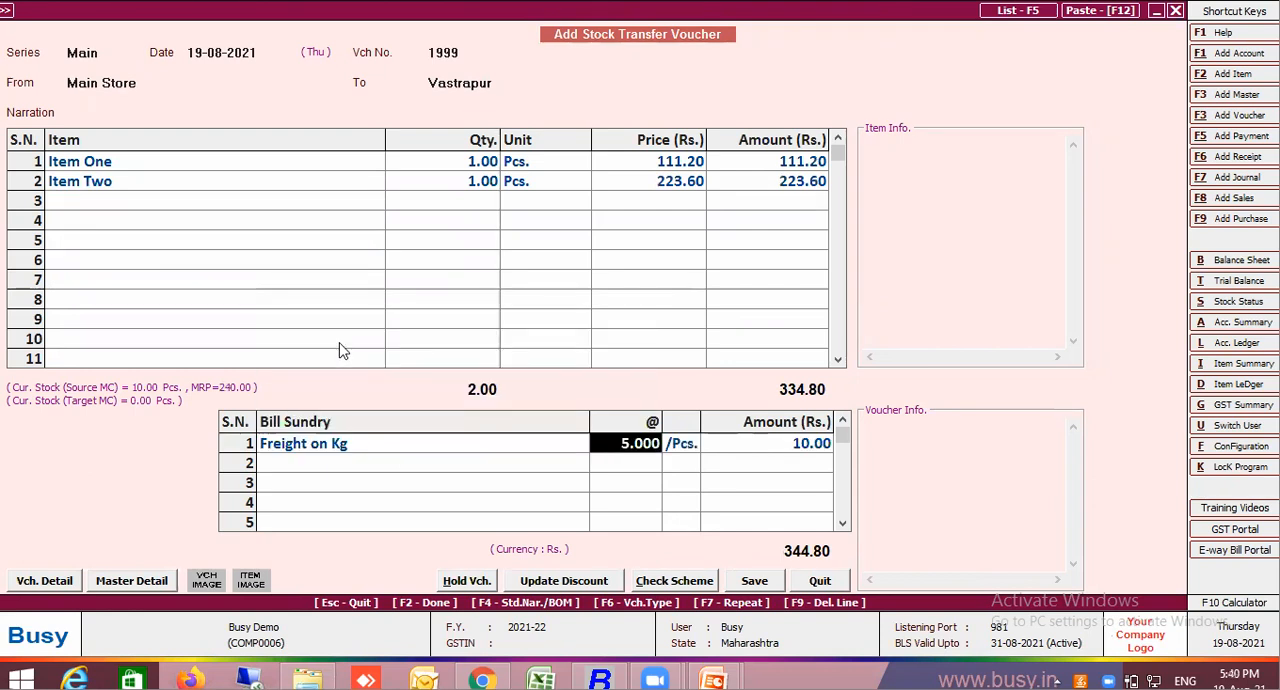
Open the Main Store material centre master for modification and set Accounting in Stock Transfer to Y
click(87, 83)
key(alt+m)
key(Return)
key(Return)
key(Return)
key(Return)
key(Return)
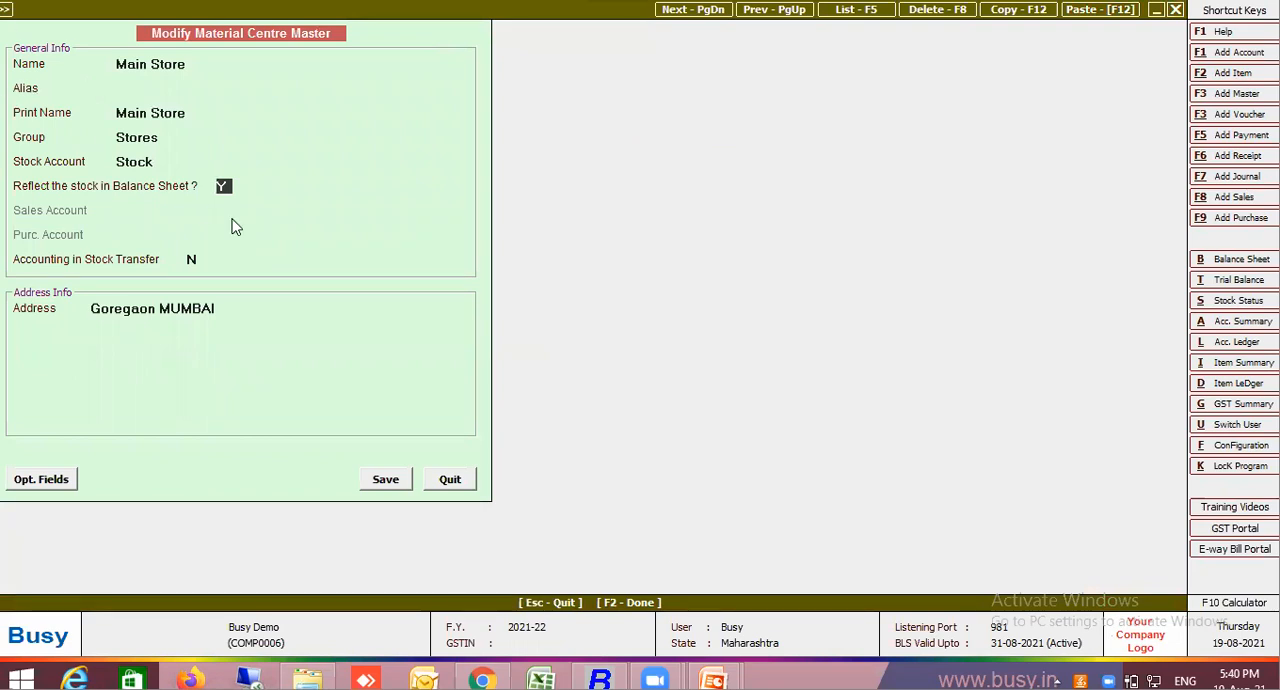
click(197, 259)
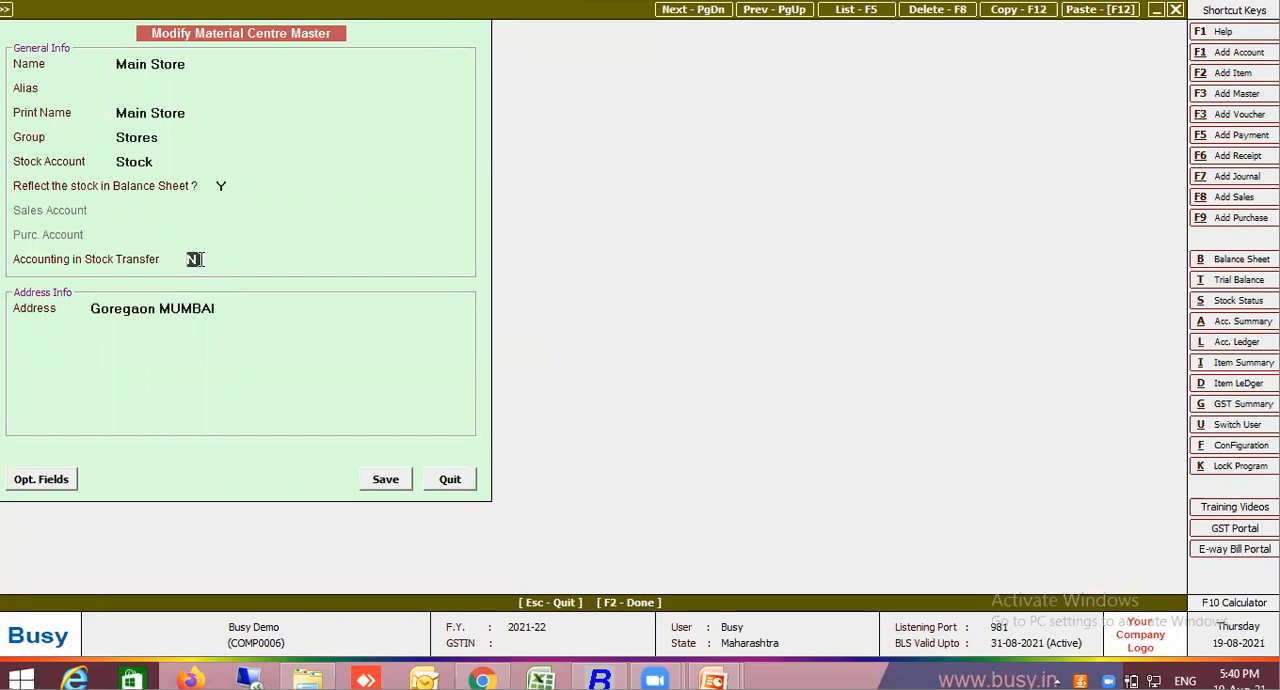
key(Return)
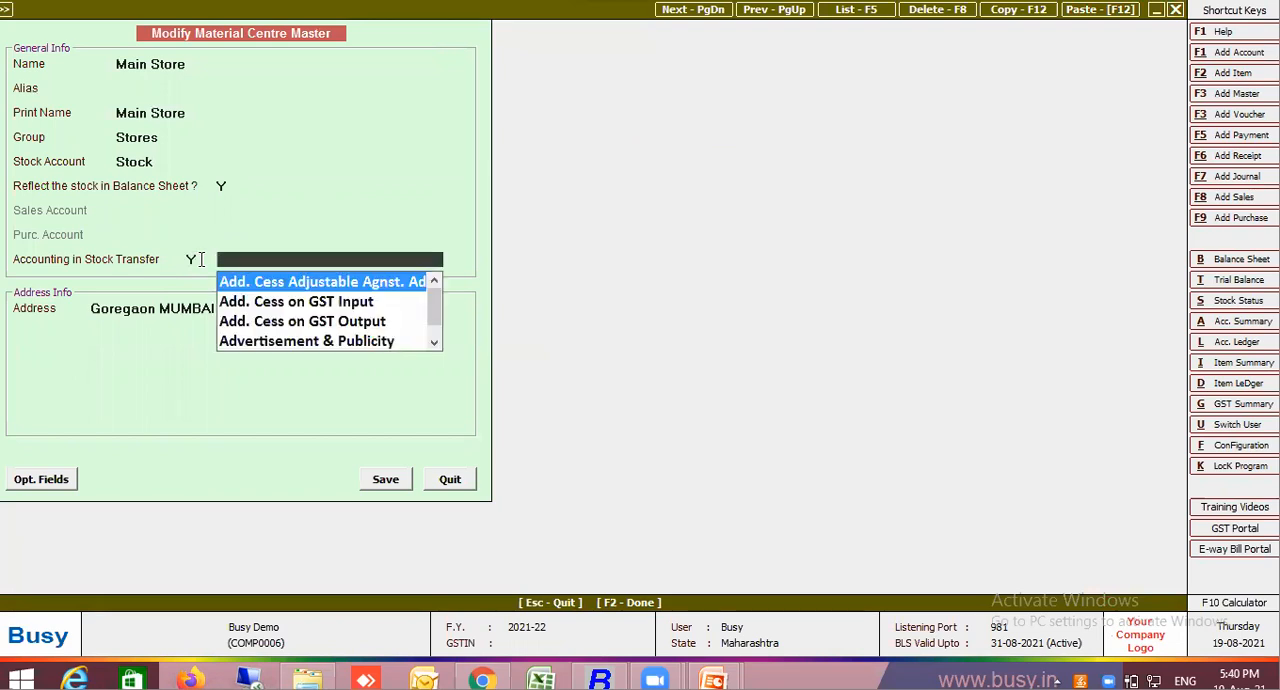
Open a new account master for the stock transfer account and quit it without entering anything
key(XF86AudioLowerVolume)
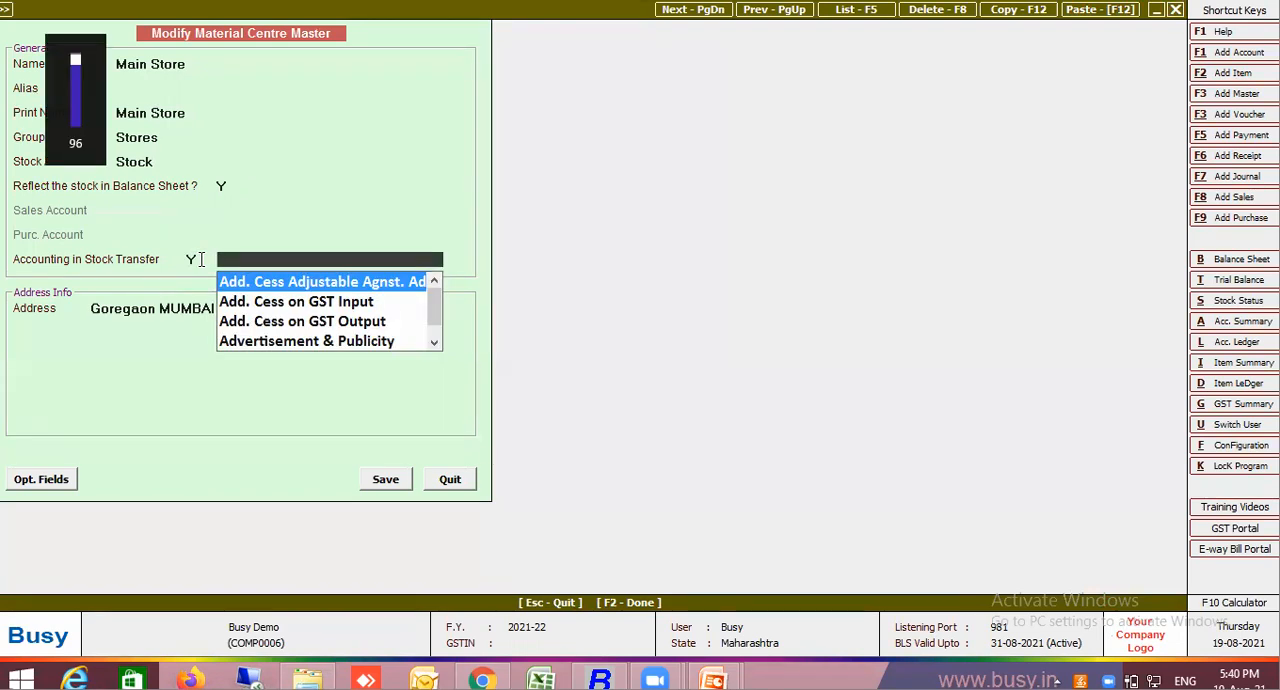
key(F3)
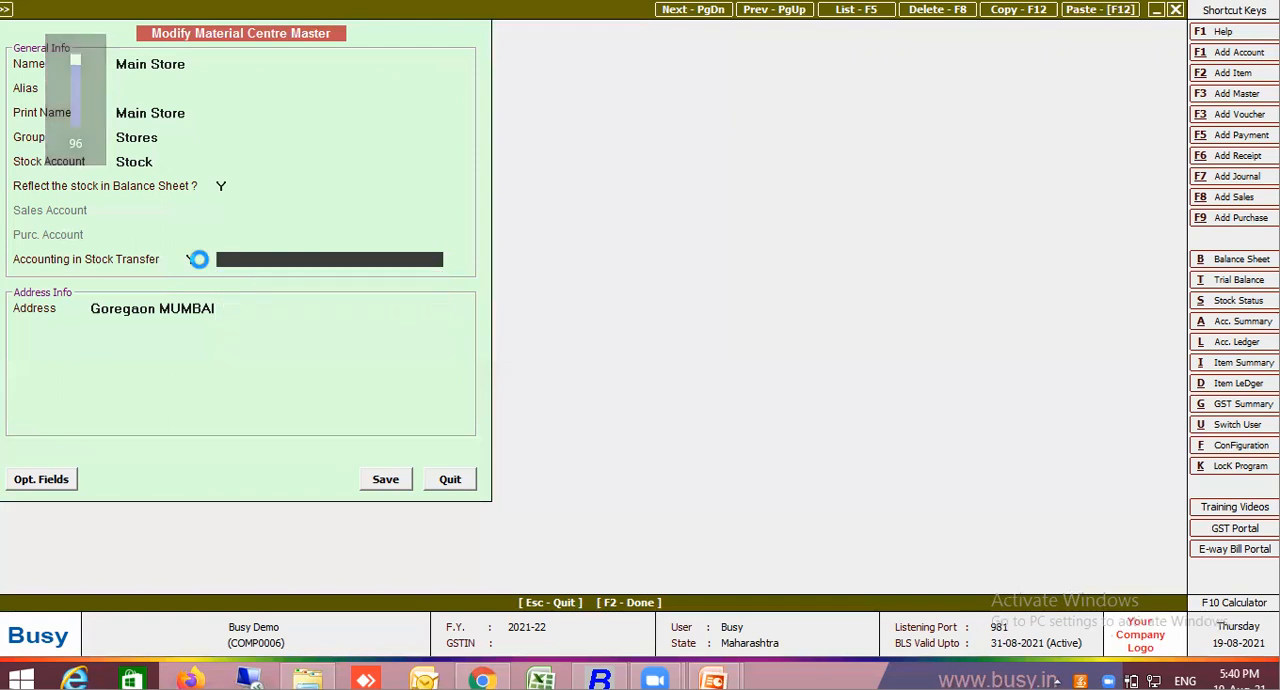
key(Escape)
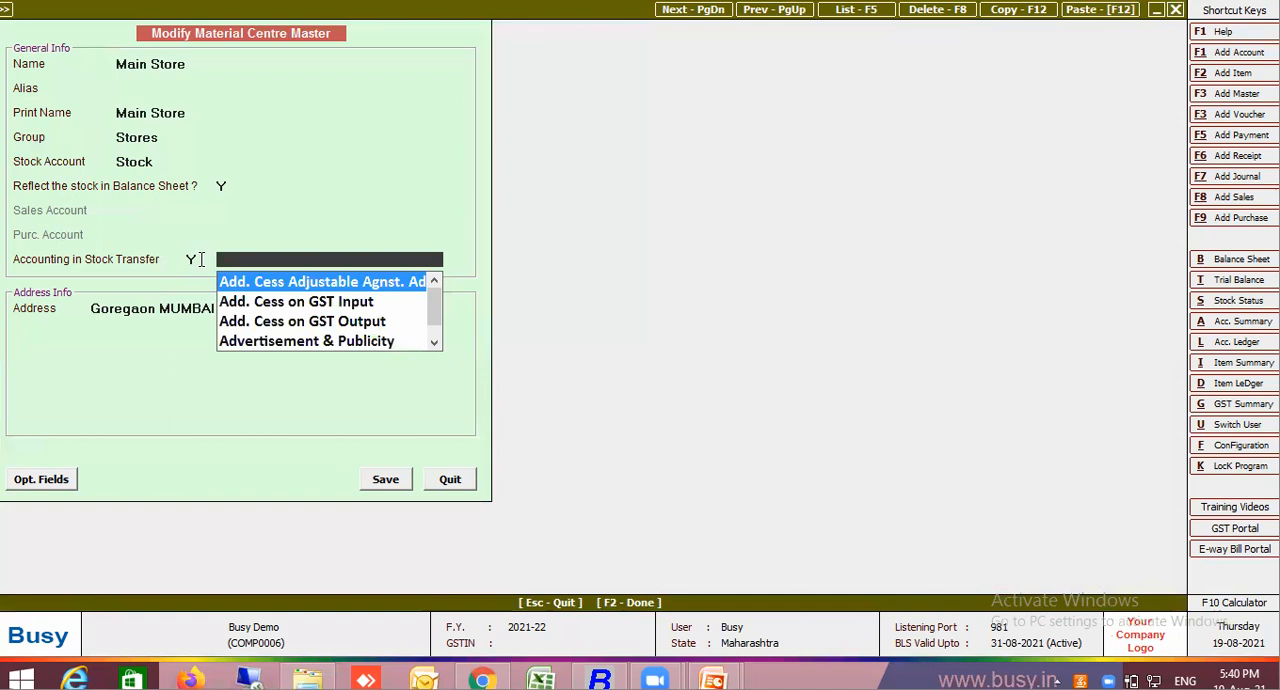
key(F3)
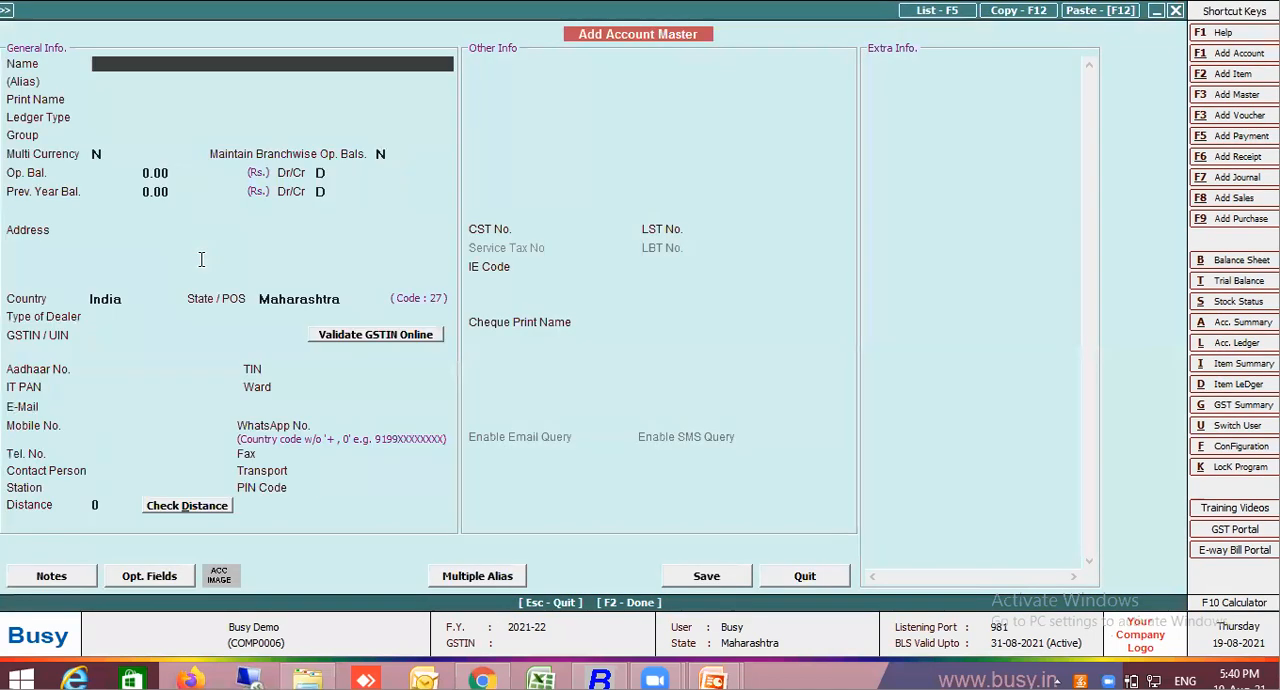
key(Escape)
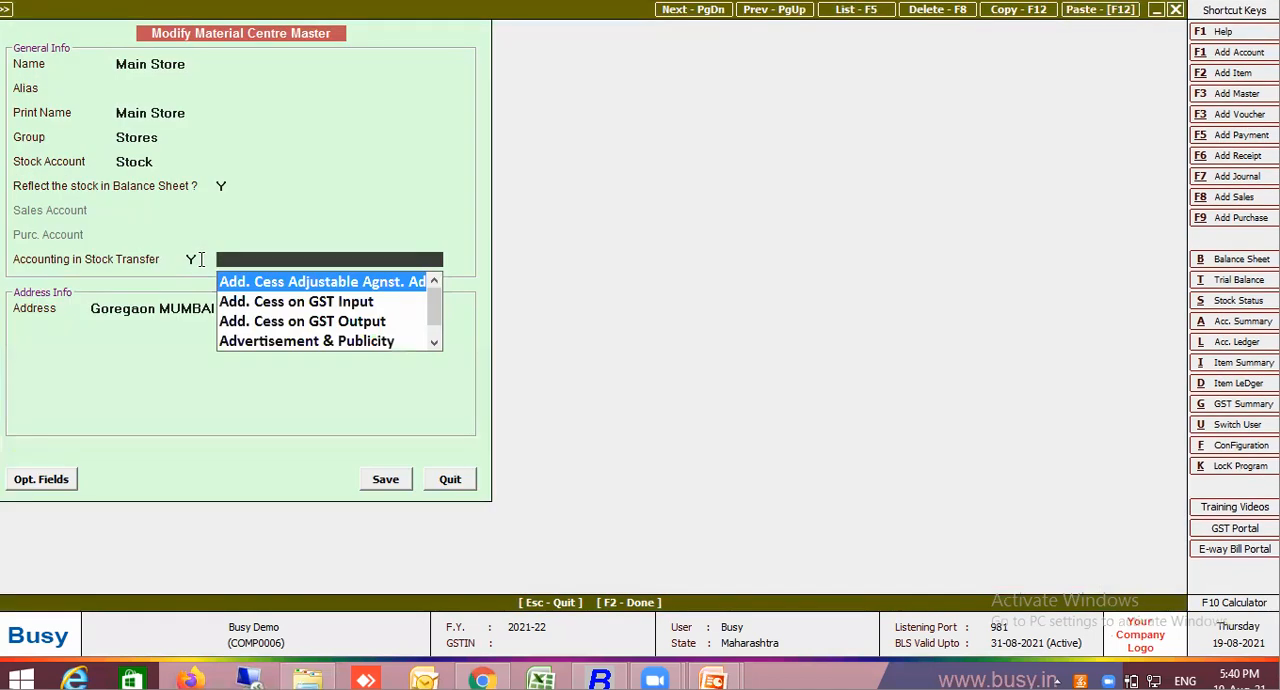
Set Accounting in Stock Transfer back to N and quit the Main Store master without saving
click(196, 258)
text(N)
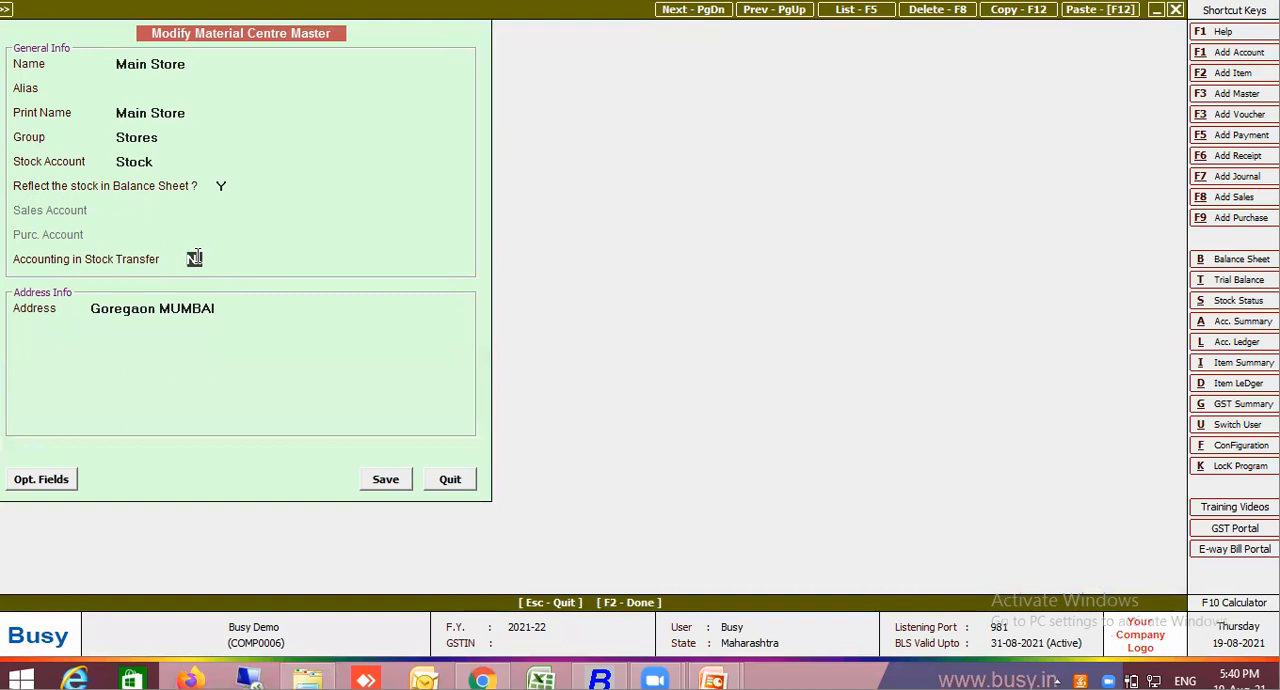
key(Escape)
key(Return)
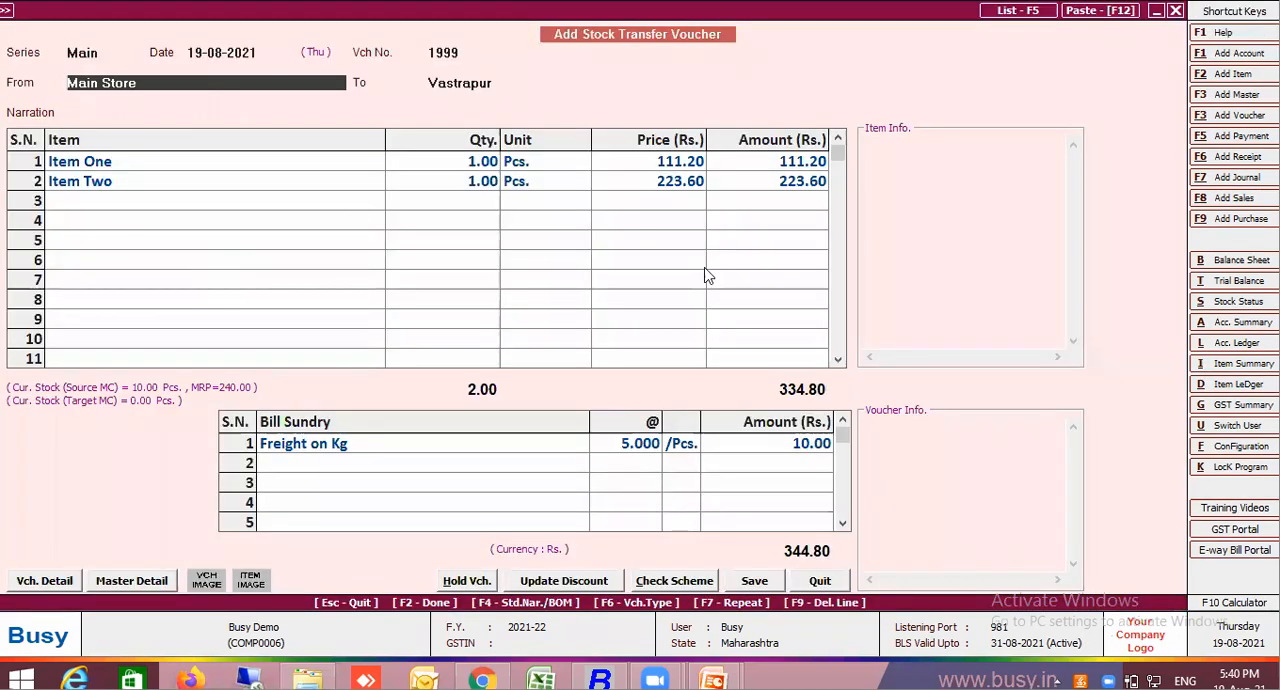
Open the Freight on Kg bill sundry master and set Adjust in MC to N with Specify Acc. Here
click(370, 451)
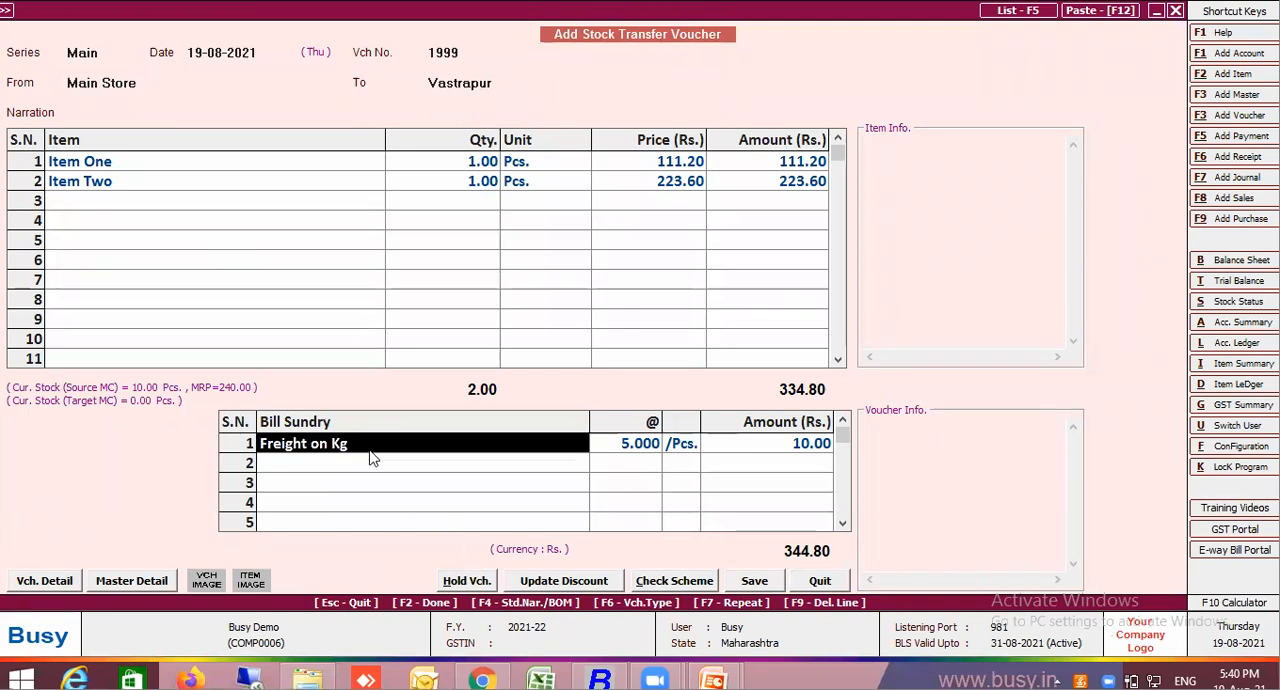
key(alt+m)
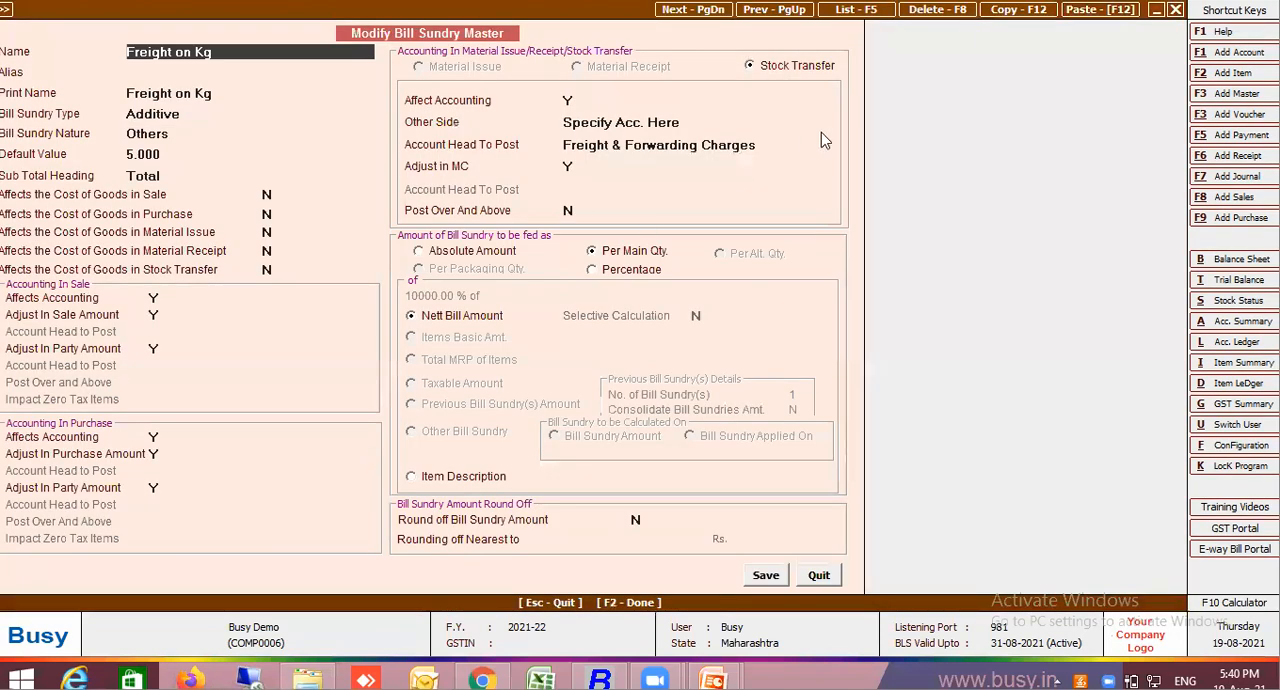
click(578, 166)
key(Return)
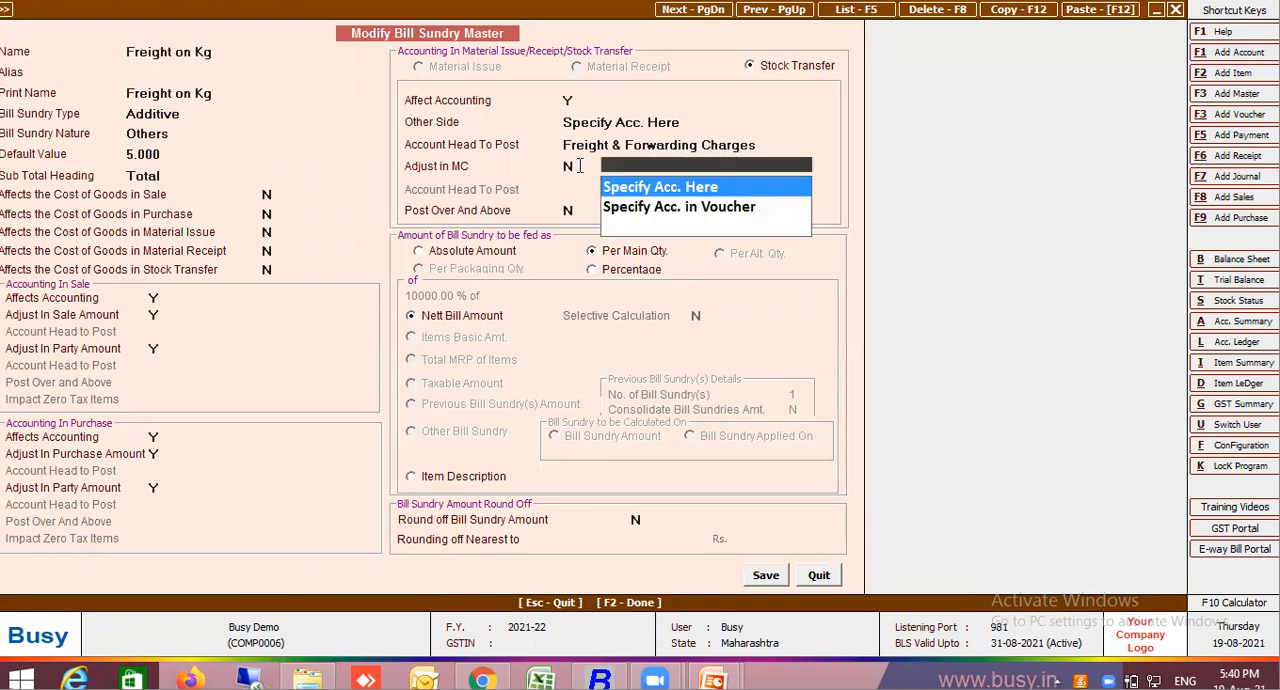
key(Return)
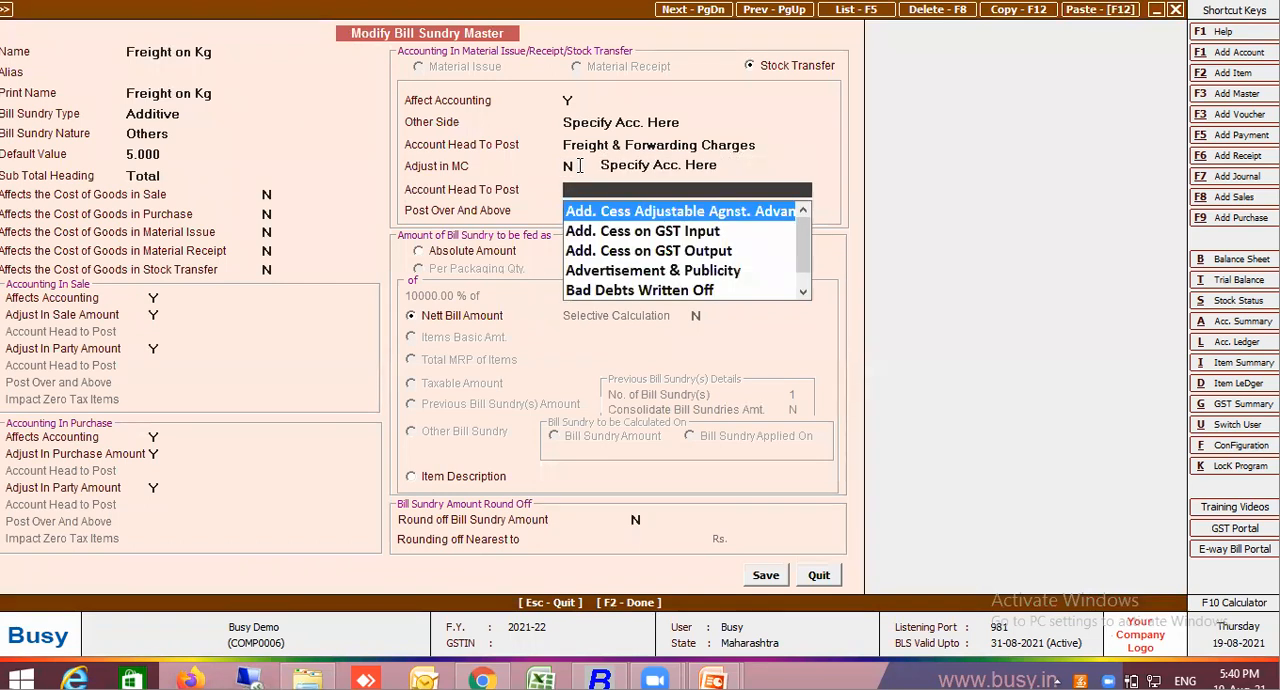
key(F3)
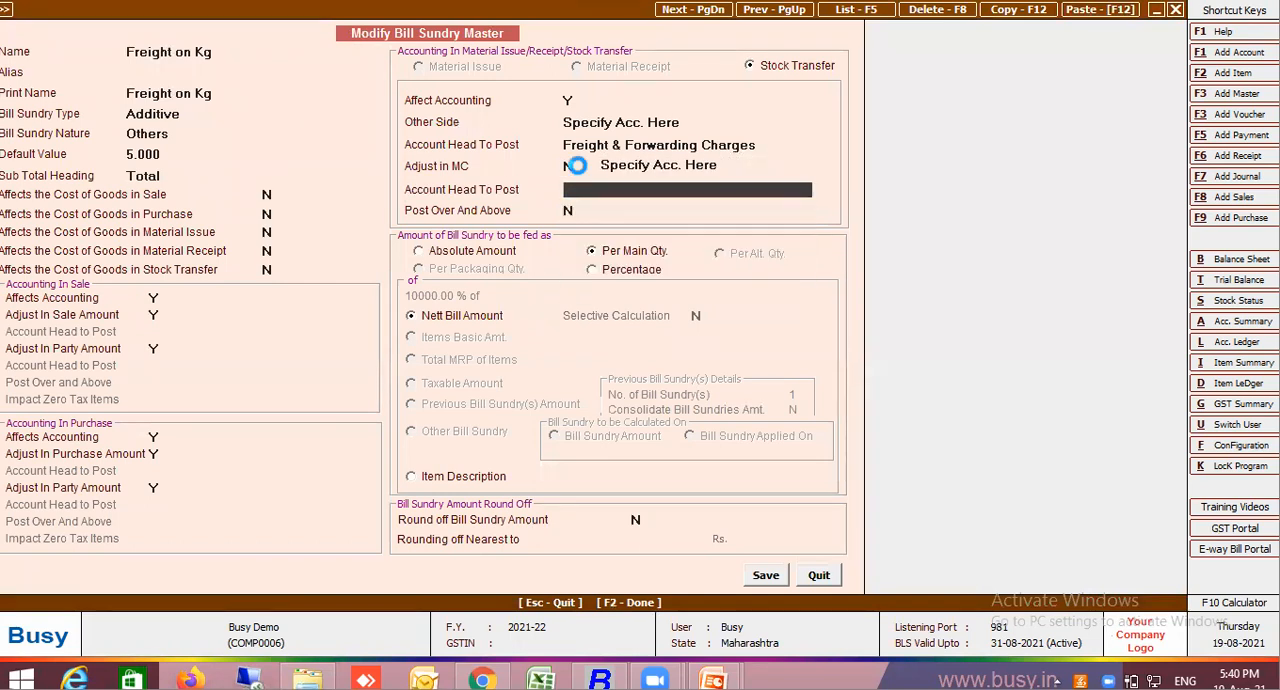
text(Lal)
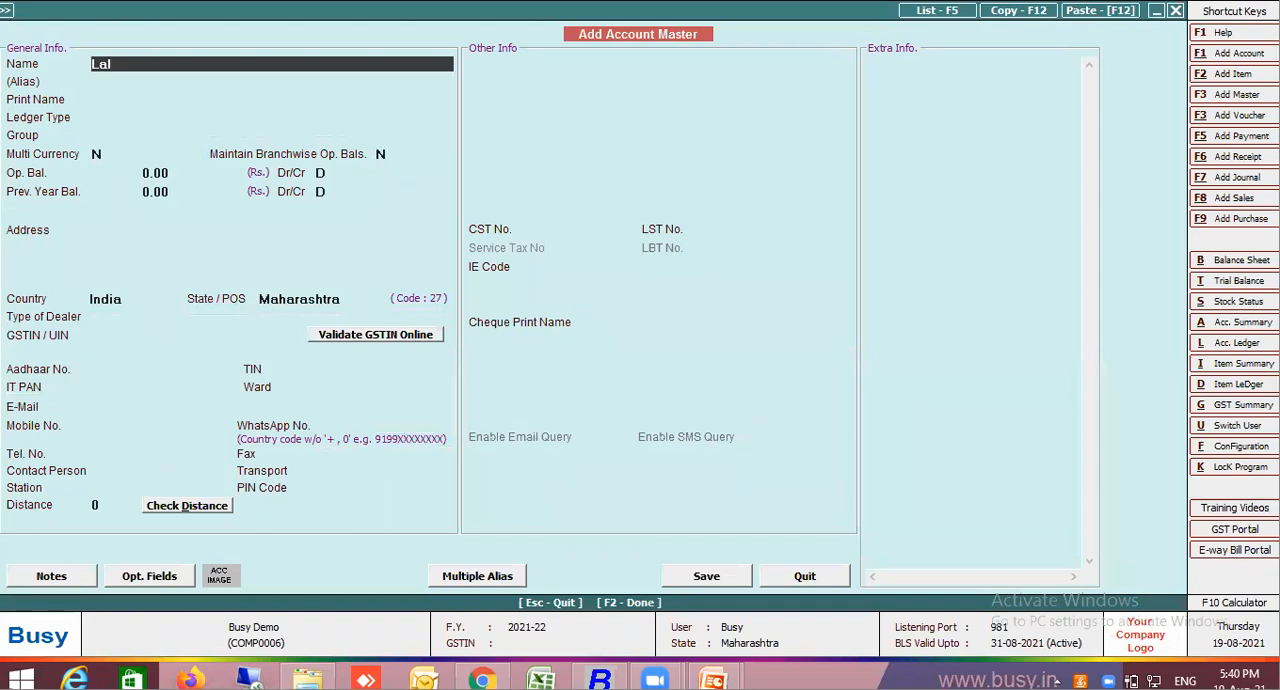
key(Escape)
key(Return)
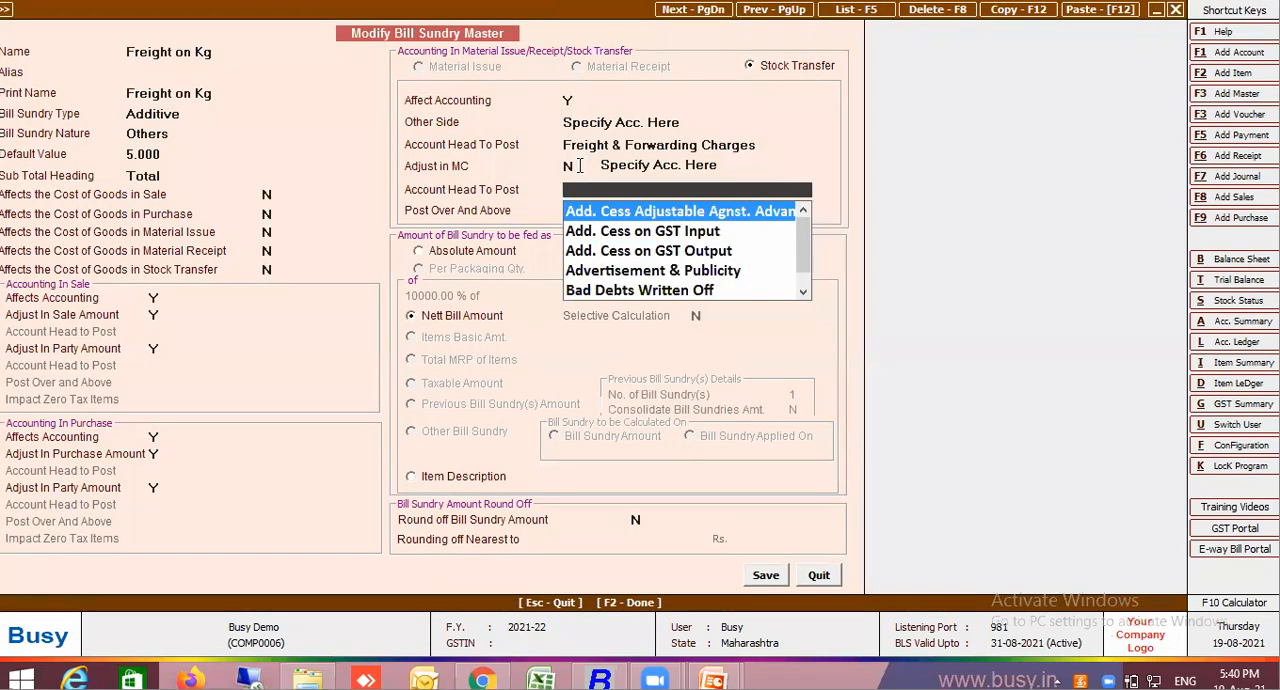
Choose Lalji Mulji Transport as the account head to post for the MC adjustment and save the bill sundry master
text(lal)
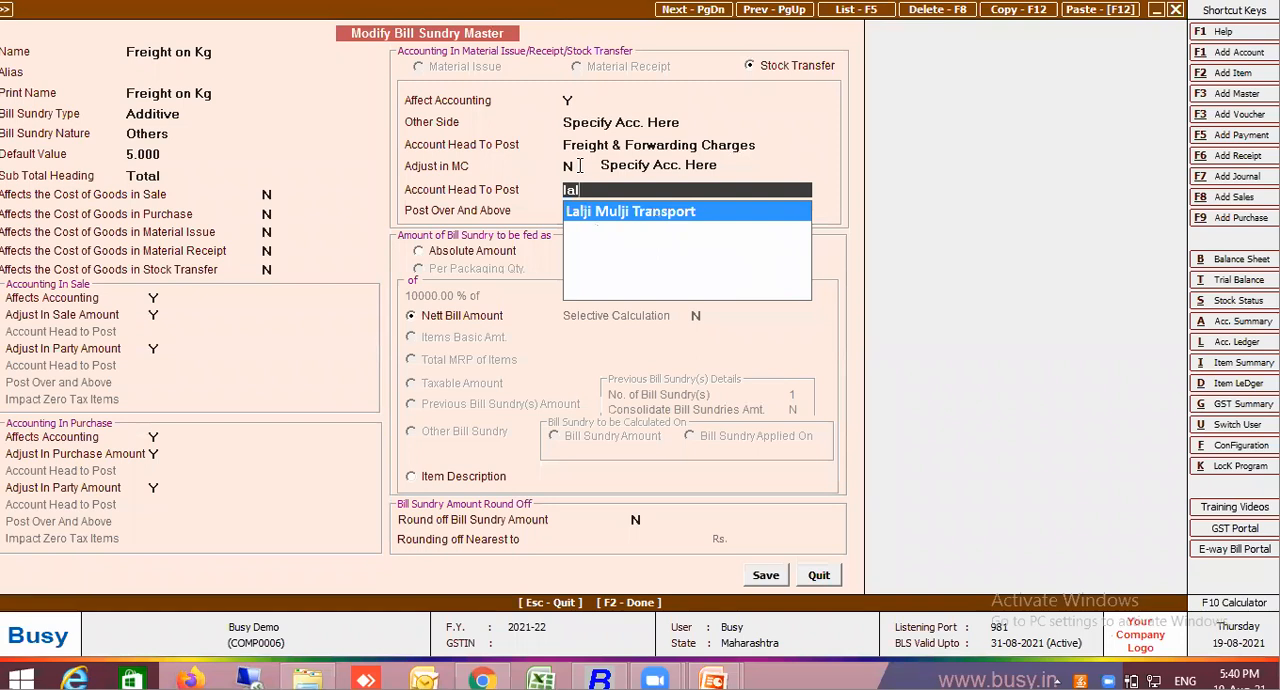
key(Return)
key(Return)
Set the Freight on Kg amount to 300 and try to save the stock transfer voucher
key(Return)
key(Return)
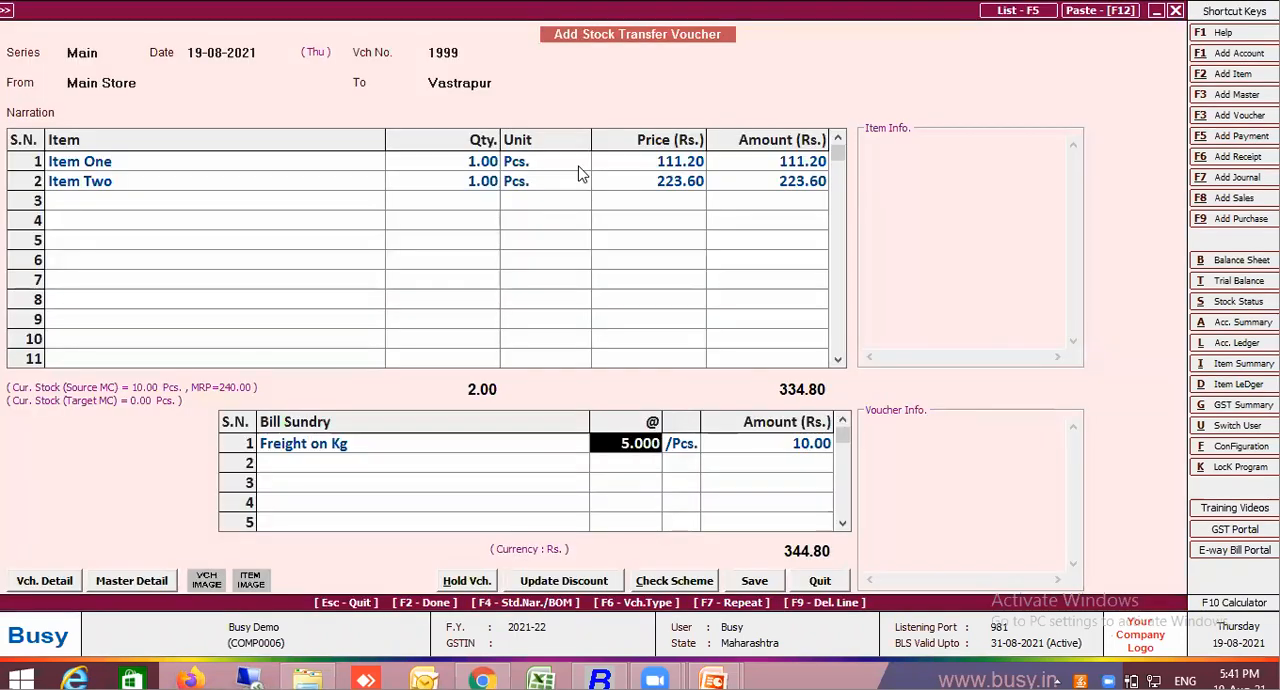
key(Return)
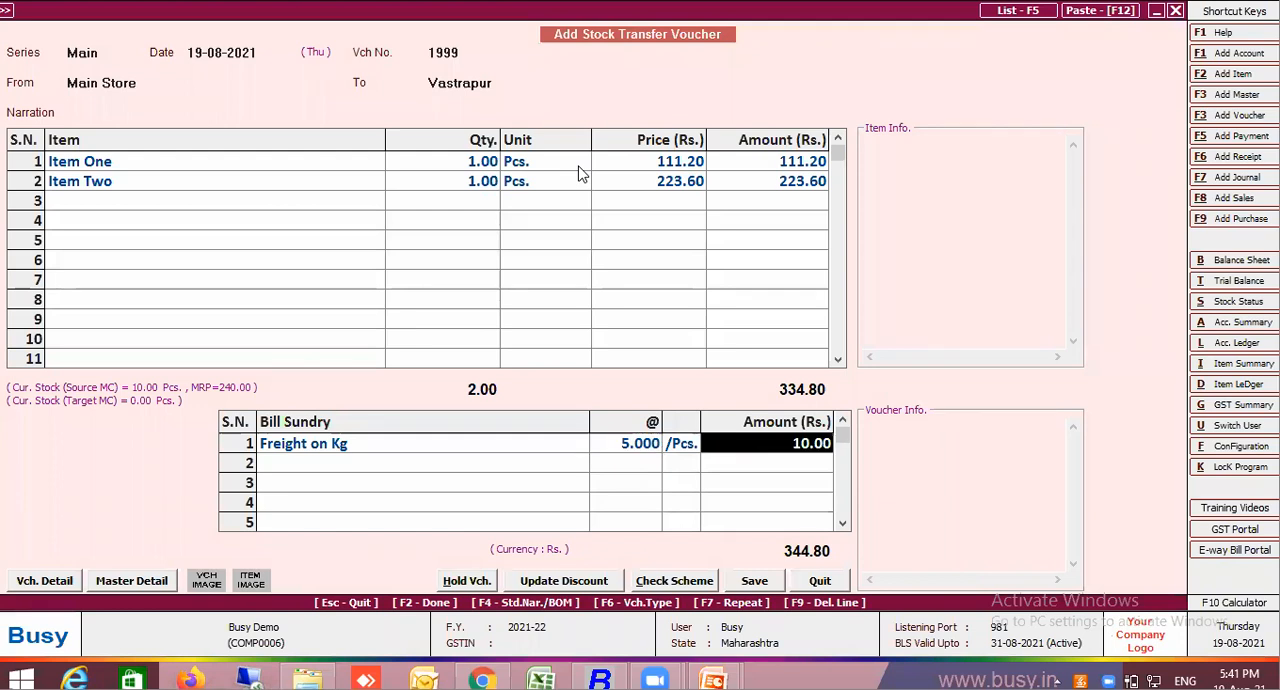
text(300)
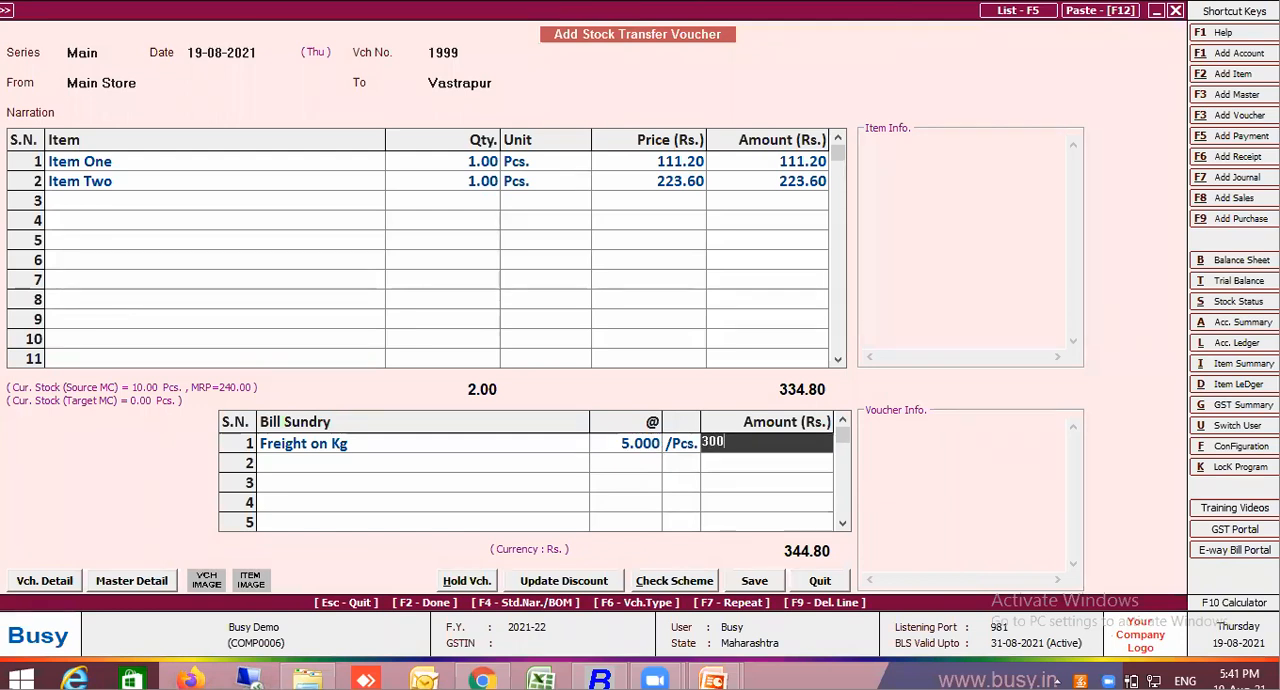
key(Return)
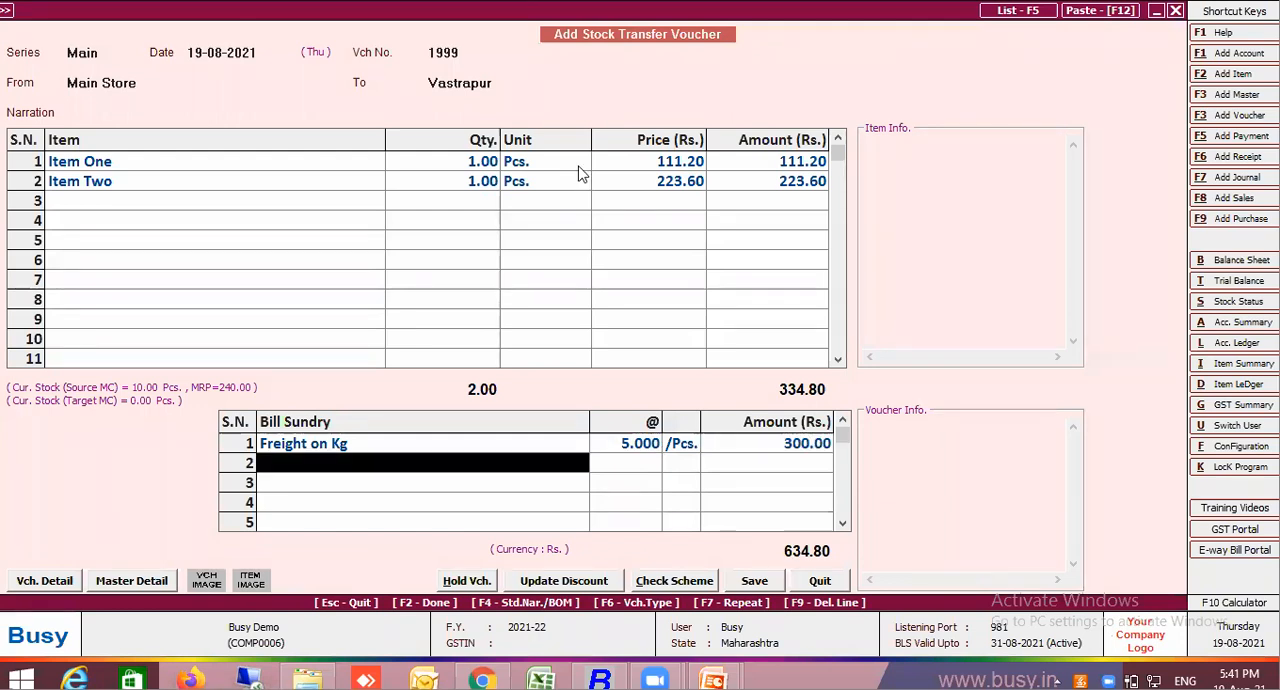
key(Return)
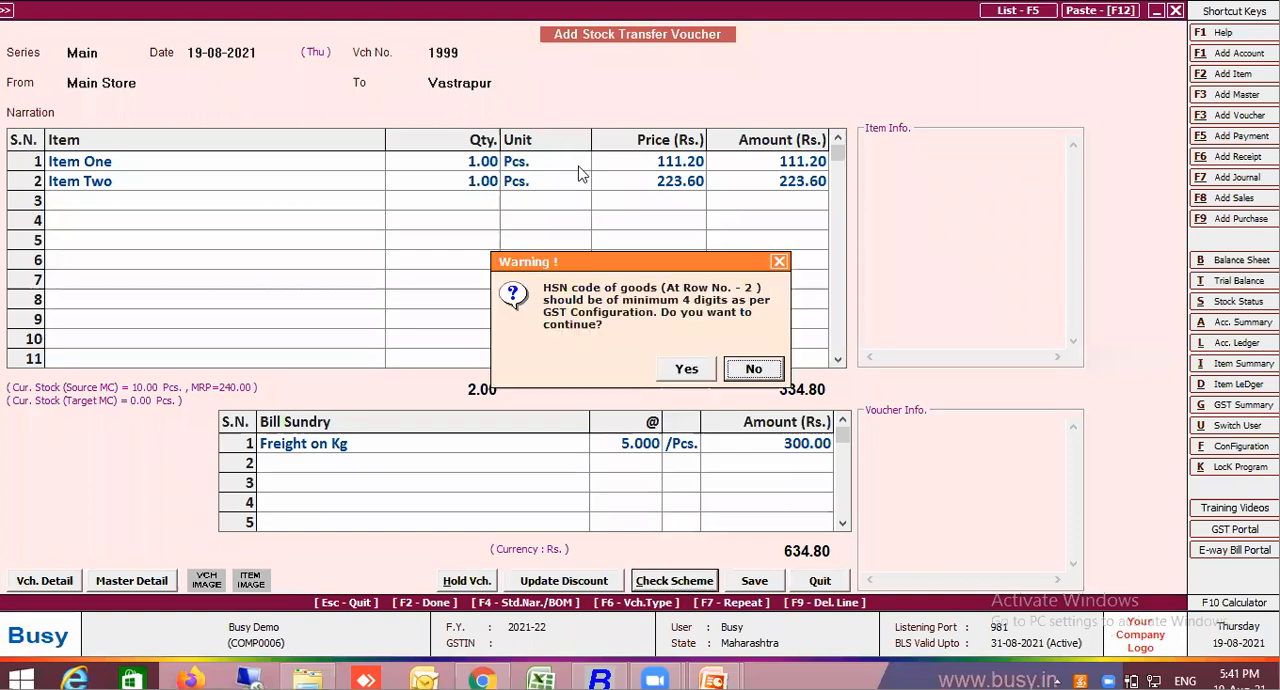
key(Return)
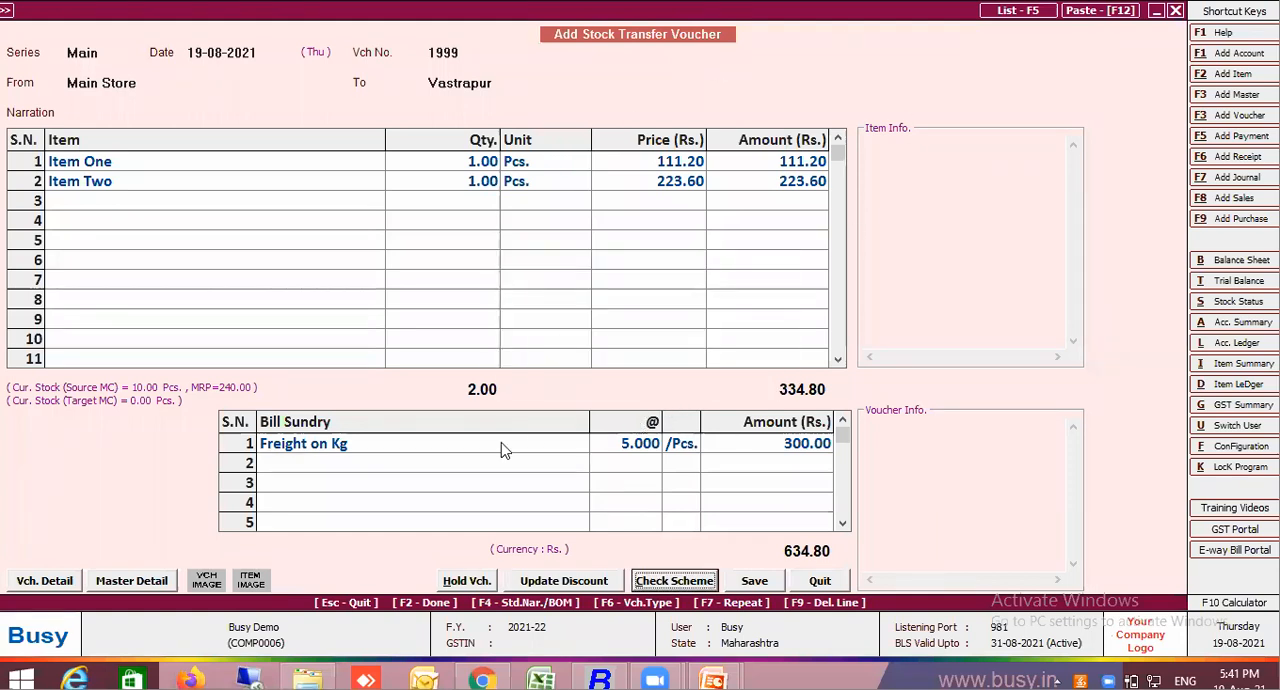
Set Affects the Cost of Goods in Stock Transfer to Y in the Freight on Kg master and save it
click(501, 443)
key(alt+m)
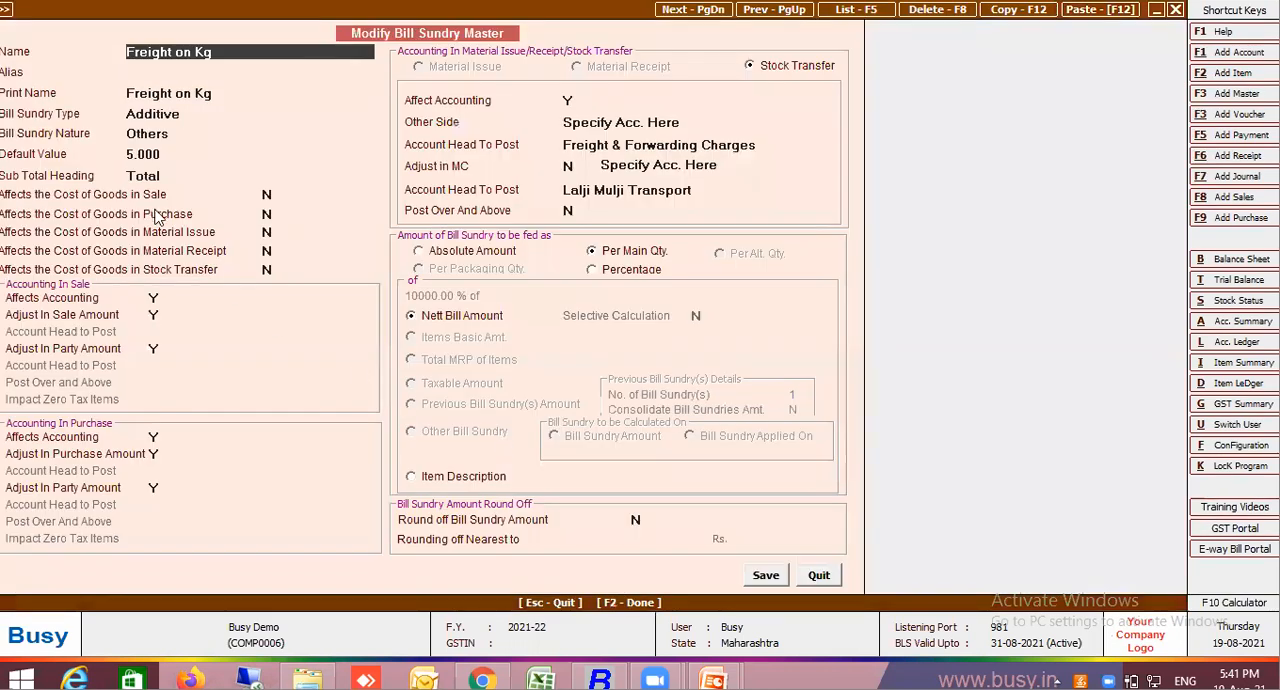
click(170, 277)
key(y)
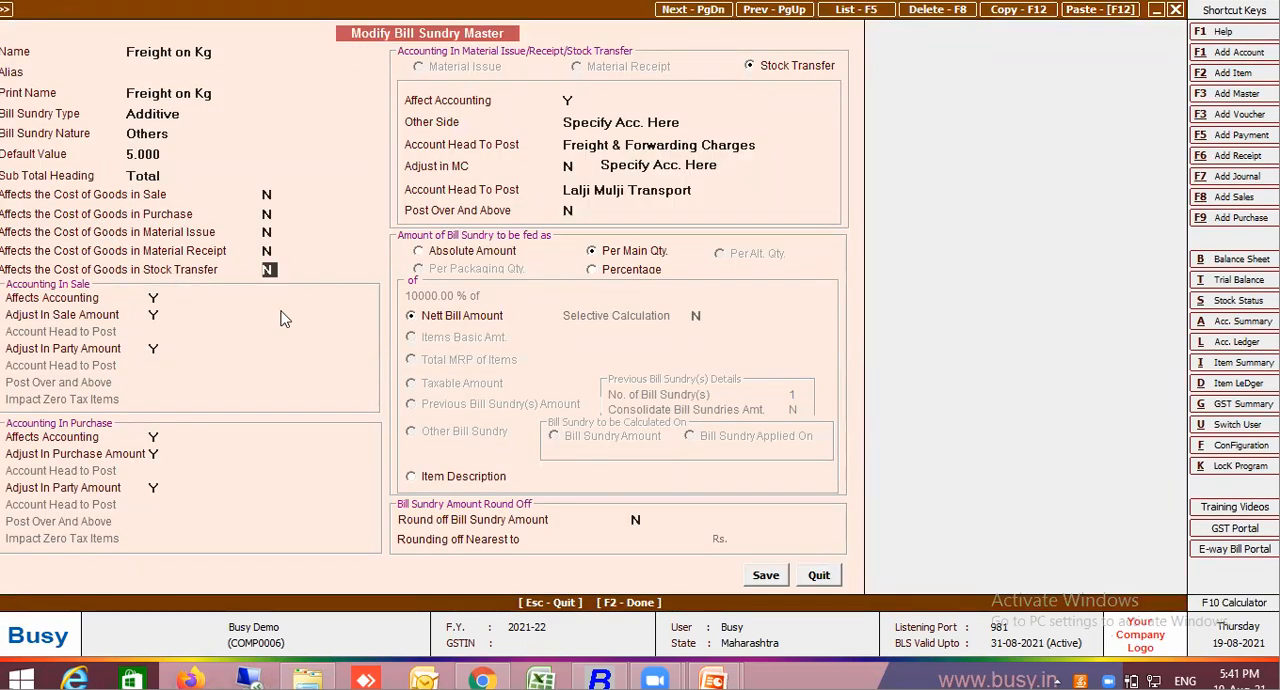
click(776, 580)
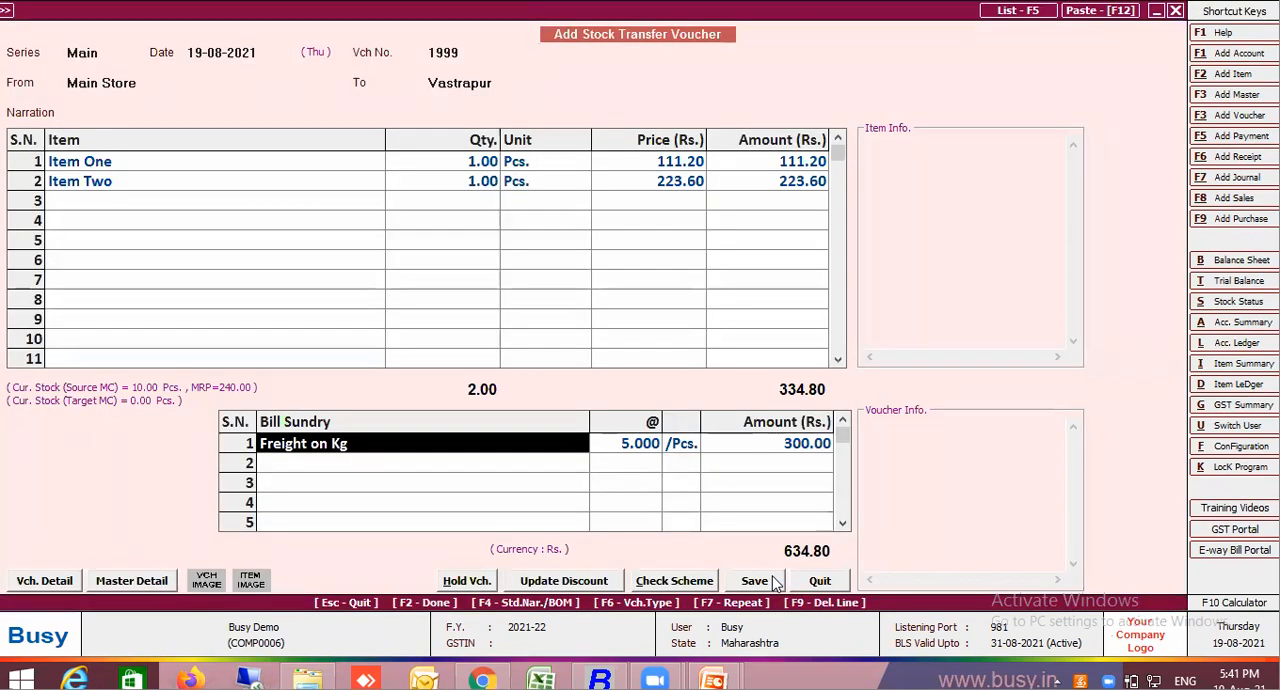
Delete the bill sundry row and add Freight on Kg again at its default rate with an amount of 300
key(F9)
text(fre)
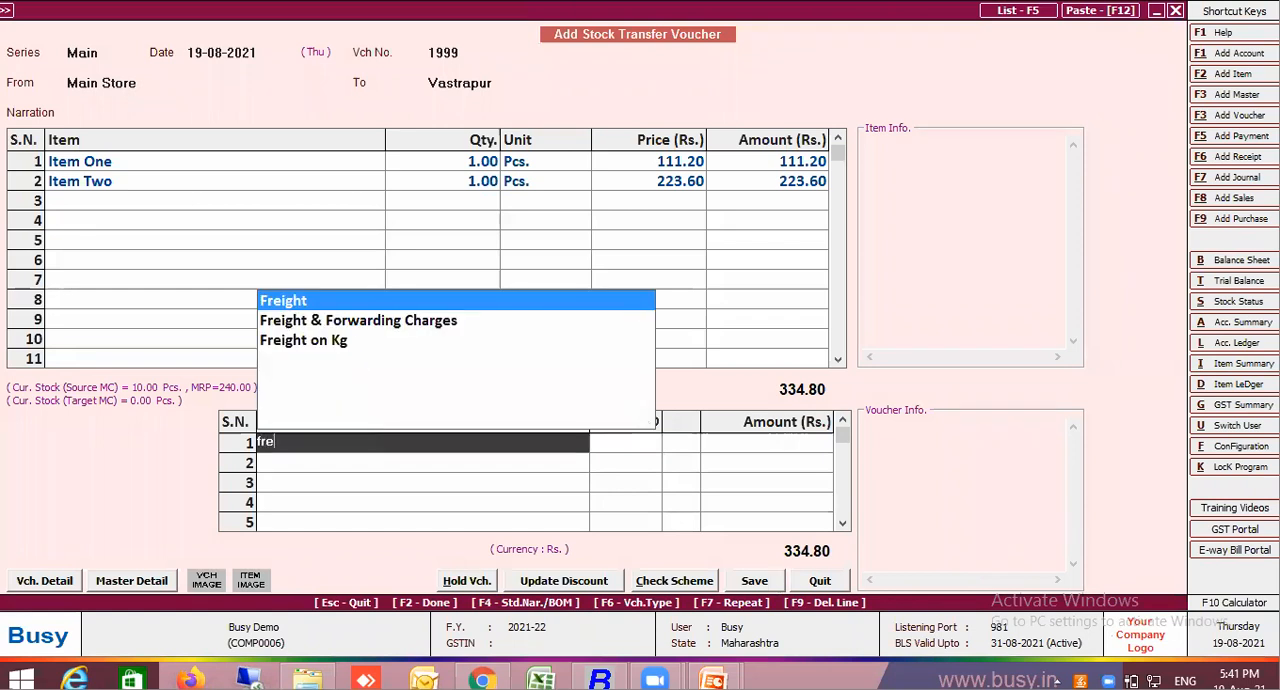
click(321, 343)
key(Return)
key(Return)
text(300)
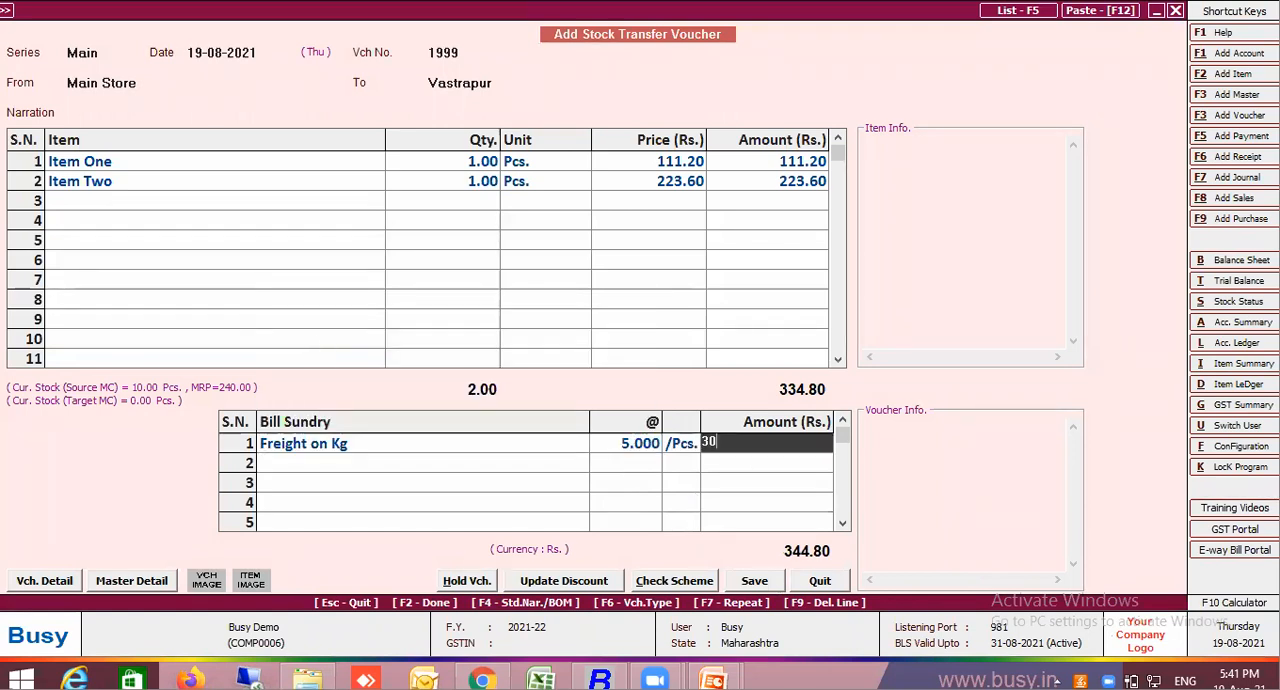
key(Return)
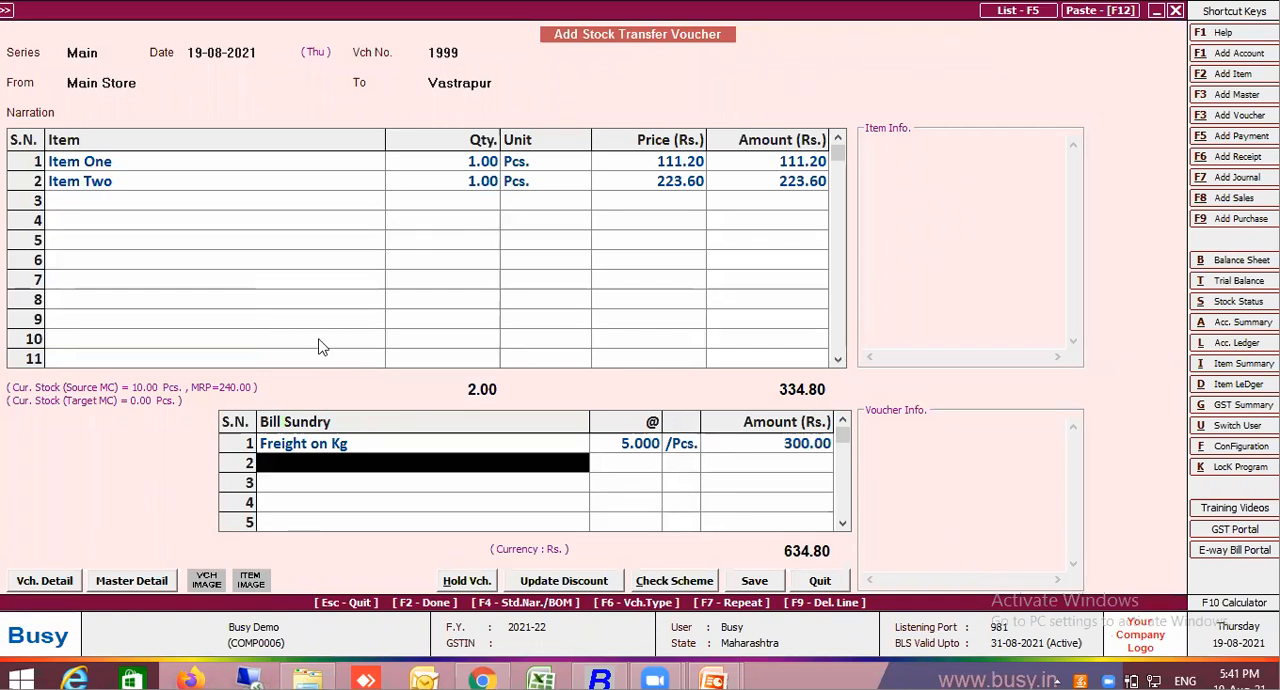
key(Return)
key(Return)
Change the stock transfer voucher date to 20-08-2021
click(203, 55)
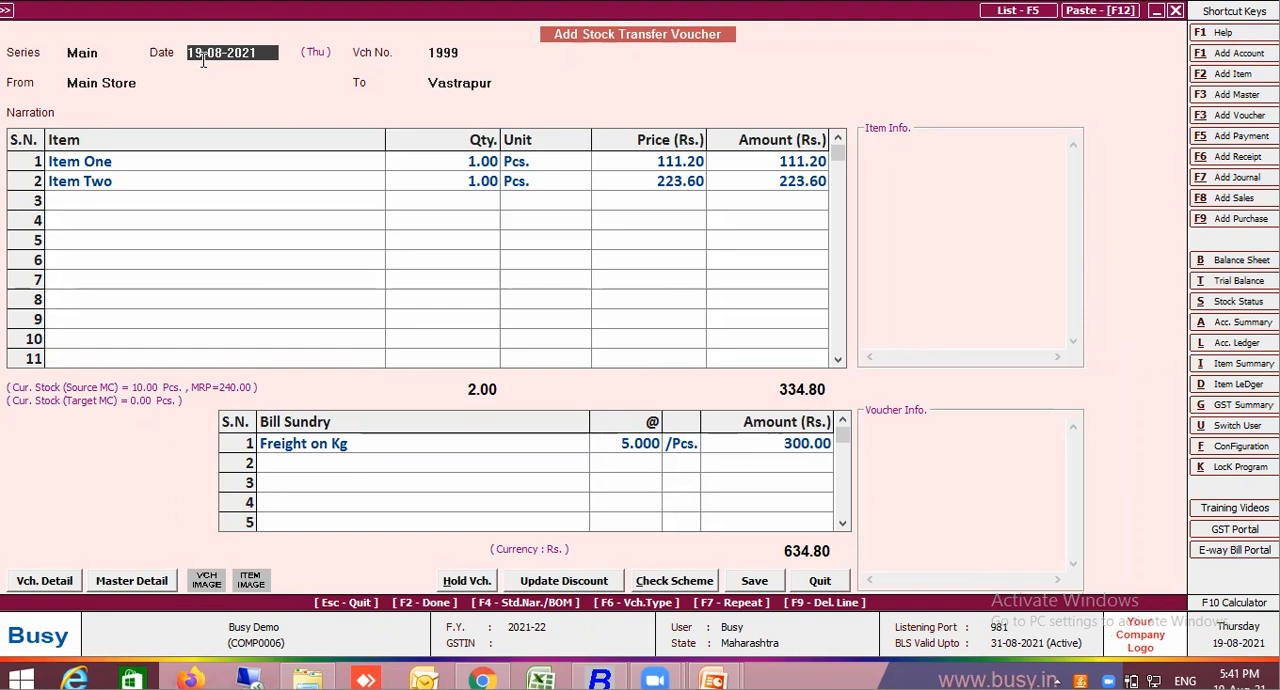
text(20)
key(Return)
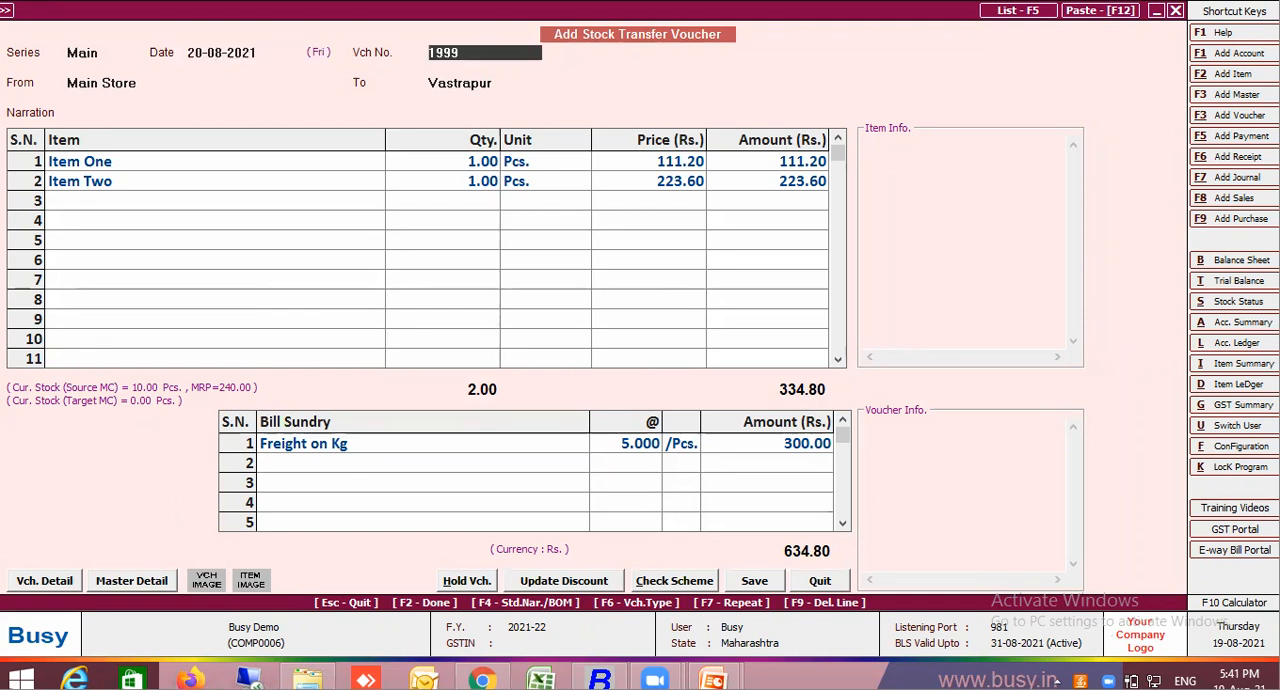
Save the stock transfer voucher, accepting the HSN code warnings and the bill-by-bill adjustment, and close the entry form
key(Return)
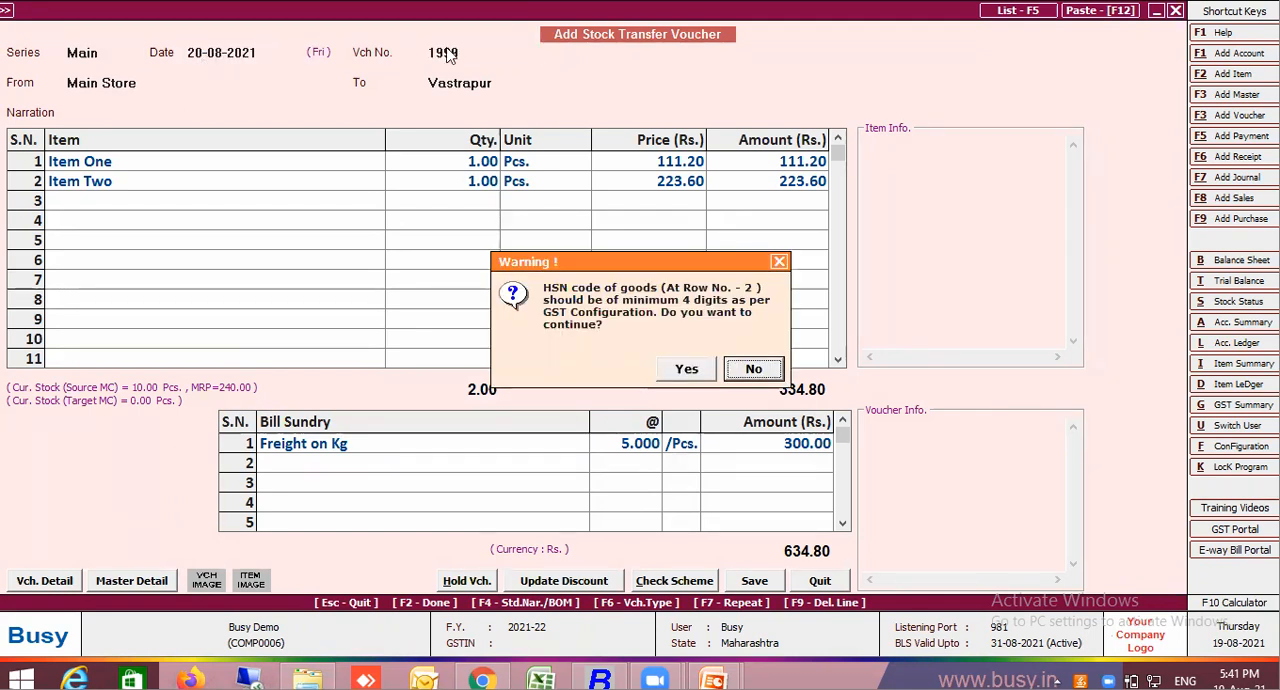
click(686, 368)
key(Return)
click(686, 370)
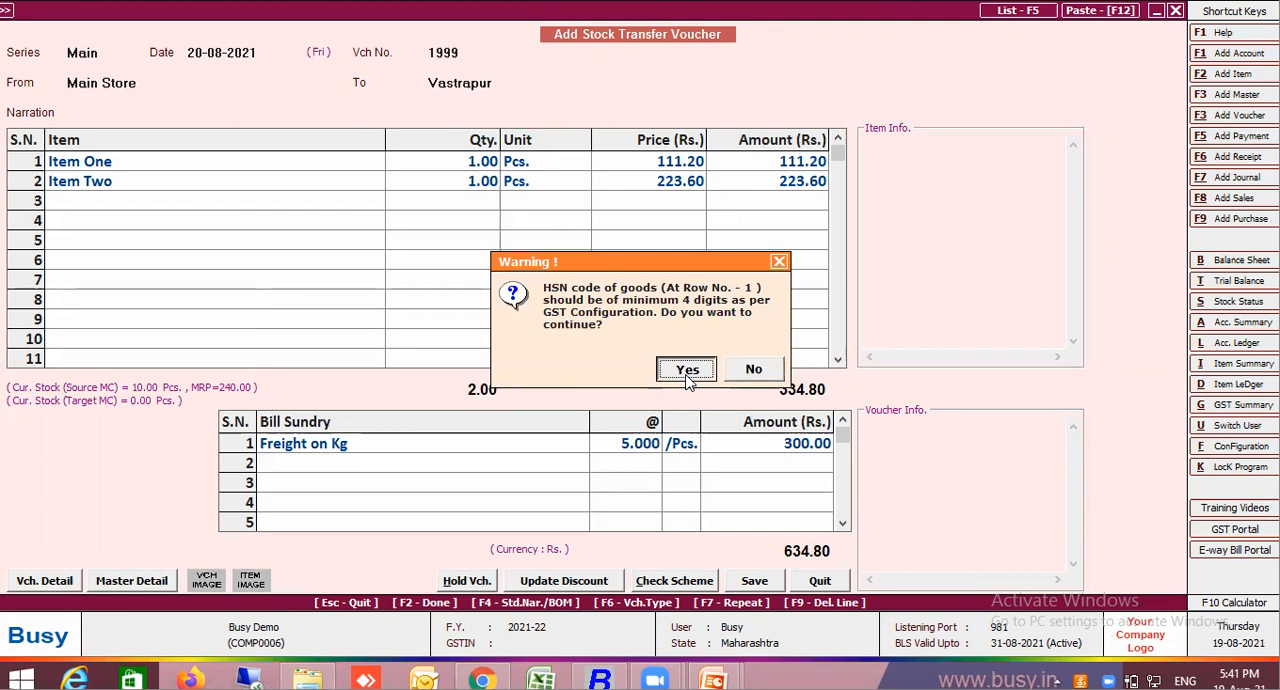
click(639, 453)
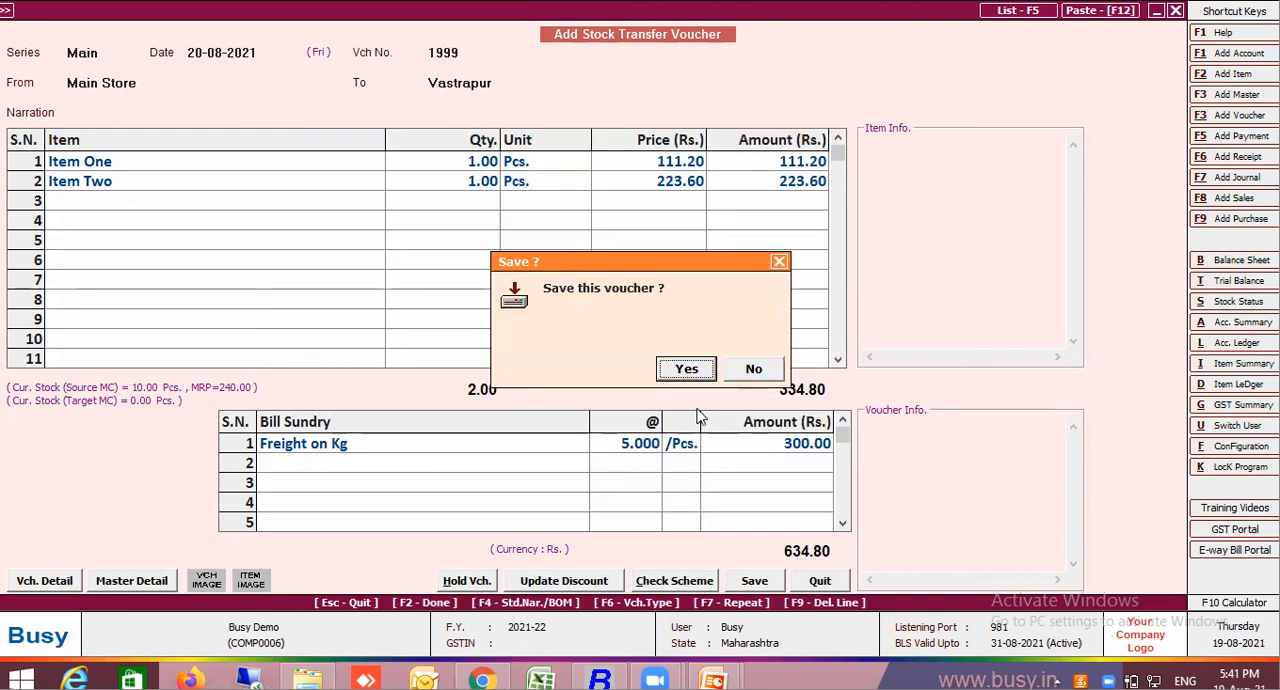
click(701, 368)
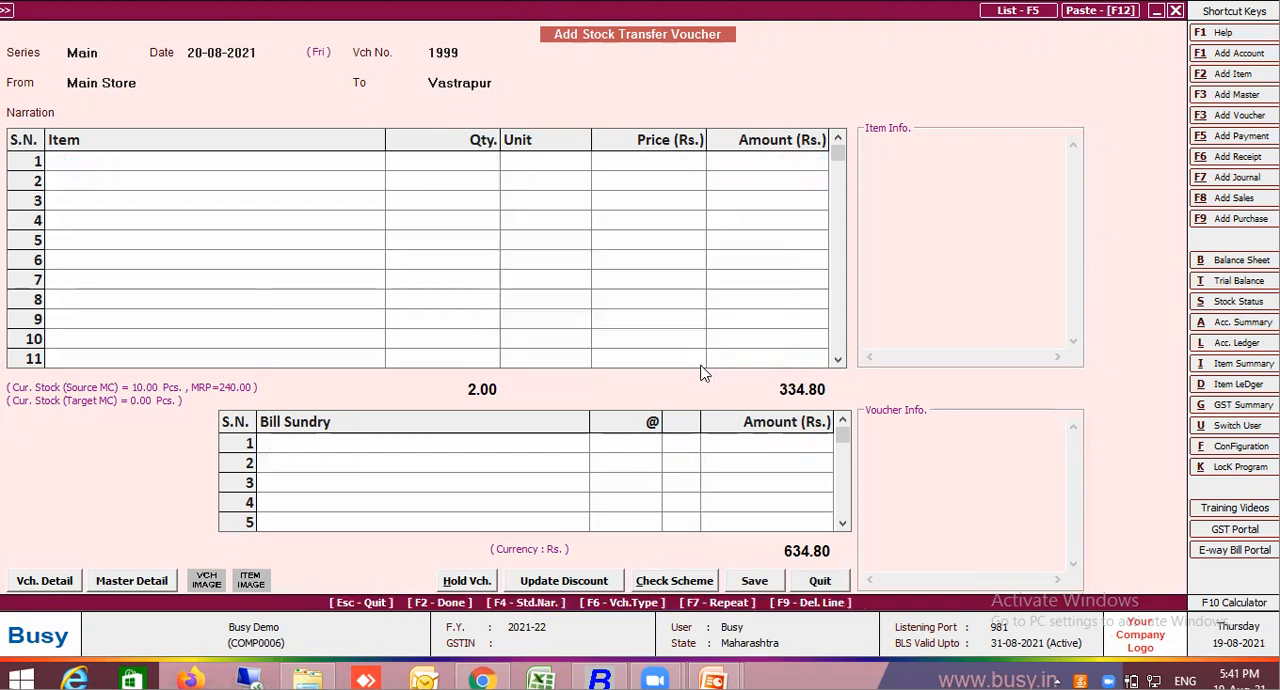
key(Escape)
key(Escape)
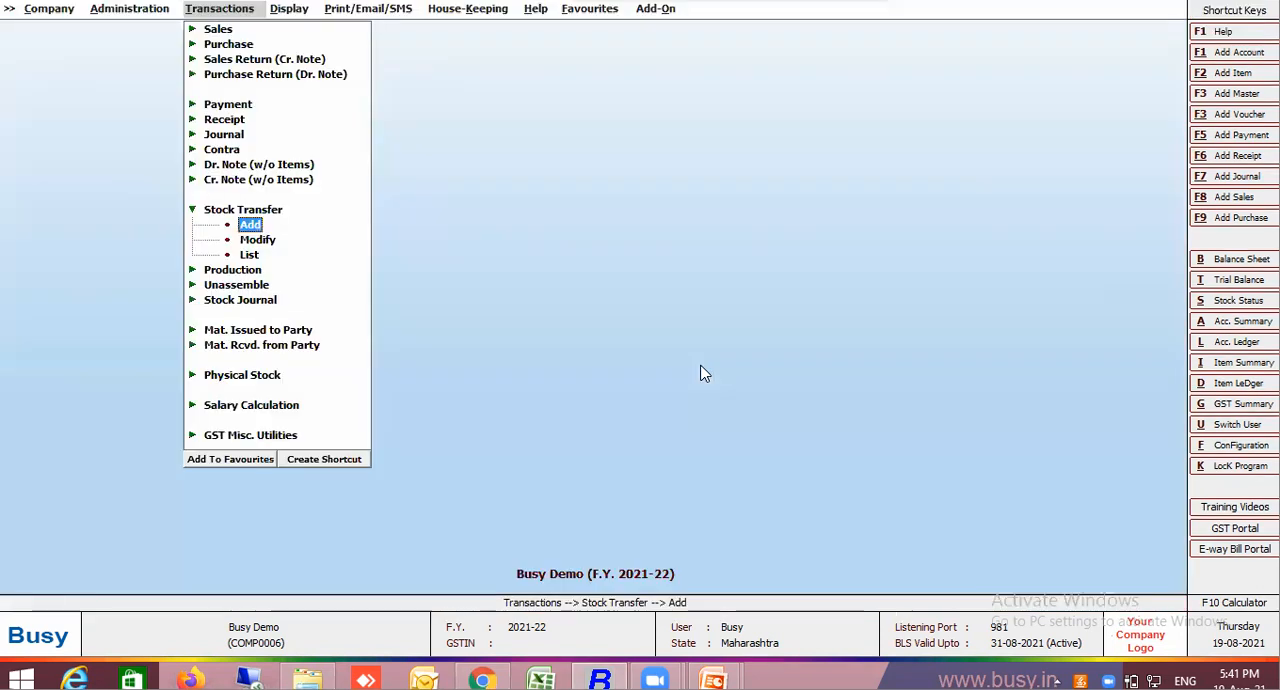
Generate the list of stock transfer vouchers for all series from 1-8-2021 to 20-8-2021 and check the item amounts
click(252, 259)
key(Return)
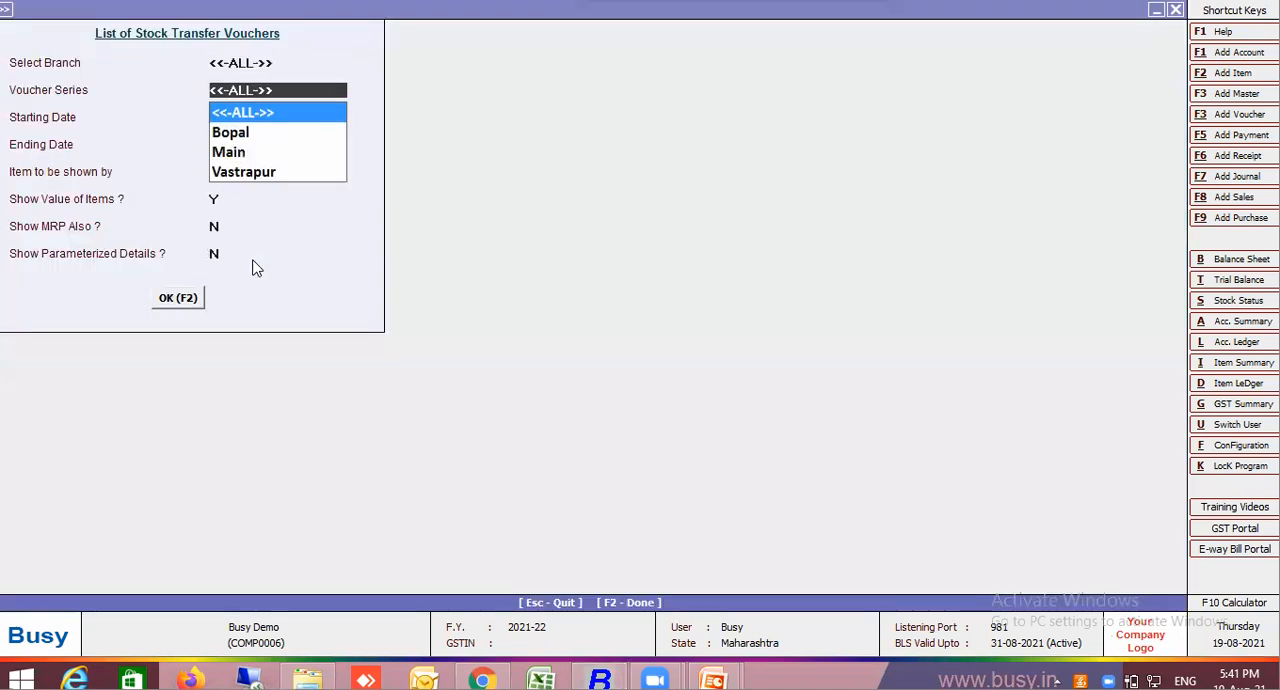
key(Return)
key(Return)
key(Return)
key(Return)
key(Up)
key(Up)
key(Up)
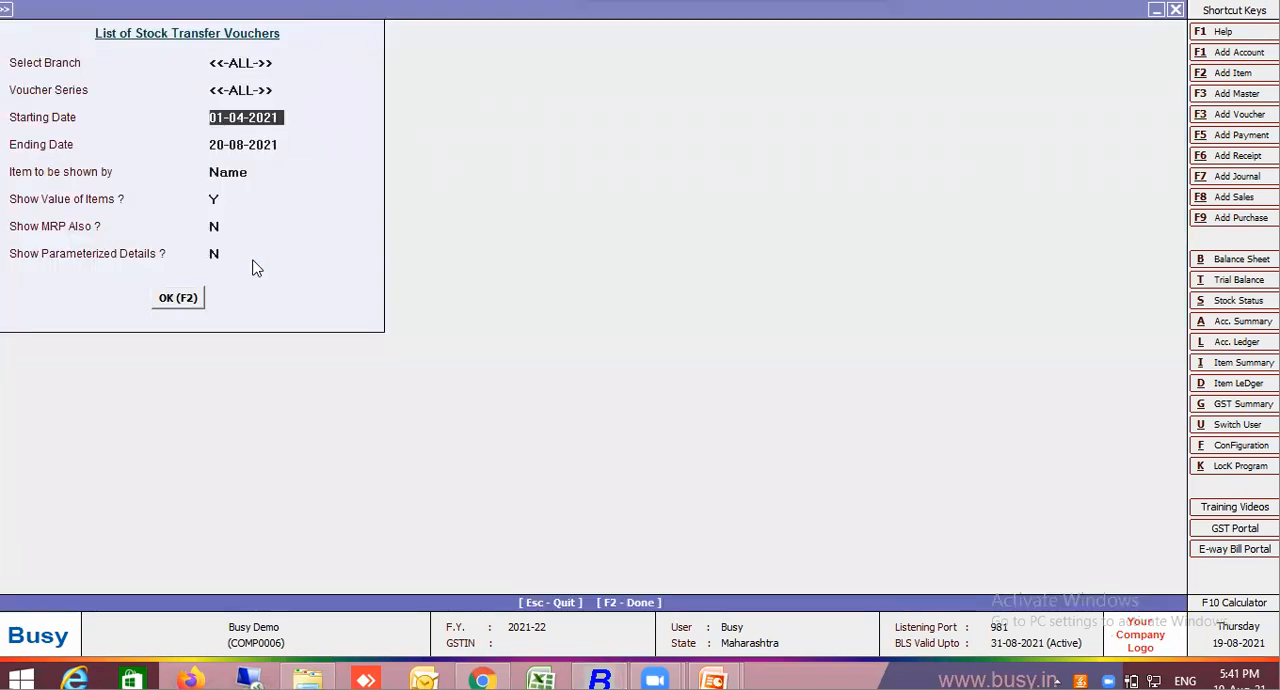
text(1.8)
key(Return)
key(Return)
key(Return)
key(Return)
key(Return)
key(Return)
key(Return)
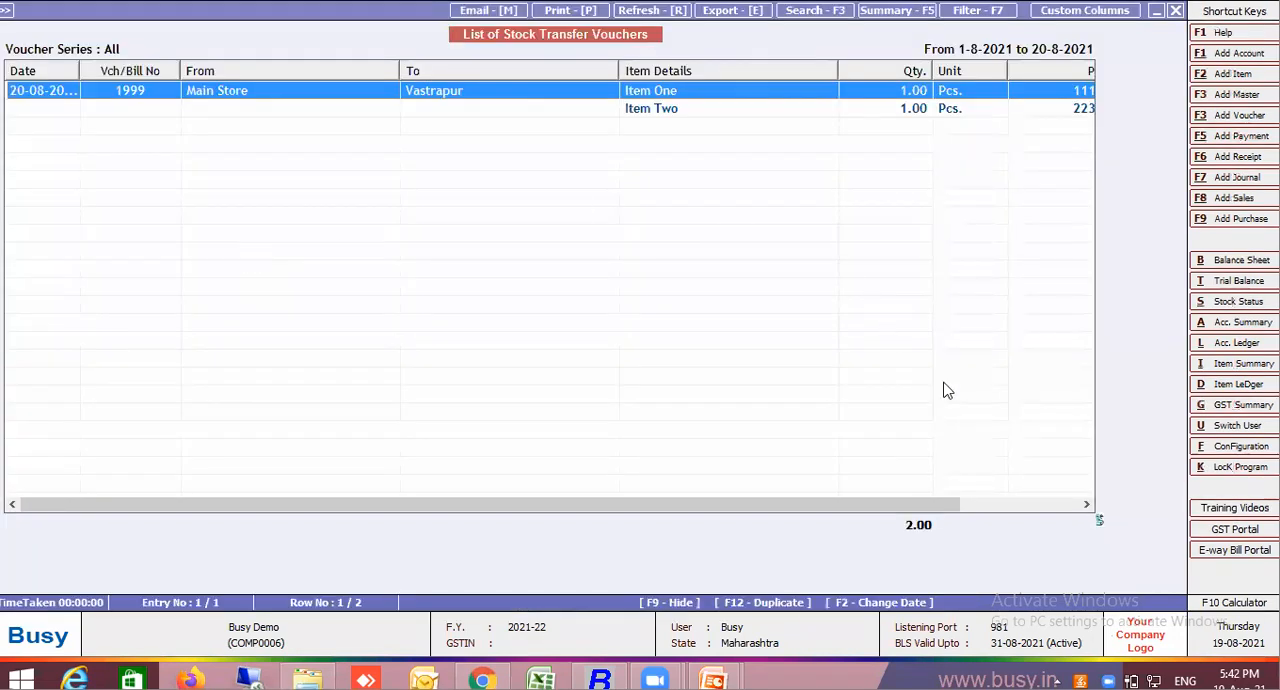
click(984, 504)
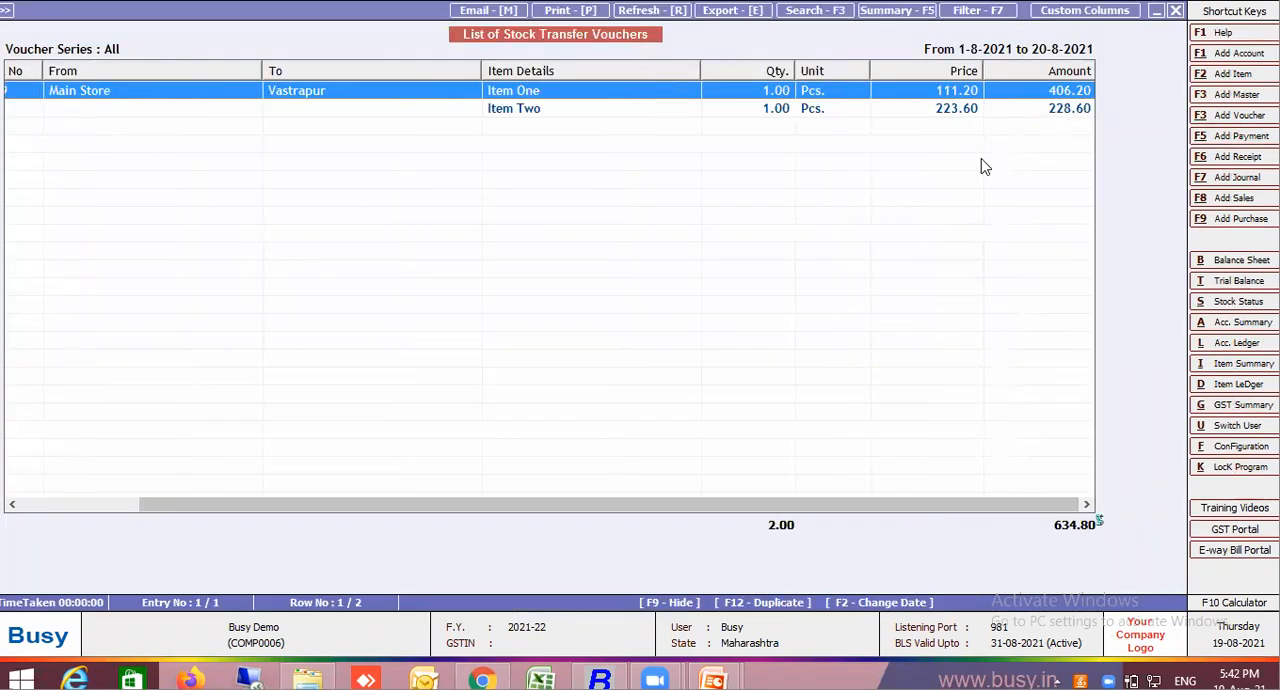
Open stock transfer voucher 1999 from the list and review its Freight on Kg bill sundry master, saving the master without changes
key(Return)
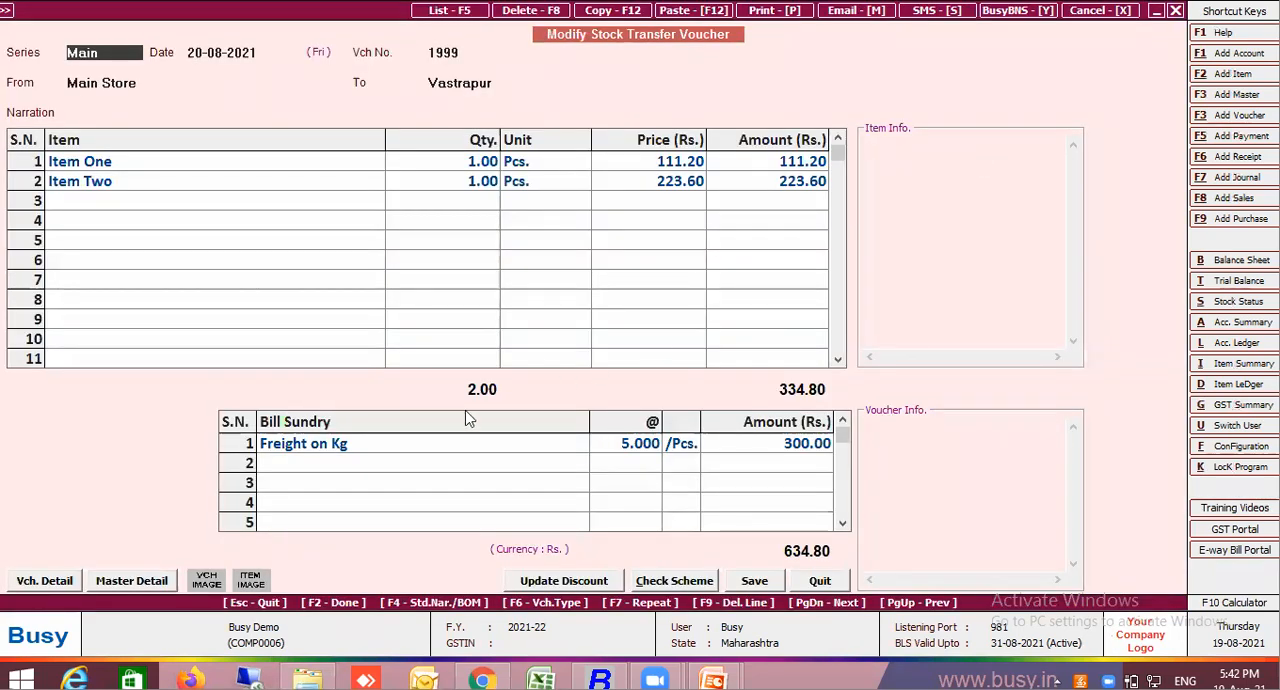
click(427, 446)
key(alt+m)
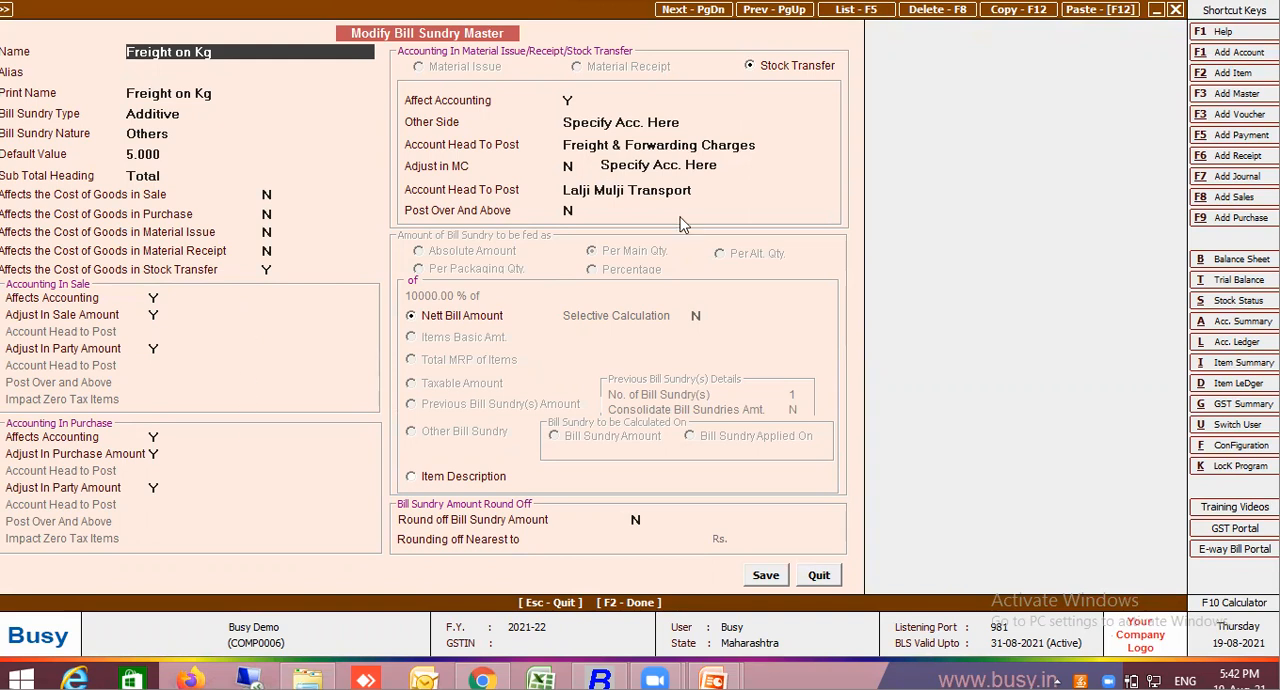
click(765, 580)
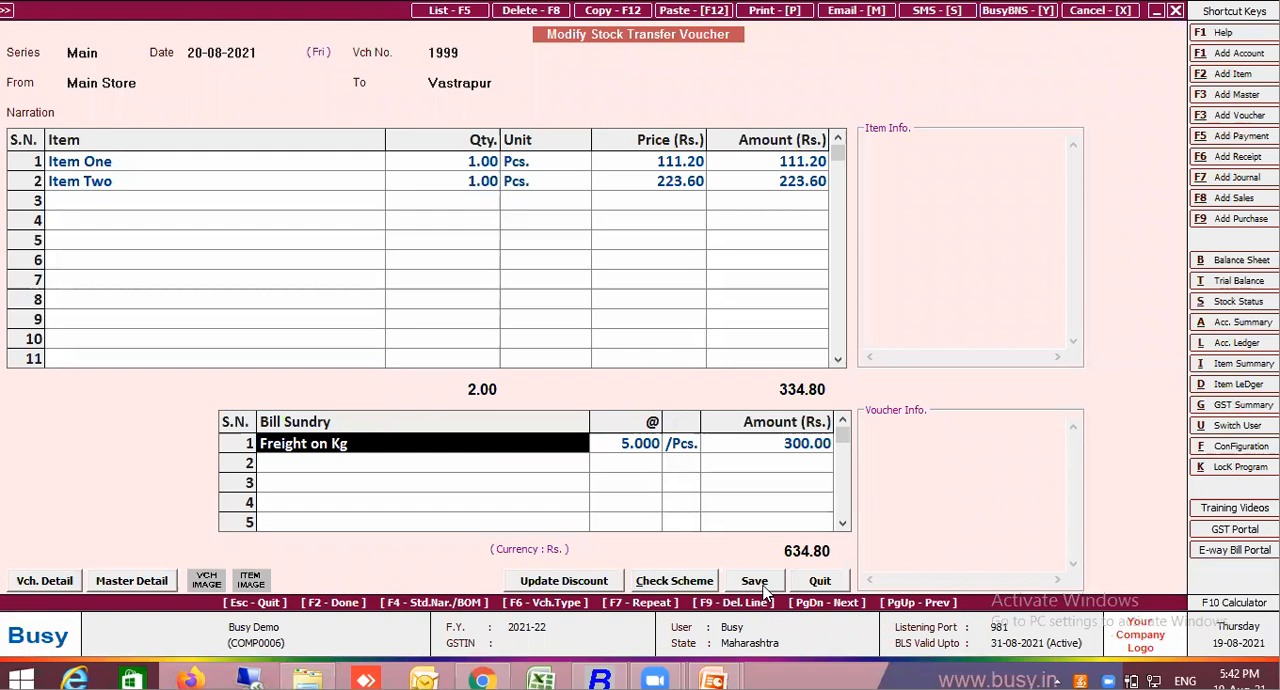
click(765, 588)
key(y)
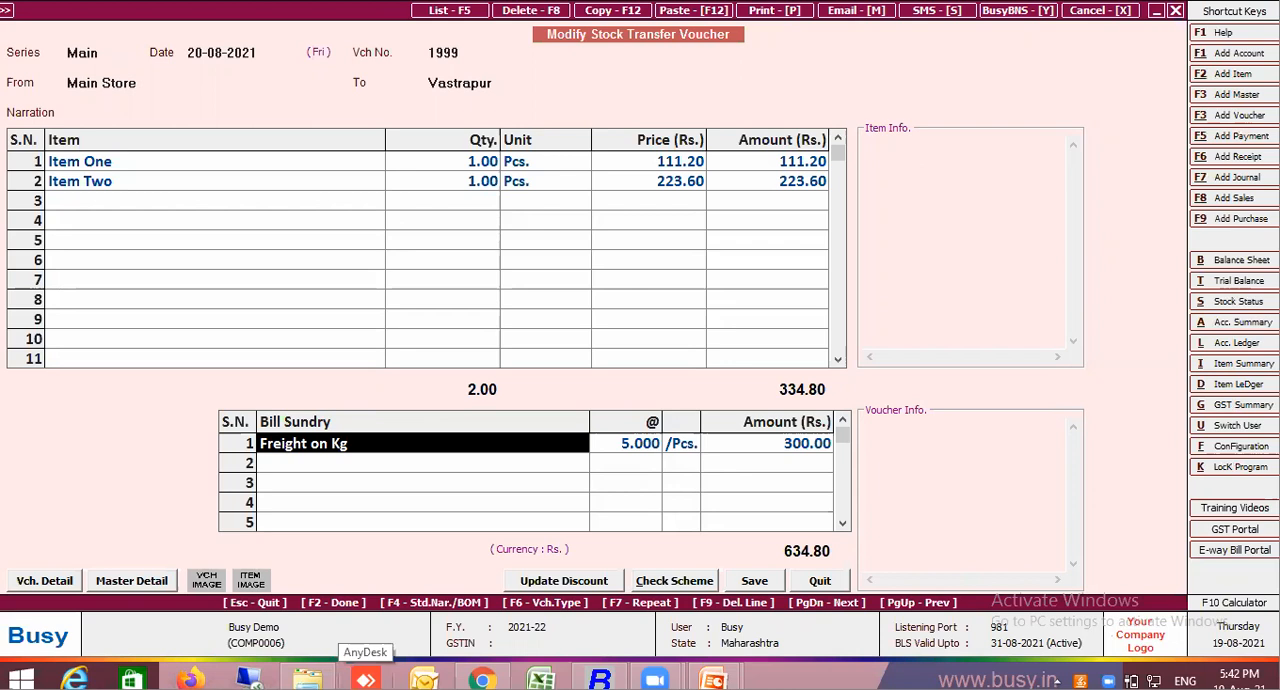
Delete the Freight on Kg row from voucher 1999 and add it again at the default rate with an amount of 300
key(F9)
text(f)
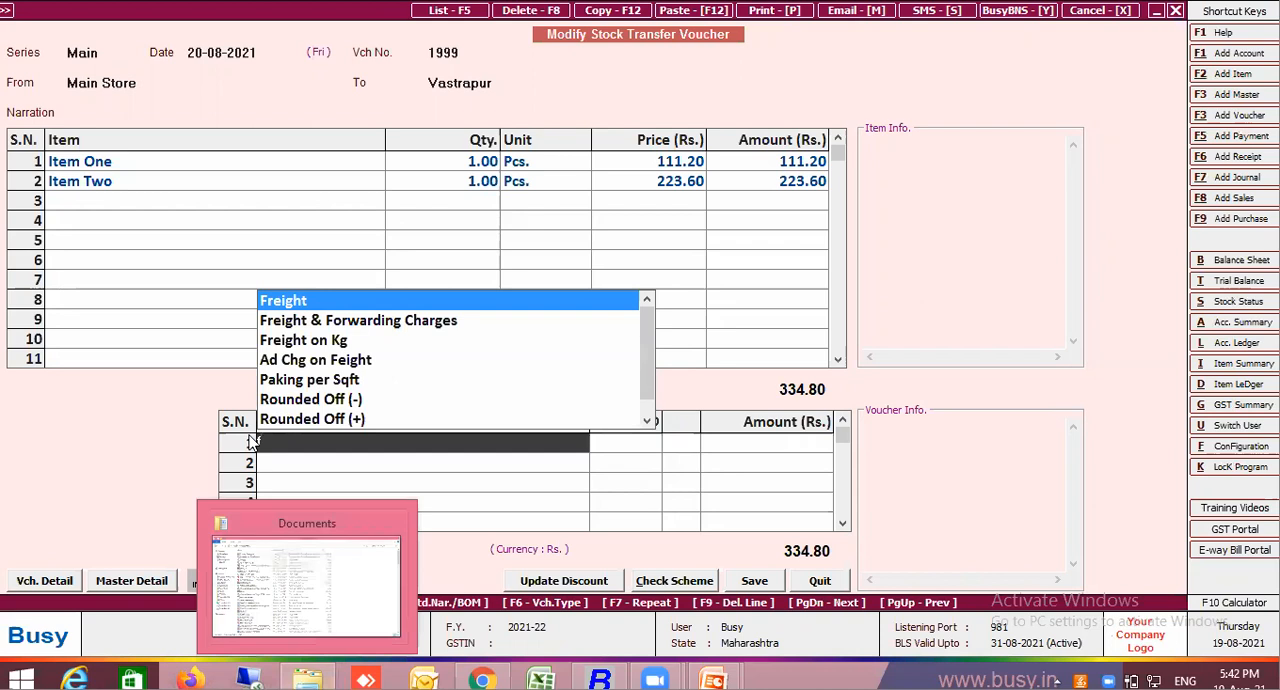
click(326, 346)
key(Return)
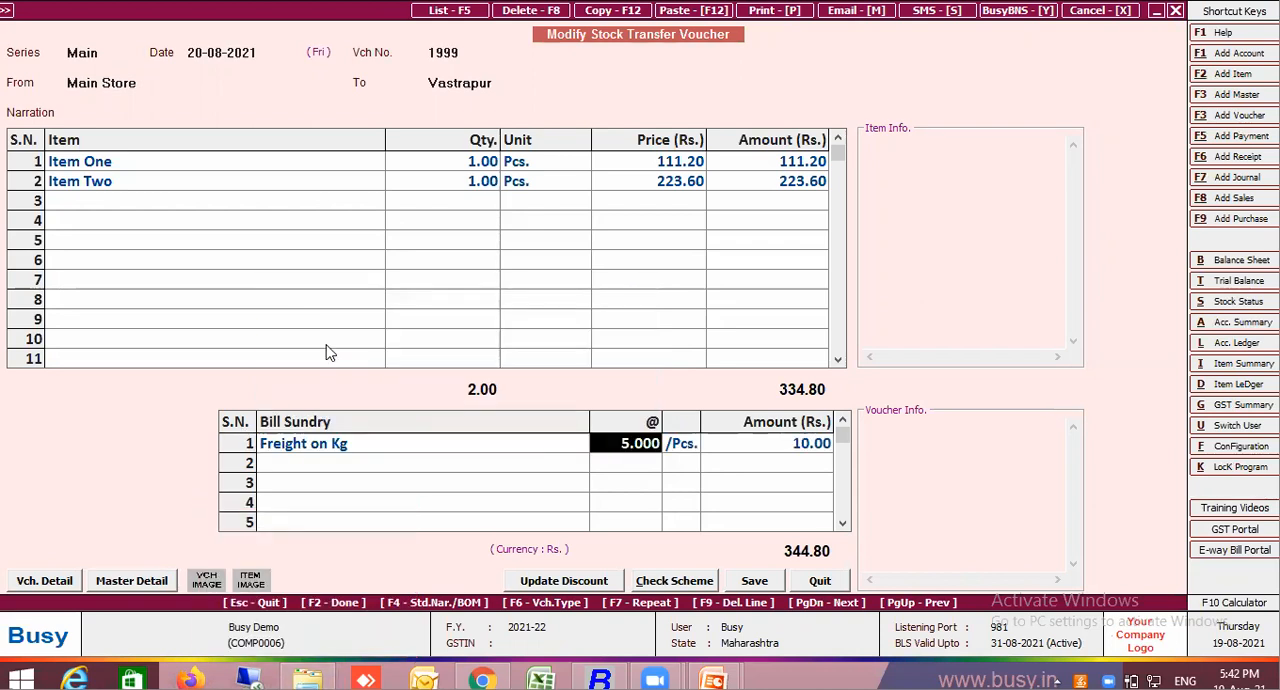
key(Return)
text(300)
key(Return)
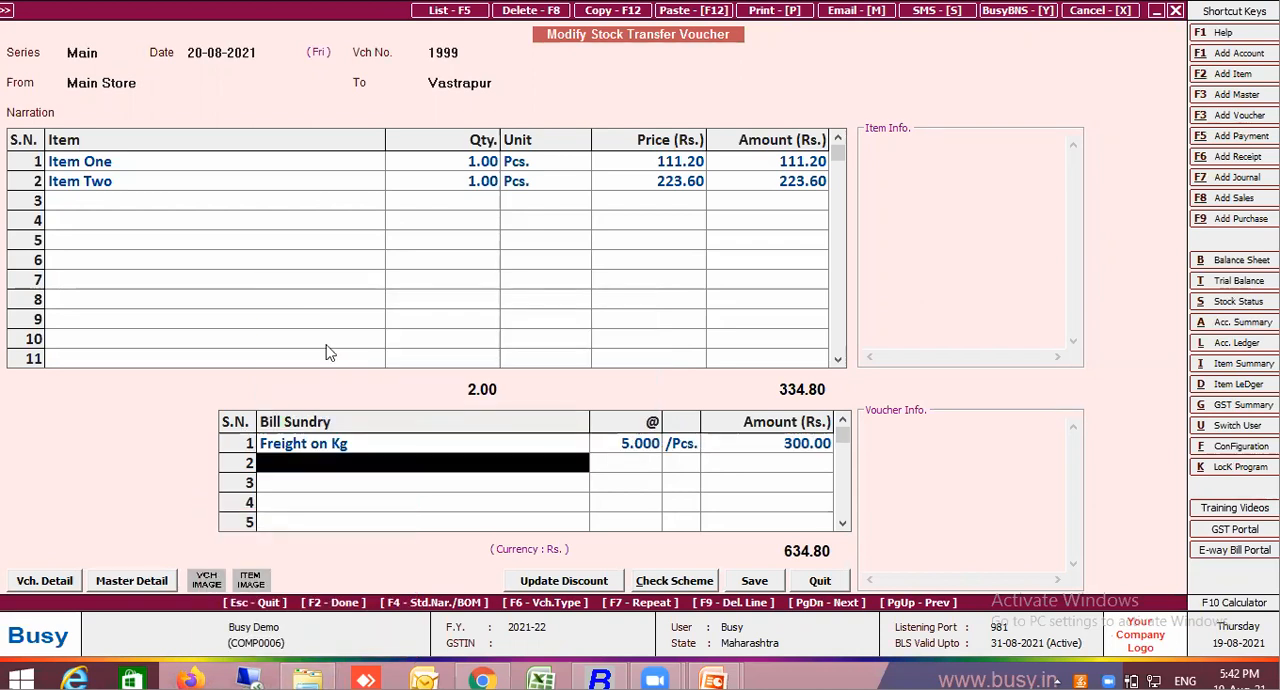
Save the modified stock transfer voucher, continuing past the HSN code warnings and accepting the new bill reference for the transporter
key(Return)
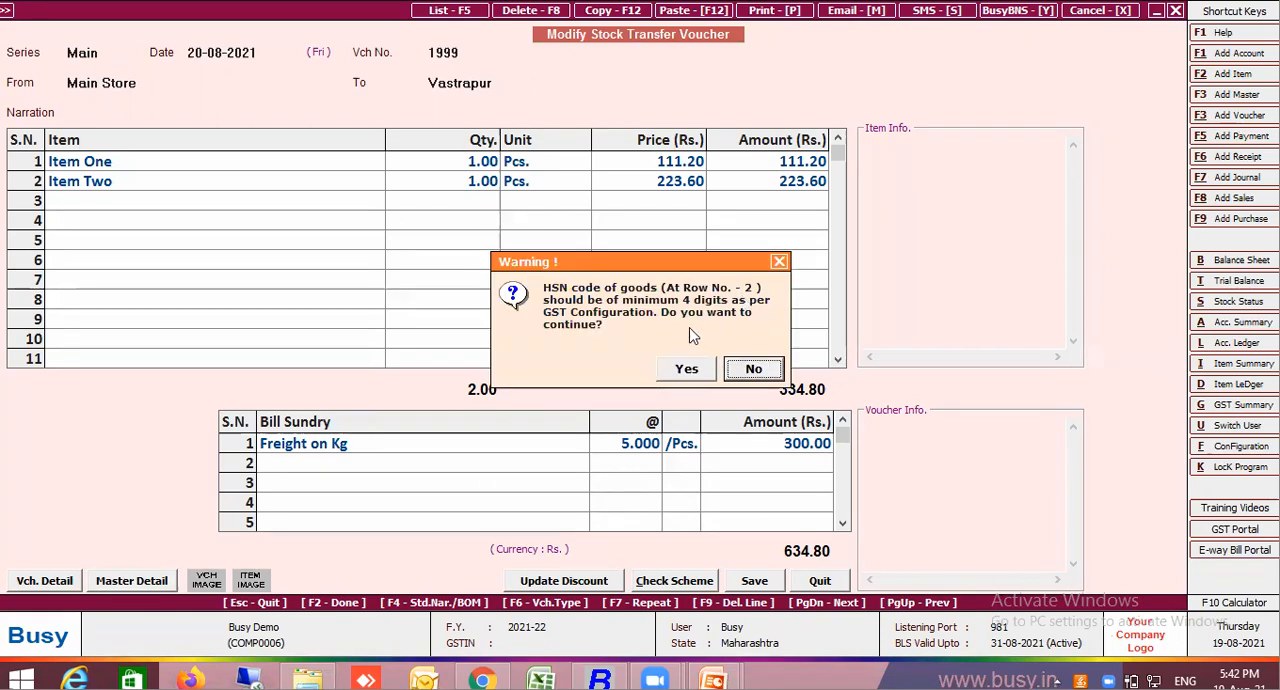
click(681, 376)
click(677, 379)
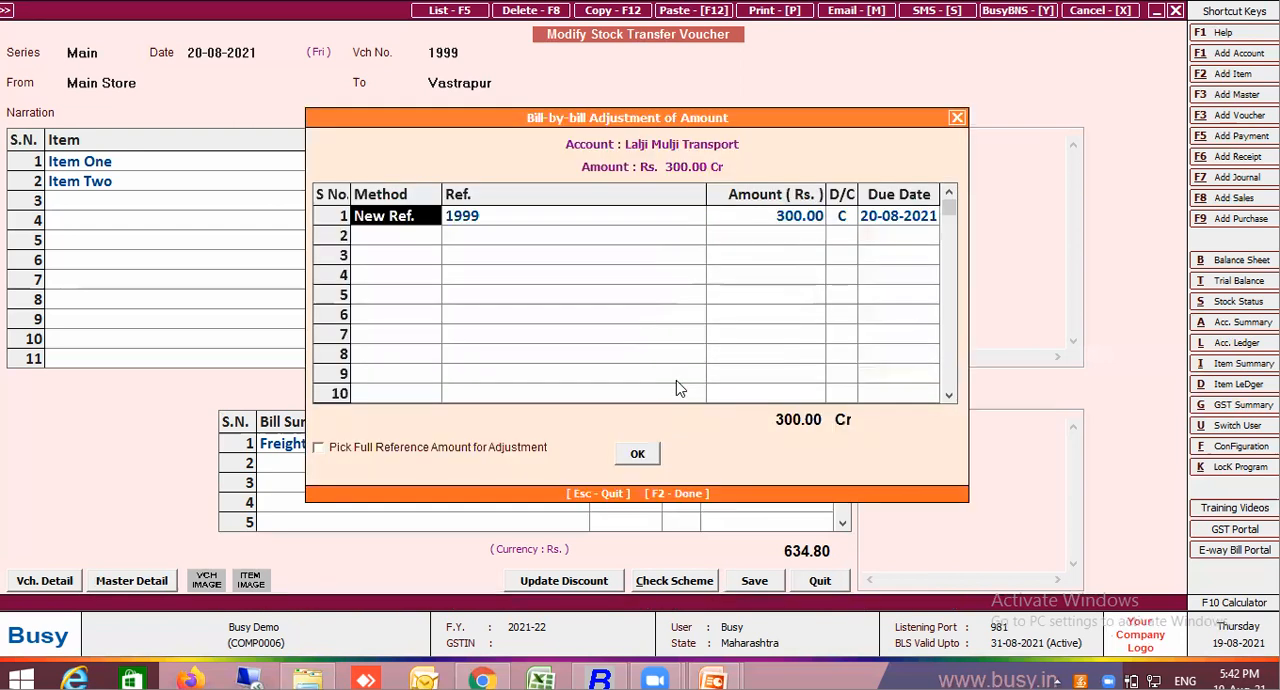
click(650, 455)
key(Return)
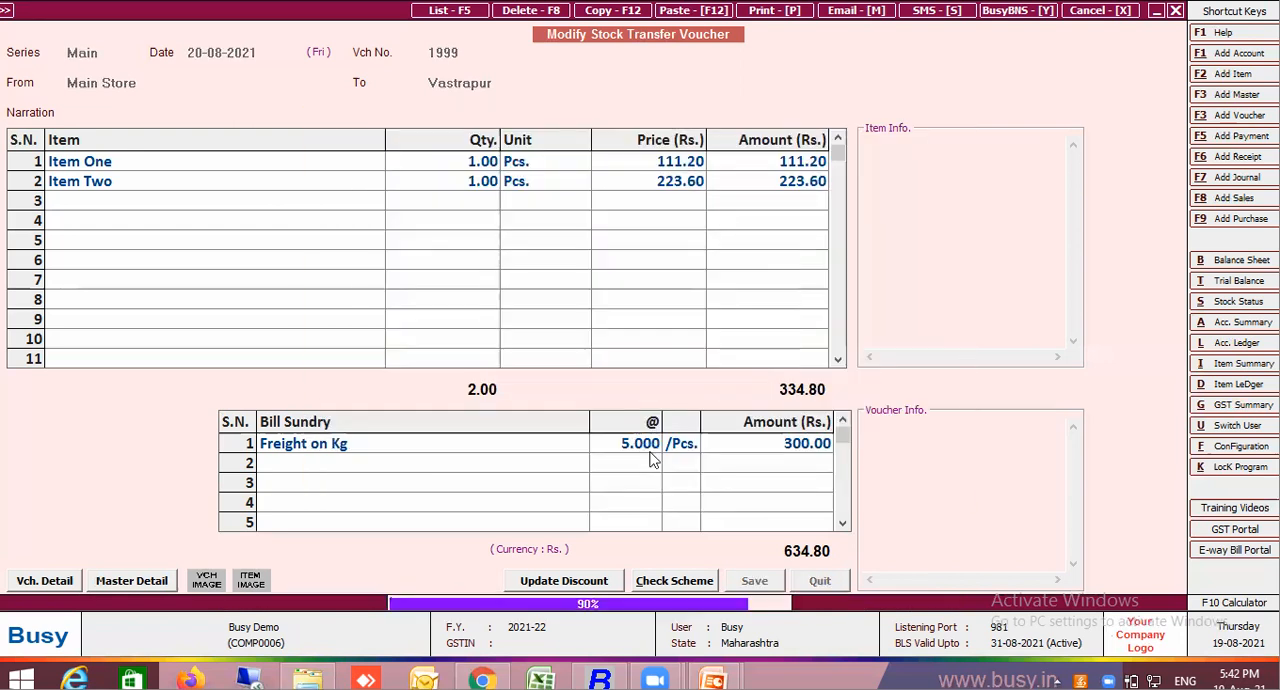
Regenerate the stock transfer voucher list, compare its item amounts with the figures in voucher 1999, and close the list
key(Escape)
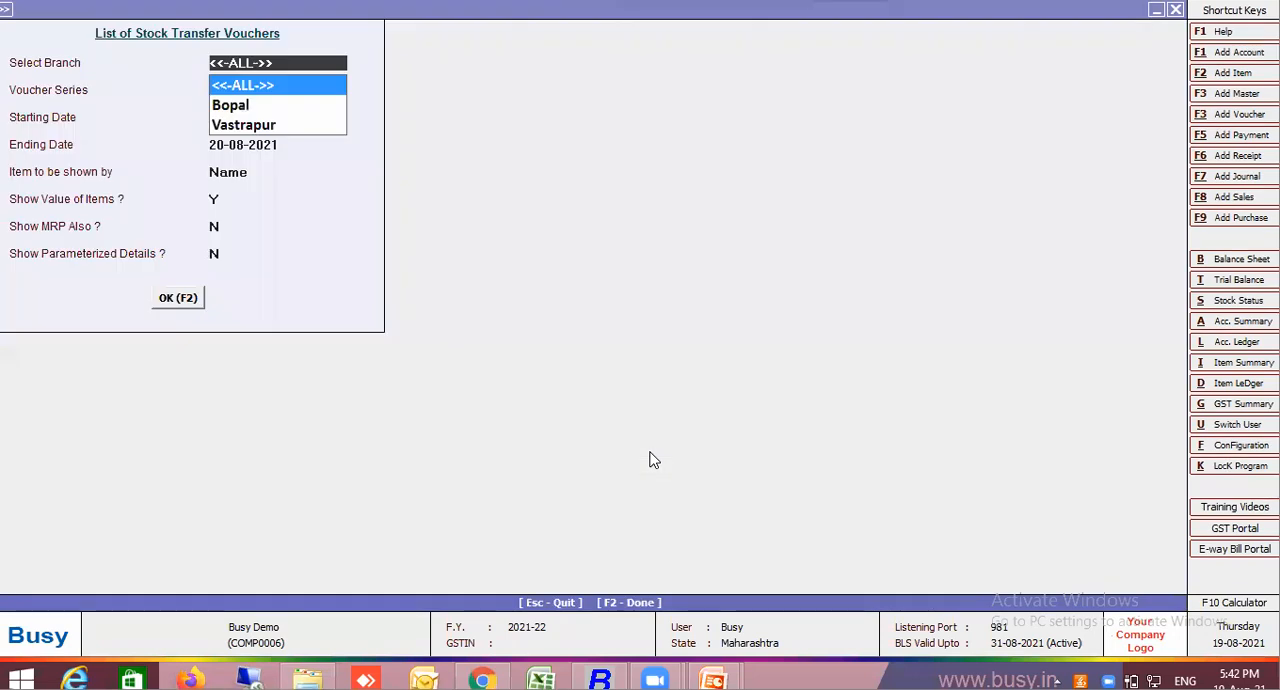
key(F2)
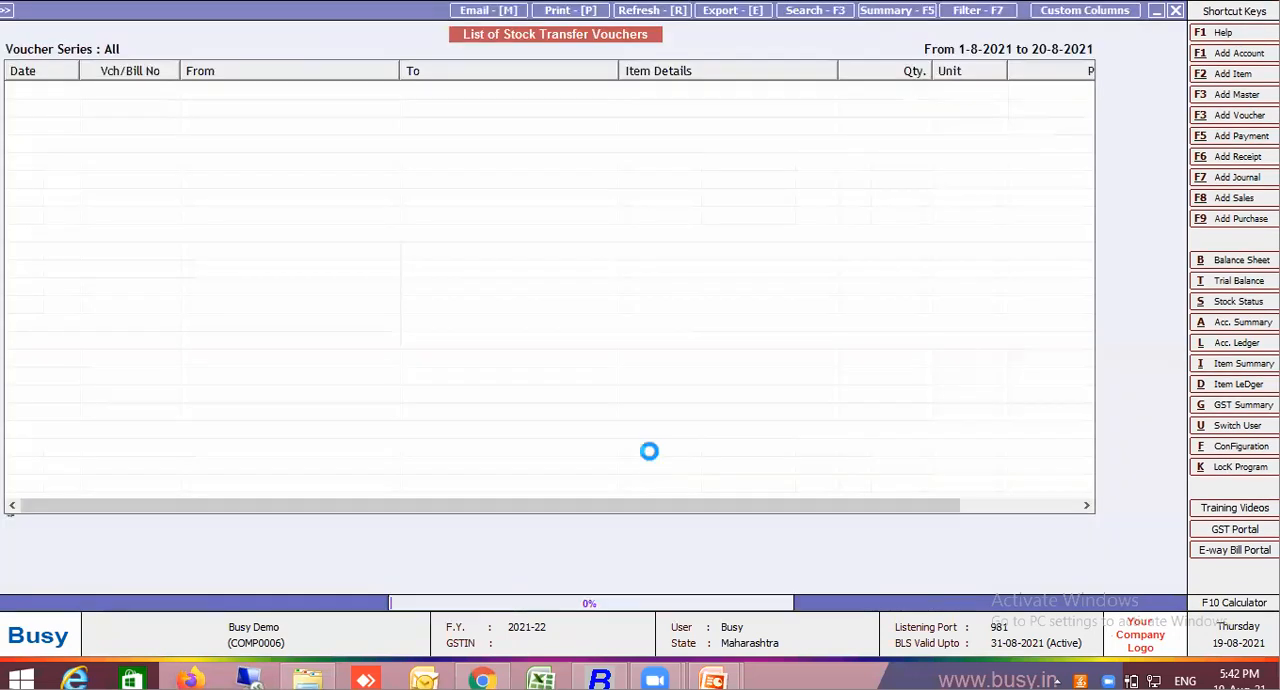
click(1058, 508)
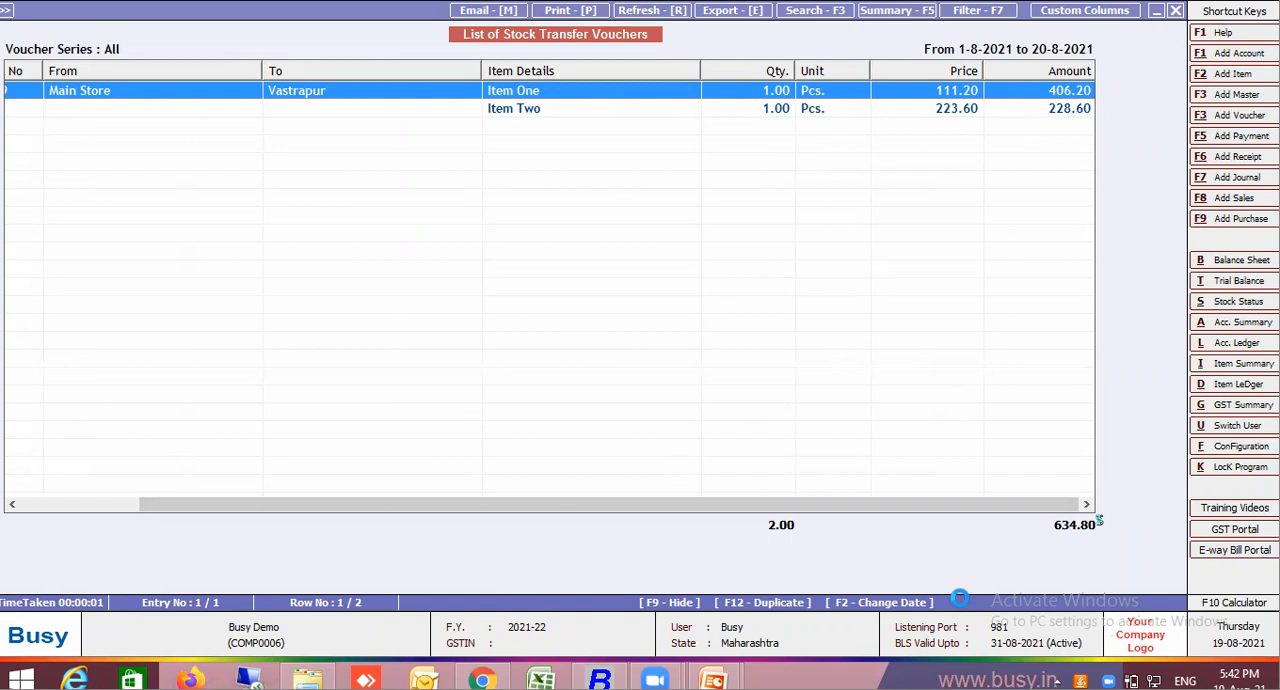
key(Return)
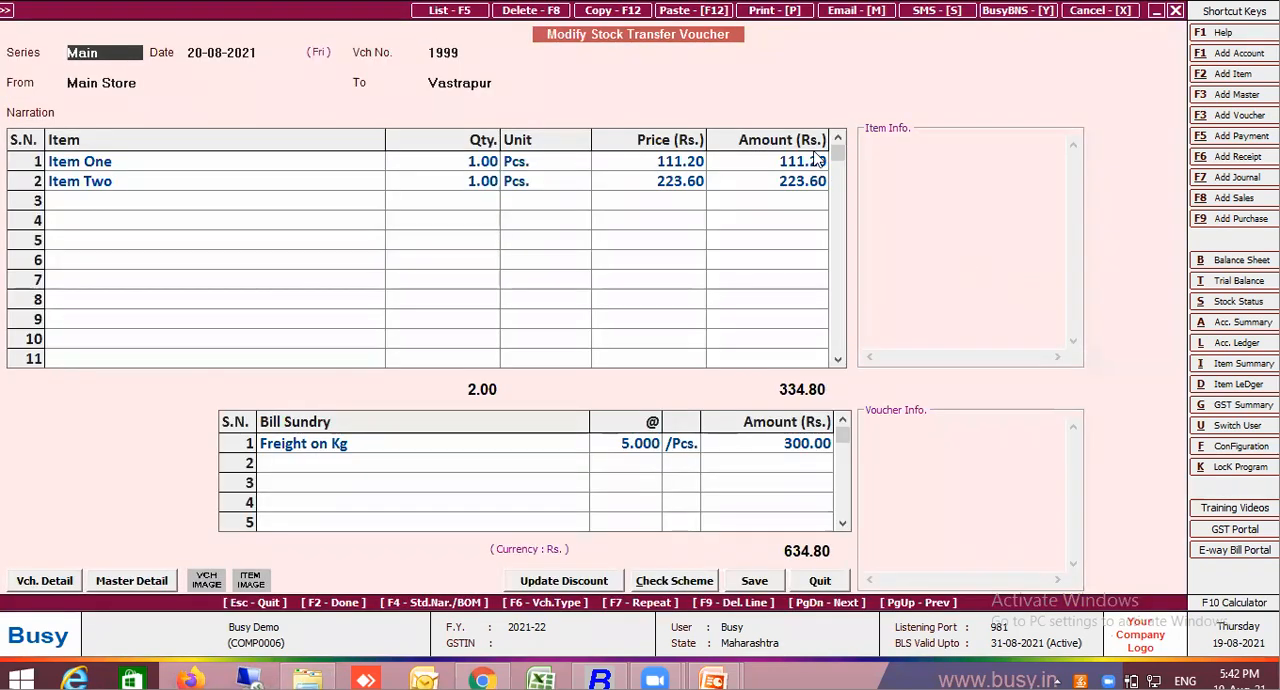
click(800, 573)
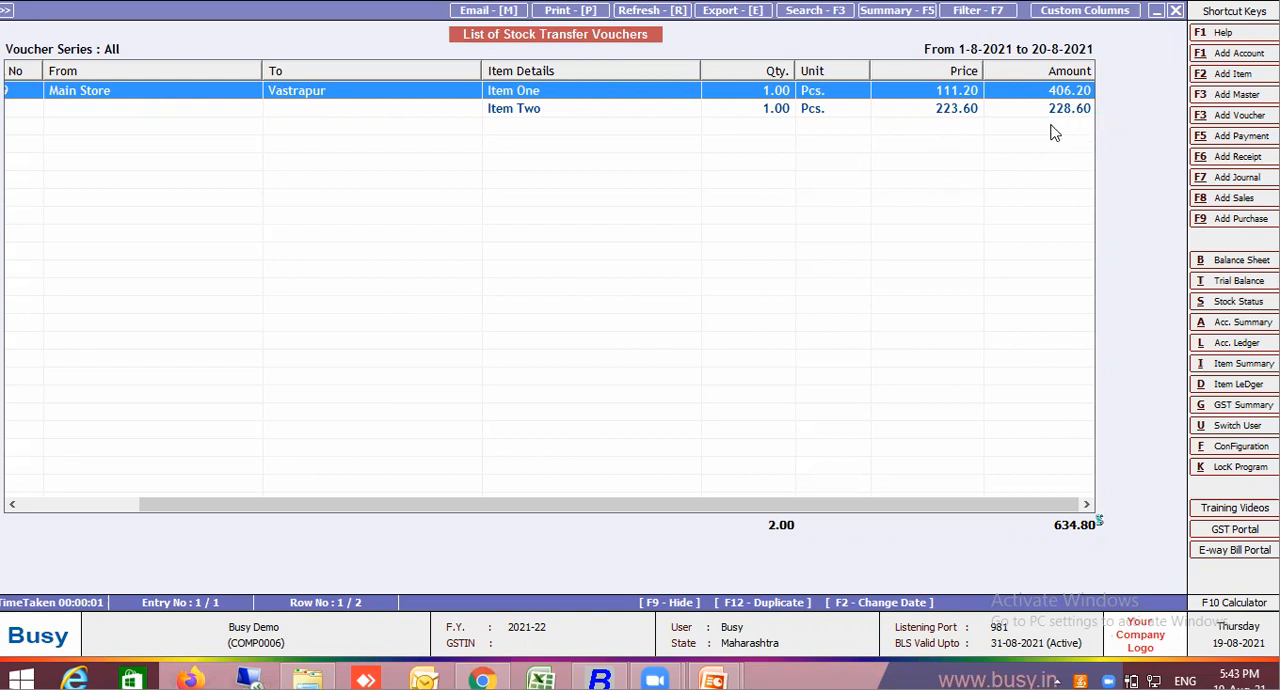
key(Escape)
key(Escape)
key(Escape)
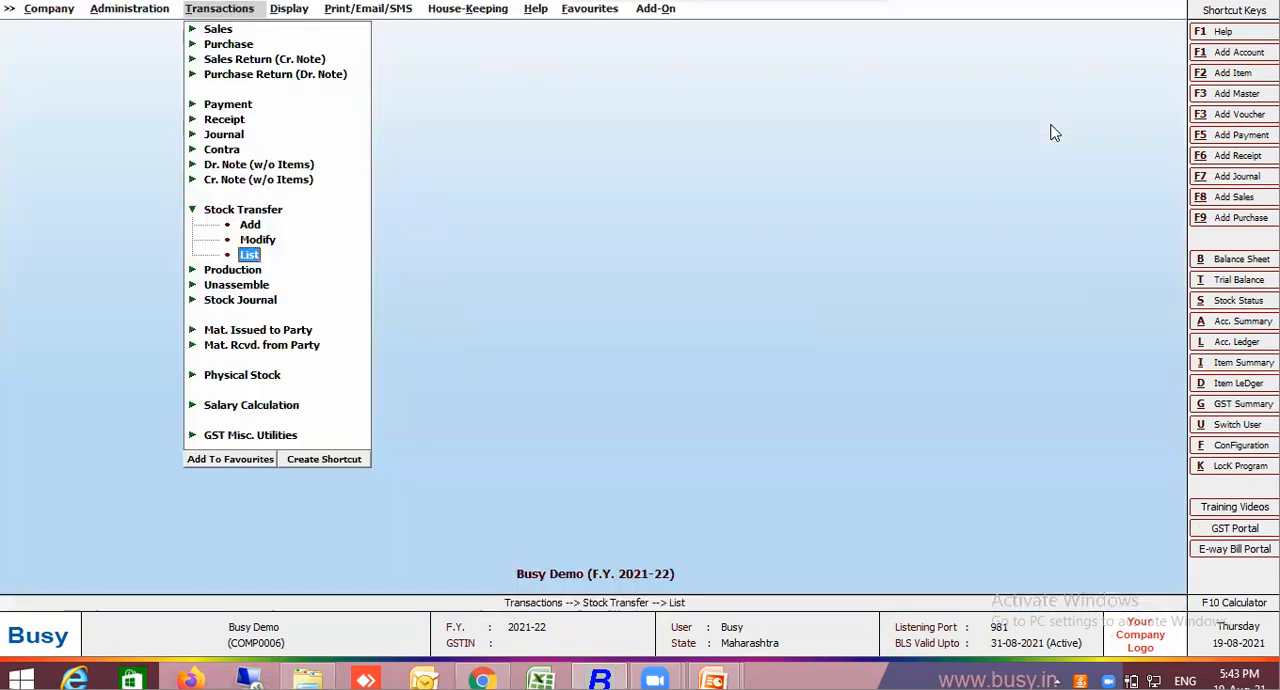
key(Escape)
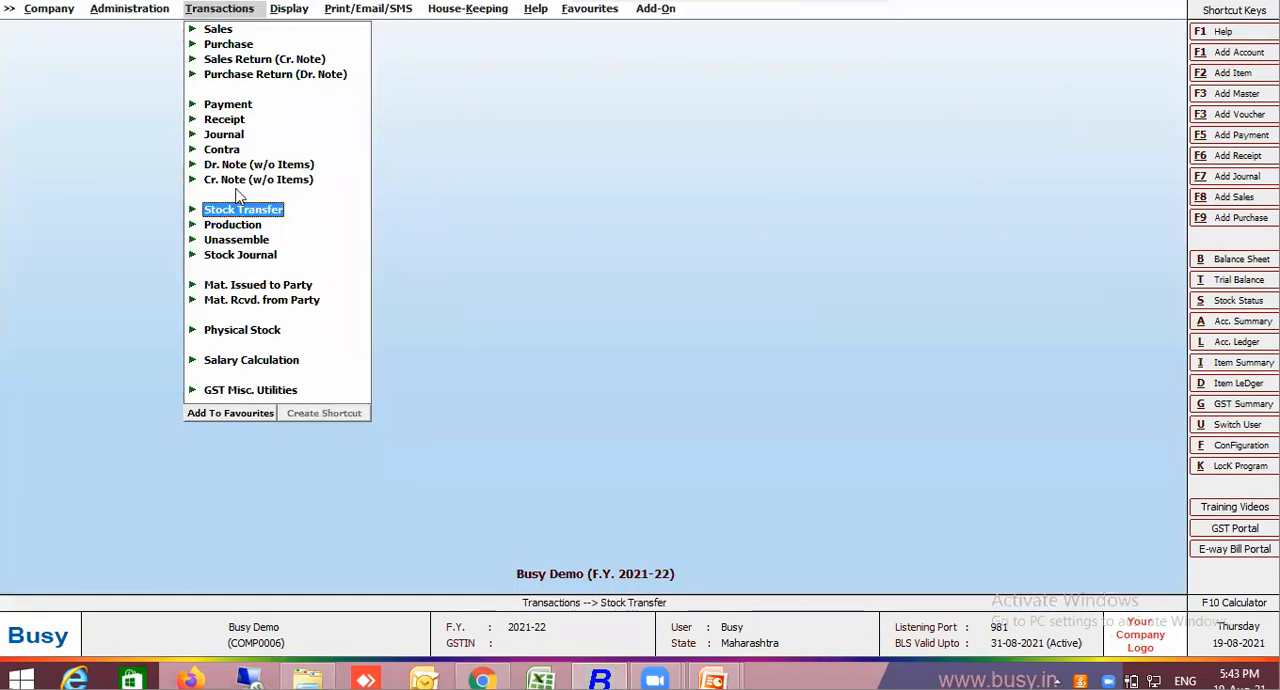
Open the alphabetical closing stock status report with balances only, for one material centre and all items
key(Right)
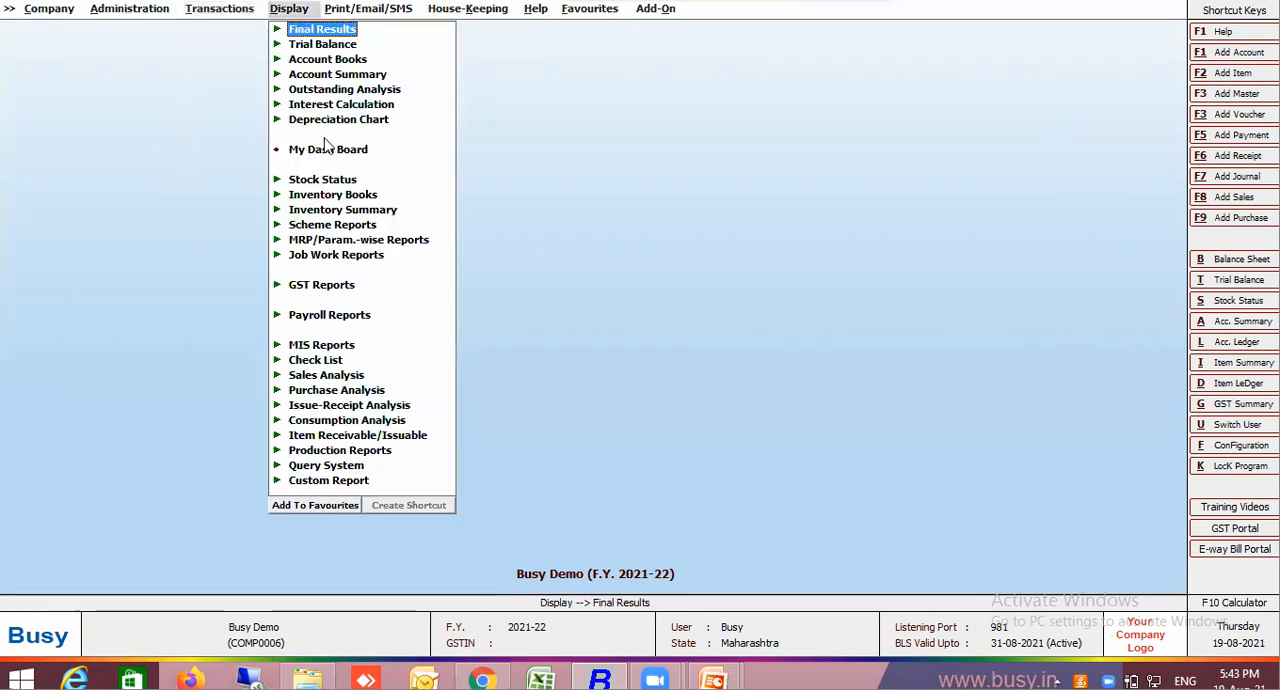
click(323, 182)
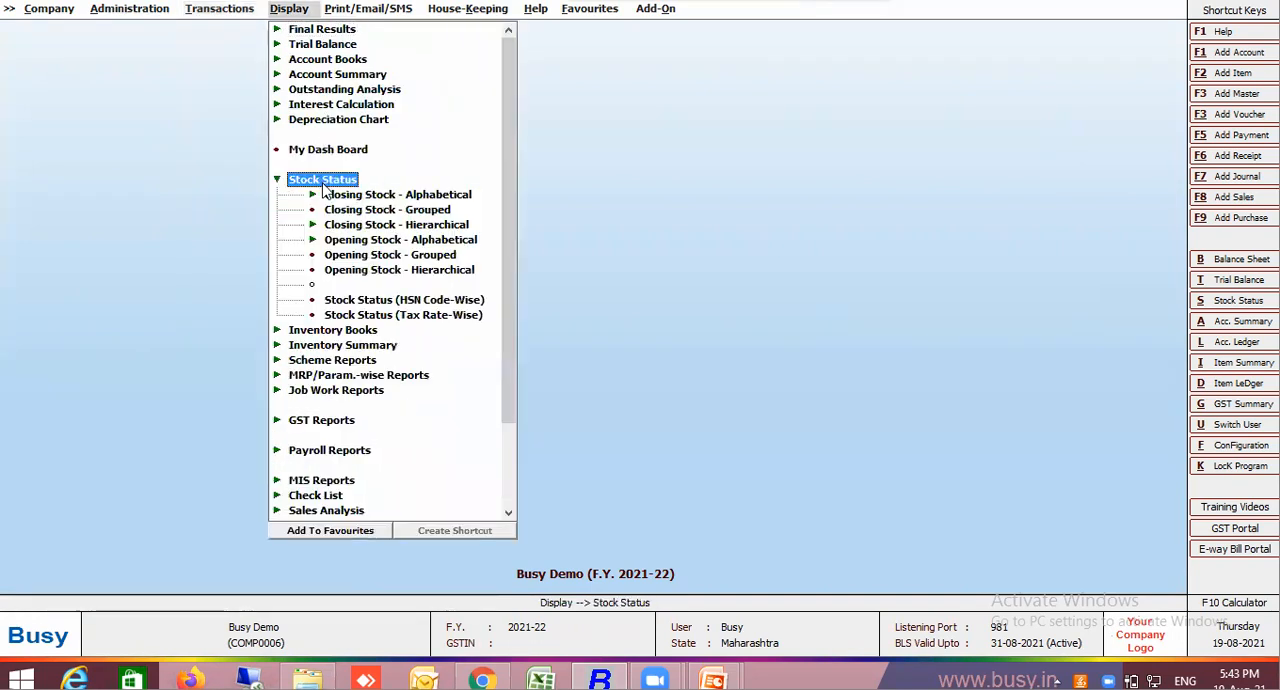
click(385, 196)
click(388, 225)
key(Escape)
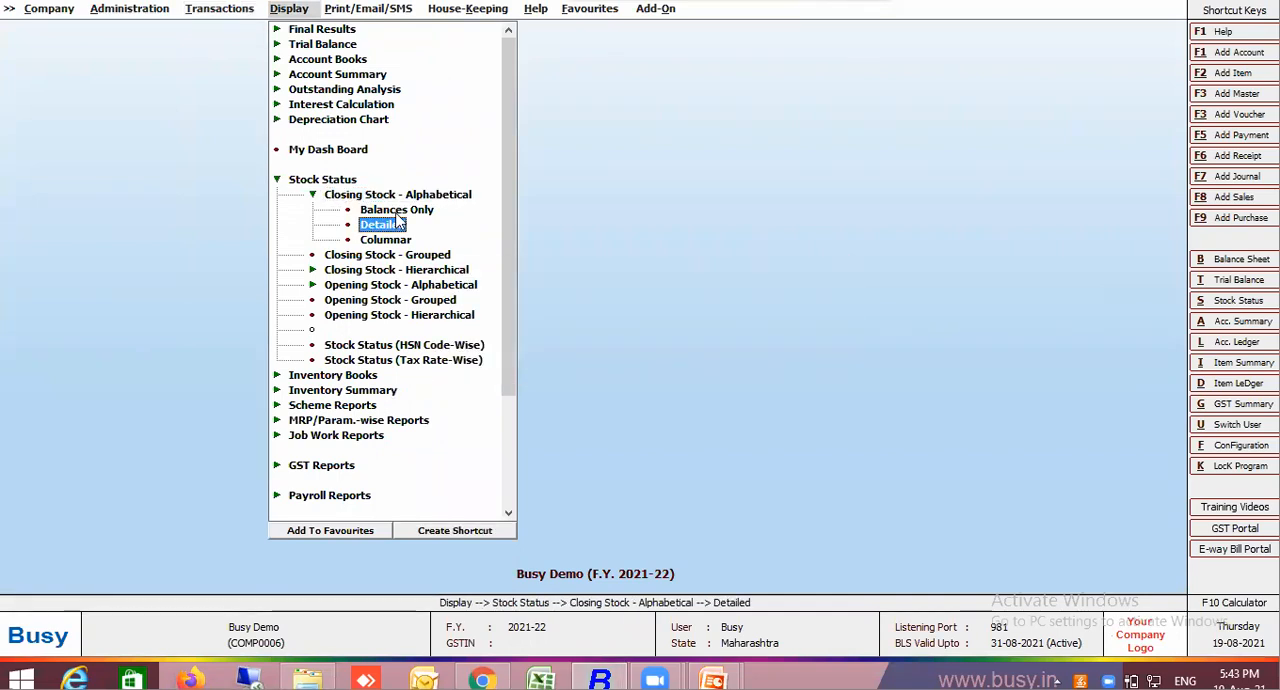
click(396, 212)
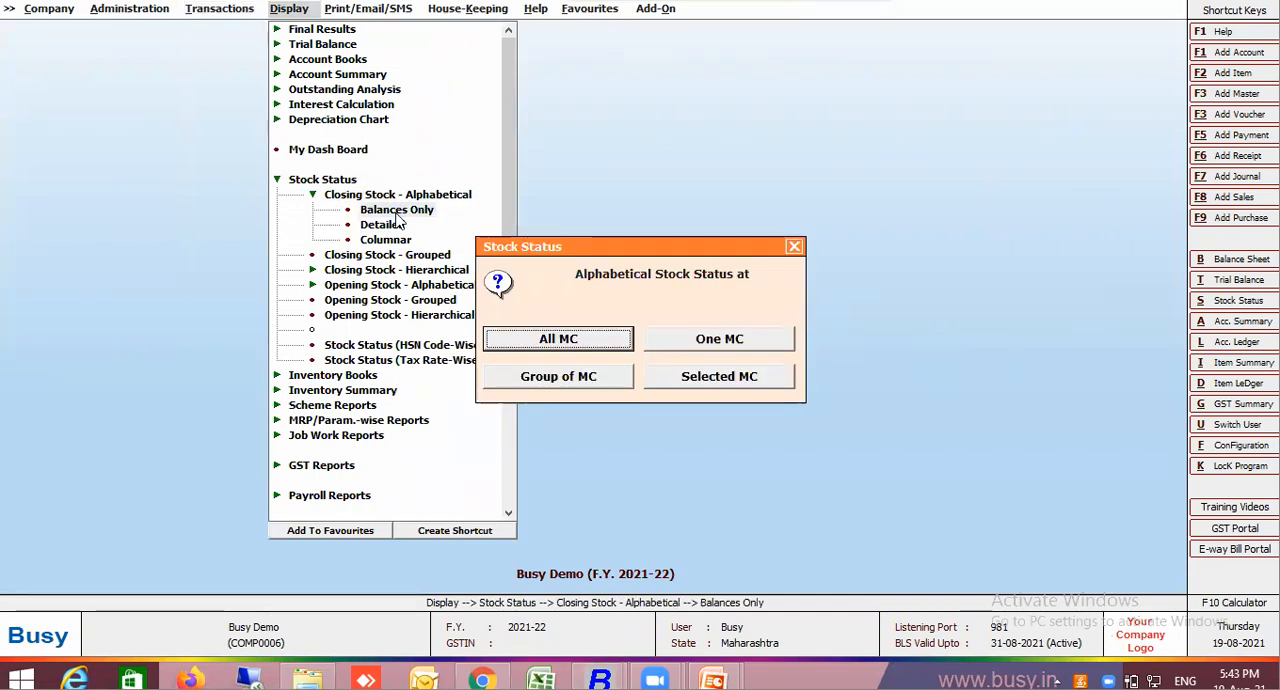
click(651, 341)
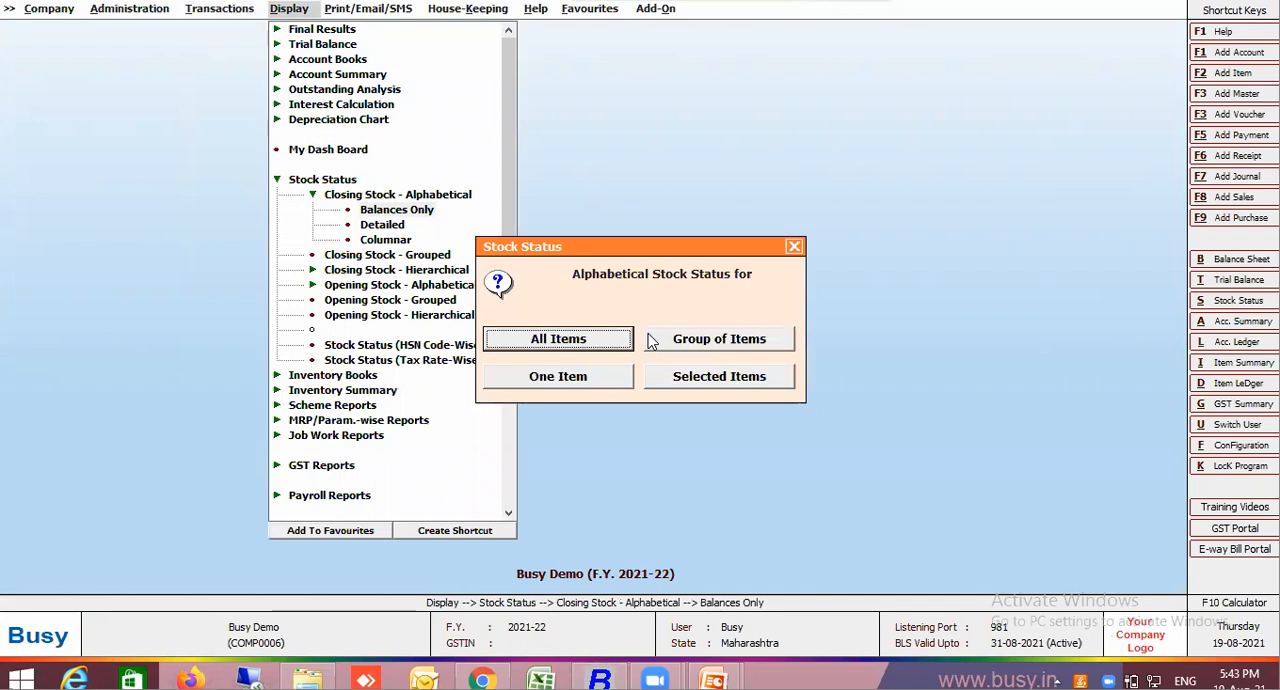
key(Return)
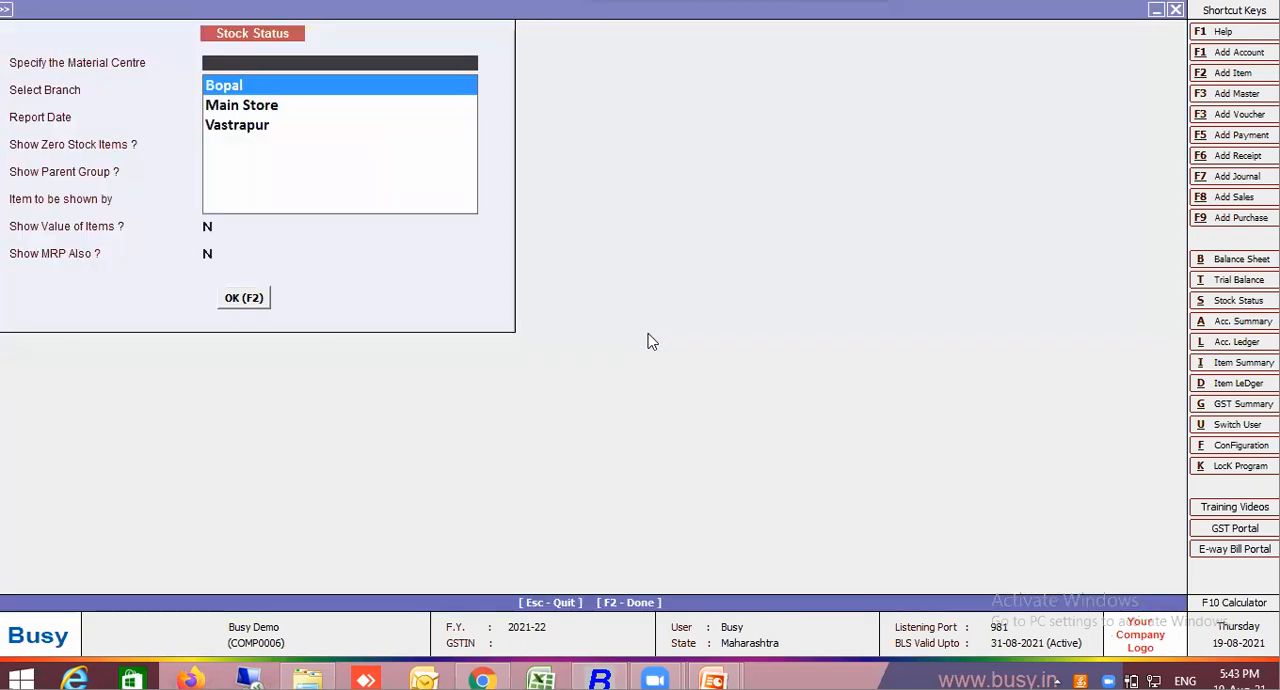
Generate the stock status for the Vastrapur material centre as on 20-08-2021 with item values shown, and check the prices and amounts
click(271, 126)
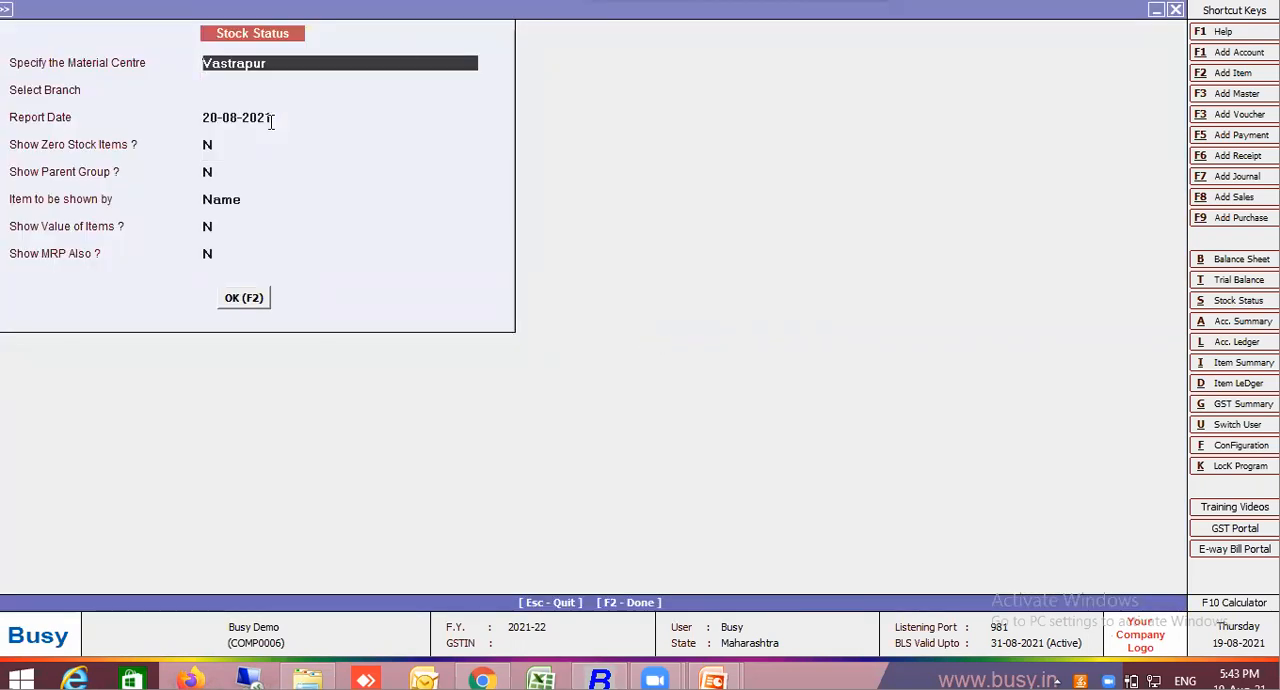
key(Return)
key(Return)
key(Return)
key(Return)
key(Return)
key(Return)
key(Return)
key(Escape)
key(Return)
key(Return)
key(Return)
key(Return)
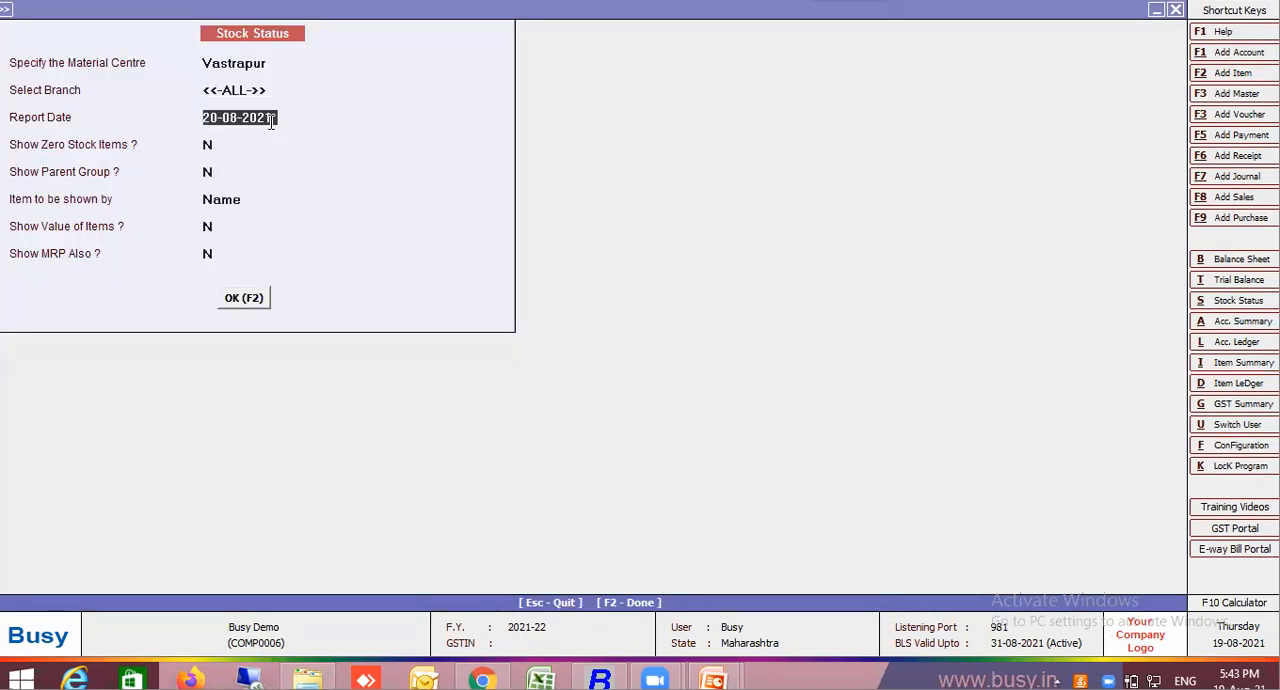
key(Return)
key(Return)
key(y)
key(Return)
key(Return)
key(Return)
click(917, 553)
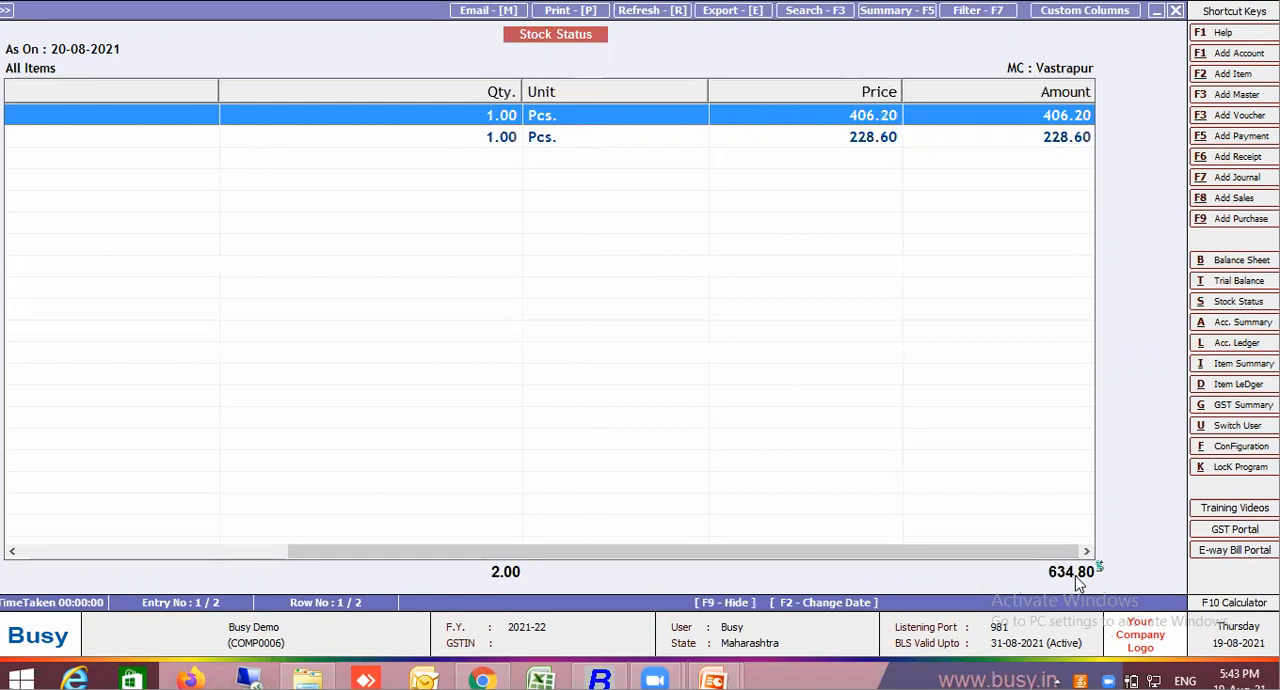
Close the stock status report and open stock transfer voucher 1999 of the Main series, dated 20-08-2021, for modification
key(Escape)
key(Escape)
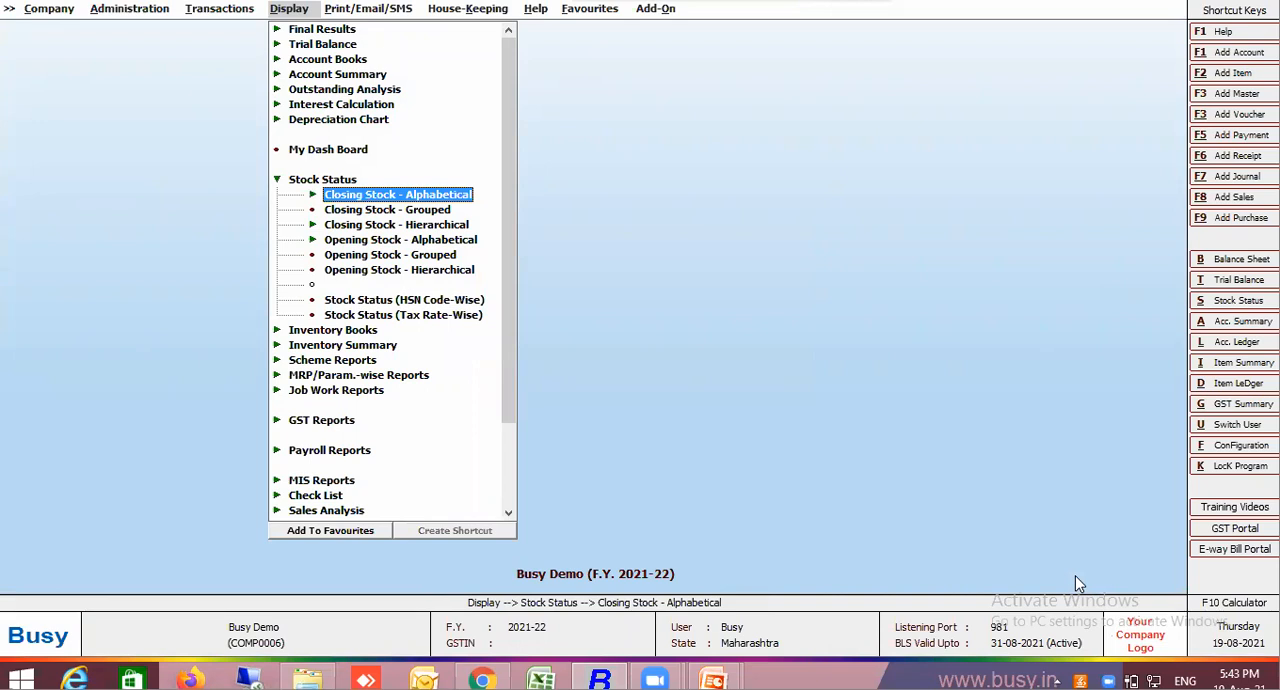
key(Left)
key(Return)
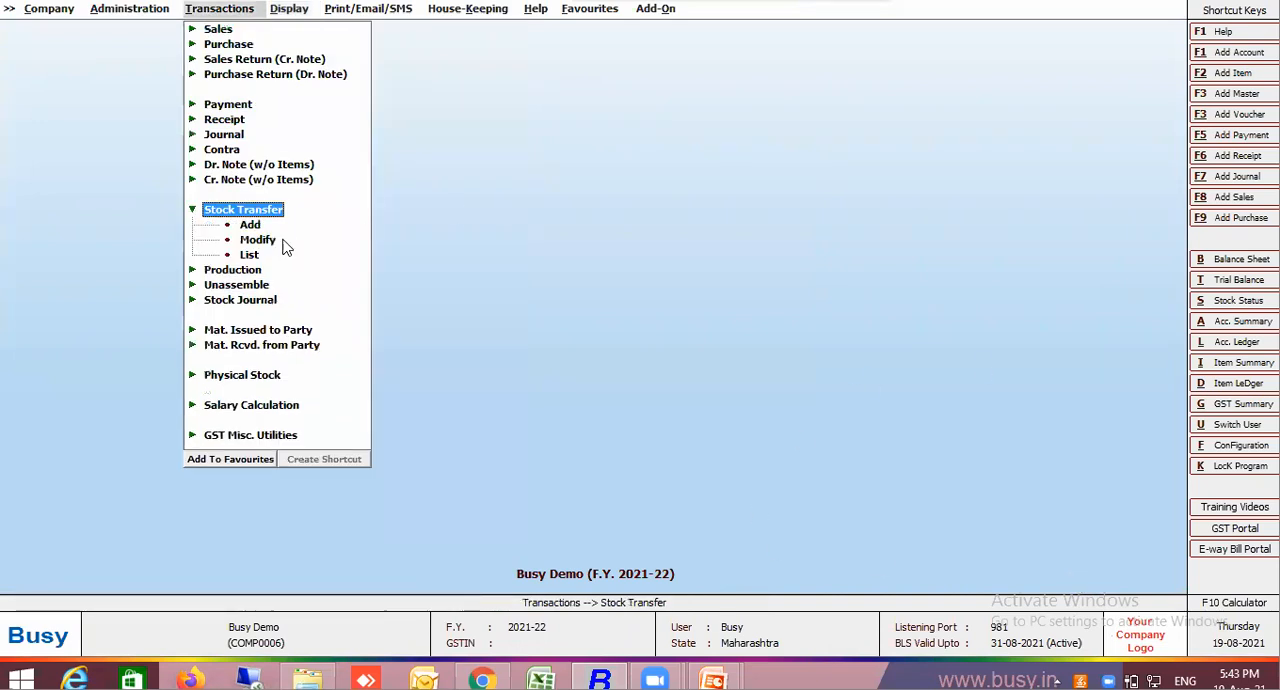
click(259, 240)
key(Return)
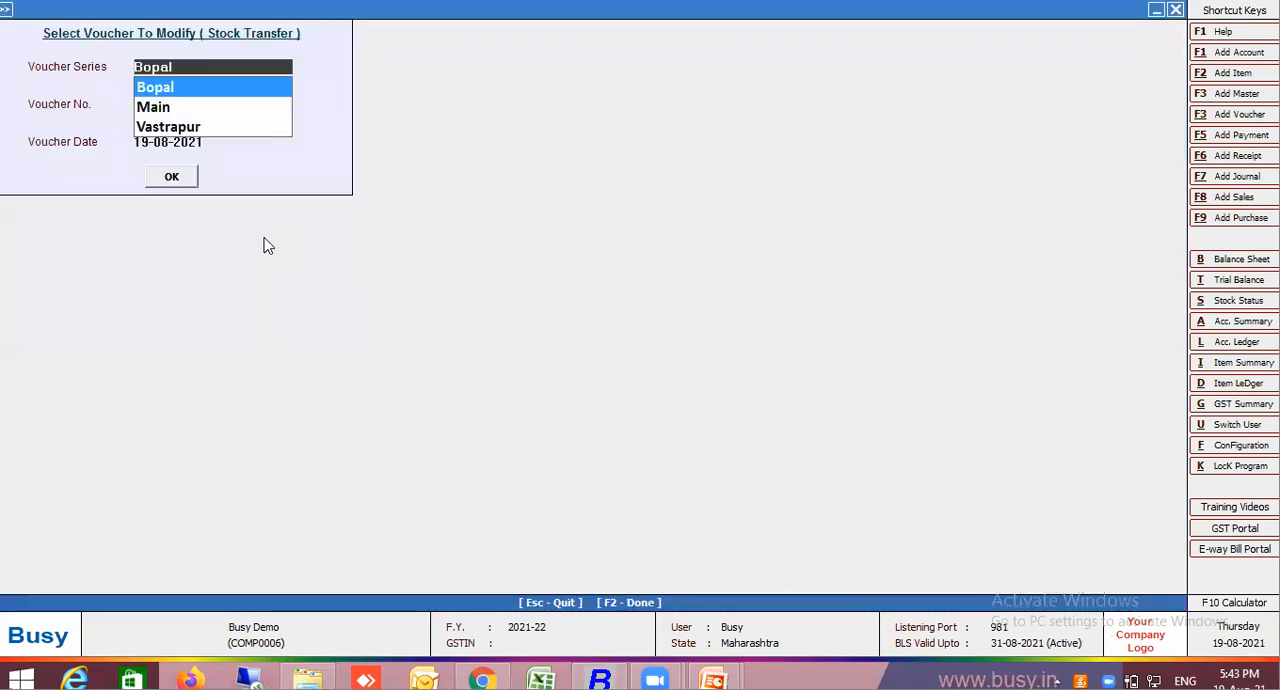
click(140, 106)
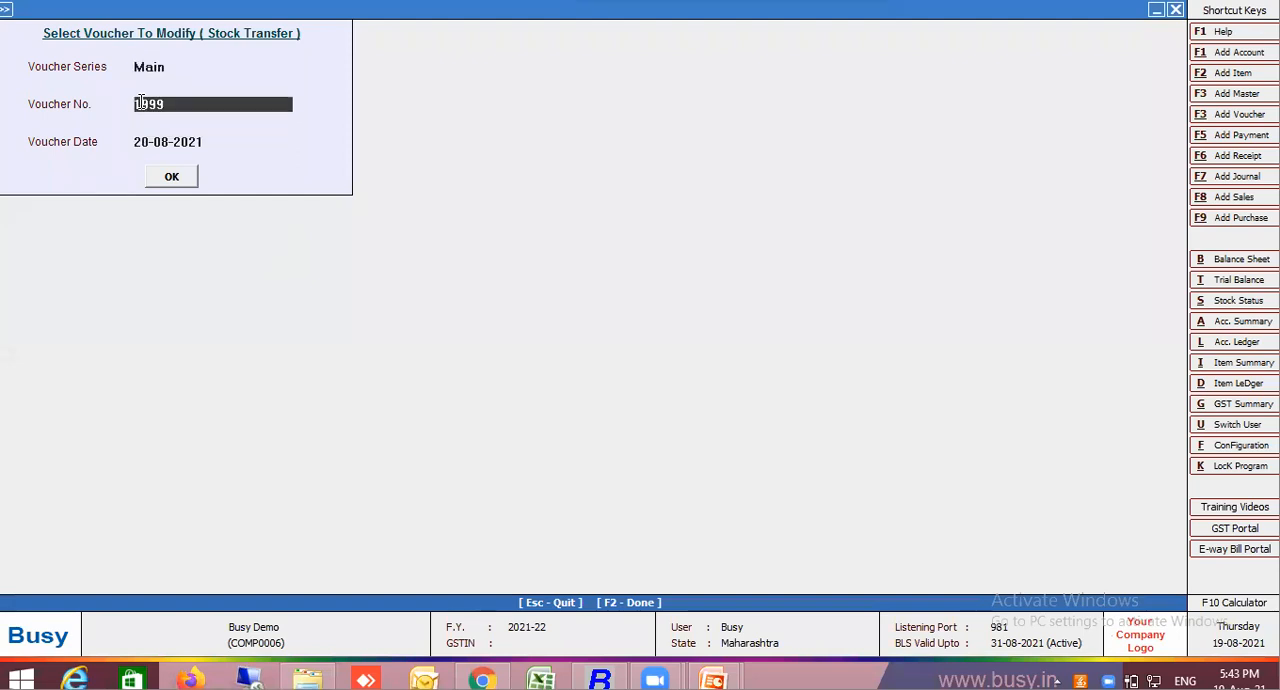
key(Return)
key(Return)
key(Return)
Preview the stock transfer's Accounts Voucher in STANDARD format, saving its default print configuration, and quit the voucher
key(alt+p)
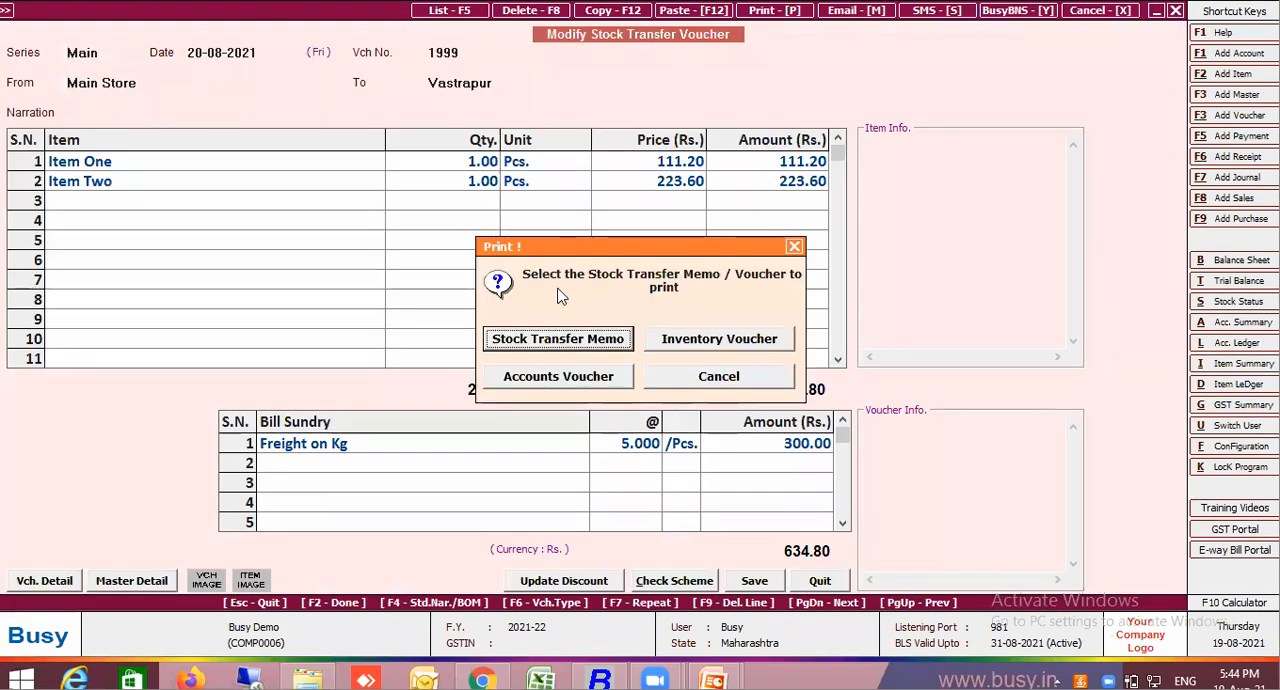
click(582, 389)
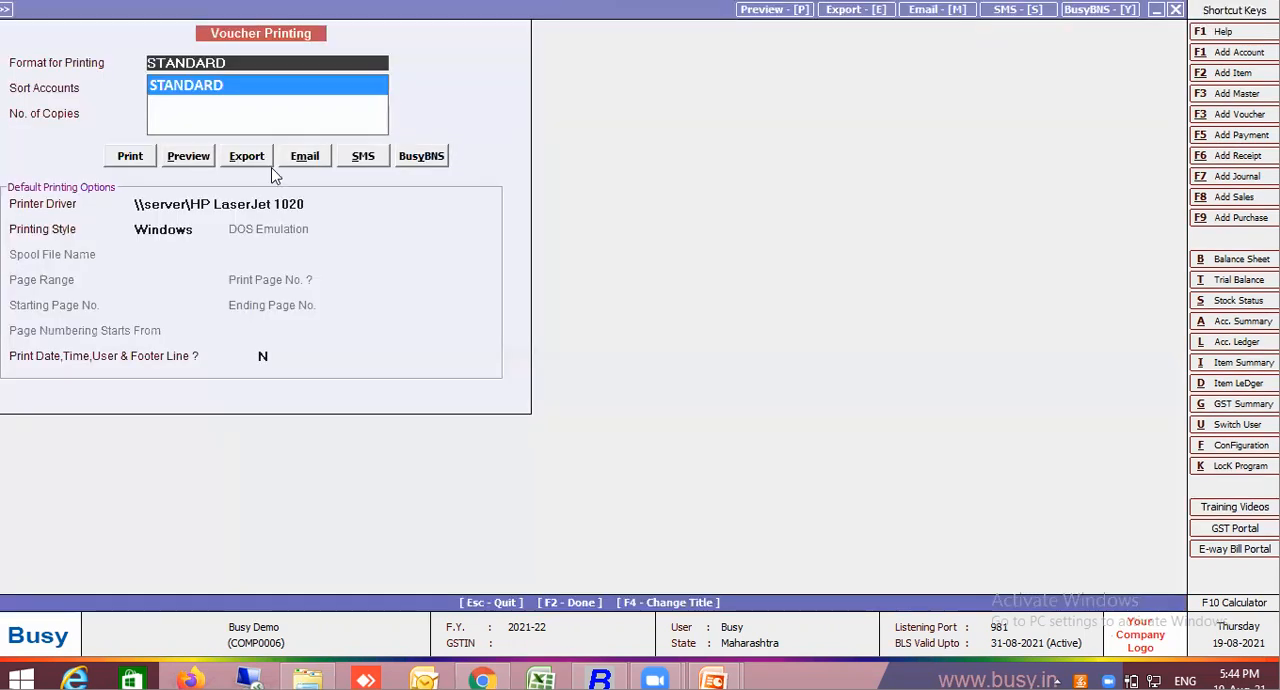
click(194, 157)
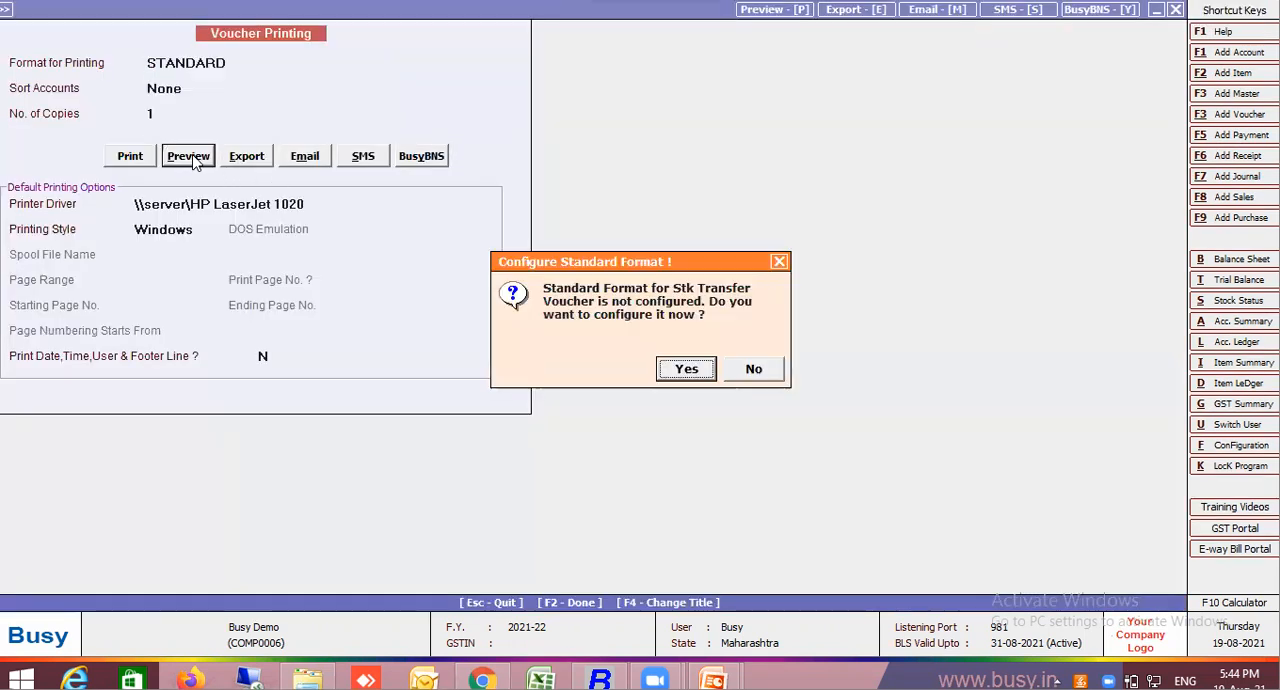
click(686, 369)
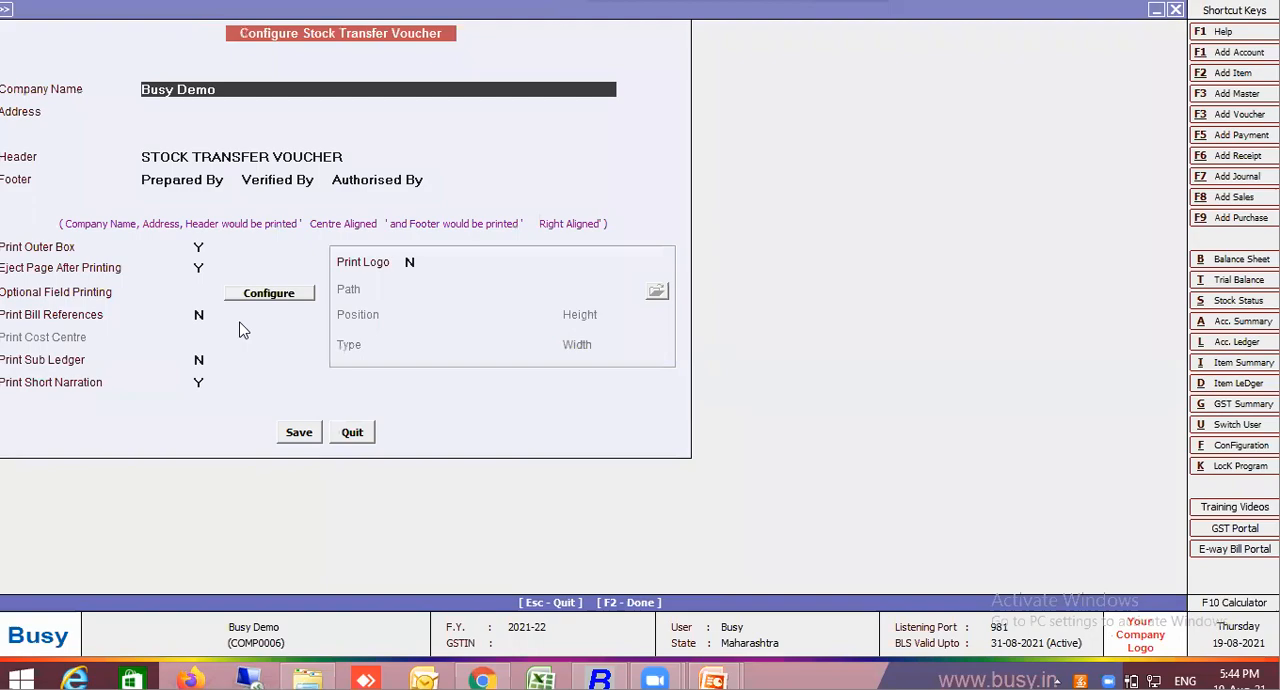
click(299, 432)
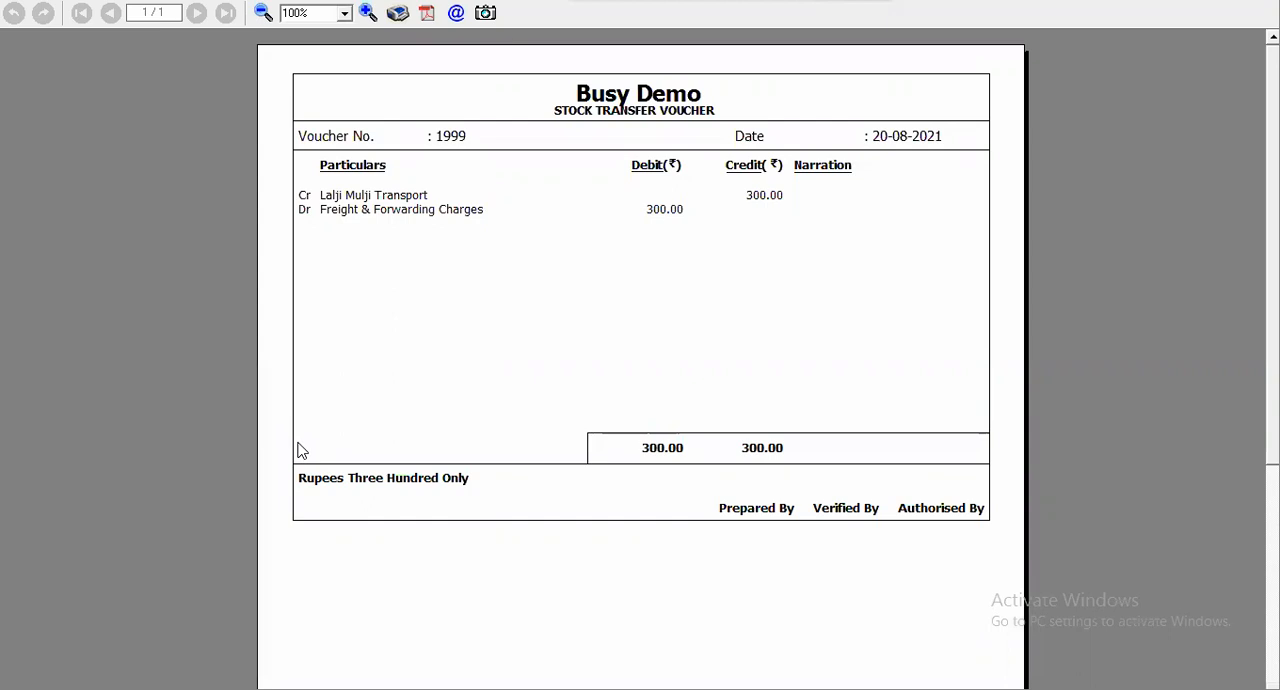
key(Escape)
key(Escape)
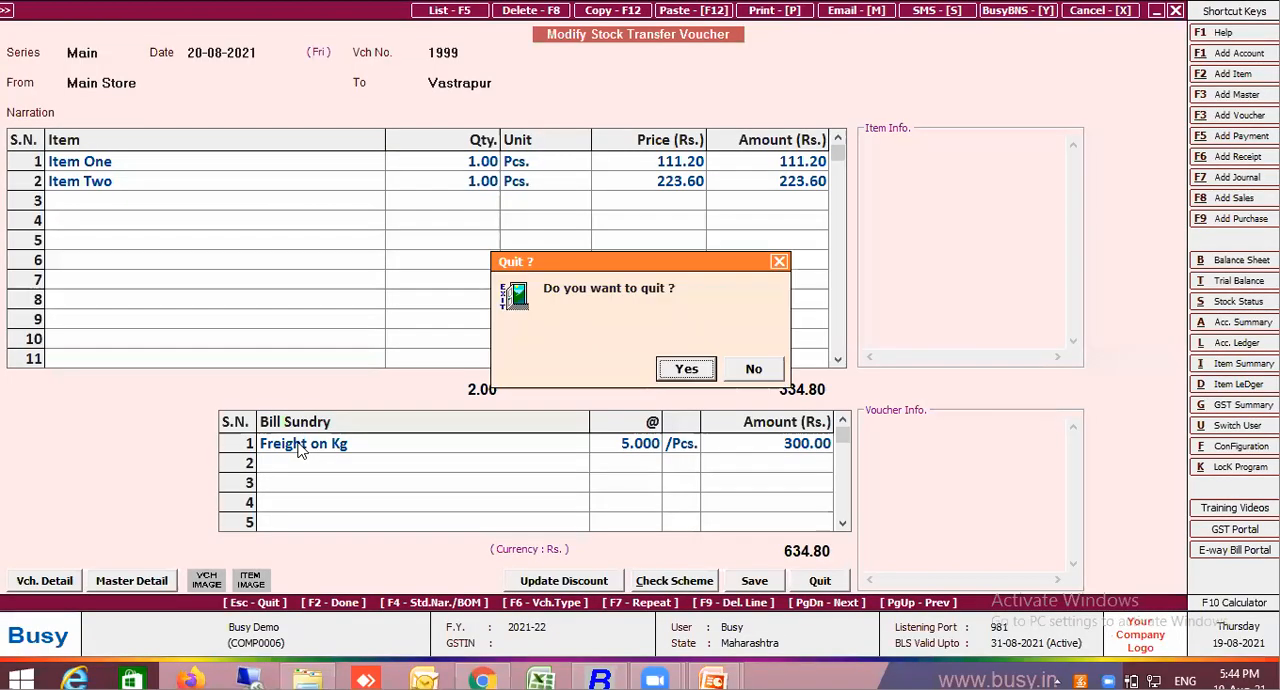
key(y)
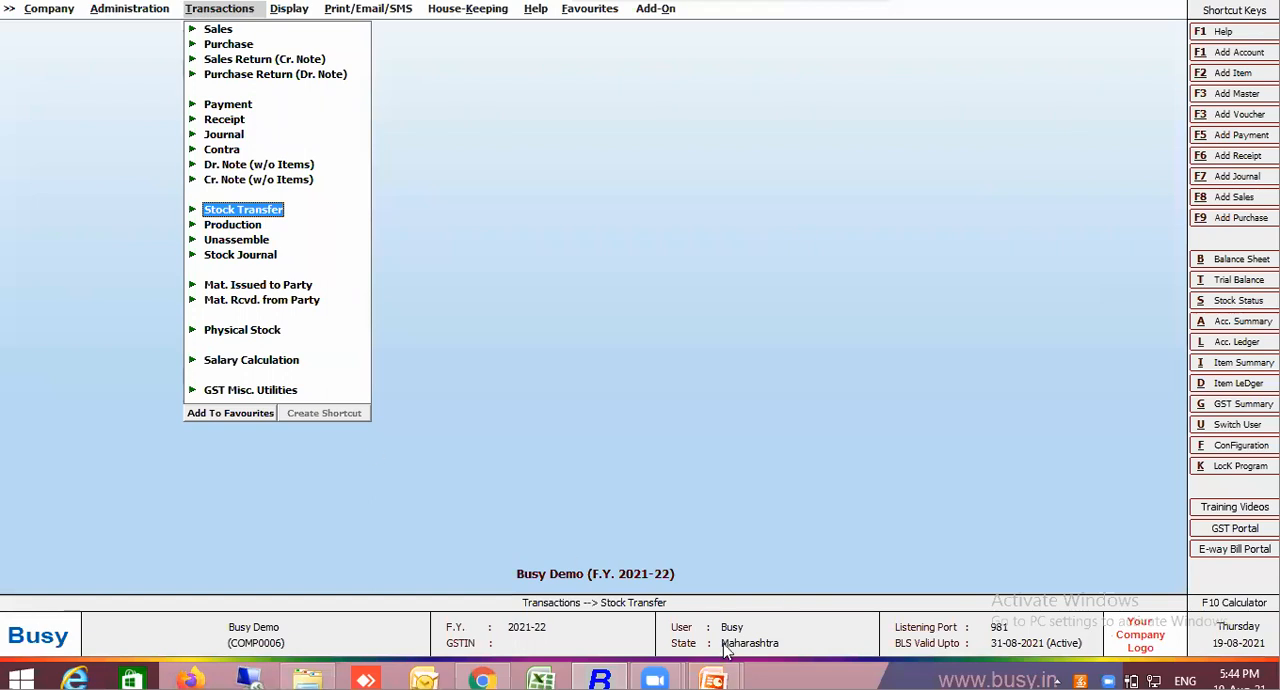
Open the voucher-wise bill sundry tagging for Sales vouchers with the Main series and L/GST-MultiRate sale type
click(140, 10)
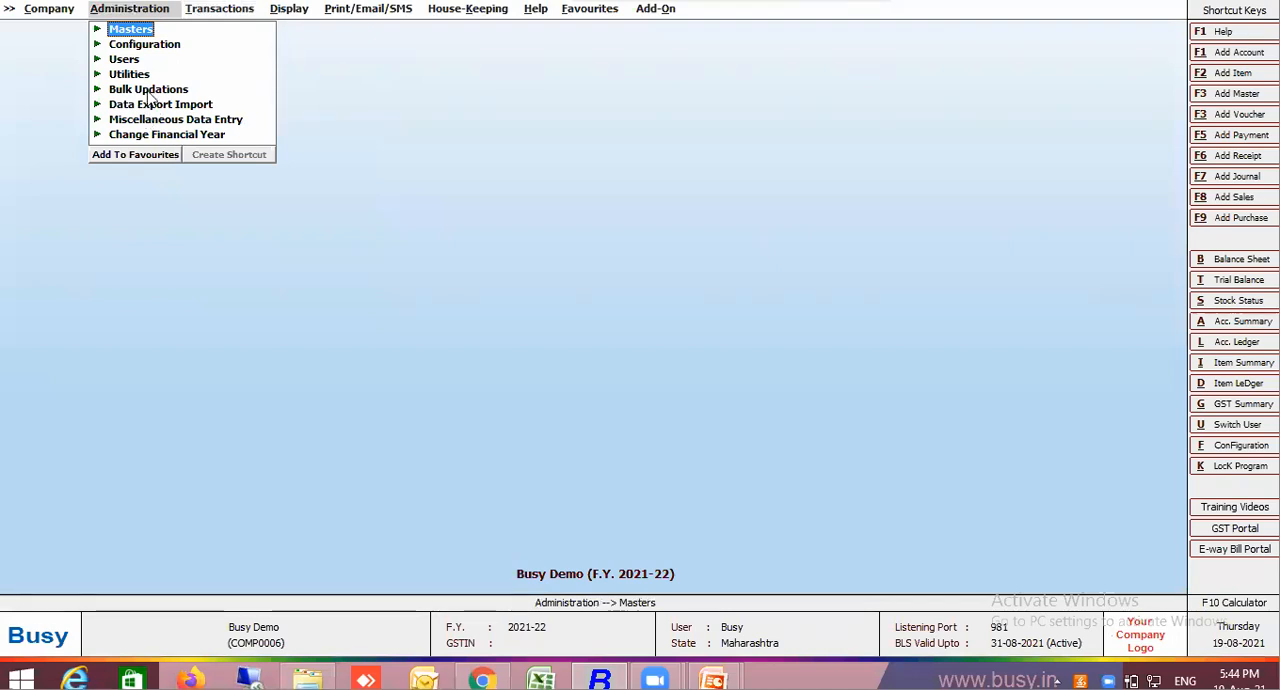
click(136, 46)
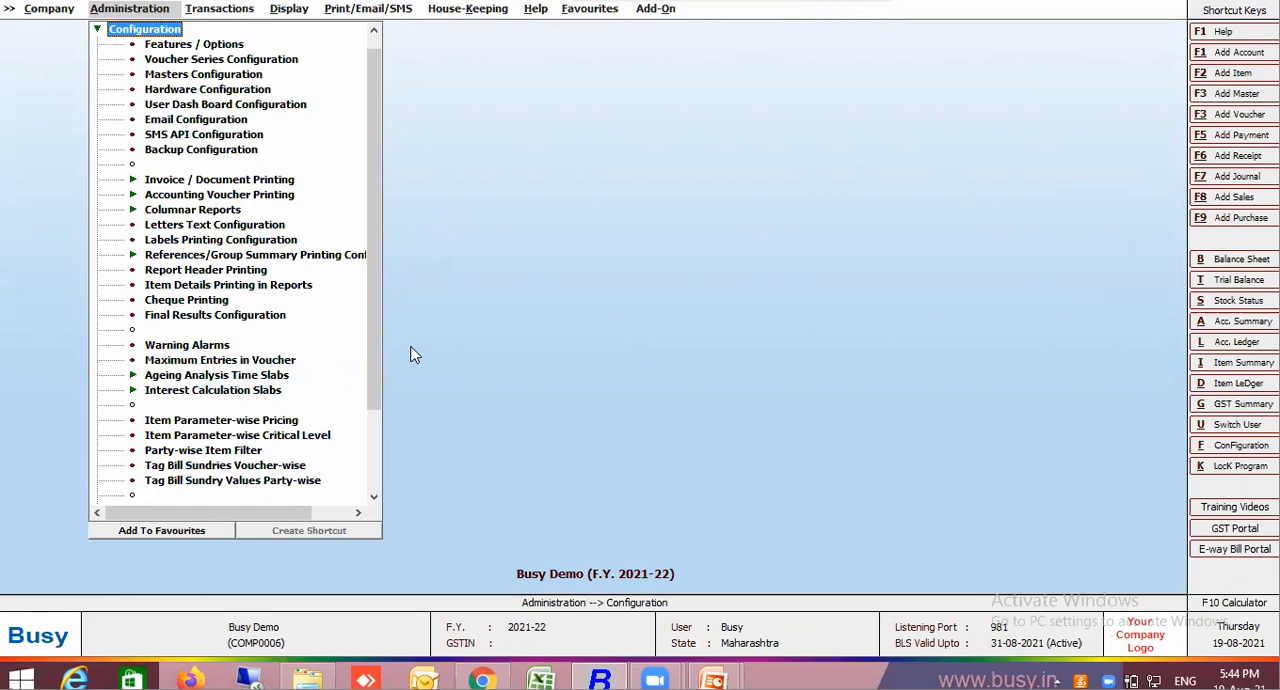
click(288, 467)
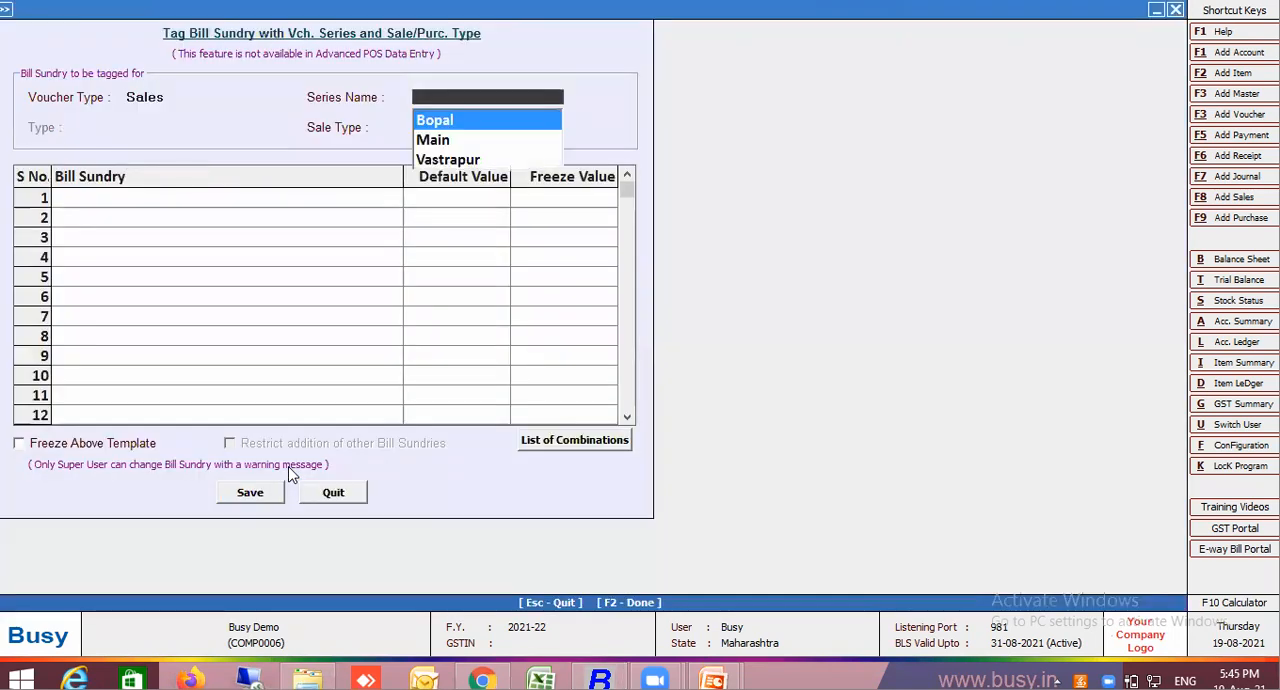
click(441, 145)
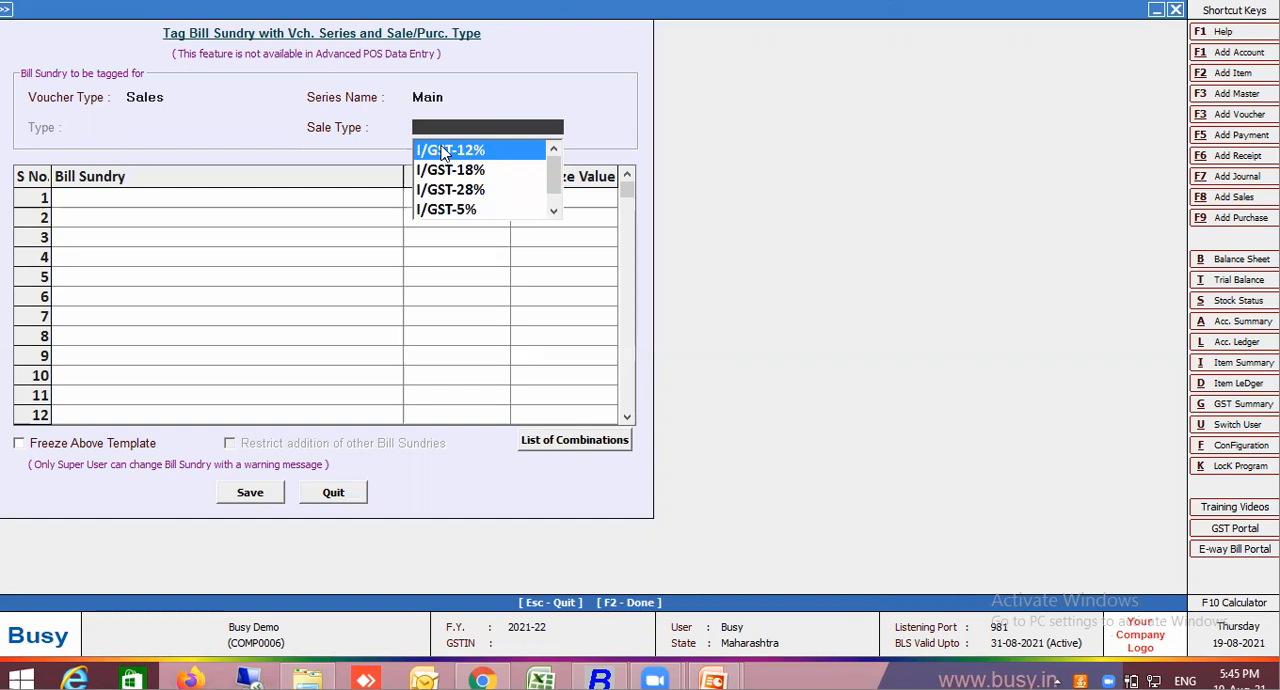
text(multi)
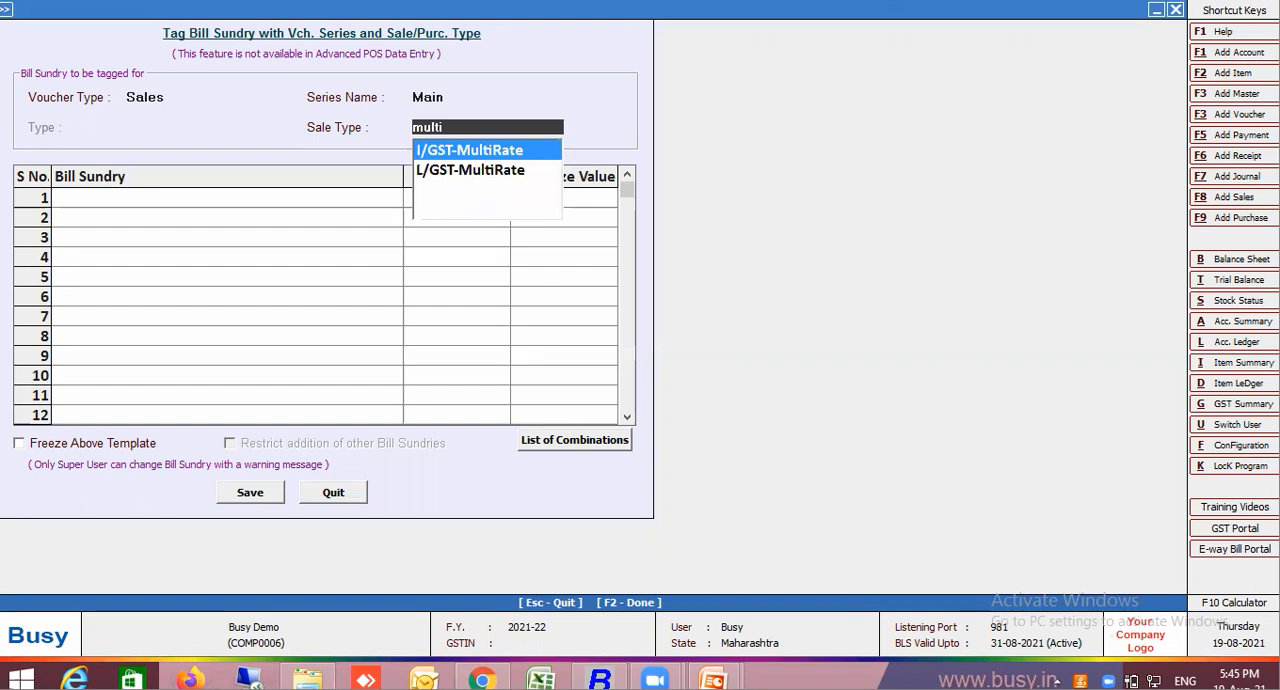
click(508, 172)
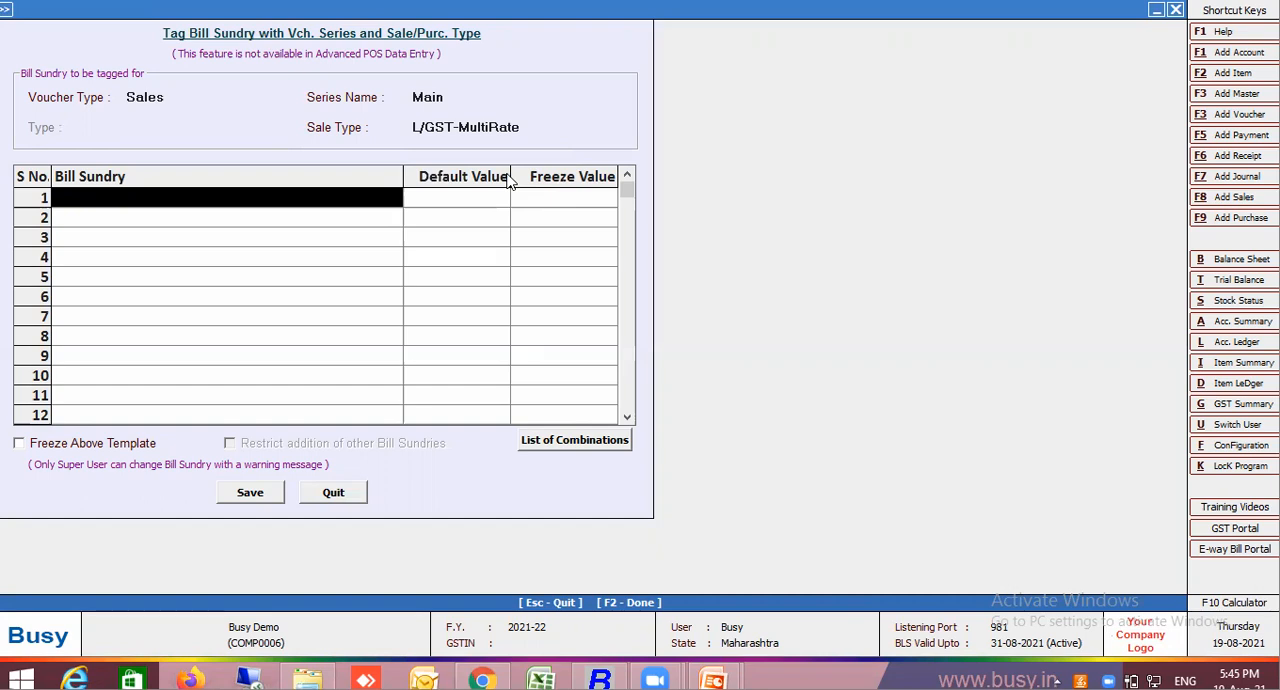
Tag Freight on Kg as the first bill sundry, with default value 5.000 and Freeze Value N
text(fre)
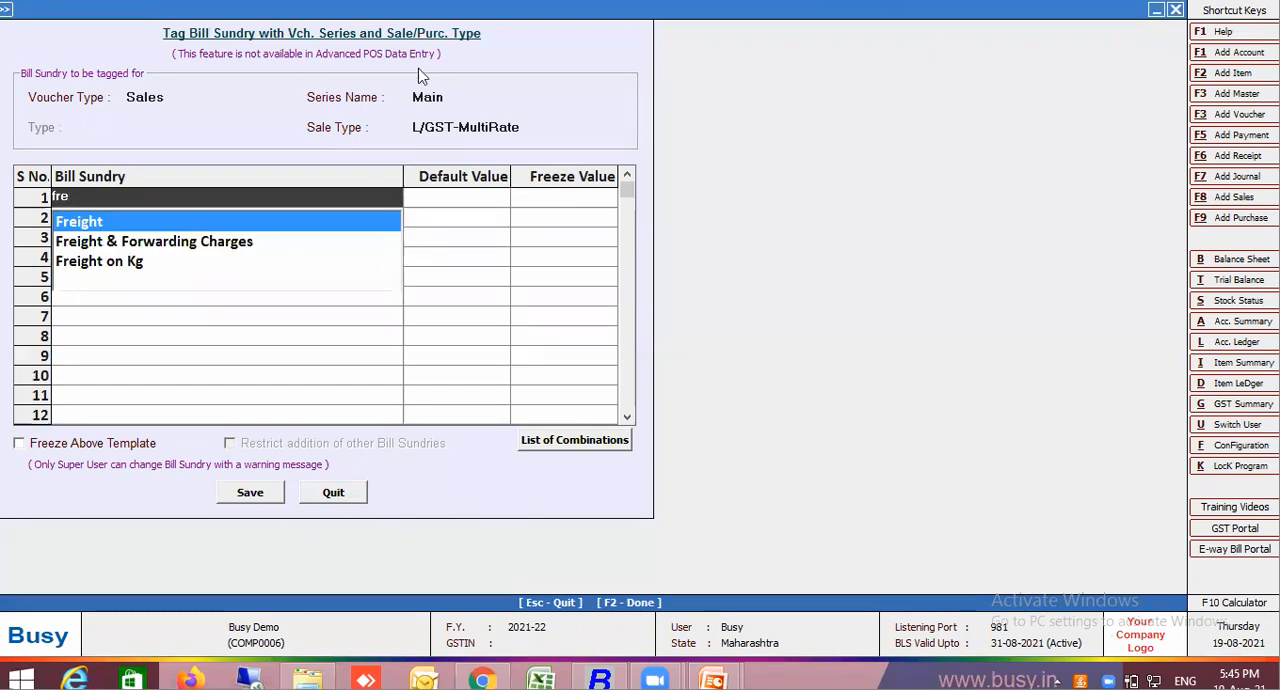
click(117, 270)
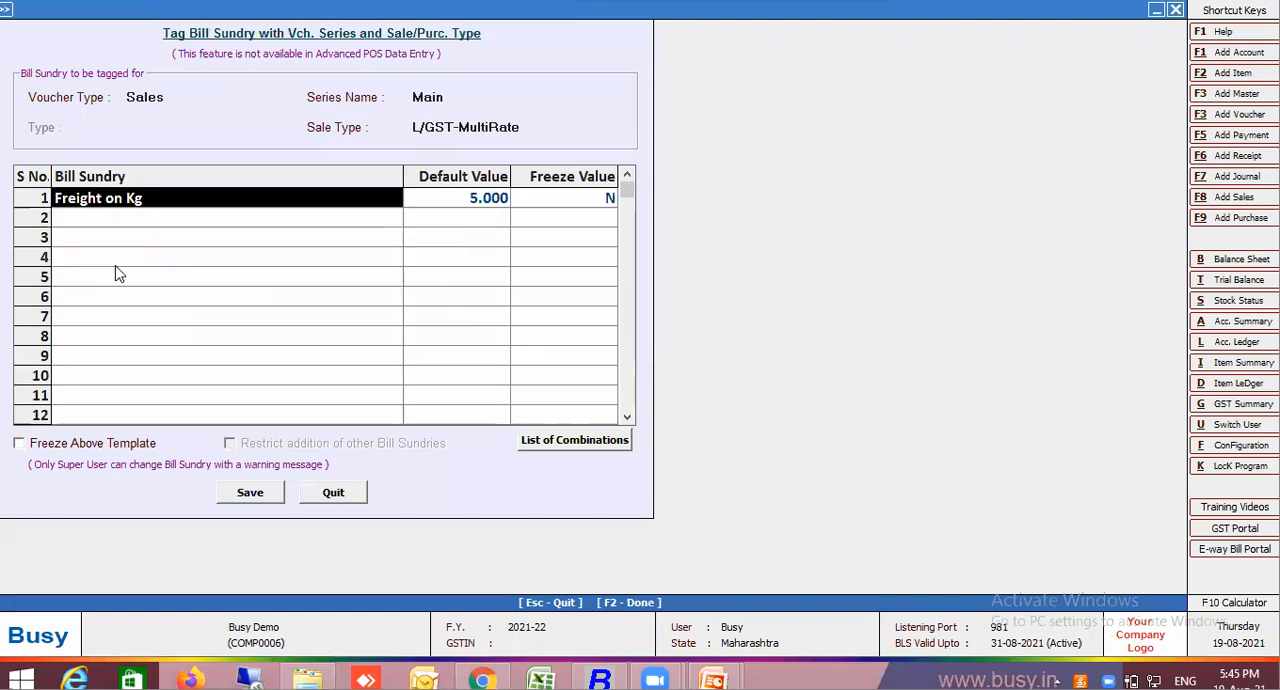
key(Return)
key(Return)
Add CGST and SGST as the second and third tagged bill sundries without default values, and save the template
key(Return)
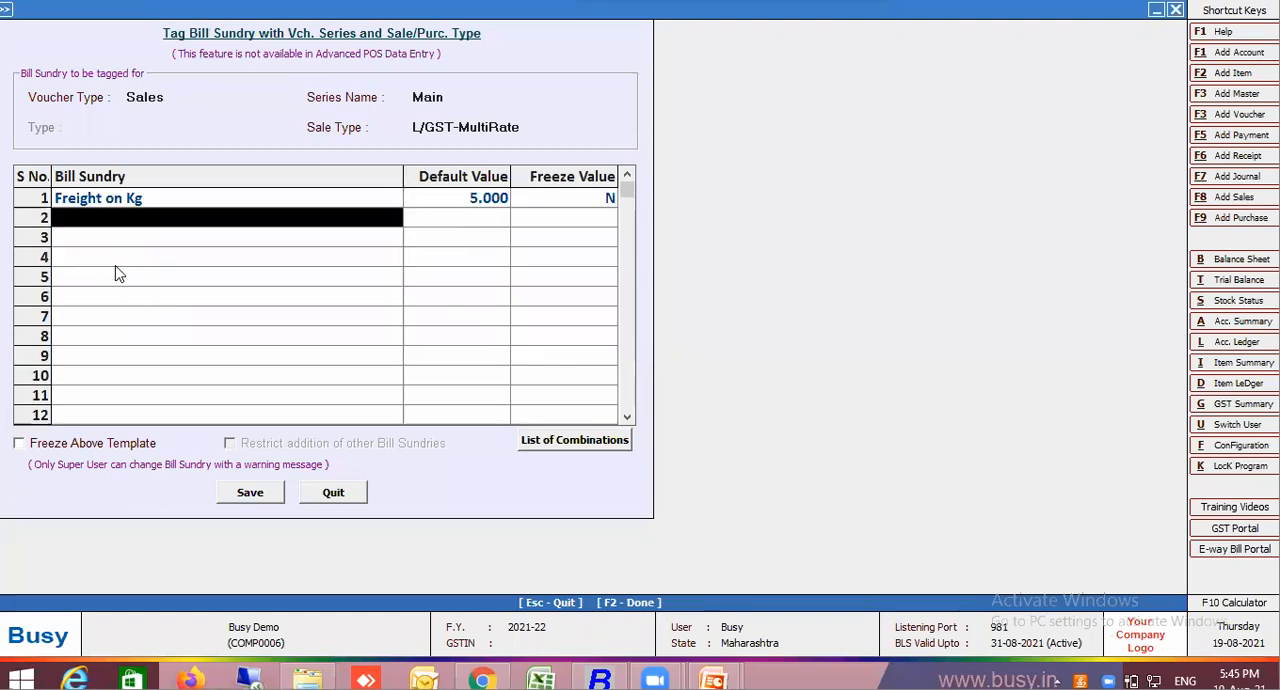
text(cgst)
key(Return)
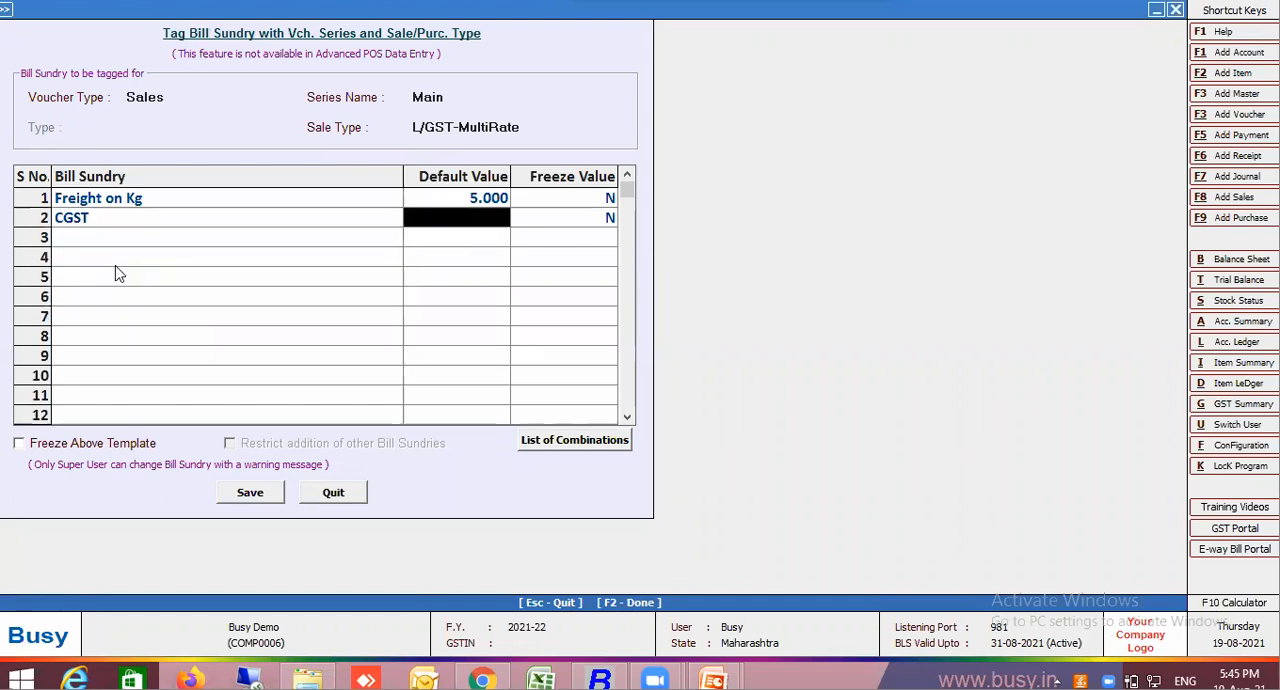
key(Return)
key(Return)
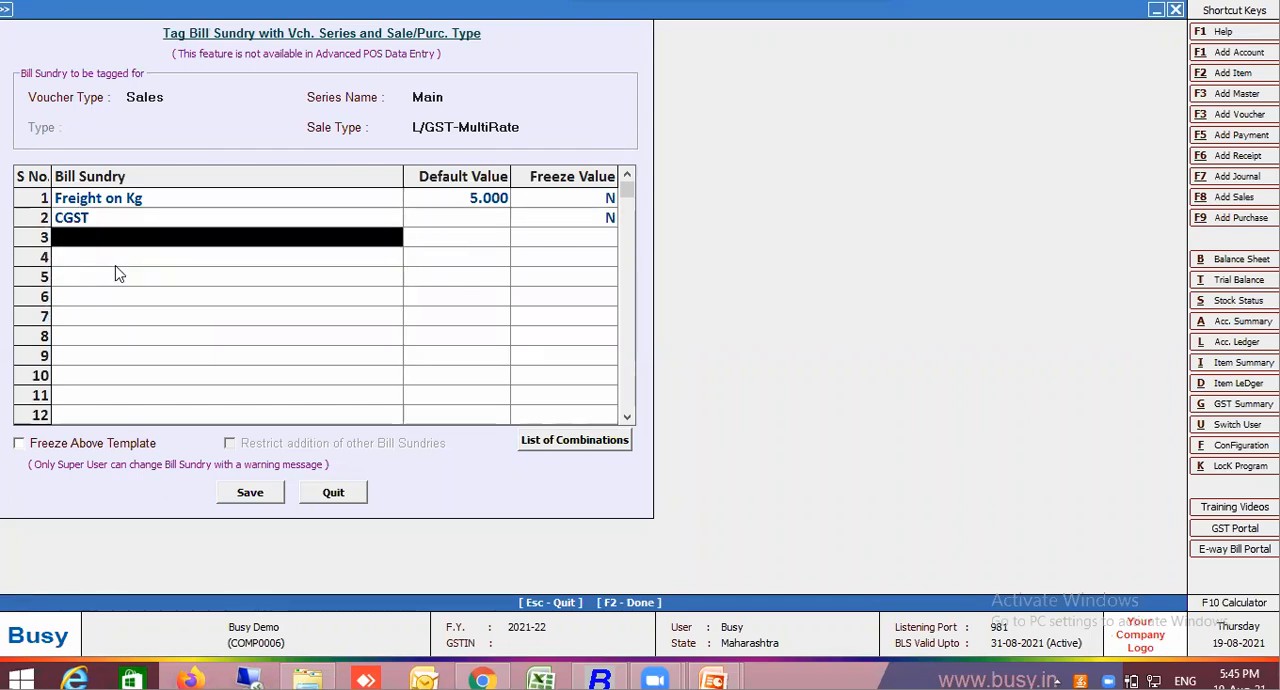
text(sgst)
key(Return)
key(Return)
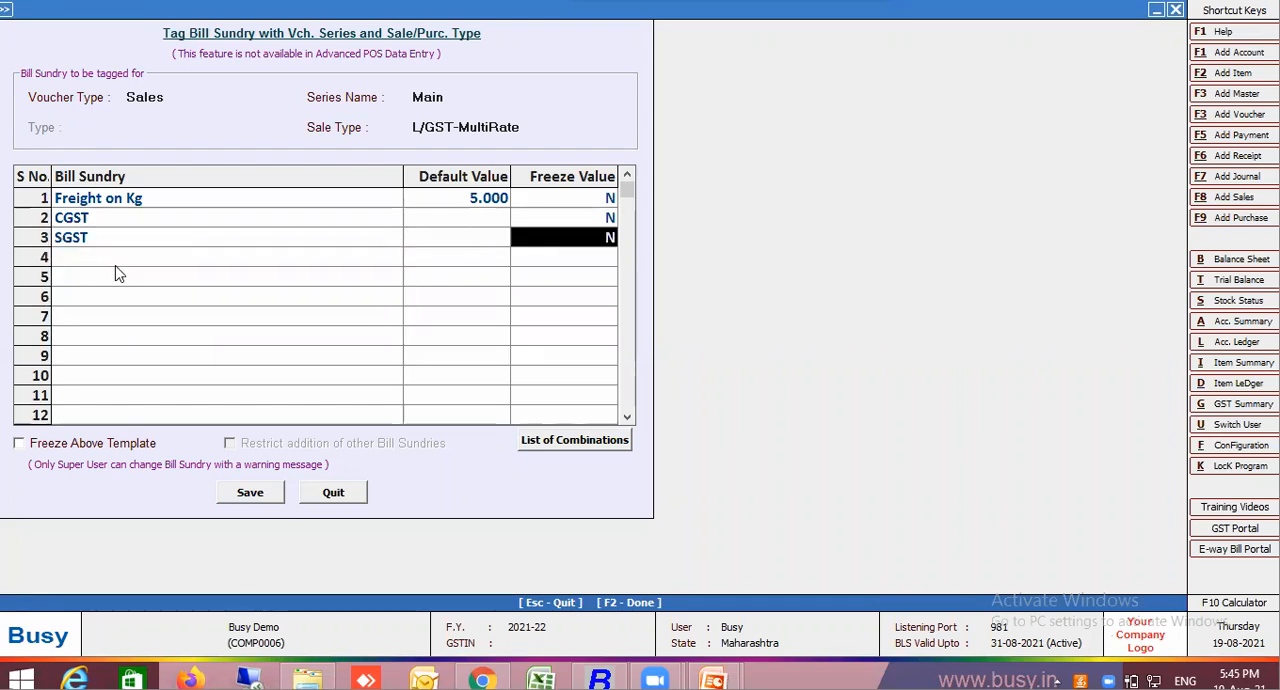
click(262, 506)
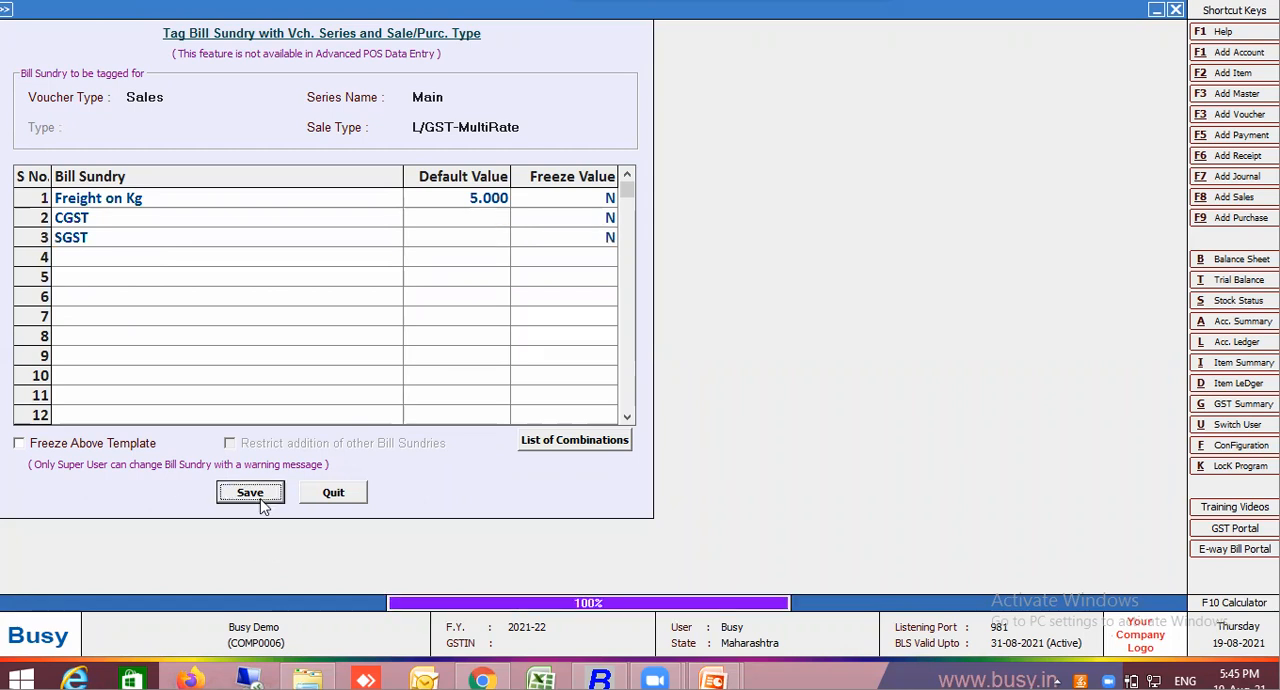
key(Return)
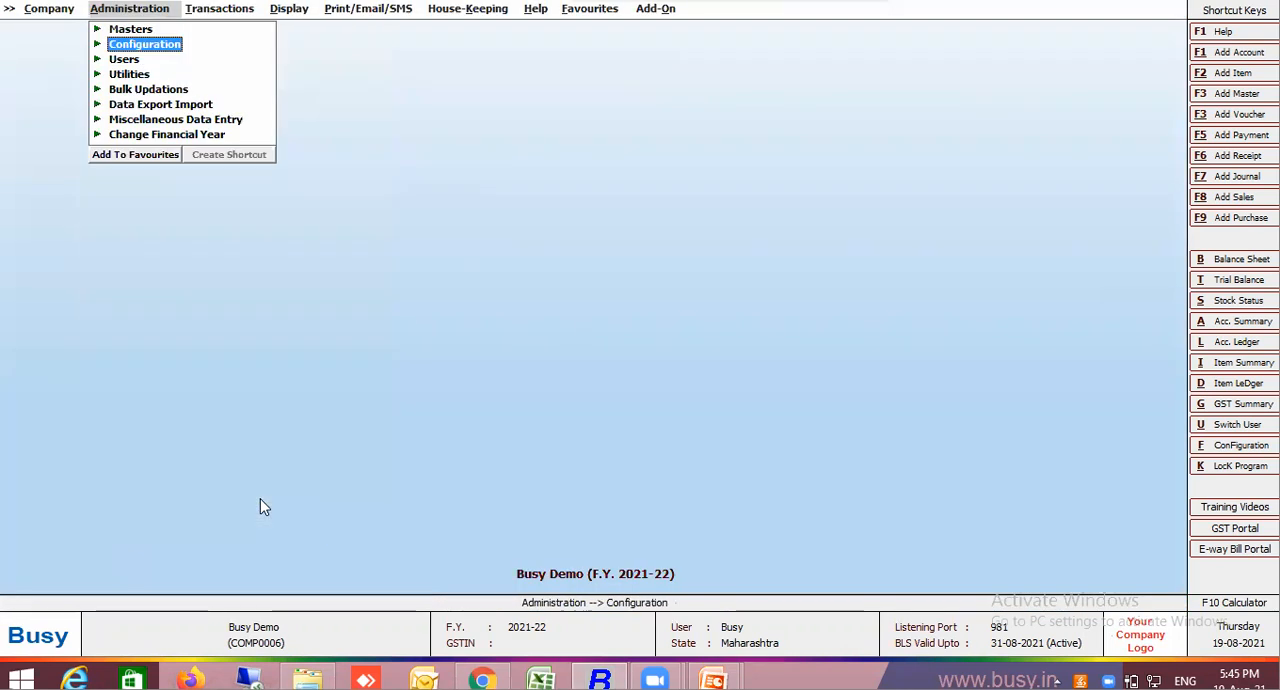
Start a new sales voucher in the Main series, dated 01-04-2021, with voucher number 7778
key(Right)
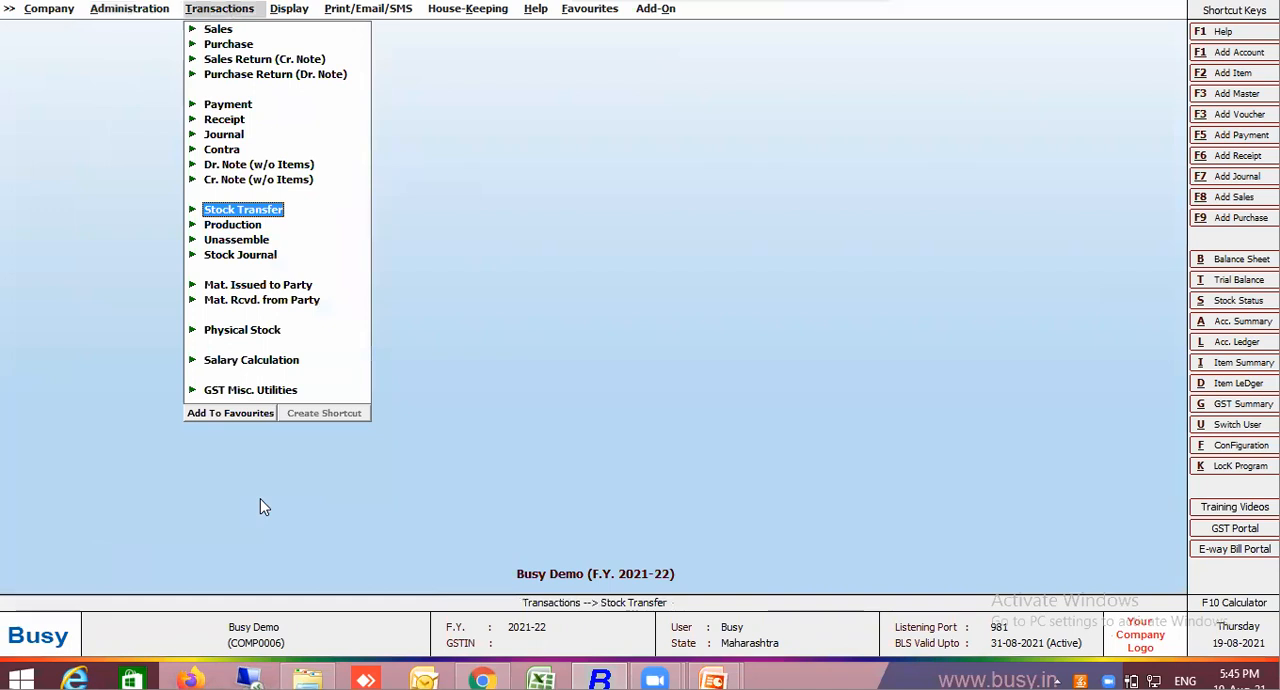
key(Up)
key(Up)
key(Up)
key(Up)
key(Up)
key(Up)
key(Up)
key(Up)
key(Up)
key(Up)
key(Up)
key(Return)
key(Return)
key(Return)
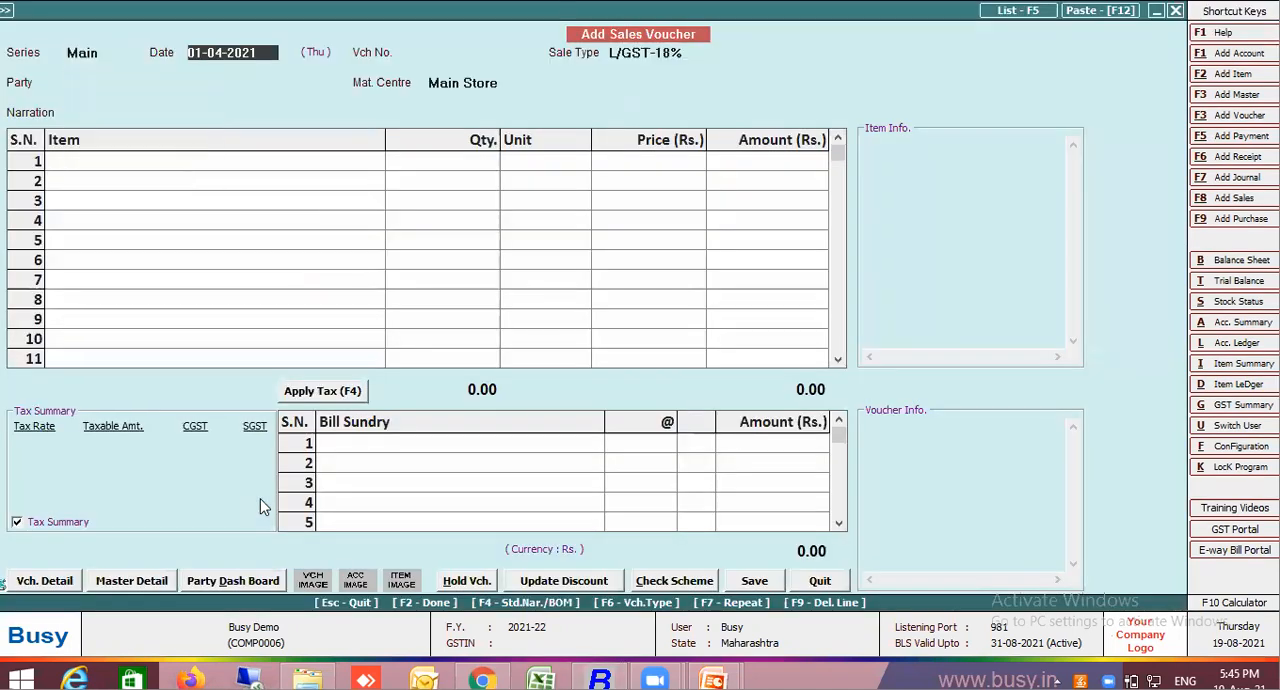
key(Return)
text(7778)
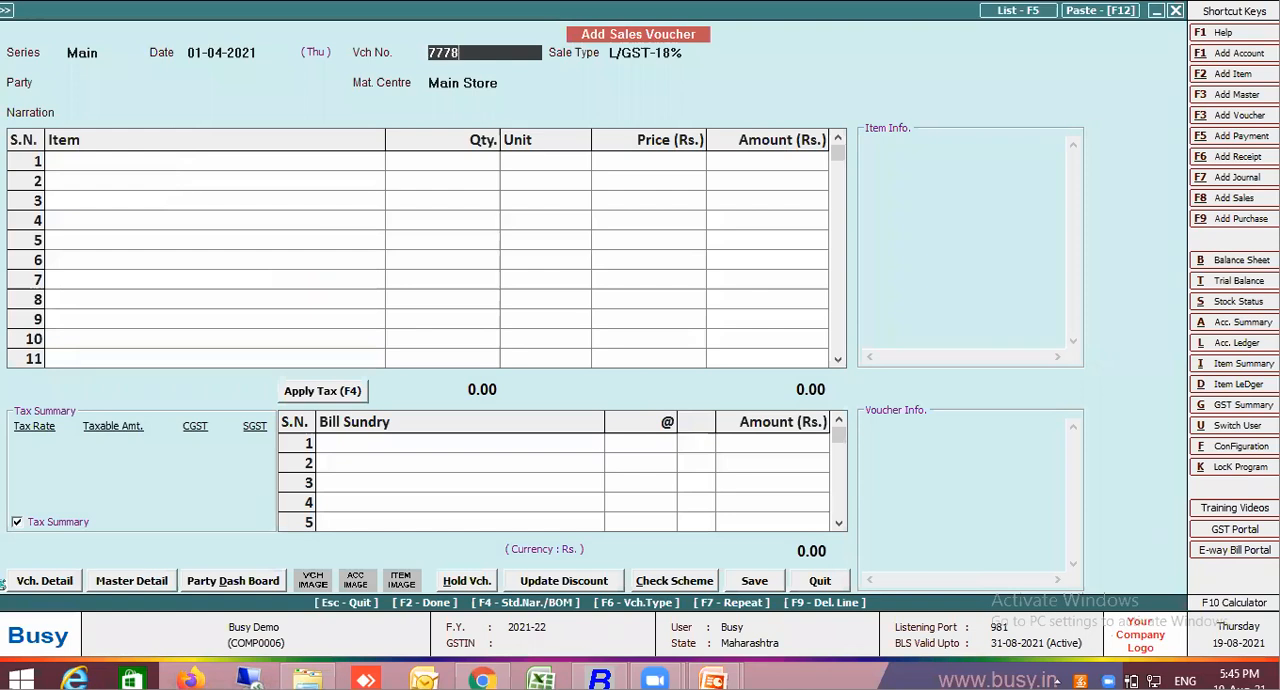
Set the sale type to L/GST-MultiRate, the party to Customer 1 and the material centre to Main Store
key(Return)
text(mul)
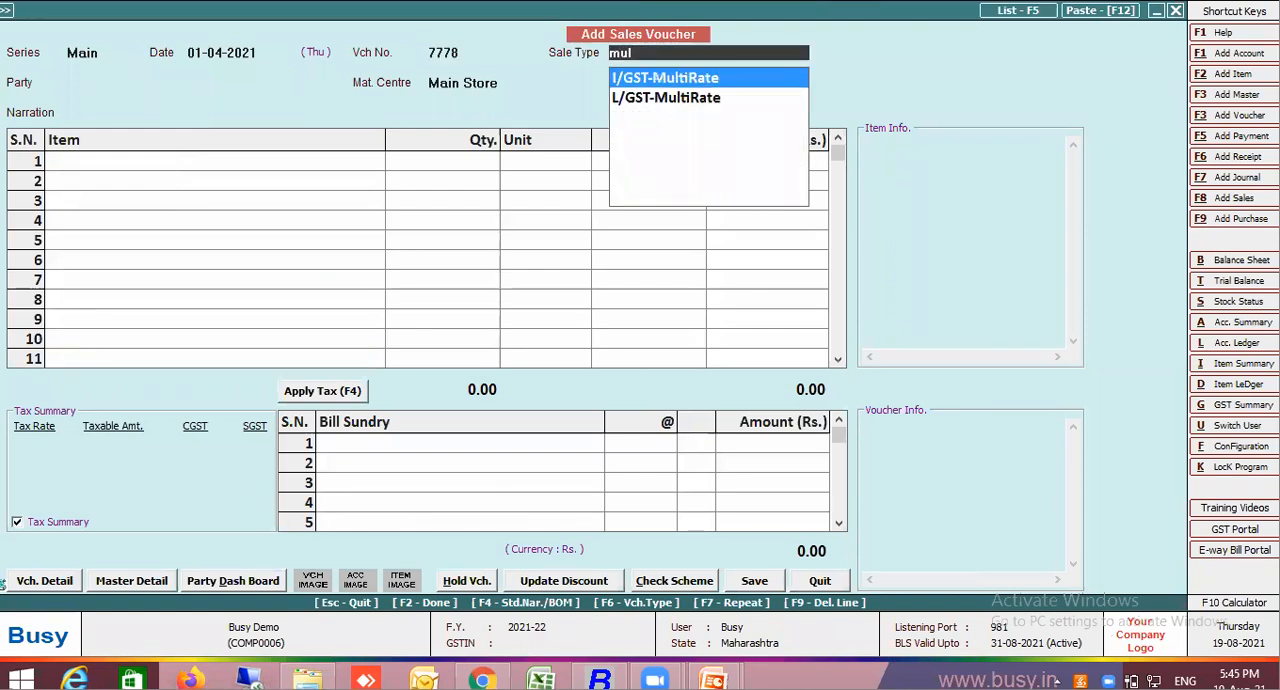
click(648, 100)
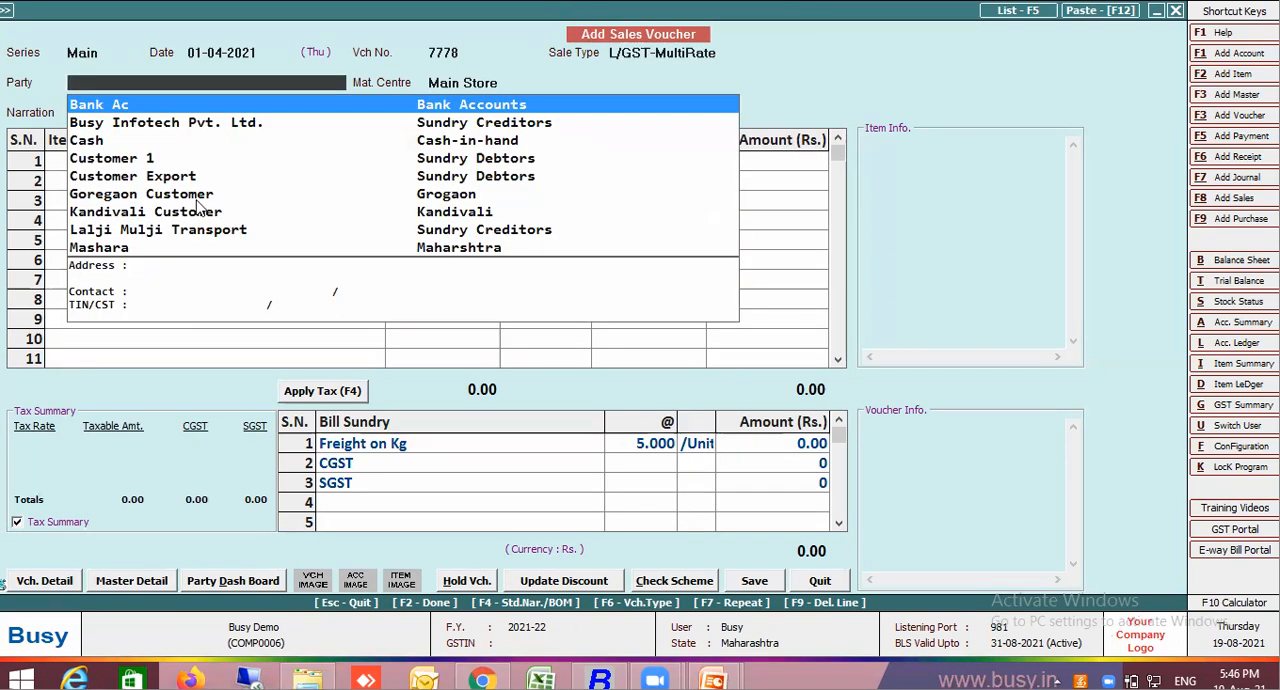
click(133, 164)
key(Return)
key(Return)
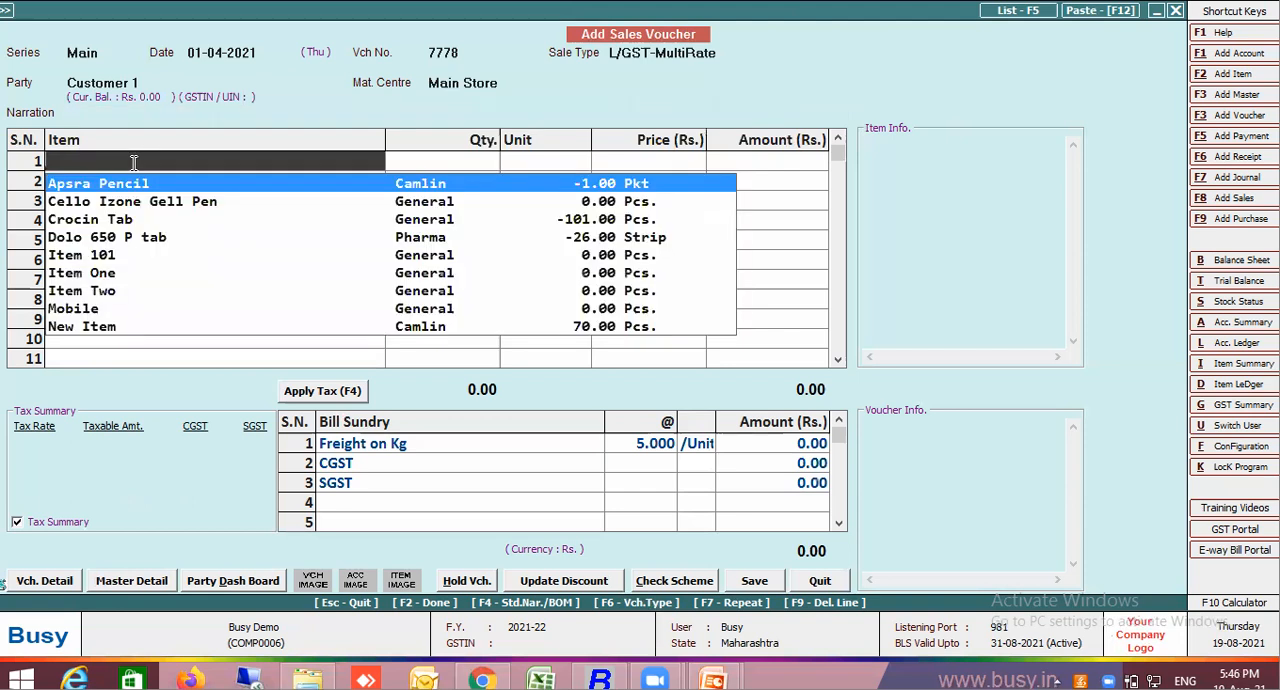
Enter Item One in the first row with a blank description, quantity 1 Pcs. and price 500
click(106, 280)
key(Return)
key(Return)
key(Return)
key(Return)
key(Return)
key(Return)
key(Return)
key(Return)
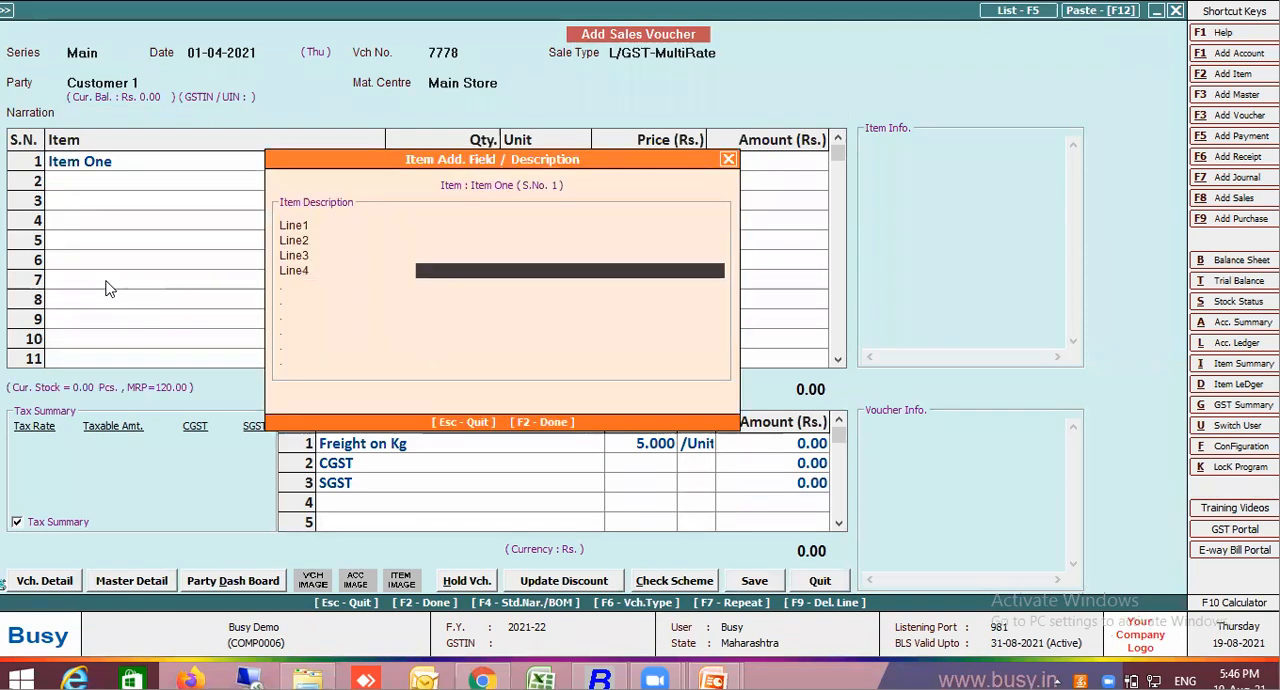
key(Return)
key(Return)
key(Return)
text(1)
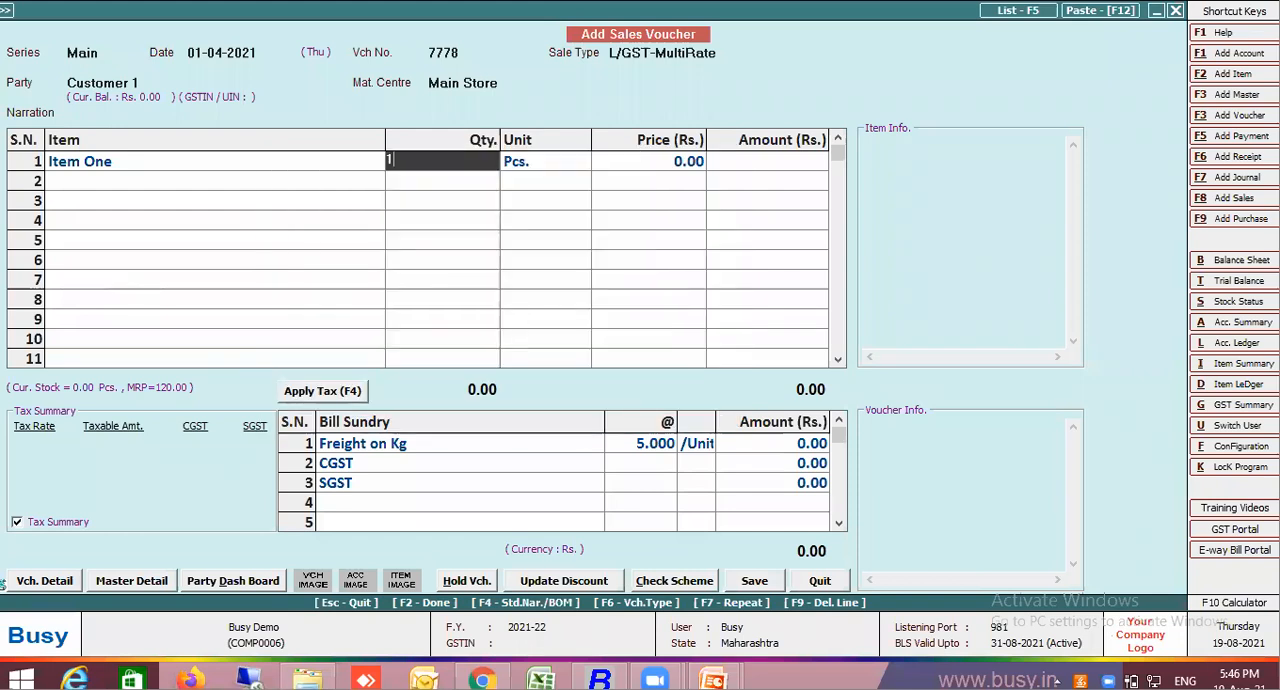
key(Return)
key(Return)
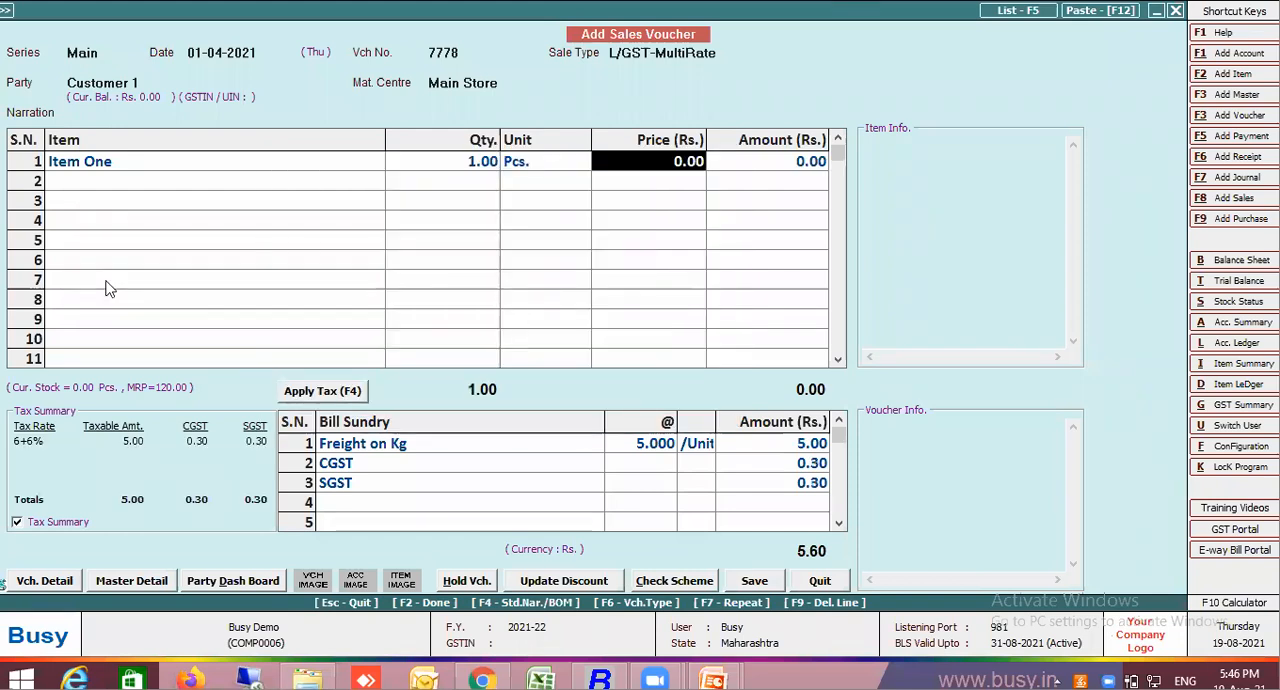
text(500)
key(Return)
key(Return)
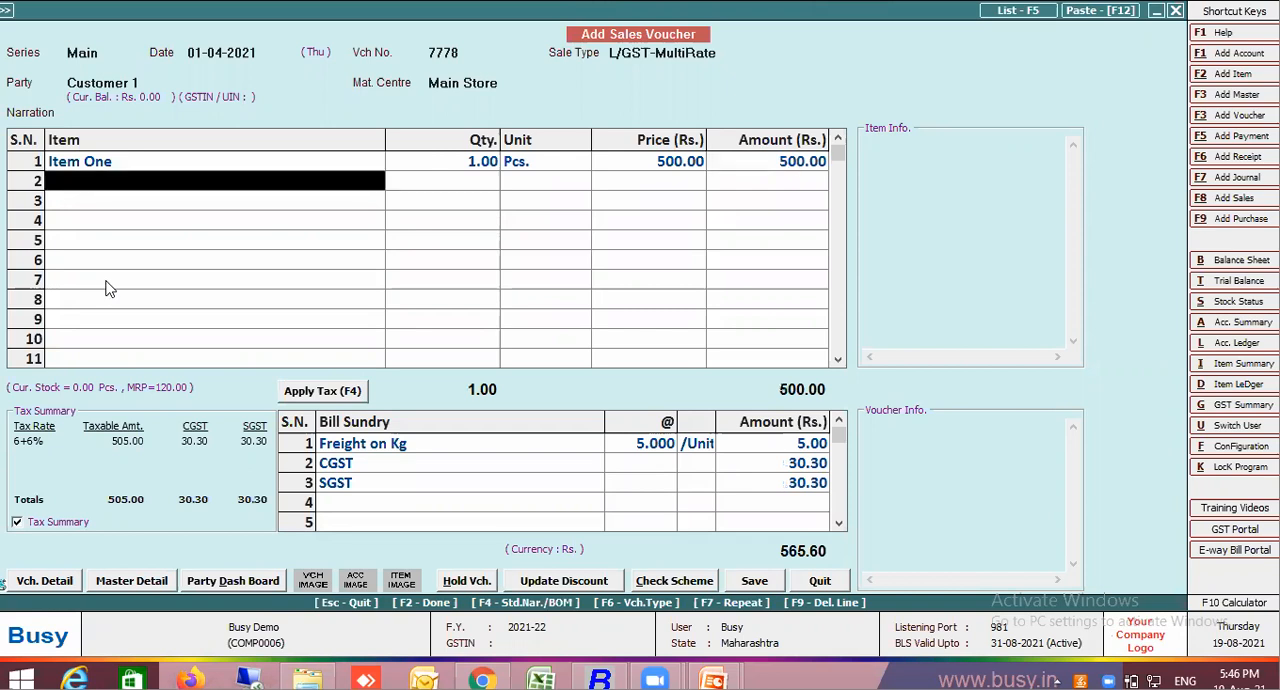
Add Item Two in the second row with a blank description, quantity 12 Pcs. and price 6000
click(100, 222)
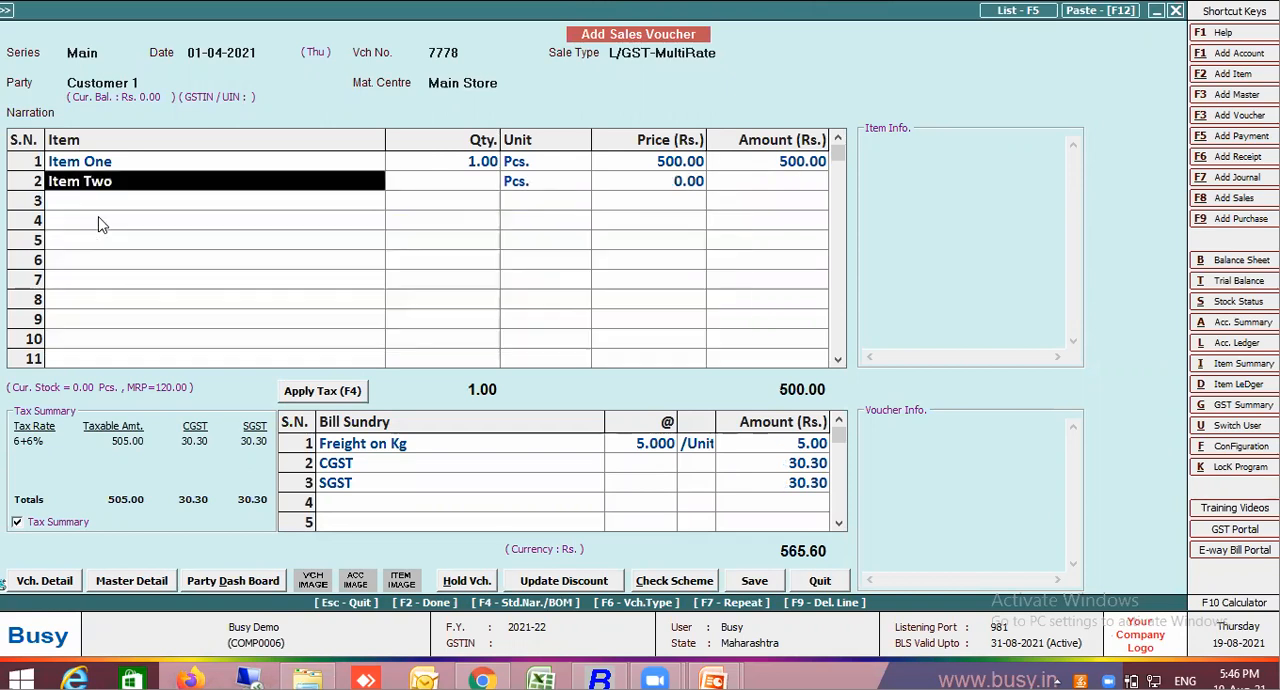
key(Return)
key(Return)
key(Return)
key(Return)
key(Return)
key(Return)
key(Return)
key(Return)
key(Return)
key(Return)
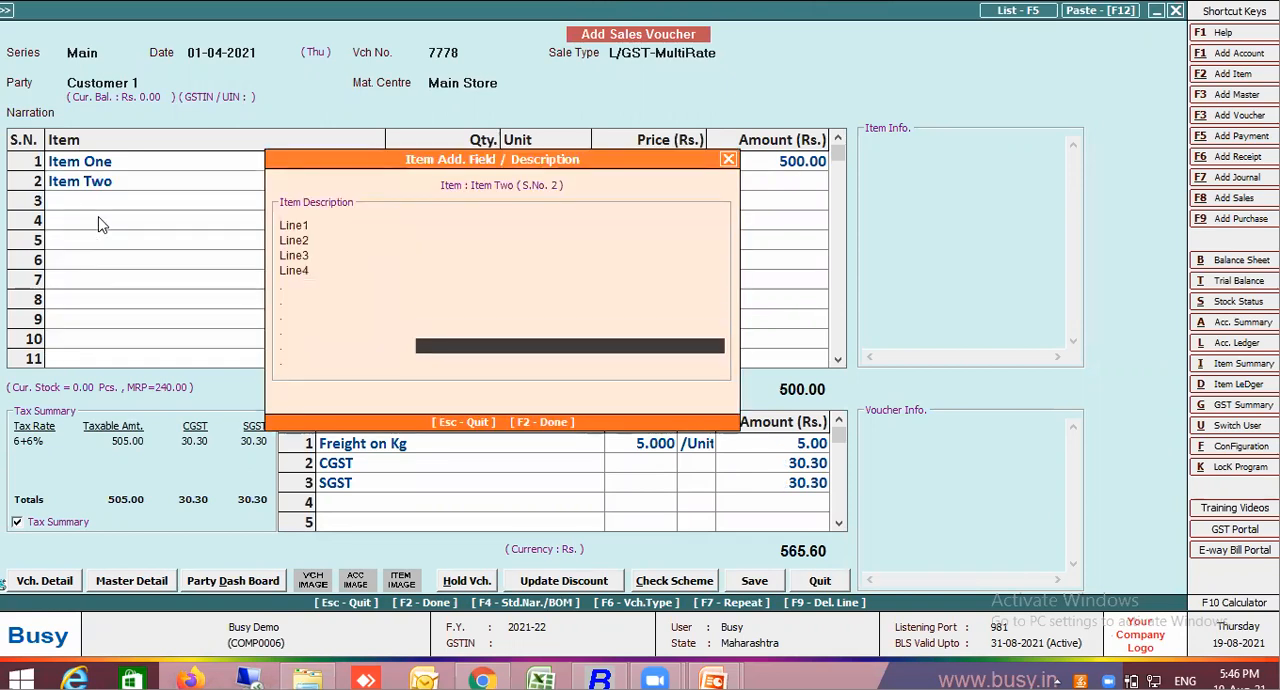
text(12)
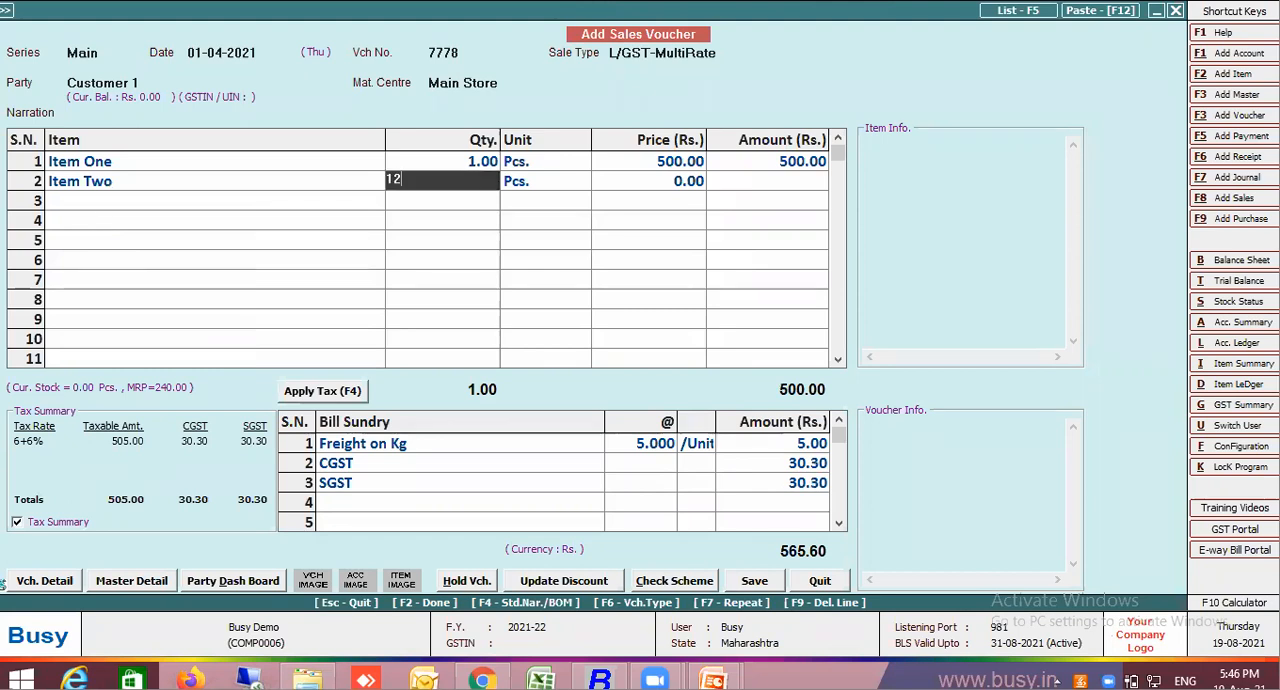
key(Return)
key(Return)
text(6000)
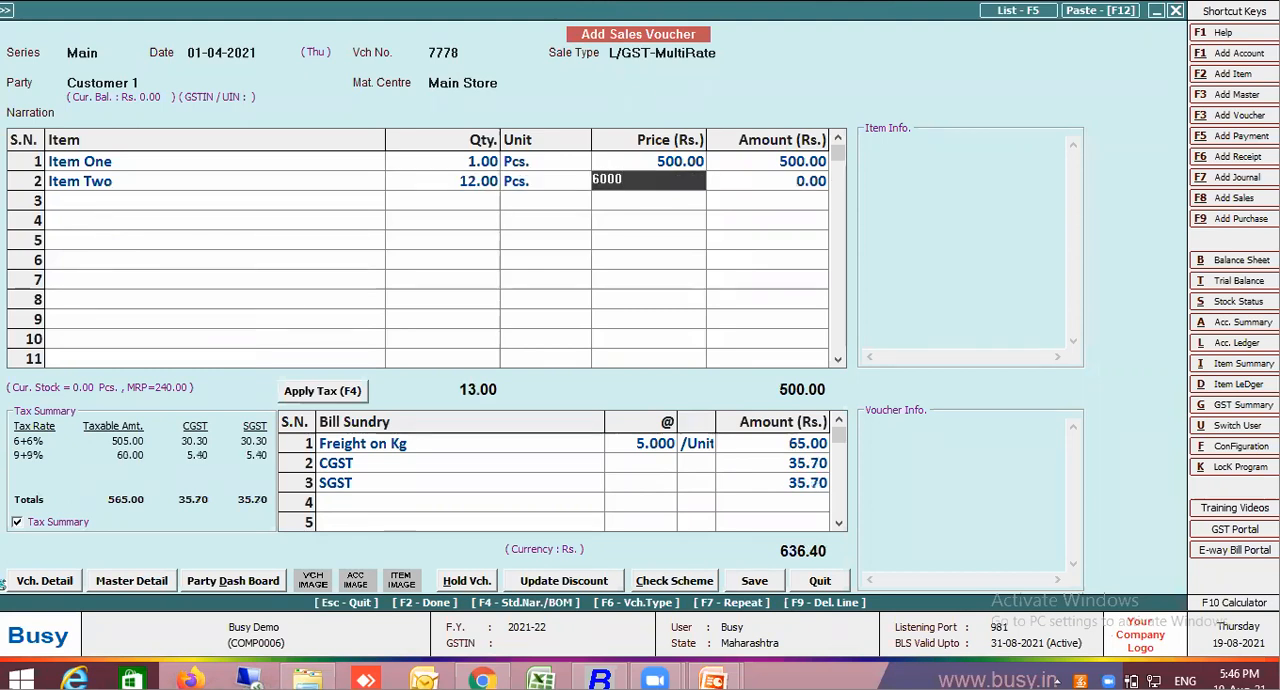
key(Return)
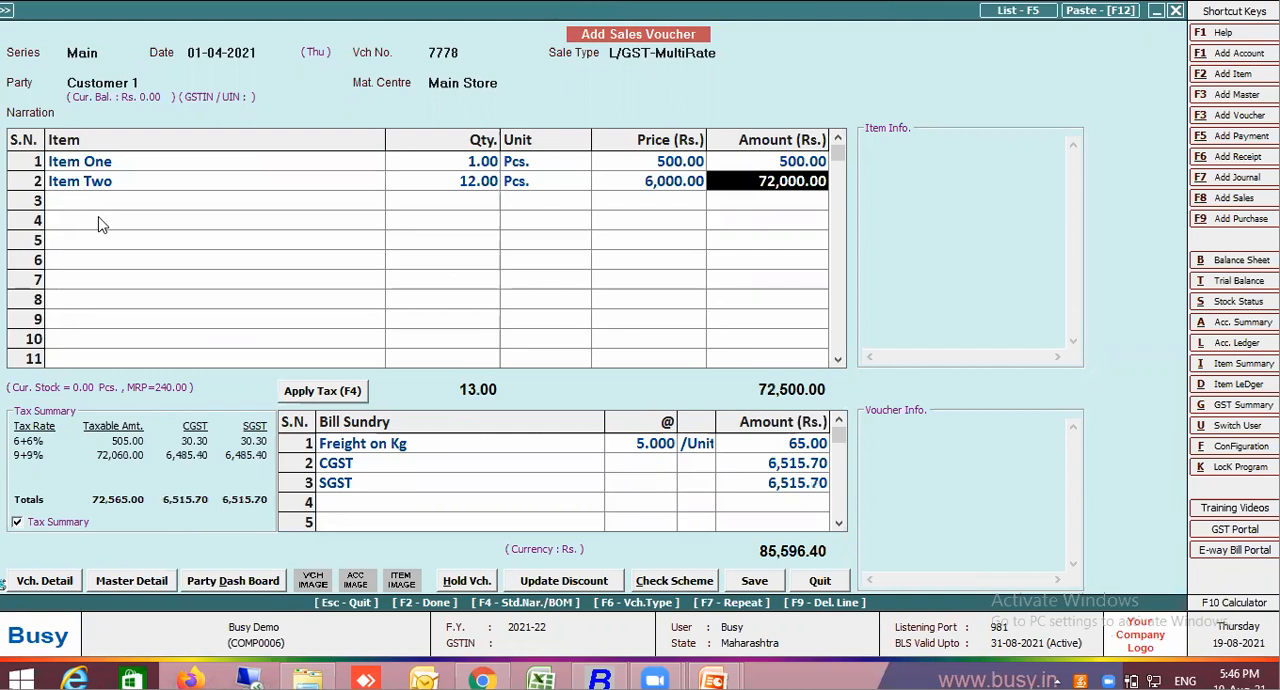
key(Return)
Quit the new sales voucher without saving it
key(Escape)
key(Escape)
key(Escape)
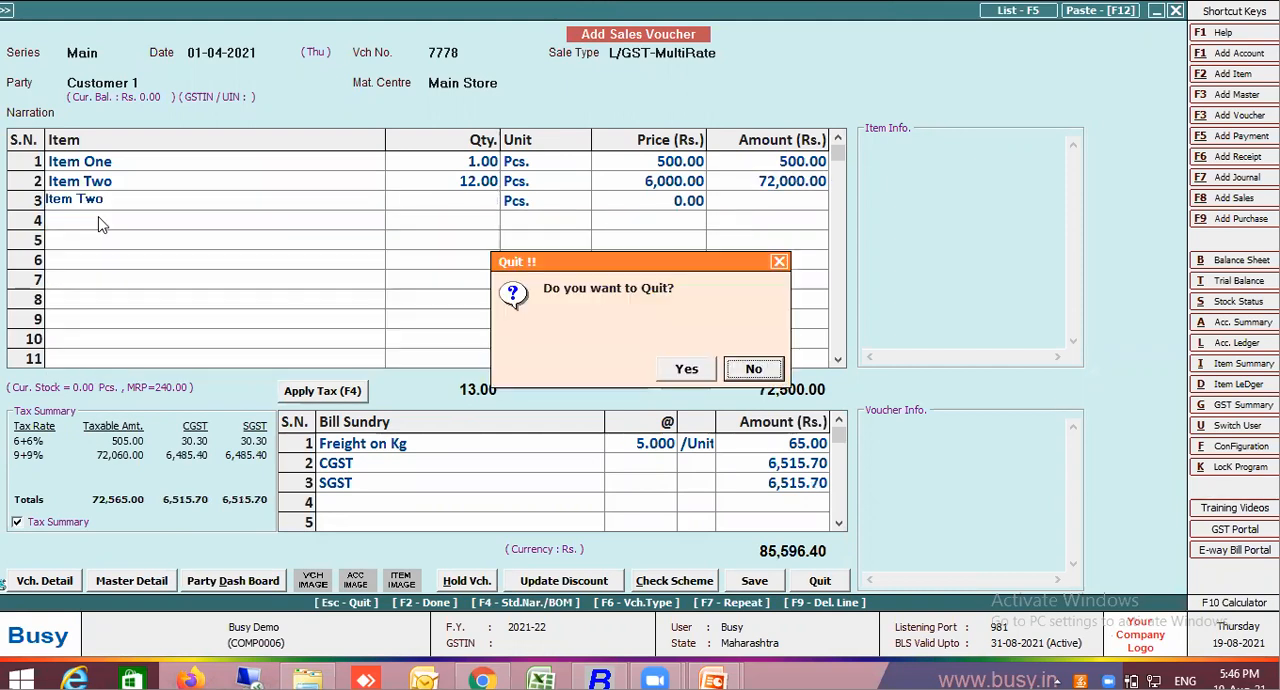
click(687, 370)
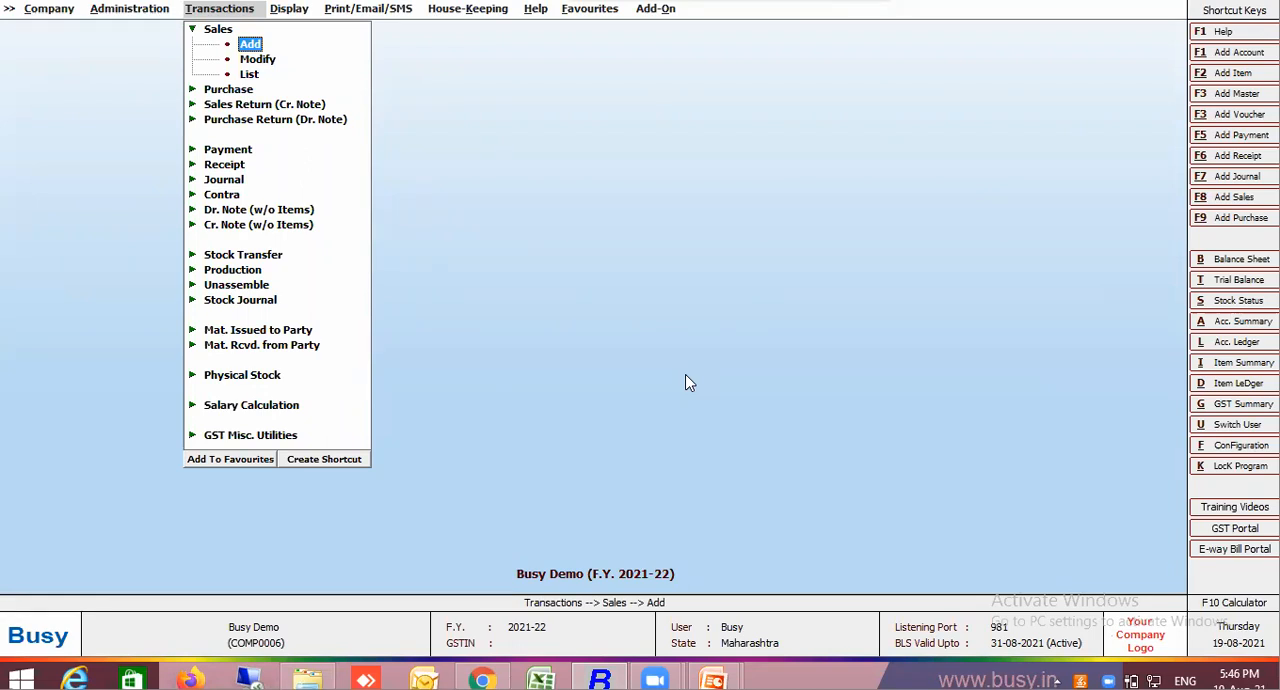
Examine the Tag Bill Sundry Values Party-wise configuration for Sales vouchers and quit it without saving
click(152, 10)
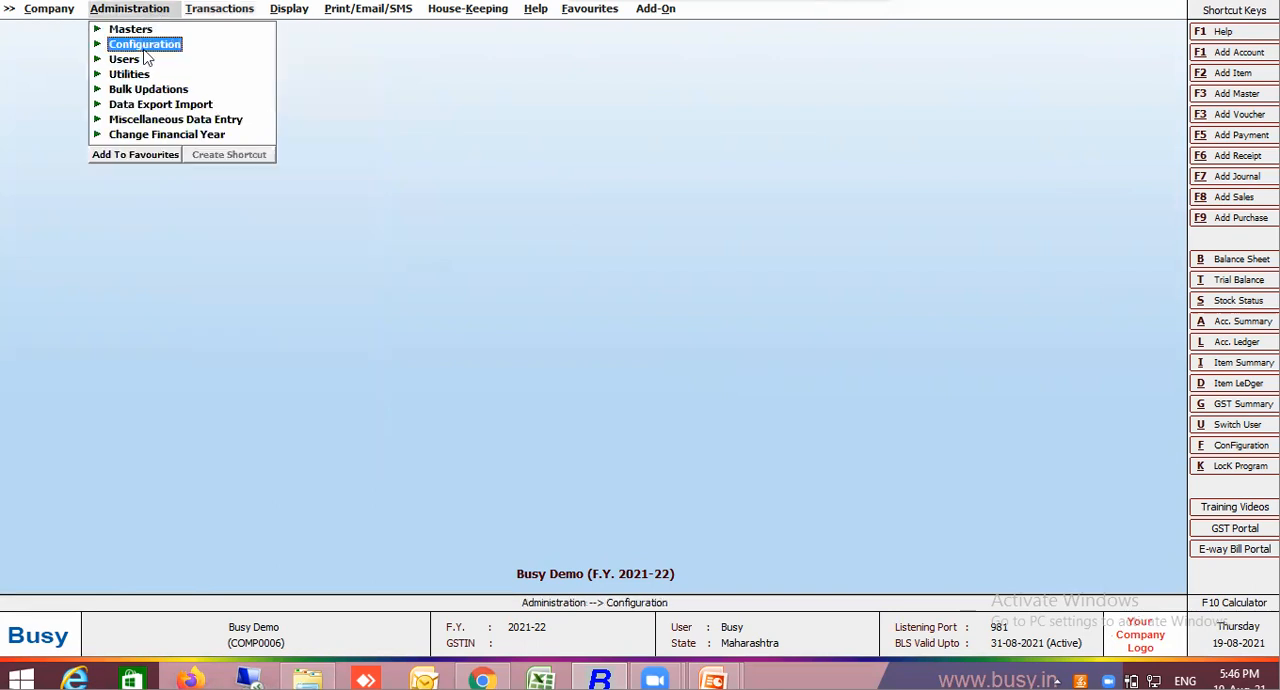
click(147, 50)
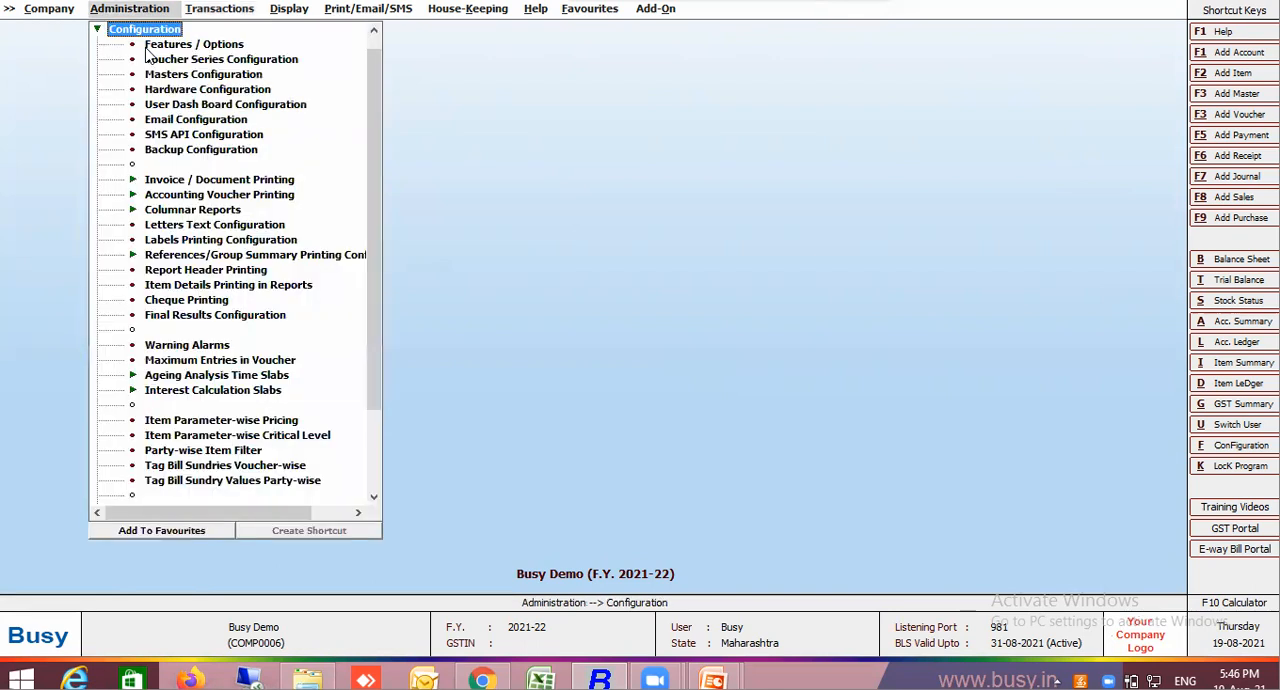
click(223, 480)
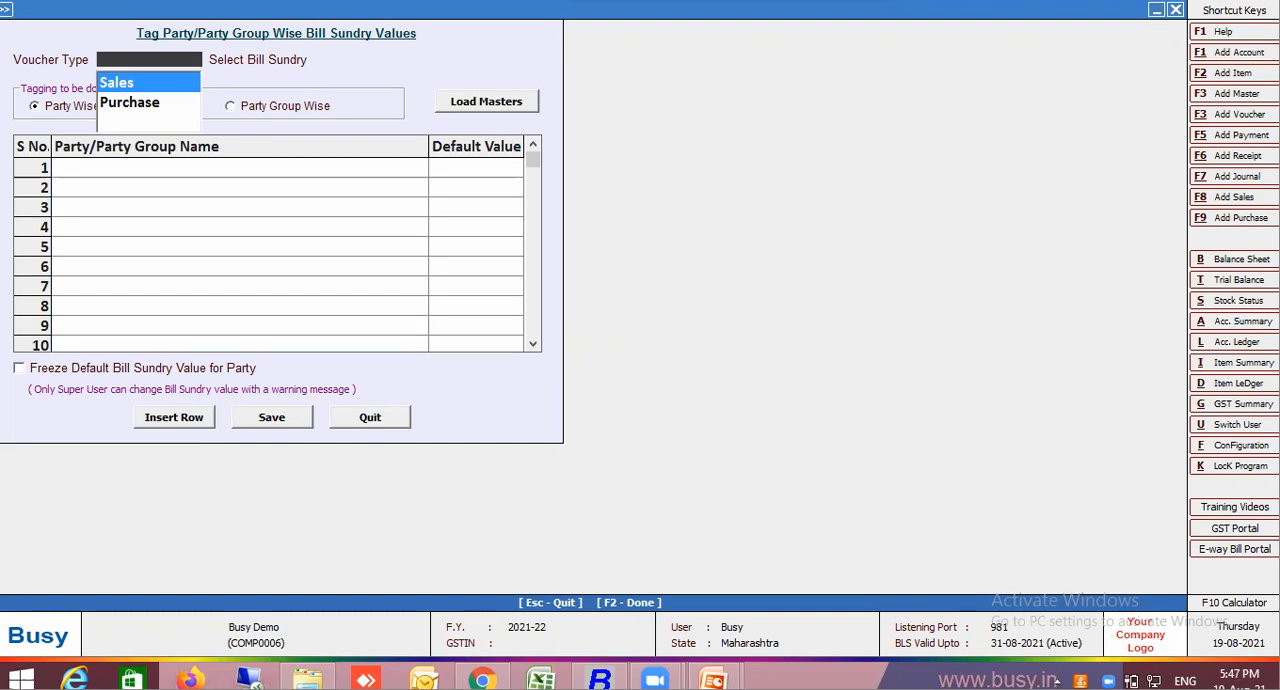
click(372, 417)
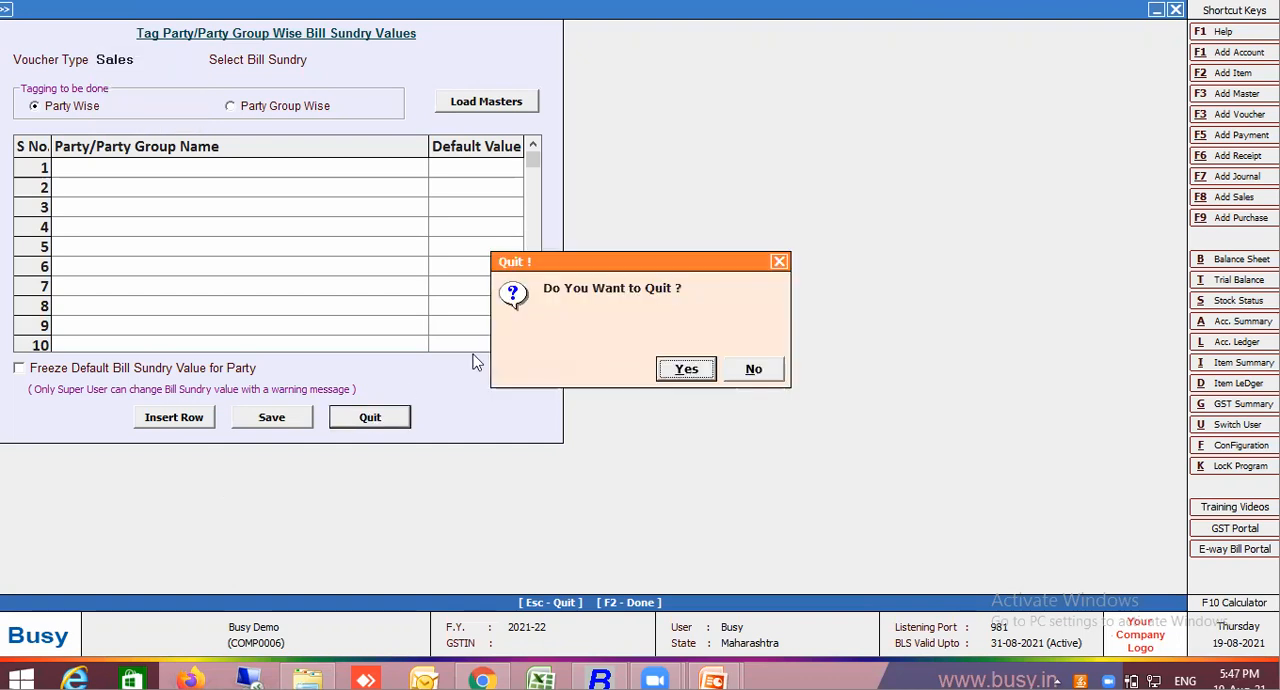
click(695, 374)
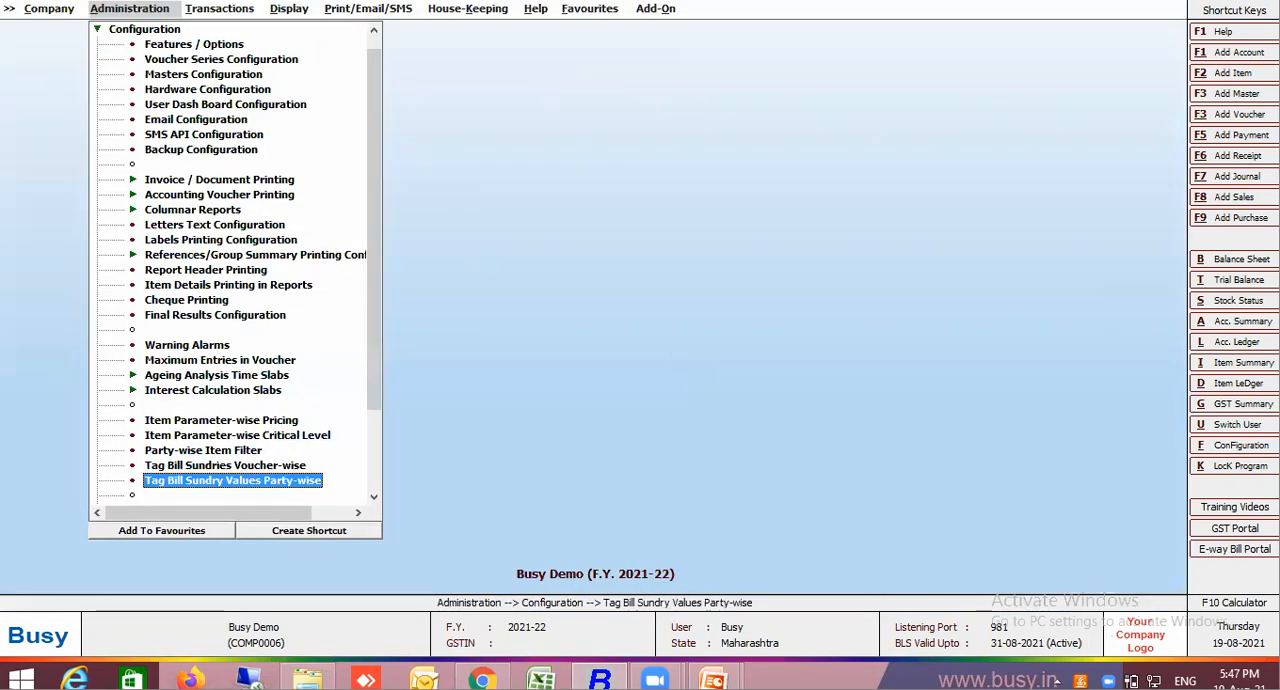